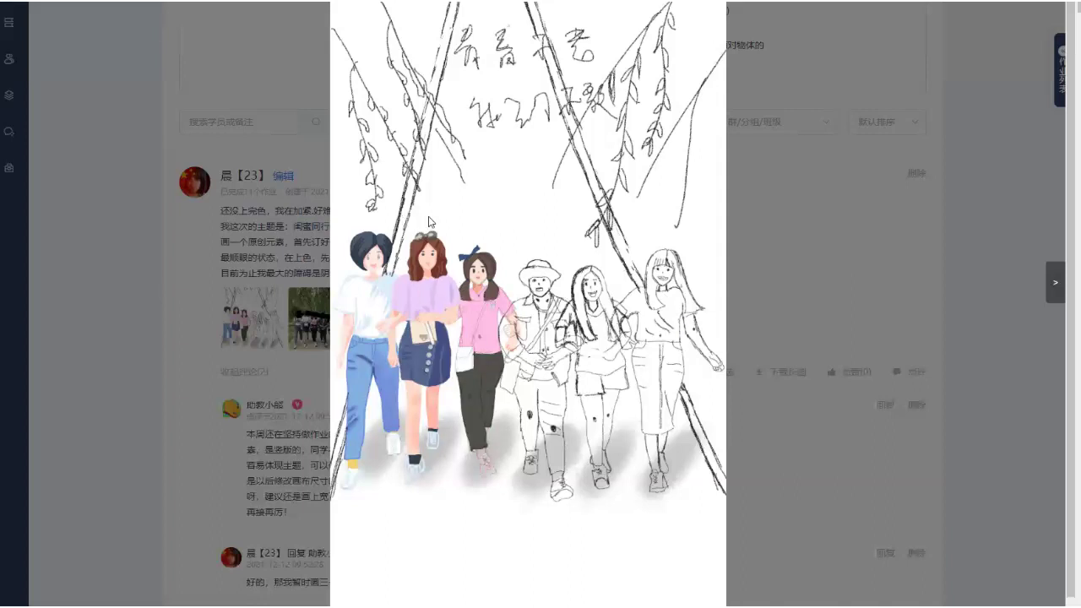
- Capture the woman in the purple top from the artwork and create a portrait A4 document at 300 ppi in Photoshop
drag(390, 222, 466, 340)
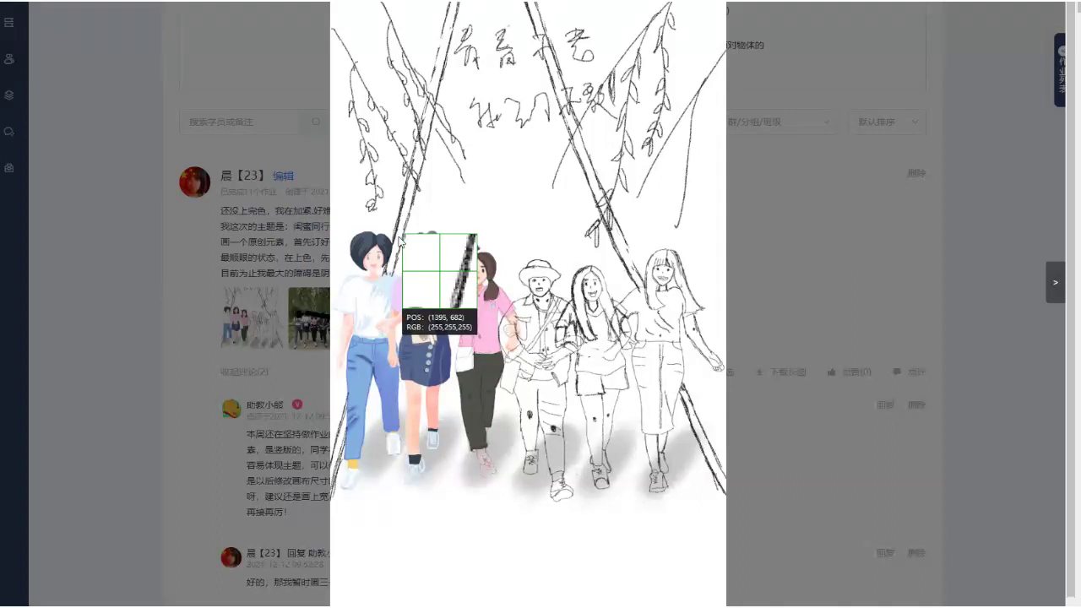
click(446, 359)
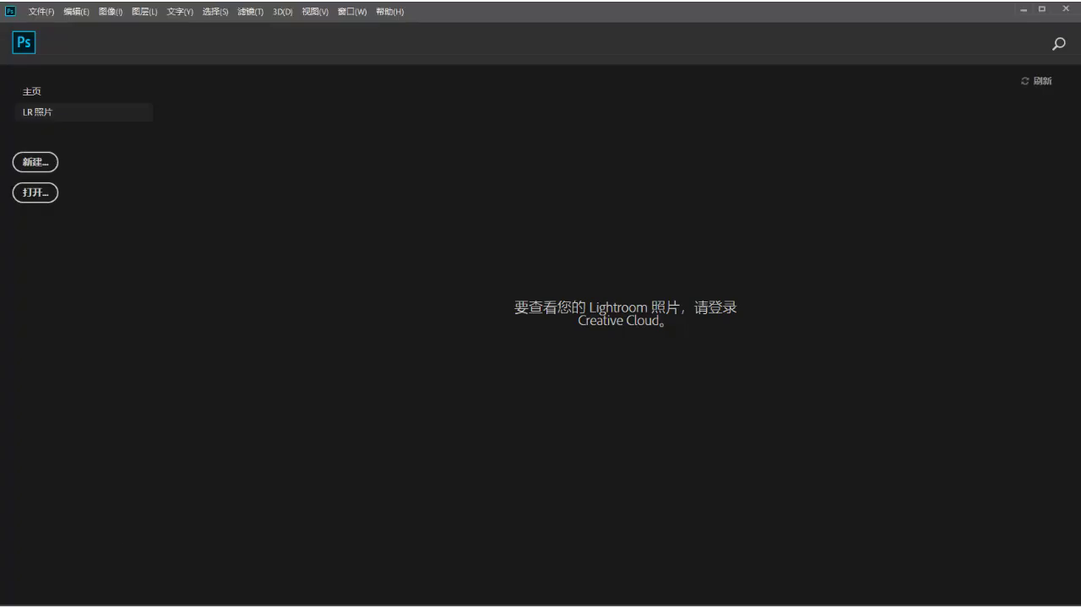
click(46, 162)
click(338, 289)
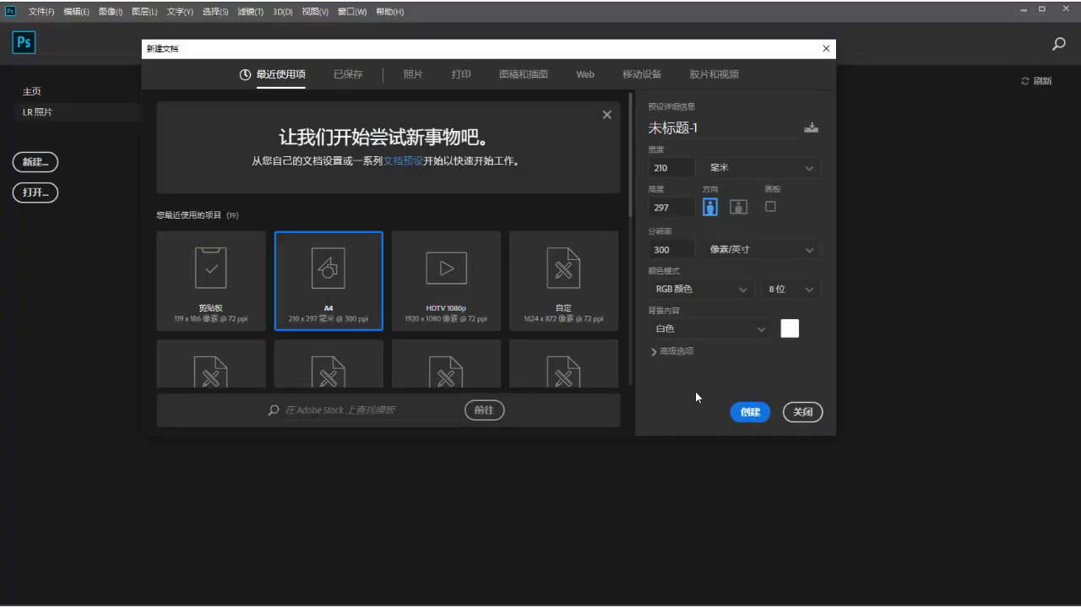
click(750, 412)
- Enlarge and position the captured woman so her upper body fills most of the A4 page
drag(690, 398, 627, 495)
drag(615, 394, 492, 301)
drag(516, 406, 641, 523)
drag(573, 358, 575, 346)
key(Return)
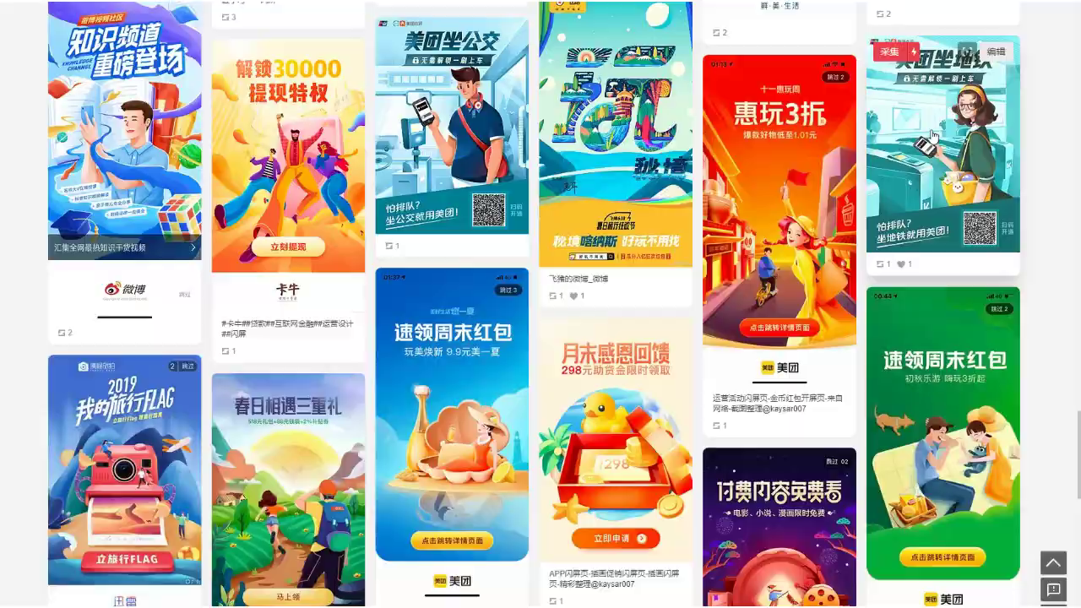
- View the Meituan subway poster as reference, and scale the woman's layer to 52.87% at the bottom of the page
click(931, 137)
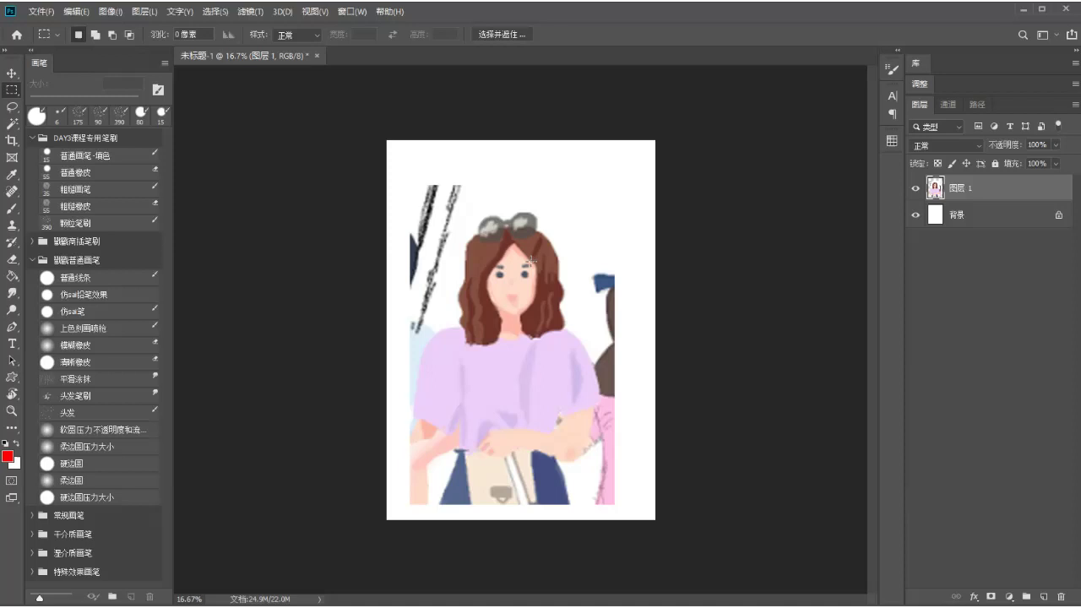
key(ctrl+t)
drag(619, 178, 547, 290)
drag(530, 328, 571, 347)
drag(593, 309, 560, 356)
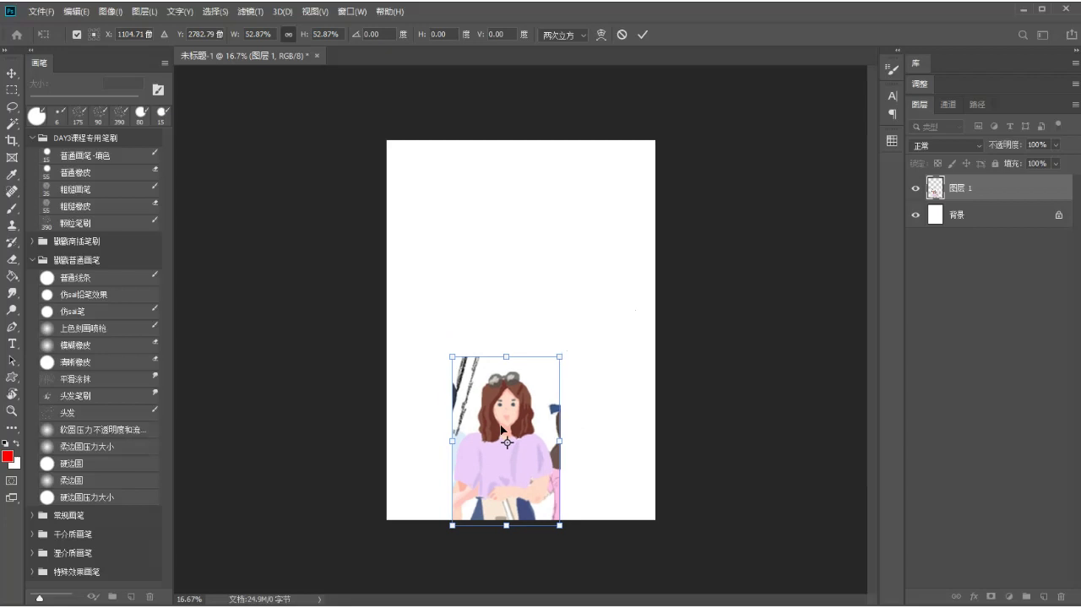
key(Return)
key(m)
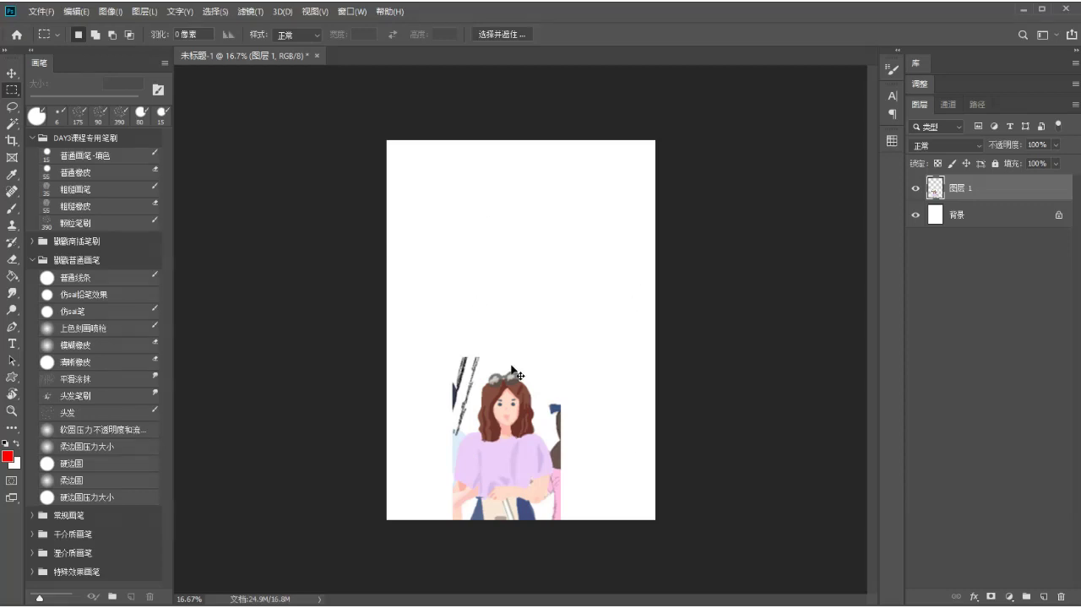
- Scale the woman's layer up to 209.02% and centre it so the figure fills the page down to the bottom edge
key(ctrl+t)
drag(556, 358, 684, 174)
drag(584, 314, 514, 287)
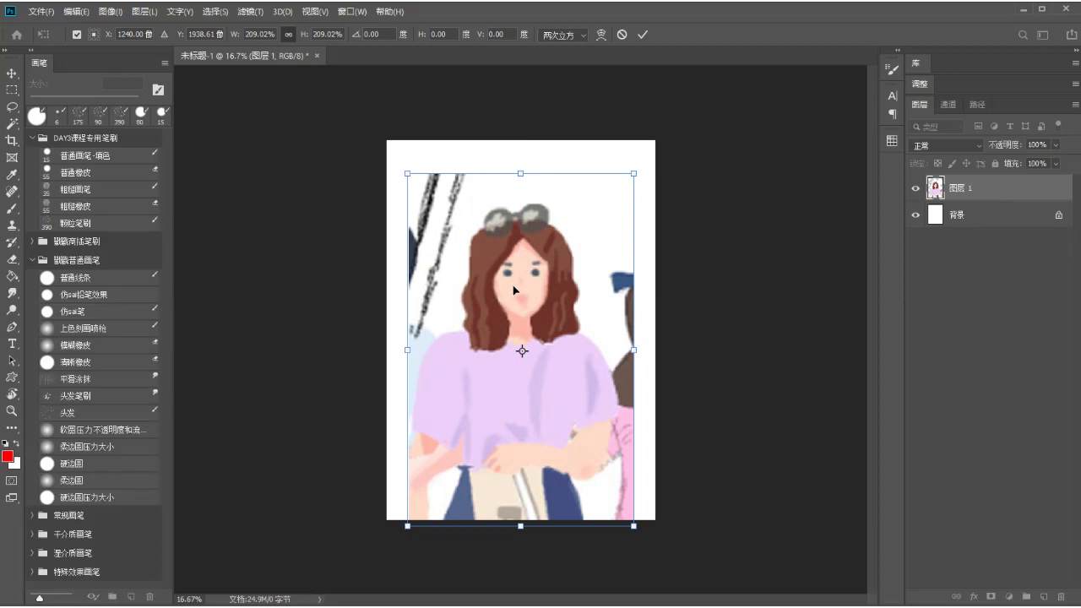
key(Return)
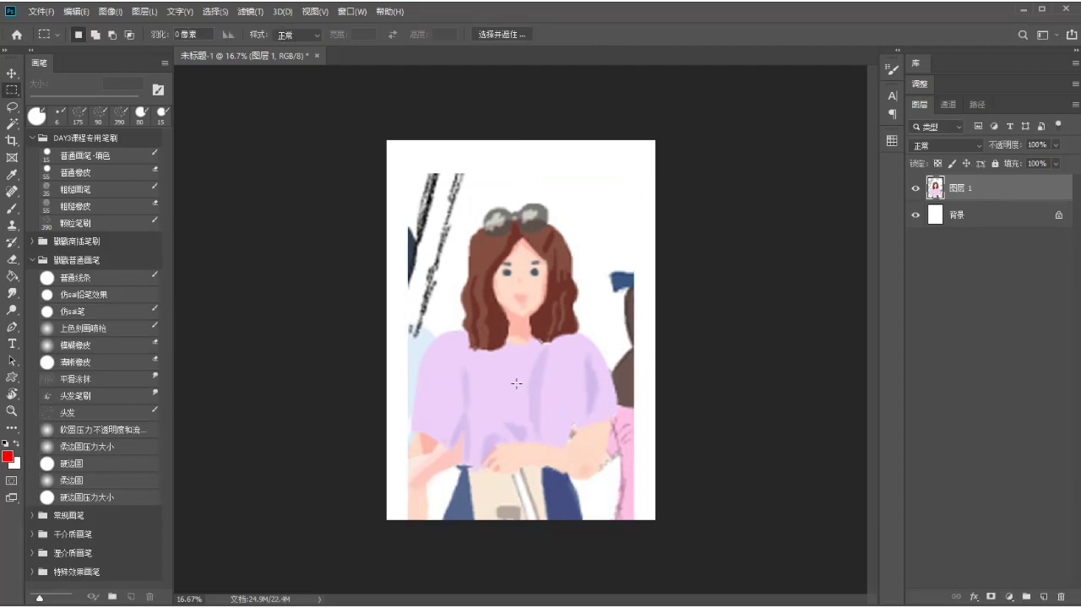
- Add a new layer and mark the figure's lower body with a red zigzag using the 6-pixel 普通线条 brush
click(1045, 597)
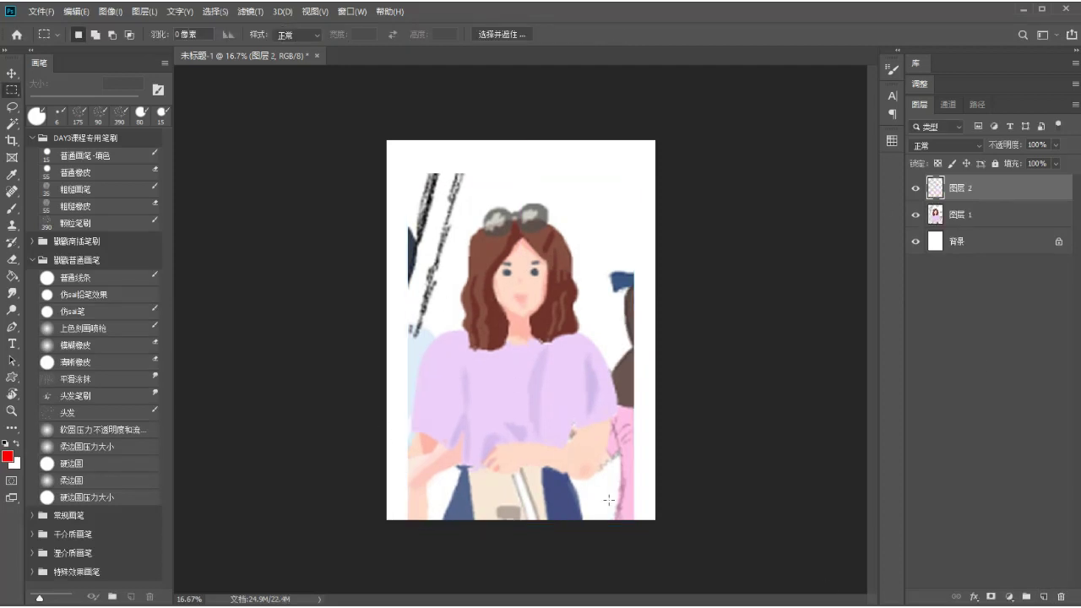
click(137, 280)
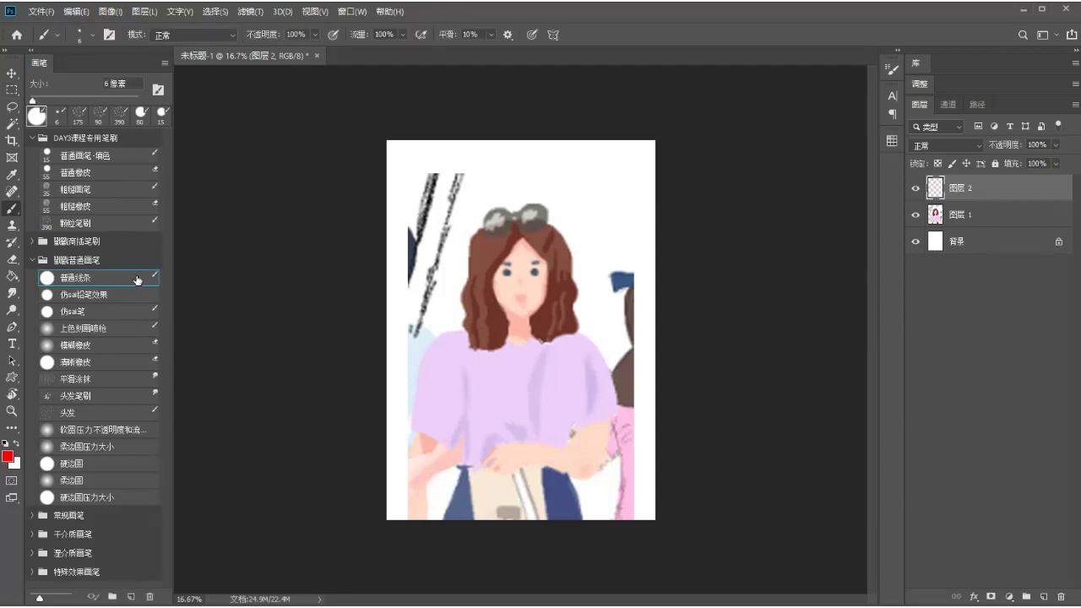
mouse_move(431, 364)
mouse_down()
mouse_move(478, 431)
mouse_move(591, 407)
mouse_move(683, 461)
mouse_up()
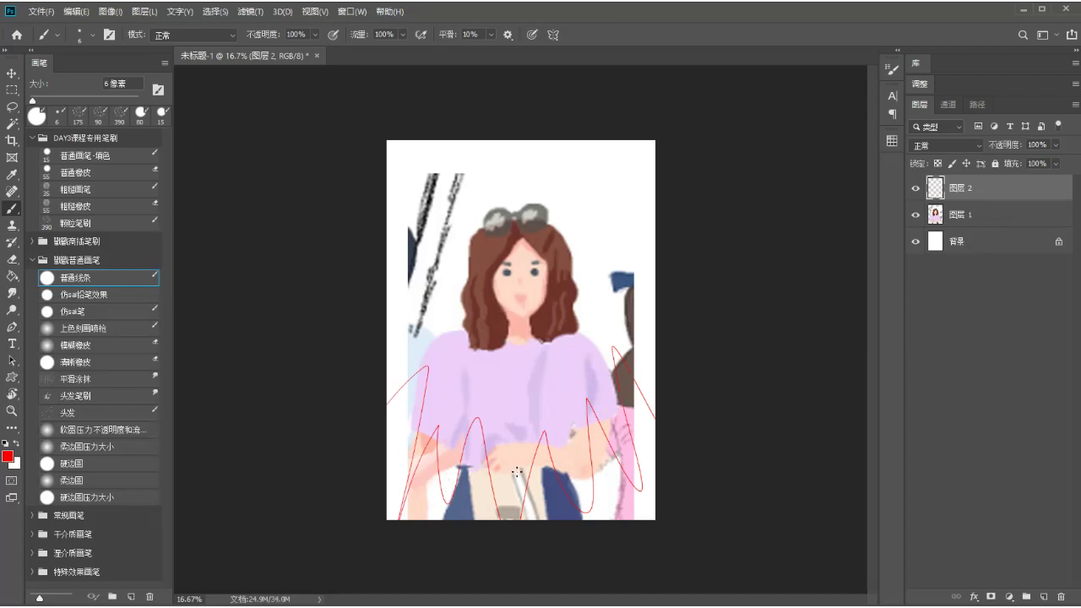
- Enlarge the brush to 30 pixels and outline a red rectangular title area above the woman's head
key(bracketright)
key(bracketright)
key(bracketright)
key(bracketright)
key(bracketright)
drag(422, 152, 422, 203)
mouse_move(422, 155)
mouse_down()
mouse_move(565, 149)
mouse_move(612, 221)
mouse_up()
drag(438, 206, 640, 202)
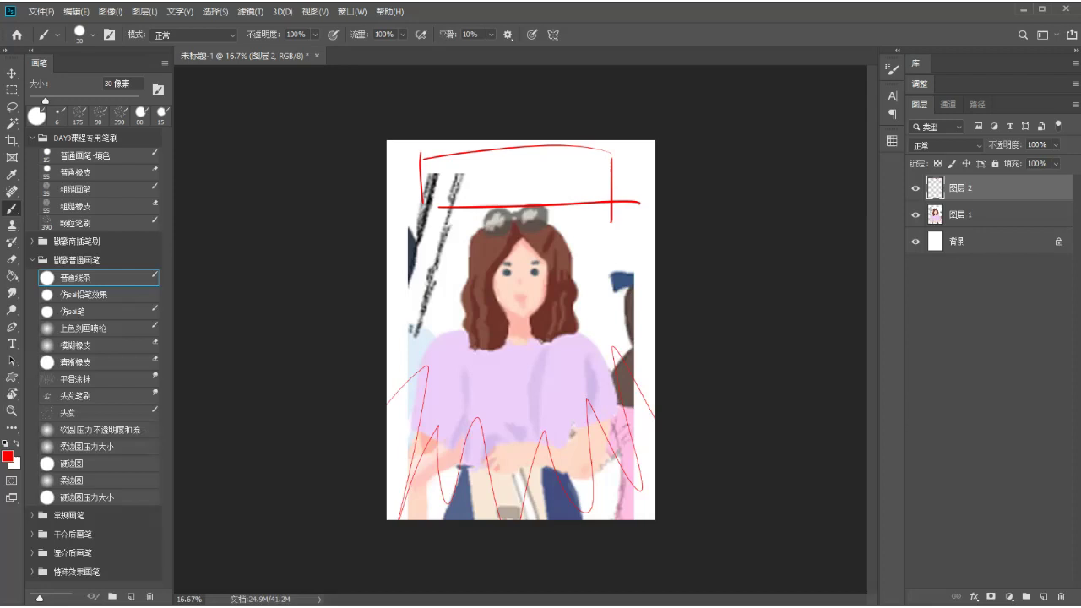
- Delete the woman's image layer together with the red annotation layer
ctrl+click(972, 221)
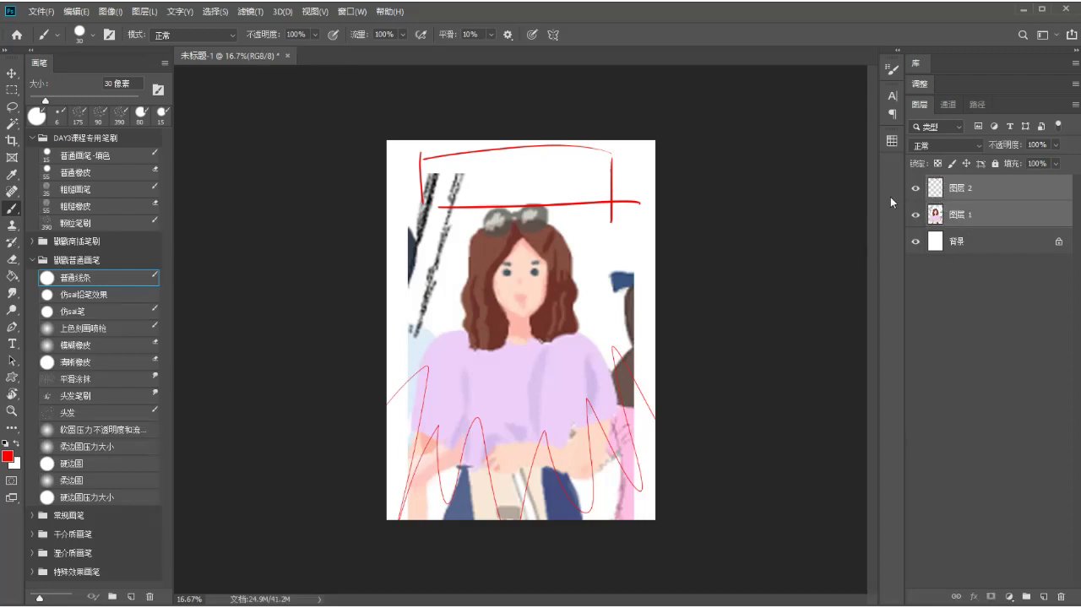
key(Delete)
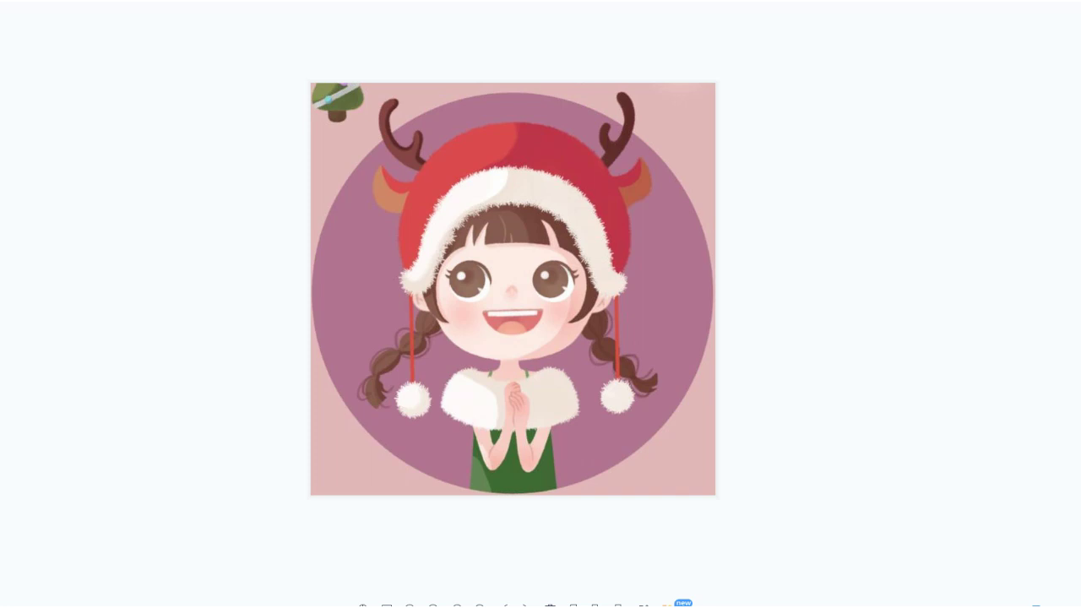
- Compare the Fashion Girl and Santa illustrations with the splash-screen poster references, inspecting the Fashion Girl artwork's details
key(Right)
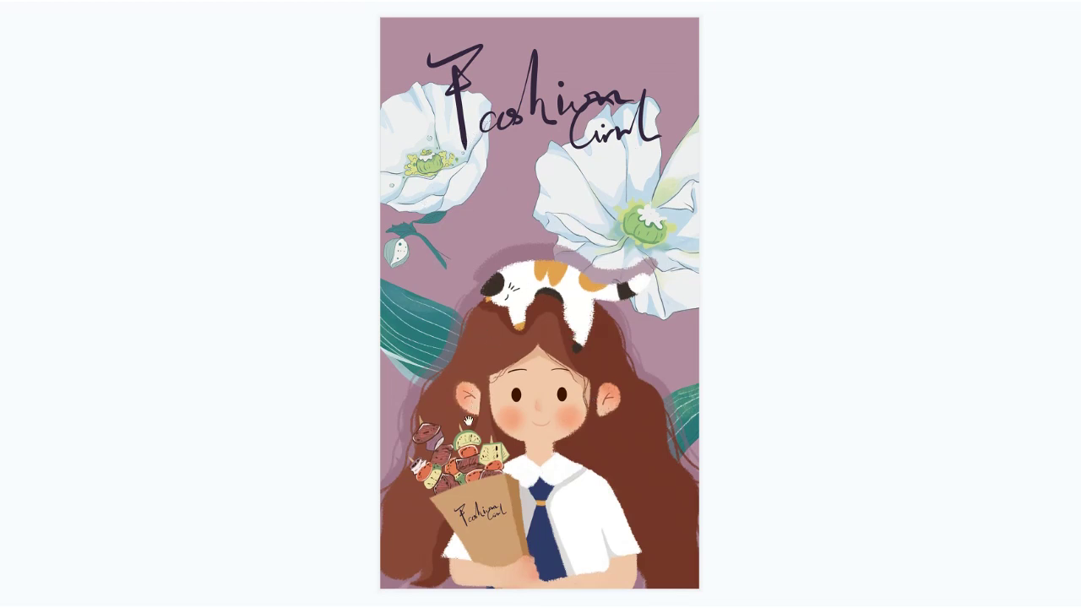
scroll(449, 479, up, 1)
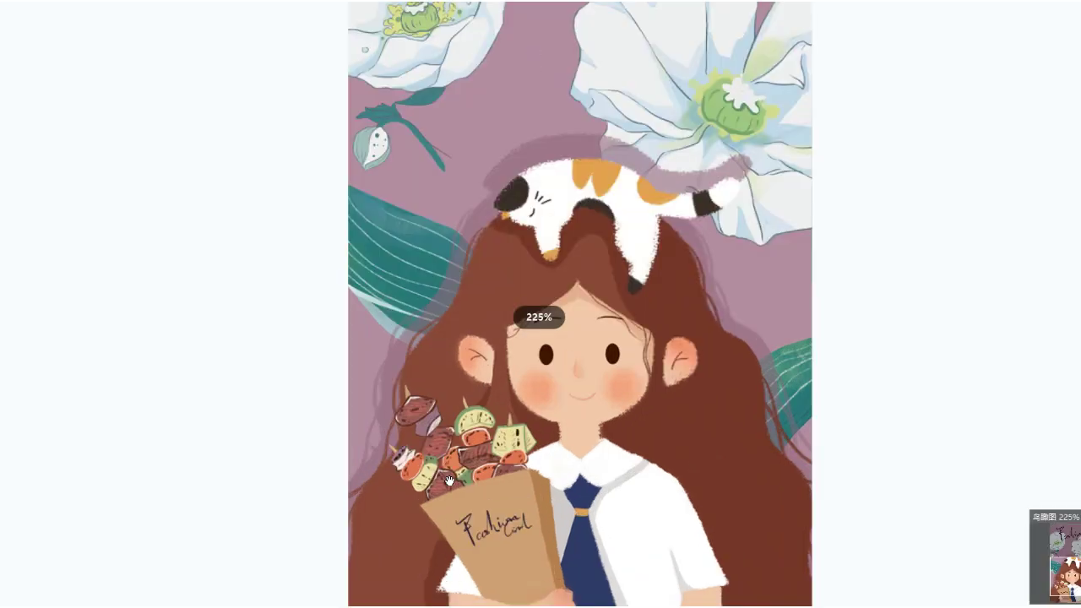
scroll(448, 480, up, 1)
scroll(490, 428, down, 3)
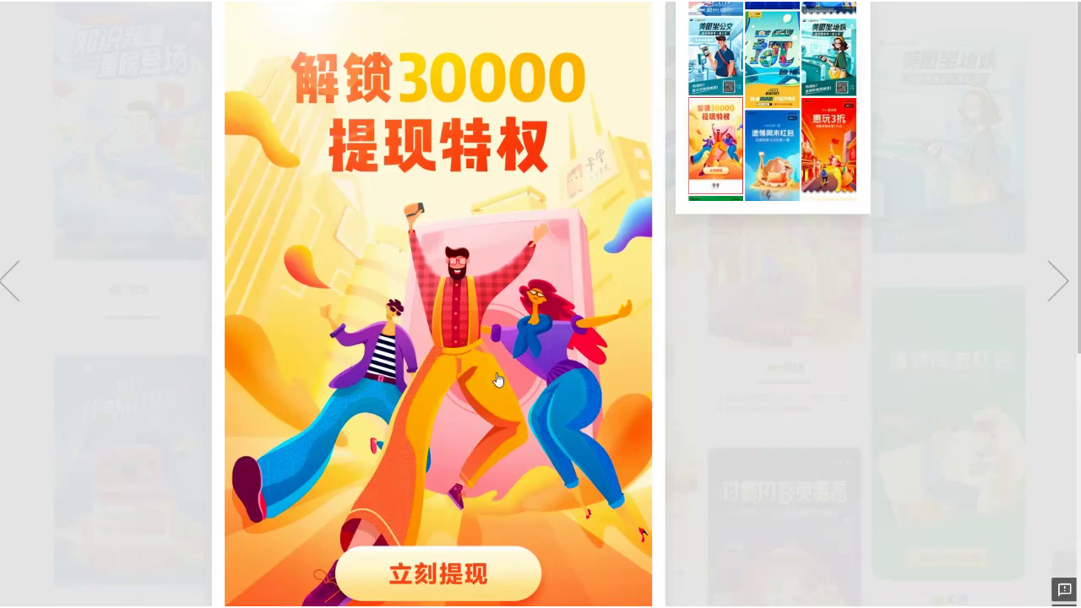
click(823, 78)
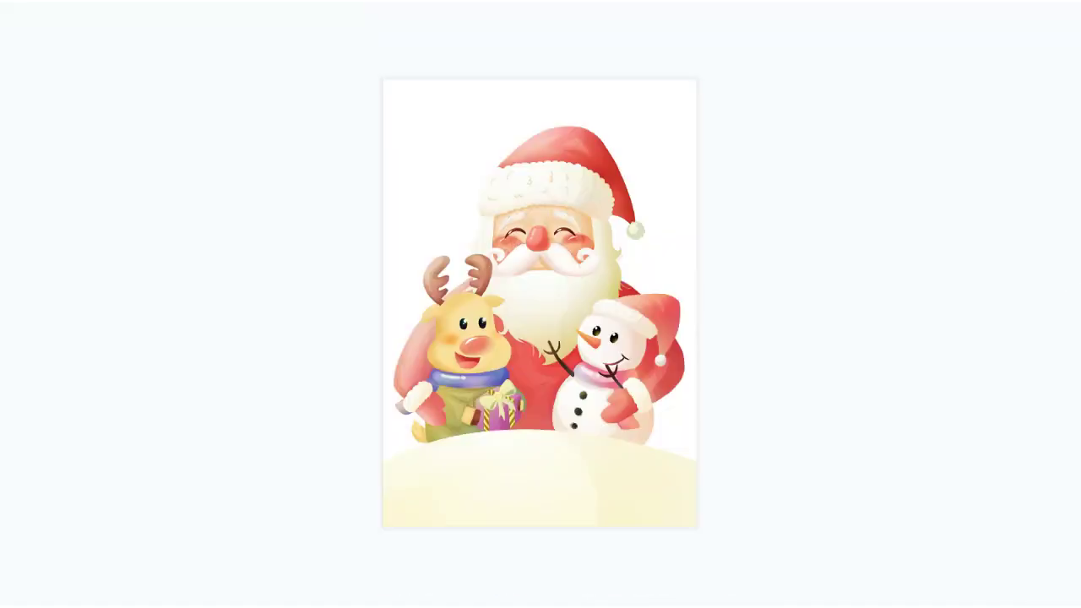
click(608, 326)
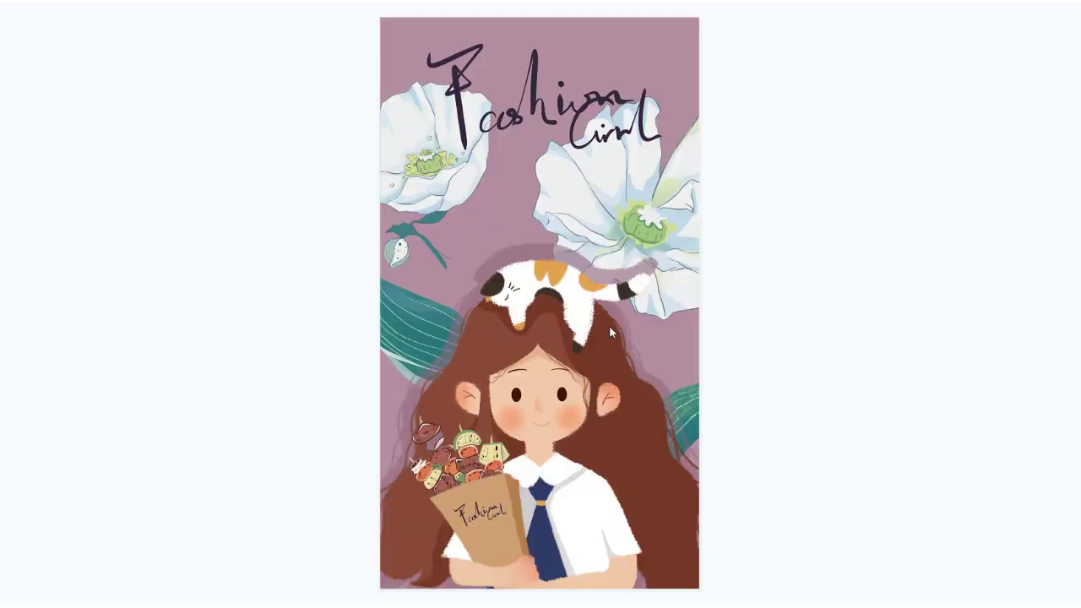
click(611, 332)
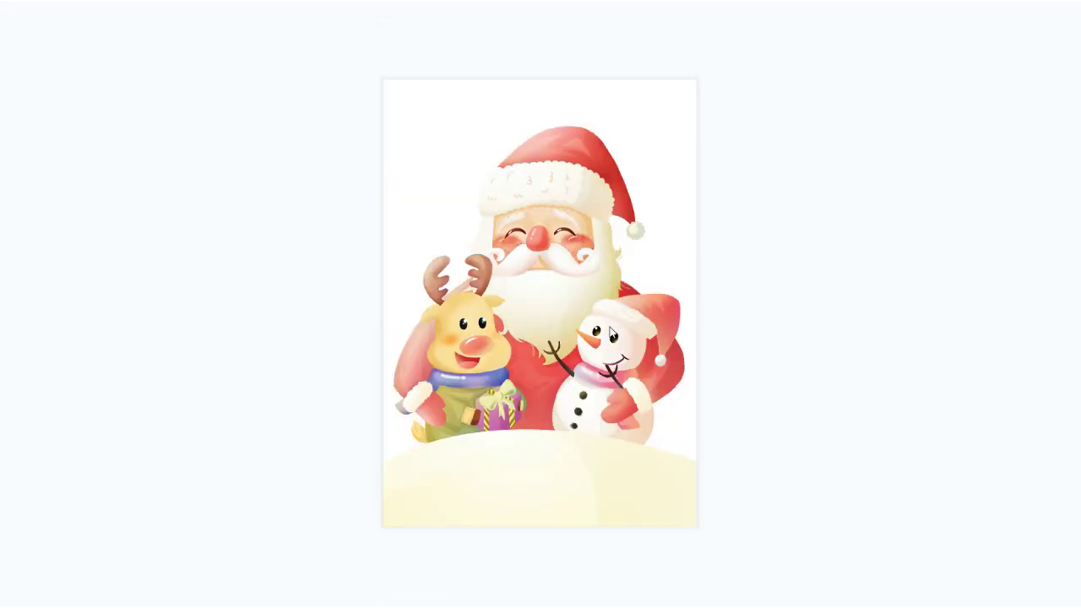
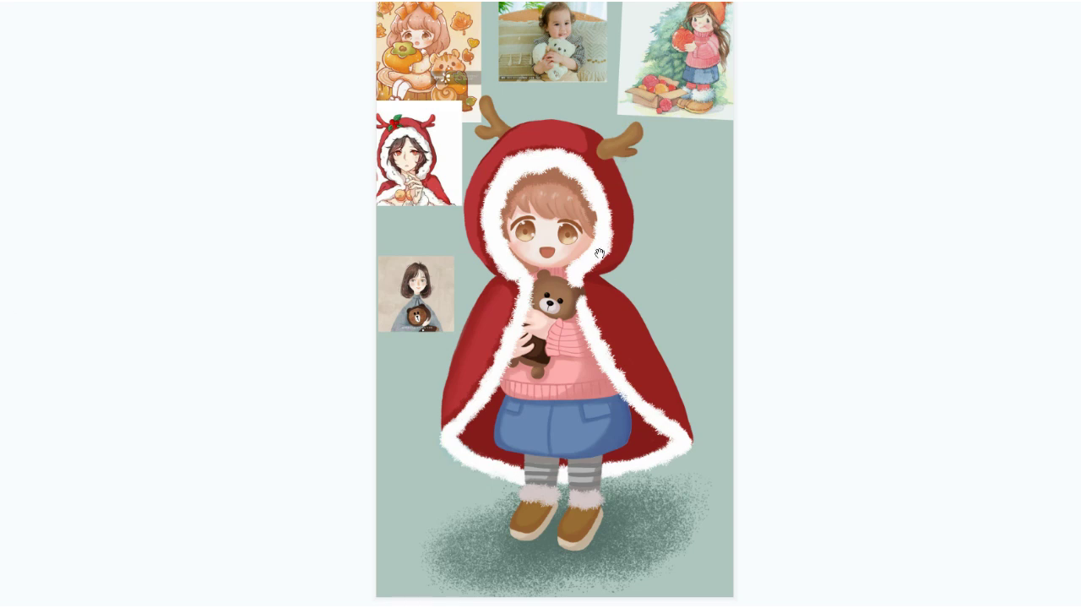
- Examine the red-hooded girl's face and hood reference up close, and browse the other student artworks
scroll(540, 291, up, 5)
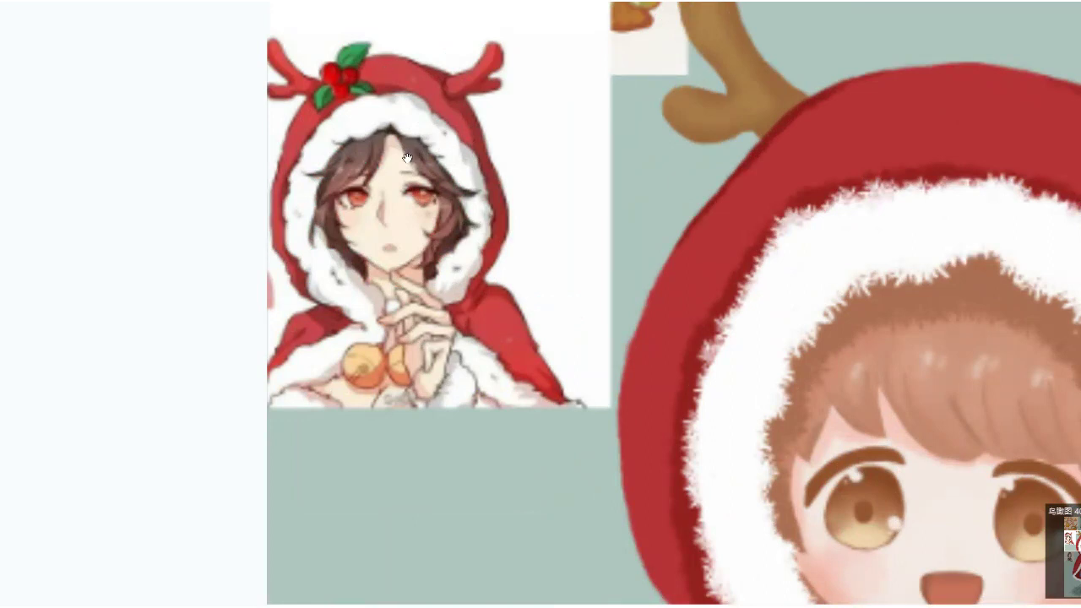
scroll(406, 157, down, 3)
key(Right)
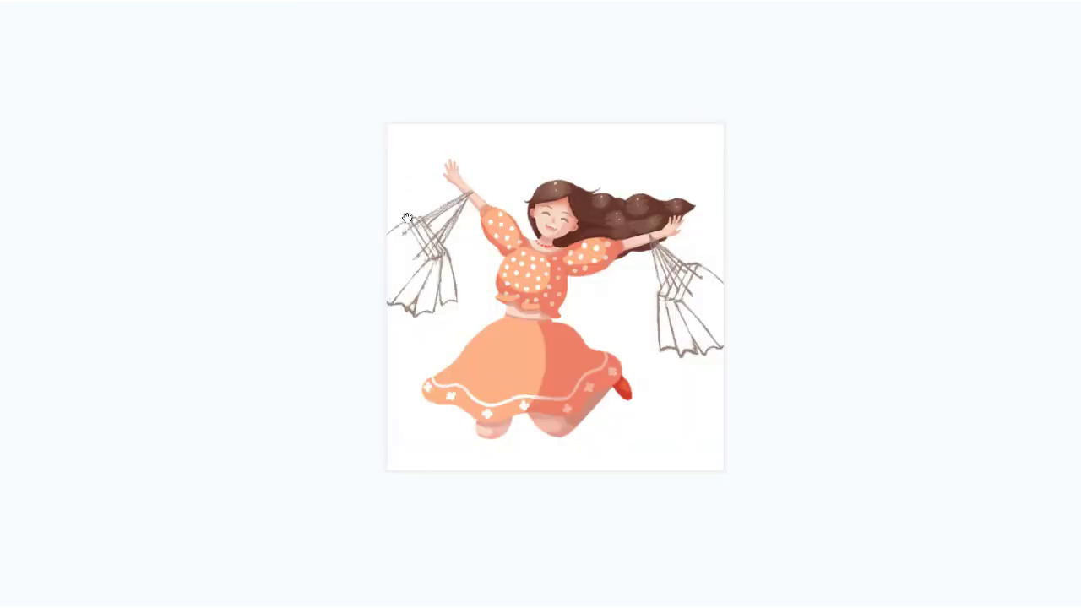
scroll(405, 169, up, 1)
key(Right)
key(Right)
key(Right)
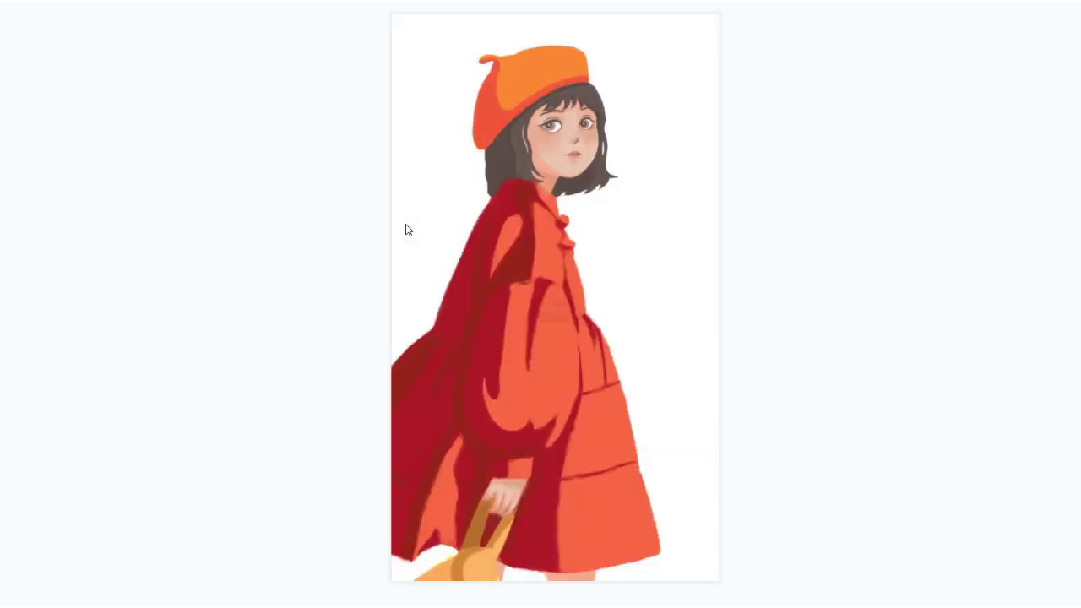
key(Right)
key(Right)
key(Left)
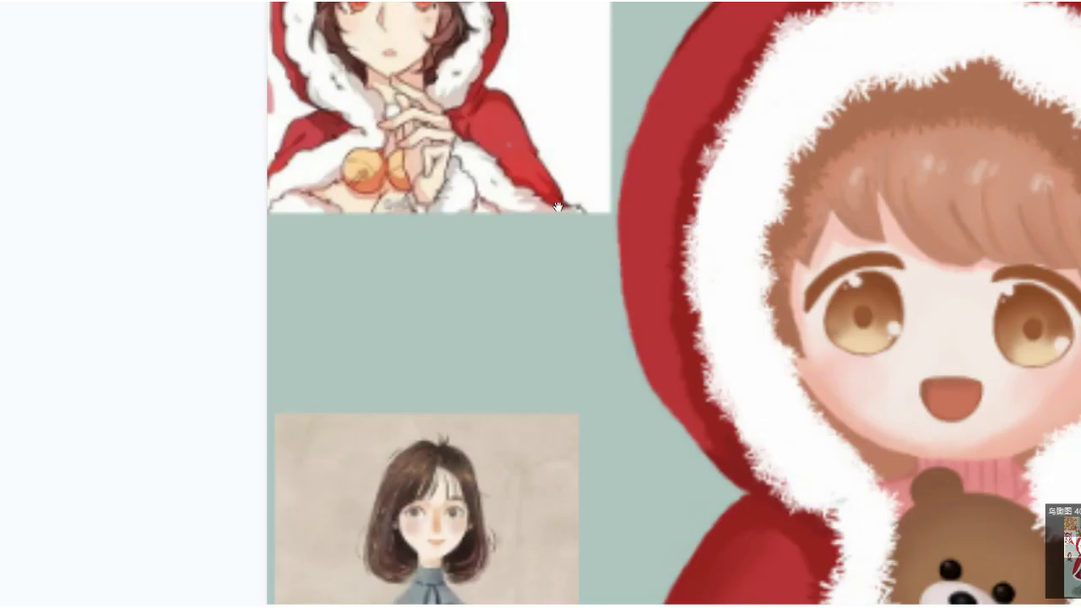
- Compare the red-caped girl's whole figure with the reference pictures placed around her
scroll(558, 205, down, 1)
scroll(557, 205, down, 4)
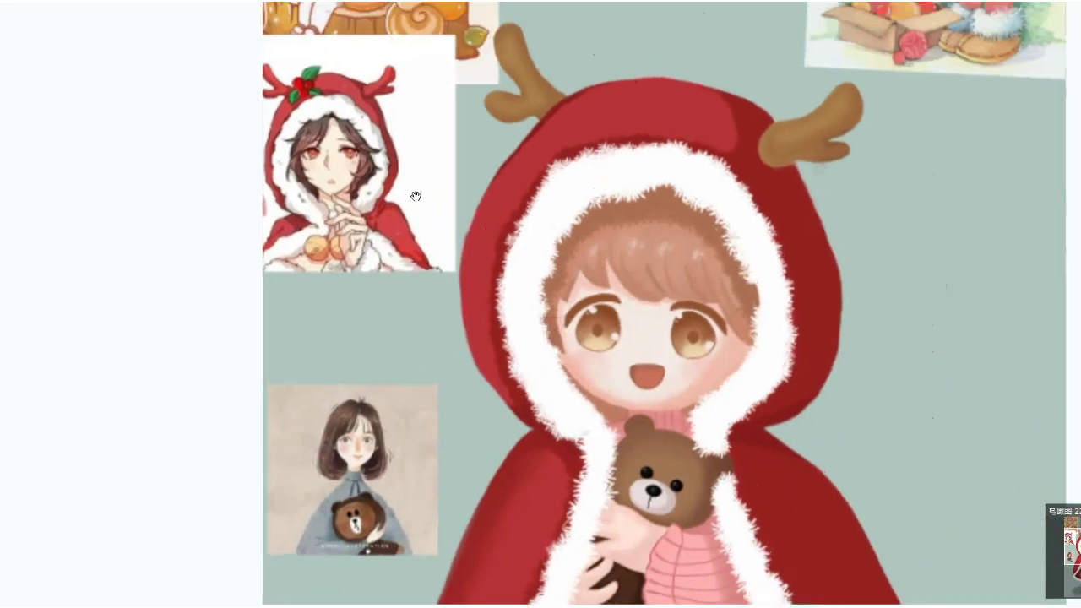
scroll(384, 172, down, 5)
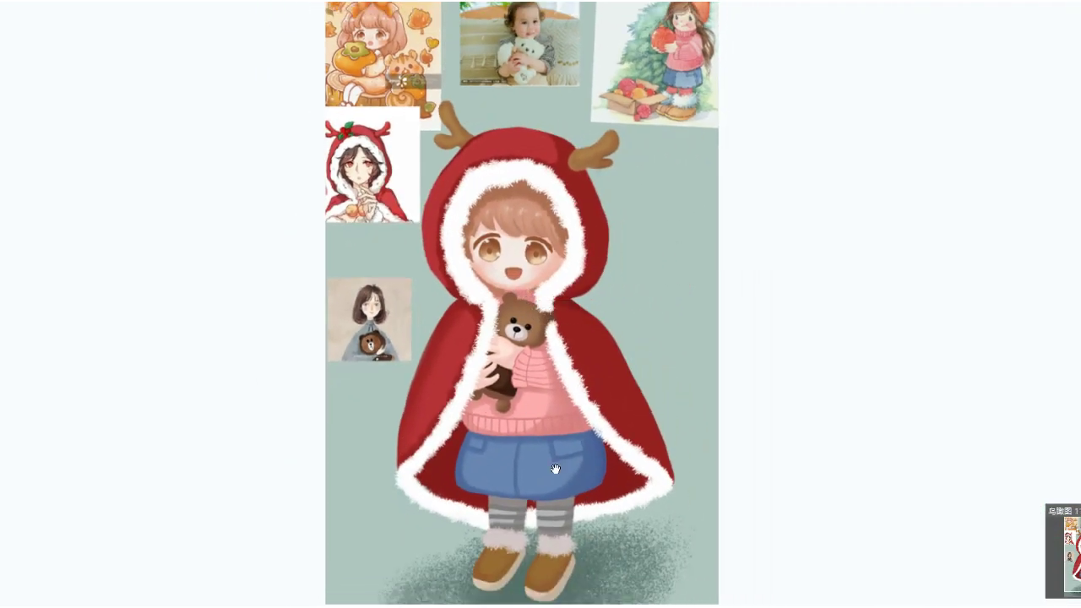
drag(673, 56, 626, 149)
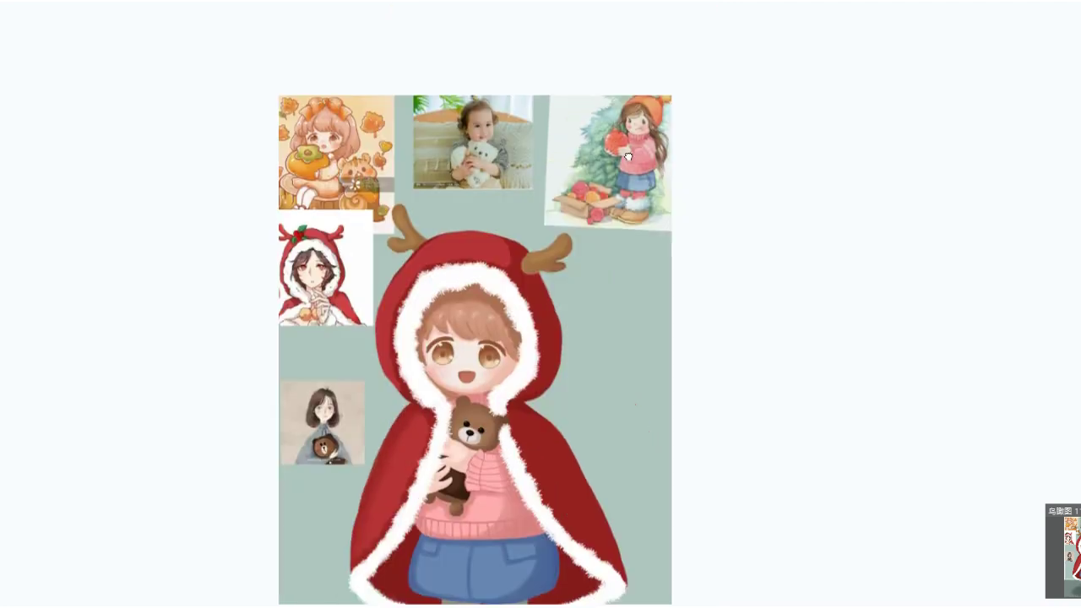
drag(636, 214, 687, 147)
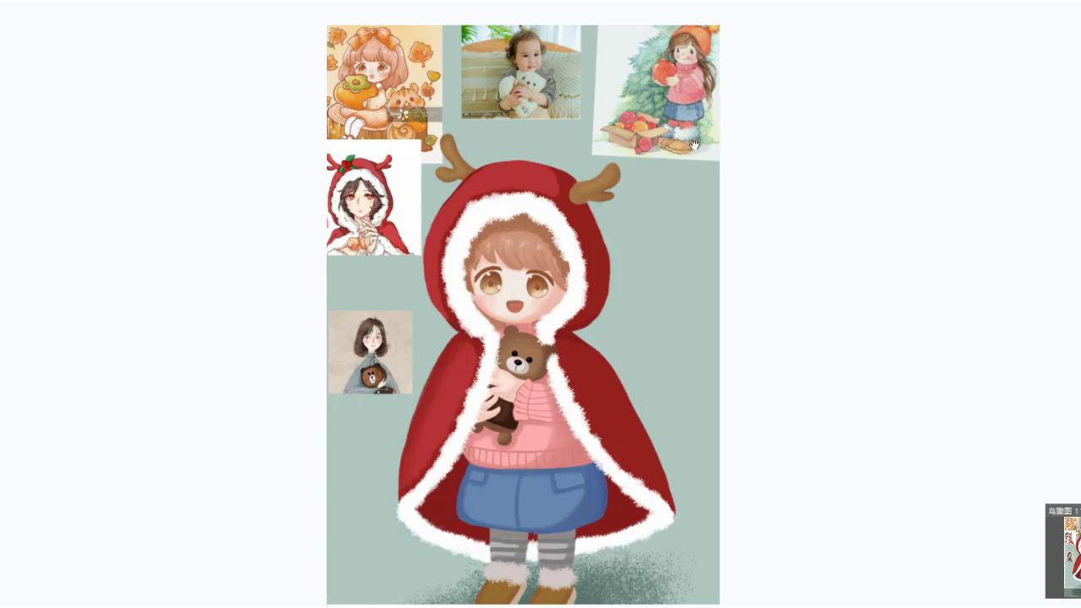
- Capture the red-caped girl's full figure from the artwork and paste it as a new layer in the blank A4 Photoshop document
drag(580, 396, 573, 340)
key(alt+a)
drag(334, 57, 688, 588)
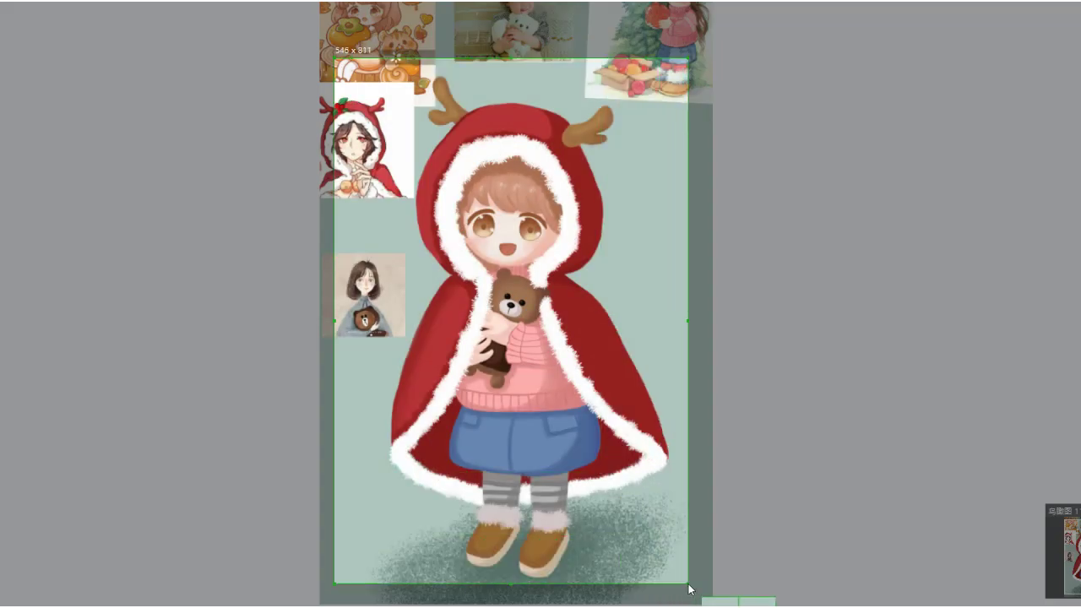
click(697, 601)
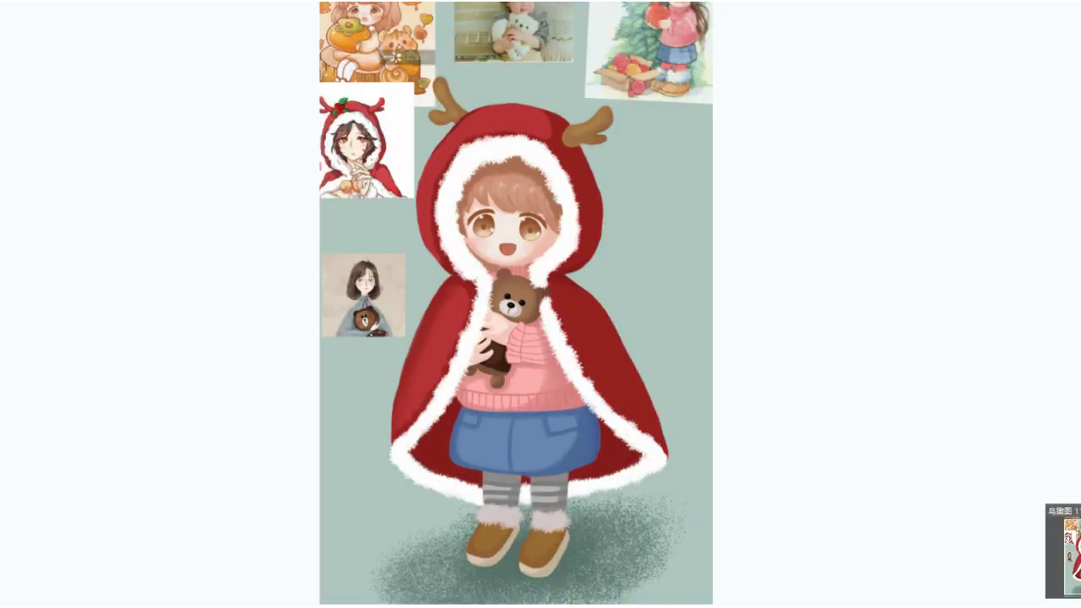
key(alt+Tab)
key(ctrl+v)
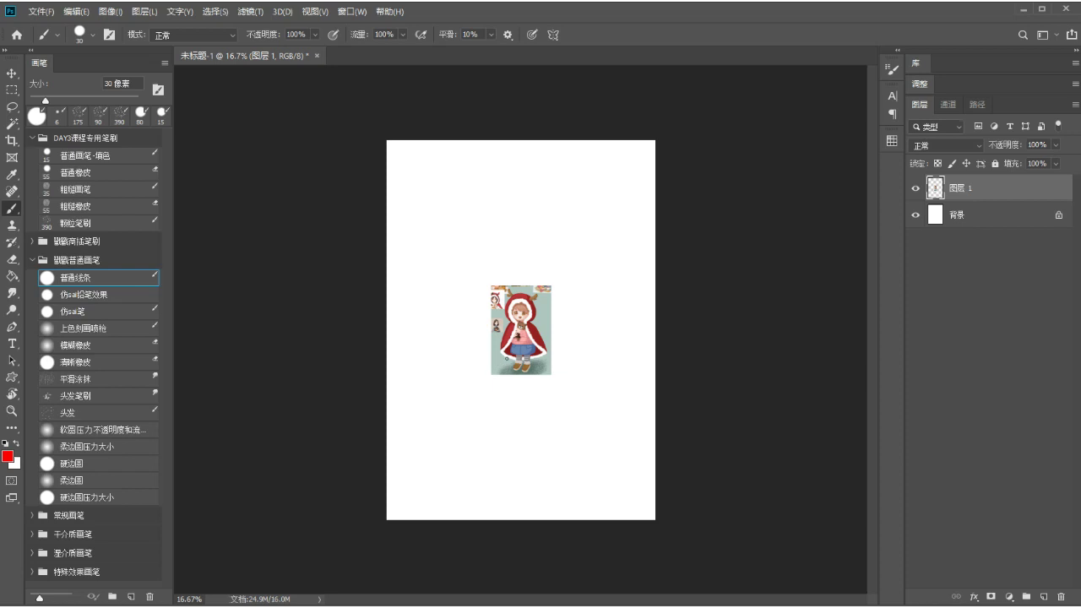
scroll(550, 363, up, 5)
scroll(550, 363, down, 2)
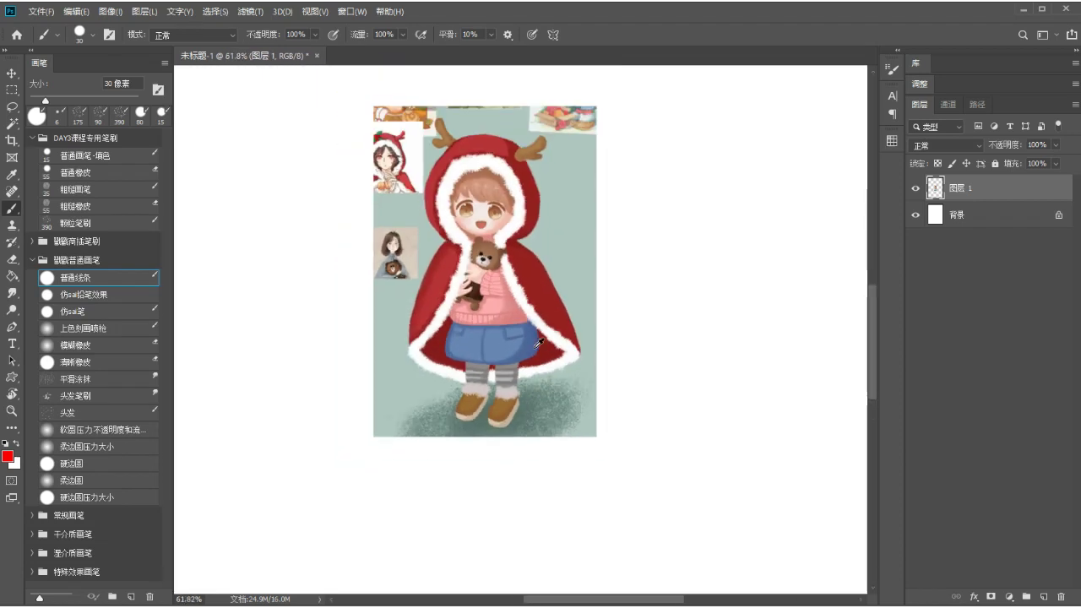
drag(522, 312, 515, 338)
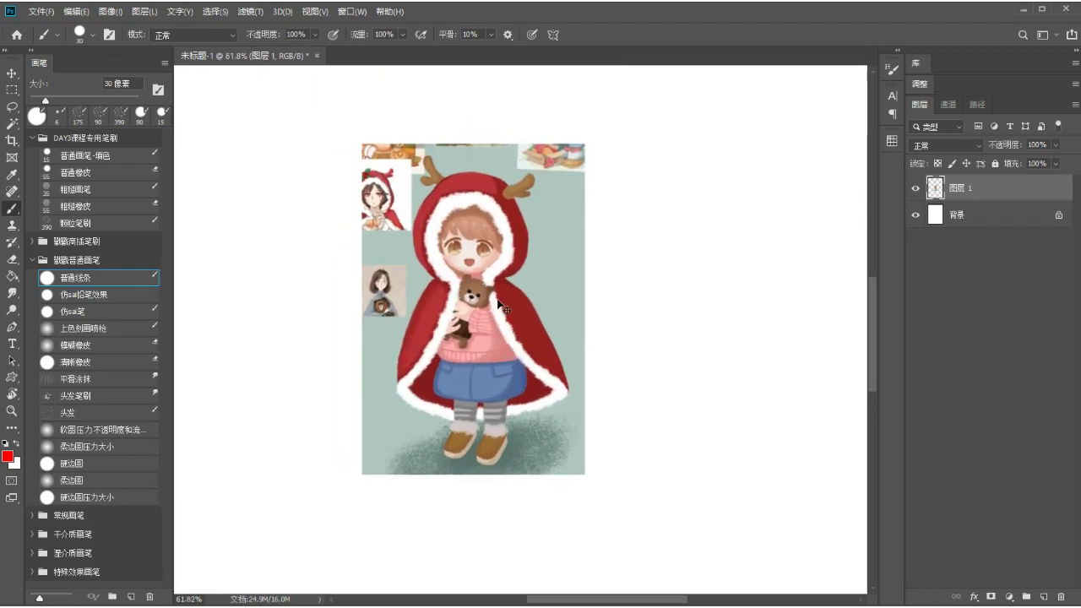
- Brighten the pasted red-caped girl with a Curves point at input 162 and output 212
key(ctrl+m)
mouse_move(864, 348)
mouse_down()
mouse_move(861, 309)
mouse_move(872, 390)
mouse_move(883, 390)
mouse_move(860, 332)
mouse_move(870, 326)
mouse_up()
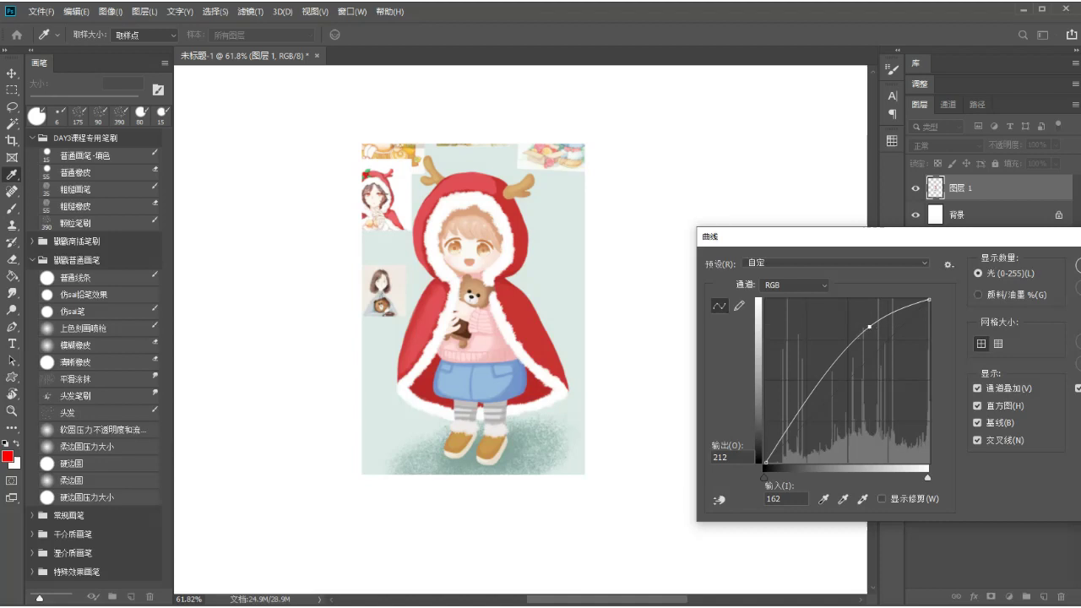
key(Return)
key(b)
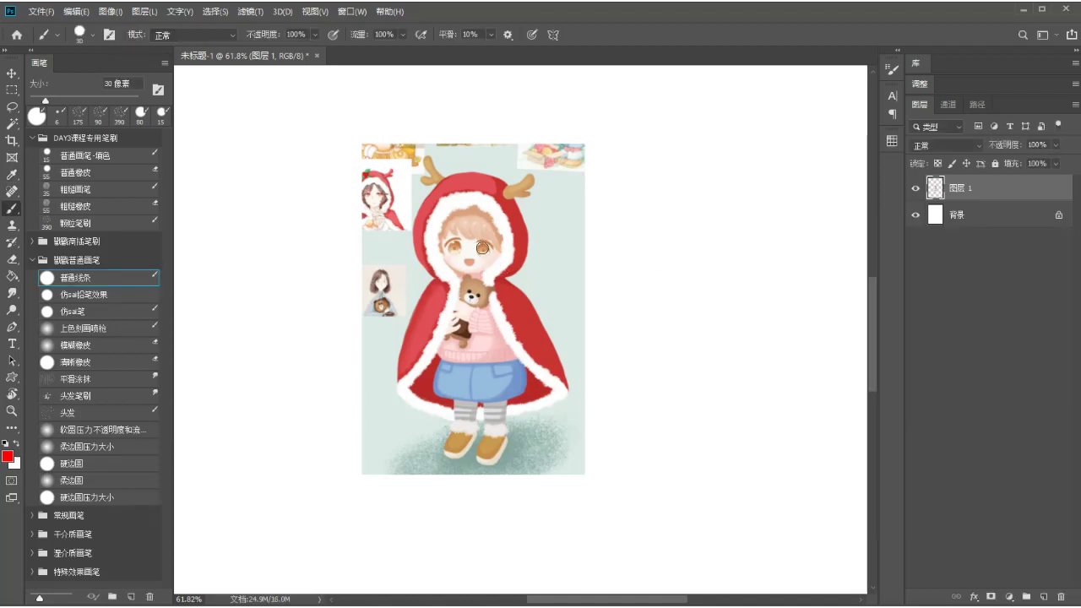
scroll(462, 271, up, 3)
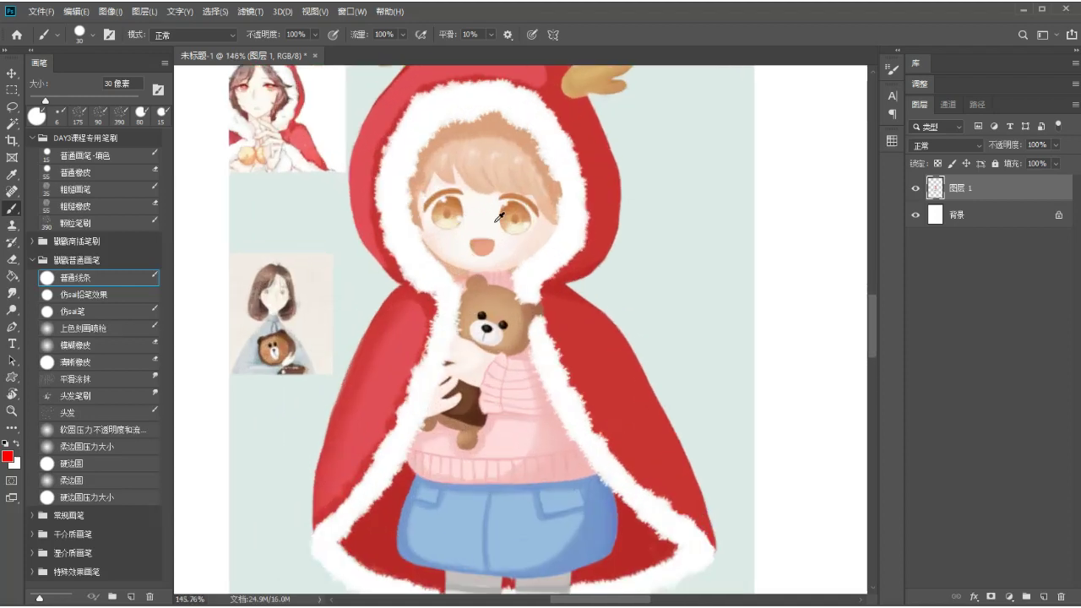
scroll(499, 217, down, 5)
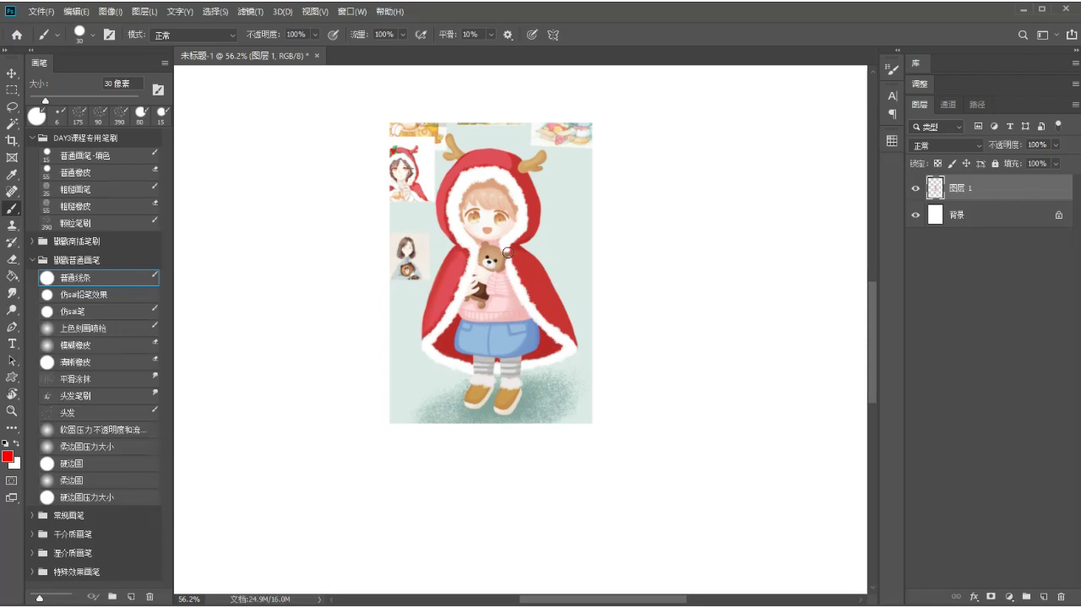
scroll(590, 202, right, 3)
mouse_move(590, 177)
mouse_down()
mouse_move(558, 393)
mouse_move(659, 311)
mouse_move(569, 192)
mouse_move(595, 432)
mouse_move(651, 205)
mouse_move(608, 169)
mouse_move(613, 193)
mouse_move(593, 171)
mouse_move(665, 238)
mouse_move(671, 297)
mouse_up()
key(ctrl+z)
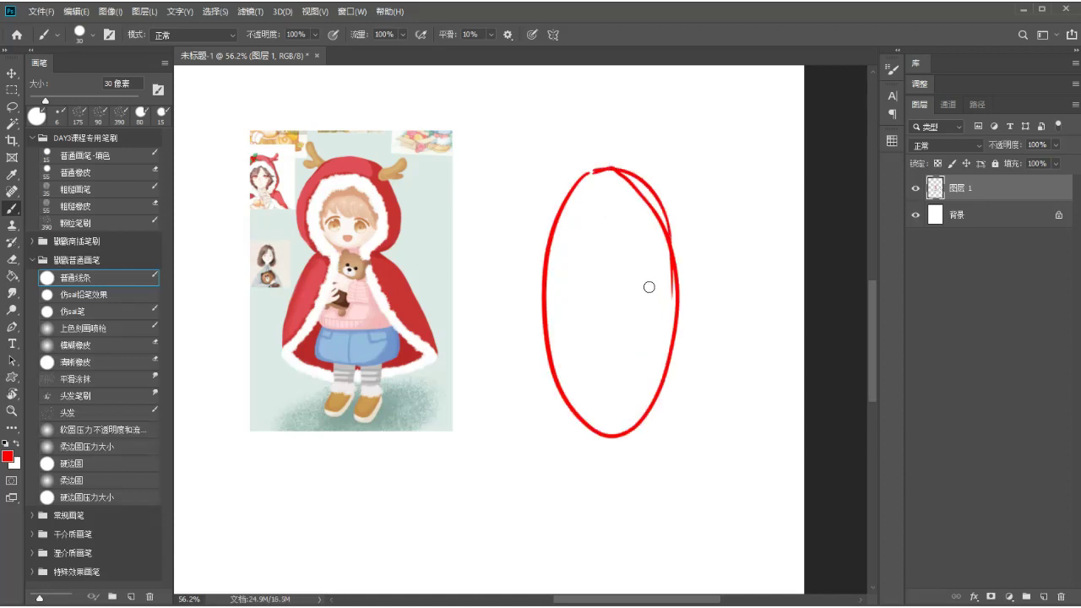
key(ctrl+z)
key(ctrl+z)
- Sketch a red front-facing figure beside the artwork, with a round head, flared body and vertical centre line
mouse_move(617, 159)
mouse_down()
mouse_move(624, 258)
mouse_move(612, 159)
mouse_up()
drag(610, 258, 576, 392)
drag(657, 253, 675, 416)
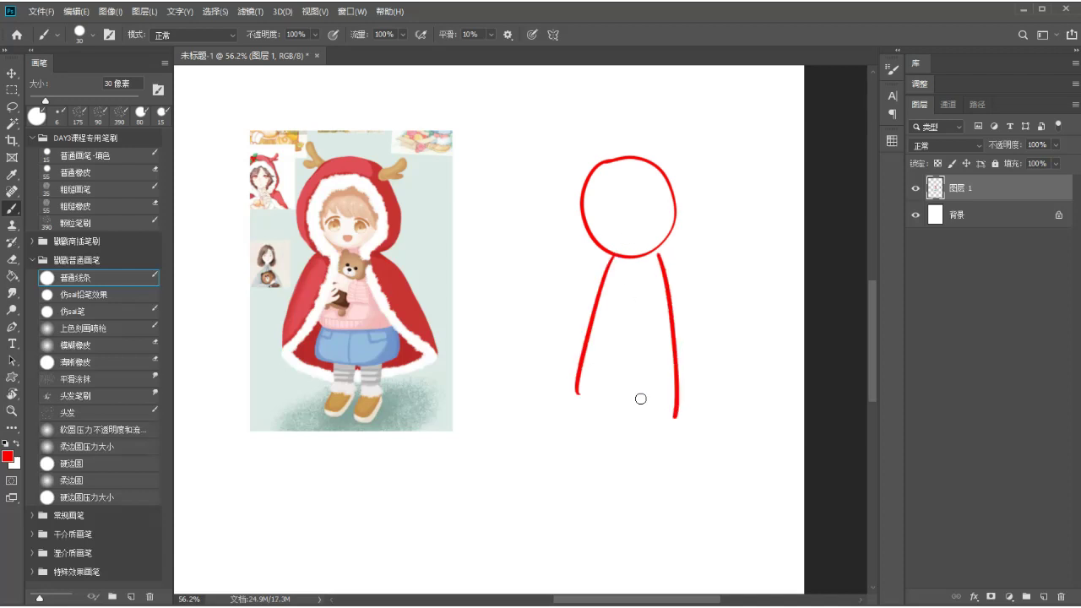
drag(581, 417, 673, 416)
drag(611, 255, 579, 419)
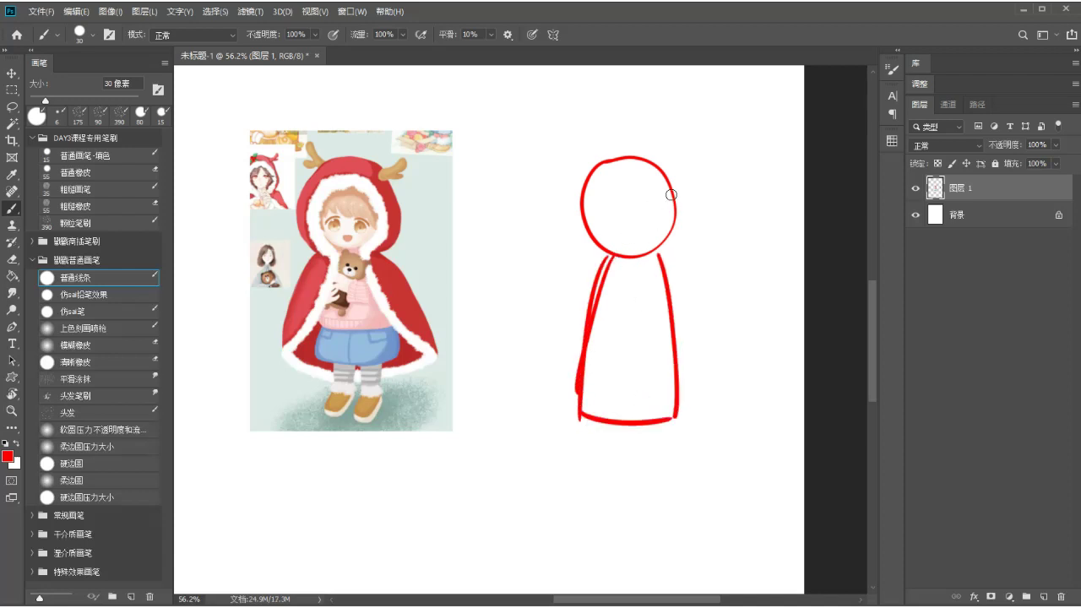
drag(630, 164, 644, 435)
key(ctrl+z)
drag(633, 164, 633, 419)
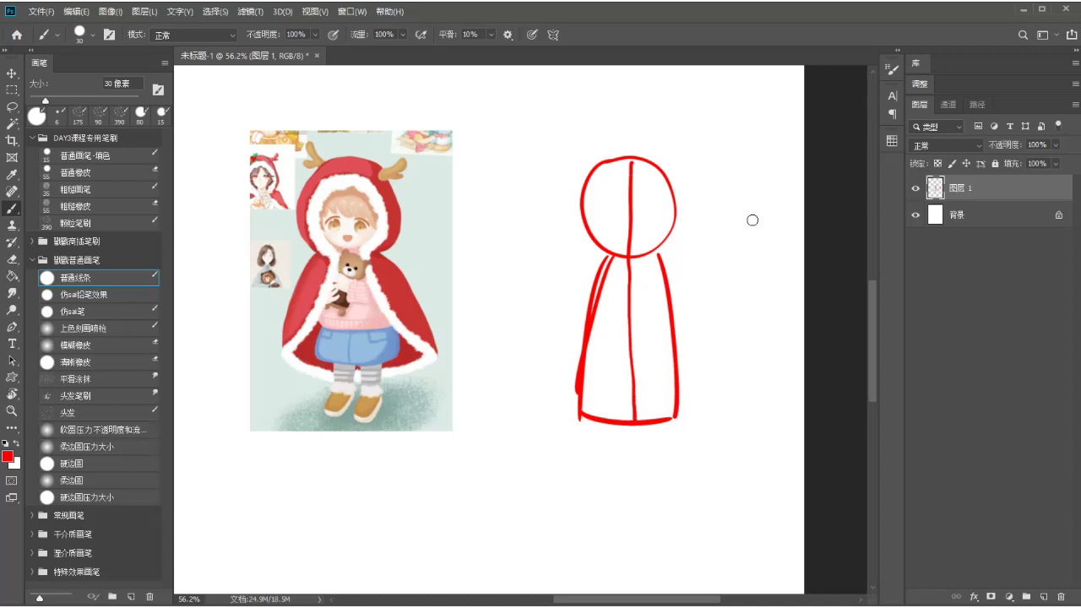
- Sketch a second red figure turned to one side, with an off-centre face line and a narrower flared body
mouse_move(743, 177)
mouse_down()
mouse_move(726, 231)
mouse_move(756, 259)
mouse_move(781, 247)
mouse_move(754, 259)
mouse_move(737, 390)
mouse_up()
mouse_move(778, 258)
mouse_down()
mouse_move(787, 411)
mouse_move(792, 385)
mouse_move(787, 412)
mouse_up()
drag(758, 177, 752, 260)
drag(759, 177, 741, 196)
mouse_move(748, 264)
mouse_down()
mouse_move(743, 390)
mouse_move(786, 373)
mouse_up()
drag(777, 278, 790, 411)
mouse_move(750, 268)
mouse_down()
mouse_move(775, 264)
mouse_move(725, 384)
mouse_move(726, 416)
mouse_move(748, 372)
mouse_up()
drag(757, 292, 743, 370)
mouse_move(758, 257)
mouse_down()
mouse_move(748, 392)
mouse_move(777, 266)
mouse_move(802, 354)
mouse_up()
mouse_move(797, 311)
mouse_down()
mouse_move(790, 422)
mouse_move(804, 427)
mouse_up()
key(ctrl+z)
key(ctrl+z)
key(ctrl+z)
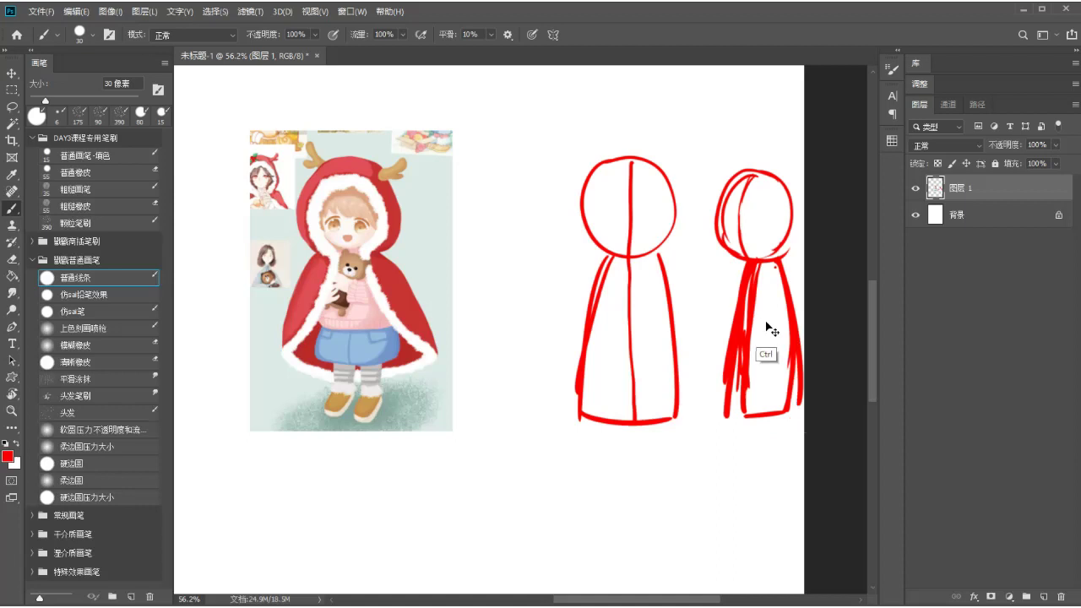
- Redraw the turned figure's right body edge further inward and paint out the outer strokes in white
drag(770, 261, 774, 413)
drag(785, 297, 782, 412)
key(x)
mouse_move(782, 364)
mouse_down()
mouse_move(781, 259)
mouse_move(793, 384)
mouse_up()
drag(775, 258, 790, 418)
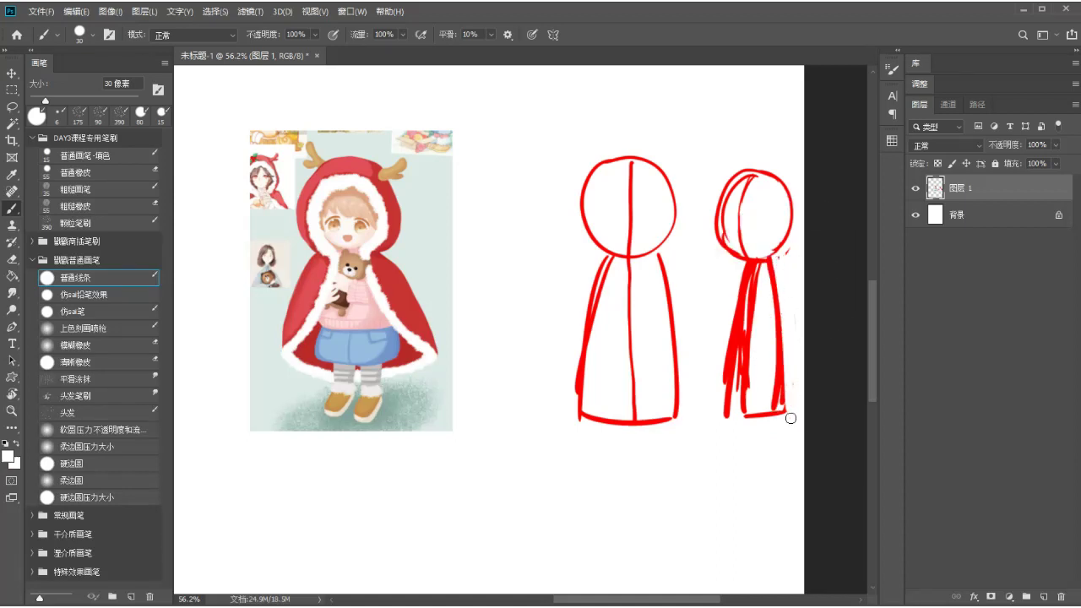
- Redraw the turned figure's left body edge further outward in red and clean up the old inner strokes with white
drag(743, 259, 732, 382)
key(x)
drag(750, 255, 719, 390)
drag(733, 306, 716, 411)
key(x)
drag(747, 260, 728, 397)
drag(732, 299, 726, 406)
mouse_move(760, 328)
mouse_down()
mouse_move(759, 271)
mouse_move(755, 382)
mouse_up()
- Thicken the turned figure's right body edge in red and thin the inner centre line with white
key(x)
drag(772, 254, 782, 388)
drag(775, 283, 788, 397)
key(x)
drag(760, 272, 755, 343)
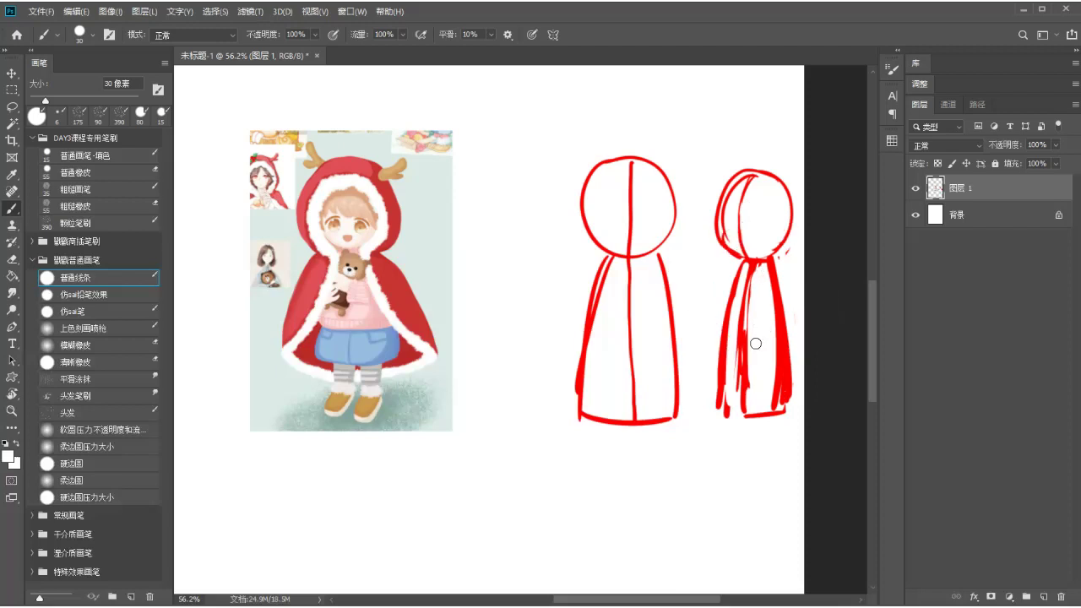
drag(757, 295, 748, 378)
- Outline a hood around the turned head in red and add a left-pointing arrow above the figure
drag(760, 233, 701, 254)
alt+click(716, 284)
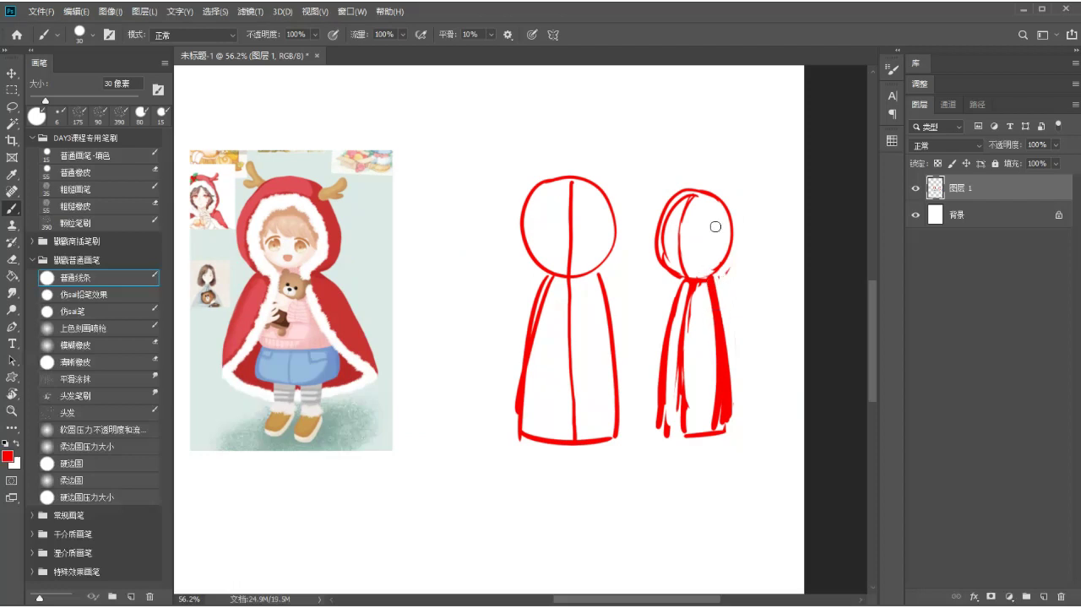
mouse_move(680, 185)
mouse_down()
mouse_move(649, 234)
mouse_move(711, 171)
mouse_move(758, 270)
mouse_up()
mouse_move(725, 177)
mouse_down()
mouse_move(759, 254)
mouse_move(752, 218)
mouse_move(752, 259)
mouse_move(722, 275)
mouse_up()
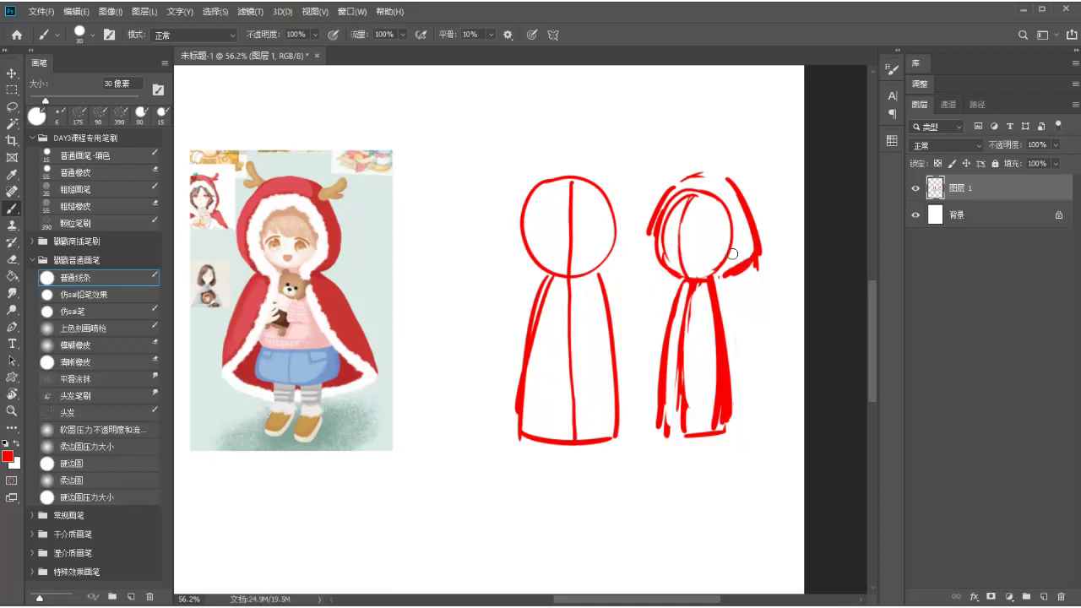
drag(684, 128, 641, 129)
drag(652, 119, 657, 138)
- Hatch the wider side of the turned figure's face and body with red diagonal strokes
drag(709, 196, 685, 255)
mouse_move(723, 234)
mouse_down()
mouse_move(685, 256)
mouse_move(698, 267)
mouse_move(687, 334)
mouse_up()
drag(713, 324, 687, 377)
drag(717, 368, 706, 421)
- Draw a red centre line down the caped girl's face and try marking the halves of her hood
drag(290, 210, 282, 263)
mouse_move(278, 182)
mouse_down()
mouse_move(250, 268)
mouse_move(240, 191)
mouse_up()
drag(328, 175, 296, 279)
key(ctrl+z)
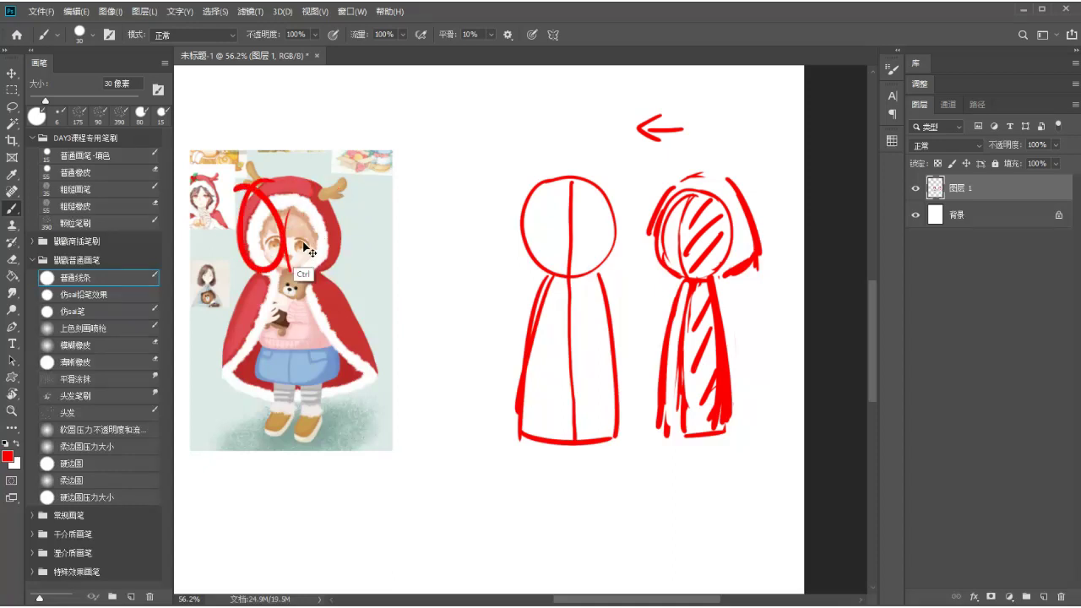
key(ctrl+z)
key(ctrl+z)
- Add a hood line over the turned head and an outer cape edge along the right of its body
drag(714, 180, 706, 180)
drag(719, 292, 755, 436)
drag(725, 322, 743, 426)
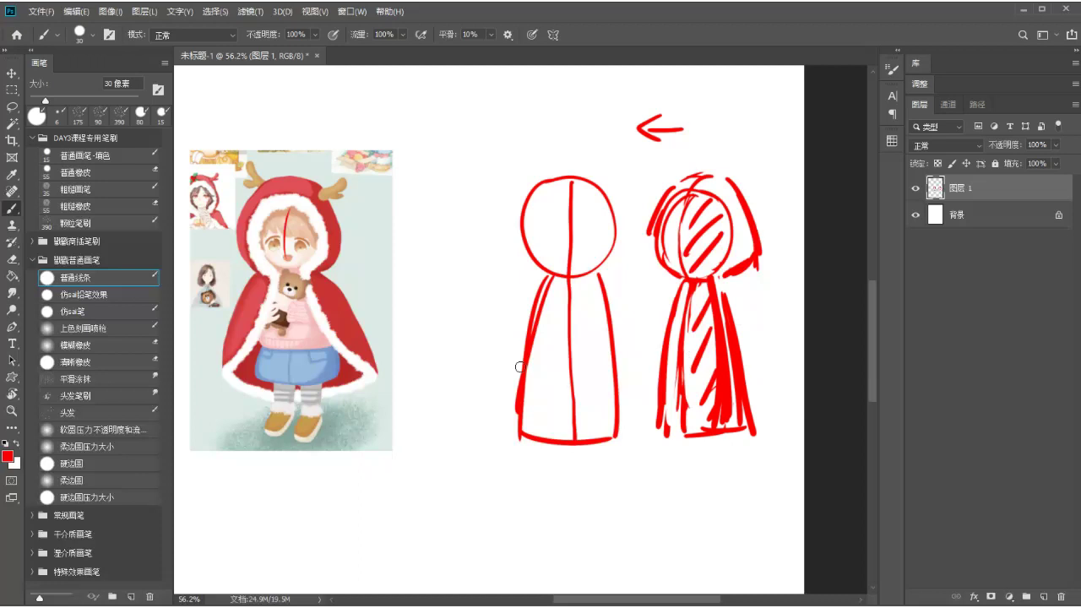
- Draw a red centre line down the caped girl's body and try circling the halves of her cape
drag(290, 296, 294, 410)
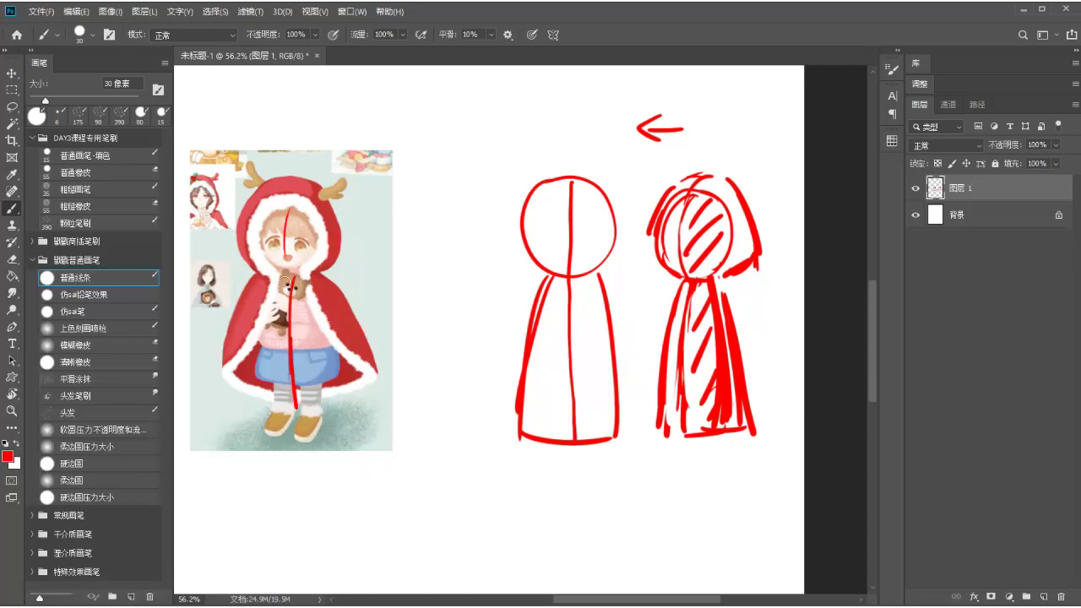
drag(277, 268, 254, 286)
mouse_move(335, 270)
mouse_down()
mouse_move(337, 409)
mouse_move(287, 287)
mouse_up()
key(ctrl+z)
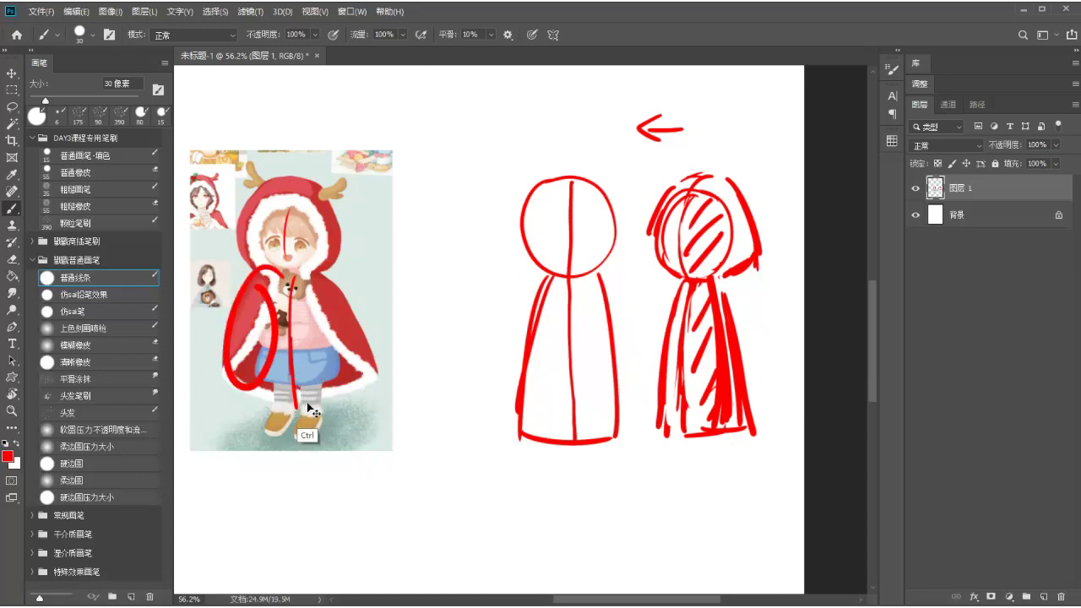
key(ctrl+z)
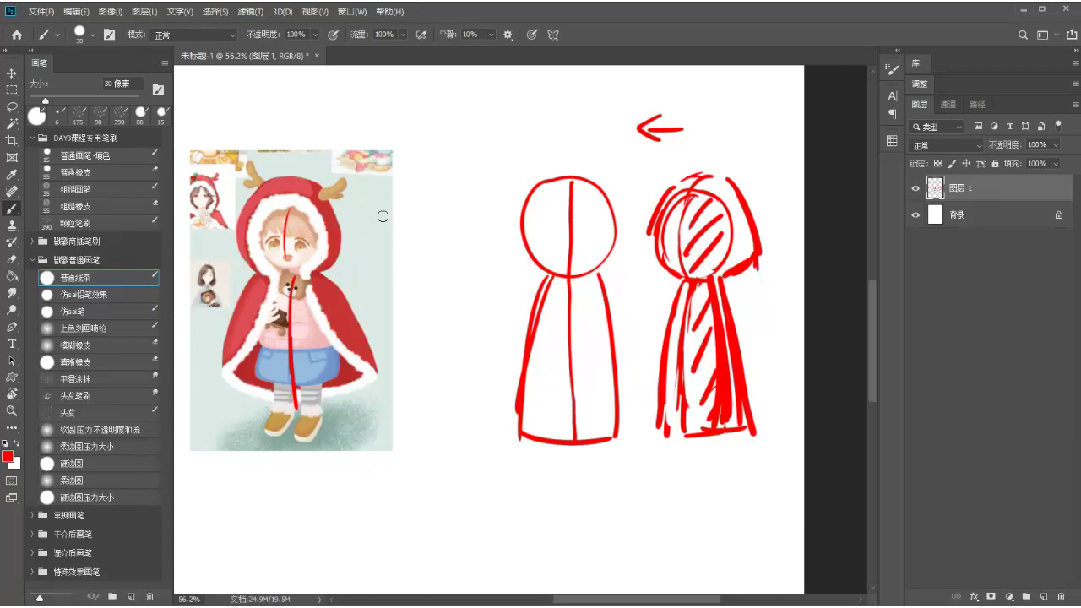
mouse_move(709, 180)
mouse_down()
mouse_move(752, 272)
mouse_move(719, 259)
mouse_up()
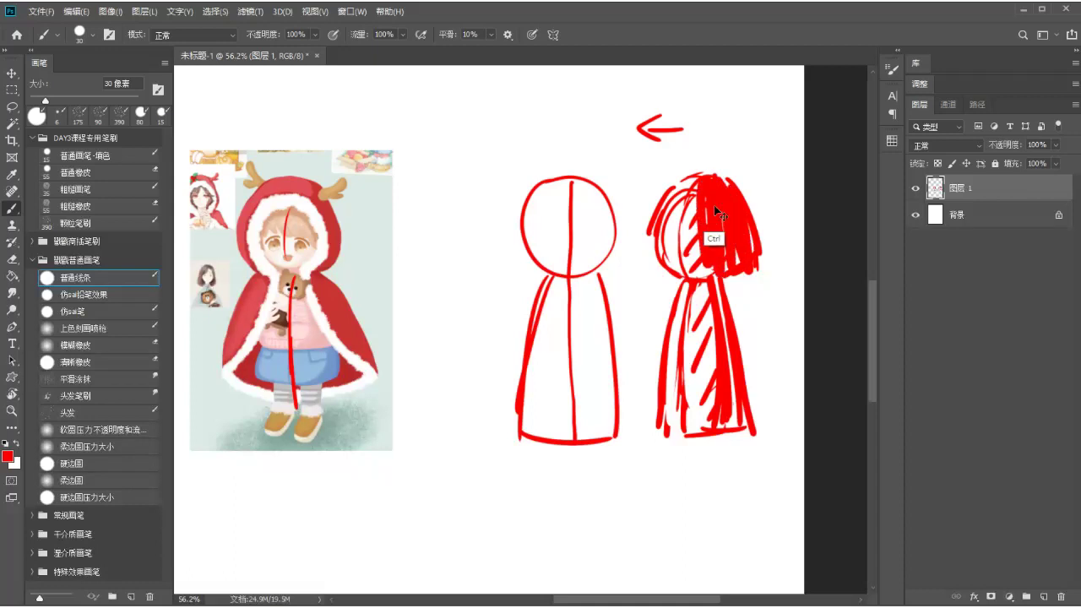
key(ctrl+z)
key(ctrl+z)
- Fill both sides of the turned figure's hood and the right part of its cape with red
mouse_move(713, 179)
mouse_down()
mouse_move(719, 276)
mouse_move(732, 245)
mouse_up()
mouse_move(728, 201)
mouse_down()
mouse_move(736, 261)
mouse_move(750, 263)
mouse_up()
mouse_move(688, 183)
mouse_down()
mouse_move(654, 228)
mouse_move(655, 216)
mouse_move(652, 262)
mouse_up()
drag(717, 287, 733, 404)
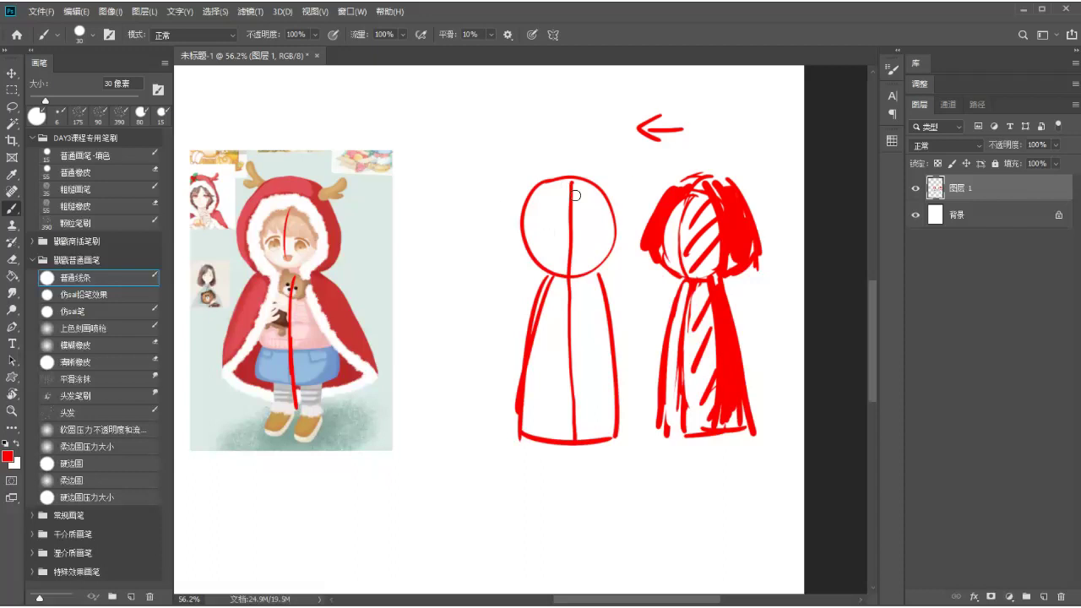
- Draw an inner head circle and inner body outline inside the front-facing figure with thick red strokes
mouse_move(564, 180)
mouse_down()
mouse_move(528, 240)
mouse_move(531, 435)
mouse_up()
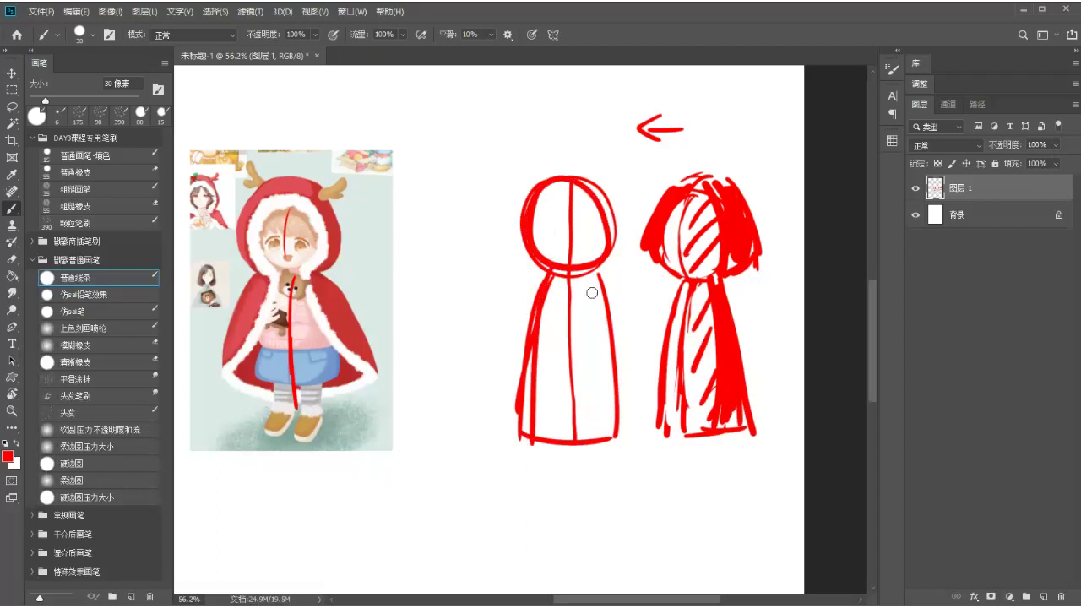
drag(580, 272, 610, 432)
drag(543, 431, 611, 436)
drag(566, 279, 537, 431)
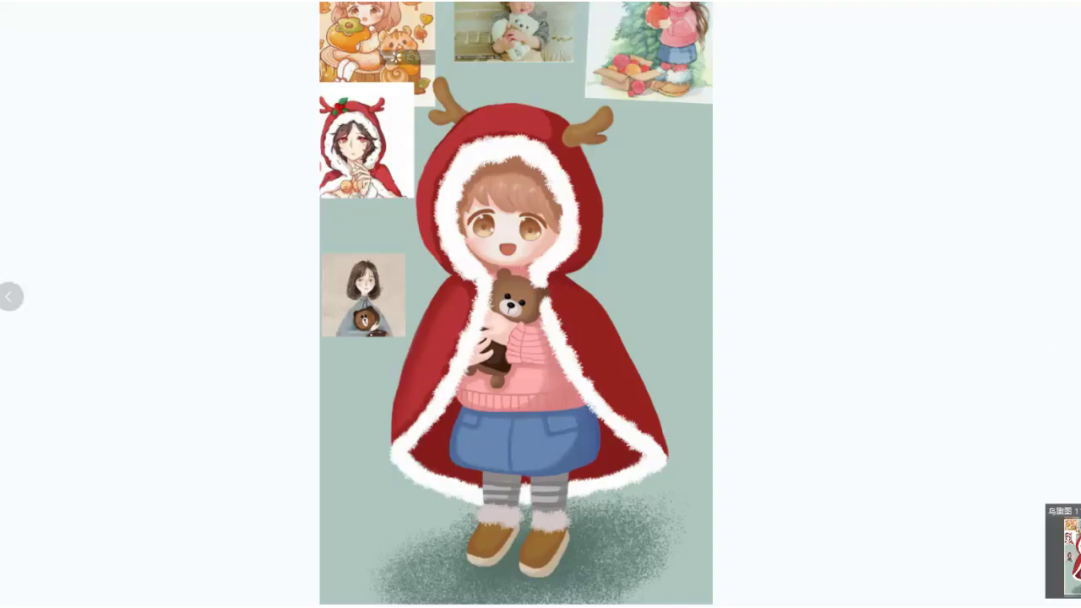
- Capture the orange-beret girl illustration and paste it into the Photoshop document as a new layer with 图层 1 hidden
scroll(853, 302, down, 1)
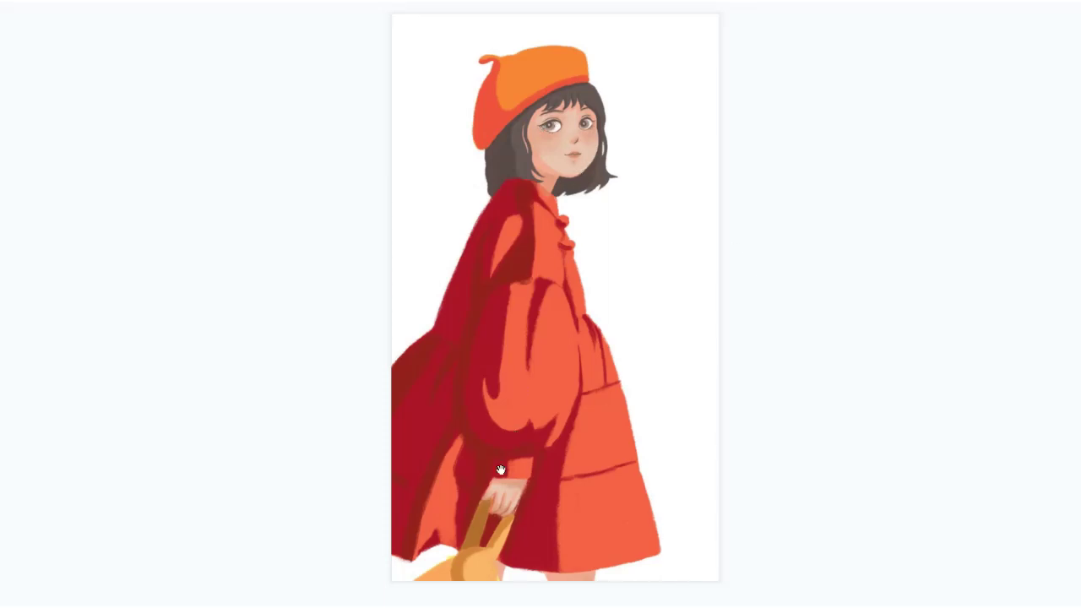
scroll(527, 527, up, 1)
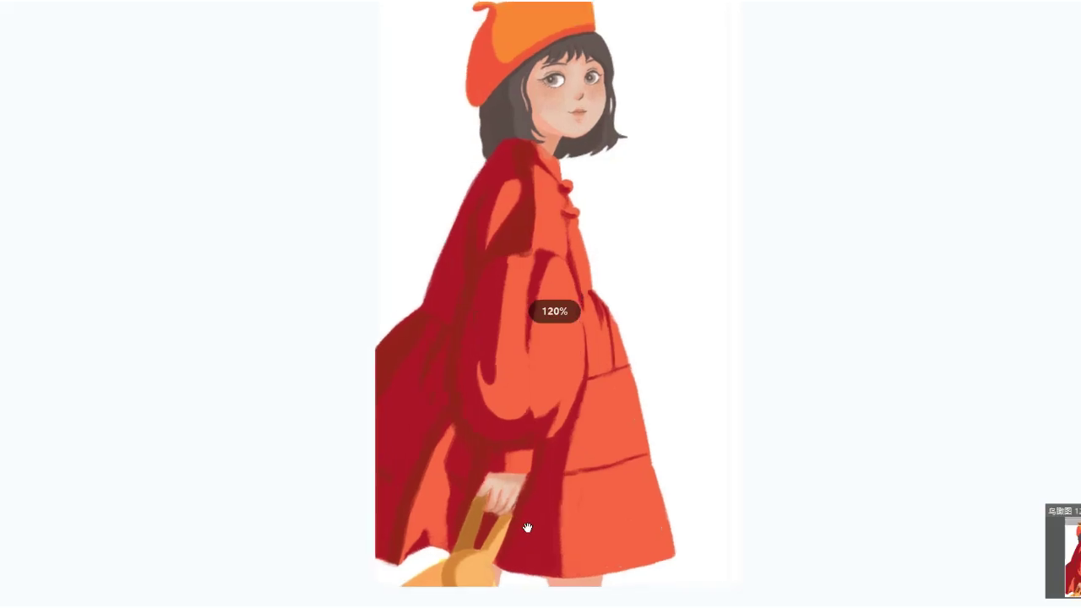
scroll(482, 514, up, 5)
scroll(478, 509, down, 6)
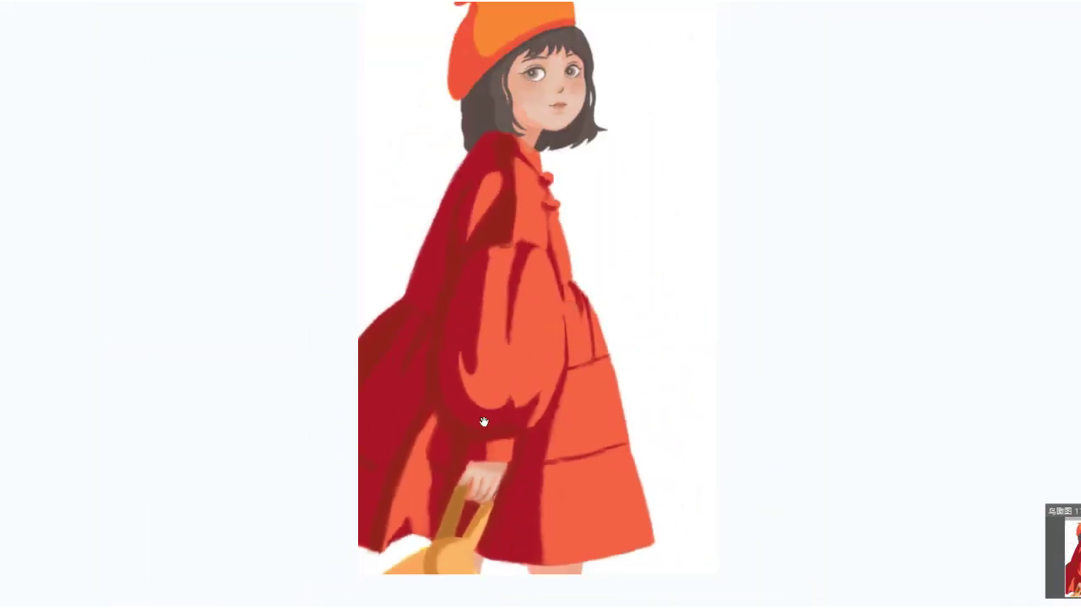
scroll(484, 422, down, 2)
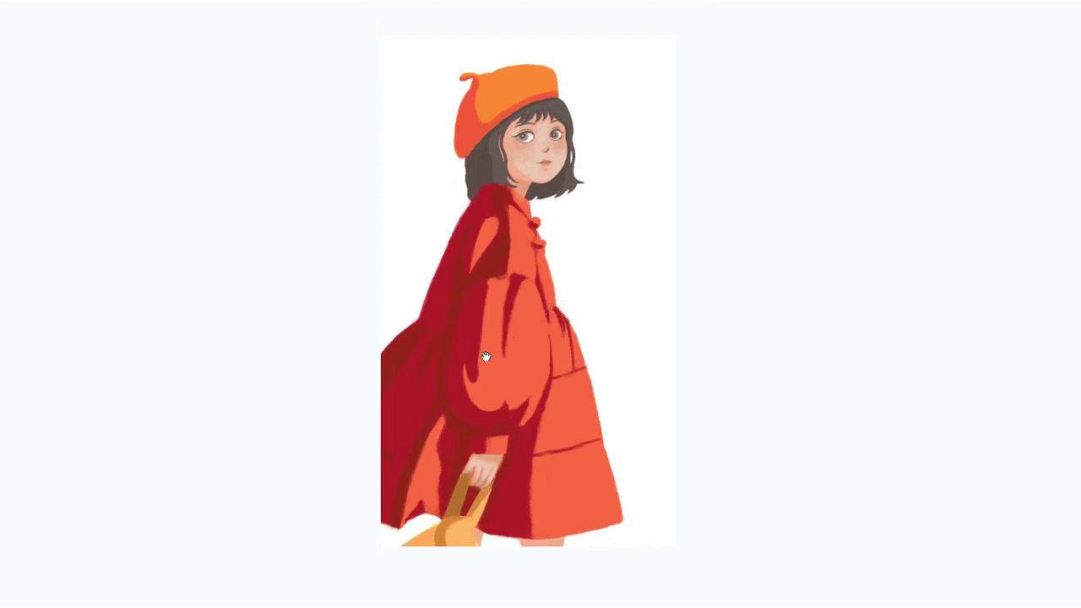
key(F1)
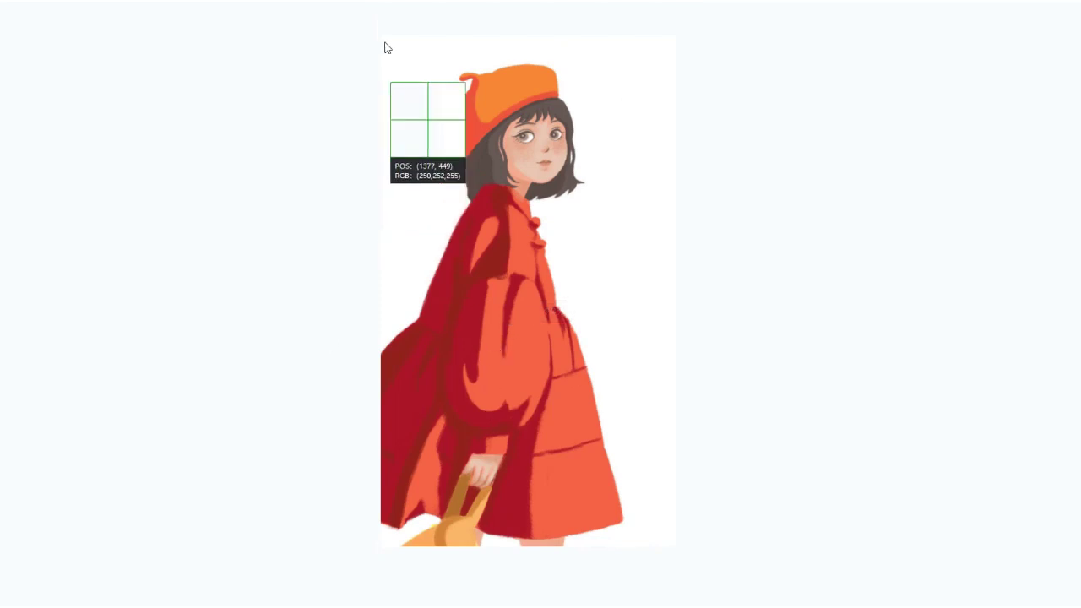
drag(373, 51, 651, 544)
click(624, 557)
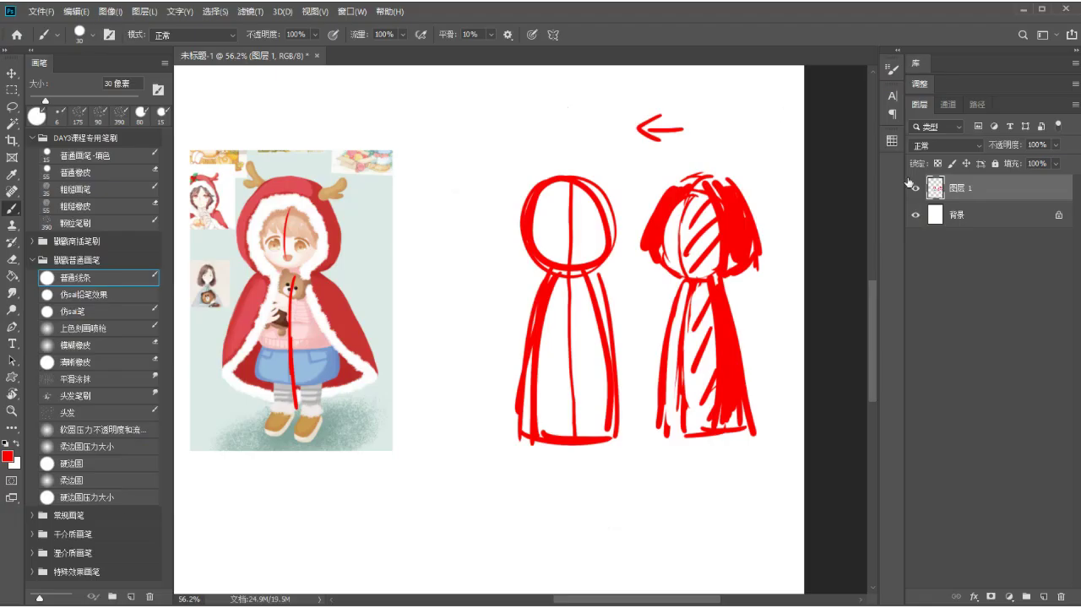
click(916, 188)
key(ctrl+v)
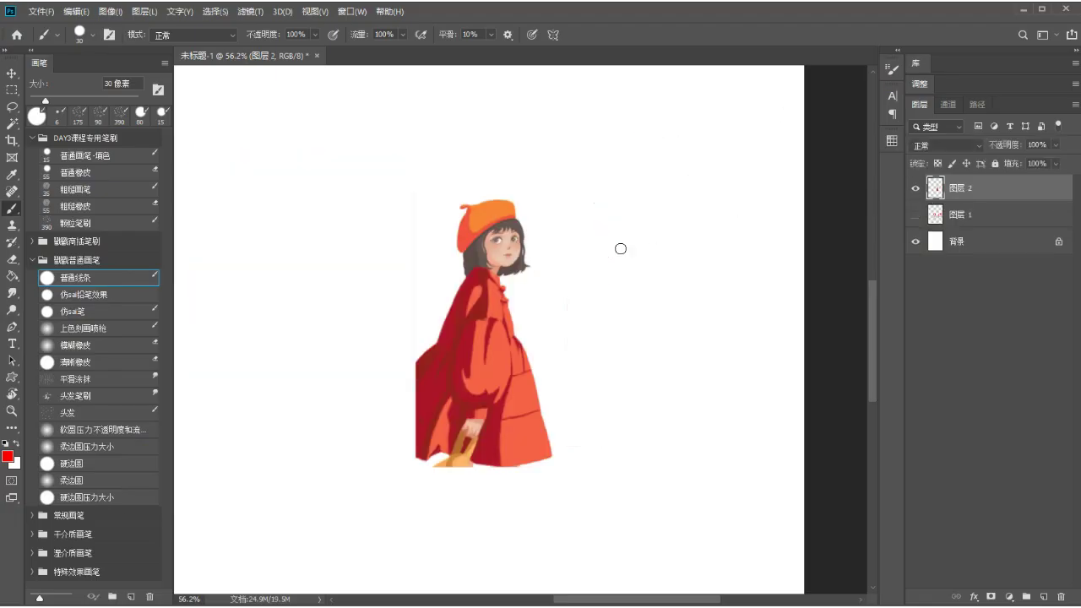
- Soften the hard shadow edges on the coat's shoulder and sleeve using the 渲染 30% brush at 100 px and sampled coat colours
scroll(496, 364, up, 5)
alt+click(492, 360)
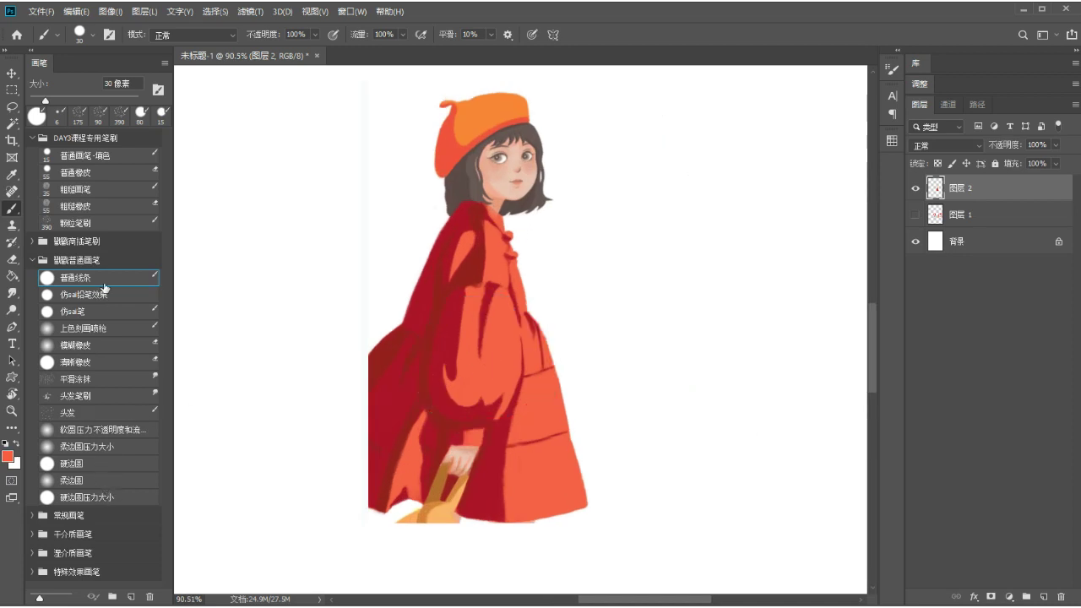
click(32, 241)
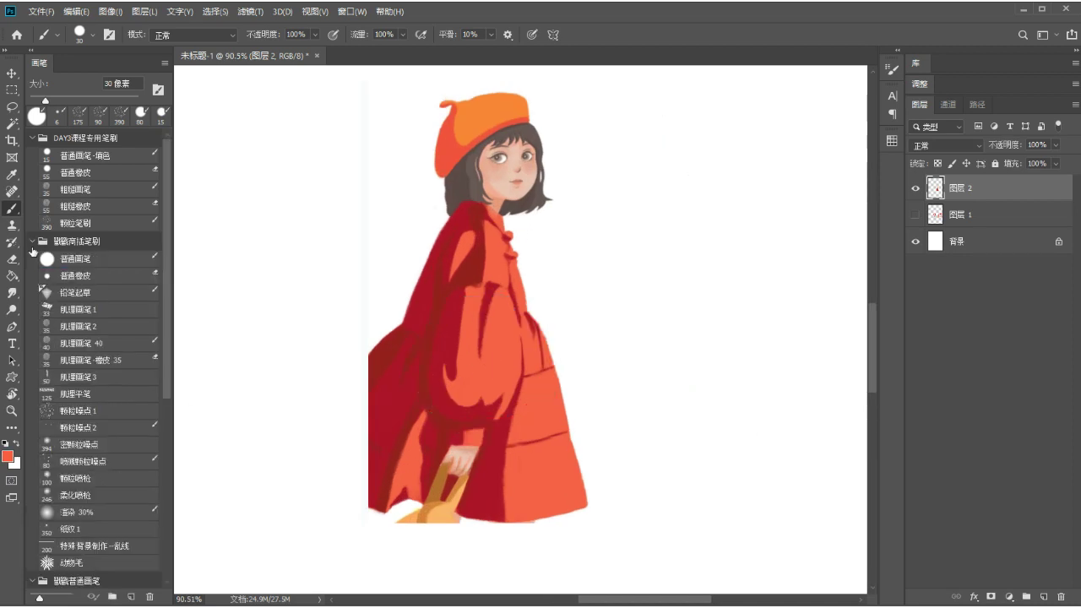
click(108, 512)
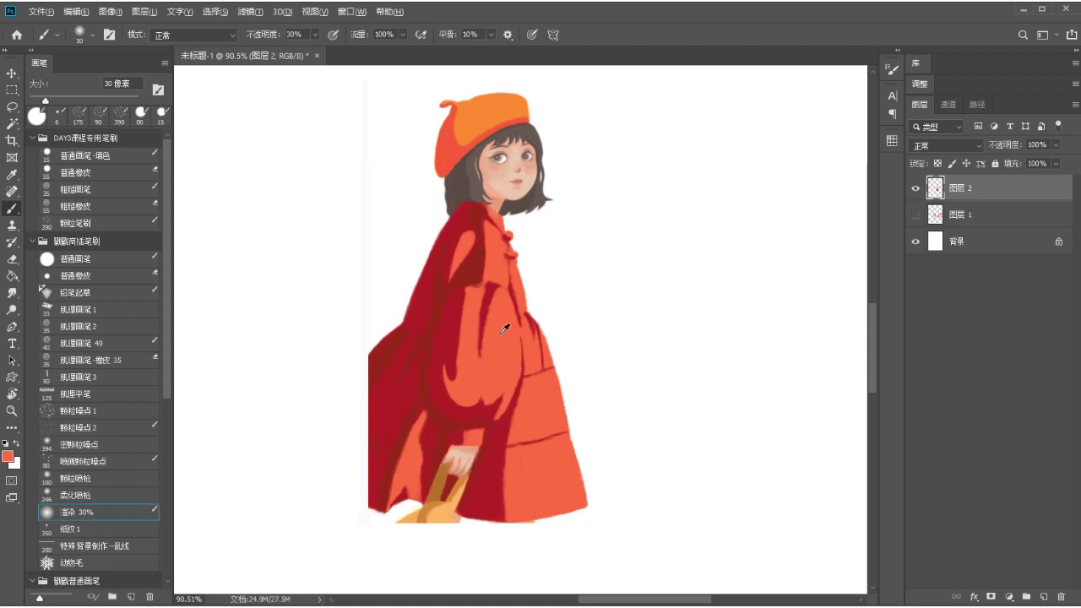
key(bracketright)
key(bracketright)
key(bracketright)
key(bracketright)
key(bracketright)
key(bracketright)
key(bracketright)
mouse_move(501, 326)
mouse_down()
mouse_move(486, 298)
mouse_move(485, 270)
mouse_move(497, 296)
mouse_move(488, 229)
mouse_move(502, 284)
mouse_move(481, 223)
mouse_move(494, 376)
mouse_move(489, 262)
mouse_move(454, 361)
mouse_move(492, 250)
mouse_move(490, 405)
mouse_move(495, 308)
mouse_move(468, 325)
mouse_move(504, 363)
mouse_move(518, 471)
mouse_move(493, 292)
mouse_up()
alt+click(492, 293)
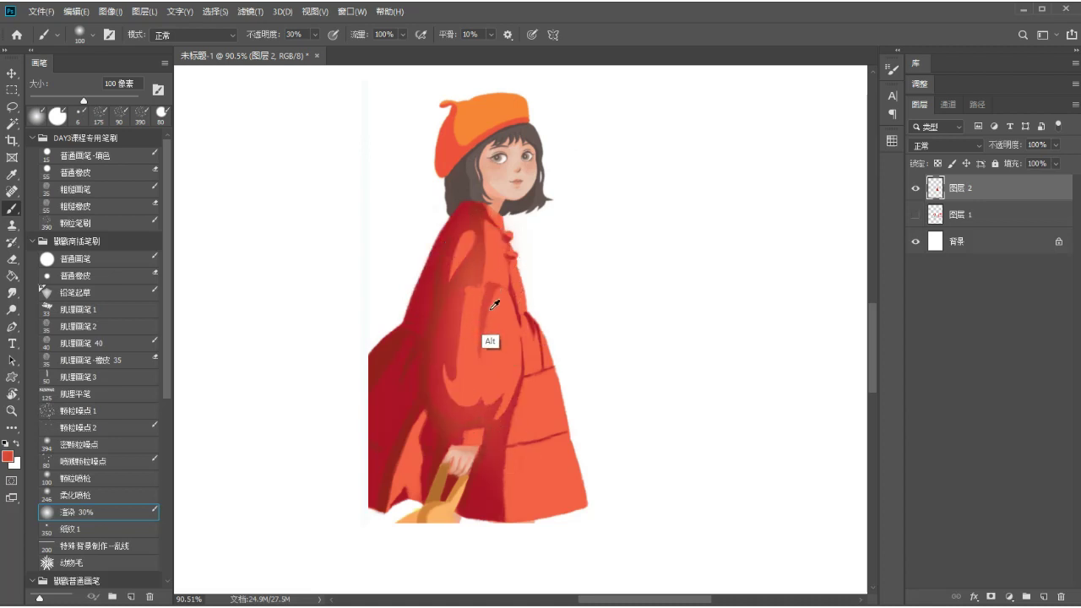
alt+click(492, 293)
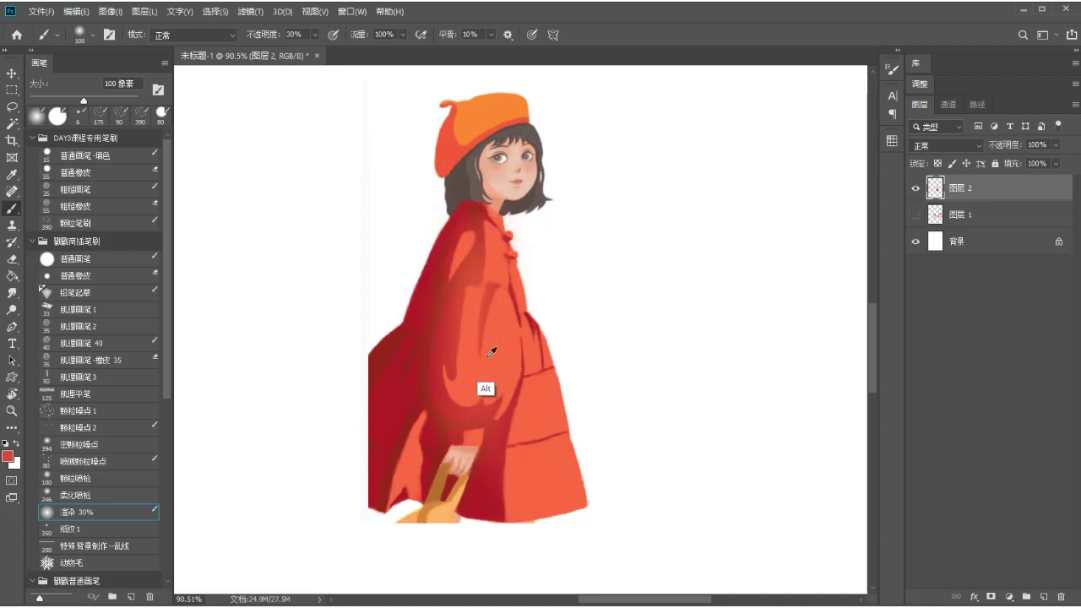
- Paint over the girl's facial features with sampled skin colour using the 渲染 30% brush at 60 px
alt+click(498, 205)
alt+click(505, 213)
key(bracketleft)
key(bracketleft)
key(bracketleft)
key(bracketleft)
key(F6)
drag(848, 0, 848, 7)
drag(863, 56, 878, 56)
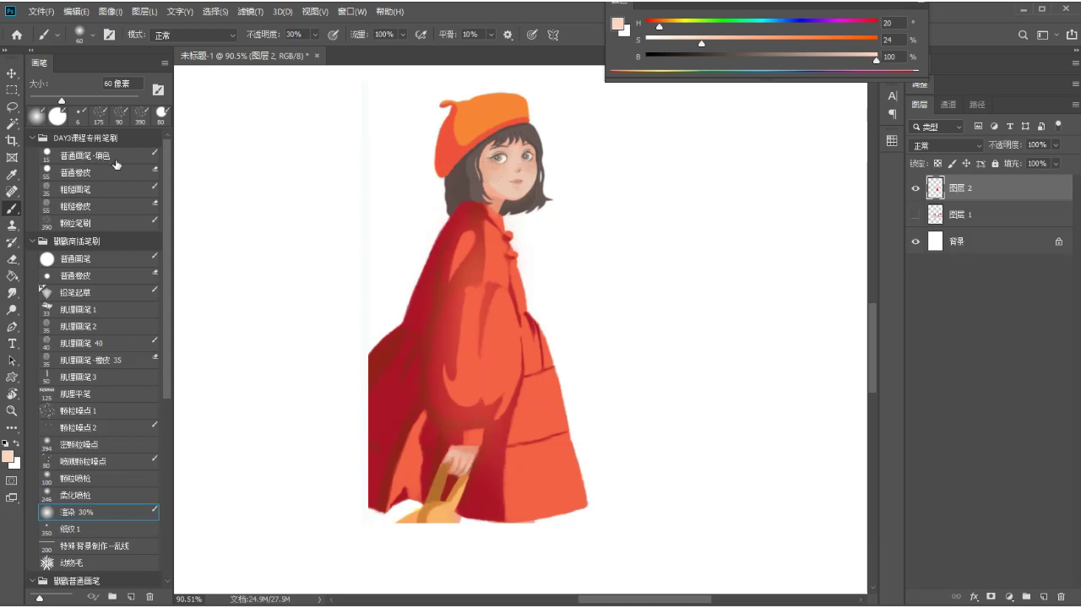
mouse_move(505, 161)
mouse_down()
mouse_move(522, 161)
mouse_move(507, 155)
mouse_move(512, 188)
mouse_move(516, 162)
mouse_move(512, 188)
mouse_move(523, 170)
mouse_move(514, 157)
mouse_move(512, 174)
mouse_move(521, 173)
mouse_move(514, 157)
mouse_move(525, 201)
mouse_up()
key(bracketleft)
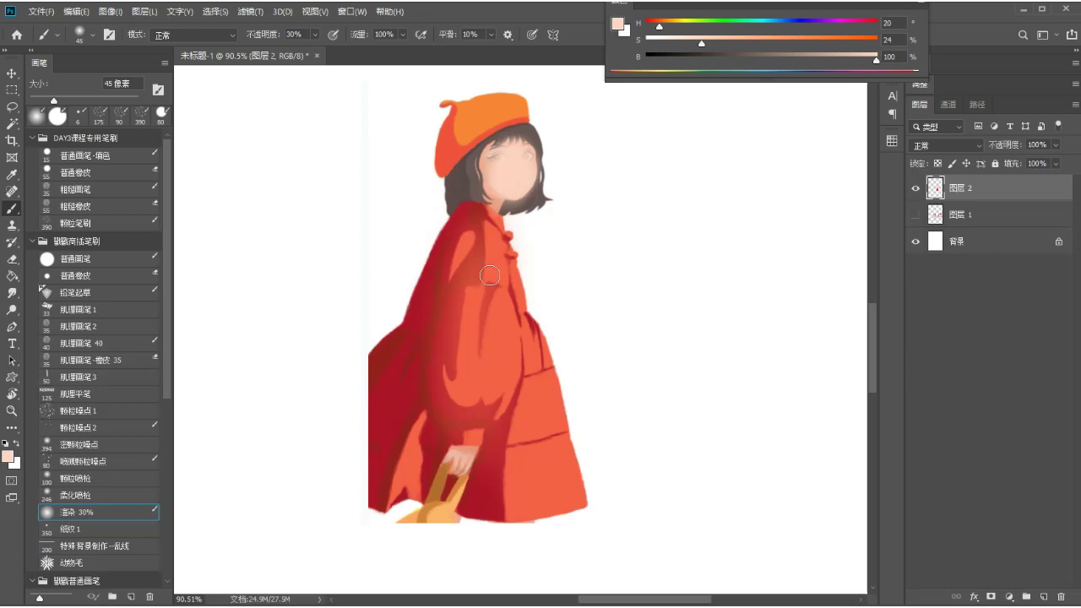
- Blend the hard shadow edge on the coat's lower front using the sampled orange-red and the brush at 125 px
alt+click(525, 444)
key(])
key(])
key(])
key(])
key(])
key(])
key(])
mouse_move(532, 391)
mouse_down()
mouse_move(506, 452)
mouse_move(520, 351)
mouse_move(504, 474)
mouse_move(493, 377)
mouse_move(427, 404)
mouse_move(456, 244)
mouse_move(429, 364)
mouse_move(480, 226)
mouse_move(499, 391)
mouse_move(518, 432)
mouse_move(513, 424)
mouse_move(495, 482)
mouse_up()
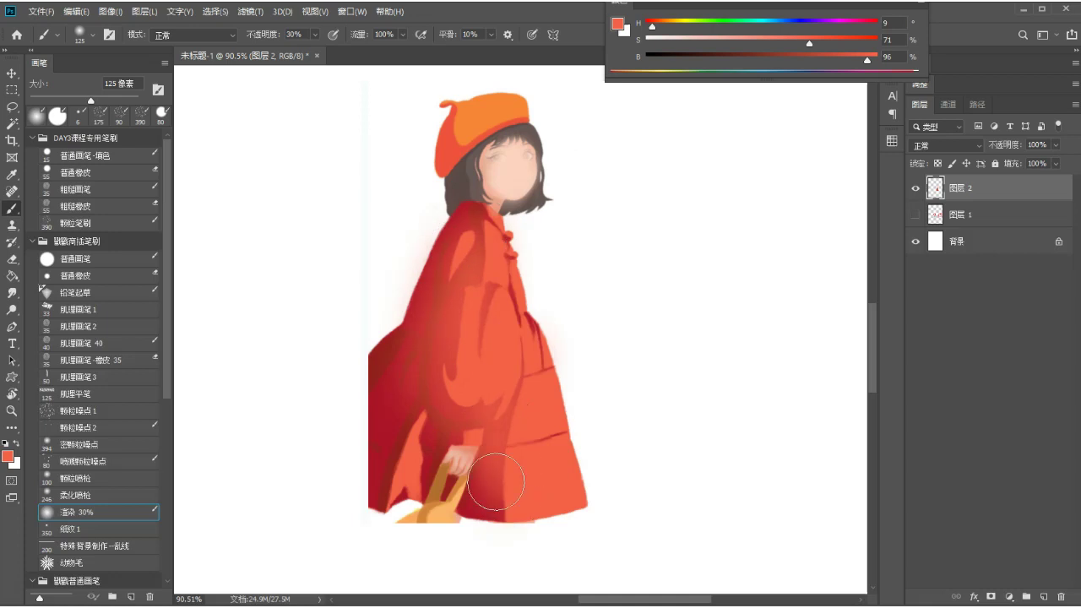
drag(496, 482, 500, 483)
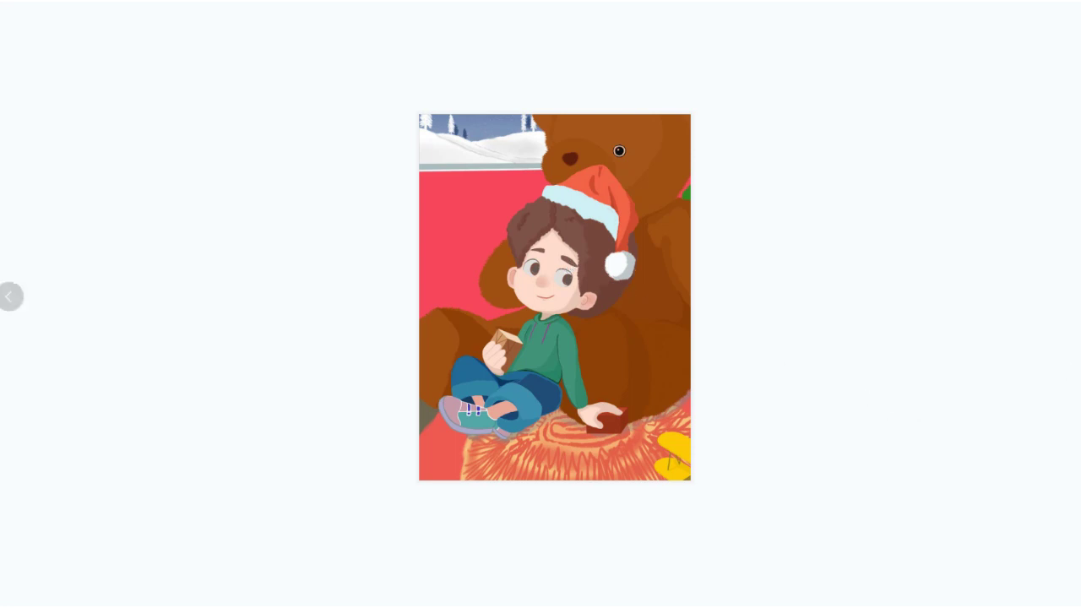
- Browse the homework illustrations and examine the dancing girl with the sketched shopping bags up close
key(Right)
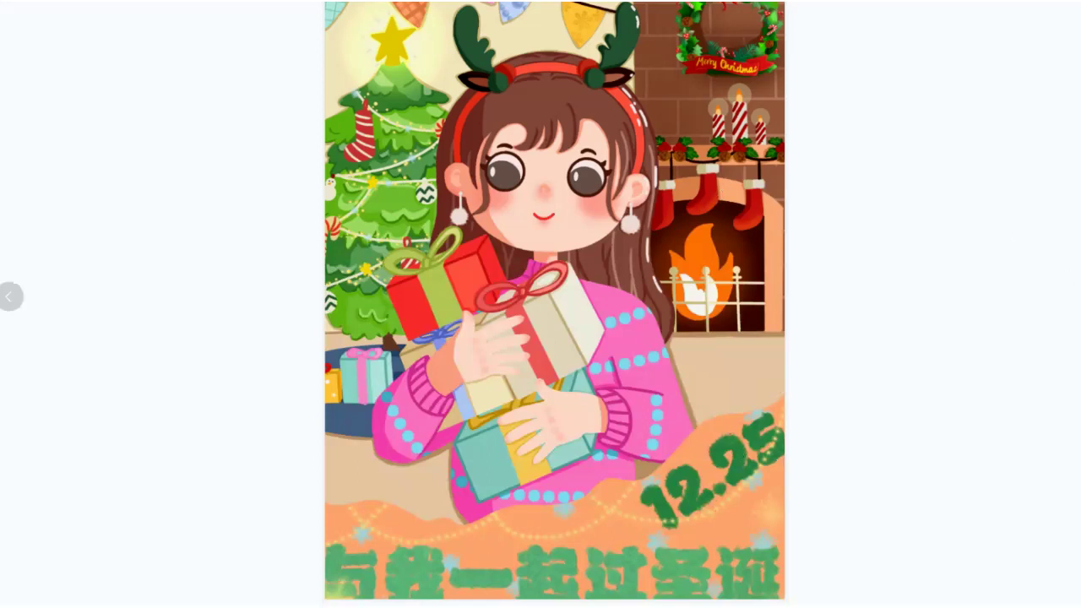
key(Left)
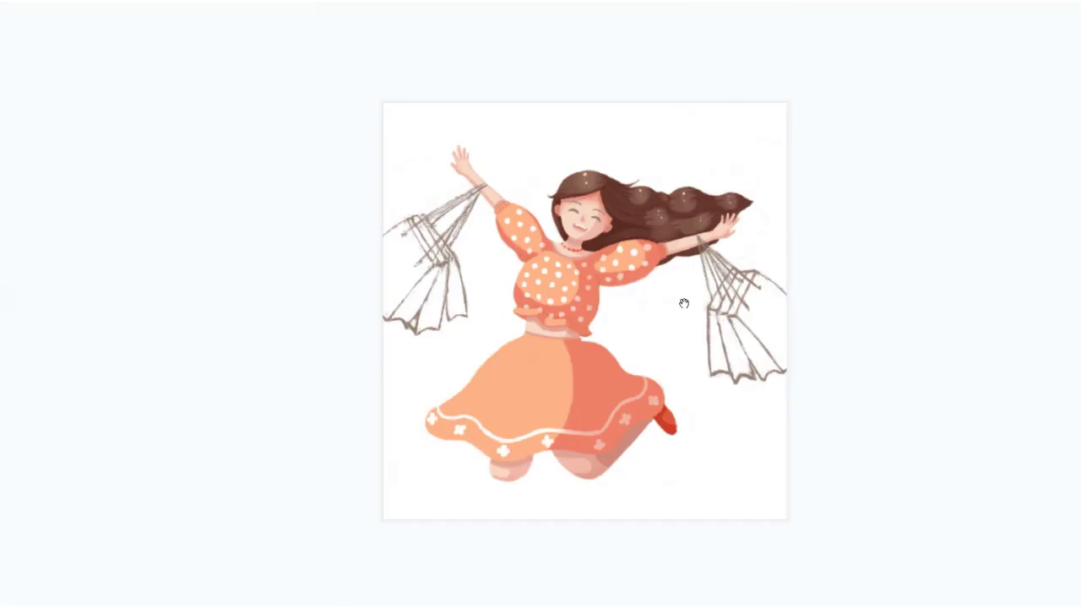
scroll(684, 304, up, 2)
scroll(683, 301, down, 2)
drag(682, 264, 657, 269)
scroll(640, 370, up, 1)
scroll(640, 370, up, 3)
scroll(657, 268, down, 3)
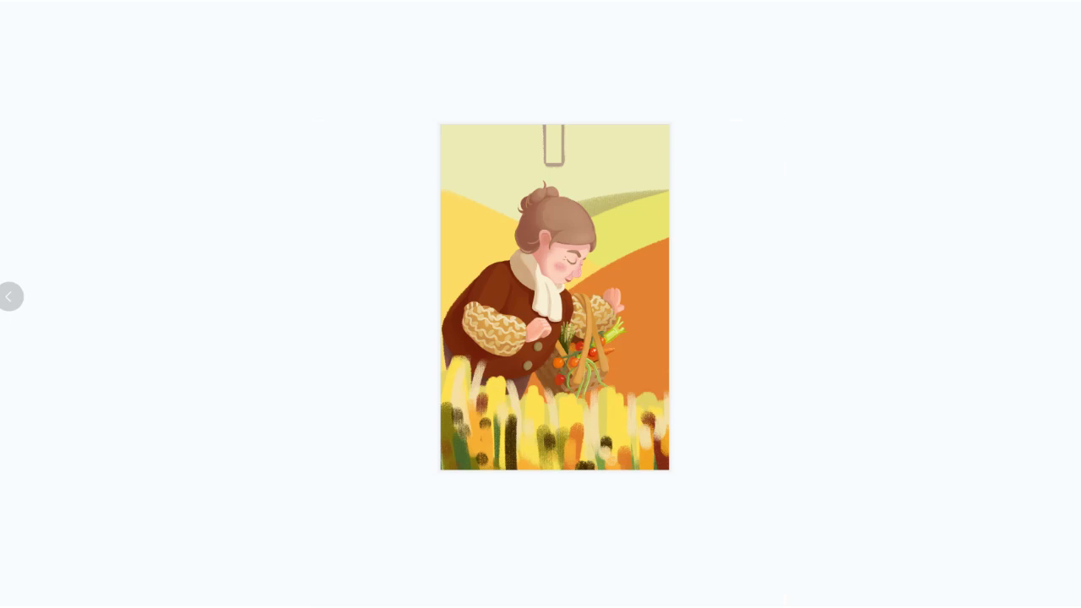
- Examine the illustration of the old woman holding a vegetable basket up close
scroll(591, 311, up, 3)
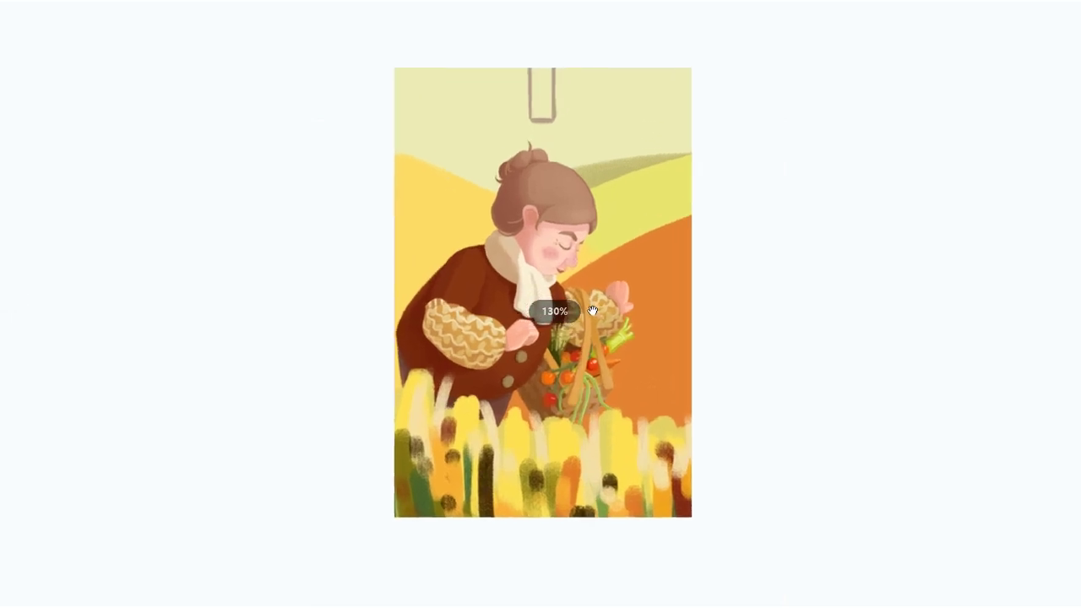
scroll(587, 310, up, 2)
scroll(587, 309, down, 2)
scroll(586, 307, up, 3)
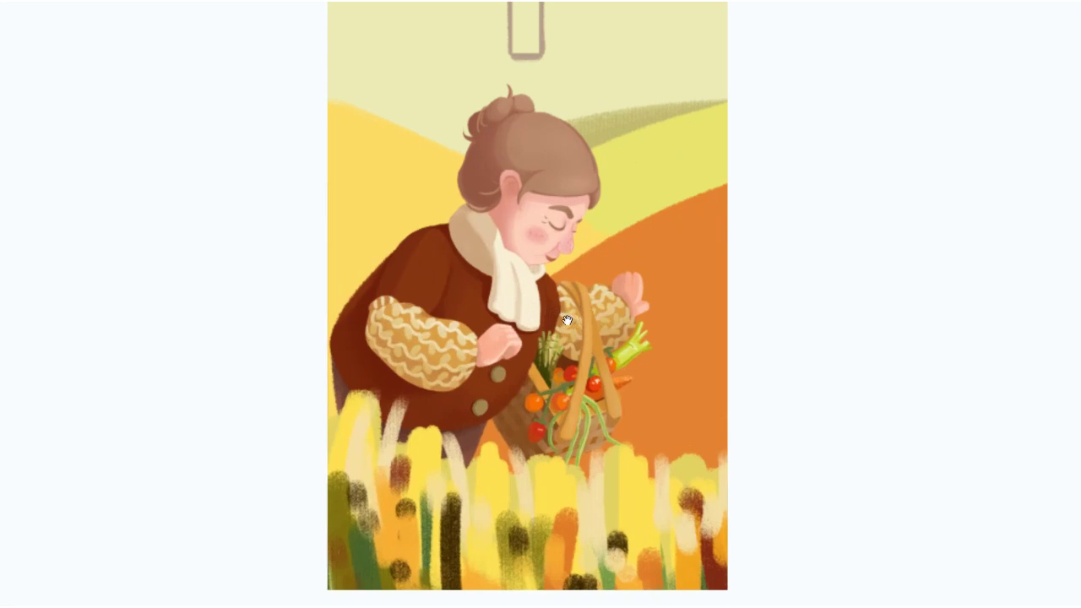
scroll(567, 320, down, 2)
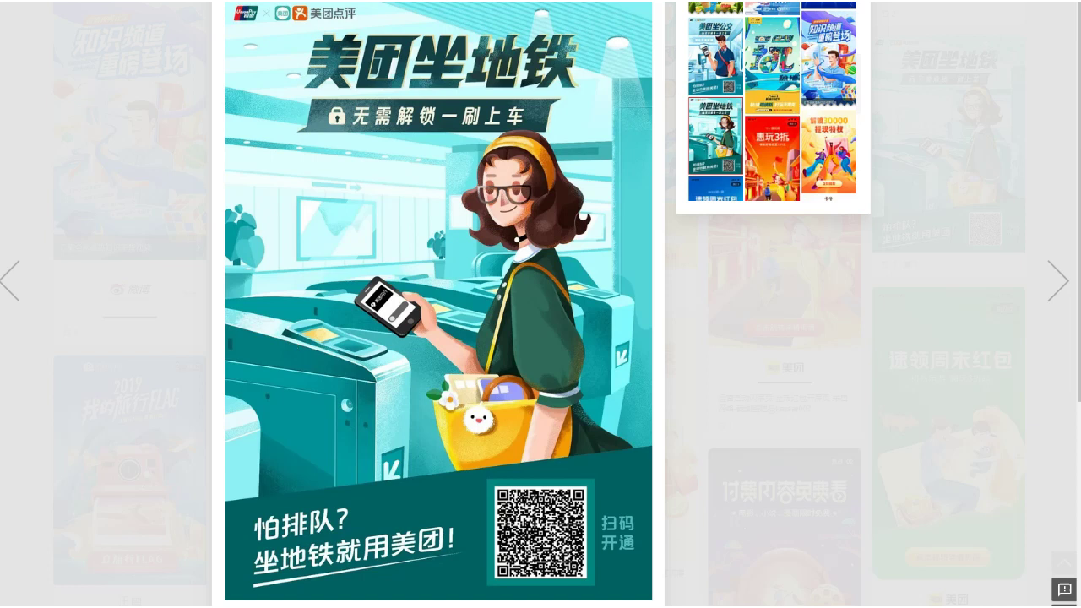
- Browse the board of app splash-page illustrations and inspect the 3月运营报告 and 抢10亿免息金 posters enlarged
key(Escape)
scroll(758, 237, down, 5)
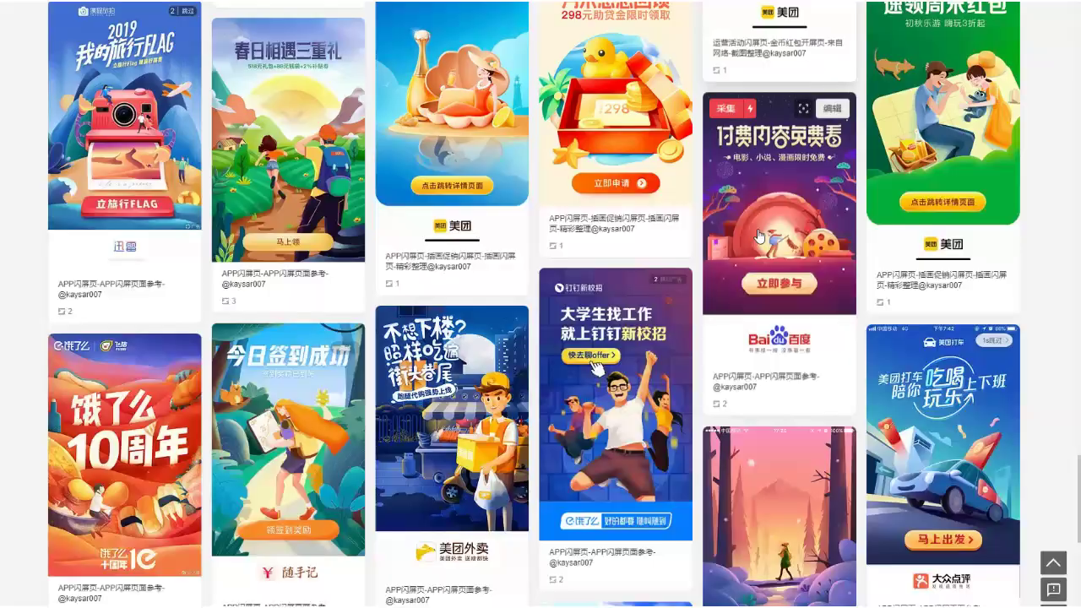
scroll(758, 237, down, 1)
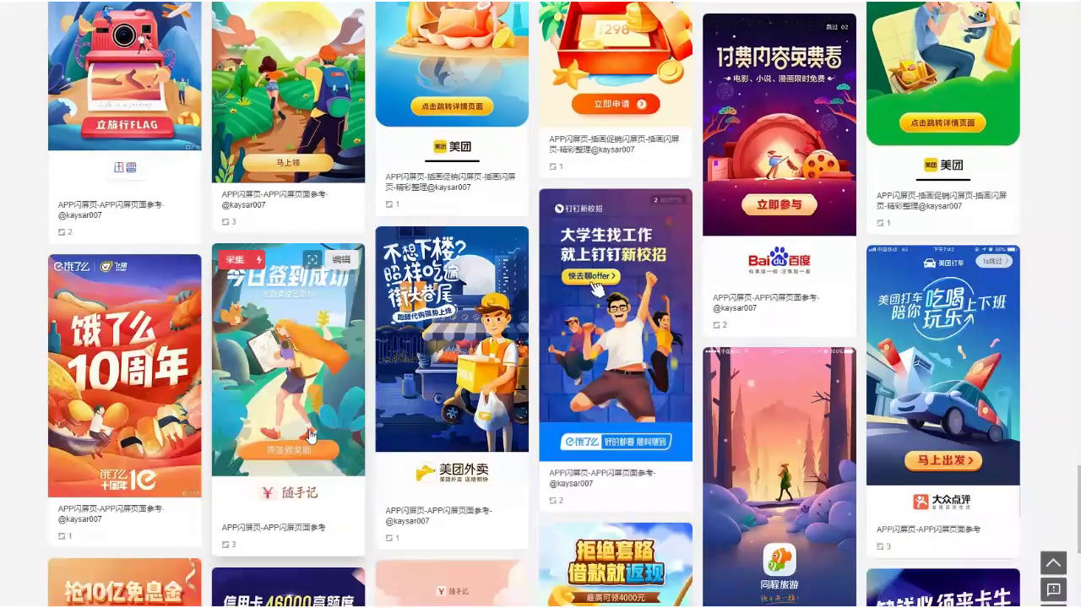
scroll(309, 435, down, 3)
scroll(473, 447, down, 2)
click(472, 448)
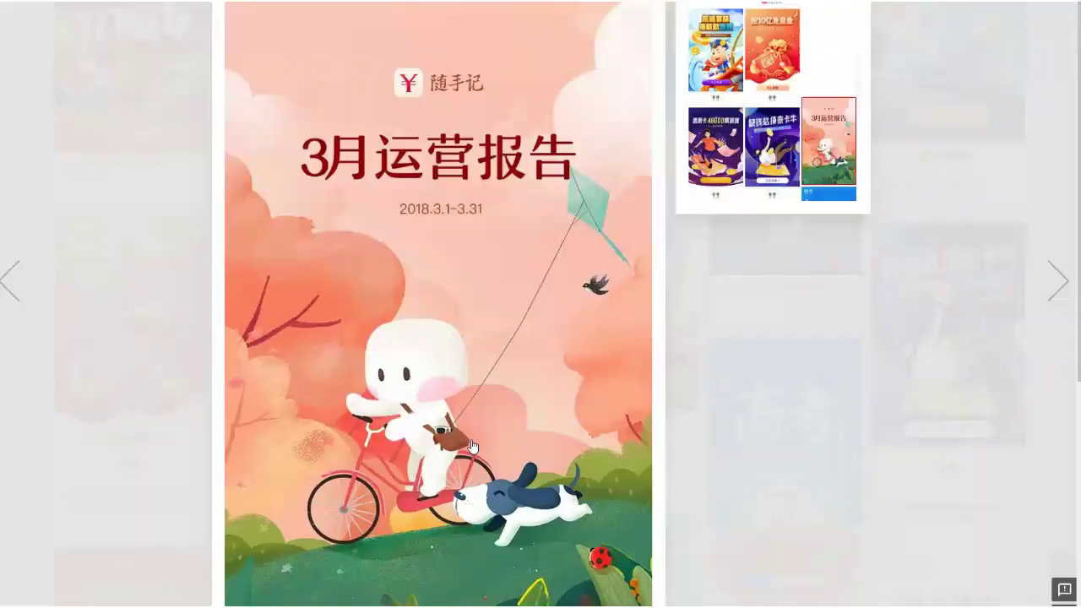
scroll(473, 448, down, 4)
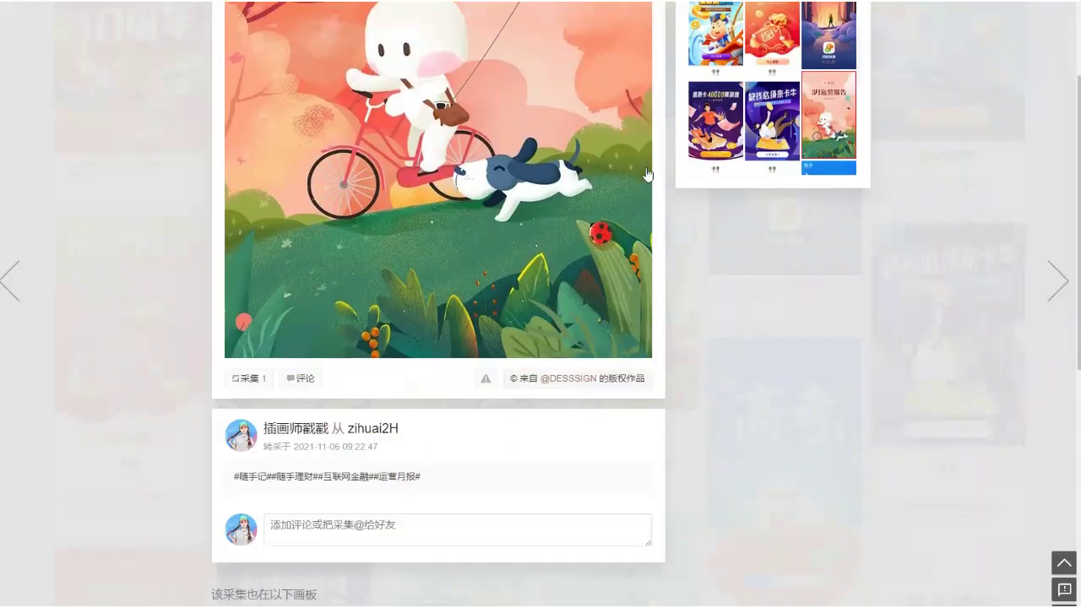
key(Escape)
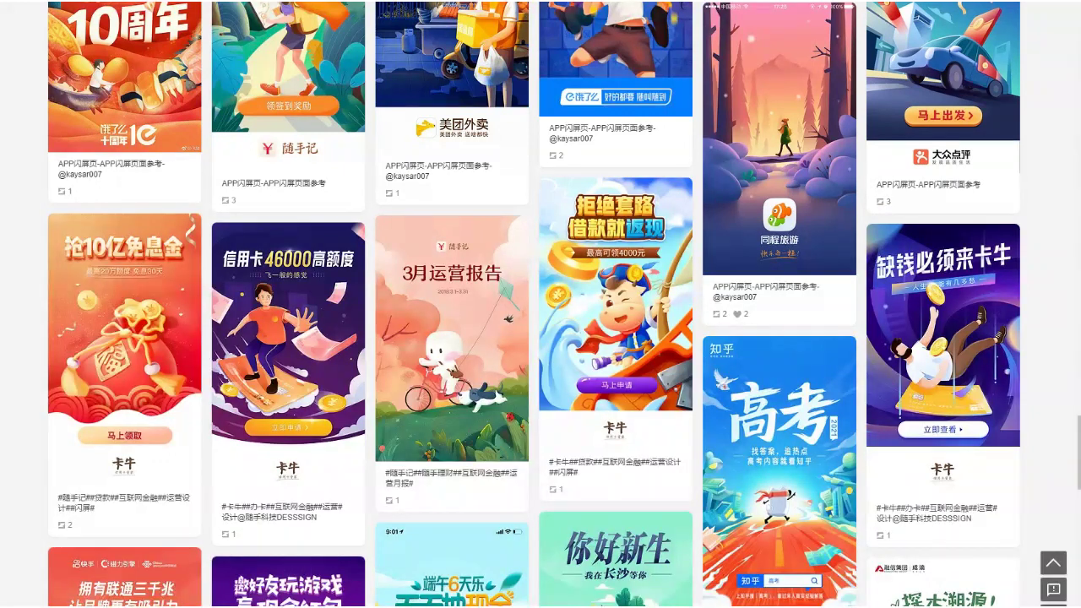
click(162, 393)
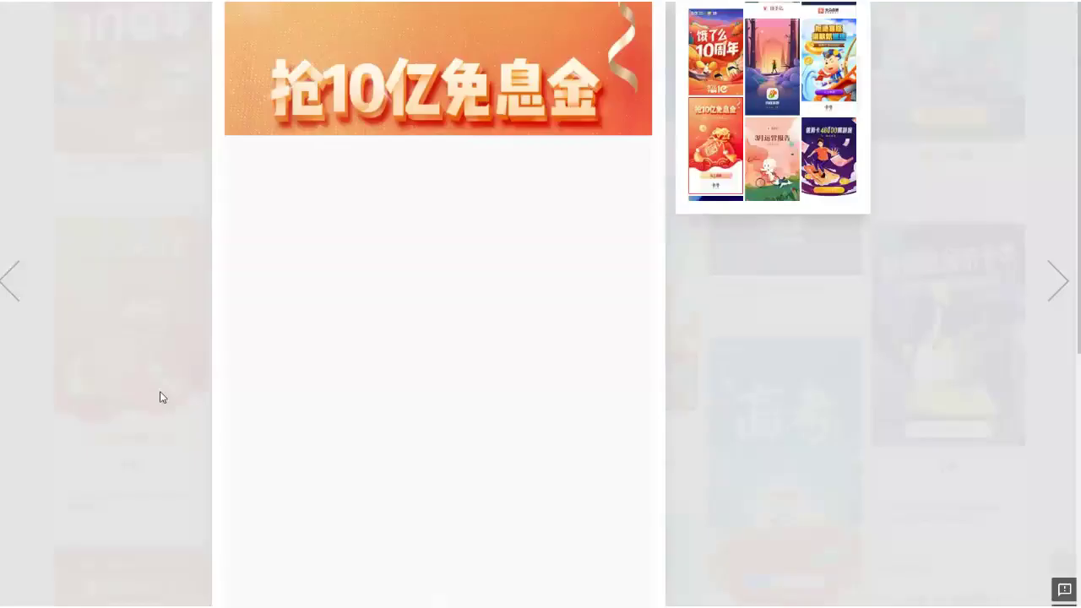
scroll(251, 393, down, 3)
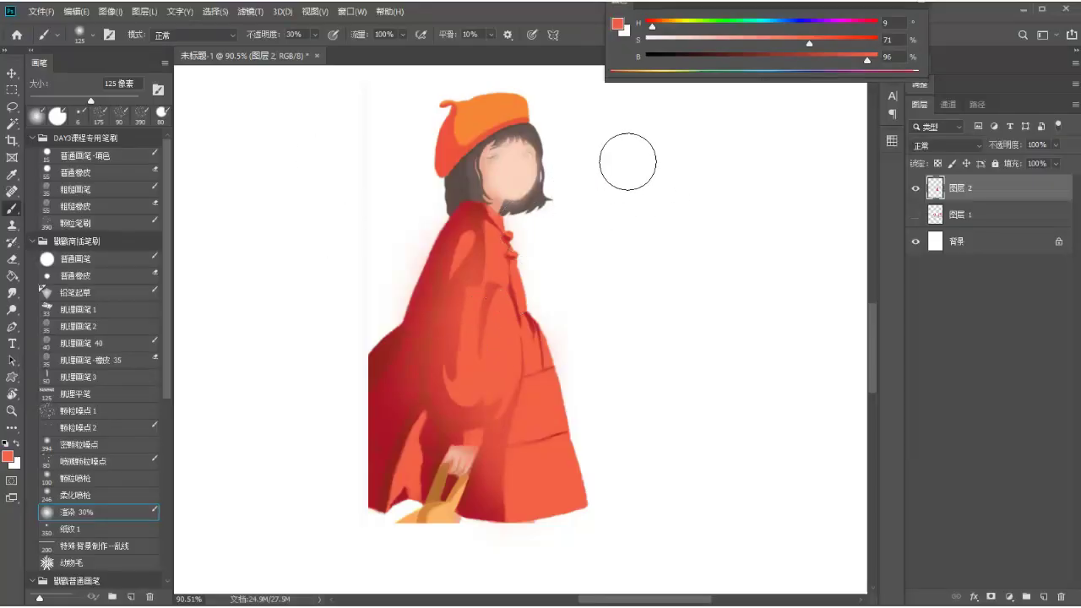
- Draw loose pink zigzag strokes (hue 9, saturation 31) around the coat girl using the 普通画笔-填色 brush at 15 px
drag(627, 159, 575, 281)
key(ctrl+z)
click(717, 40)
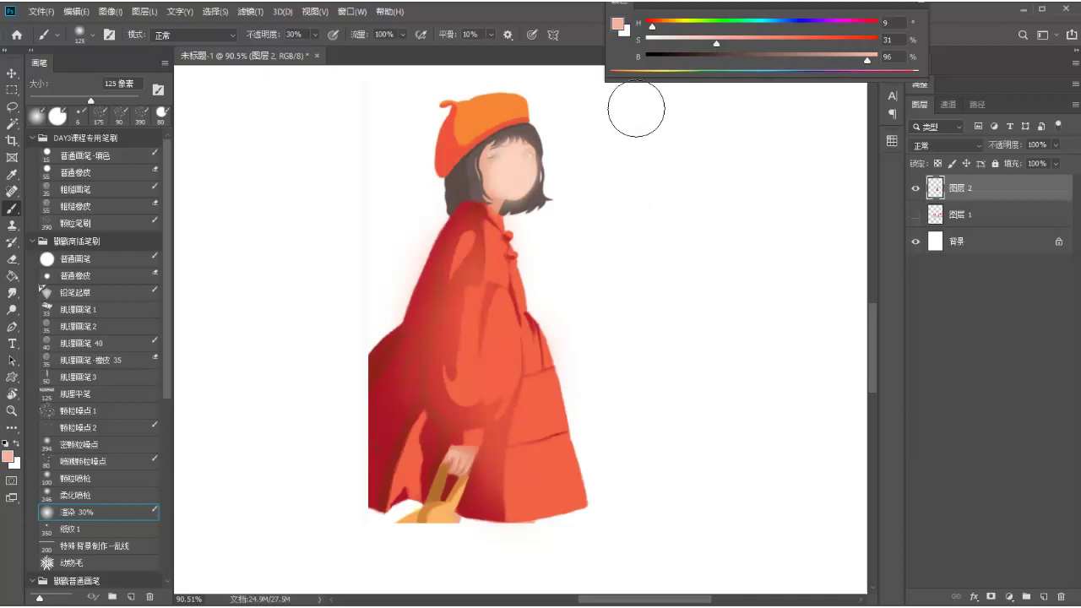
key(ctrl+z)
click(110, 157)
mouse_move(624, 123)
mouse_down()
mouse_move(550, 277)
mouse_move(633, 124)
mouse_move(611, 367)
mouse_move(673, 243)
mouse_move(653, 395)
mouse_up()
mouse_move(413, 299)
mouse_down()
mouse_move(397, 140)
mouse_move(374, 329)
mouse_up()
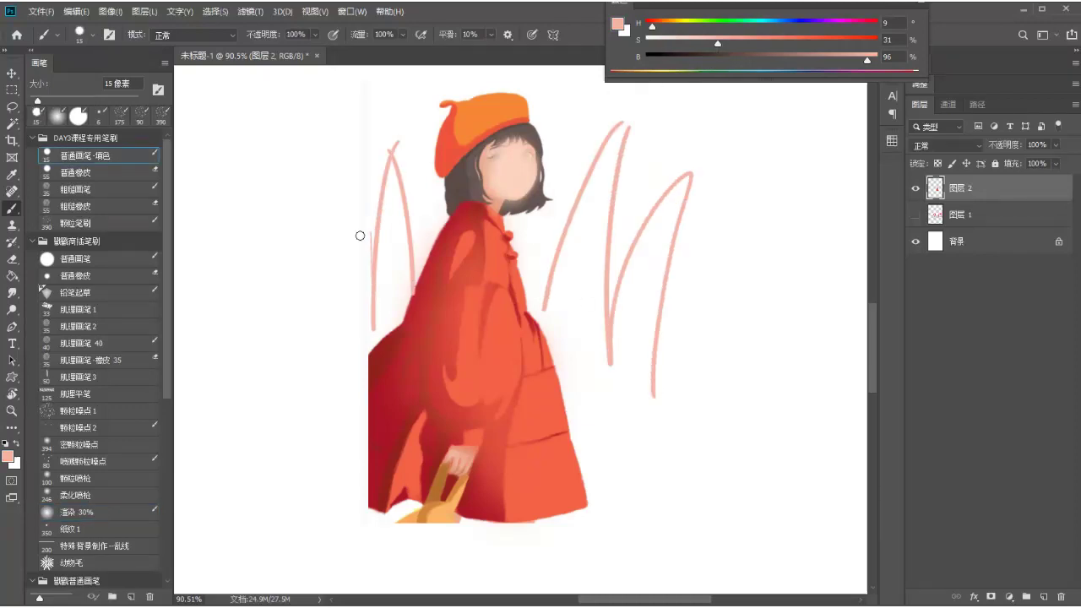
drag(370, 226, 336, 340)
mouse_move(329, 496)
mouse_down()
mouse_move(396, 508)
mouse_move(510, 483)
mouse_up()
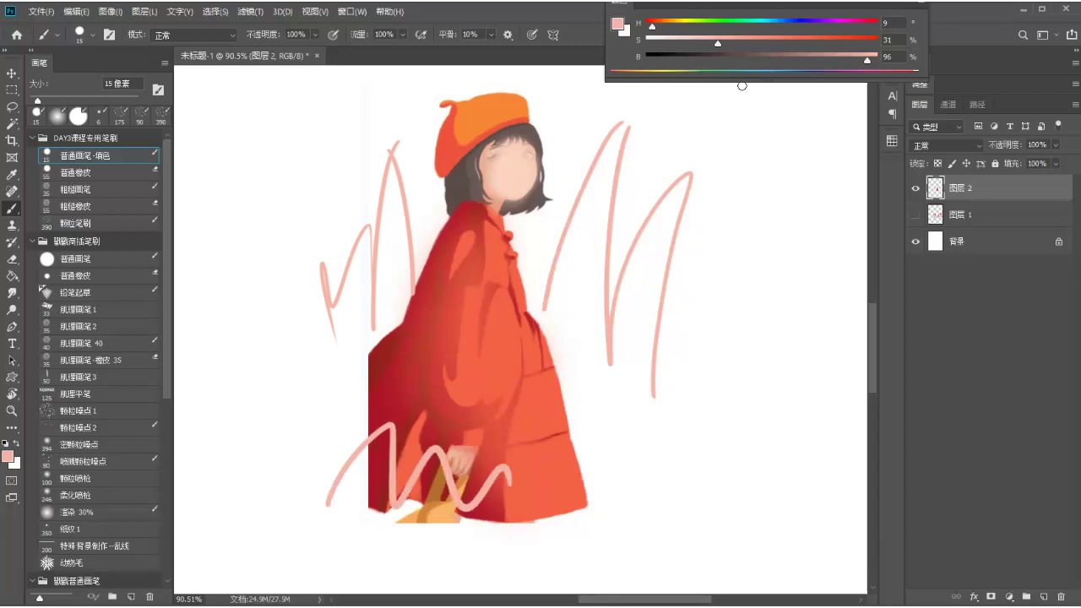
- Set the colour's hue to 117 and draw green zigzags across the coat's hem with short strokes beside the head
click(720, 23)
mouse_move(336, 490)
mouse_down()
mouse_move(398, 403)
mouse_move(576, 516)
mouse_move(676, 465)
mouse_up()
drag(580, 166, 539, 263)
drag(583, 101, 556, 140)
drag(413, 150, 420, 243)
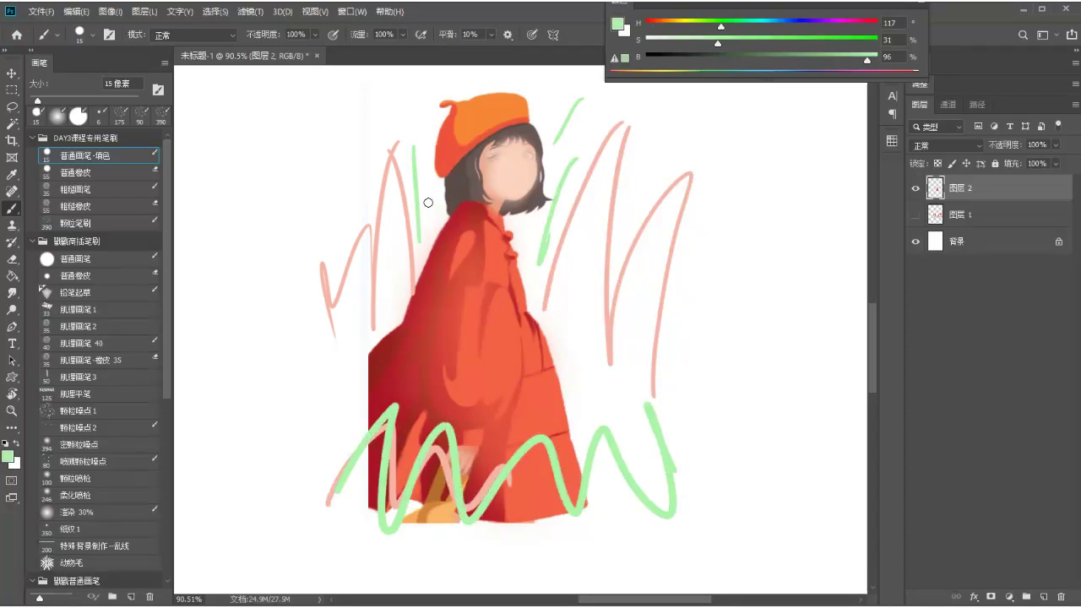
- Sketch a simple green figure with a round head, tapered body and two legs in the blank area beside the girl
drag(611, 272, 465, 224)
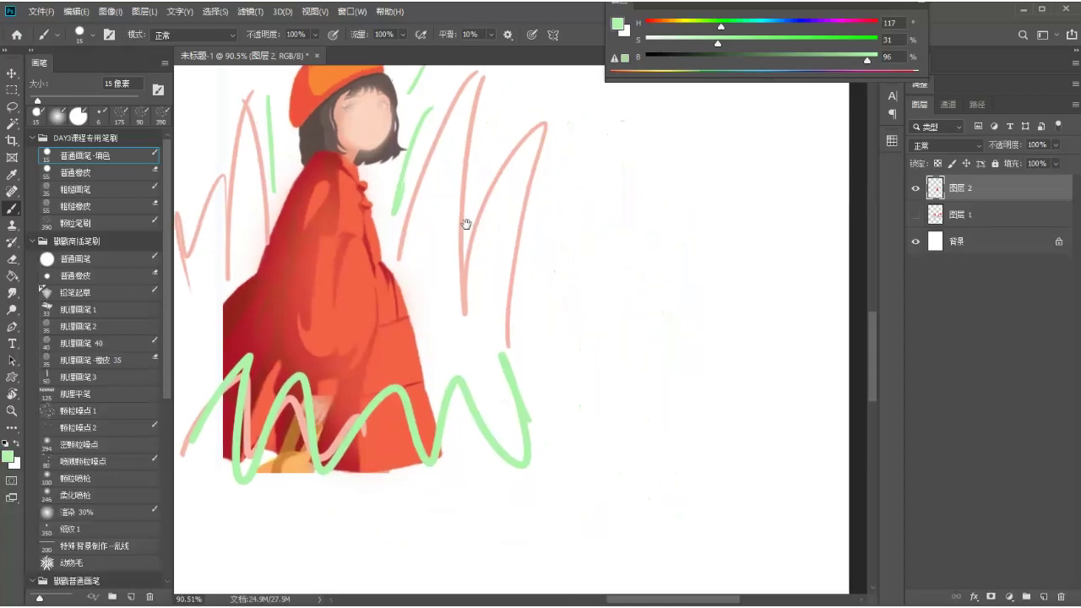
mouse_move(645, 173)
mouse_down()
mouse_move(659, 236)
mouse_move(622, 403)
mouse_up()
mouse_move(682, 252)
mouse_down()
mouse_move(700, 376)
mouse_move(691, 401)
mouse_move(649, 409)
mouse_move(648, 448)
mouse_up()
mouse_move(621, 404)
mouse_down()
mouse_move(688, 400)
mouse_move(685, 461)
mouse_up()
- Draw a green floor line behind the simple figure and a tall cabinet outline standing on it
mouse_move(539, 369)
mouse_down()
mouse_move(603, 369)
mouse_move(833, 368)
mouse_up()
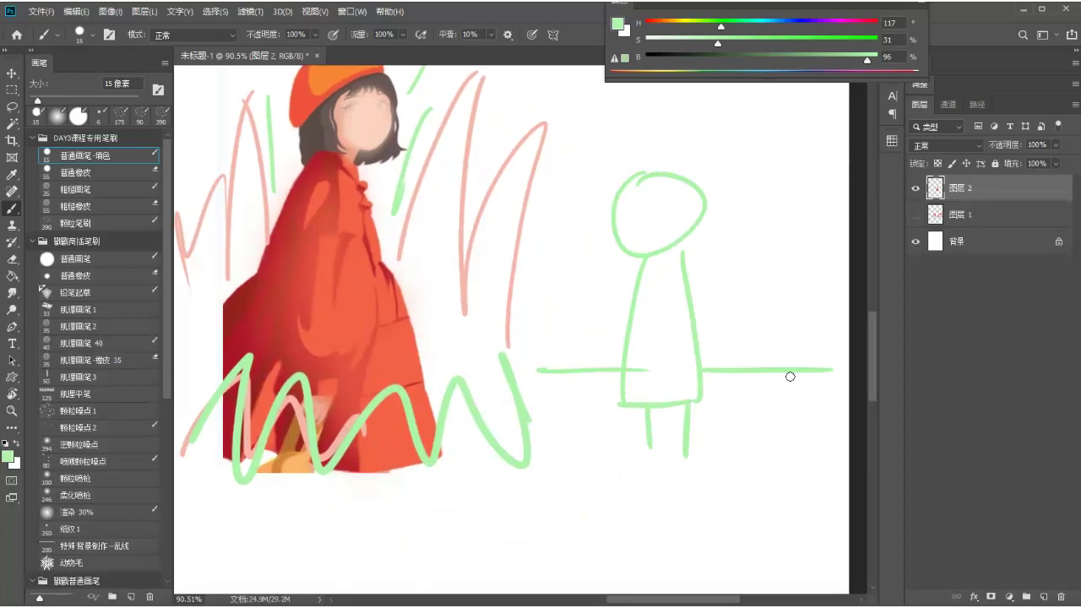
key(ctrl+z)
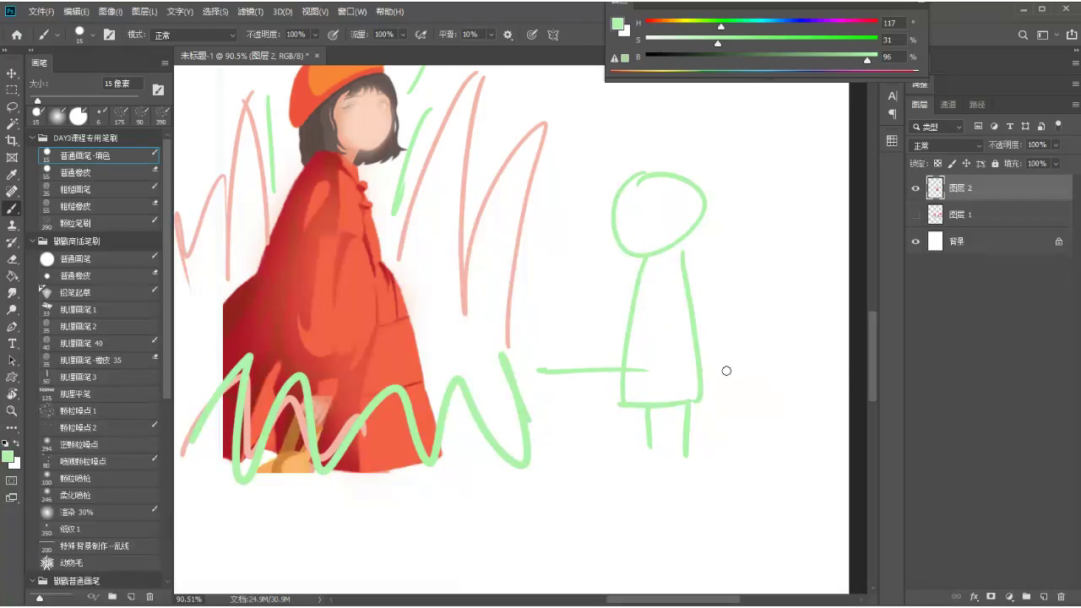
drag(700, 369, 817, 372)
mouse_move(732, 183)
mouse_down()
mouse_move(728, 358)
mouse_move(813, 371)
mouse_up()
drag(697, 362, 827, 379)
- Sketch green perspective lines fanning out across the floor in front of the wall line
drag(600, 380, 523, 464)
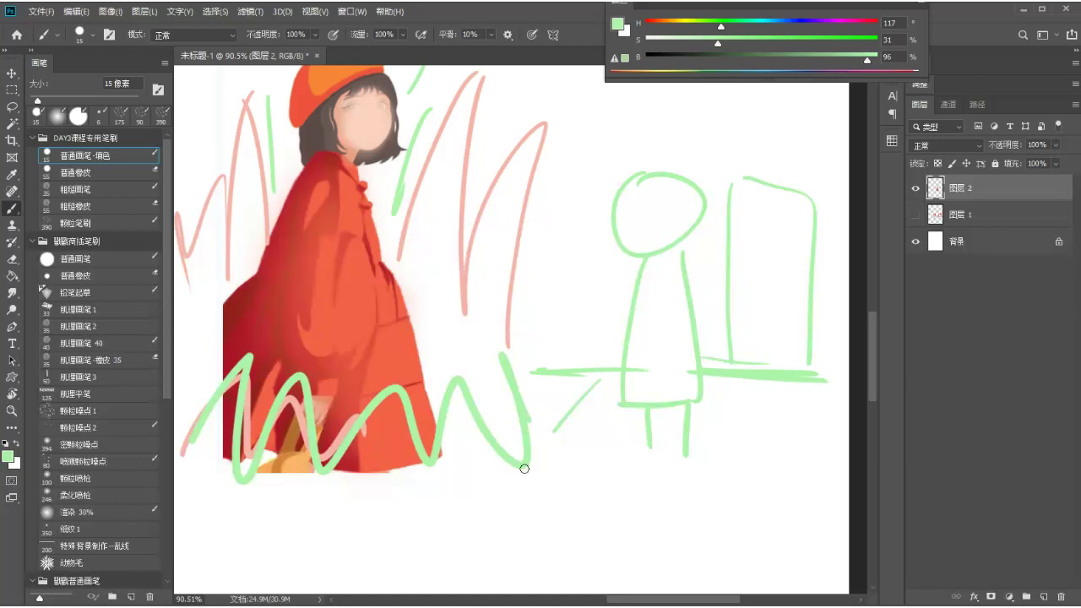
drag(708, 386, 770, 500)
drag(765, 388, 847, 471)
drag(637, 408, 626, 519)
drag(561, 377, 457, 493)
drag(806, 389, 849, 431)
- Add a side edge and two shelf lines to the cabinet, and try a large ellipse around the floor area
drag(744, 182, 820, 334)
drag(818, 202, 806, 324)
drag(732, 239, 806, 240)
drag(730, 291, 750, 290)
mouse_move(610, 340)
mouse_down()
mouse_move(489, 442)
mouse_move(752, 369)
mouse_move(634, 533)
mouse_move(554, 335)
mouse_move(668, 529)
mouse_move(763, 494)
mouse_up()
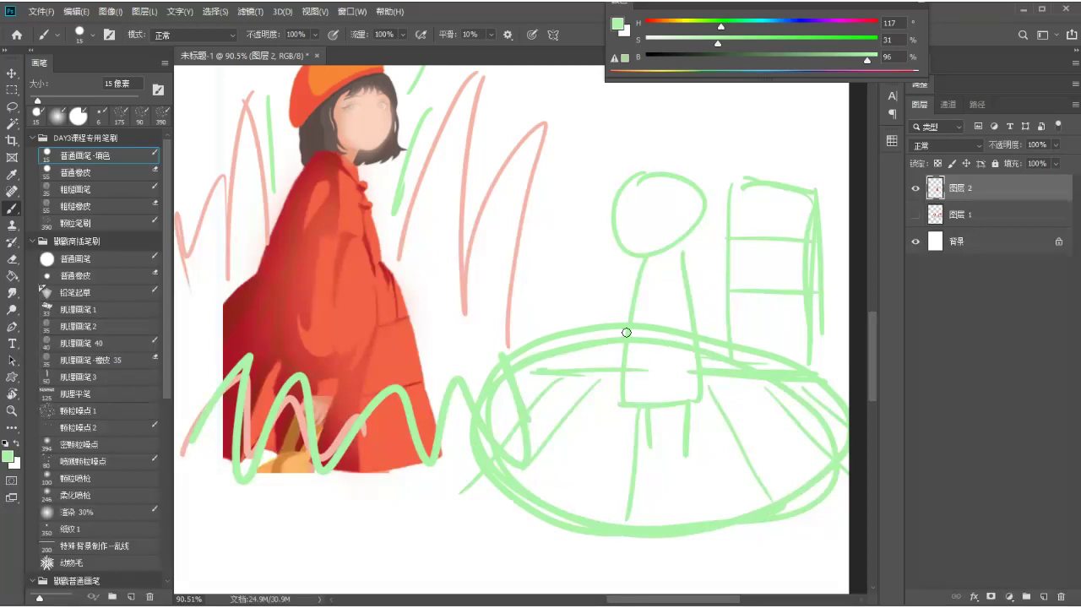
key(ctrl+z)
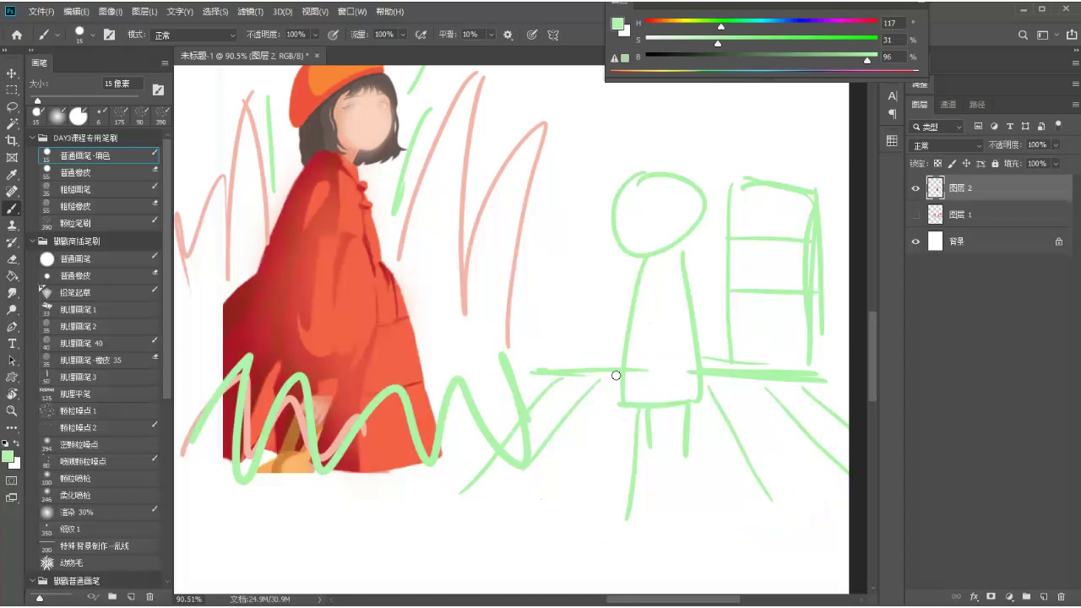
- Outline the top and both sides of a green rectangular frame around the simple figure
drag(584, 134, 572, 304)
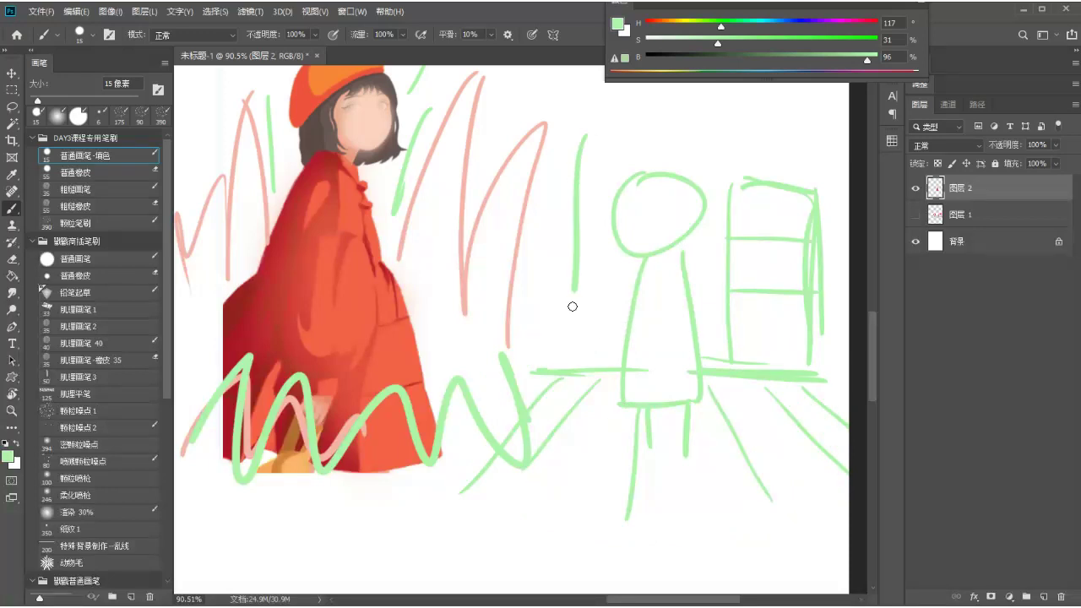
mouse_move(584, 135)
mouse_down()
mouse_move(579, 321)
mouse_move(646, 135)
mouse_up()
drag(715, 133, 748, 133)
drag(743, 140, 740, 358)
- Switch to pure red (hue 0, saturation 100) and trace a thick rectangular frame around the figure down to the floor line
drag(680, 23, 647, 23)
drag(718, 39, 878, 39)
drag(595, 132, 582, 342)
drag(583, 133, 748, 131)
drag(748, 135, 733, 370)
mouse_move(584, 292)
mouse_down()
mouse_move(585, 372)
mouse_move(756, 362)
mouse_up()
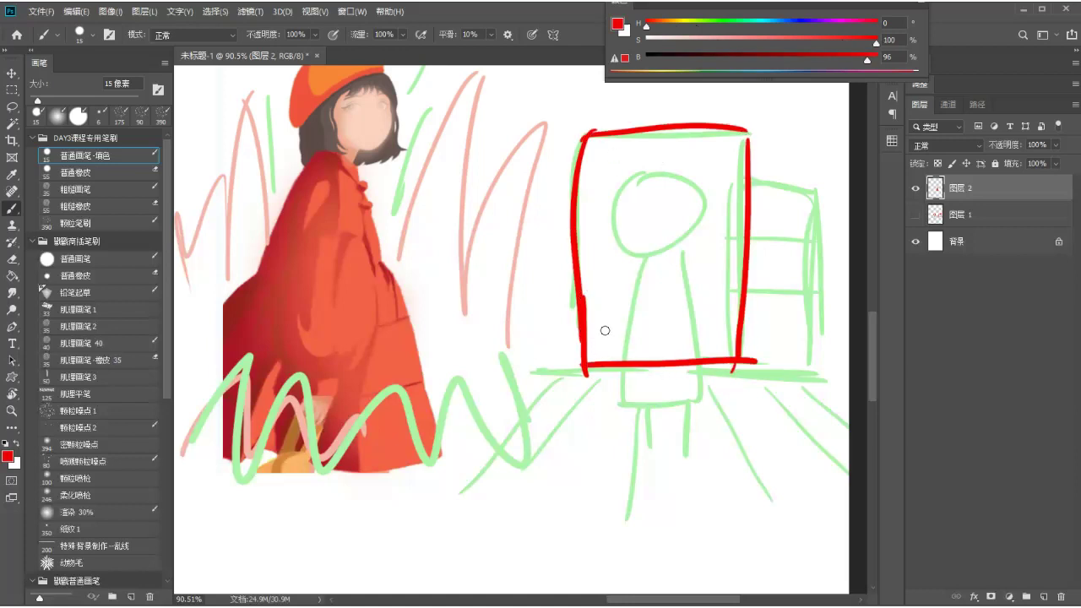
- Sketch red props: a small box beside the figure inside the frame and a small round-headed ornament on top of the cabinet
mouse_move(706, 204)
mouse_down()
mouse_move(739, 204)
mouse_move(740, 314)
mouse_up()
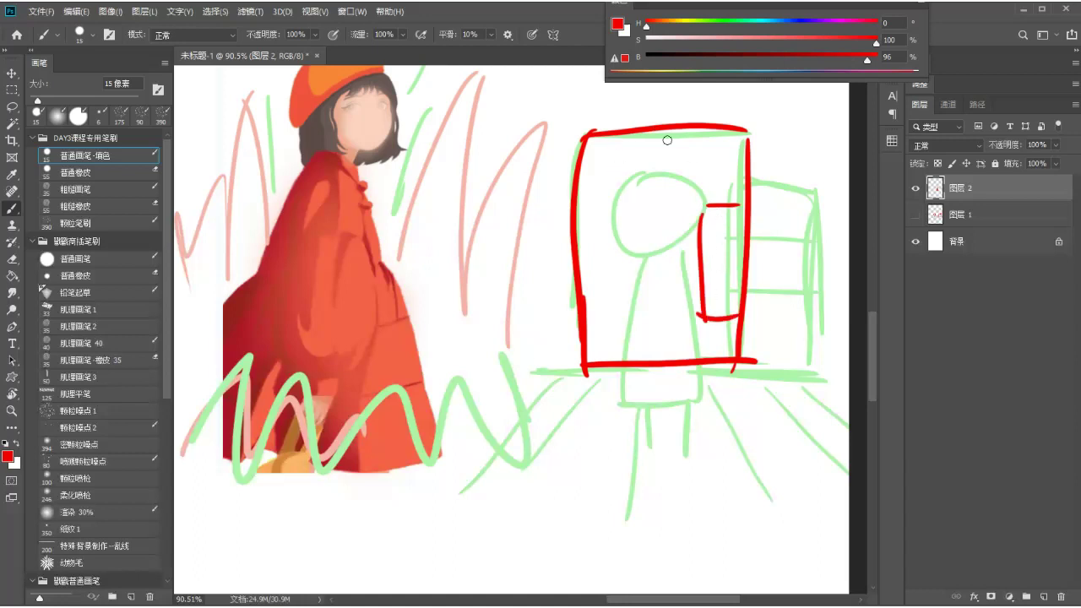
drag(800, 115, 794, 180)
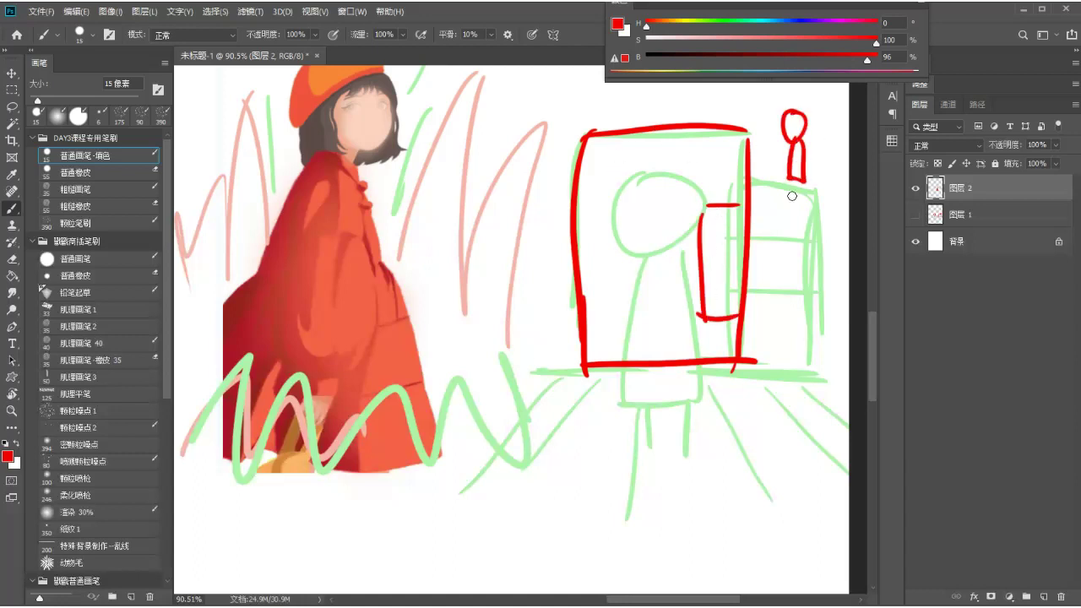
drag(826, 99, 833, 196)
drag(766, 179, 846, 179)
mouse_move(593, 370)
mouse_down()
mouse_move(656, 324)
mouse_move(728, 311)
mouse_move(737, 338)
mouse_up()
mouse_move(594, 302)
mouse_down()
mouse_move(586, 307)
mouse_move(599, 328)
mouse_up()
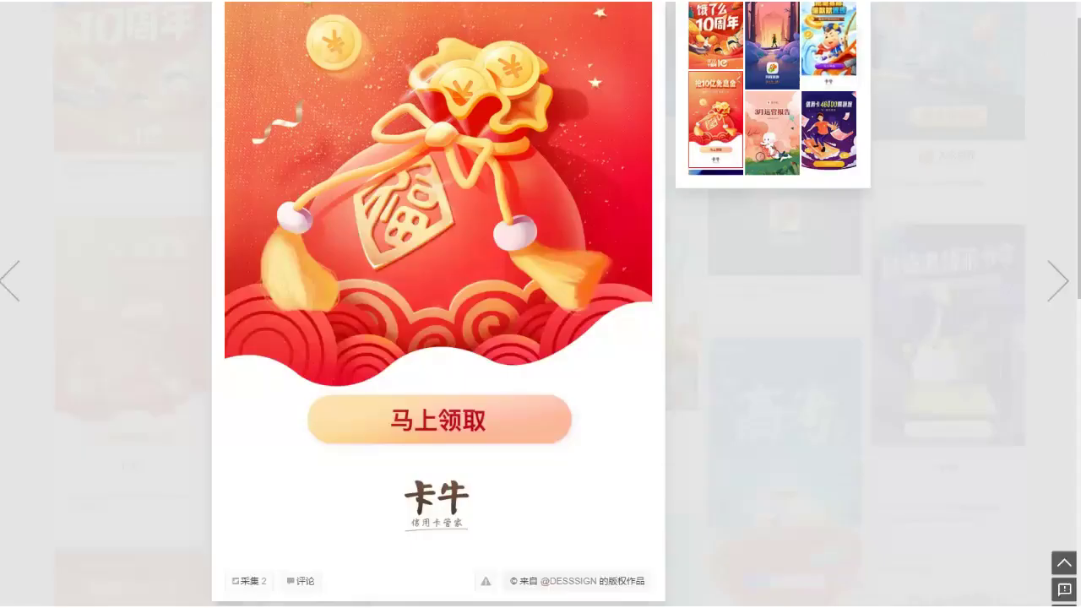
- Close the enlarged 抢10亿免息金 poster and return to the illustration board
click(865, 240)
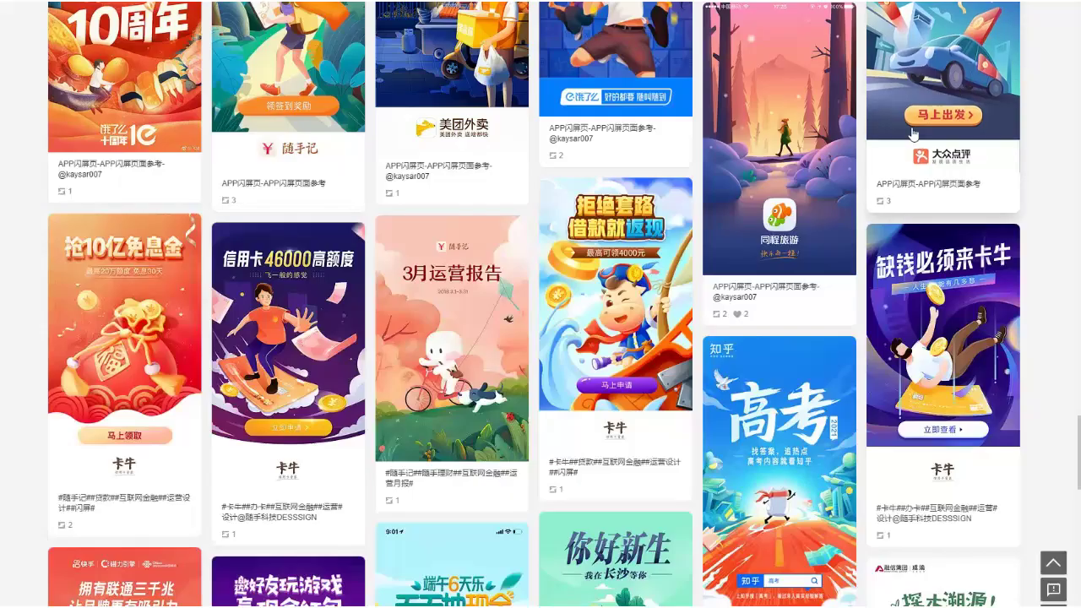
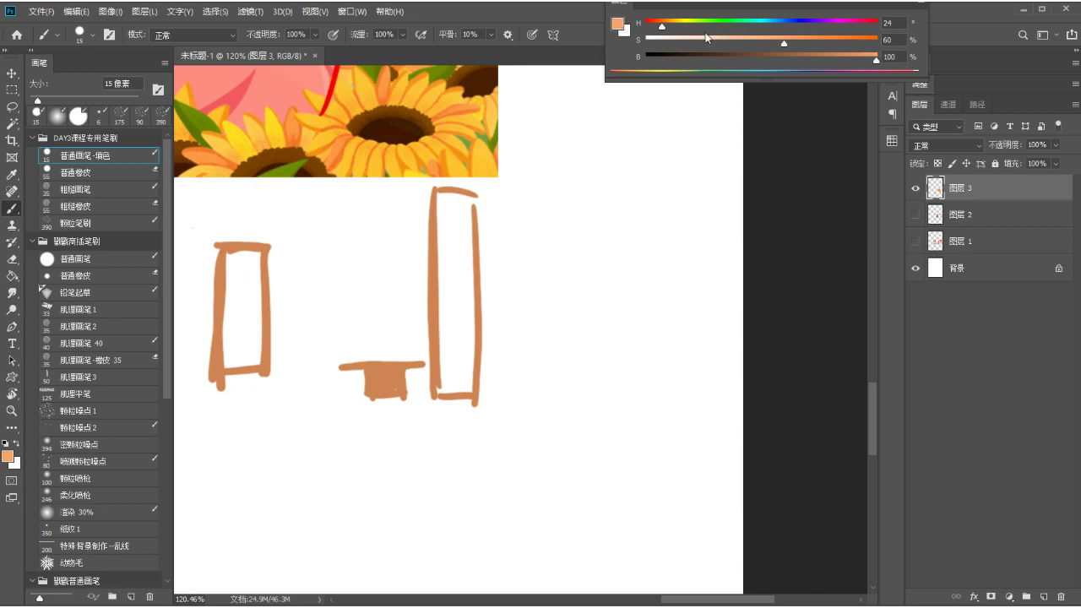
- Paint a tall filled shape in light peach (HSB 24, 21, 100) beside the tall brown frame using the brush at 40 px
drag(540, 182, 545, 374)
key(ctrl+z)
key(bracketright)
key(bracketright)
key(bracketright)
key(bracketleft)
mouse_move(557, 208)
mouse_down()
mouse_move(564, 418)
mouse_move(556, 209)
mouse_move(576, 224)
mouse_move(579, 356)
mouse_move(565, 213)
mouse_move(550, 252)
mouse_move(580, 382)
mouse_move(563, 196)
mouse_move(593, 363)
mouse_move(549, 213)
mouse_move(583, 411)
mouse_move(562, 201)
mouse_move(593, 376)
mouse_move(570, 215)
mouse_move(581, 357)
mouse_up()
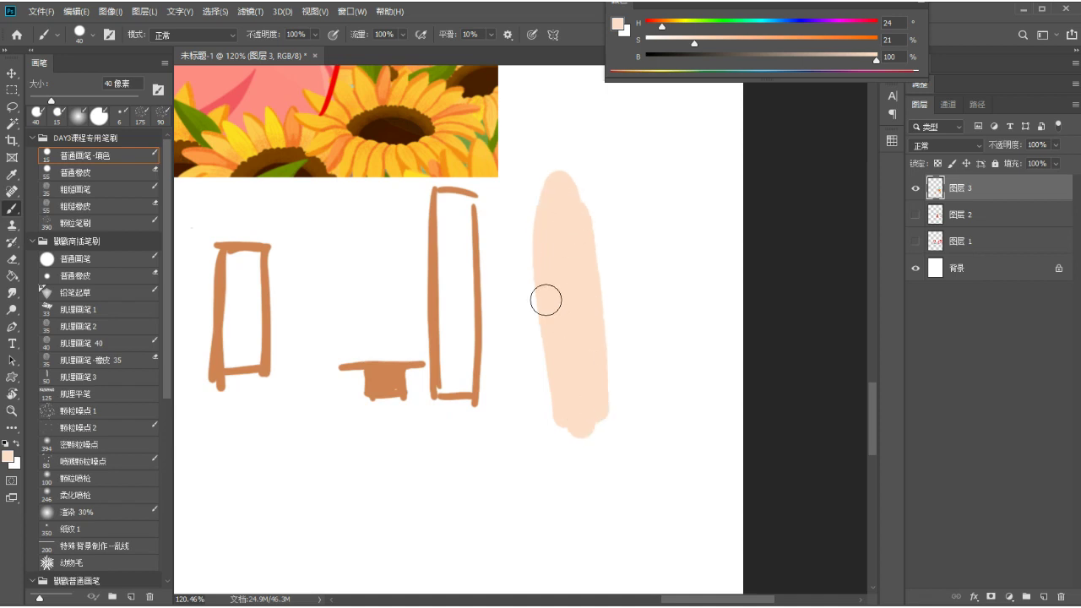
- Lock the layer's transparent pixels and softly shade both edges of the peach shape with the 渲染 30% brush in HSB 15, 31, 94
click(937, 163)
click(104, 517)
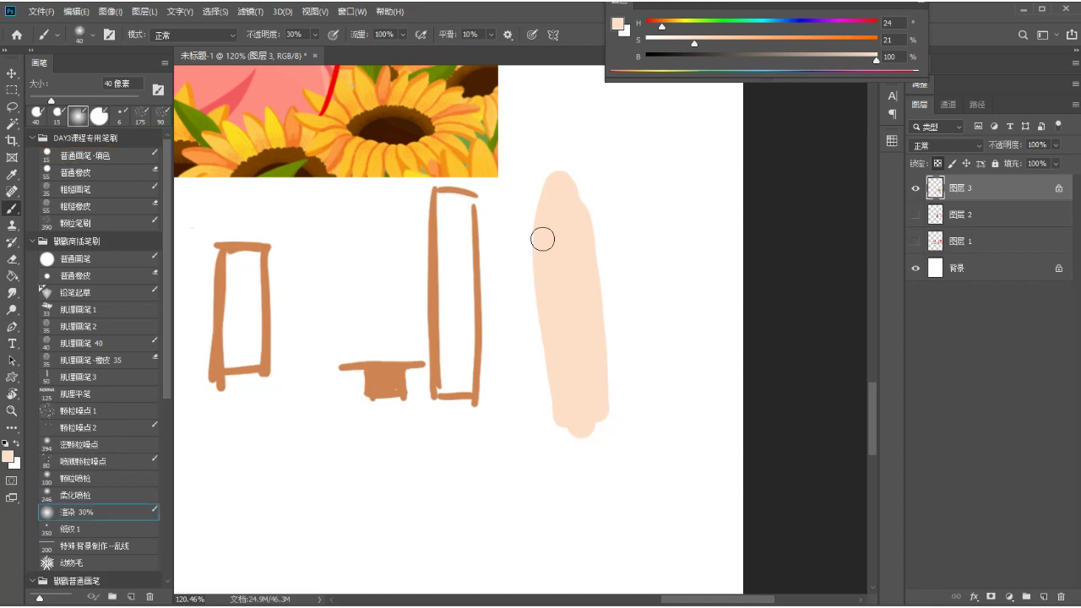
click(717, 41)
click(858, 59)
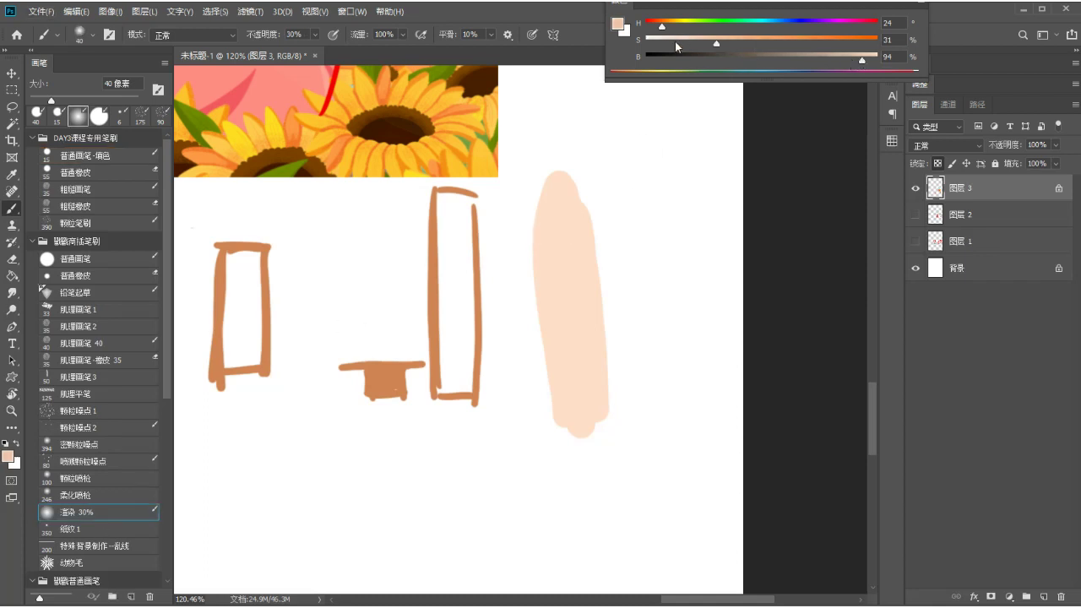
drag(661, 28, 655, 26)
mouse_move(536, 205)
mouse_down()
mouse_move(536, 313)
mouse_move(561, 444)
mouse_up()
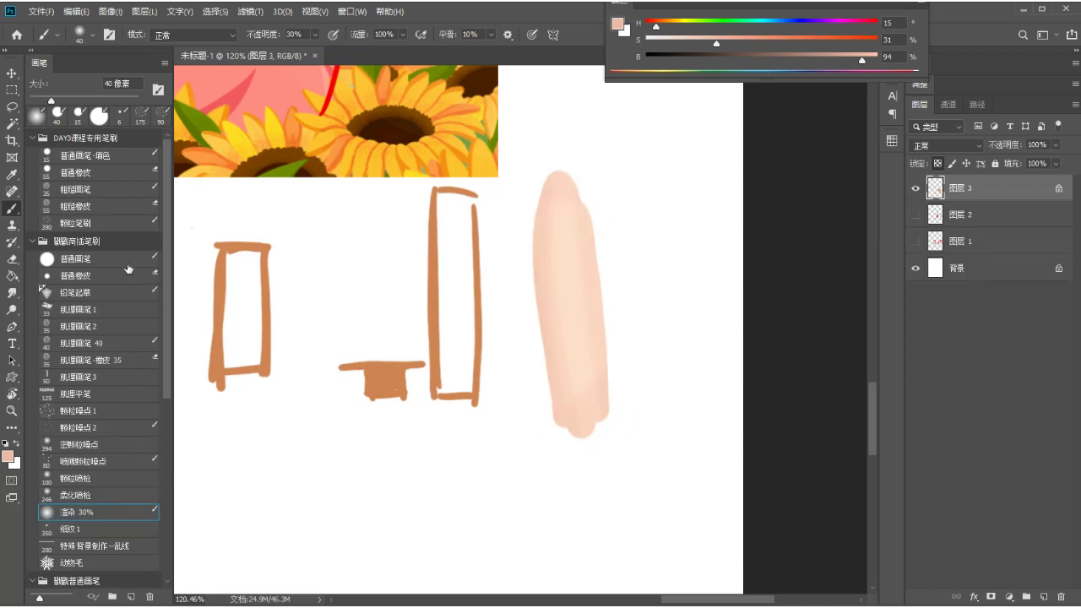
- Build a textured pink shadow along the peach shape's left side with the 肌理画笔 40 brush, restoring the base peach on the right
click(126, 347)
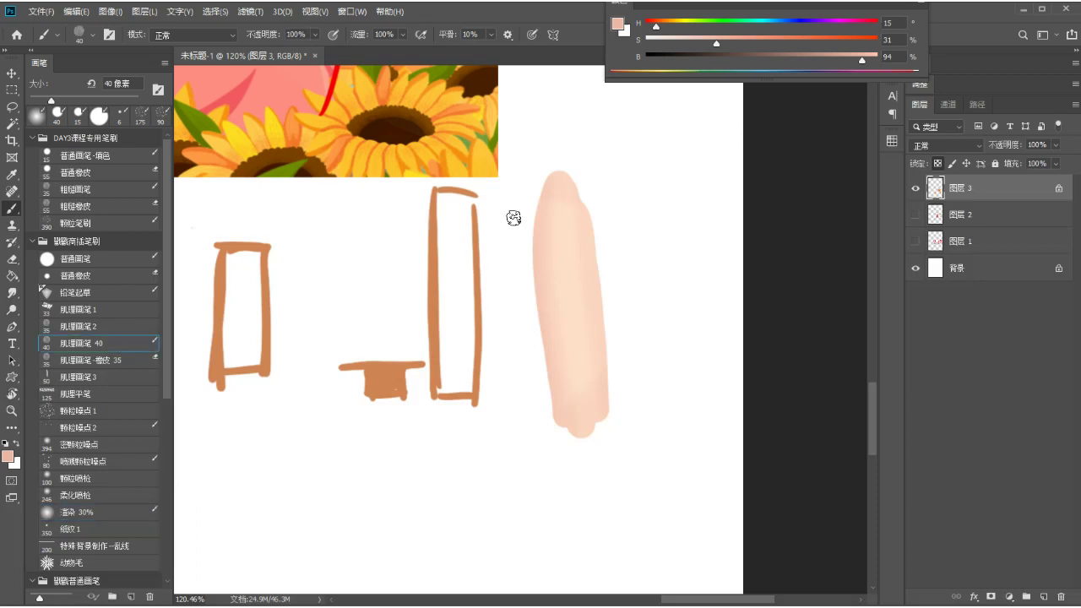
drag(533, 202, 552, 383)
mouse_move(578, 187)
mouse_down()
mouse_move(611, 374)
mouse_move(599, 304)
mouse_move(609, 453)
mouse_move(539, 322)
mouse_move(552, 386)
mouse_up()
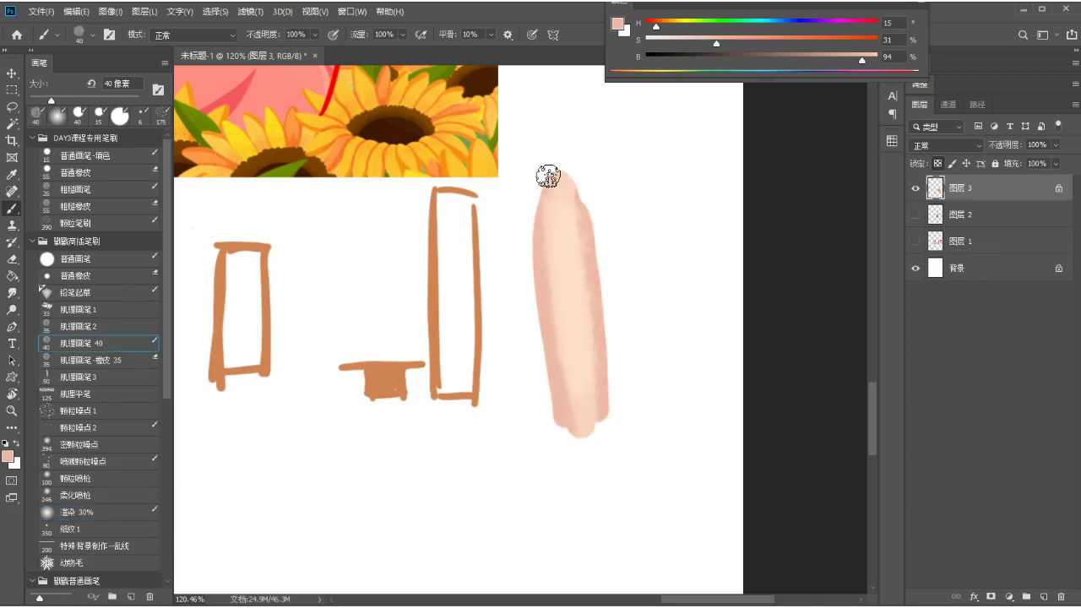
alt+click(579, 277)
drag(579, 200, 582, 232)
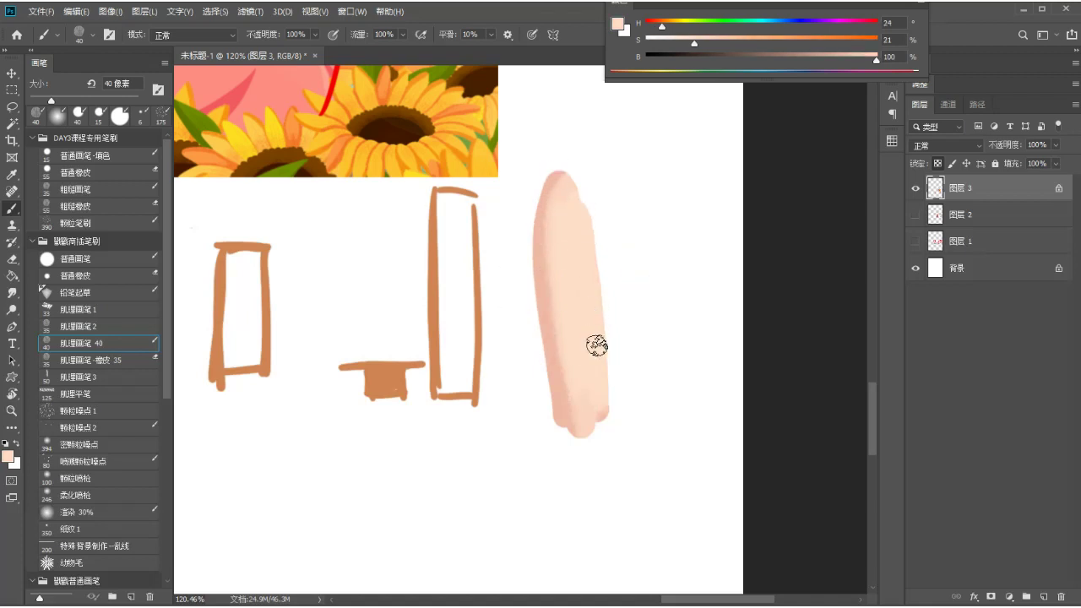
alt+click(550, 248)
mouse_move(555, 176)
mouse_down()
mouse_move(541, 253)
mouse_move(550, 211)
mouse_up()
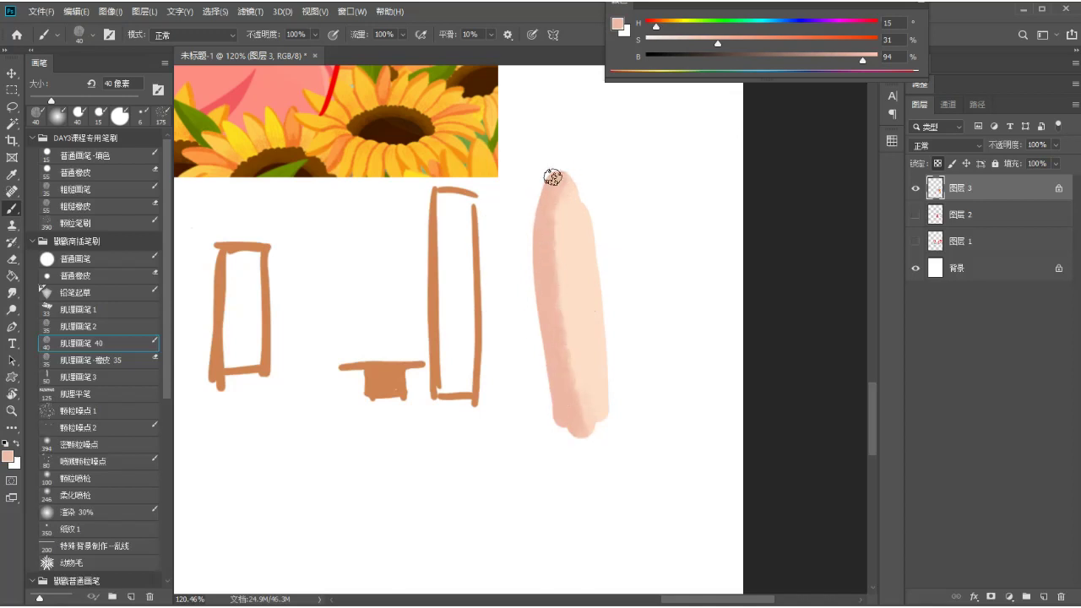
- Paint a pale yellow light band (HSB 36, 18, 100) along the peach shape's right edge and resample the base peach
alt+click(591, 245)
drag(666, 28, 672, 28)
mouse_move(588, 199)
mouse_down()
mouse_move(624, 420)
mouse_move(594, 205)
mouse_move(609, 401)
mouse_up()
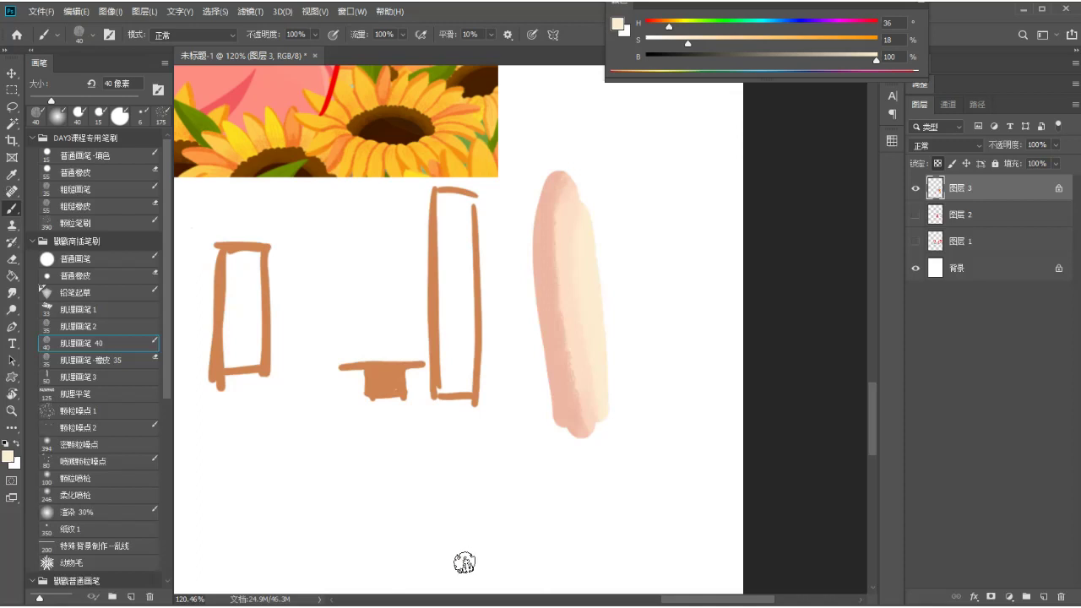
key(alt)
alt+click(583, 251)
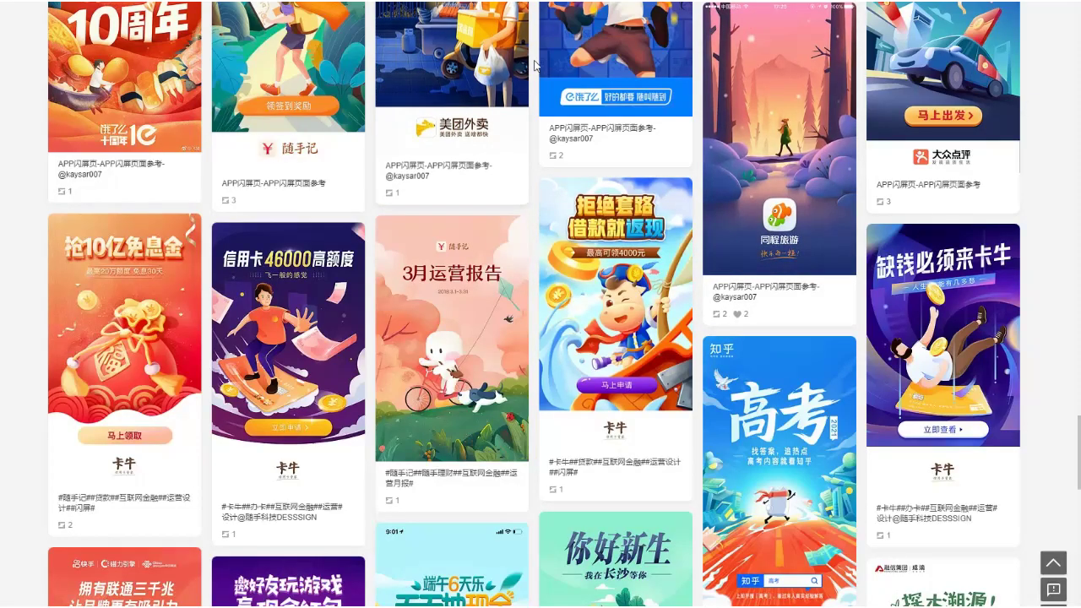
- Switch to the reference poster board, open the 今日签到成功 poster enlarged and browse the following posters to study their colour and shading
click(310, 69)
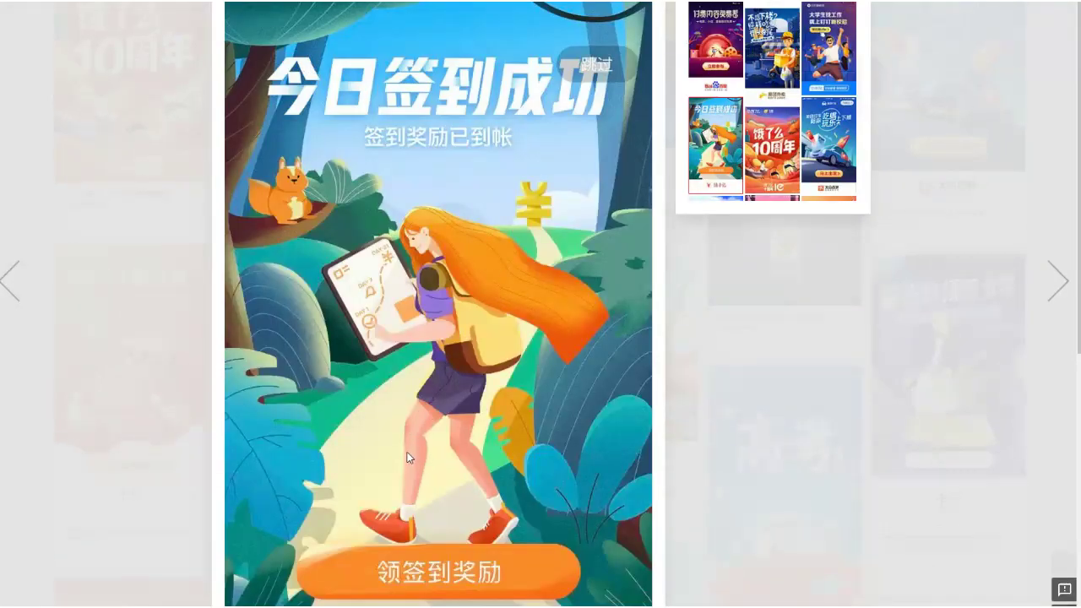
click(1058, 282)
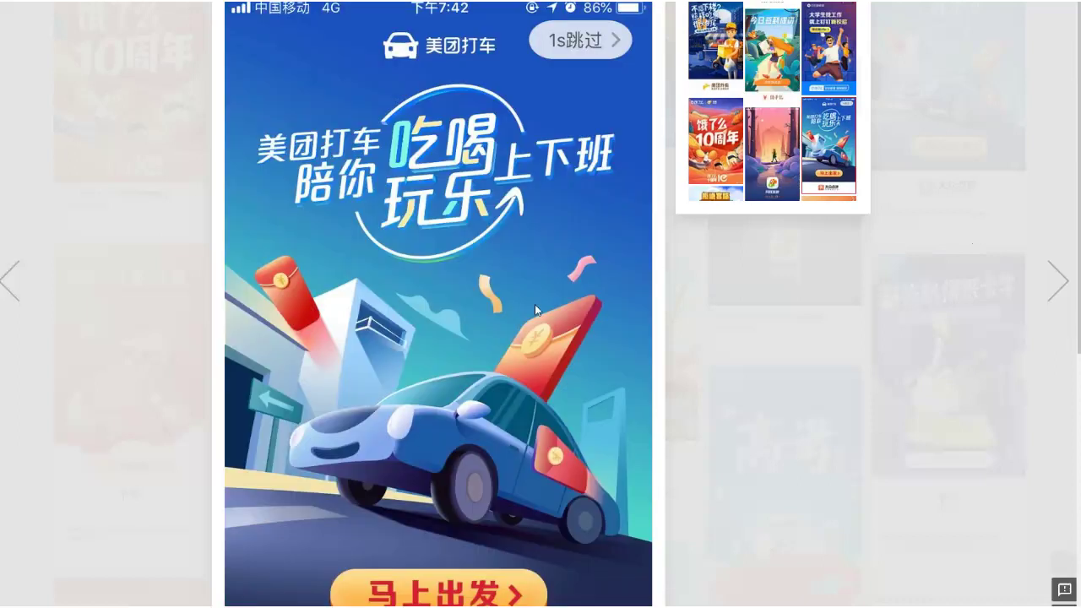
click(1057, 281)
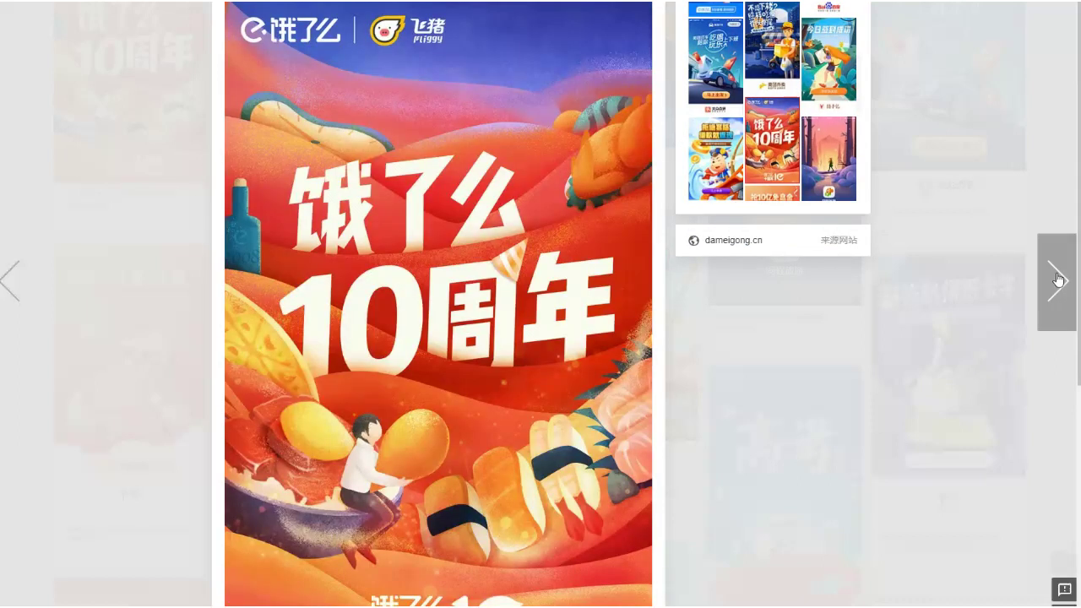
click(1057, 281)
click(1057, 281)
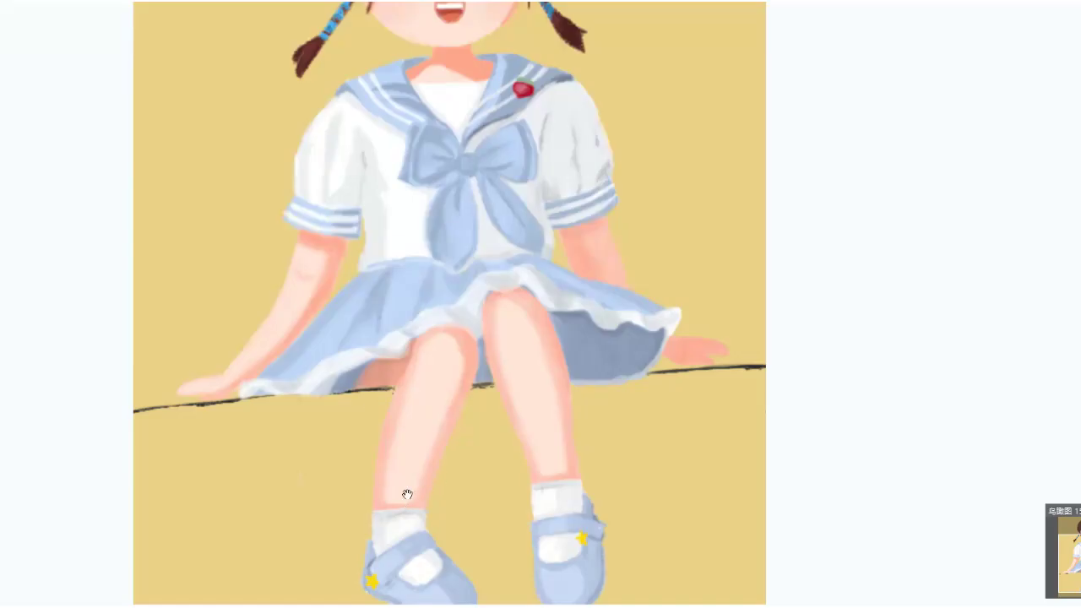
- Examine the face, sailor blouse and skirt shading of the braided girl in the student's homework
scroll(430, 353, up, 3)
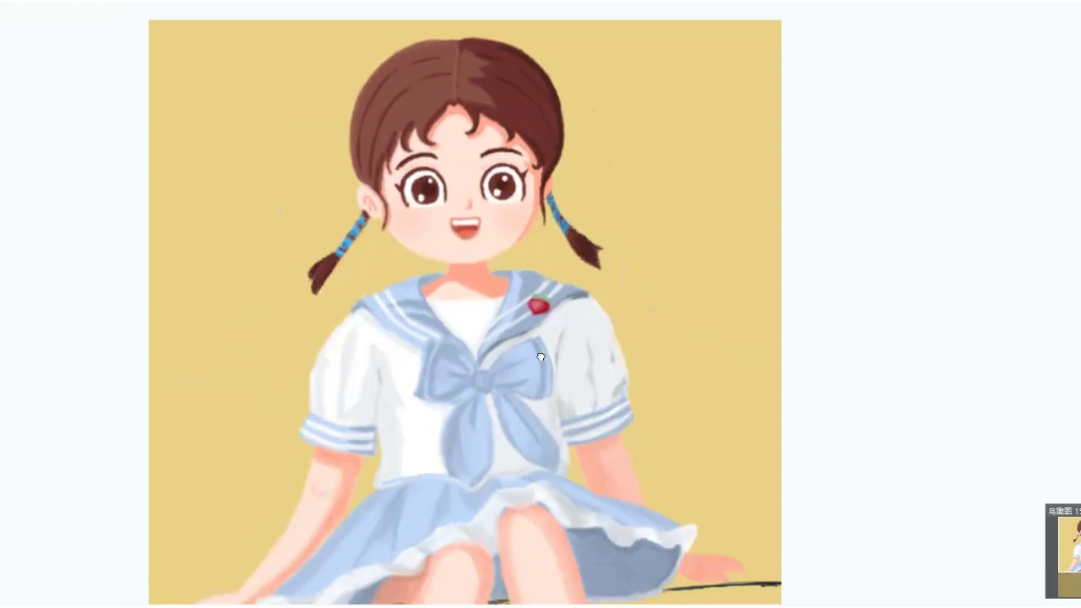
drag(486, 306, 520, 228)
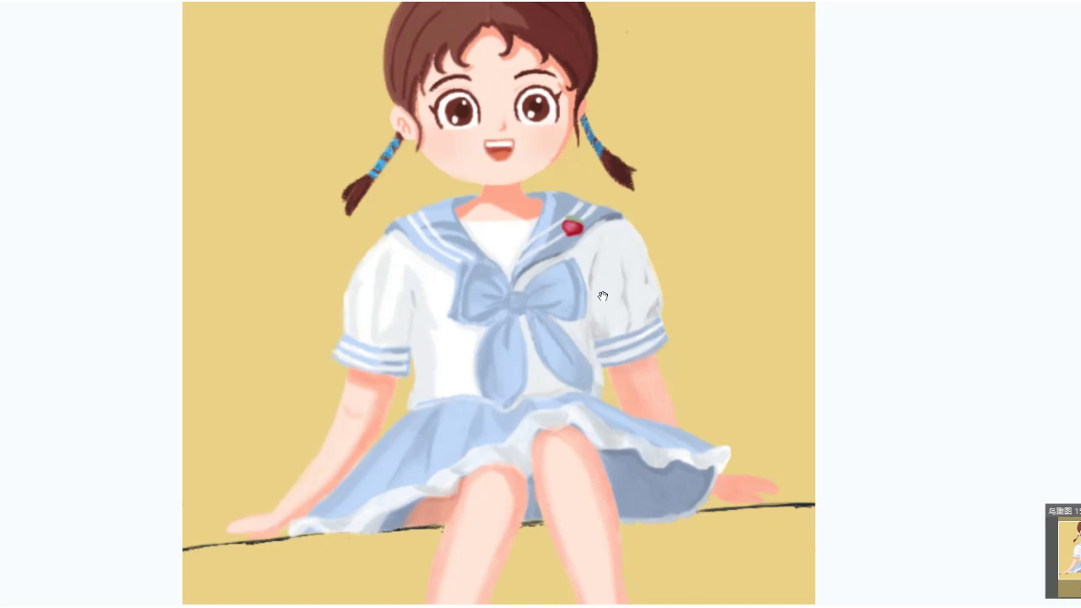
scroll(530, 301, down, 2)
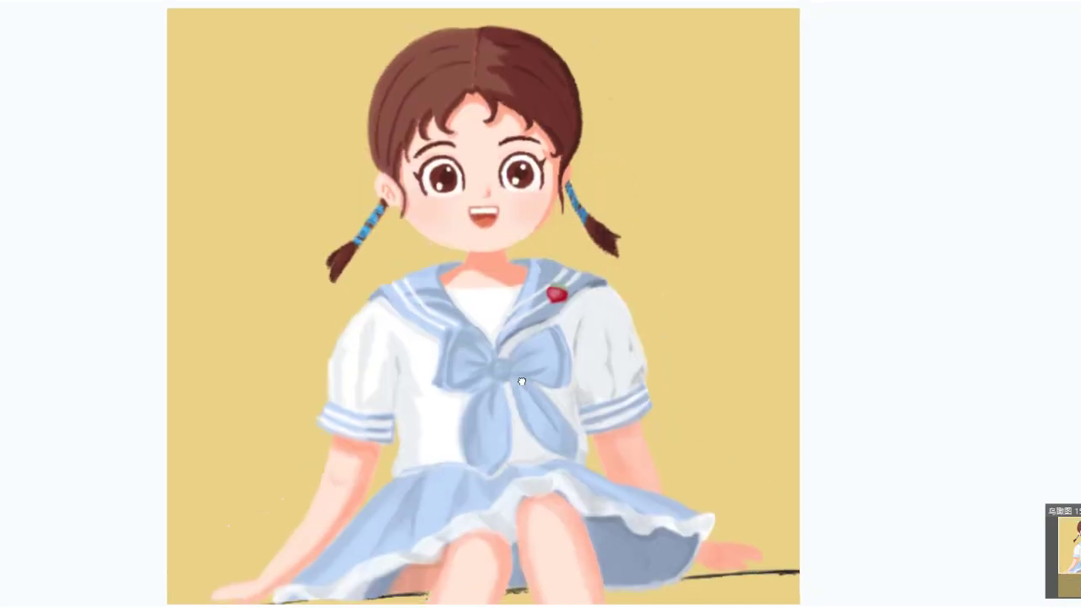
scroll(510, 307, up, 2)
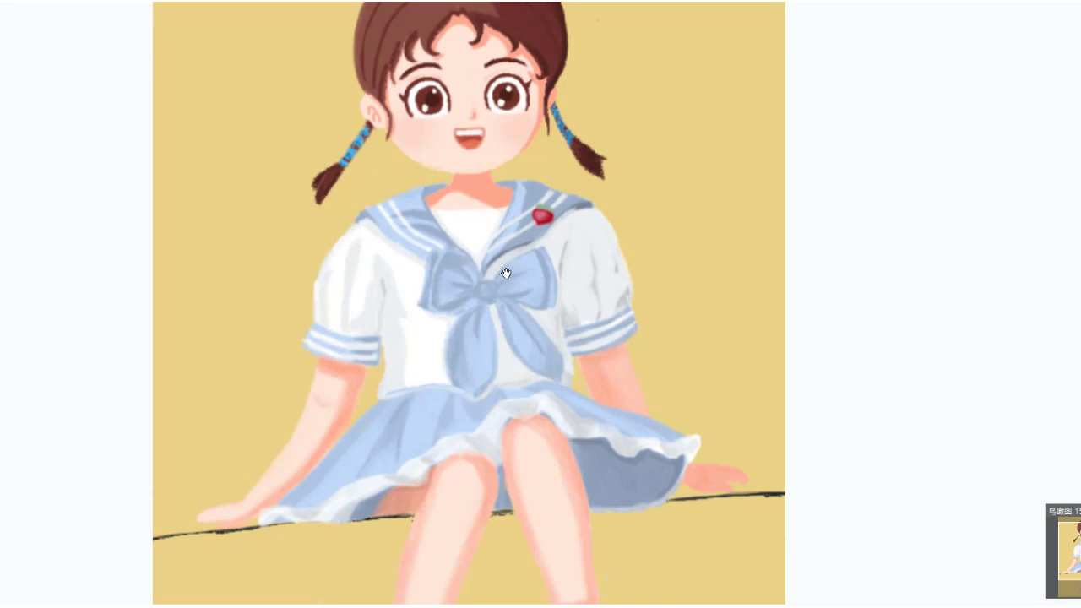
scroll(519, 271, up, 3)
scroll(504, 313, up, 1)
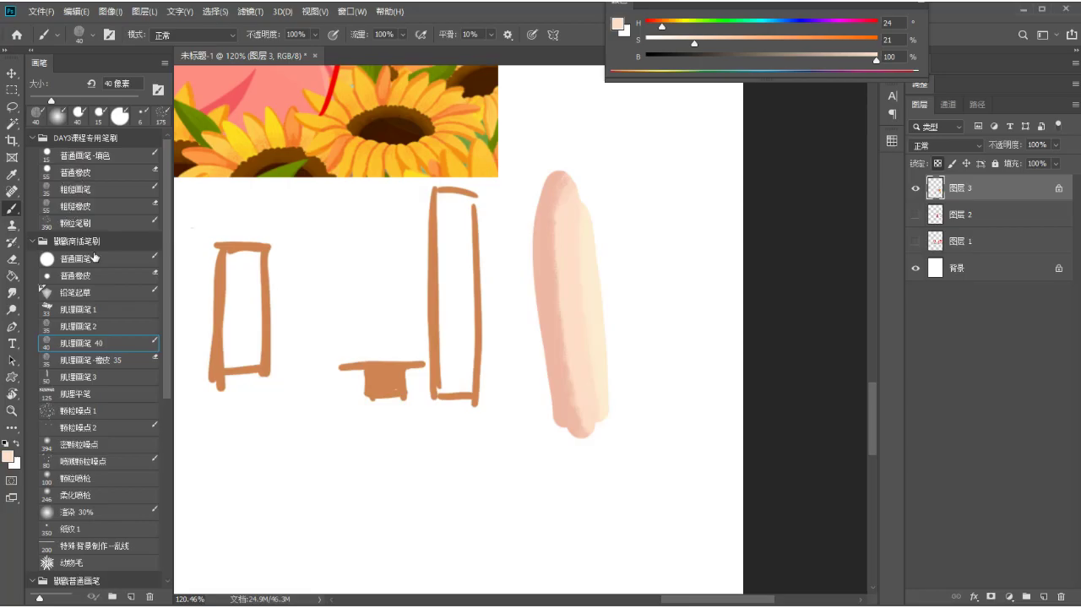
- Sample the brown of the small frame, reduce the brush to 15 px and add a new layer for a demonstration sketch
drag(251, 382, 361, 272)
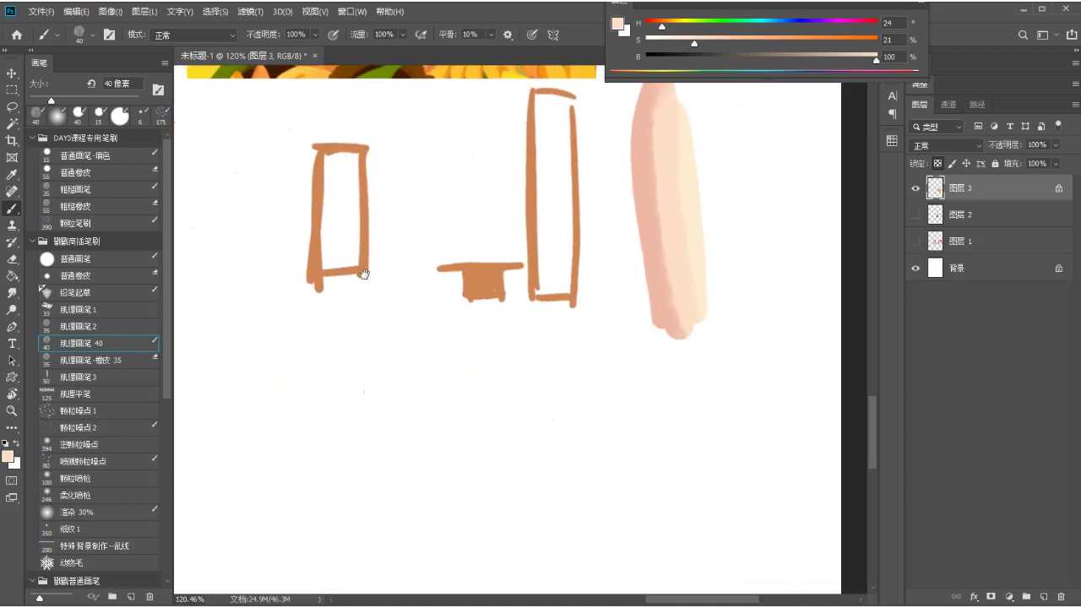
alt+click(319, 292)
key(bracketleft)
key(bracketleft)
key(bracketleft)
key(bracketleft)
key(bracketleft)
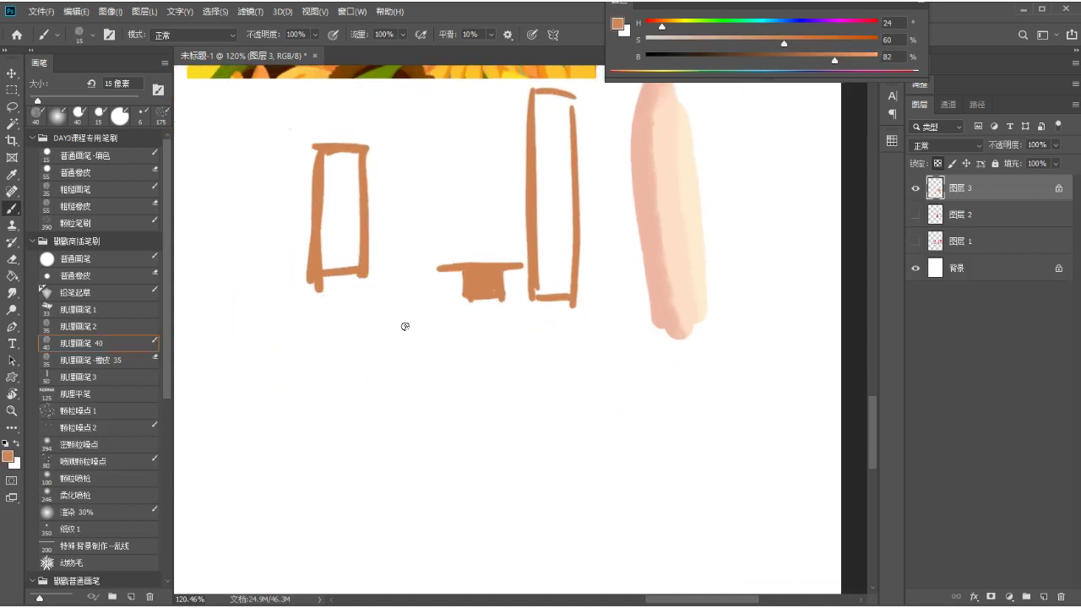
click(1044, 597)
- Sketch a large brown circle for a head below the frames, undoing and redrawing its right arc until the curve fits
mouse_move(369, 324)
mouse_down()
mouse_move(336, 473)
mouse_move(359, 315)
mouse_move(415, 476)
mouse_move(375, 345)
mouse_move(348, 323)
mouse_move(415, 482)
mouse_up()
key(ctrl+z)
key(ctrl+z)
drag(360, 322, 435, 408)
key(ctrl+z)
drag(360, 320, 424, 410)
key(ctrl+z)
drag(359, 321, 434, 386)
key(ctrl+z)
mouse_move(364, 318)
mouse_down()
mouse_move(452, 429)
mouse_move(441, 403)
mouse_up()
key(ctrl+z)
drag(369, 319, 453, 385)
key(ctrl+z)
mouse_move(369, 320)
mouse_down()
mouse_move(446, 400)
mouse_move(431, 467)
mouse_move(453, 366)
mouse_move(423, 458)
mouse_up()
key(ctrl+z)
key(ctrl+z)
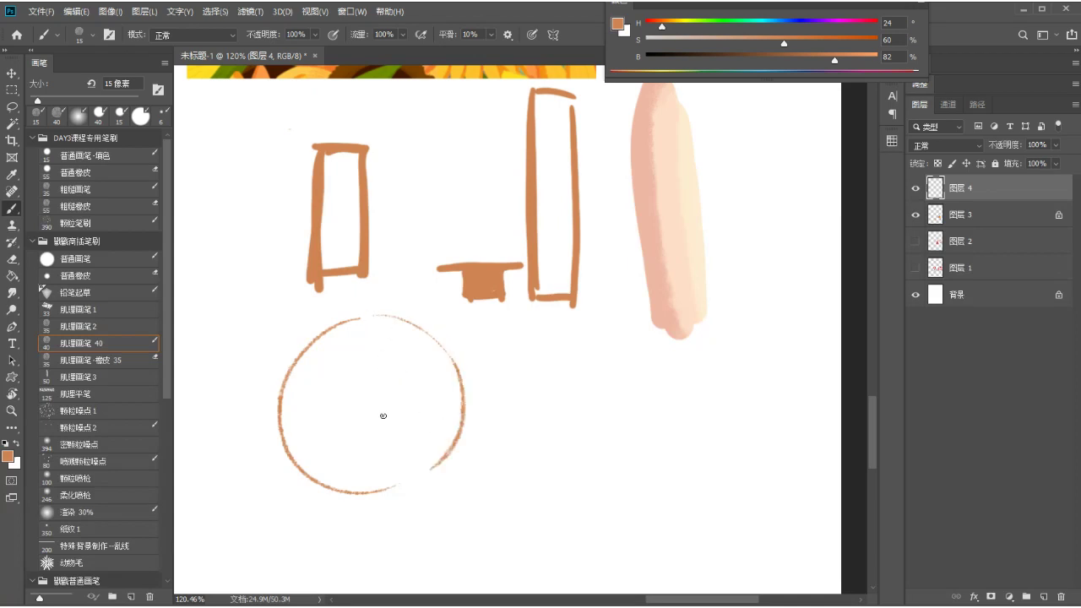
- Sketch the wavy fringe line and the outer hair contour around the head circle
drag(382, 415, 395, 355)
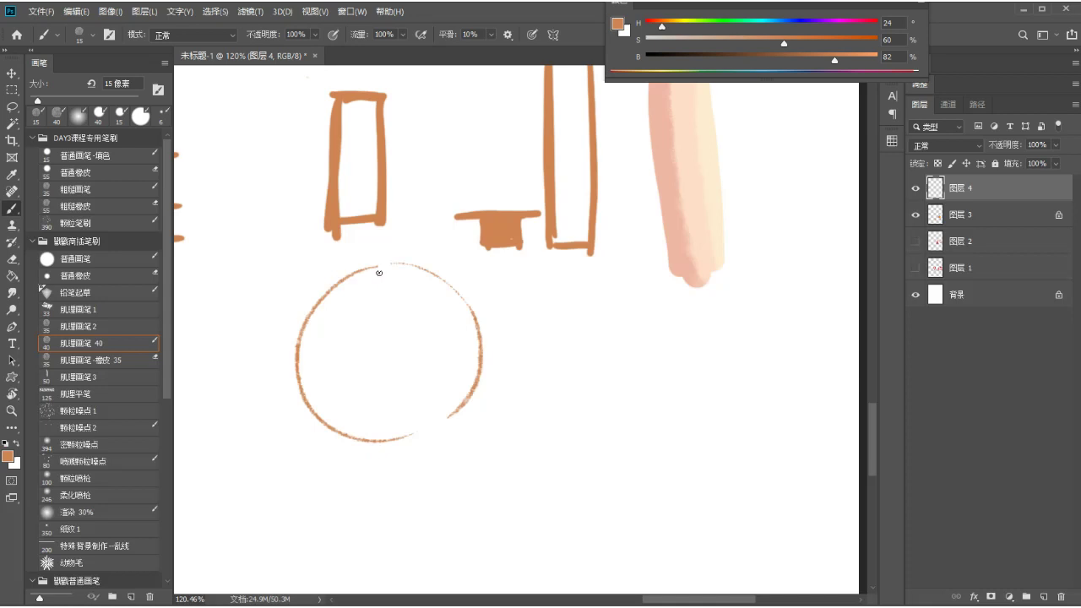
mouse_move(305, 318)
mouse_down()
mouse_move(299, 342)
mouse_move(336, 314)
mouse_move(400, 309)
mouse_move(451, 360)
mouse_move(477, 359)
mouse_up()
drag(431, 312, 471, 341)
mouse_move(310, 297)
mouse_down()
mouse_move(421, 259)
mouse_move(481, 326)
mouse_up()
drag(448, 266, 481, 356)
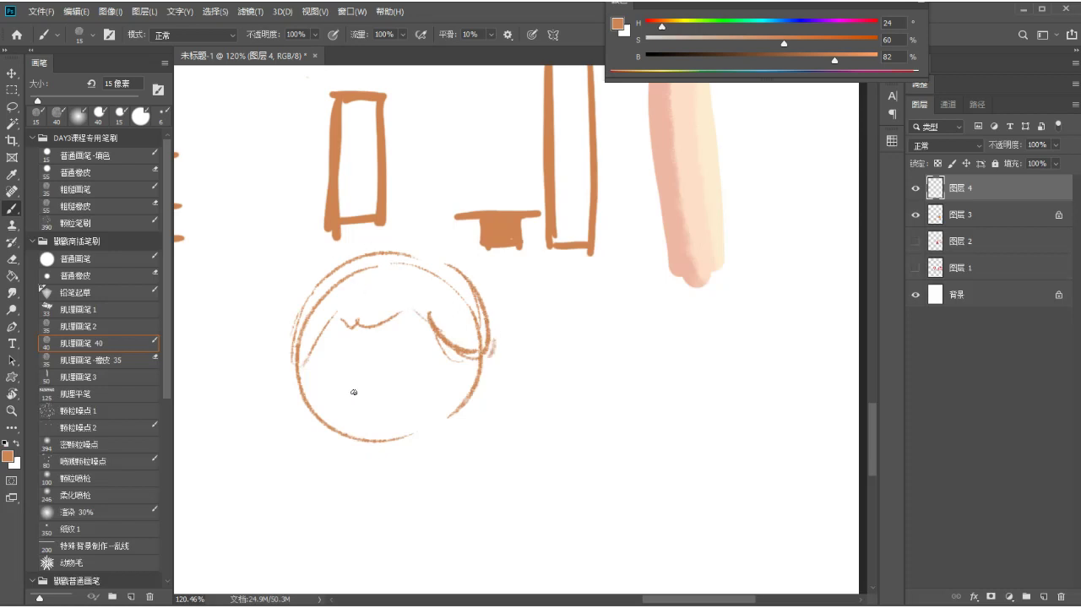
mouse_move(416, 258)
mouse_down()
mouse_move(485, 328)
mouse_move(482, 341)
mouse_up()
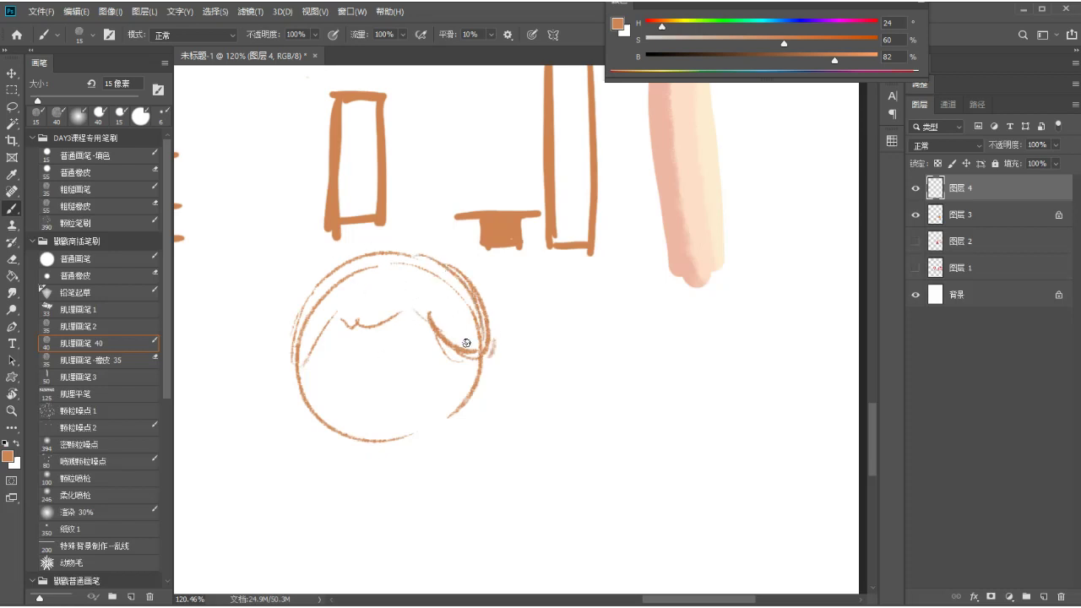
- Draw a light-direction arrow at the head's upper left, hatch the shadow on its right side and thicken the fringe line
drag(228, 195, 271, 245)
drag(271, 246, 210, 229)
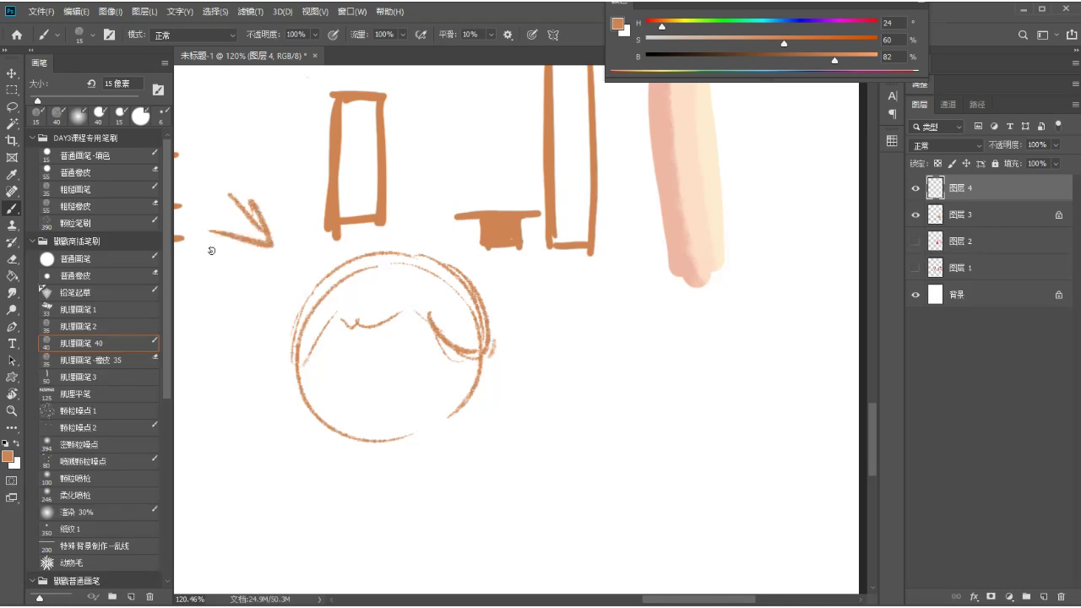
mouse_move(417, 255)
mouse_down()
mouse_move(394, 393)
mouse_move(434, 386)
mouse_move(373, 439)
mouse_move(427, 418)
mouse_up()
mouse_move(445, 272)
mouse_down()
mouse_move(438, 326)
mouse_move(463, 372)
mouse_move(407, 437)
mouse_move(445, 342)
mouse_move(463, 334)
mouse_move(474, 353)
mouse_move(447, 313)
mouse_move(415, 386)
mouse_up()
mouse_move(408, 261)
mouse_down()
mouse_move(418, 308)
mouse_move(431, 296)
mouse_move(402, 381)
mouse_up()
mouse_move(335, 322)
mouse_down()
mouse_move(380, 334)
mouse_move(418, 314)
mouse_move(368, 333)
mouse_move(334, 319)
mouse_move(311, 355)
mouse_up()
drag(415, 316, 453, 351)
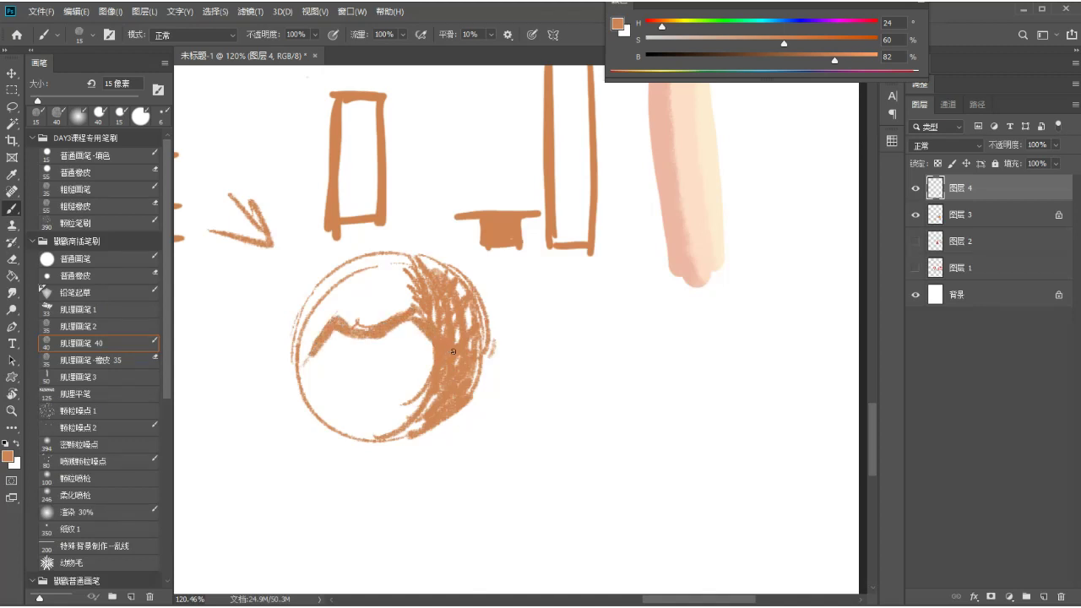
- Fill the hair shadow solidly in brown and paint white over the shading on the face's right cheek
mouse_move(405, 431)
mouse_down()
mouse_move(377, 455)
mouse_move(445, 411)
mouse_up()
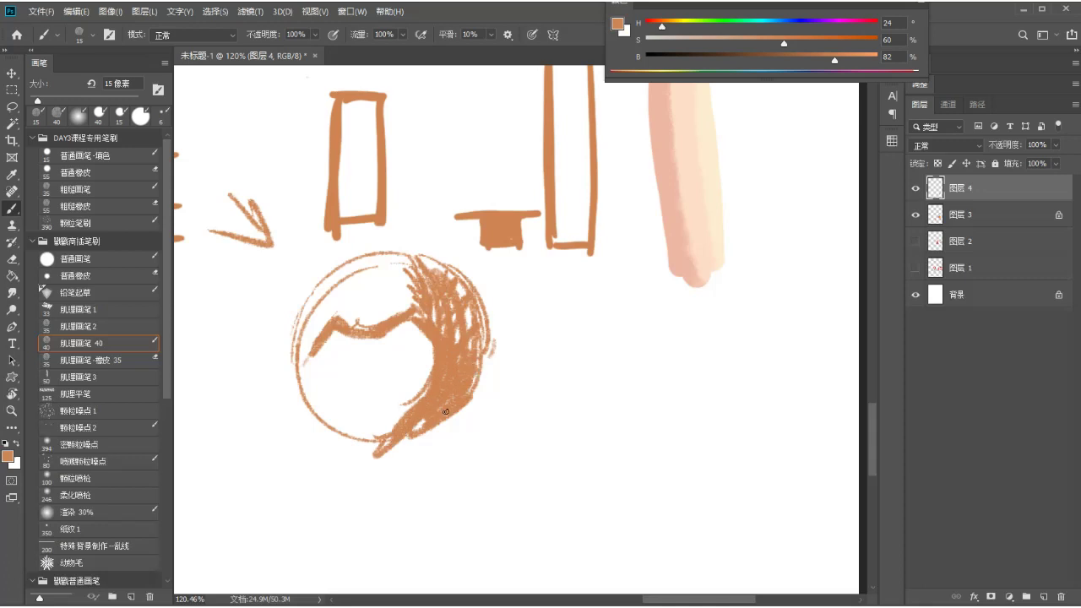
mouse_move(441, 260)
mouse_down()
mouse_move(422, 295)
mouse_move(460, 296)
mouse_move(474, 329)
mouse_move(417, 397)
mouse_up()
alt+click(438, 352)
mouse_move(438, 352)
mouse_down()
mouse_move(447, 379)
mouse_move(422, 387)
mouse_move(398, 422)
mouse_move(441, 366)
mouse_move(448, 386)
mouse_move(454, 362)
mouse_move(440, 397)
mouse_move(385, 429)
mouse_up()
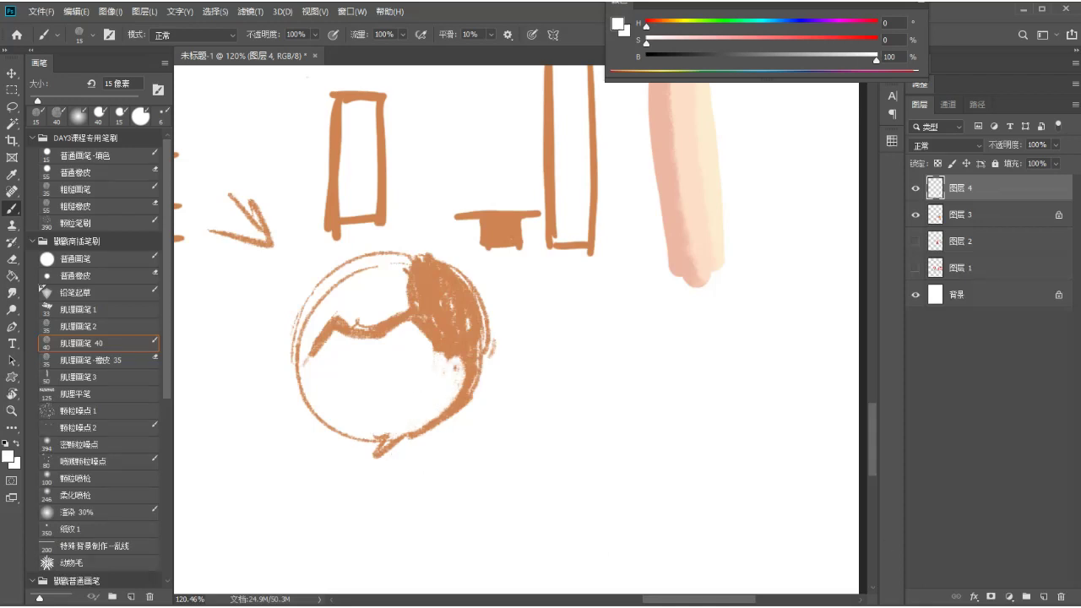
- Switch to the homework viewer, open the princess holding a red flower and zoom in on her face and hair
key(alt+Tab)
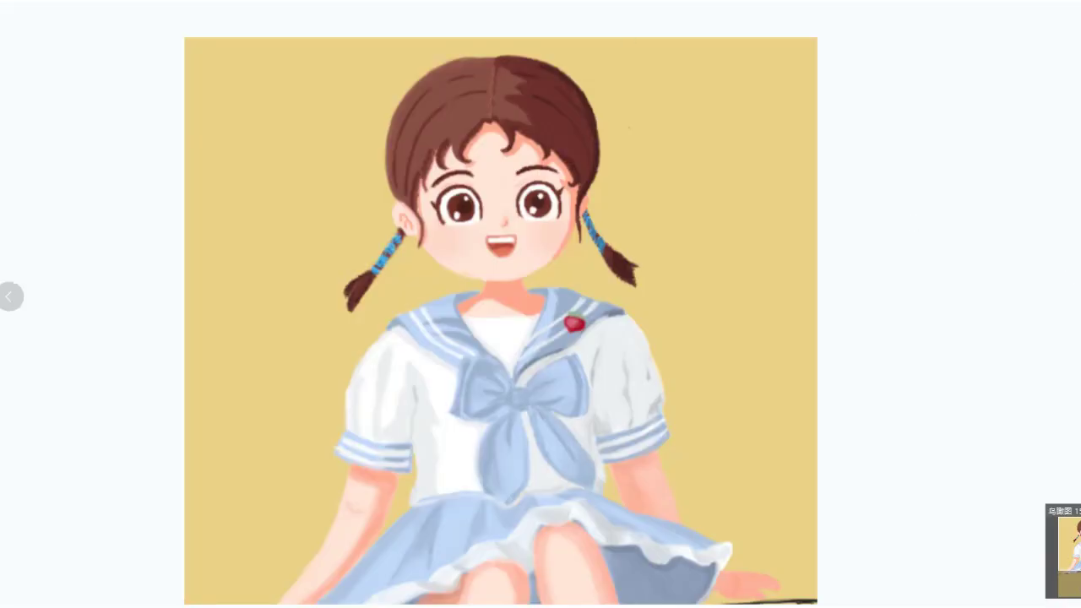
click(1069, 309)
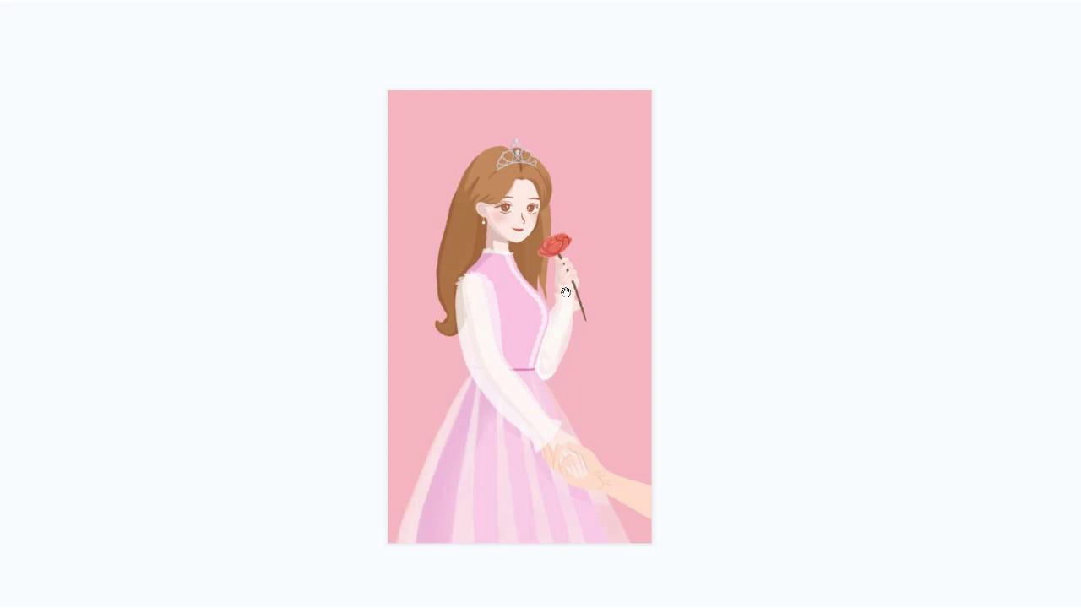
scroll(553, 259, up, 1)
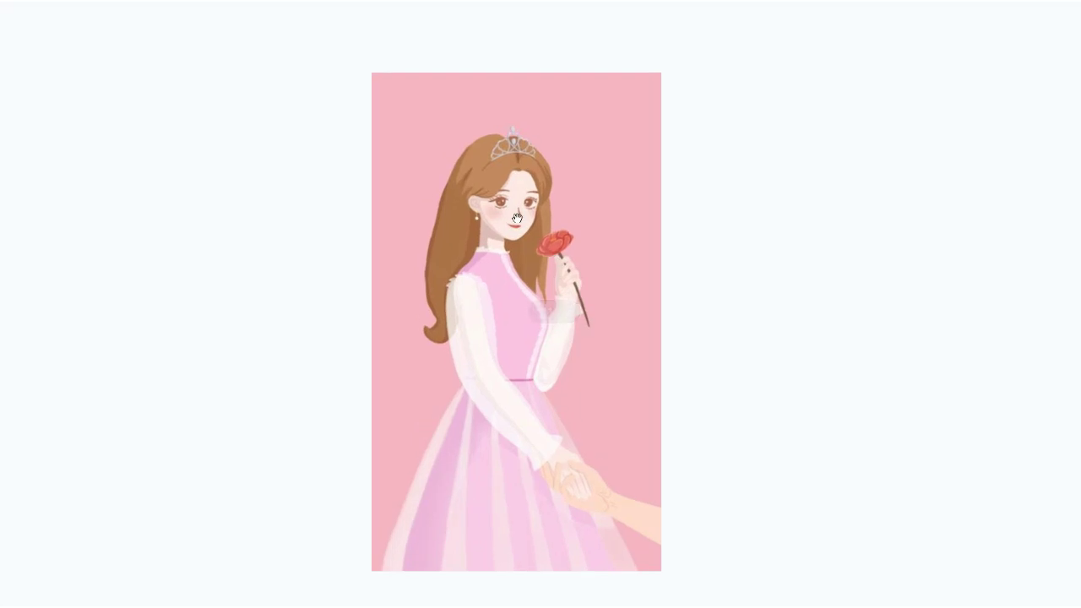
scroll(510, 215, up, 2)
scroll(510, 216, up, 3)
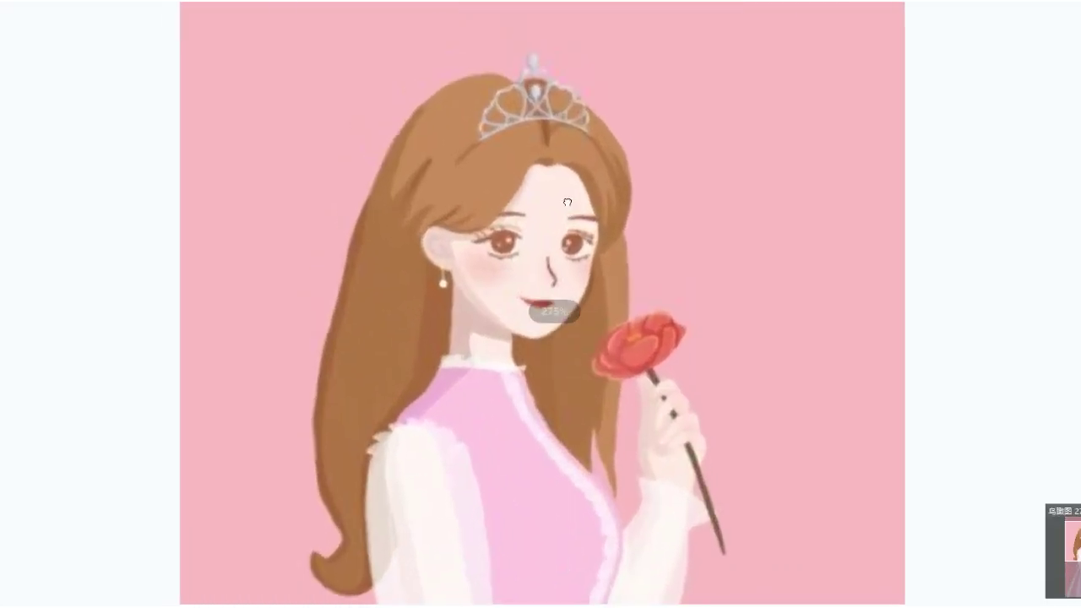
drag(567, 201, 571, 197)
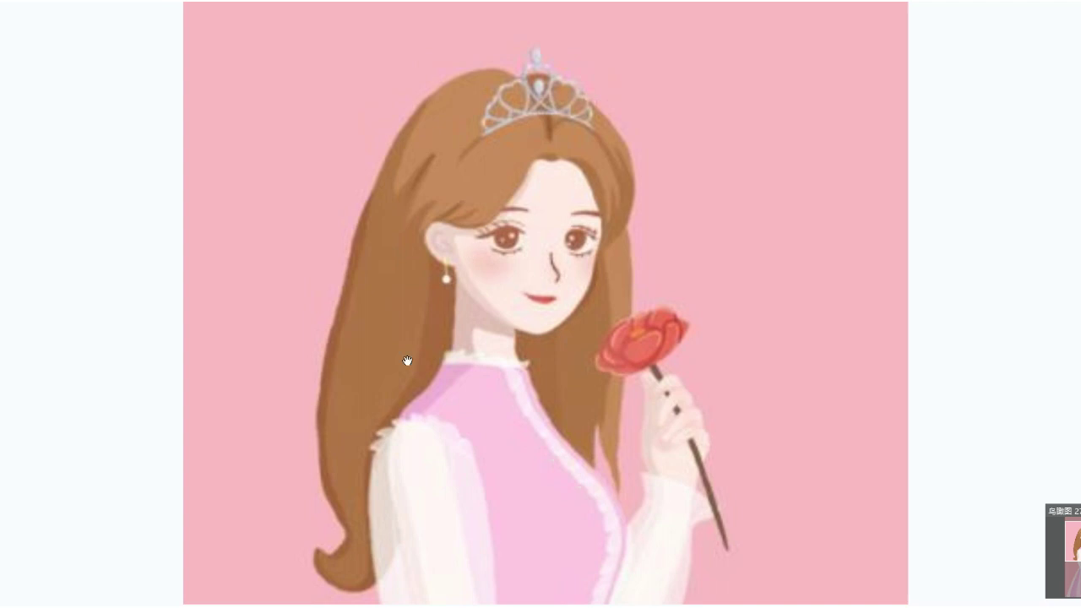
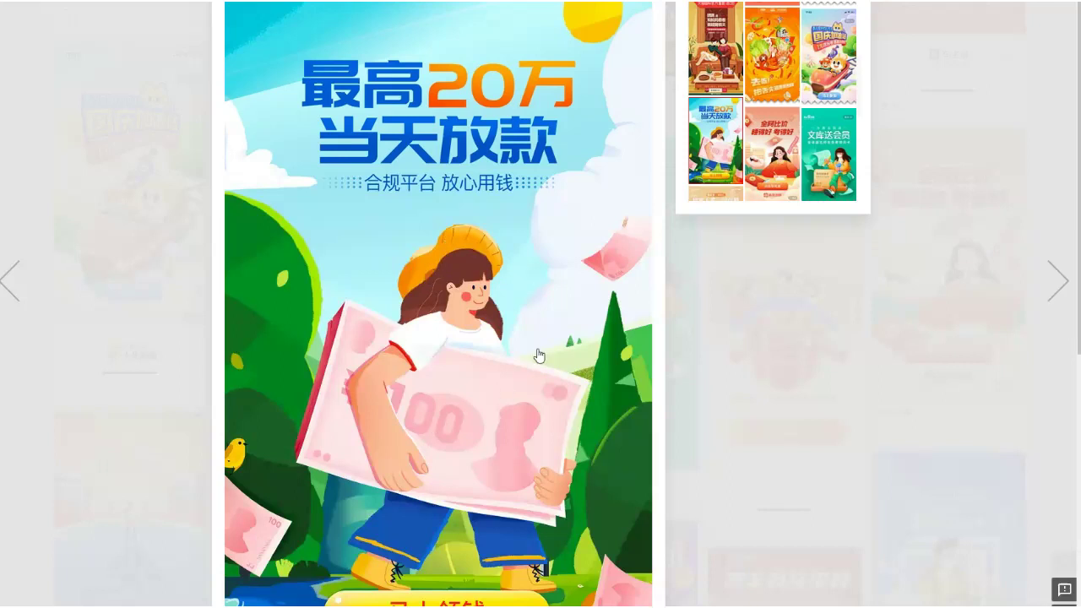
- Browse onward from the enlarged 最高20万当天放款 poster to another reference poster
click(1057, 277)
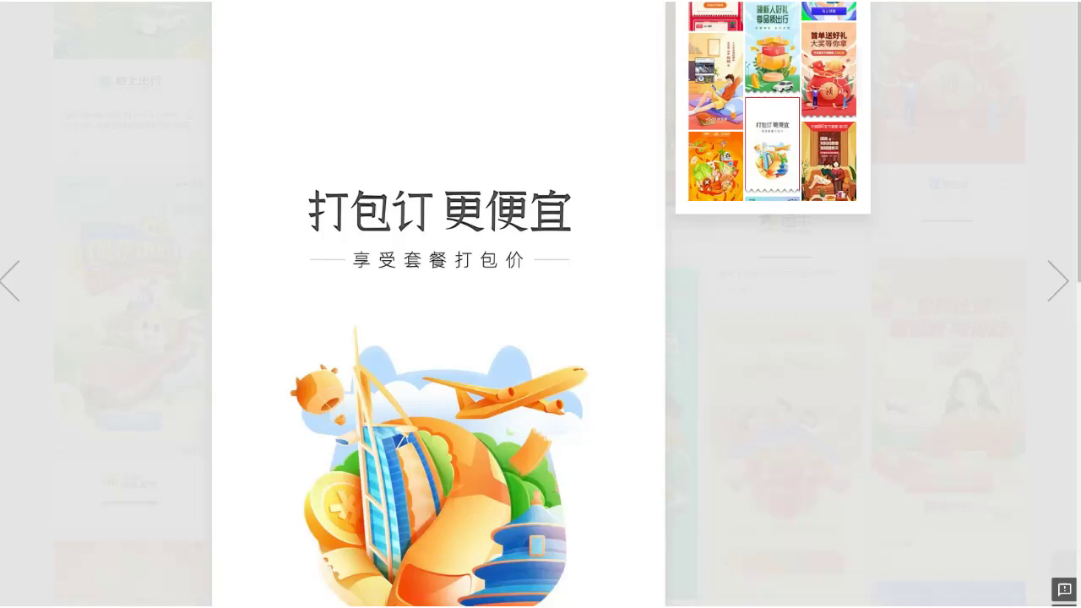
- Leave the 打包订 更便宜 poster and view the 最高20万当天放款 and 文库送会员 reference posters
click(541, 304)
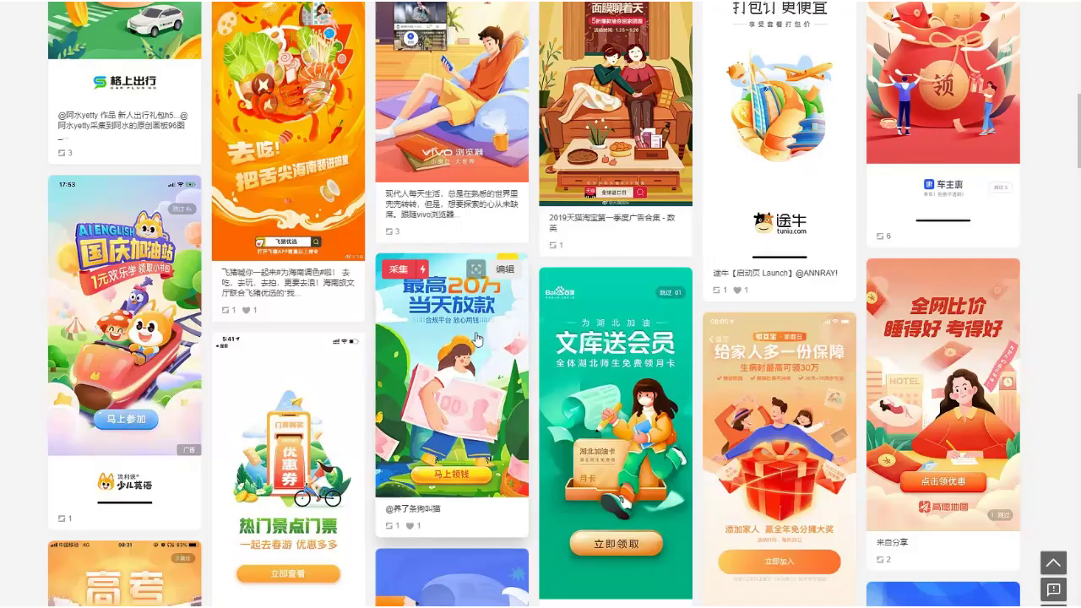
click(410, 279)
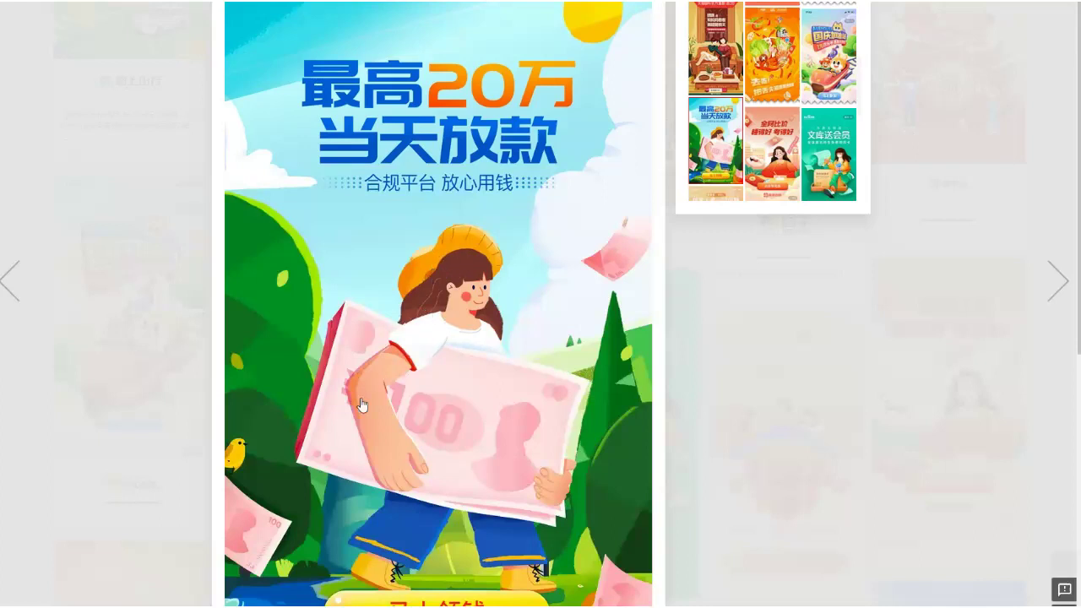
click(829, 157)
scroll(505, 316, down, 2)
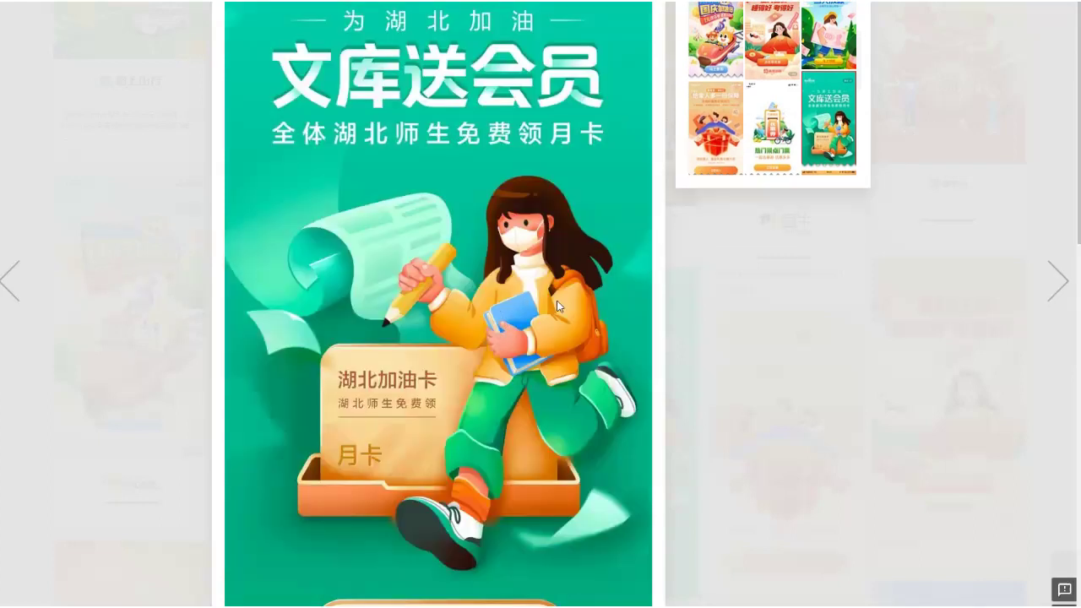
key(alt+a)
drag(355, 168, 650, 567)
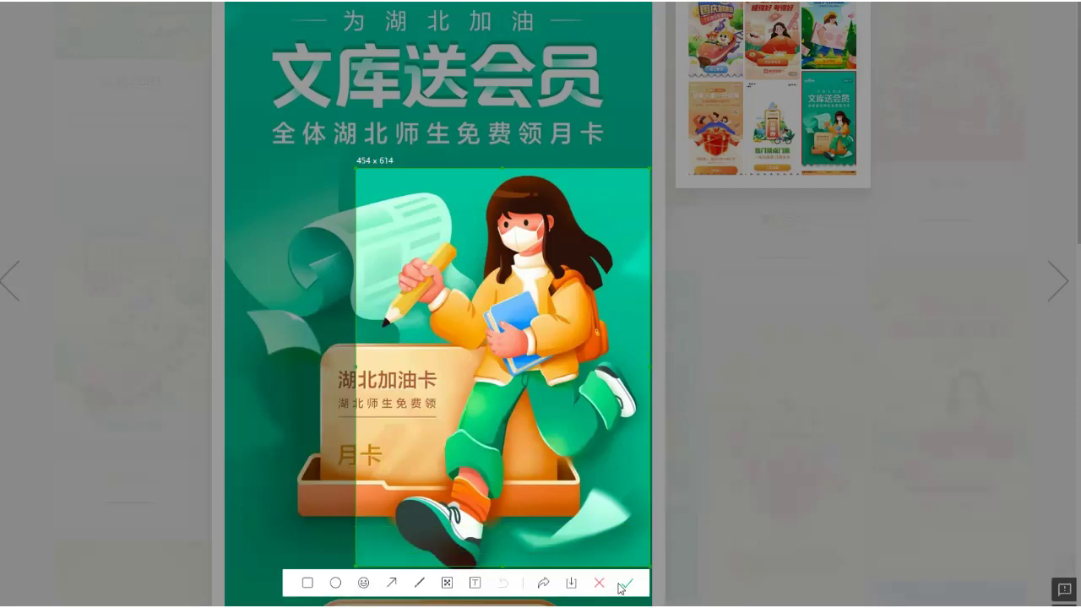
click(598, 586)
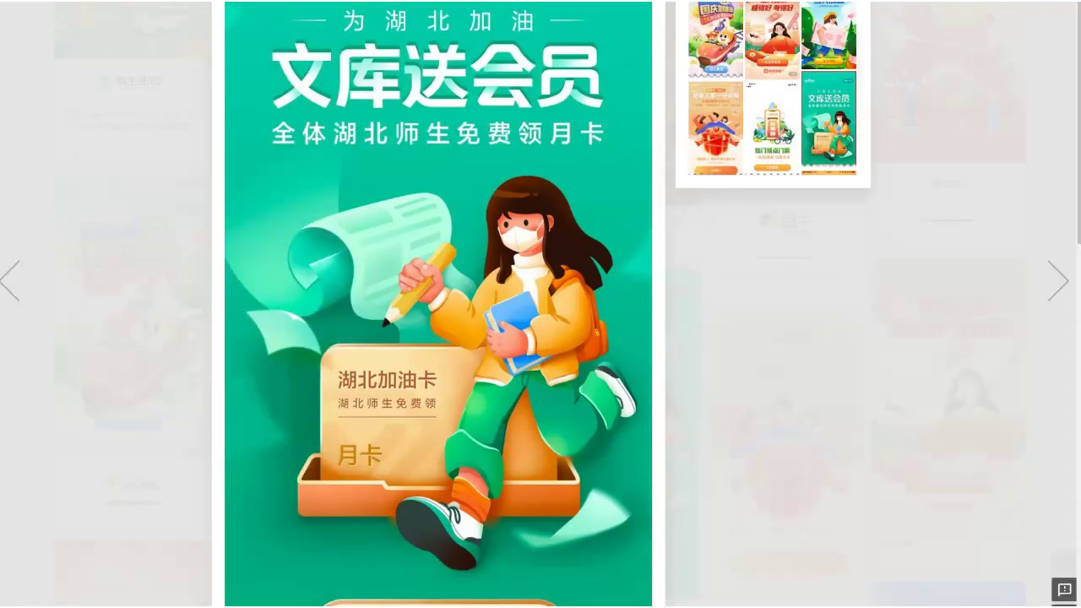
- Return to the poster board, open the blue 知乎蓝宝书 新生入学攻略 poster and capture a screenshot of the boy with binoculars
click(892, 239)
scroll(892, 241, down, 3)
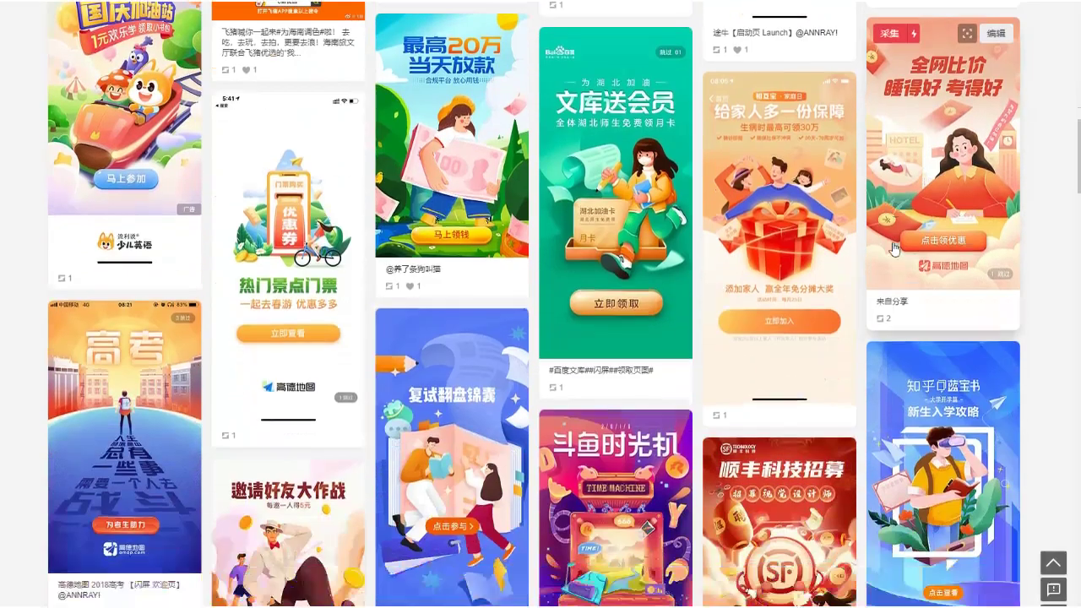
scroll(893, 248, down, 4)
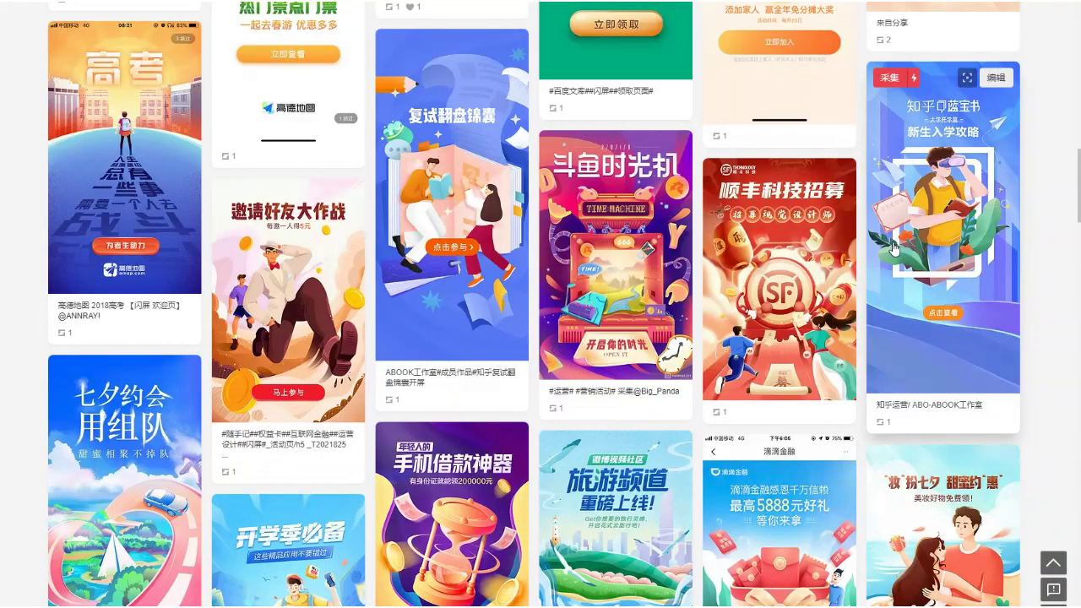
scroll(893, 247, down, 1)
click(984, 155)
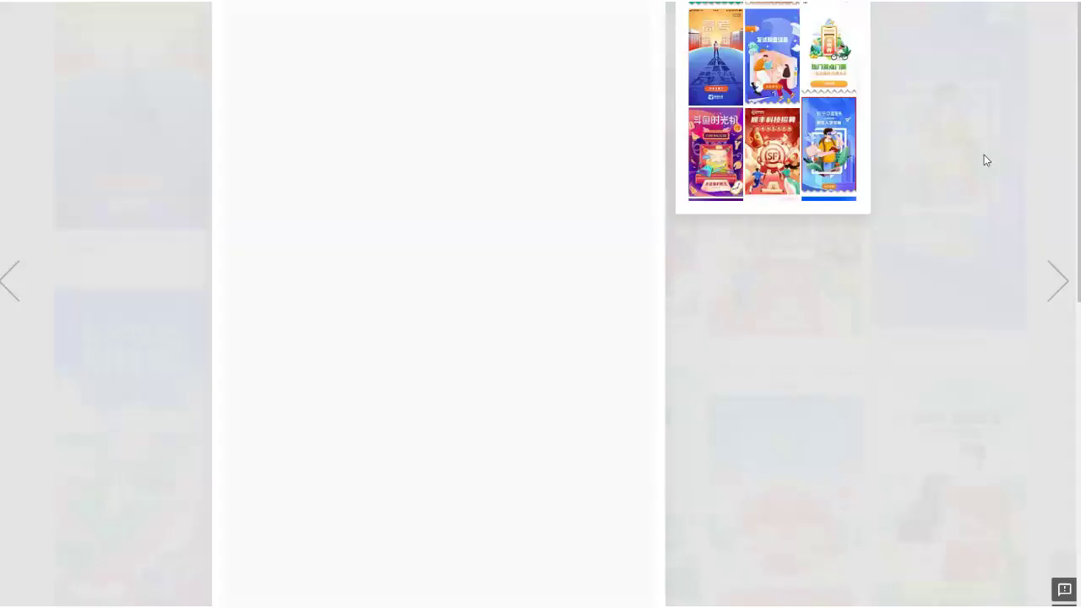
key(alt+a)
mouse_move(313, 212)
mouse_down()
mouse_move(605, 529)
mouse_move(601, 553)
mouse_up()
click(577, 570)
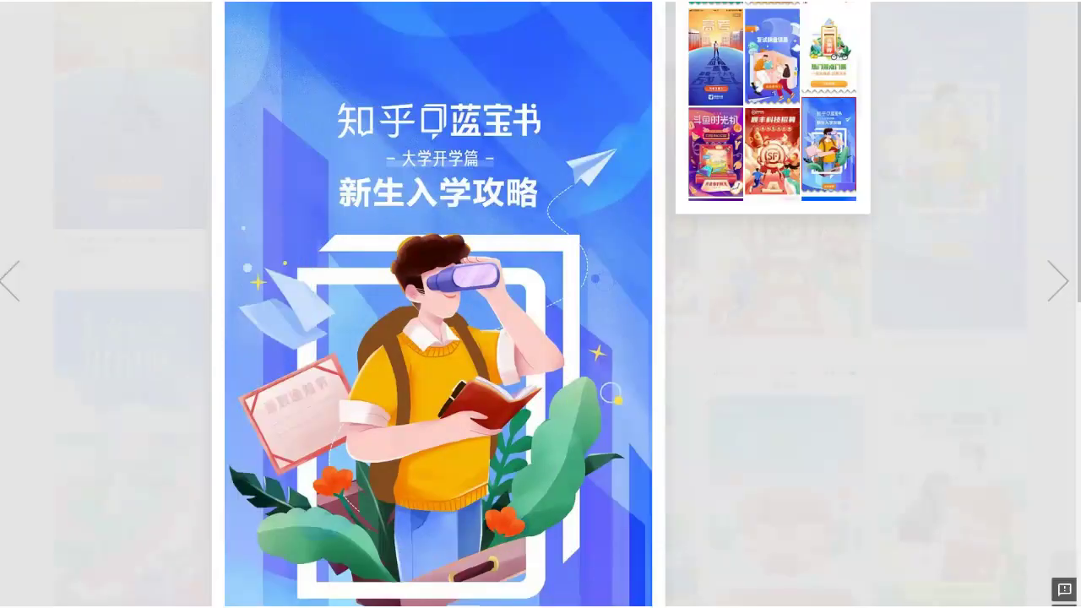
- Switch to Photoshop, hide the sketch layers 图层 3 and 图层 4, and paste the captured poster onto the canvas
key(alt+Tab)
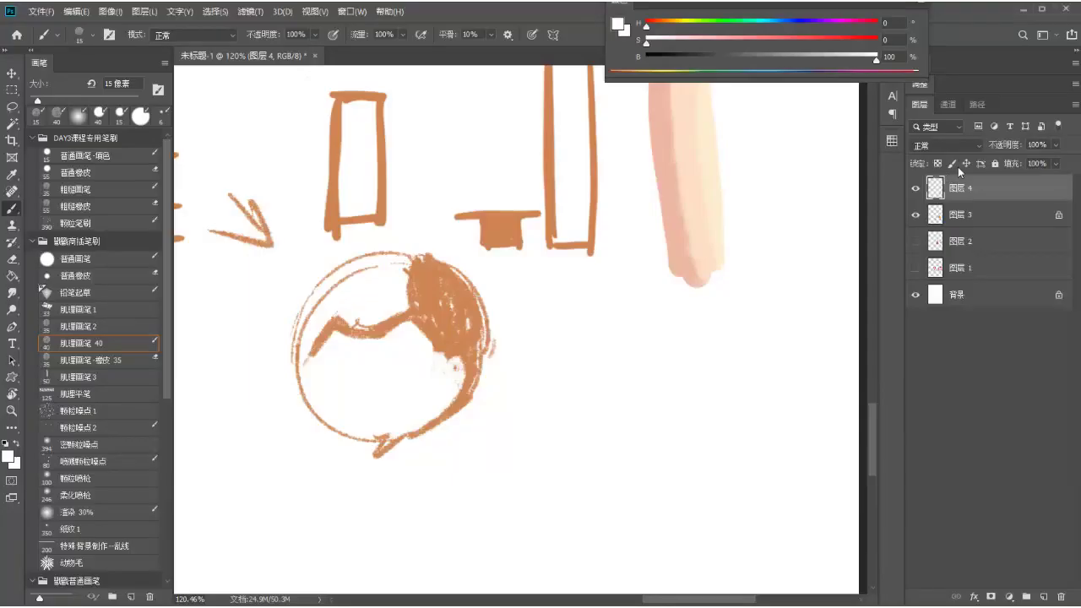
drag(912, 190, 914, 215)
key(ctrl+v)
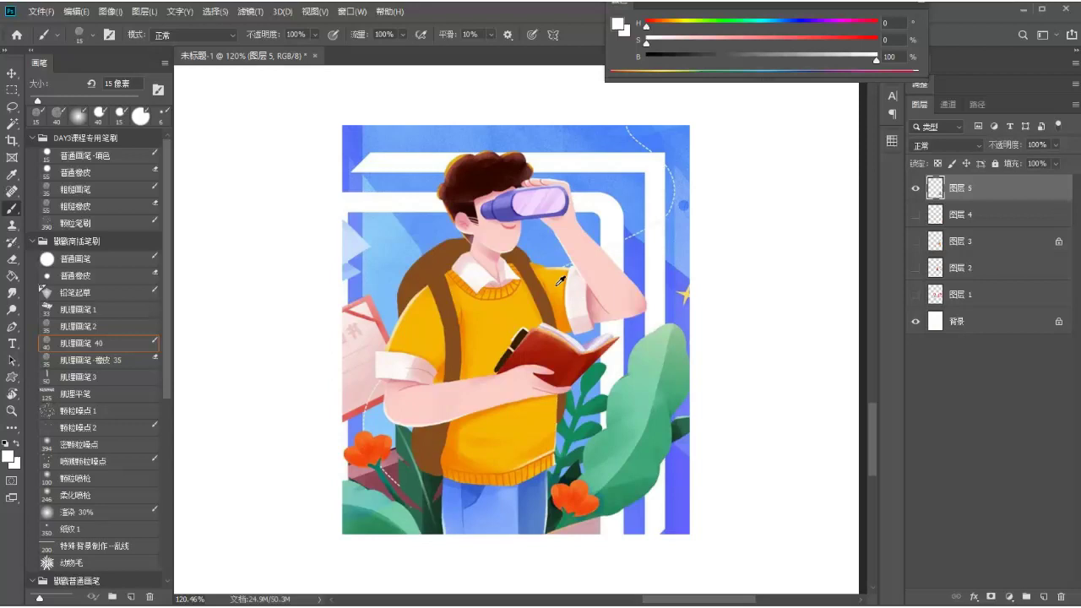
- With the 普通画笔-填色 brush at 3 px in pure red, number the boy's hair tones 1, 2 and 3 with pointer lines
scroll(559, 281, up, 3)
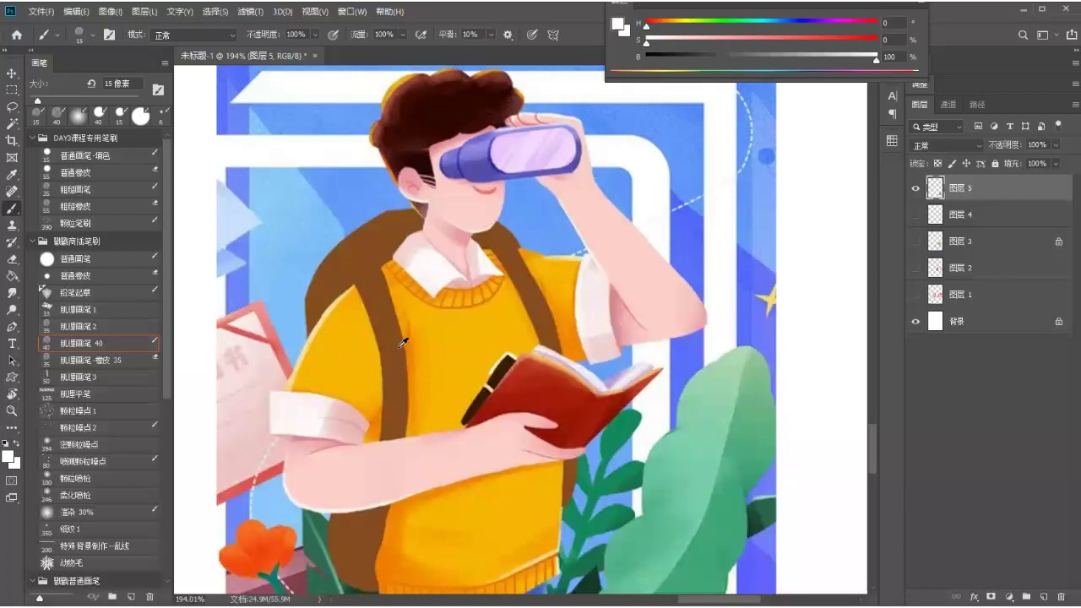
scroll(539, 285, up, 1)
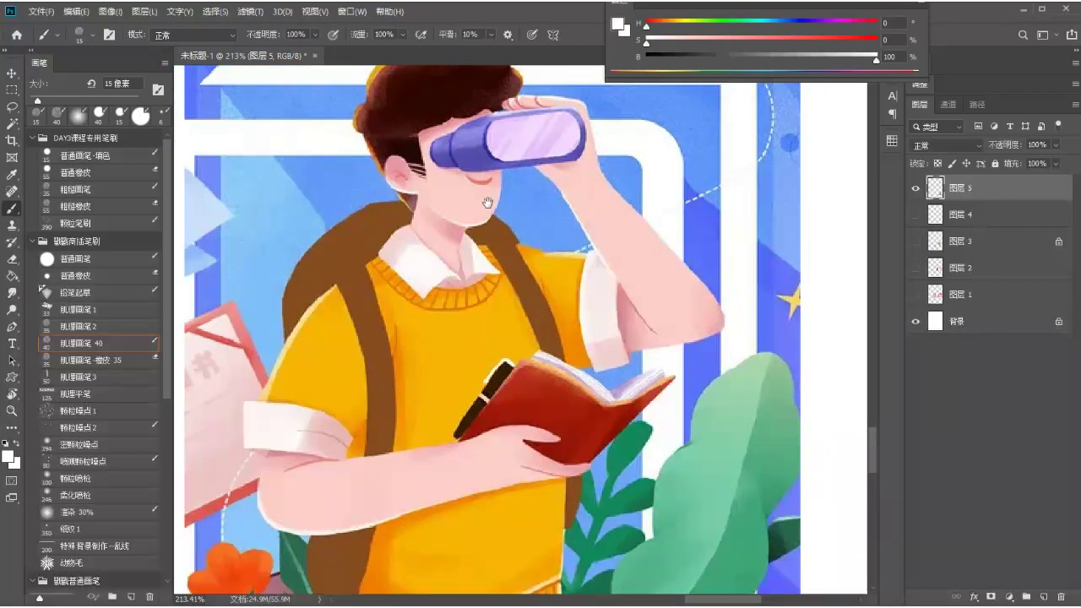
scroll(489, 204, down, 1)
scroll(484, 230, up, 3)
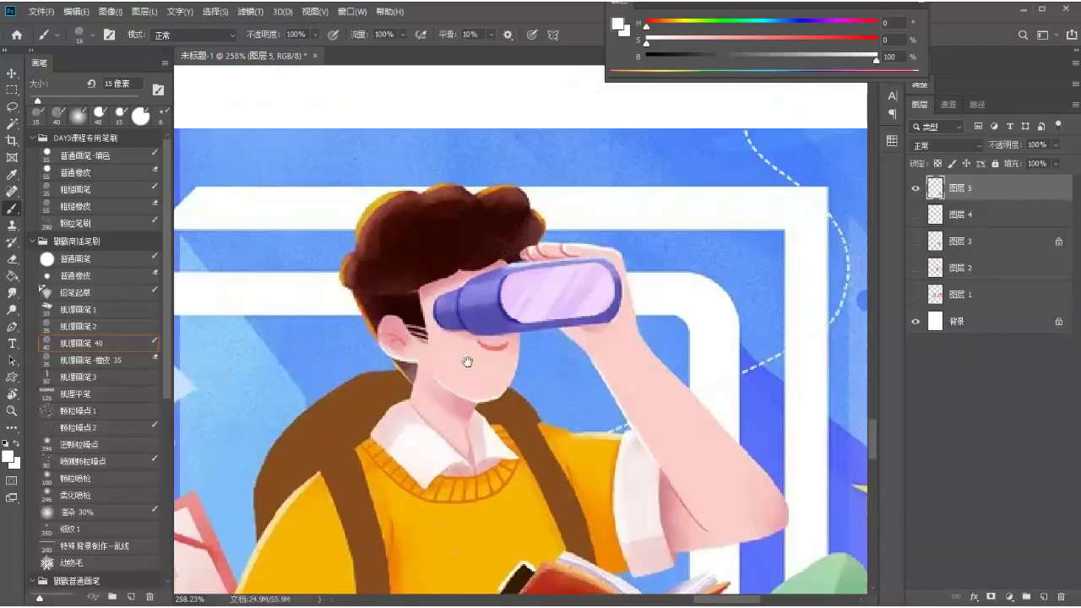
scroll(424, 239, up, 2)
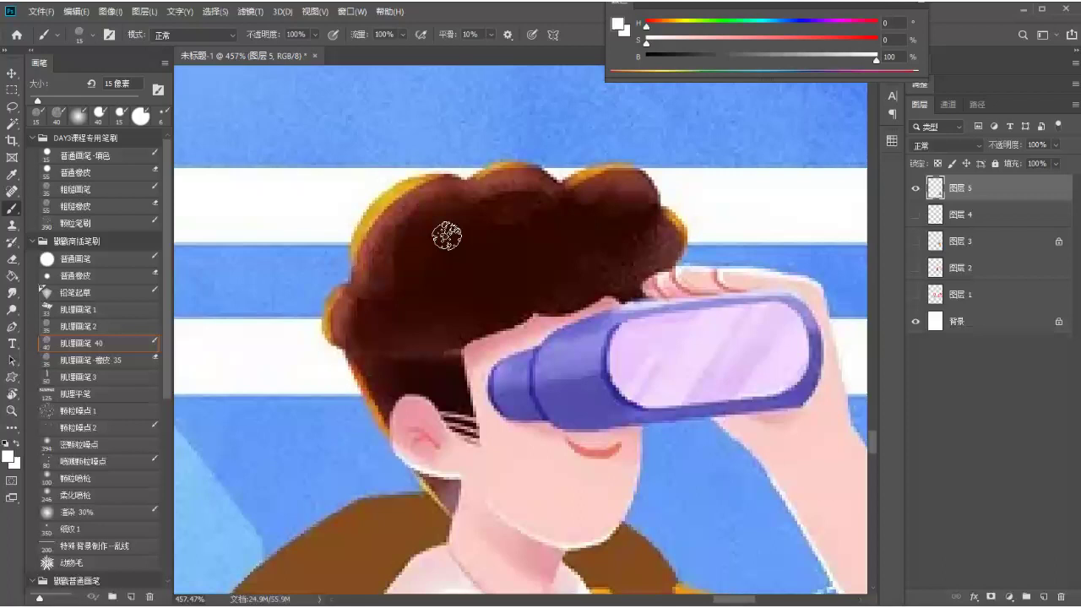
click(96, 158)
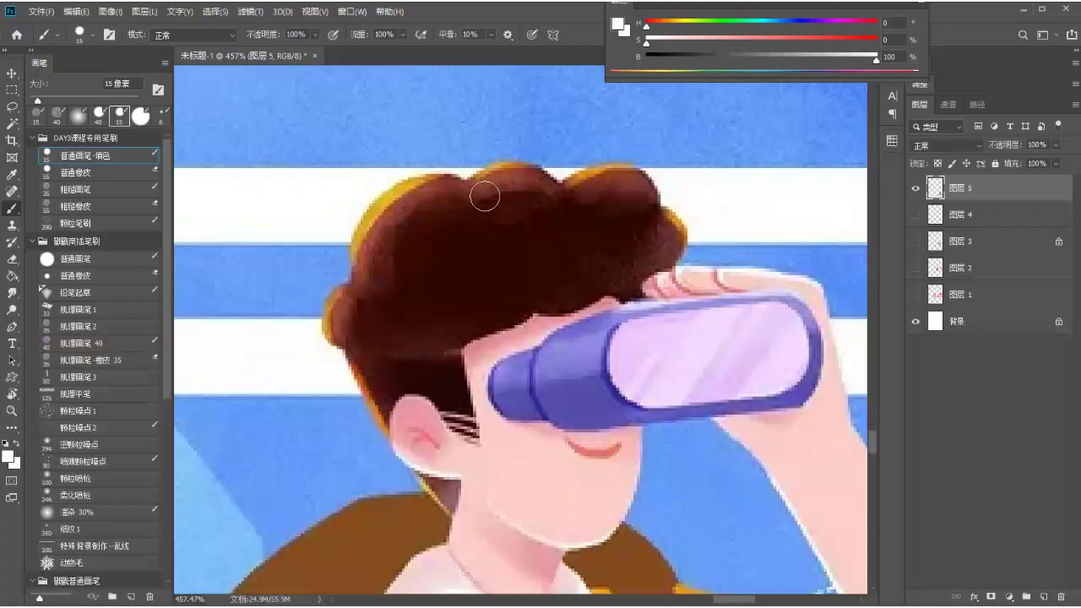
key(bracketleft)
key(bracketleft)
key(bracketleft)
key(bracketleft)
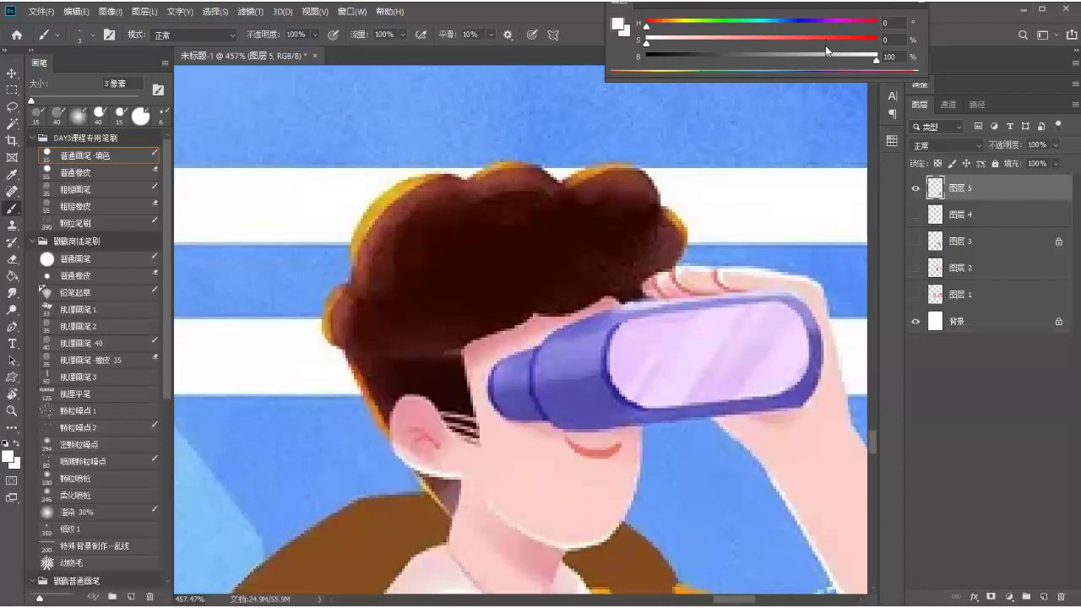
drag(824, 39, 878, 38)
mouse_move(380, 170)
mouse_down()
mouse_move(377, 201)
mouse_move(477, 128)
mouse_move(513, 118)
mouse_up()
mouse_move(519, 240)
mouse_down()
mouse_move(610, 104)
mouse_move(596, 125)
mouse_up()
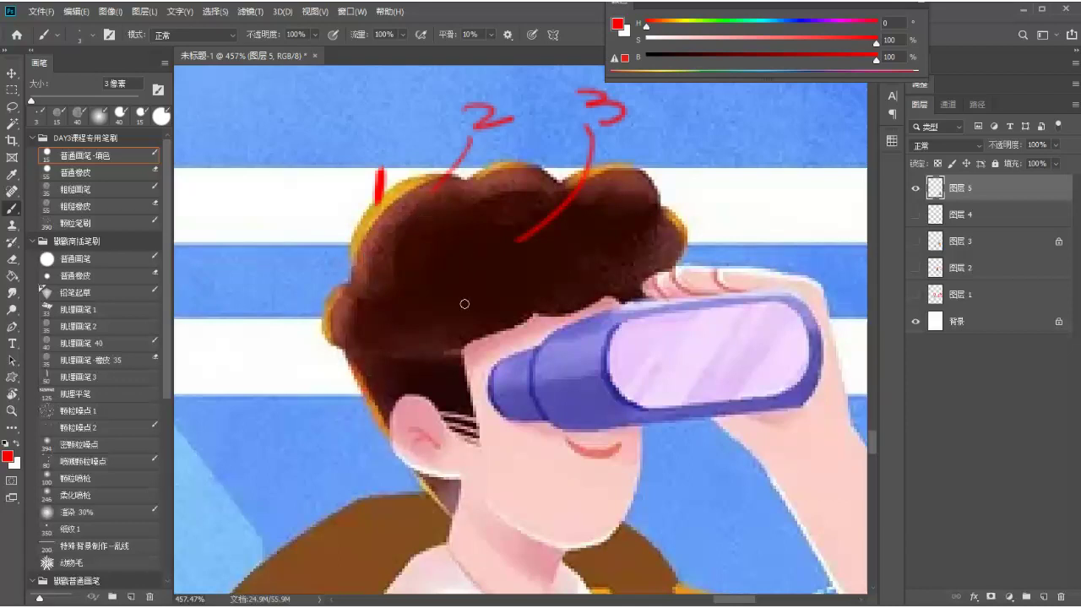
- Enlarge the brush to 7 px and paint brown sampled from the hair along the inside of its upper-left rim
drag(475, 330, 446, 338)
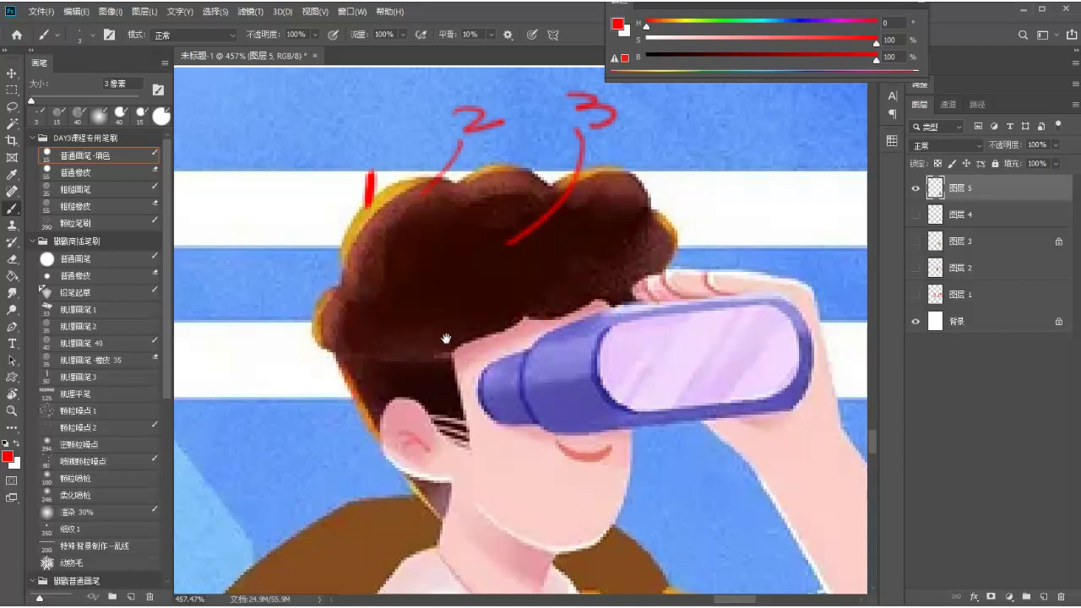
alt+click(414, 195)
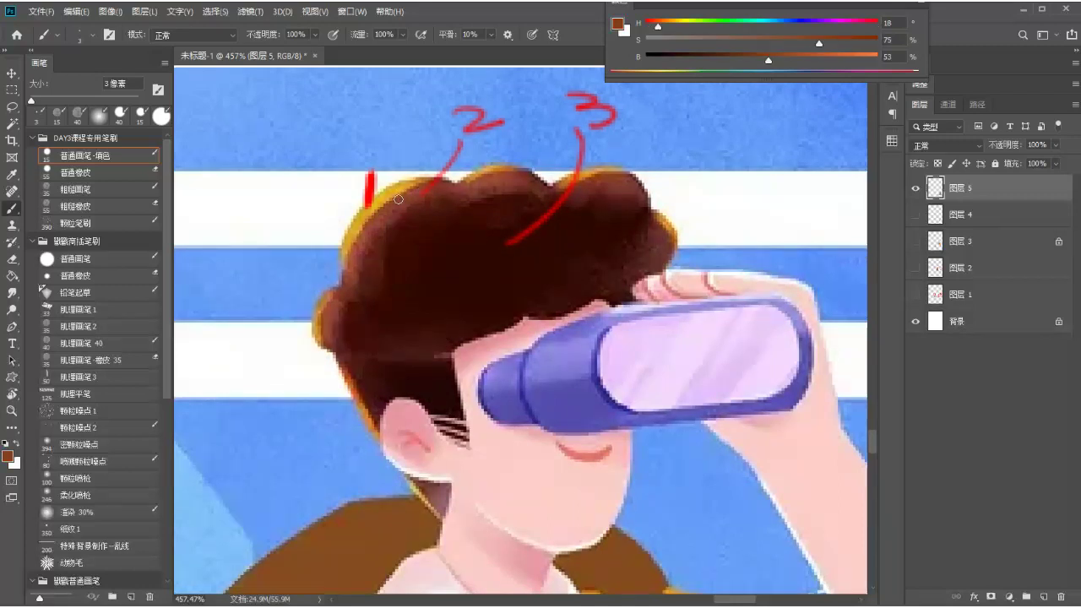
alt+click(407, 203)
alt+click(402, 235)
key(bracketright)
key(bracketright)
key(bracketright)
key(bracketright)
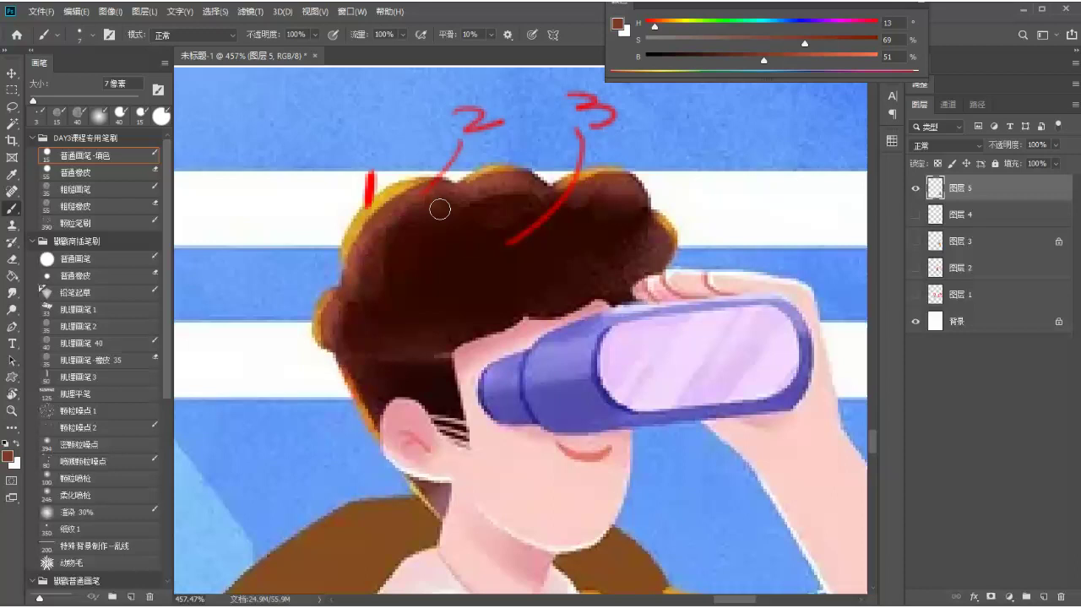
alt+click(390, 236)
mouse_move(418, 175)
mouse_down()
mouse_move(362, 234)
mouse_move(365, 257)
mouse_up()
- Paint the upper-left hair rim in its sampled gold and brown, and extend a gold line along the hair's lower edge
alt+click(406, 181)
mouse_move(415, 179)
mouse_down()
mouse_move(357, 252)
mouse_move(389, 198)
mouse_move(354, 238)
mouse_move(362, 218)
mouse_move(434, 181)
mouse_move(365, 215)
mouse_up()
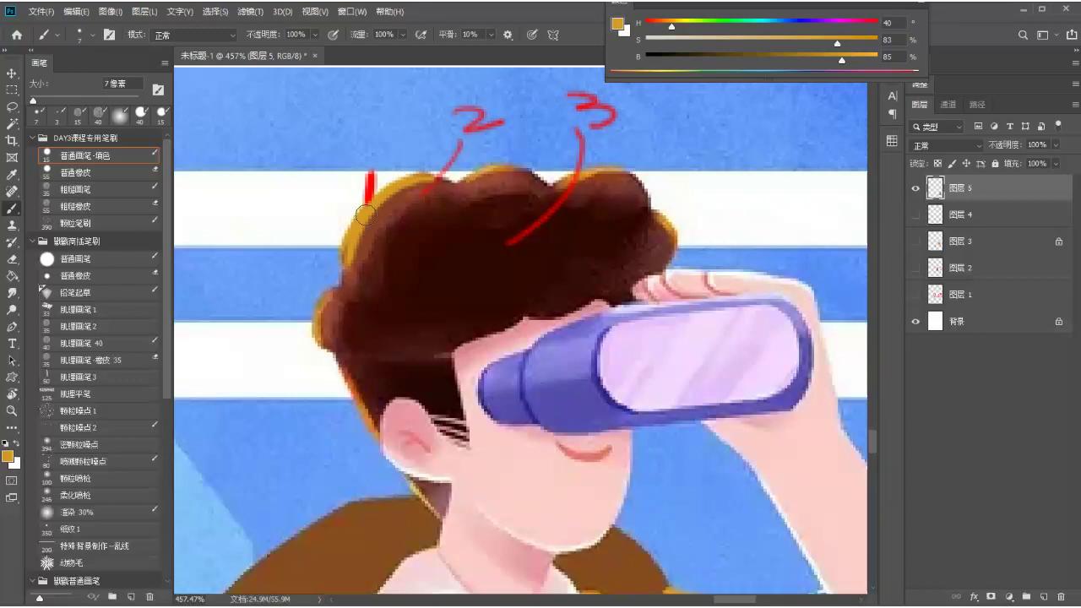
alt+click(372, 262)
drag(372, 262, 407, 199)
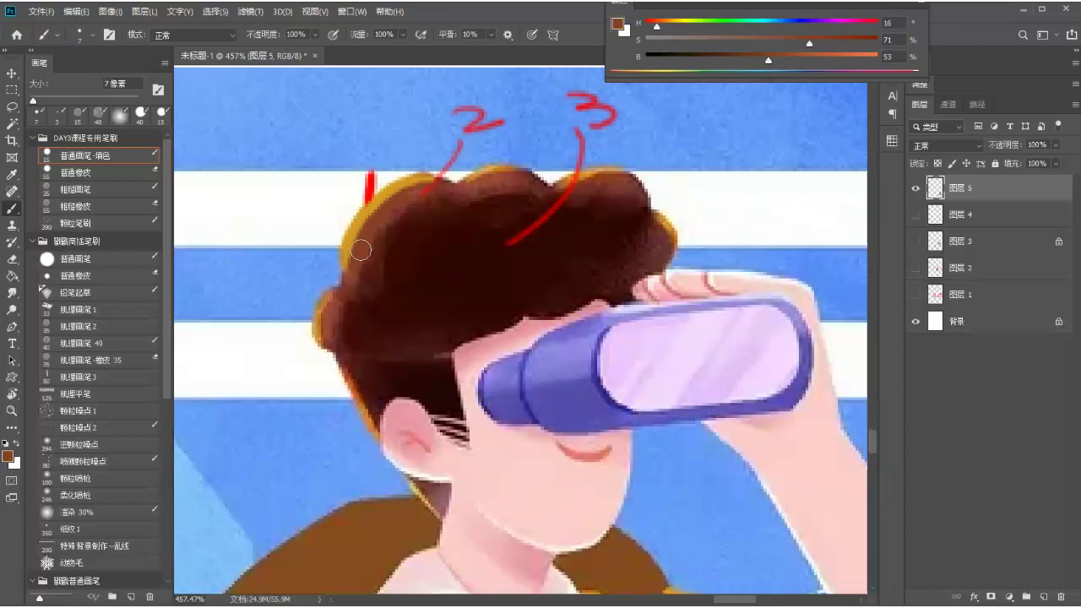
alt+click(369, 214)
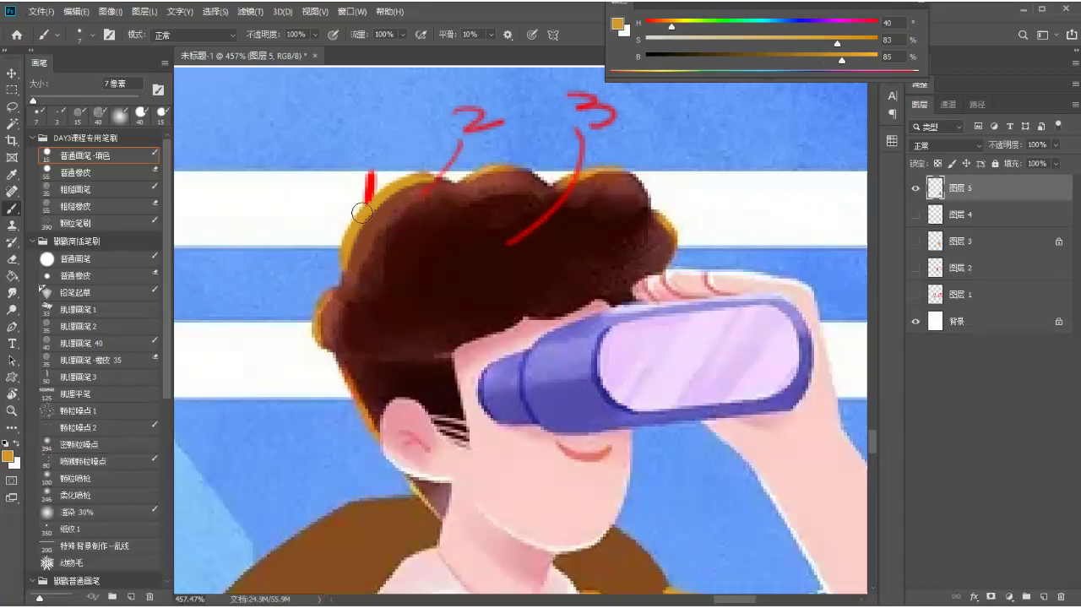
drag(320, 336, 417, 346)
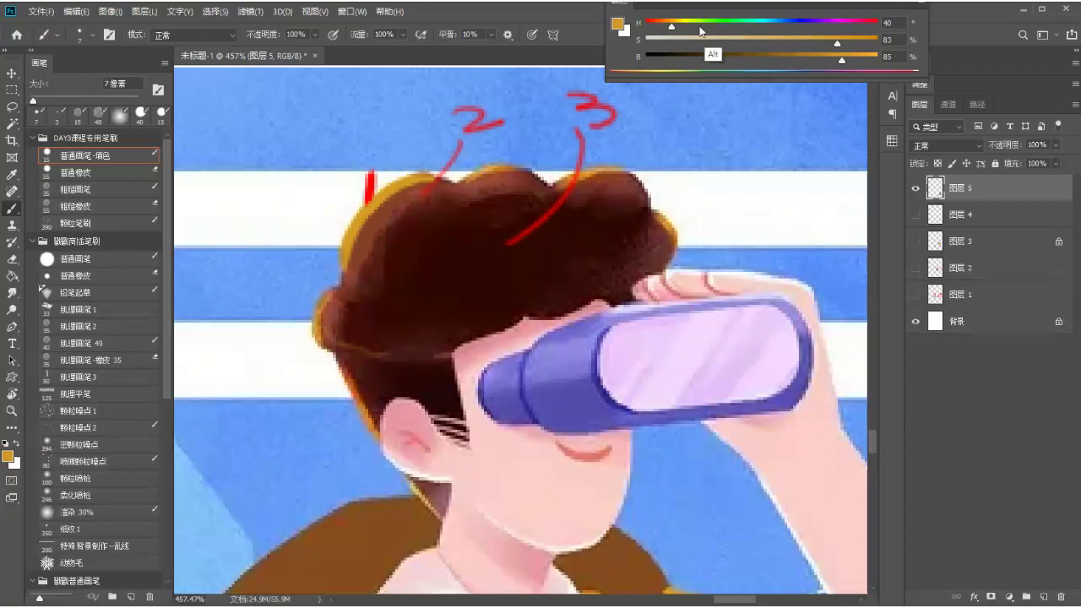
- Set the brush to pure red and outline the boy's upper hair mass as one shape
click(647, 21)
mouse_move(863, 44)
mouse_down()
mouse_move(878, 41)
mouse_move(878, 57)
mouse_up()
mouse_move(439, 174)
mouse_down()
mouse_move(350, 235)
mouse_move(320, 331)
mouse_move(436, 346)
mouse_move(622, 290)
mouse_move(610, 199)
mouse_up()
- Outline the binoculars in red with marks on the lens, and undo these strokes
drag(506, 364, 461, 270)
mouse_move(580, 200)
mouse_down()
mouse_move(489, 237)
mouse_move(475, 268)
mouse_move(494, 319)
mouse_move(545, 337)
mouse_move(743, 302)
mouse_move(770, 272)
mouse_move(756, 222)
mouse_move(718, 196)
mouse_move(598, 192)
mouse_up()
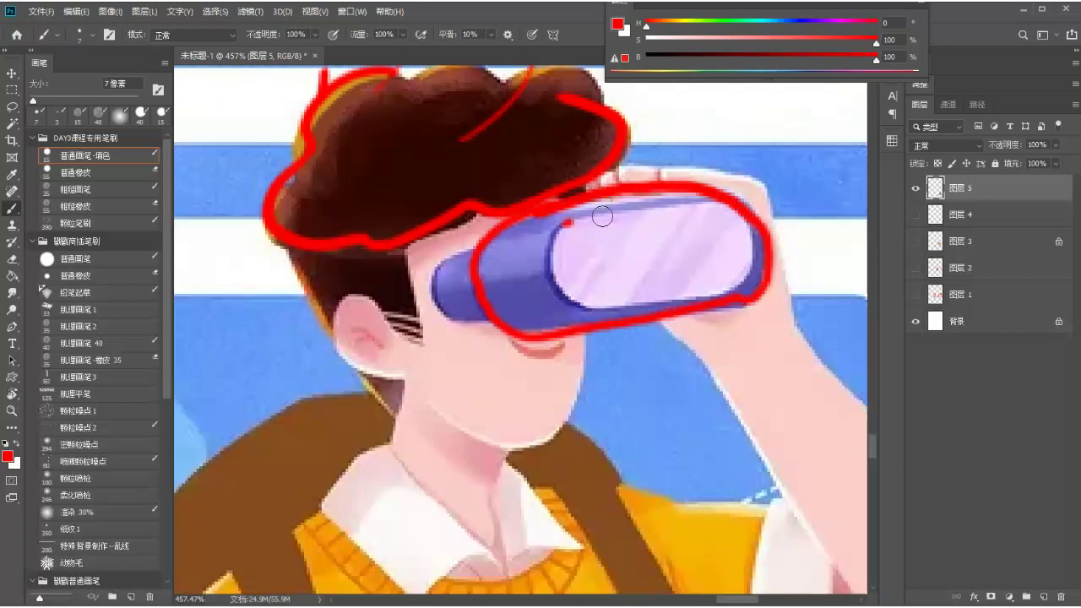
mouse_move(551, 243)
mouse_down()
mouse_move(619, 301)
mouse_move(730, 280)
mouse_move(657, 216)
mouse_up()
key(ctrl+z)
key(ctrl+z)
key(ctrl+z)
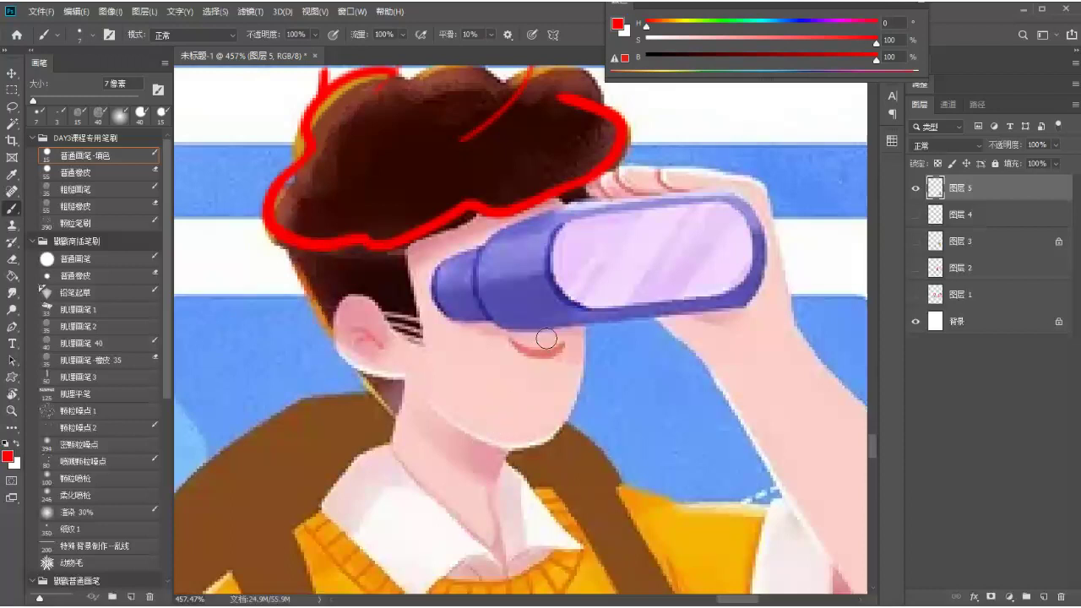
- Sample the hair's dark brown, reduce 图层 5 to 41% opacity and draw a dark outline at the hair's upper left
scroll(538, 324, down, 6)
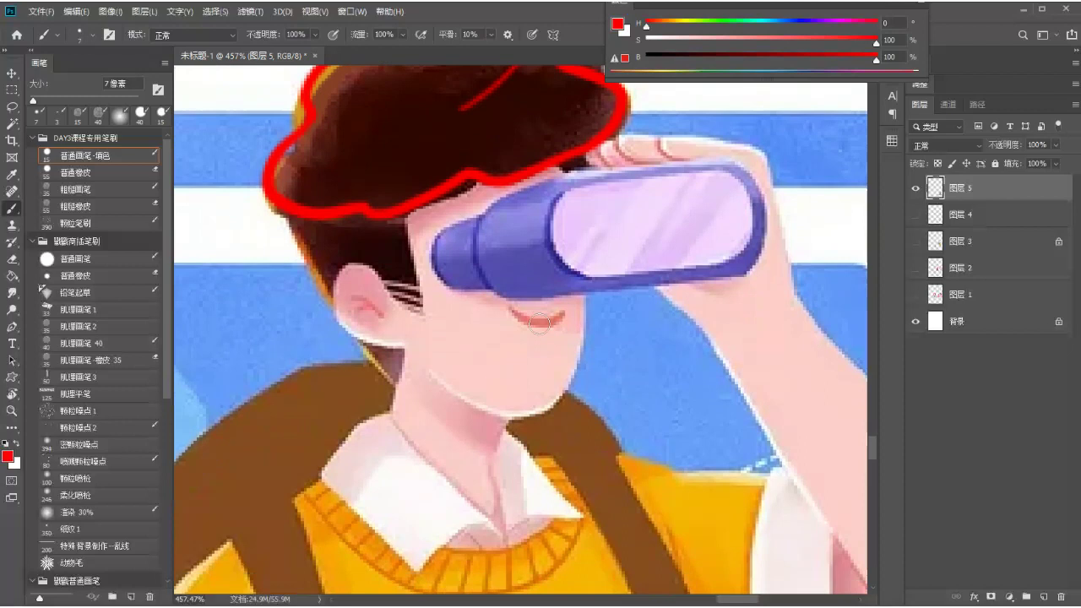
scroll(564, 433, down, 1)
mouse_move(564, 433)
mouse_down()
mouse_move(543, 299)
mouse_move(473, 292)
mouse_move(524, 298)
mouse_up()
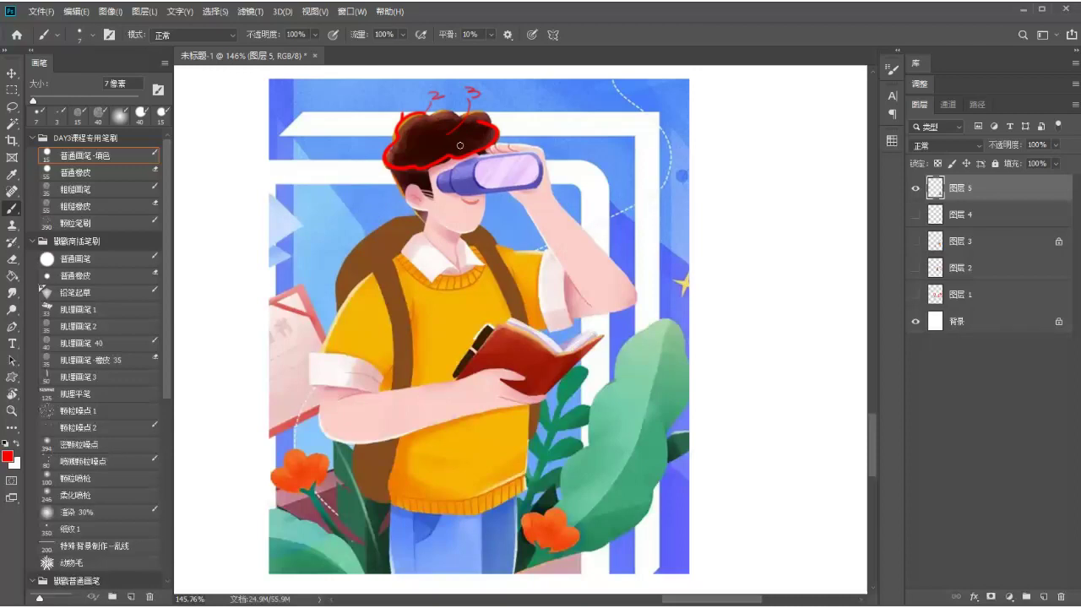
alt+click(416, 155)
drag(390, 165, 404, 176)
click(1056, 144)
drag(1058, 159, 1013, 172)
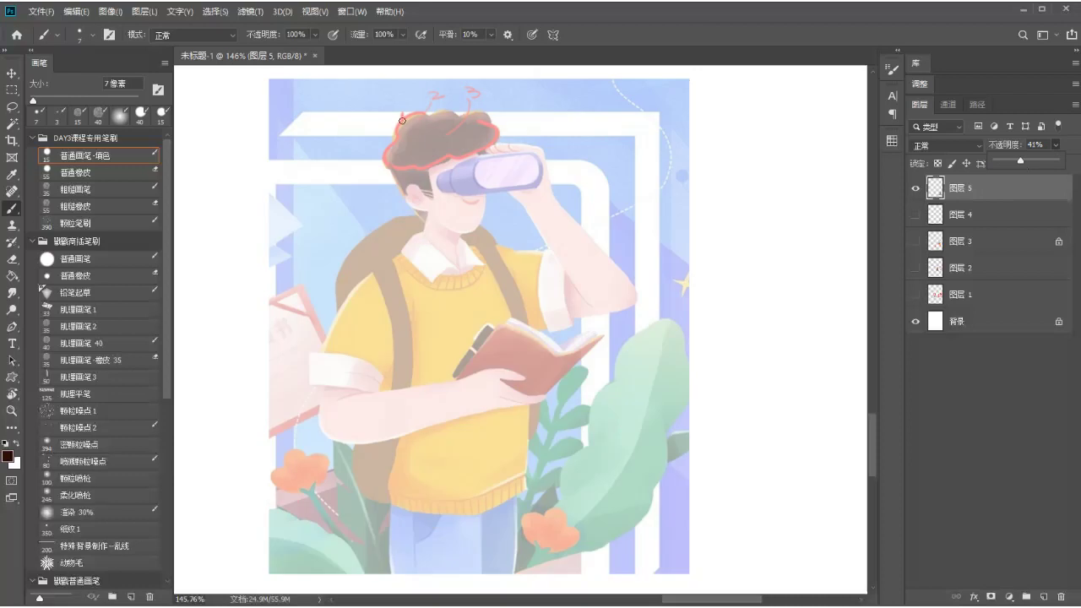
click(433, 113)
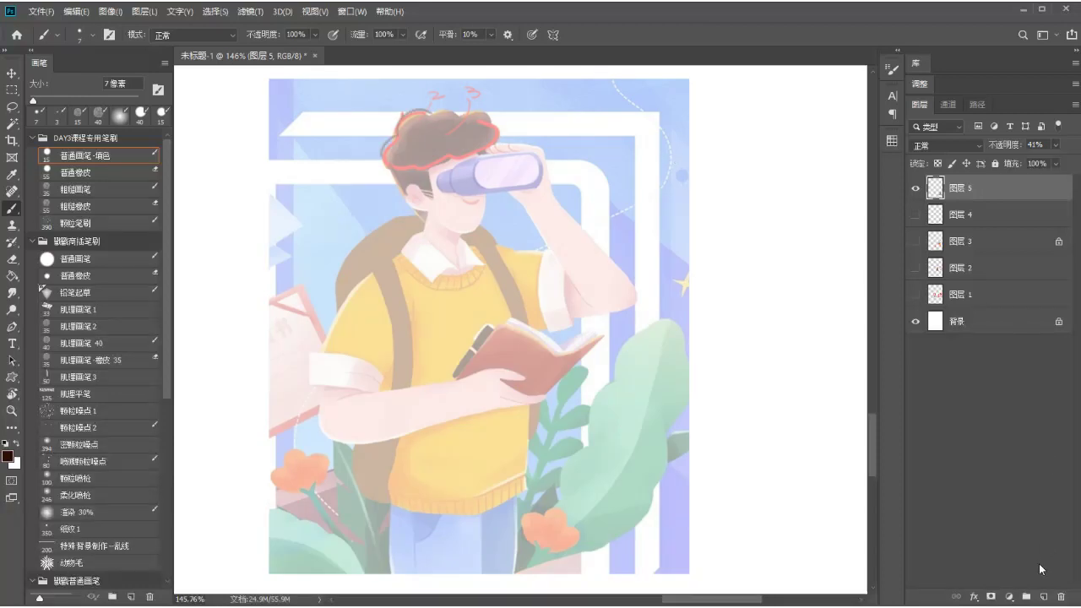
- Trace the outline of the boy's curly hair and sideburn in dark brown on a new layer
click(1043, 598)
mouse_move(432, 108)
mouse_down()
mouse_move(402, 126)
mouse_move(385, 159)
mouse_move(407, 172)
mouse_move(470, 145)
mouse_move(468, 114)
mouse_move(483, 139)
mouse_move(469, 156)
mouse_up()
mouse_move(410, 173)
mouse_down()
mouse_move(398, 196)
mouse_move(434, 189)
mouse_up()
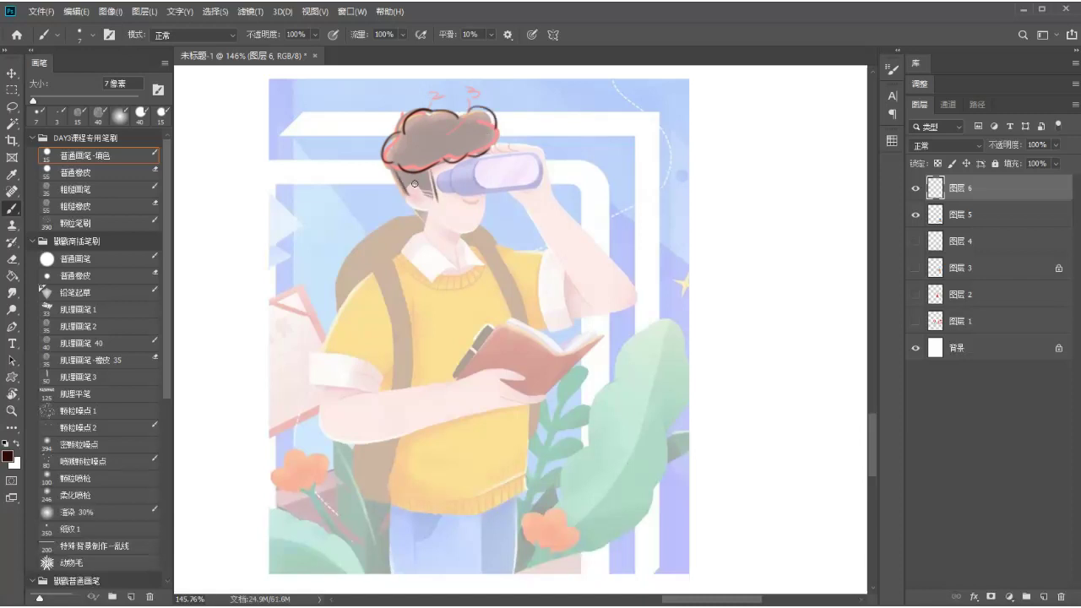
- Hide the tracing layer 图层 6 and restore 图层 5 to 100% opacity
click(914, 188)
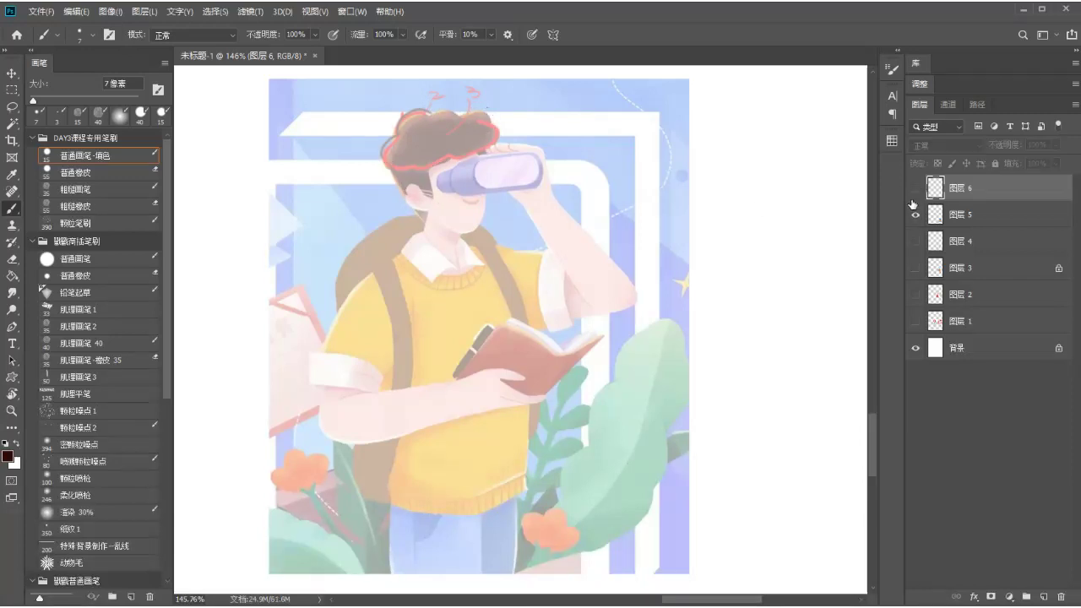
click(979, 218)
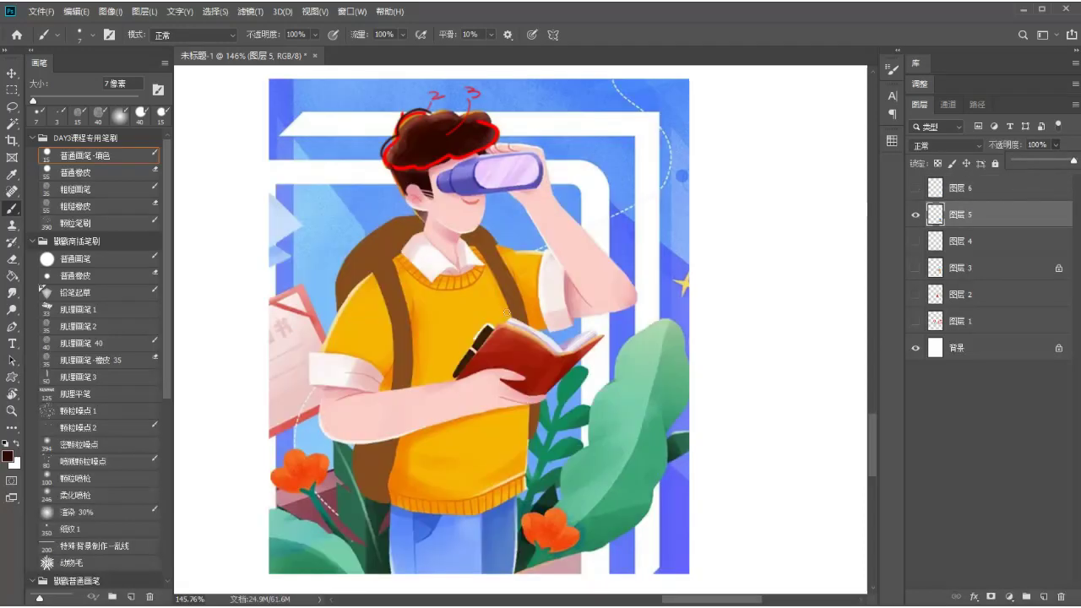
scroll(668, 230, right, 5)
mouse_move(625, 135)
mouse_down()
mouse_move(673, 413)
mouse_move(610, 116)
mouse_up()
key(ctrl+z)
drag(624, 227, 702, 229)
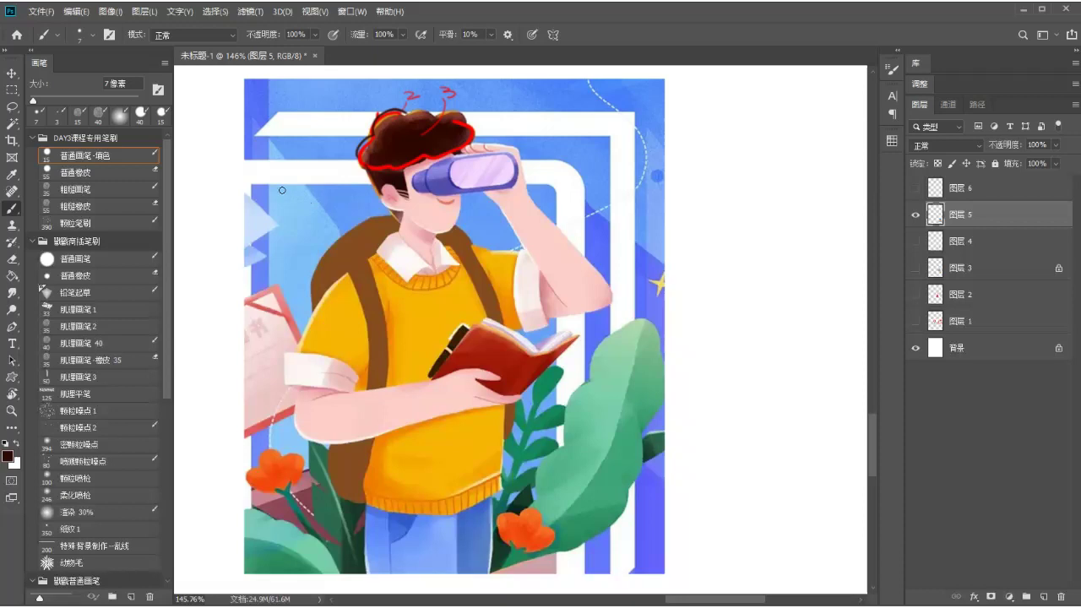
mouse_move(300, 185)
mouse_down()
mouse_move(321, 283)
mouse_move(263, 190)
mouse_up()
key(ctrl+z)
mouse_move(345, 81)
mouse_down()
mouse_move(391, 141)
mouse_move(316, 118)
mouse_up()
key(ctrl+z)
- Switch to the 普通画笔-填色 brush at 15 pixels
click(89, 410)
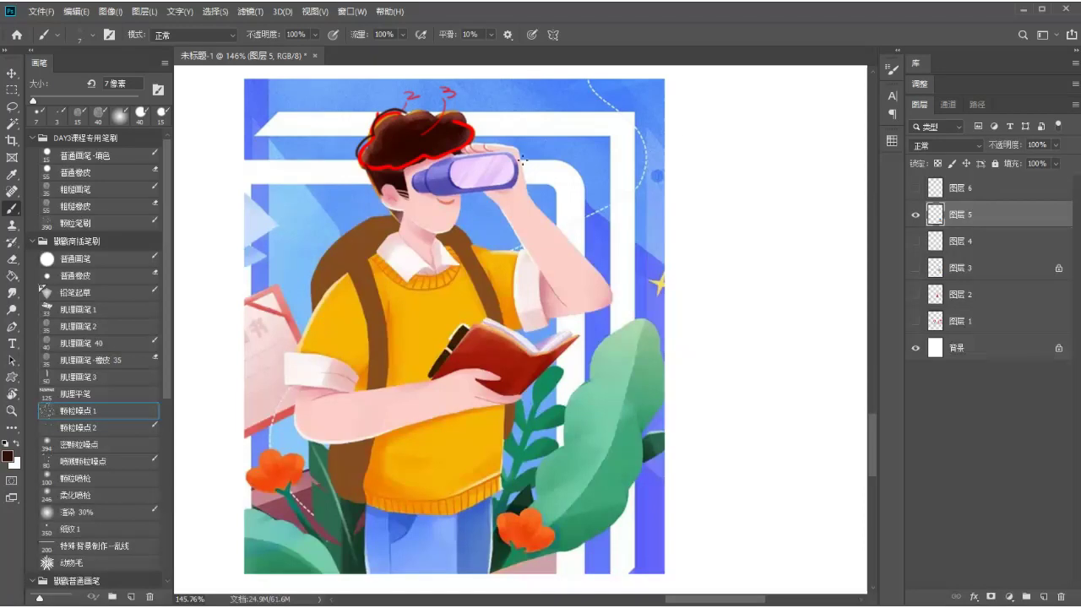
click(129, 158)
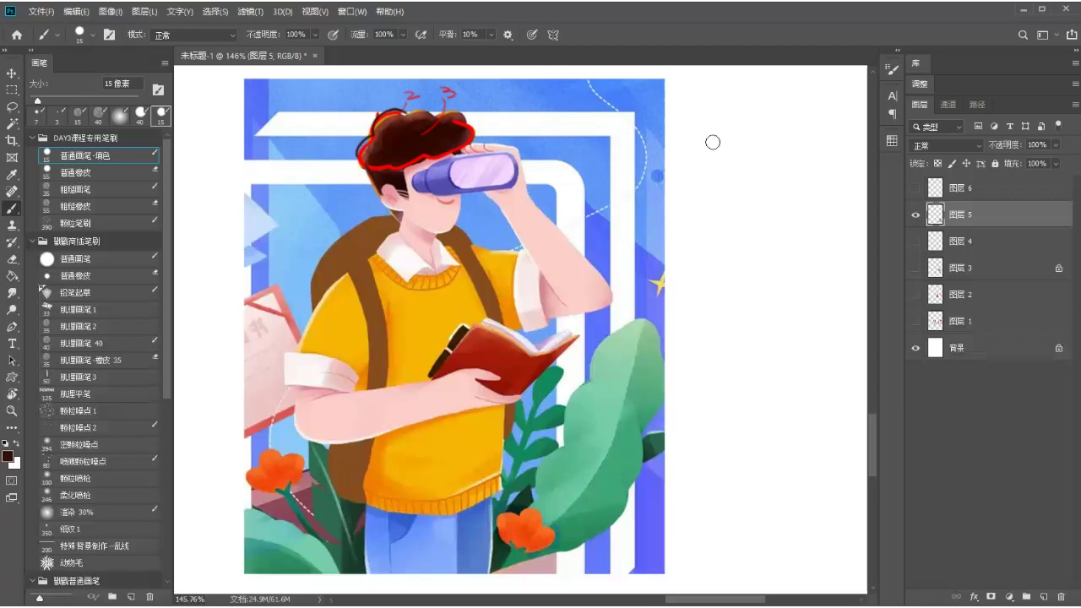
key(space)
drag(719, 159, 693, 196)
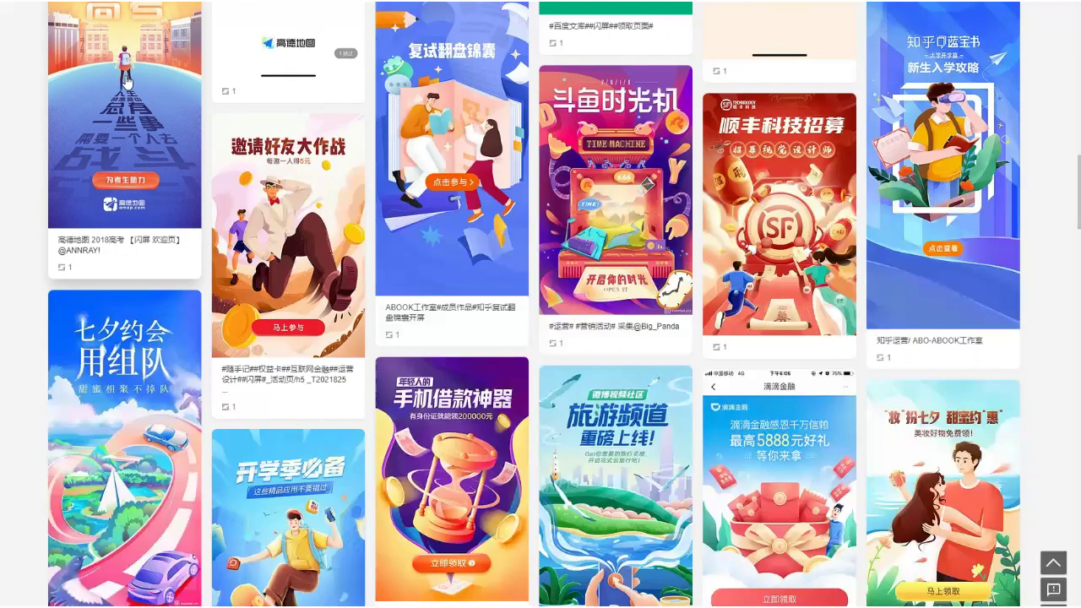
- Examine the 高考 and 邀请好友大作战 posters enlarged on the web reference board
click(127, 83)
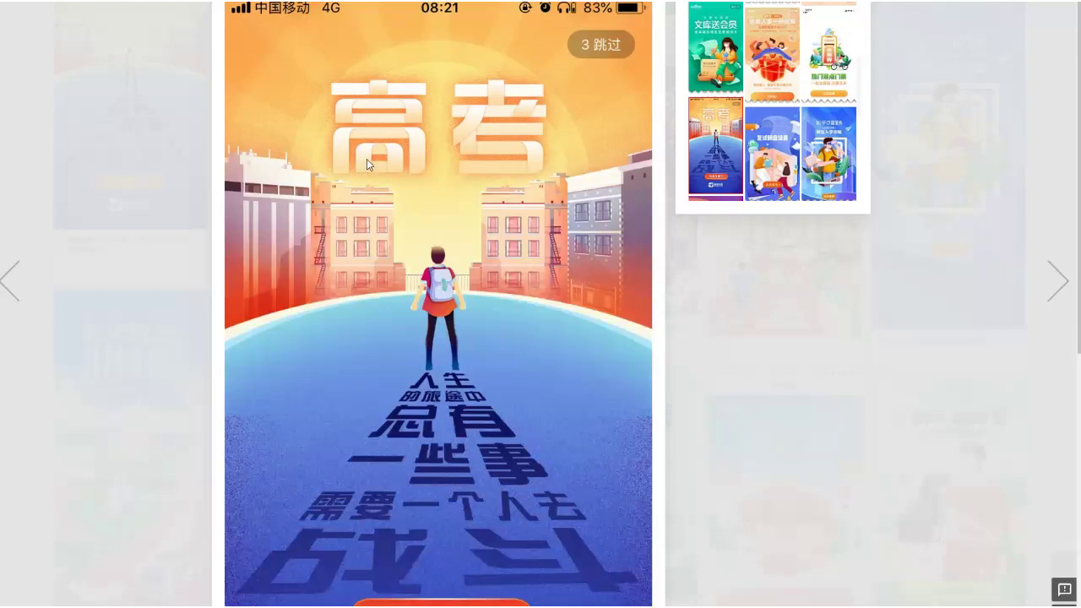
click(23, 139)
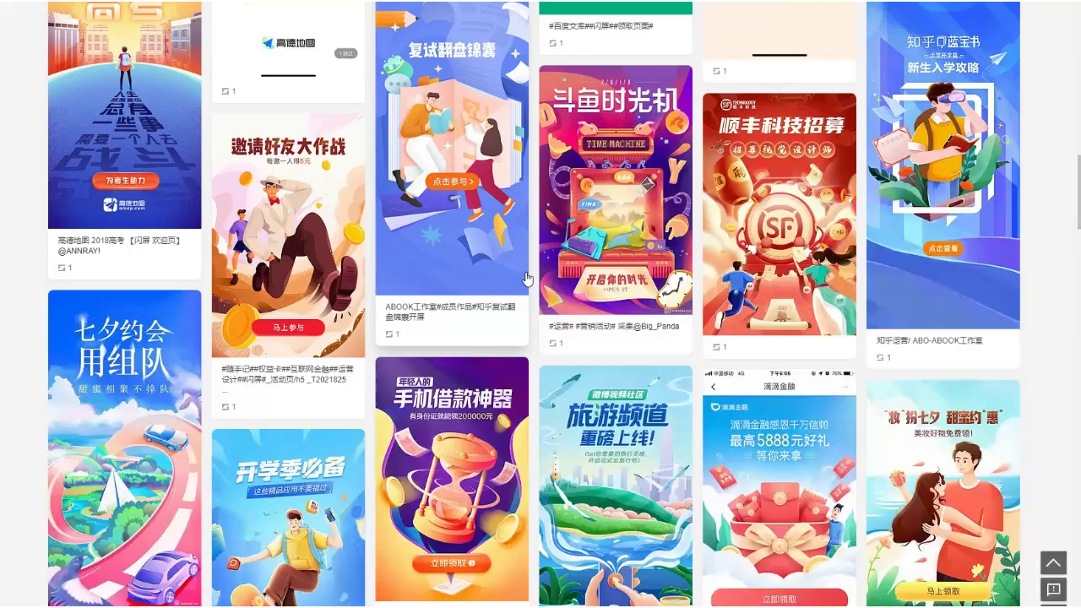
click(279, 253)
scroll(305, 363, down, 3)
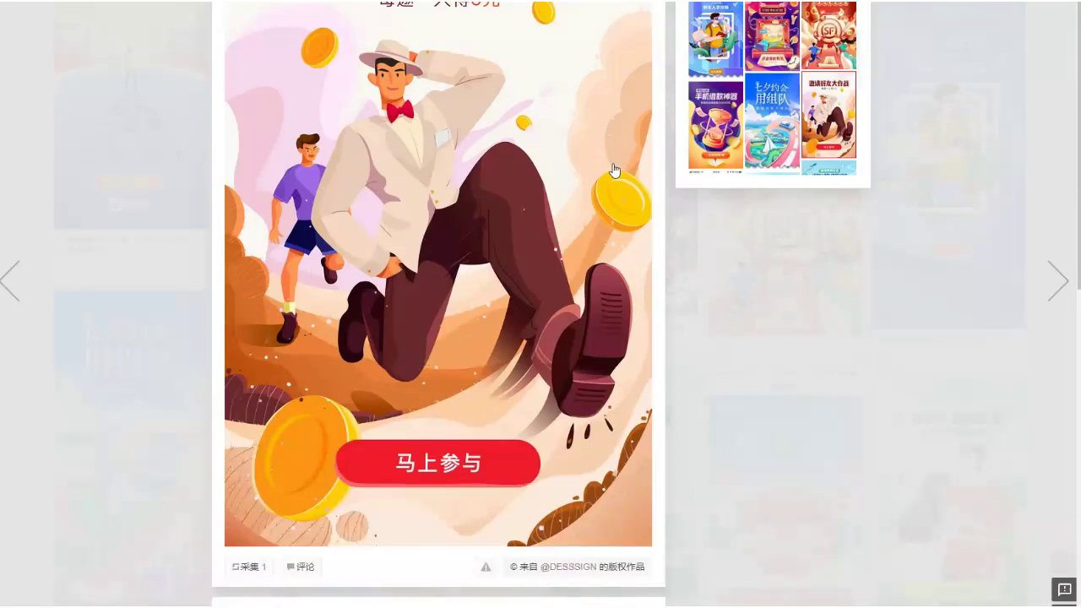
click(29, 172)
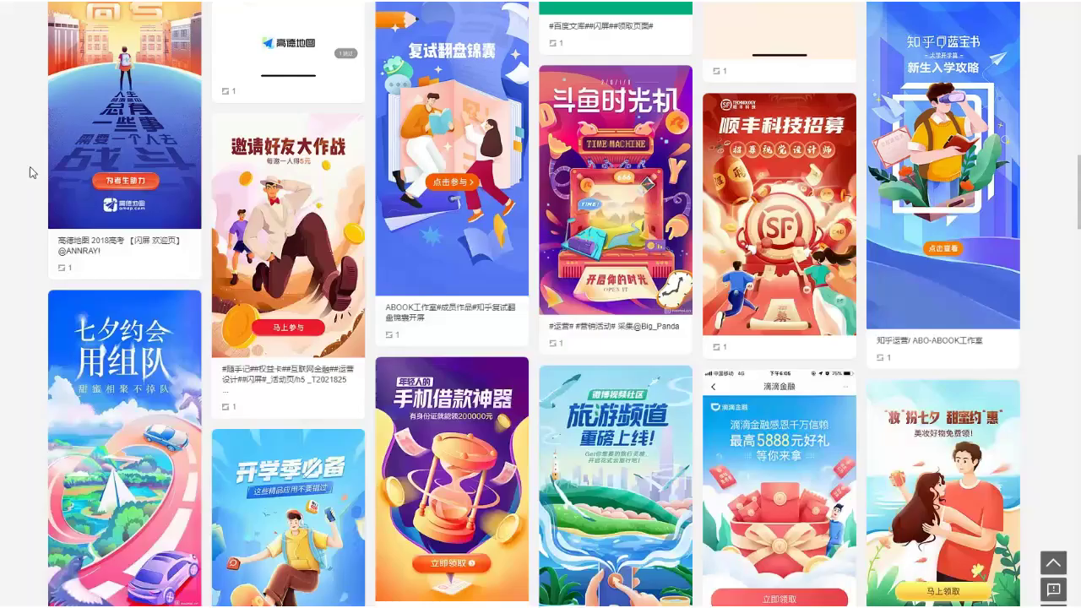
- View the 开学季必备 skateboarder poster and the 战疫情·燃希望 poster enlarged
scroll(277, 349, down, 3)
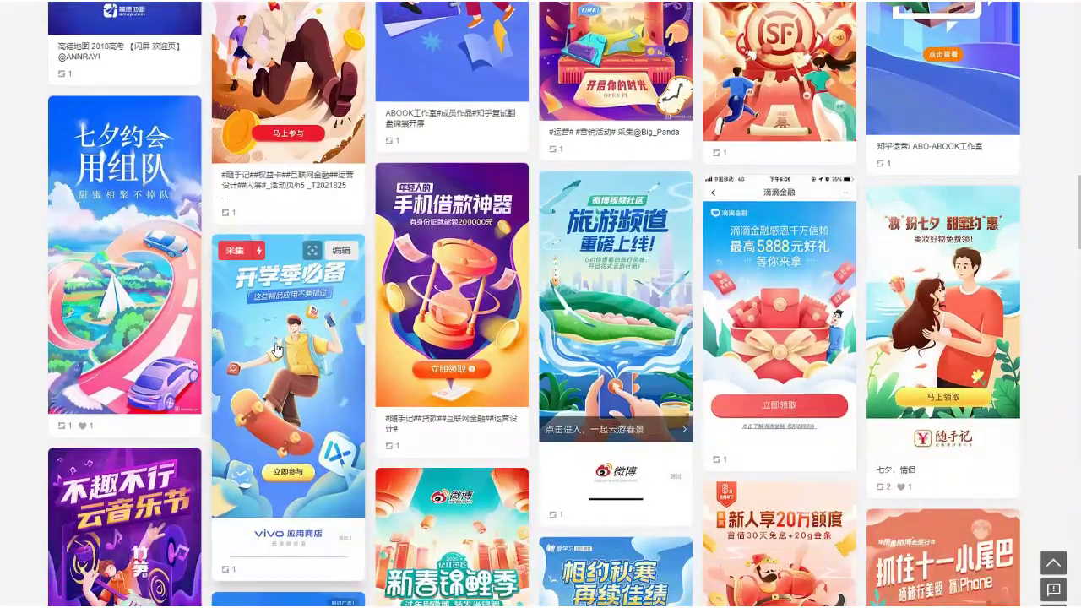
click(276, 348)
click(43, 222)
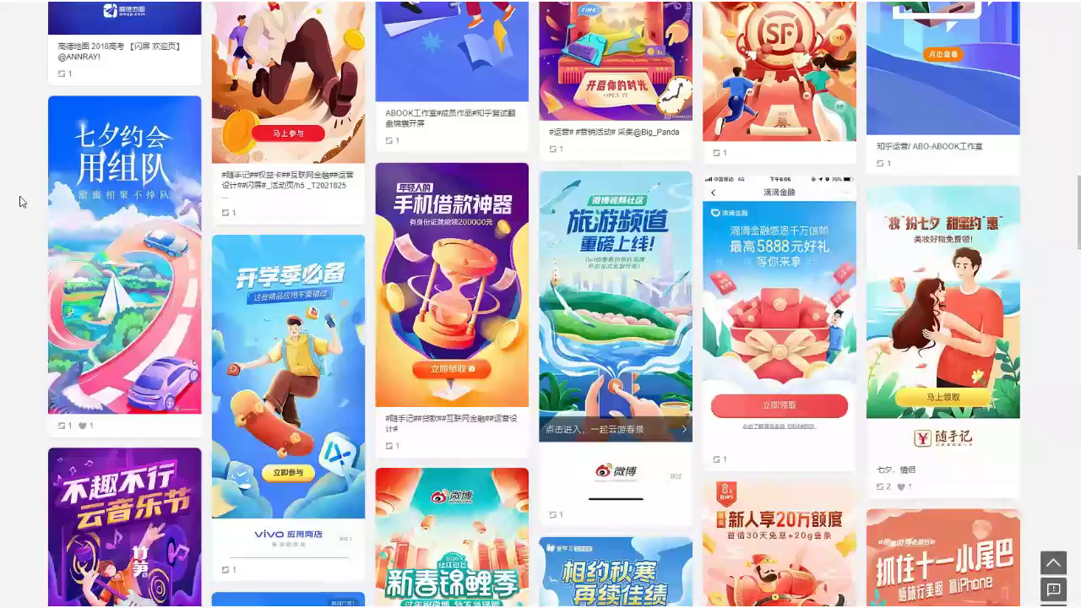
scroll(20, 198, down, 5)
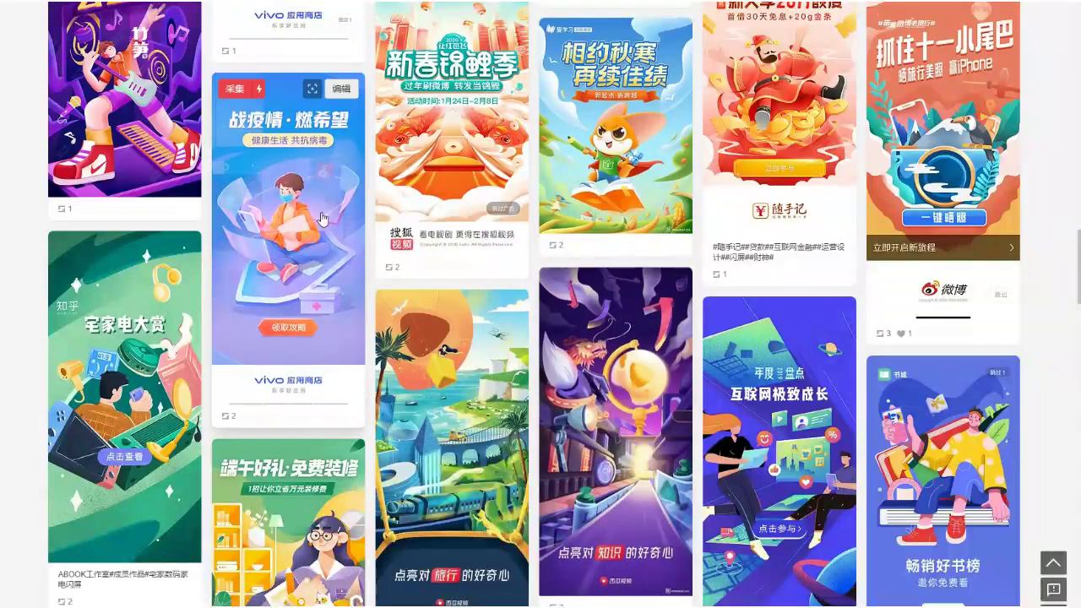
click(328, 243)
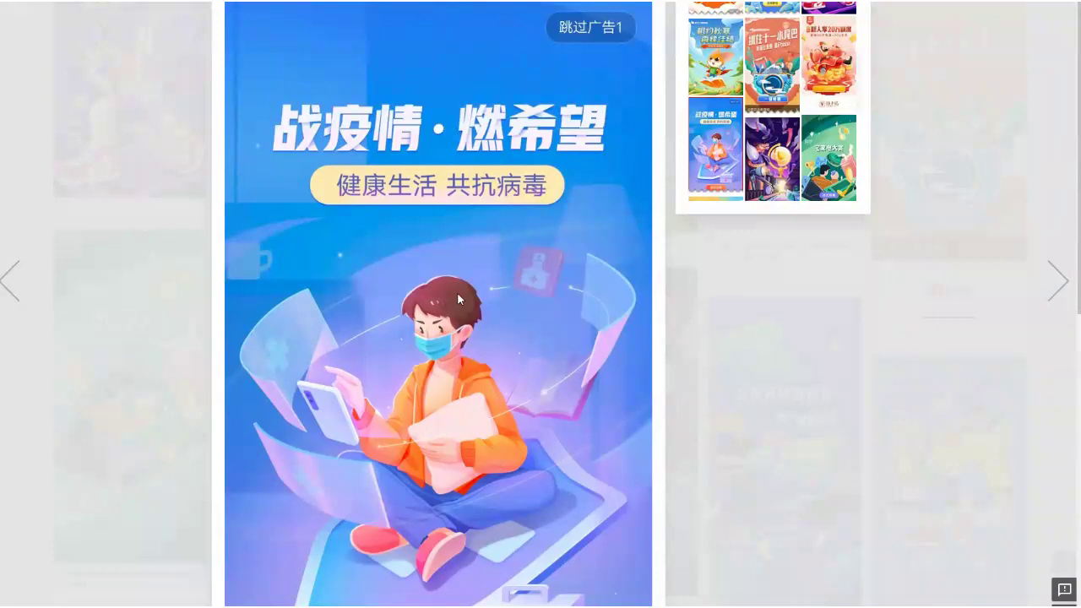
click(37, 377)
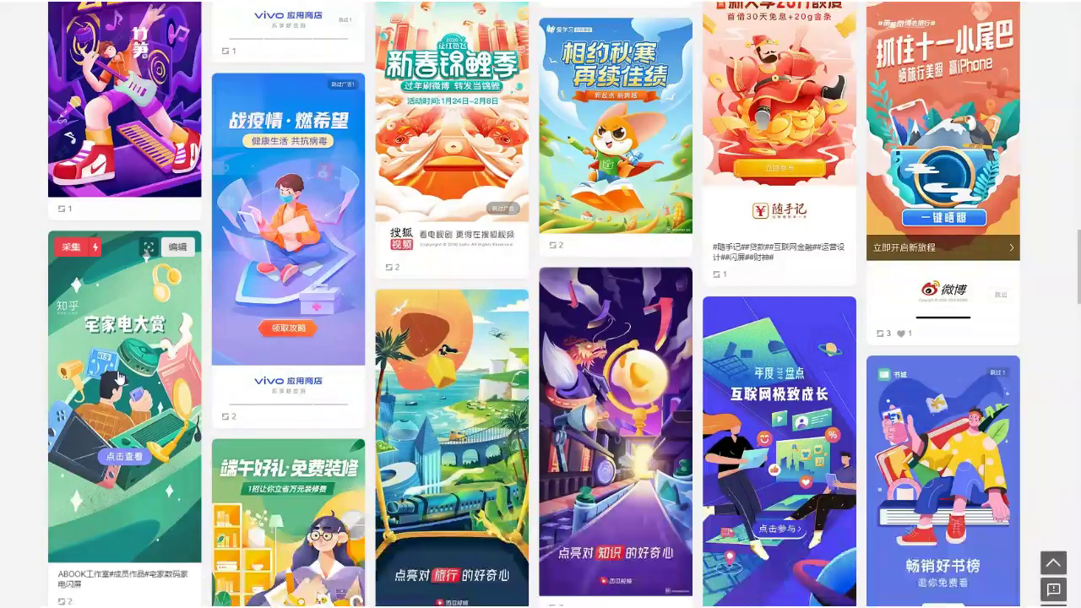
- Re-examine the 战疫情·燃希望 poster of the masked boy after browsing nearby posters
scroll(292, 356, down, 3)
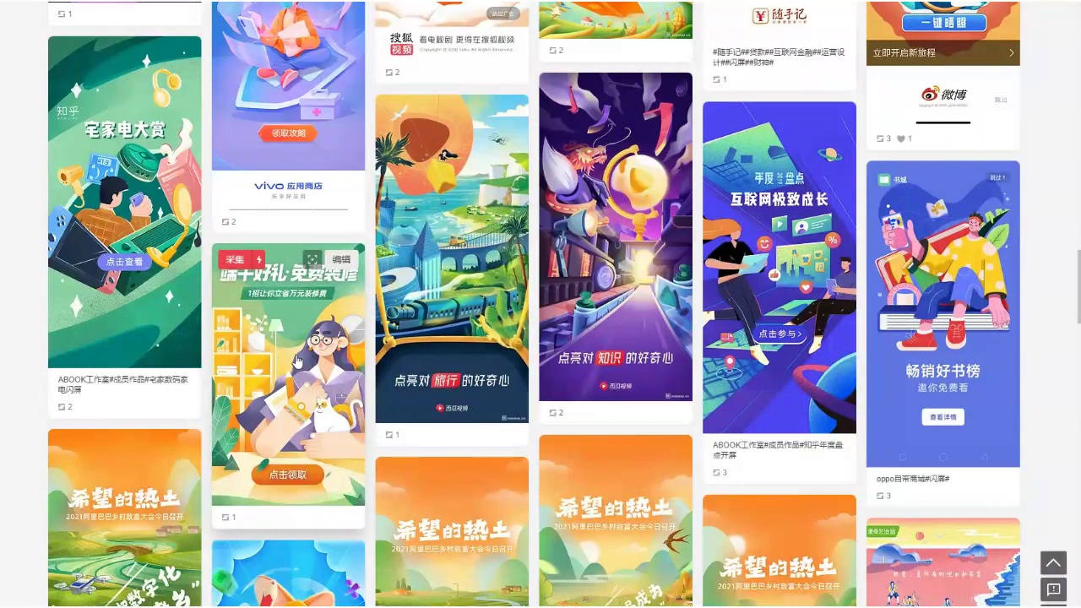
scroll(296, 361, up, 3)
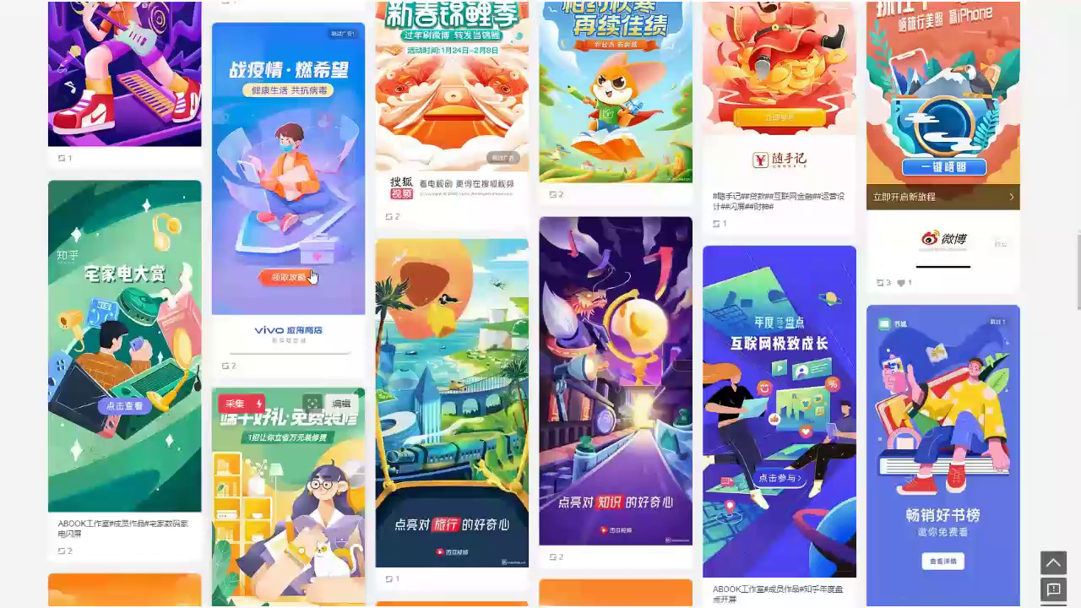
click(329, 211)
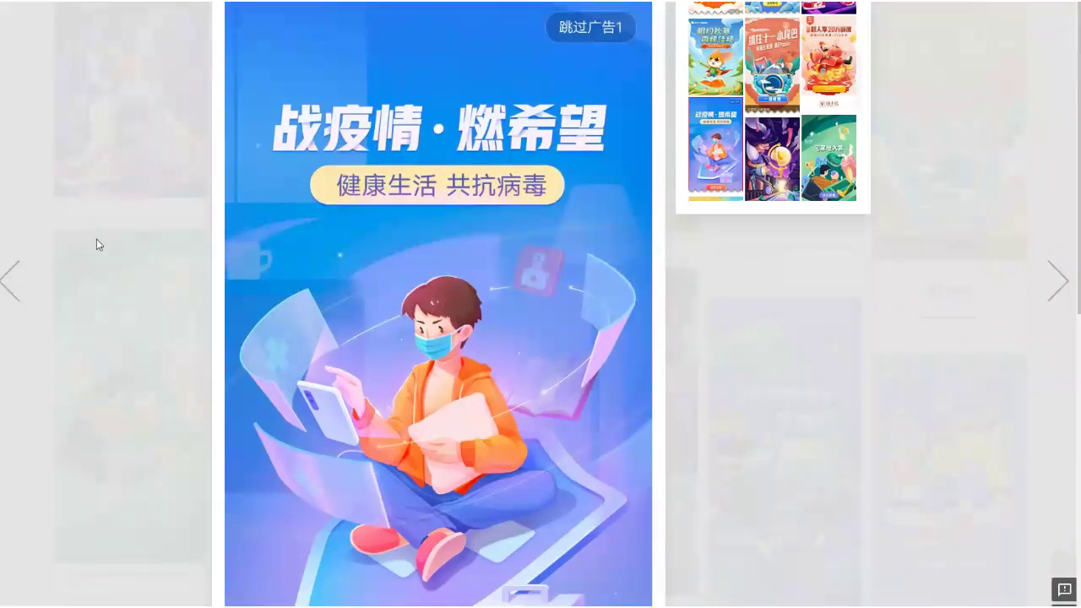
click(34, 154)
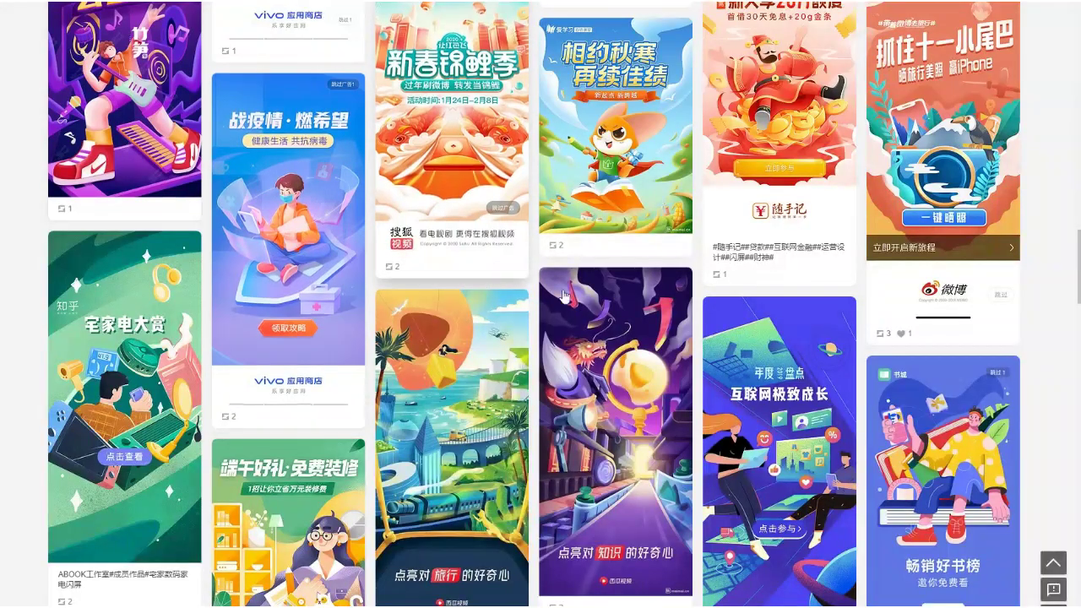
- Open the 旅游频道 poster and copy a screenshot of its green hill and water area
mouse_move(752, 310)
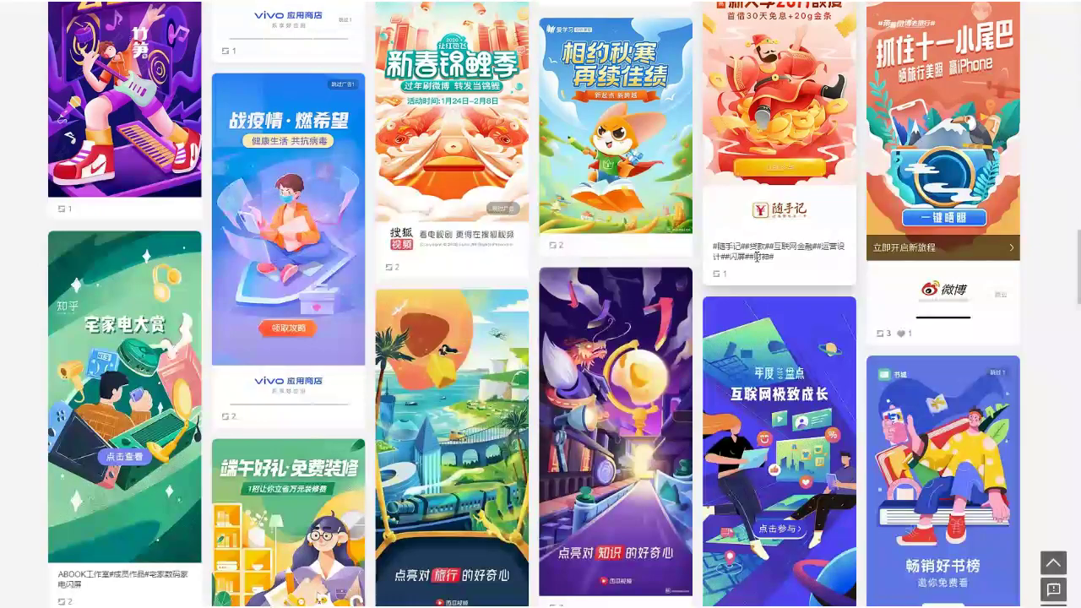
scroll(589, 319, up, 4)
scroll(589, 319, up, 3)
scroll(591, 312, down, 3)
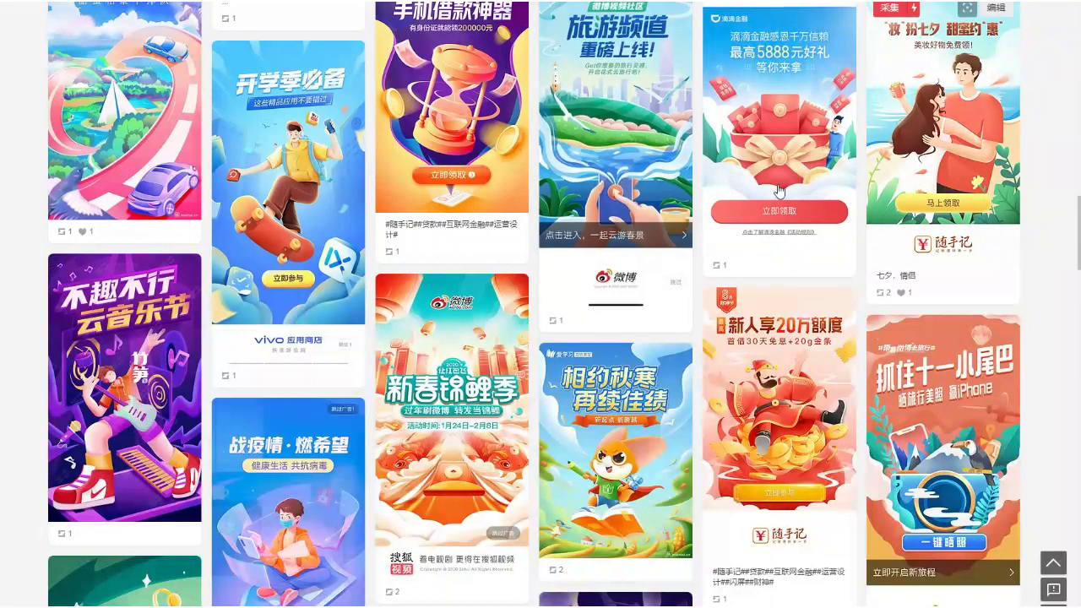
click(599, 185)
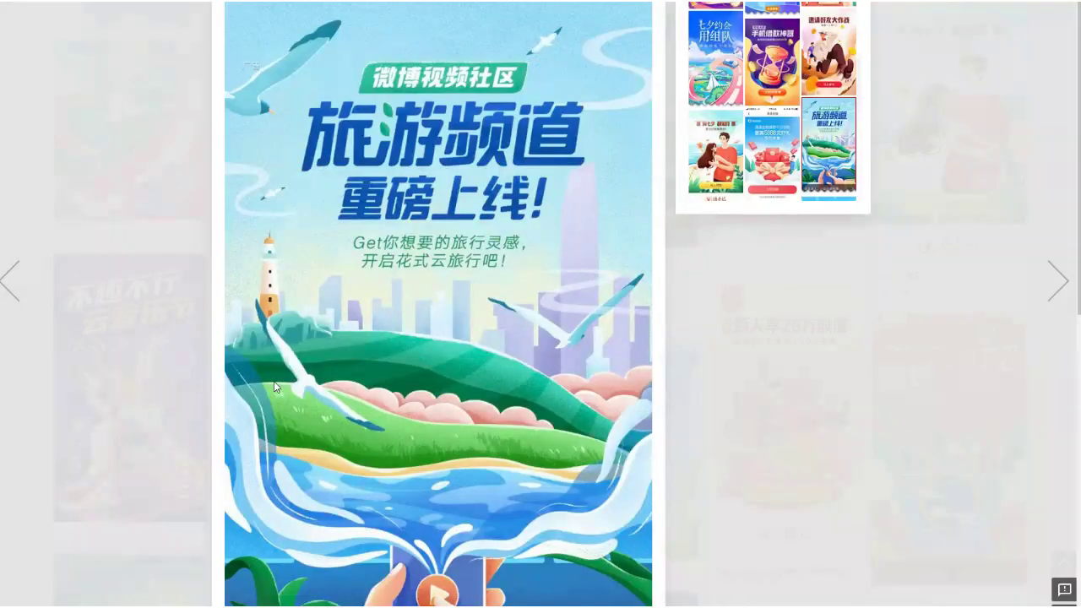
key(alt+a)
drag(232, 366, 637, 522)
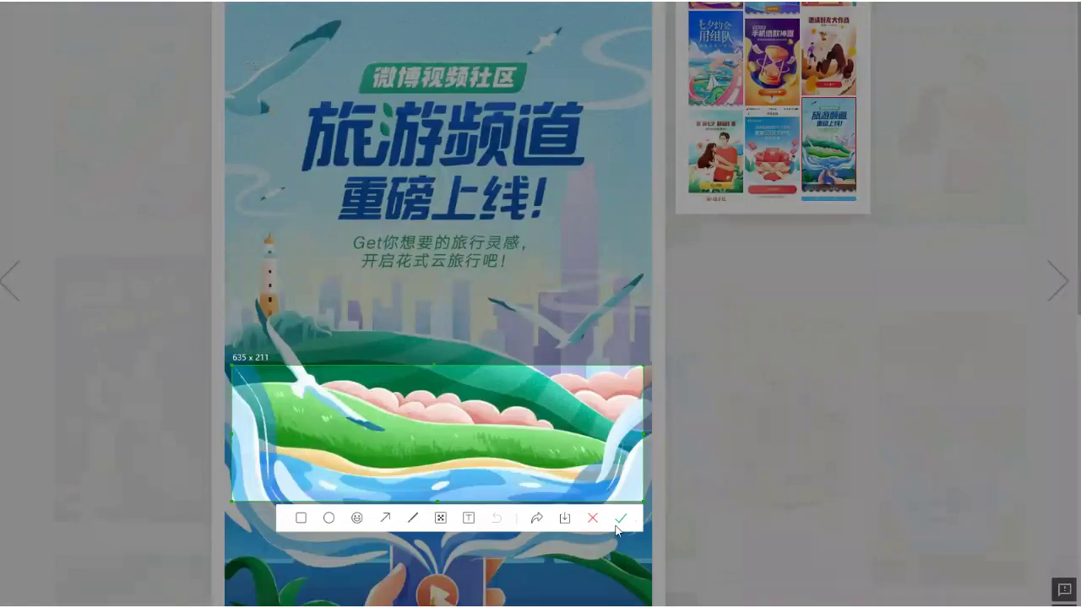
click(621, 518)
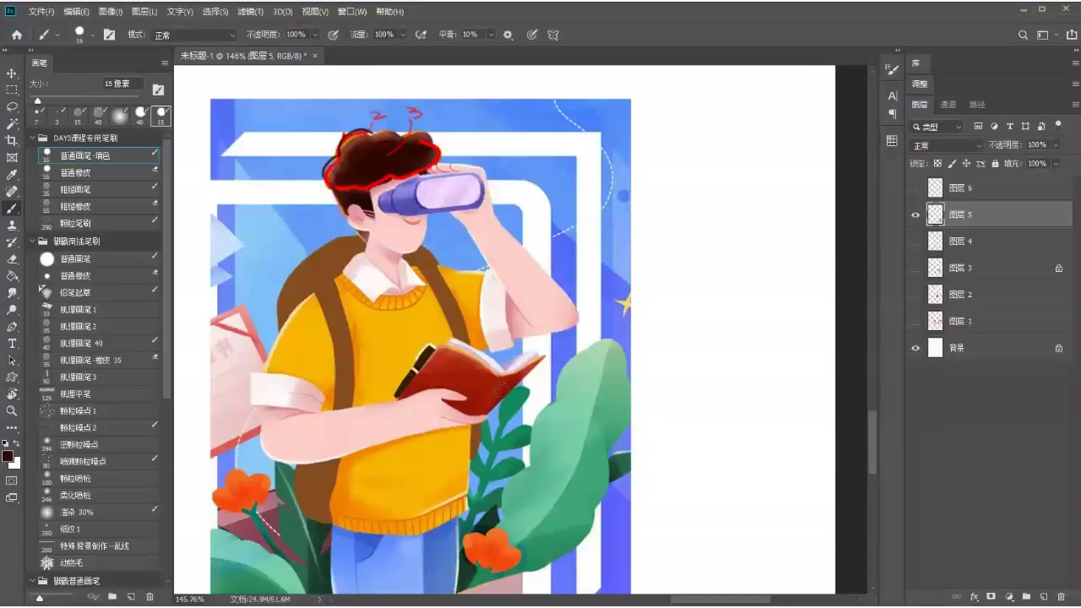
- Switch to Photoshop and paste the captured hill image into the document above the boy illustration
scroll(538, 357, up, 5)
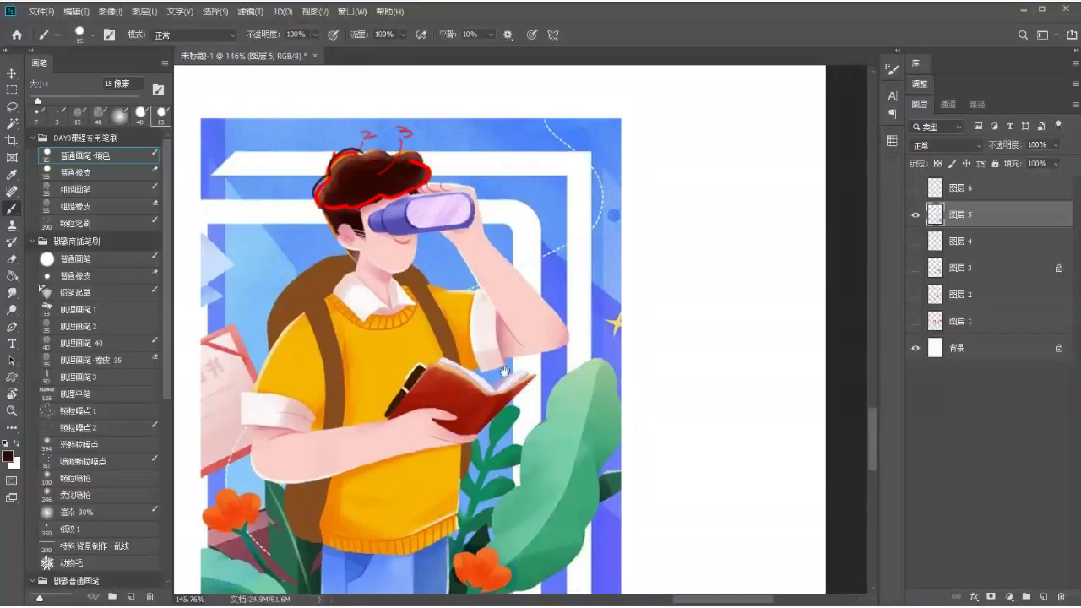
key(ctrl+v)
drag(535, 411, 532, 229)
scroll(530, 227, down, 1)
scroll(529, 226, right, 1)
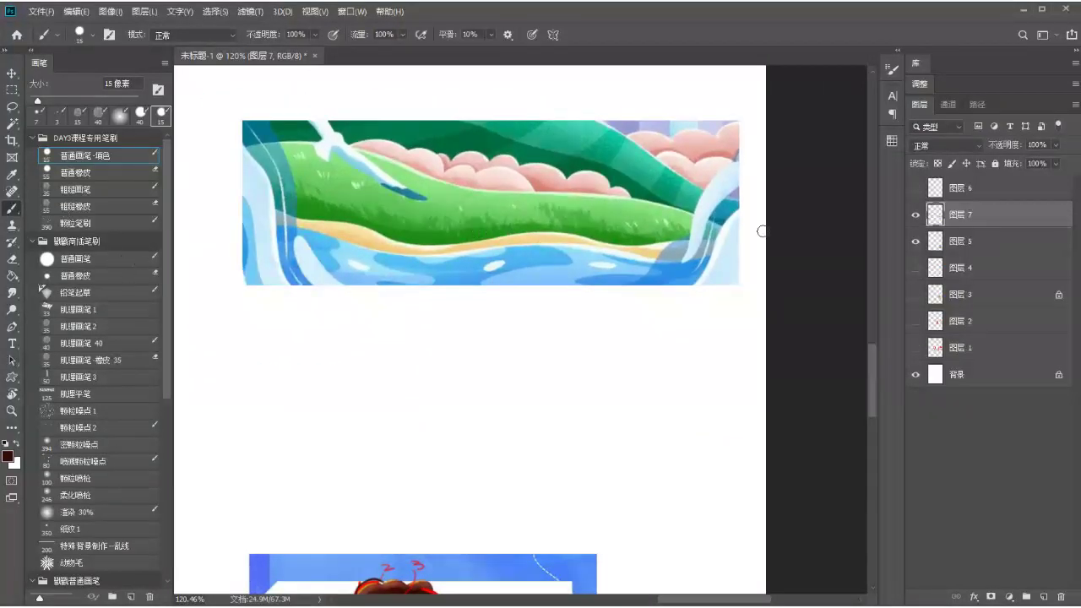
- Paint a solid light-green hill below the reference on a new layer, roughening its upper edge with the 肌理画笔 40 brush
click(1044, 597)
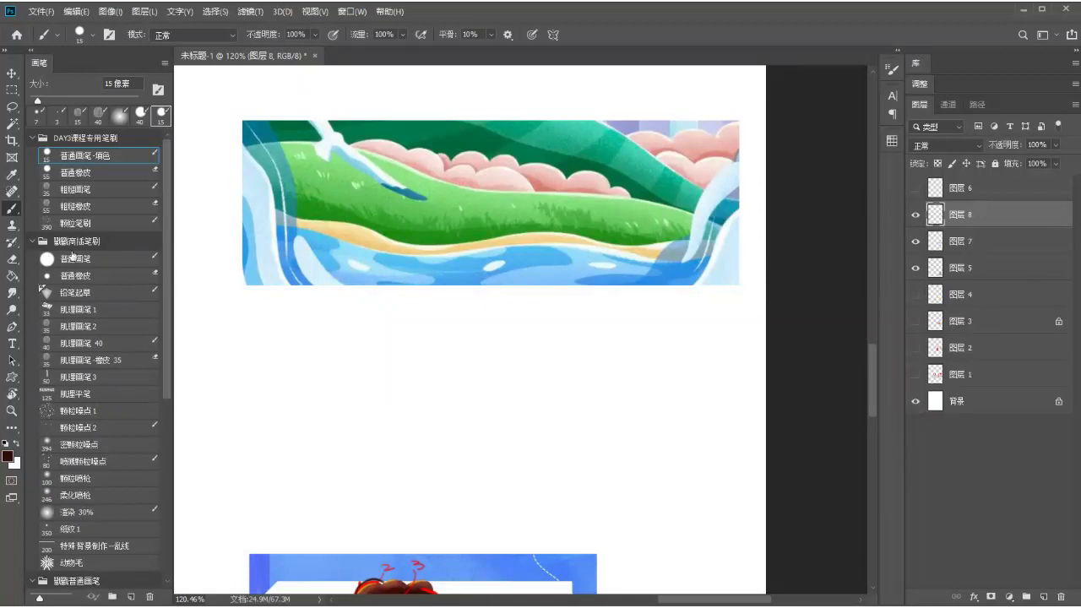
key(bracketright)
key(bracketright)
key(bracketright)
alt+click(405, 235)
mouse_move(233, 349)
mouse_down()
mouse_move(330, 321)
mouse_move(689, 413)
mouse_move(244, 394)
mouse_move(685, 448)
mouse_move(668, 381)
mouse_move(353, 338)
mouse_move(261, 349)
mouse_move(425, 357)
mouse_move(241, 349)
mouse_move(237, 361)
mouse_move(265, 374)
mouse_move(639, 391)
mouse_move(705, 416)
mouse_move(478, 403)
mouse_move(289, 372)
mouse_move(611, 393)
mouse_move(321, 396)
mouse_move(332, 415)
mouse_move(350, 386)
mouse_move(451, 410)
mouse_move(663, 425)
mouse_move(582, 420)
mouse_up()
click(108, 347)
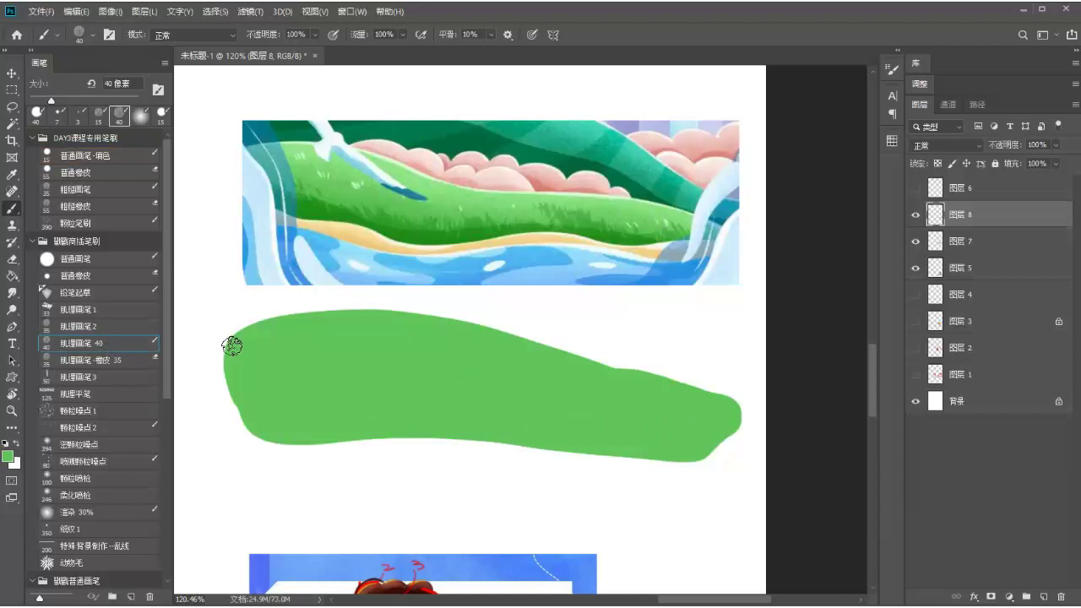
drag(539, 356, 655, 385)
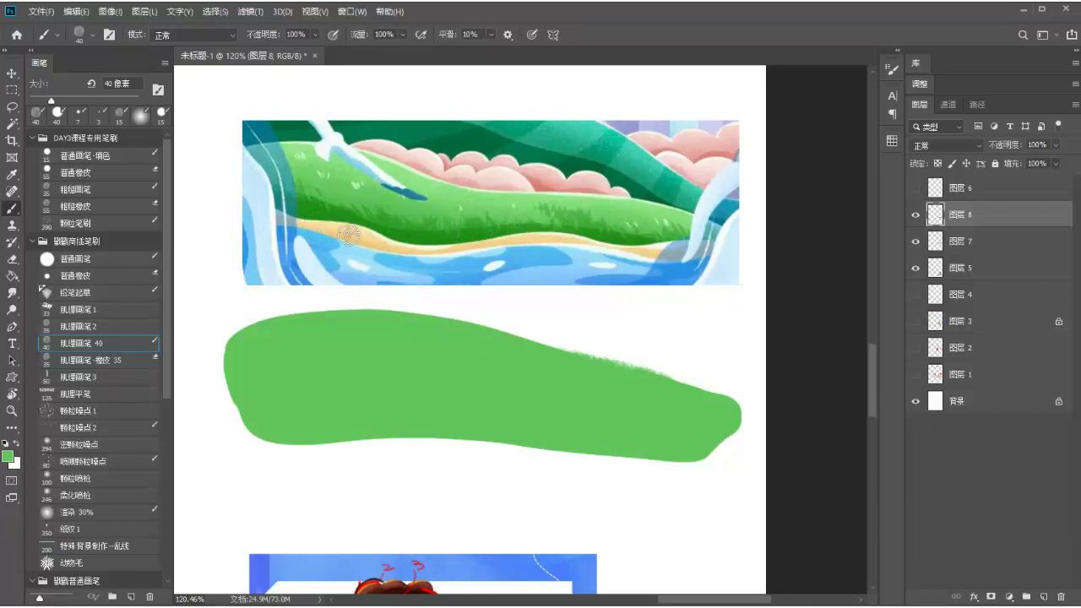
- Add a layer clipped to the hill and paint textured dark-green shading along its lower edge with the sampled colour
click(1044, 599)
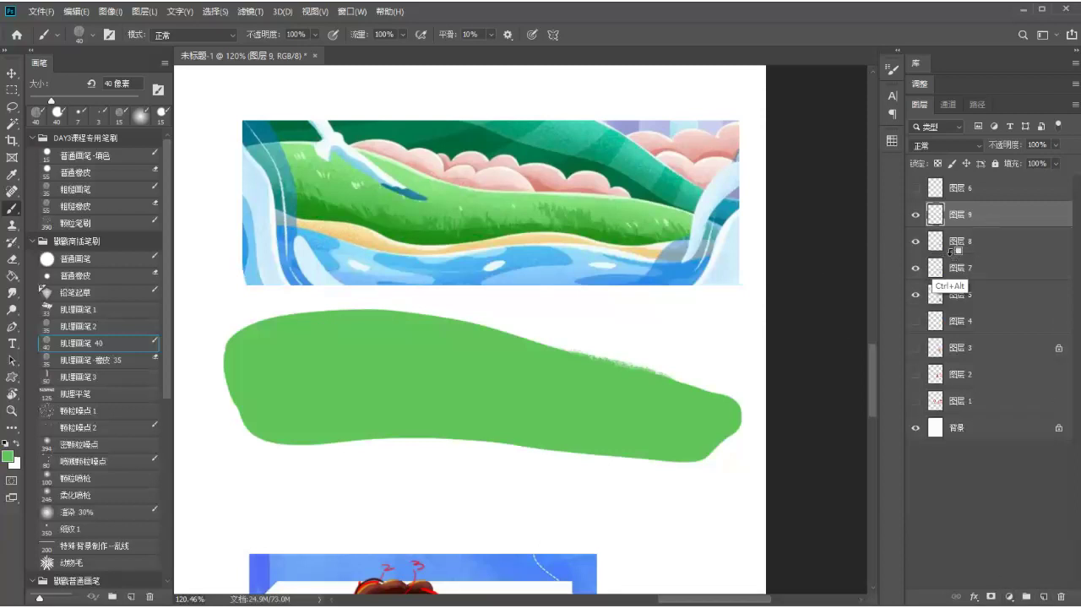
alt+click(985, 229)
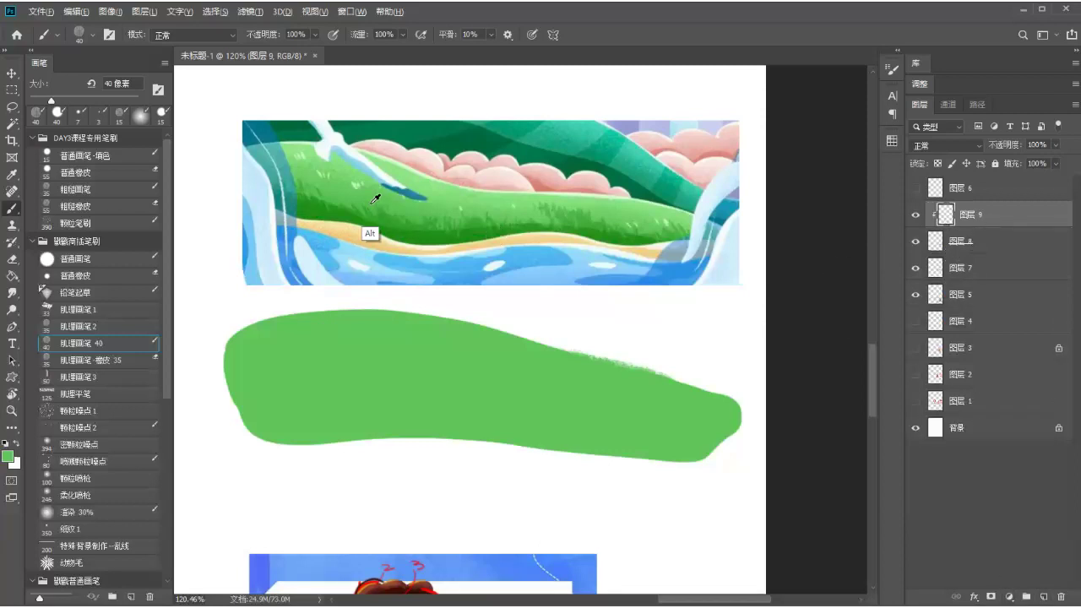
alt+click(328, 246)
mouse_move(237, 403)
mouse_down()
mouse_move(306, 440)
mouse_move(219, 394)
mouse_move(324, 439)
mouse_move(312, 440)
mouse_move(529, 439)
mouse_move(595, 465)
mouse_move(553, 438)
mouse_move(723, 464)
mouse_move(552, 442)
mouse_move(730, 446)
mouse_move(573, 449)
mouse_move(707, 437)
mouse_move(707, 448)
mouse_move(496, 428)
mouse_move(295, 454)
mouse_up()
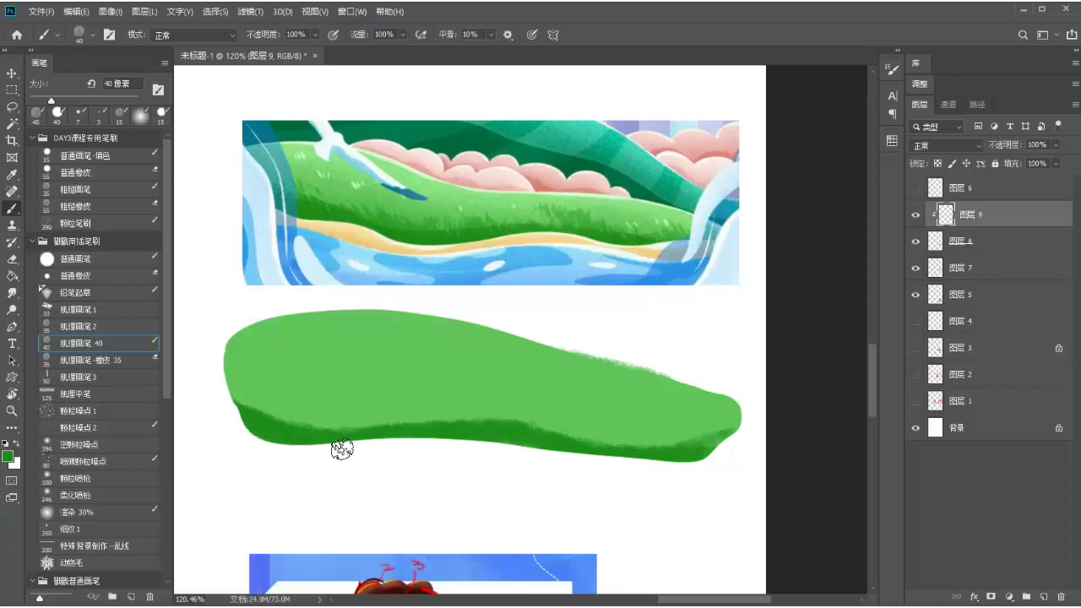
key(bracketleft)
key(bracketleft)
mouse_move(608, 459)
mouse_down()
mouse_move(548, 437)
mouse_move(662, 456)
mouse_move(724, 441)
mouse_move(644, 468)
mouse_up()
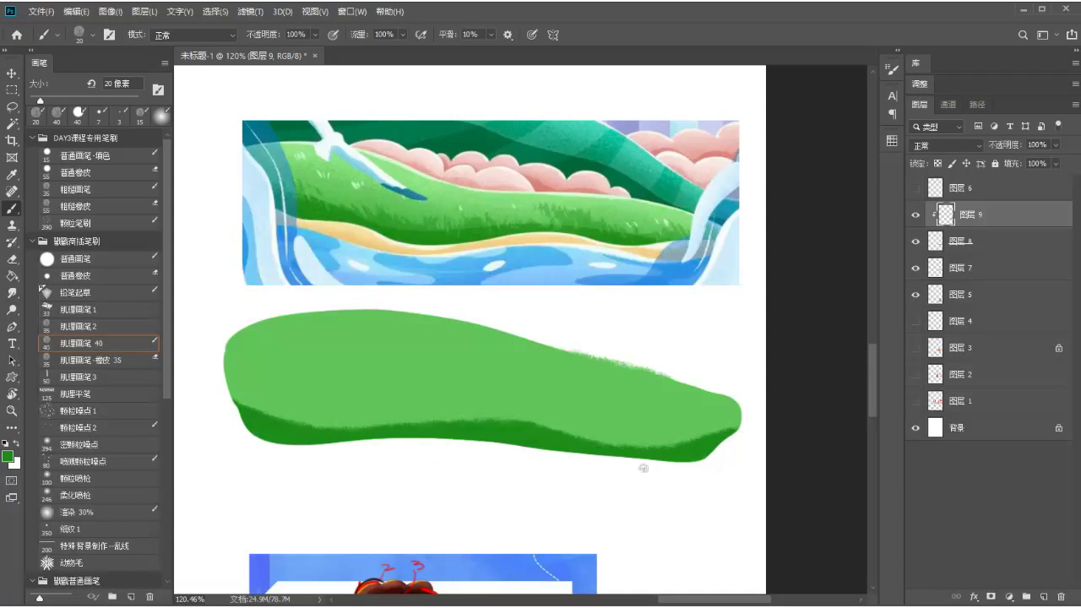
- On another clipped layer, paint grass tufts above the hill's dark lower edge in a sampled mid green with a 9-pixel brush
click(1045, 597)
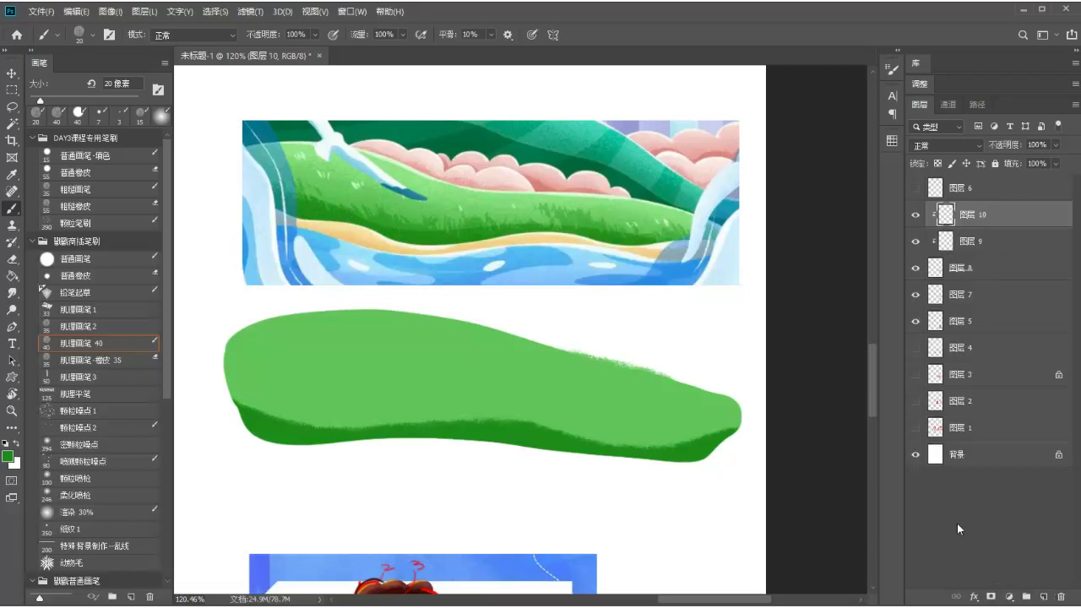
alt+click(385, 220)
mouse_move(257, 396)
mouse_down()
mouse_move(245, 387)
mouse_move(277, 412)
mouse_move(267, 412)
mouse_up()
key(bracketleft)
key(bracketleft)
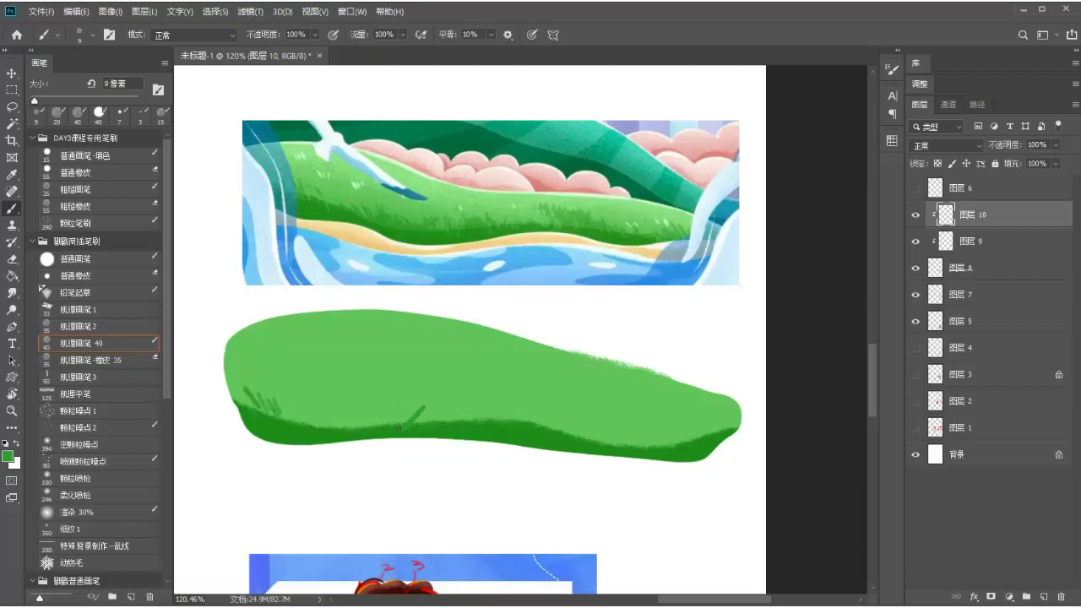
drag(397, 417, 398, 397)
drag(520, 402, 519, 387)
mouse_move(527, 403)
mouse_down()
mouse_move(525, 388)
mouse_move(540, 398)
mouse_up()
mouse_move(549, 424)
mouse_down()
mouse_move(551, 405)
mouse_move(573, 395)
mouse_up()
drag(562, 410, 559, 394)
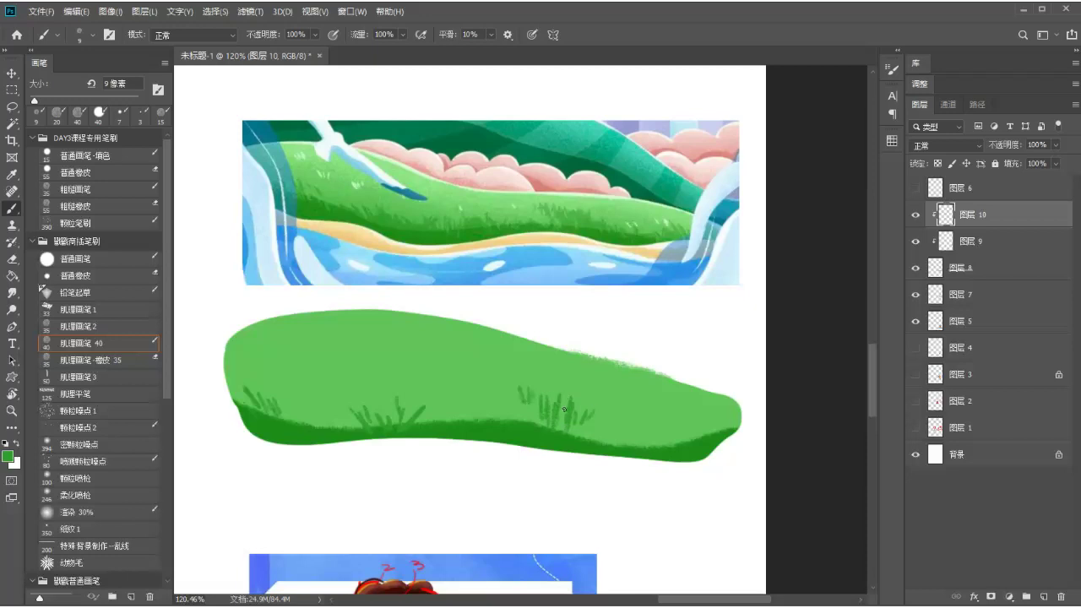
drag(586, 435, 594, 414)
drag(635, 445, 635, 421)
mouse_move(642, 445)
mouse_down()
mouse_move(642, 433)
mouse_move(684, 420)
mouse_up()
drag(696, 439, 706, 407)
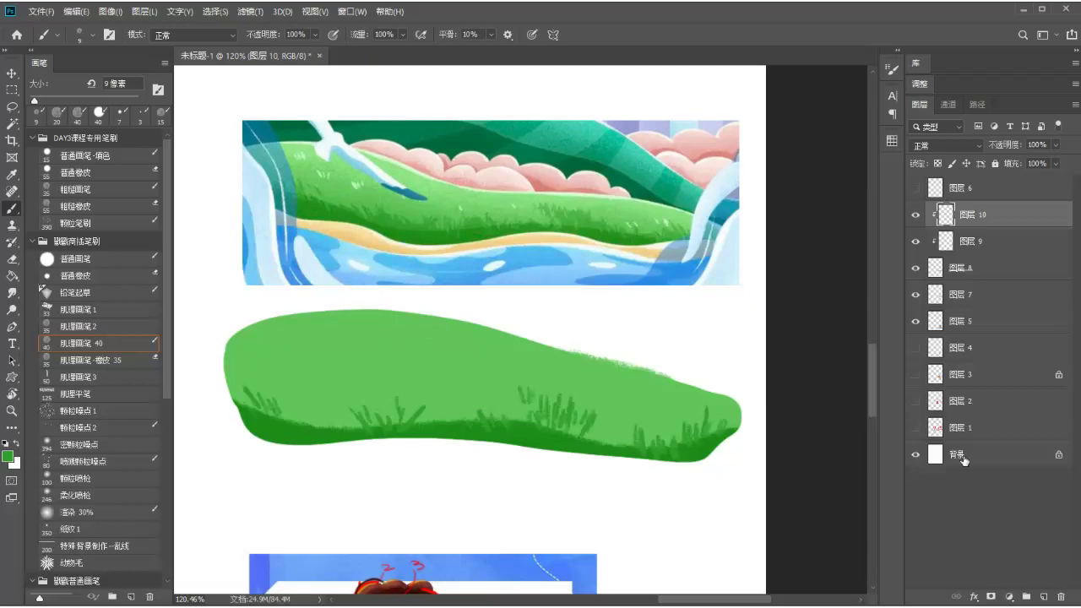
- On a new clipped layer, paint small clusters of pale-green grass blades across the hill's upper area with the sampled highlight colour
click(1044, 596)
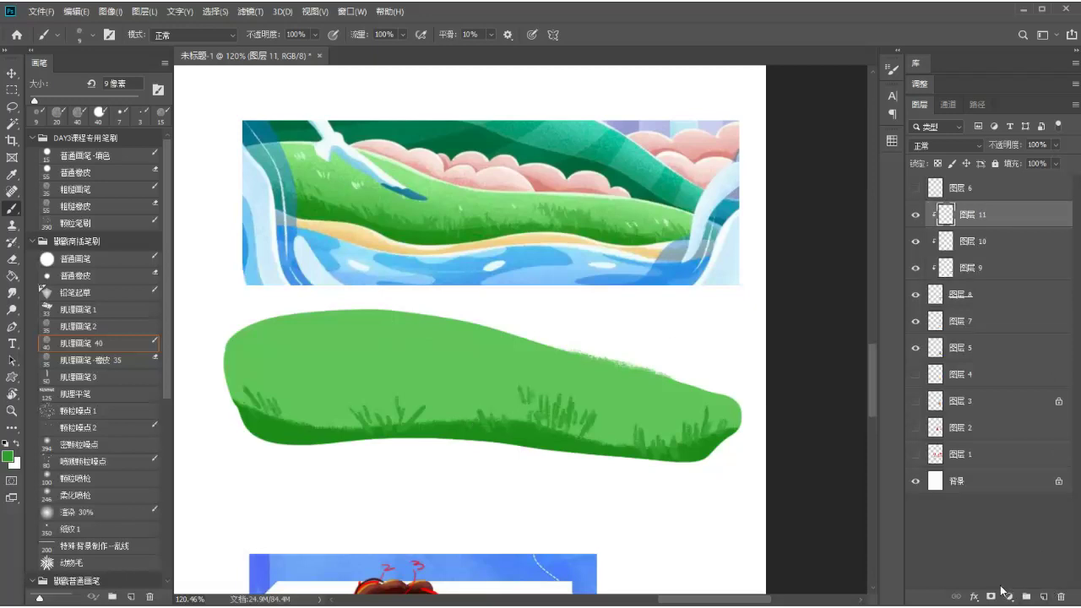
key(alt)
alt+click(354, 185)
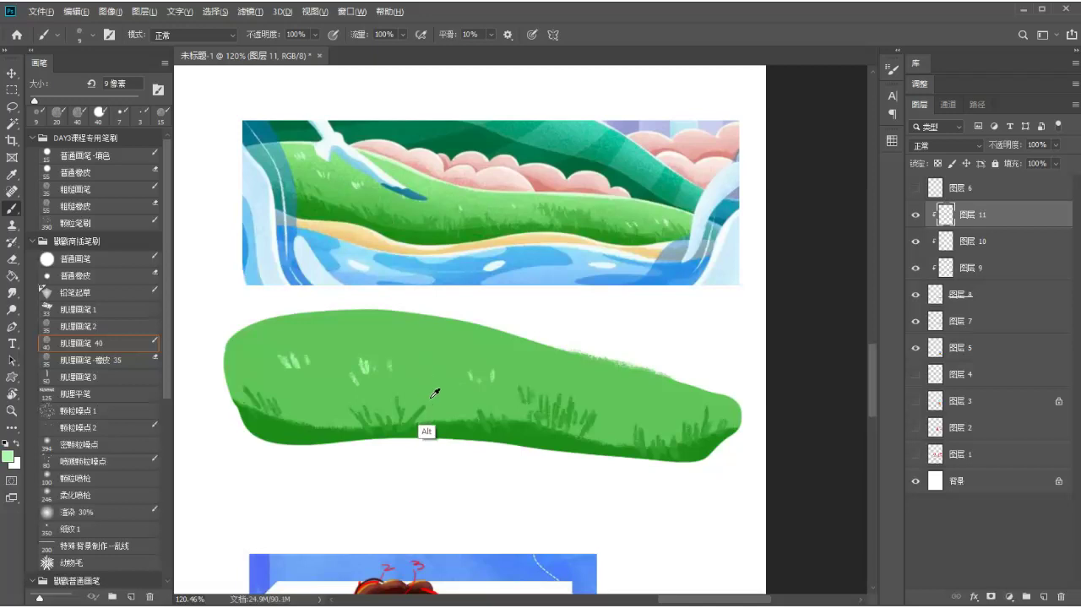
- Return to layer 图层 10 and add more mid-green grass tufts along the hill's dark lower edge, sampling the existing shading colour
key(alt+bracketleft)
alt+click(415, 422)
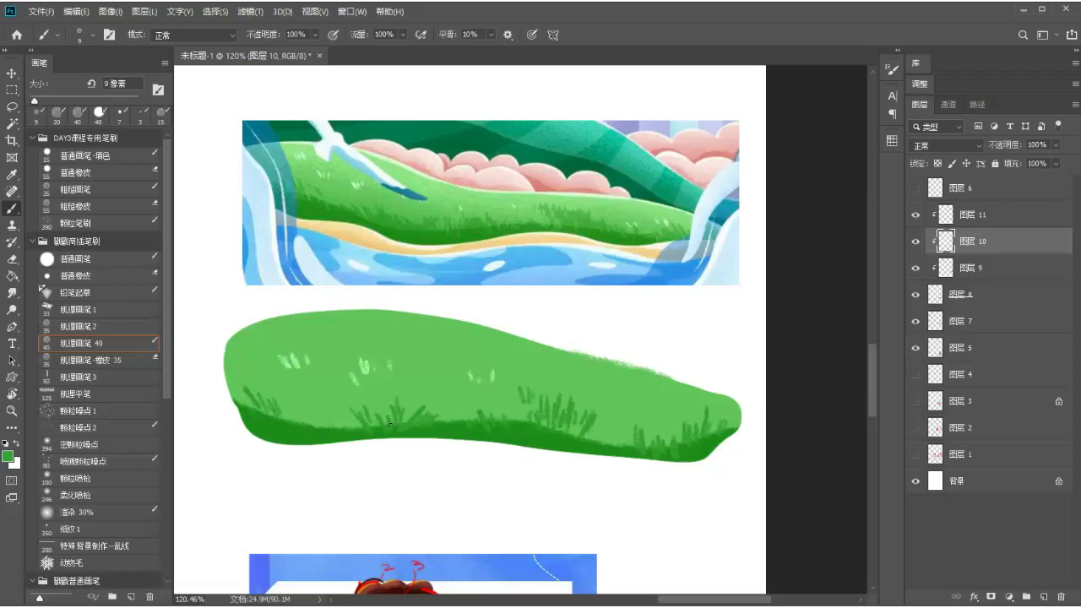
drag(359, 429, 353, 430)
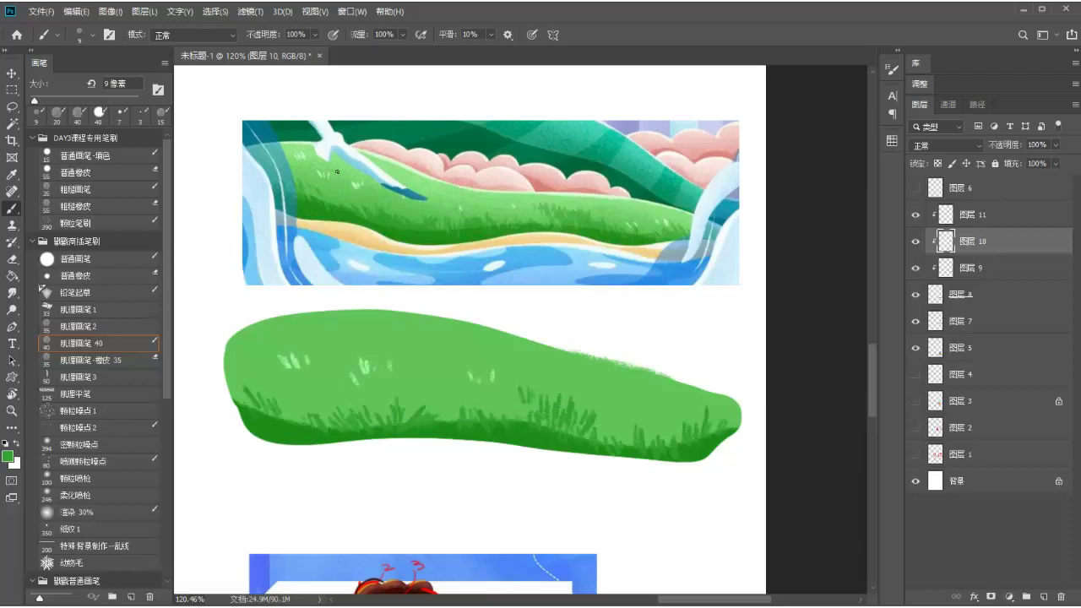
- On layer 图层 9, grain the hill's upper part in sampled light green with the 颗粒噪点1 brush at 60 pixels
click(938, 278)
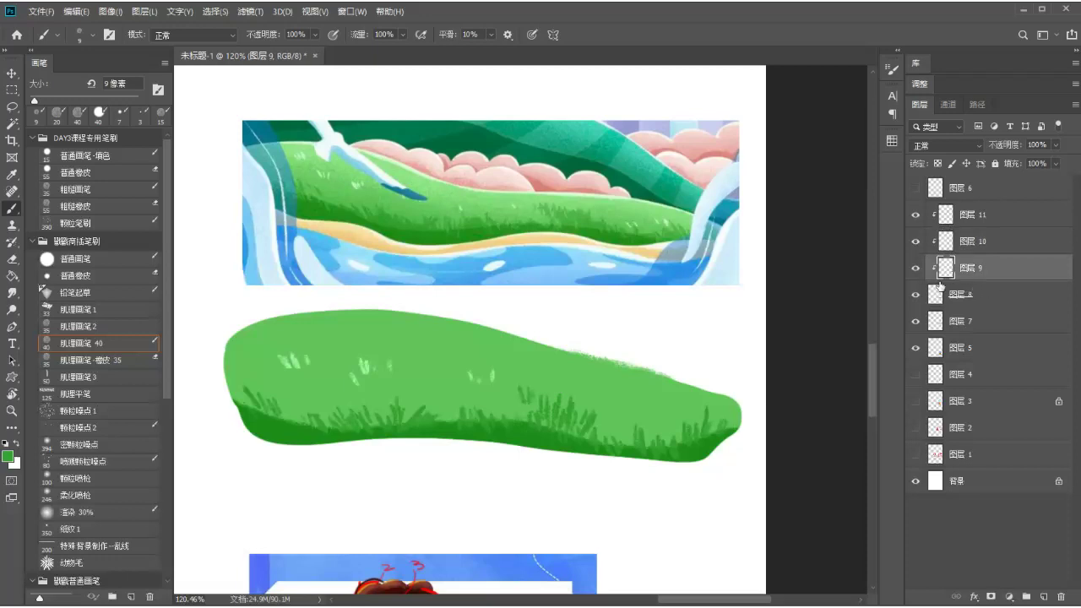
alt+click(384, 204)
click(85, 412)
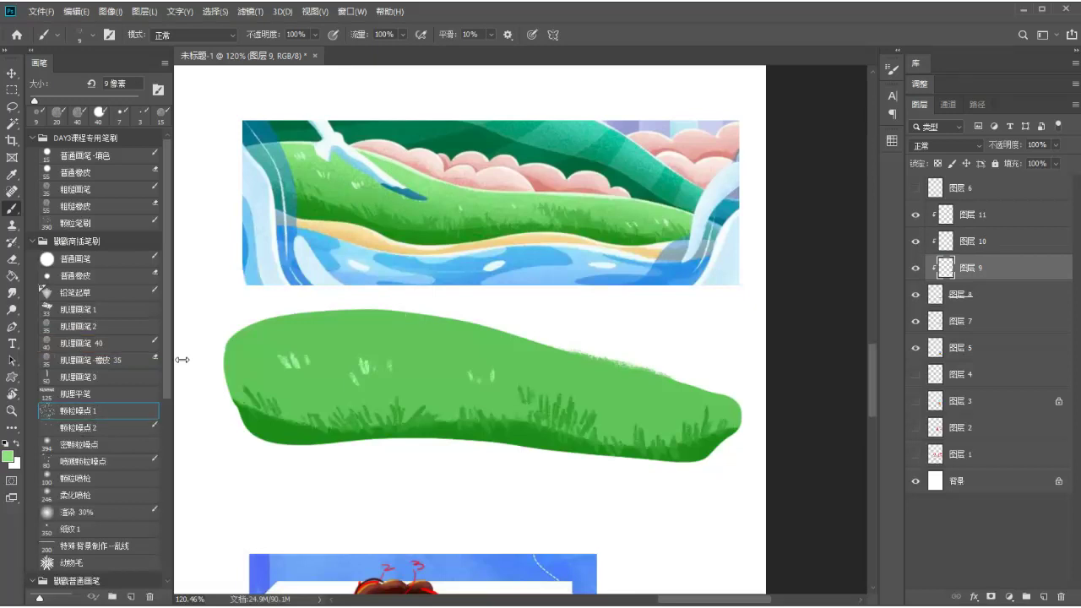
key(bracketright)
key(bracketright)
key(bracketright)
key(bracketright)
key(bracketright)
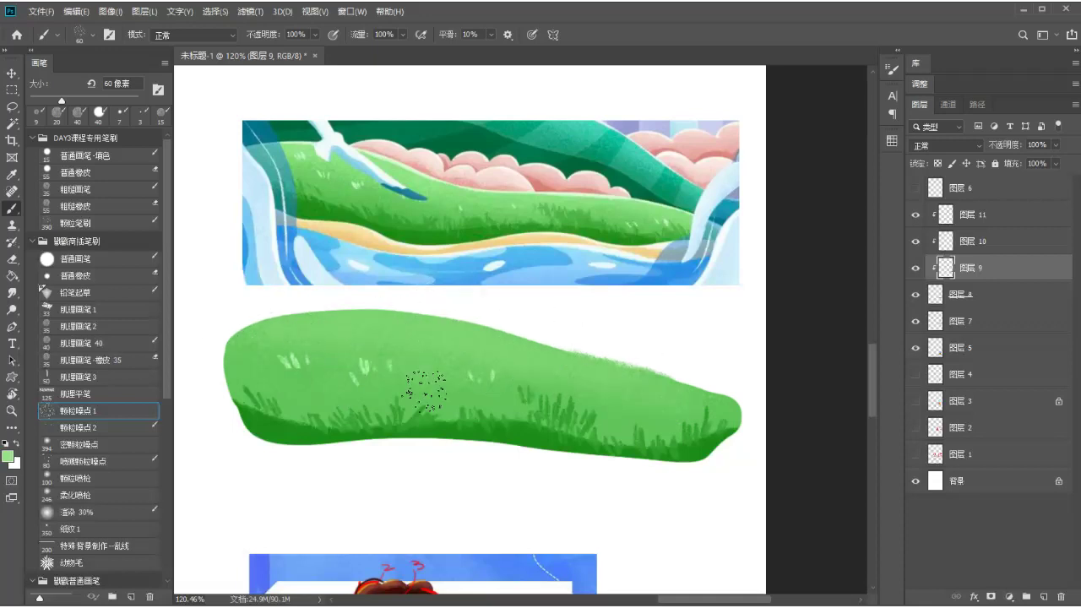
- Sample the reference's dark green and paint grainy shading along the lower part of the hill
alt+click(352, 211)
alt+click(327, 213)
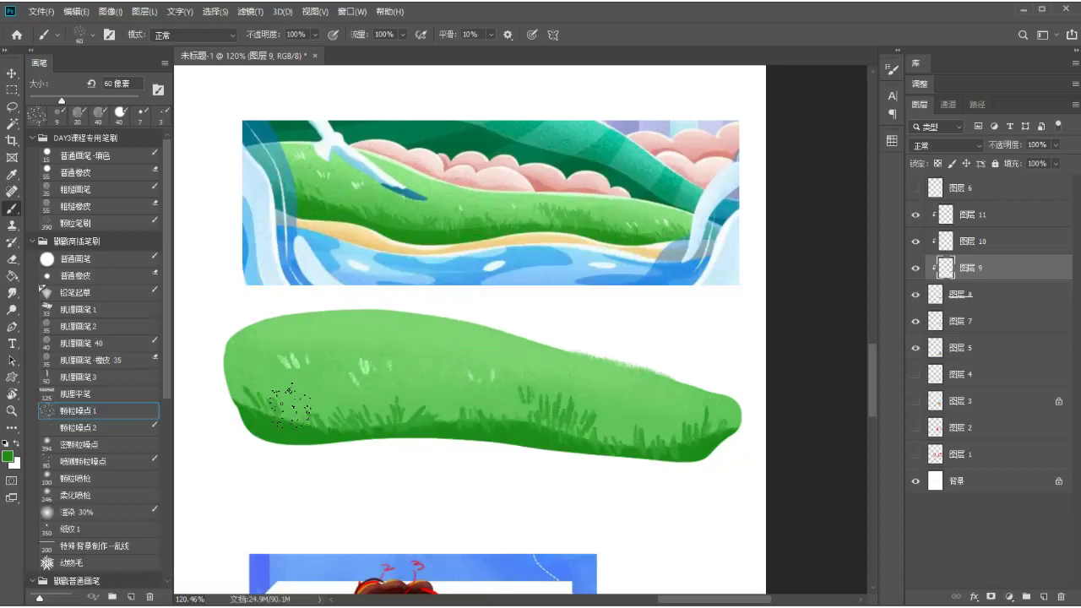
mouse_move(550, 427)
mouse_down()
mouse_move(633, 442)
mouse_move(609, 449)
mouse_move(698, 440)
mouse_move(623, 456)
mouse_move(735, 434)
mouse_up()
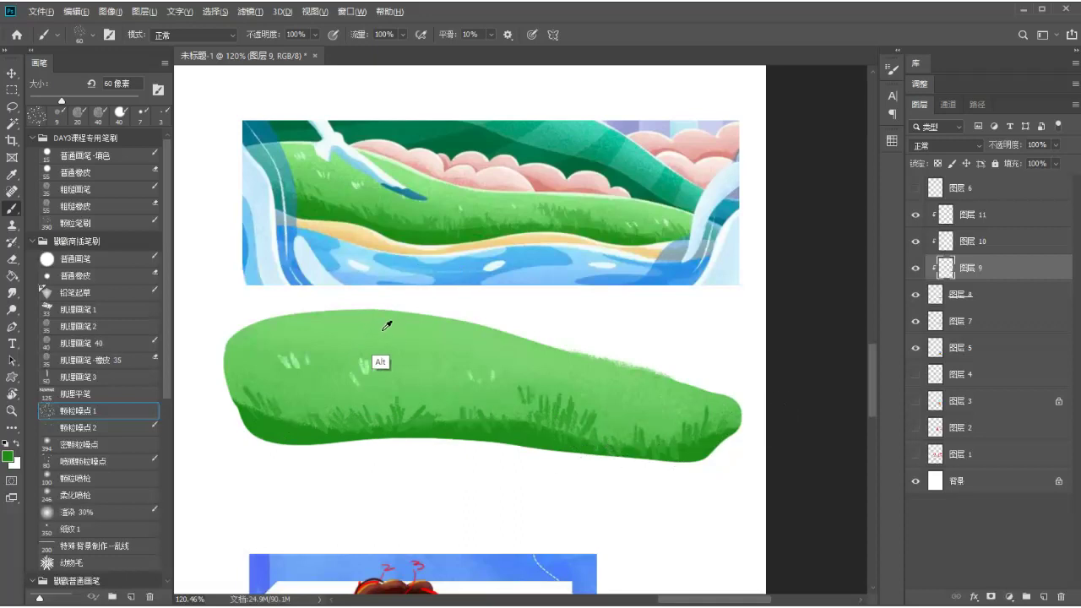
- On layer 图层 11, paint a pale-green textured highlight along the hill's upper edge with the 肌理画笔 40 brush at 30 pixels
click(990, 216)
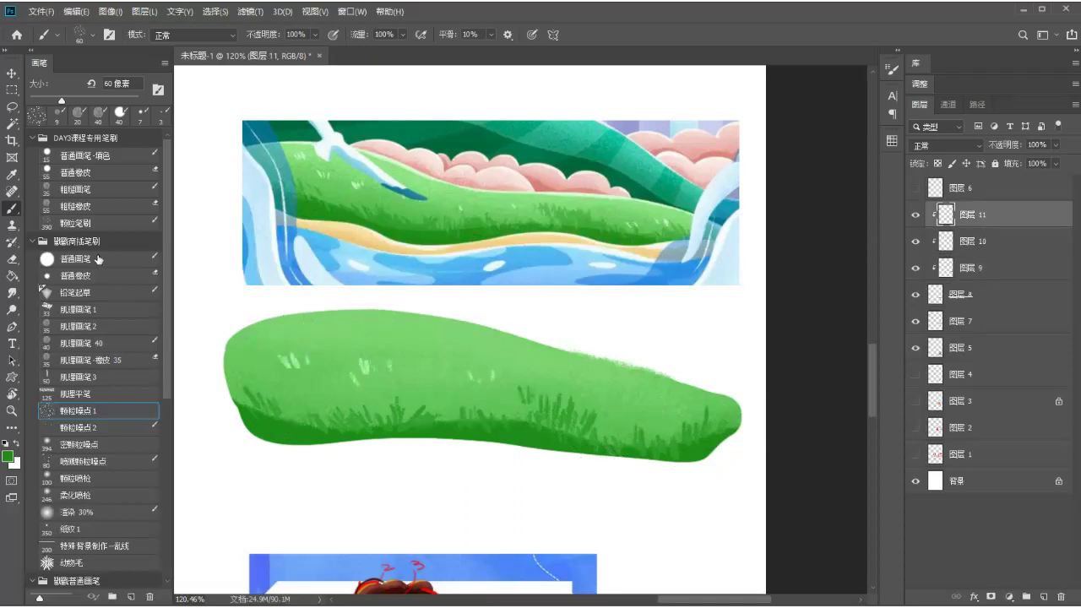
click(111, 343)
alt+click(404, 199)
mouse_move(243, 307)
mouse_down()
mouse_move(393, 306)
mouse_move(436, 318)
mouse_move(350, 312)
mouse_move(369, 318)
mouse_up()
key(bracketleft)
mouse_move(271, 316)
mouse_down()
mouse_move(416, 311)
mouse_move(351, 312)
mouse_move(481, 328)
mouse_move(346, 311)
mouse_move(496, 343)
mouse_move(474, 320)
mouse_up()
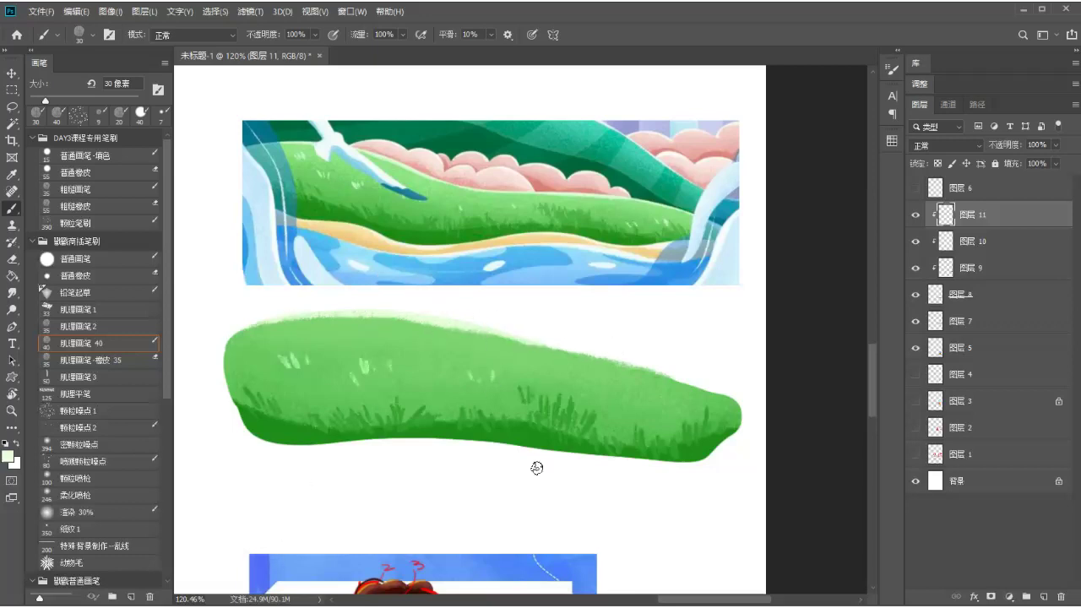
- On a new layer, write the numbers 1, 2 and 3 above the reference in sampled dark green with the 普通画笔 brush
drag(346, 329, 397, 379)
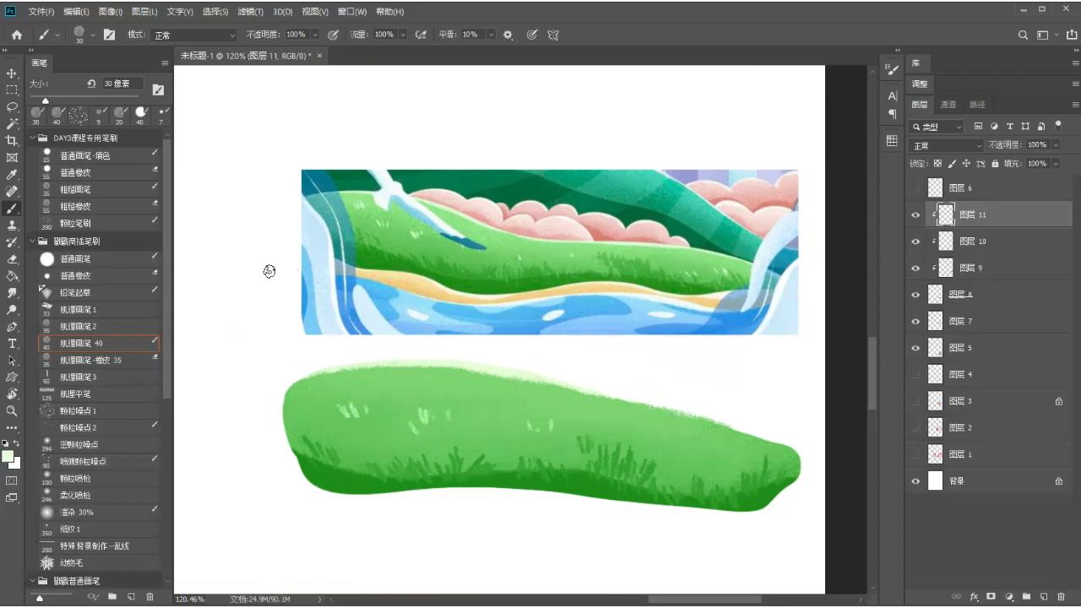
click(137, 260)
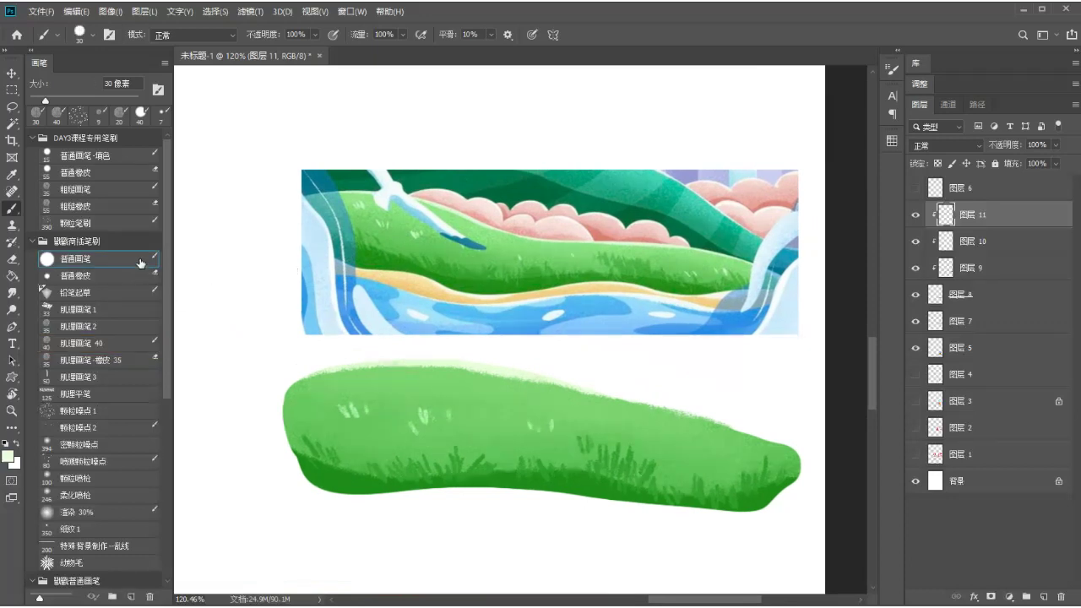
click(1044, 596)
mouse_move(371, 100)
mouse_down()
mouse_move(350, 184)
mouse_move(319, 211)
mouse_up()
key(ctrl+z)
alt+click(451, 295)
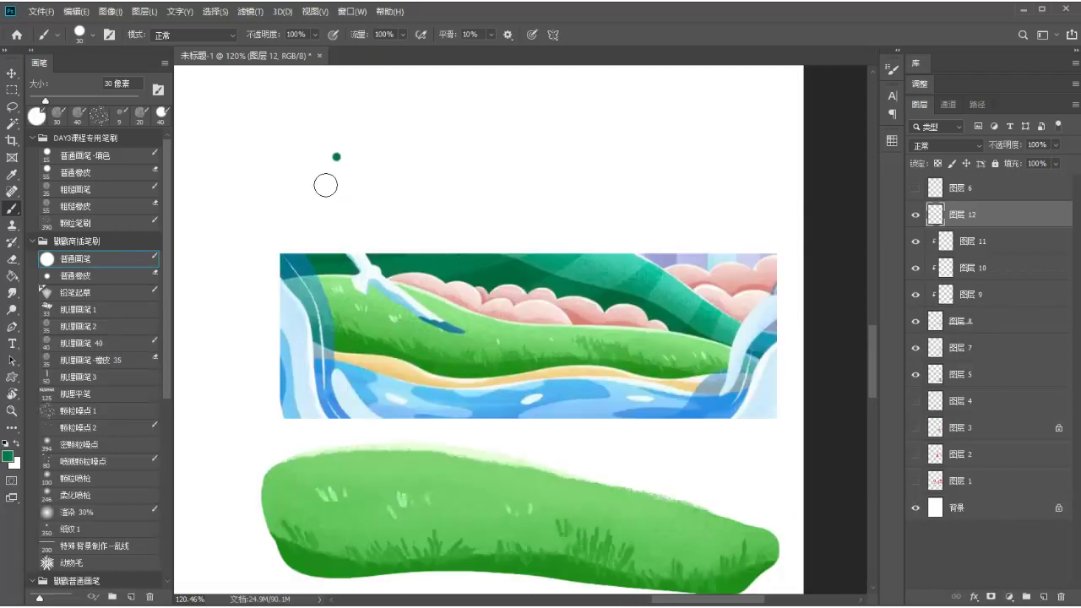
drag(335, 157, 321, 211)
mouse_move(441, 164)
mouse_down()
mouse_move(450, 200)
mouse_move(488, 203)
mouse_up()
mouse_move(608, 152)
mouse_down()
mouse_move(627, 169)
mouse_move(605, 205)
mouse_up()
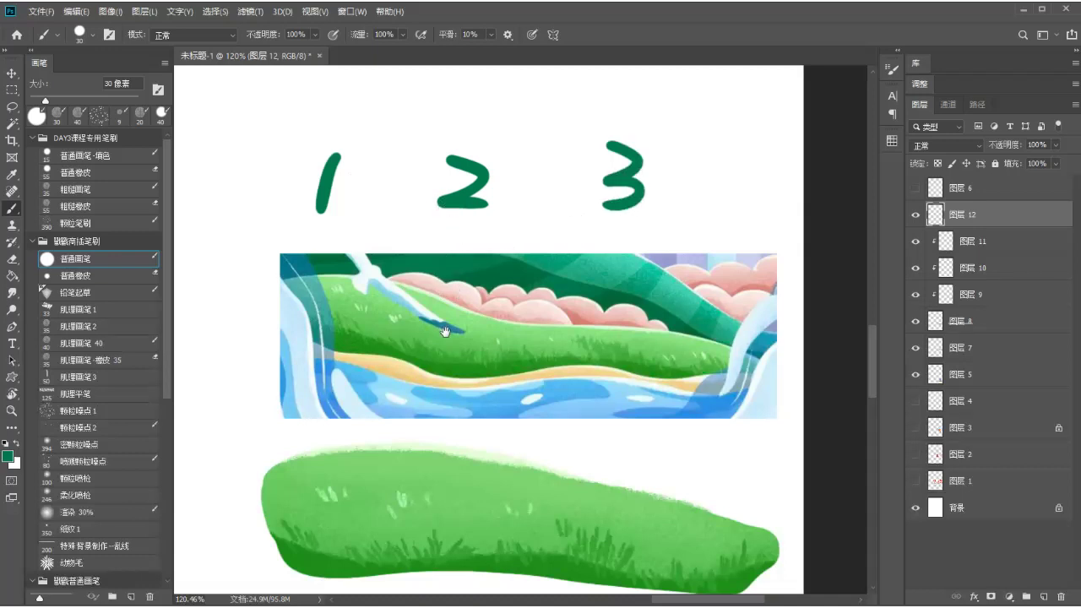
- Draw an empty rectangular frame in the blank area beside the reference, using sampled green and an 8-pixel brush
scroll(386, 330, down, 2)
mouse_move(422, 312)
mouse_down()
mouse_move(290, 499)
mouse_move(357, 248)
mouse_move(283, 254)
mouse_up()
key(ctrl+z)
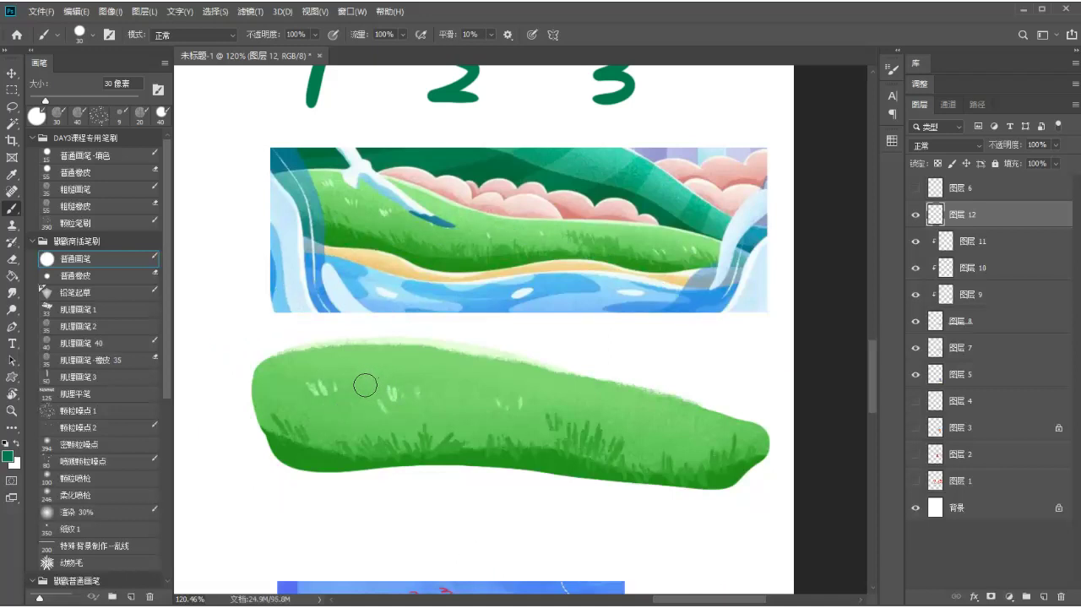
drag(341, 384, 499, 355)
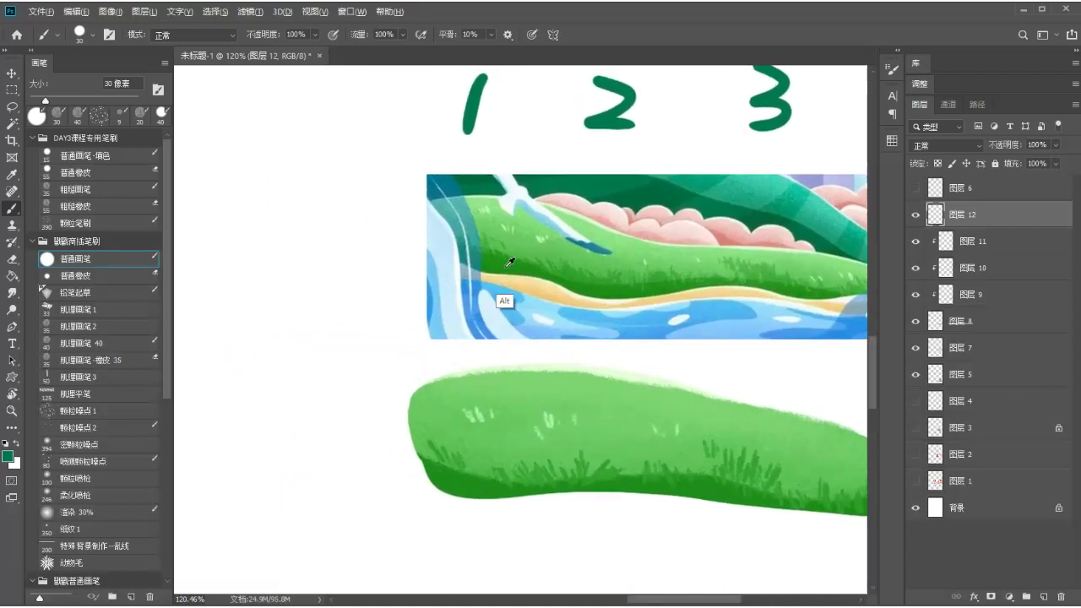
drag(395, 310, 478, 333)
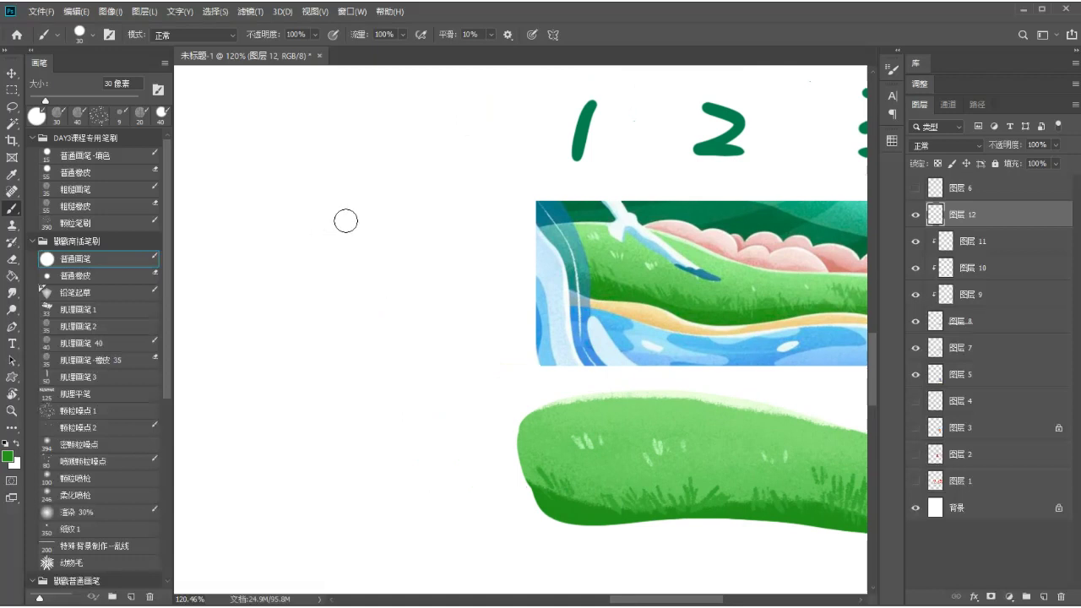
drag(323, 196, 296, 283)
key(ctrl+z)
key(bracketleft)
key(bracketleft)
key(bracketleft)
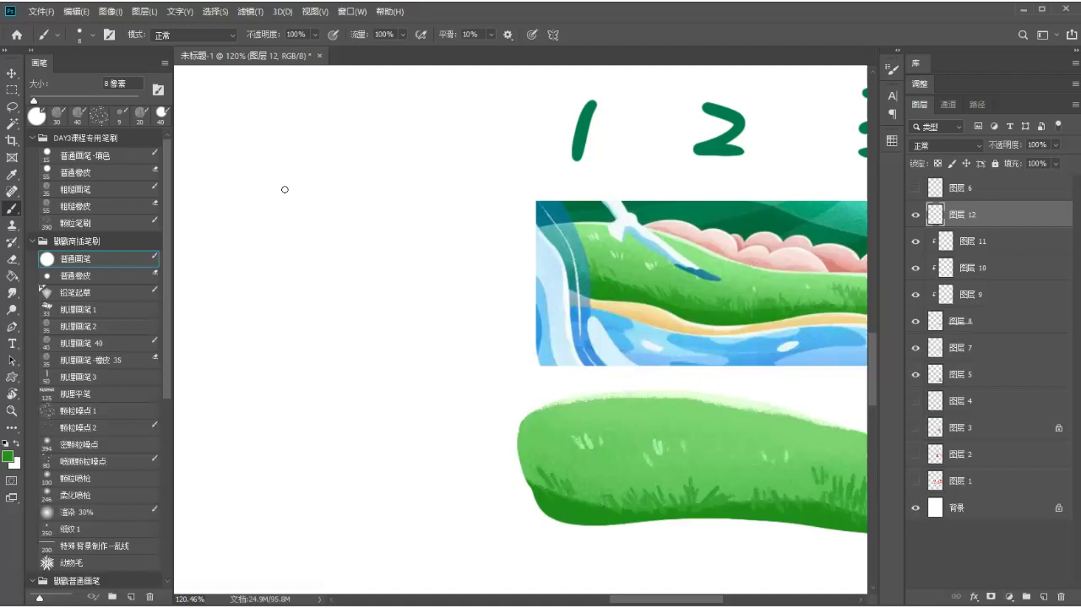
mouse_move(299, 195)
mouse_down()
mouse_move(278, 275)
mouse_move(283, 321)
mouse_up()
mouse_move(291, 187)
mouse_down()
mouse_move(383, 176)
mouse_move(471, 299)
mouse_up()
drag(287, 302, 468, 301)
- Write the character 创 above the empty frame and circle it
drag(324, 197, 343, 282)
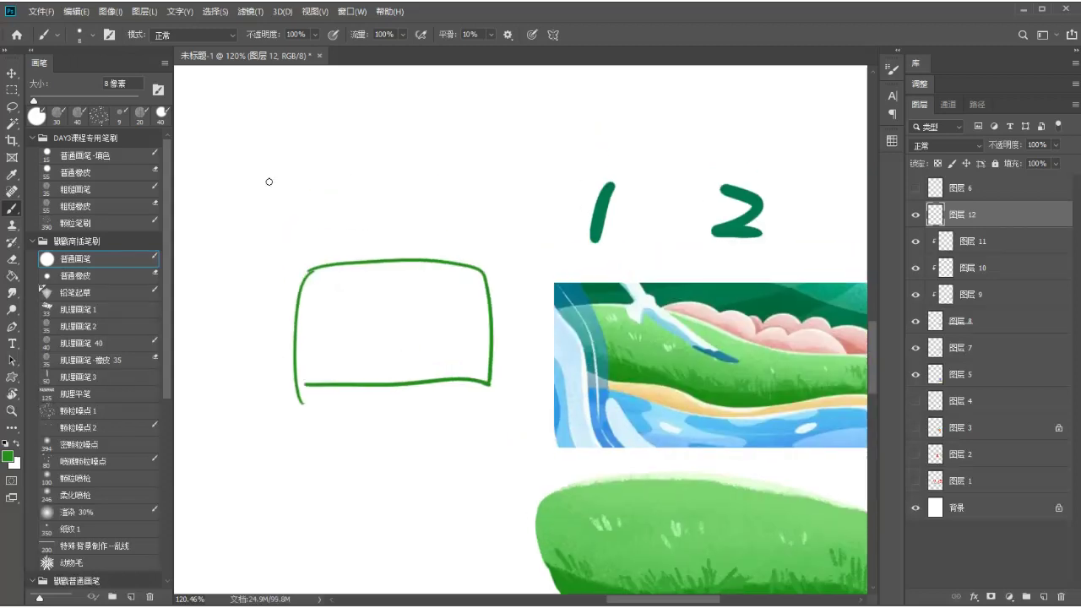
mouse_move(292, 169)
mouse_down()
mouse_move(282, 237)
mouse_move(280, 166)
mouse_move(258, 211)
mouse_move(292, 200)
mouse_up()
mouse_move(265, 203)
mouse_down()
mouse_move(297, 203)
mouse_move(292, 230)
mouse_up()
drag(300, 189, 300, 221)
drag(309, 175, 300, 240)
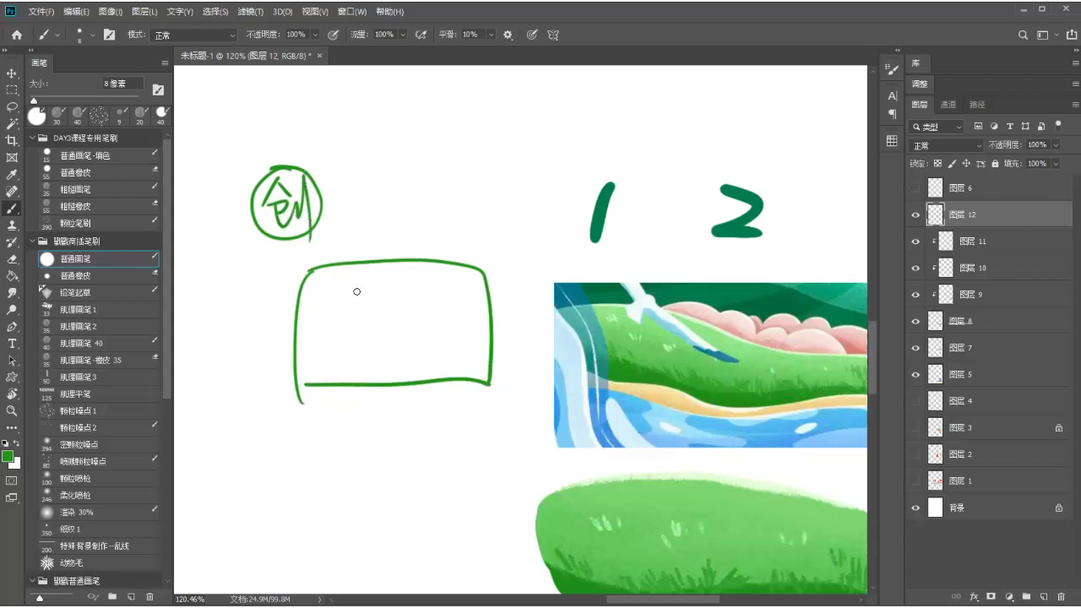
- Draw an arrow from the circled 创 to a sketch of a snail carrying a house with door and window as its shell
mouse_move(333, 201)
mouse_down()
mouse_move(365, 195)
mouse_move(351, 204)
mouse_up()
mouse_move(405, 171)
mouse_down()
mouse_move(395, 211)
mouse_move(463, 208)
mouse_move(413, 207)
mouse_up()
drag(433, 138, 411, 175)
mouse_move(437, 141)
mouse_down()
mouse_move(411, 185)
mouse_move(474, 173)
mouse_move(465, 170)
mouse_move(465, 207)
mouse_move(421, 214)
mouse_move(446, 185)
mouse_move(451, 206)
mouse_up()
drag(438, 163, 434, 168)
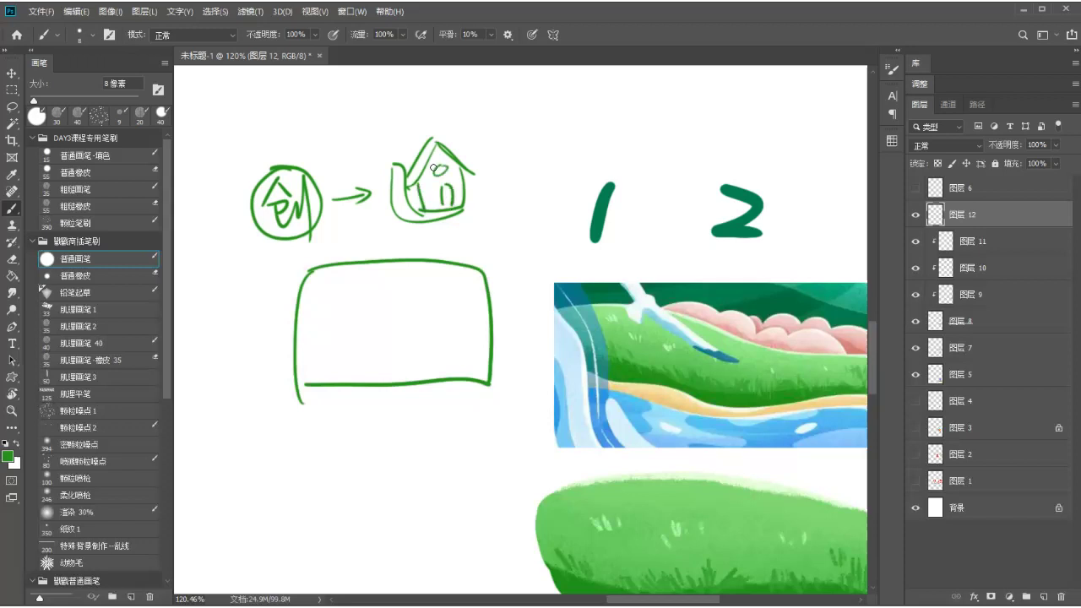
drag(473, 203, 457, 212)
mouse_move(398, 164)
mouse_down()
mouse_move(387, 139)
mouse_move(399, 130)
mouse_up()
drag(416, 204, 429, 208)
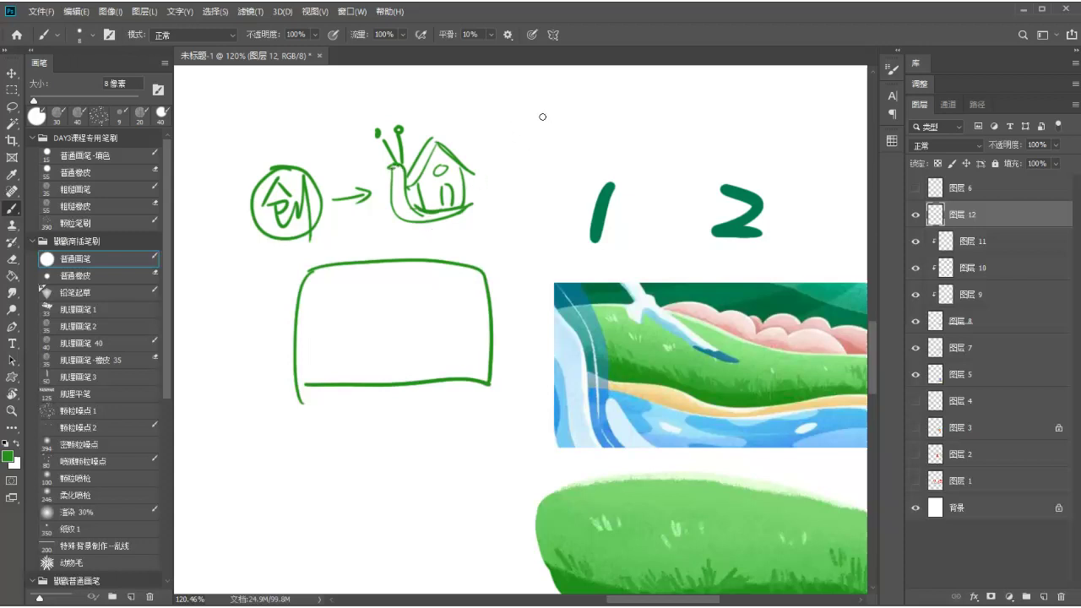
- Beside the snail sketch, write 10 twice, one below the other, each followed by a horizontal line
mouse_move(525, 101)
mouse_down()
mouse_move(518, 131)
mouse_move(541, 109)
mouse_move(634, 139)
mouse_up()
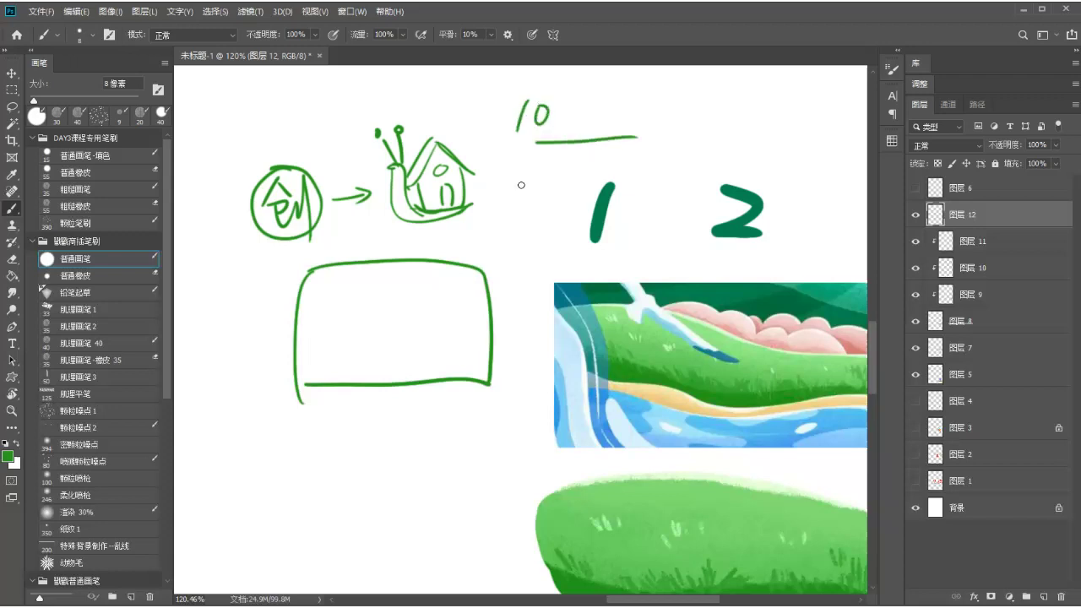
drag(519, 169, 509, 201)
drag(533, 176, 627, 171)
mouse_move(461, 140)
mouse_down()
mouse_move(371, 179)
mouse_move(460, 137)
mouse_up()
key(ctrl+z)
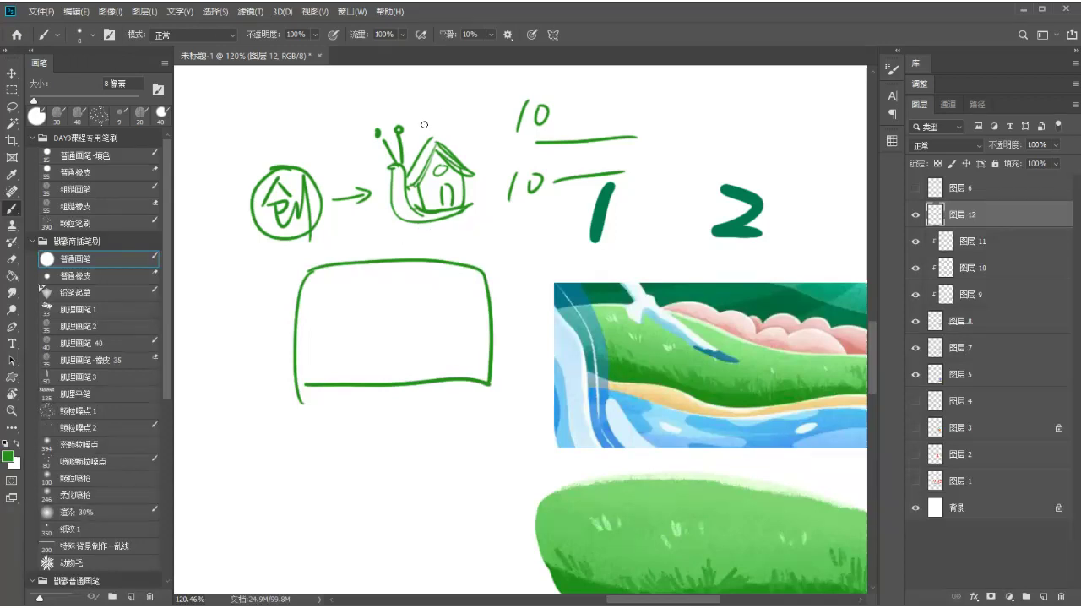
- Write the character 扁 in green above the numbers 1, 2 and 3
drag(451, 304, 358, 174)
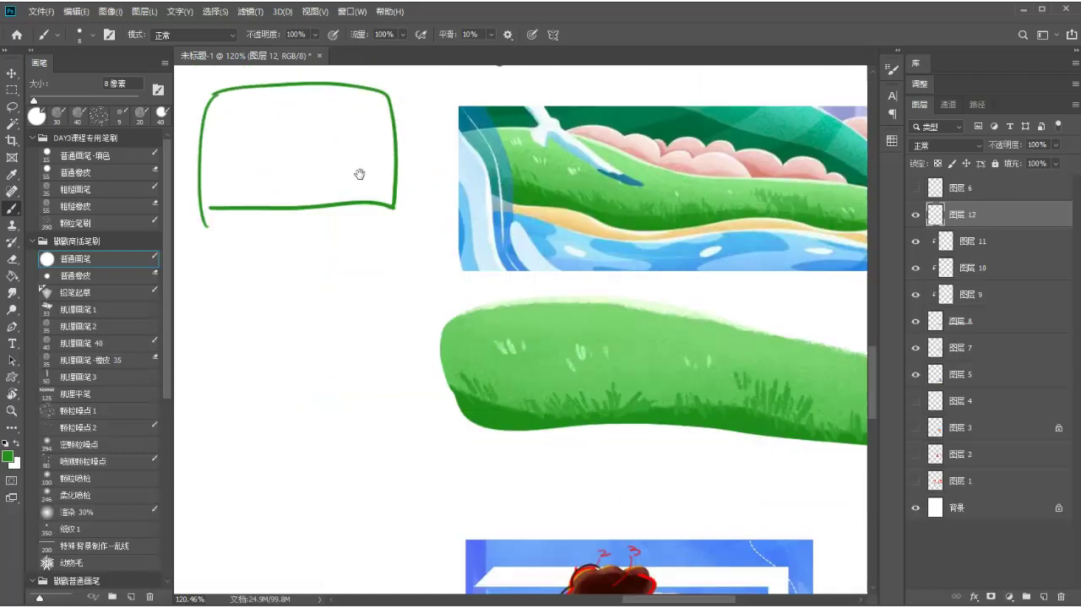
drag(574, 263, 475, 273)
key(ctrl+z)
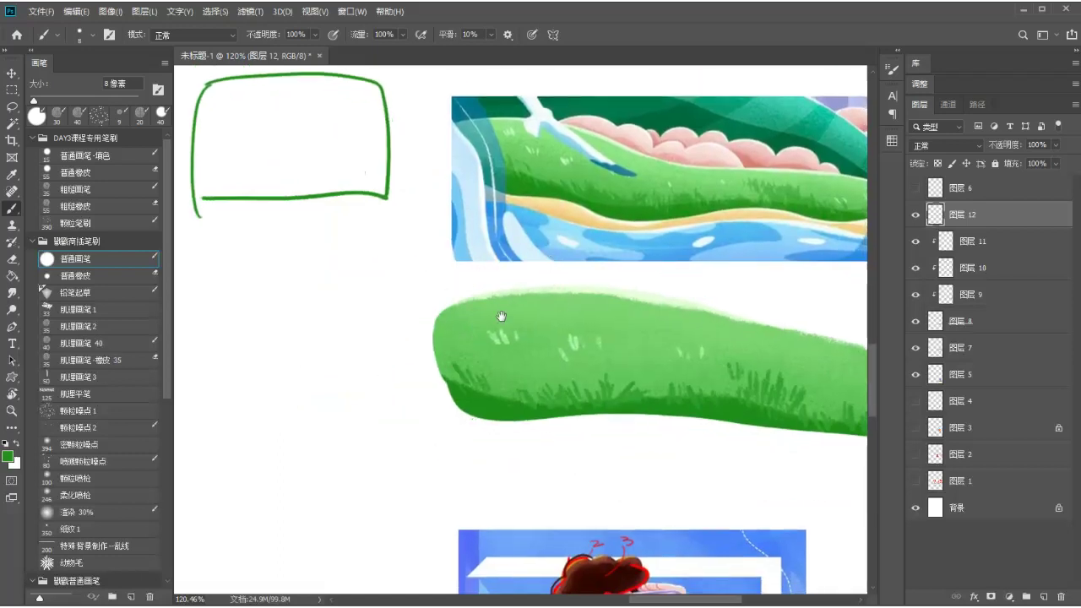
drag(551, 262, 479, 338)
drag(568, 150, 578, 162)
mouse_move(551, 178)
mouse_down()
mouse_move(575, 185)
mouse_move(527, 246)
mouse_up()
mouse_move(557, 209)
mouse_down()
mouse_move(555, 236)
mouse_move(594, 225)
mouse_move(571, 238)
mouse_move(598, 214)
mouse_up()
drag(568, 250, 494, 212)
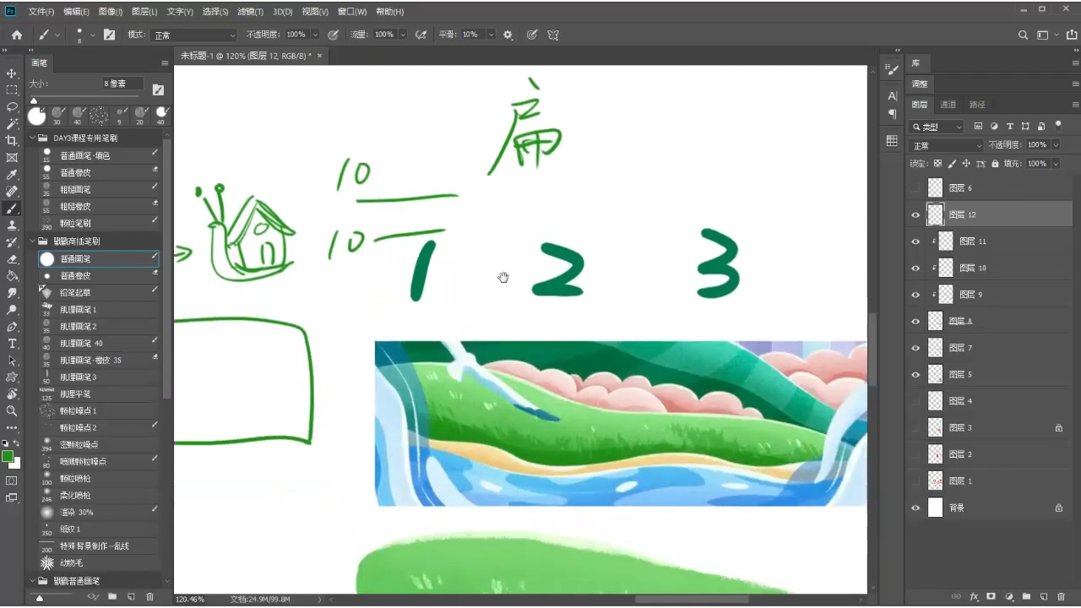
drag(502, 256, 519, 98)
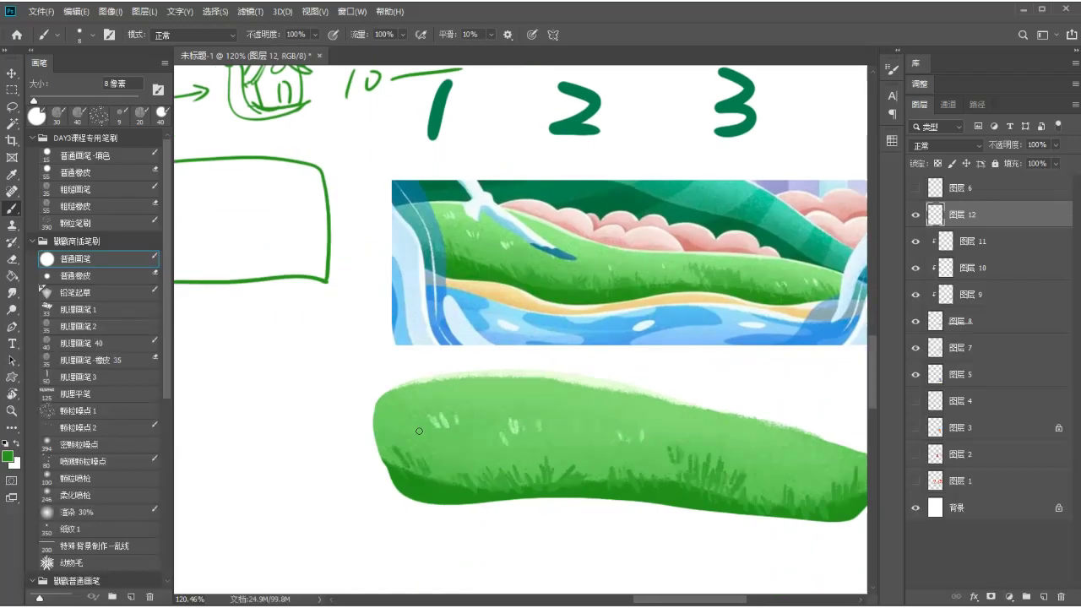
drag(403, 305, 496, 372)
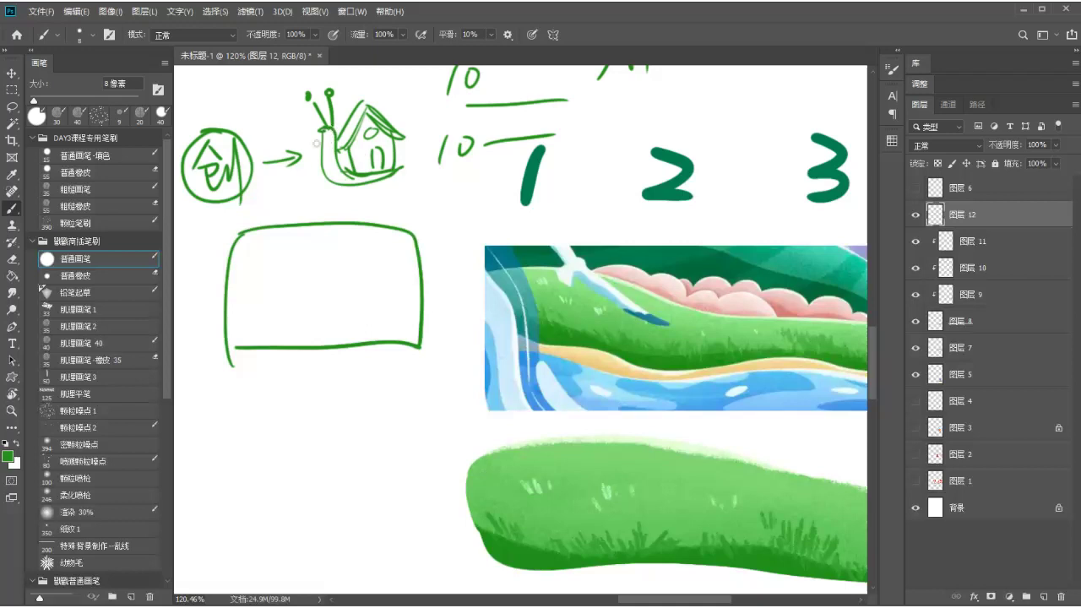
drag(326, 133, 331, 179)
drag(323, 81, 299, 91)
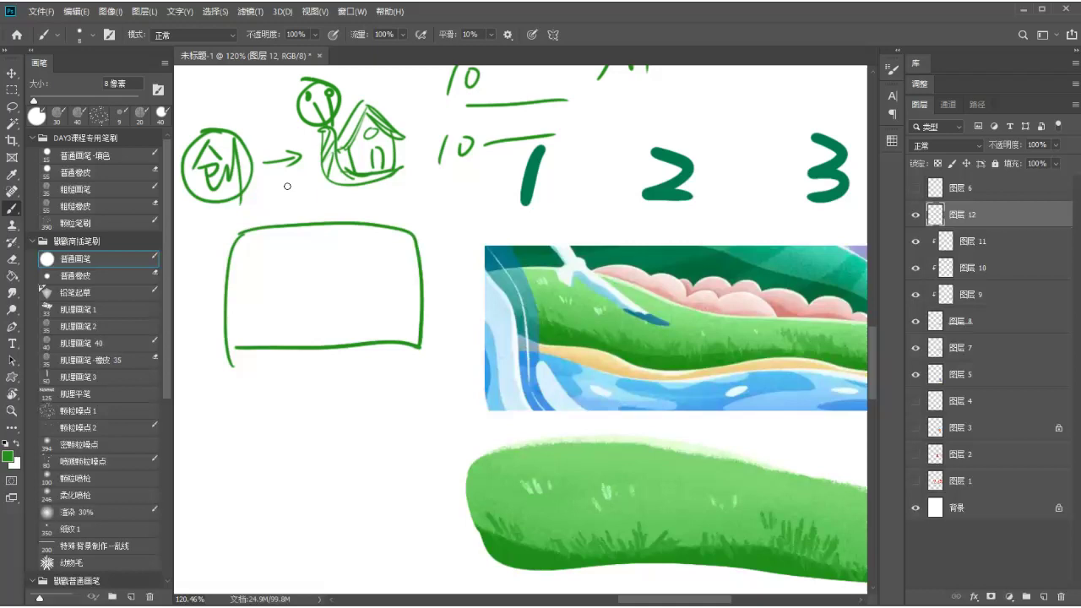
key(ctrl+z)
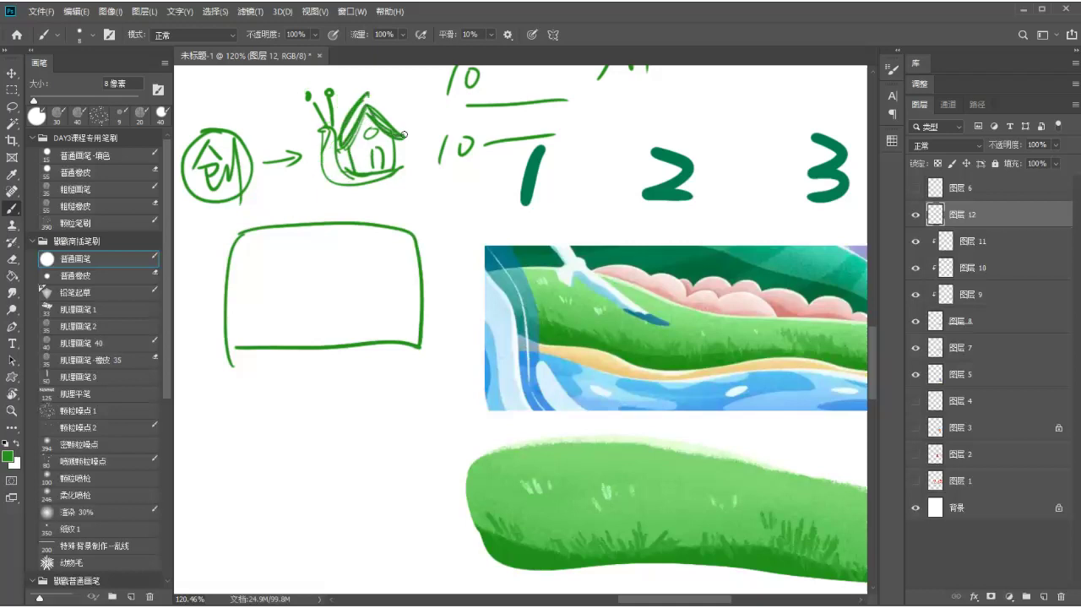
mouse_move(372, 142)
mouse_down()
mouse_move(381, 160)
mouse_move(363, 201)
mouse_move(366, 246)
mouse_move(388, 251)
mouse_move(338, 137)
mouse_move(350, 272)
mouse_up()
key(ctrl+z)
key(ctrl+z)
- Draw a frame around the snail-house sketch and a slanted line rising from its upper edge
mouse_move(327, 142)
mouse_down()
mouse_move(415, 136)
mouse_move(405, 257)
mouse_move(429, 267)
mouse_up()
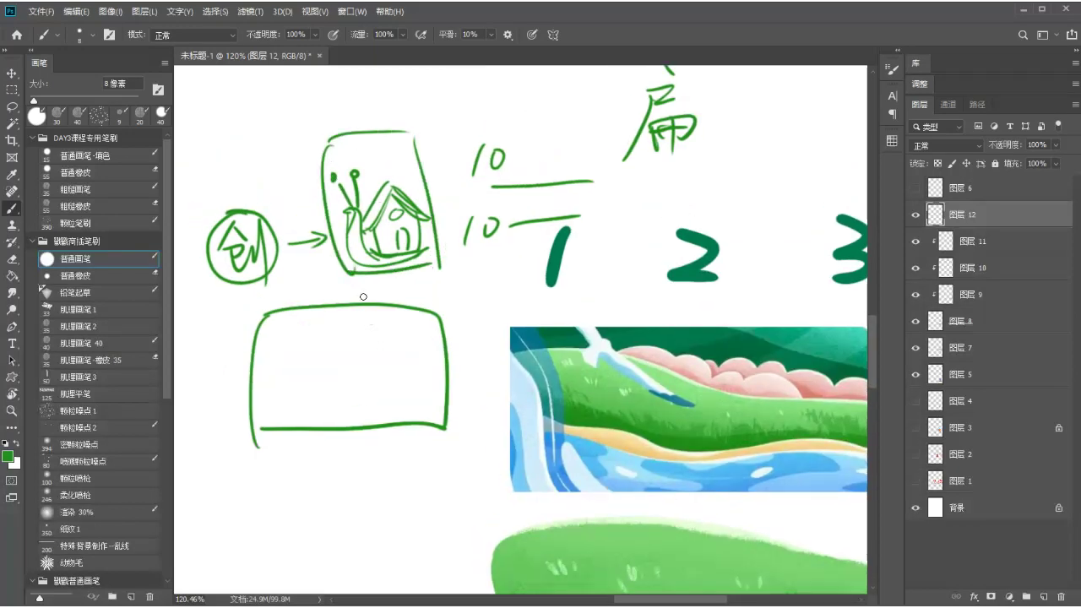
scroll(384, 249, up, 2)
mouse_move(403, 225)
mouse_down()
mouse_move(433, 118)
mouse_move(440, 125)
mouse_up()
- Write the character 分 at the upper end of the slanted line
mouse_move(469, 91)
mouse_down()
mouse_move(485, 110)
mouse_move(475, 152)
mouse_up()
mouse_move(463, 120)
mouse_down()
mouse_move(444, 152)
mouse_move(476, 152)
mouse_move(445, 150)
mouse_up()
key(ctrl+z)
key(ctrl+z)
drag(460, 85, 530, 128)
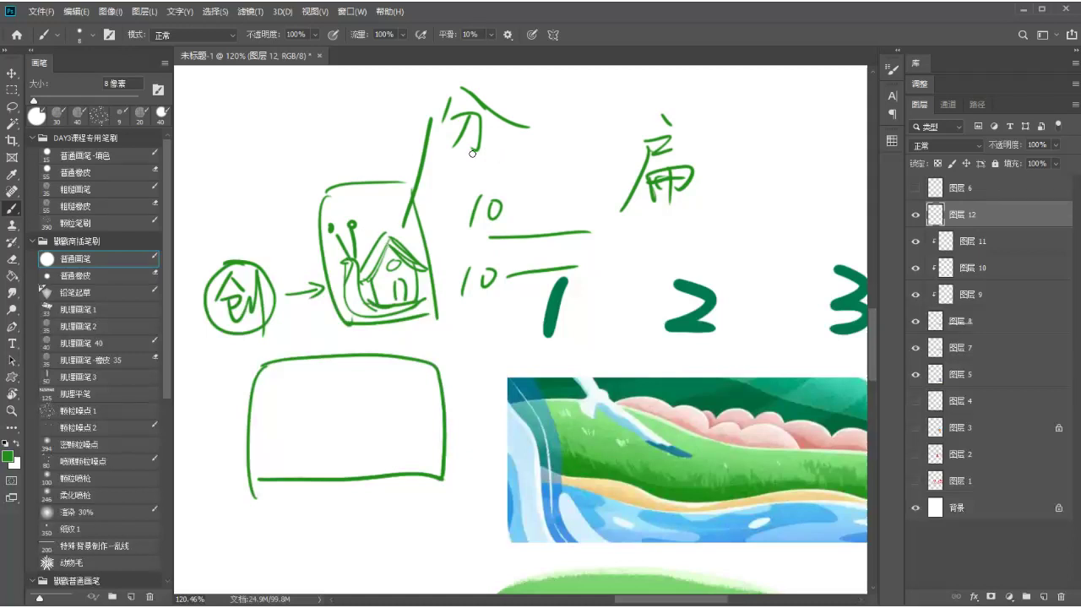
drag(433, 141, 439, 117)
- Draw an arrow from 分 and write the character 时 at its tip
mouse_move(539, 110)
mouse_down()
mouse_move(571, 102)
mouse_move(555, 117)
mouse_move(586, 90)
mouse_move(601, 123)
mouse_up()
drag(588, 107, 601, 120)
mouse_move(602, 98)
mouse_down()
mouse_move(631, 94)
mouse_move(617, 141)
mouse_move(617, 112)
mouse_up()
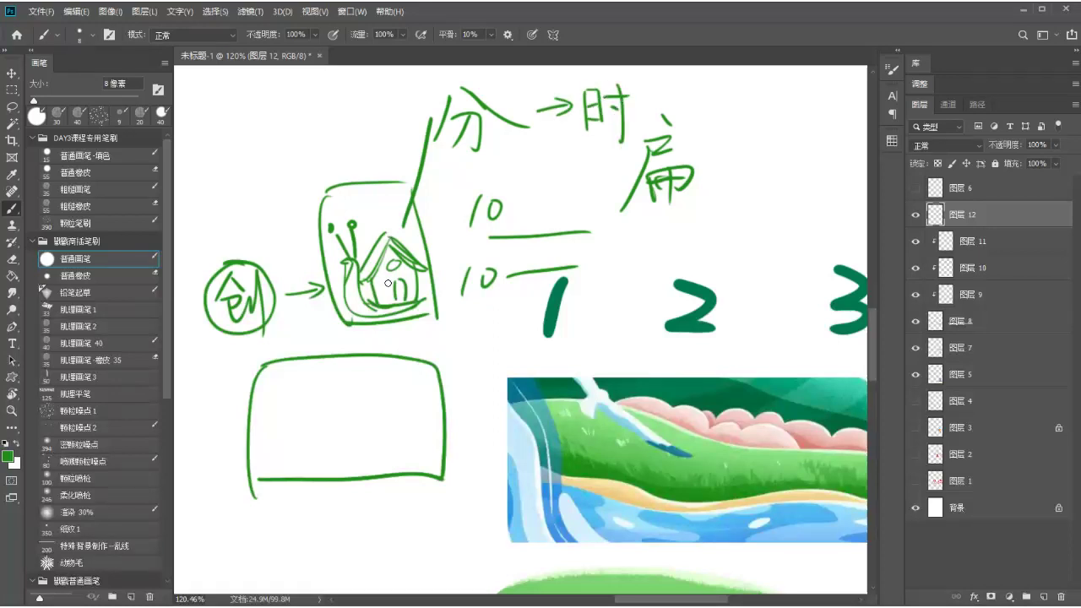
scroll(409, 266, down, 3)
scroll(410, 266, left, 2)
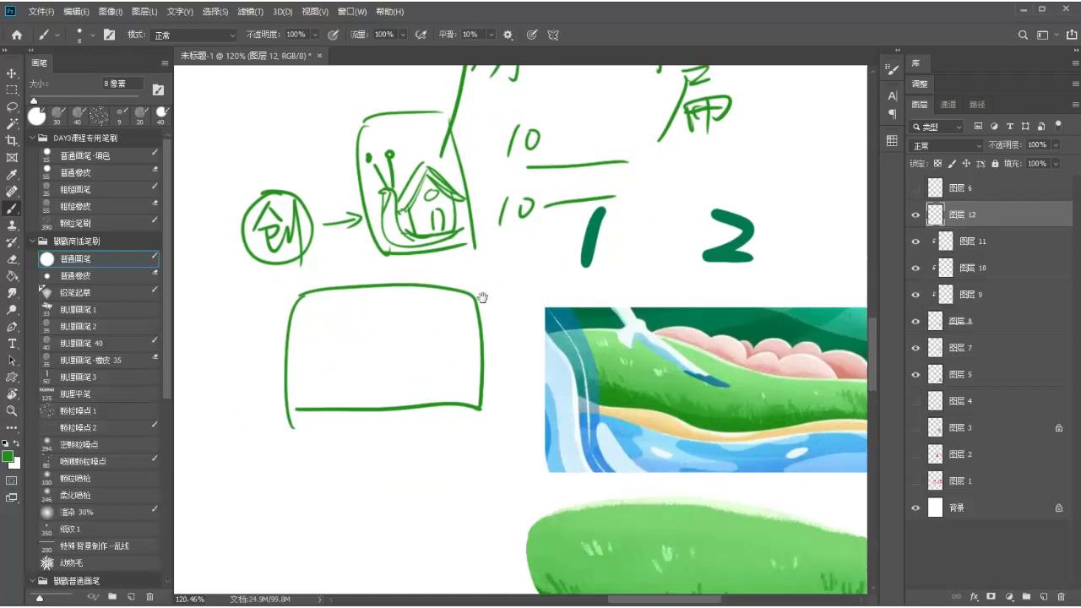
scroll(482, 298, down, 1)
scroll(482, 297, right, 1)
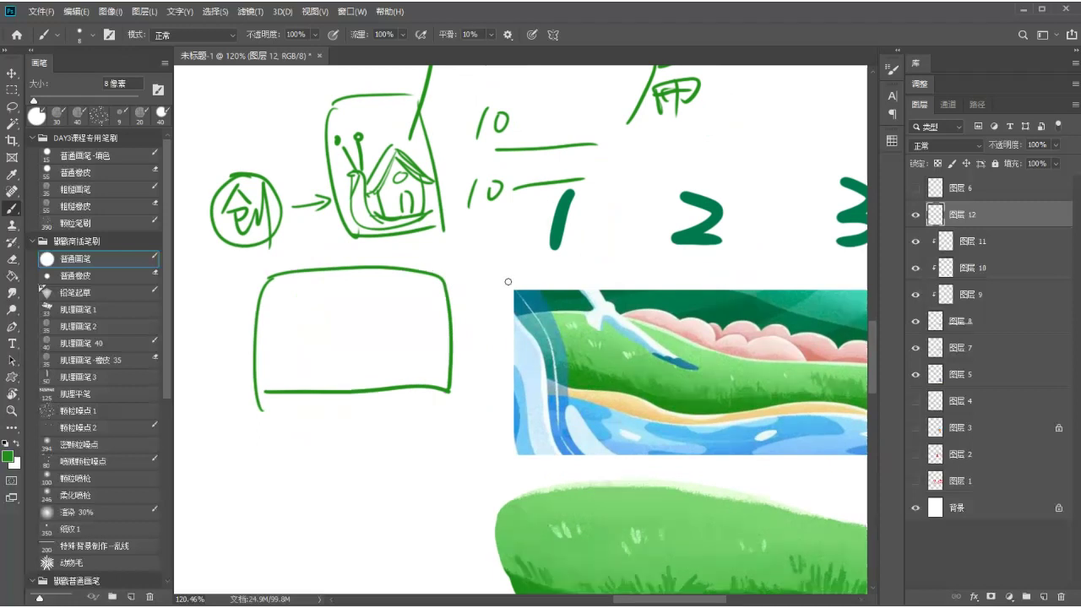
scroll(541, 287, down, 3)
scroll(540, 287, right, 3)
scroll(521, 463, up, 3)
scroll(521, 463, left, 3)
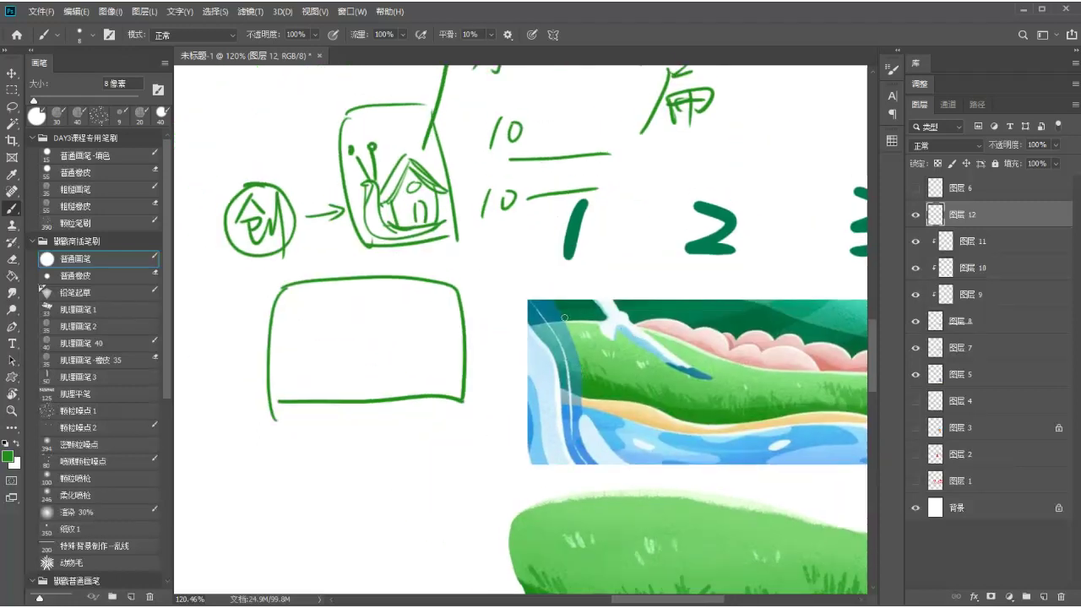
scroll(440, 262, up, 3)
scroll(439, 262, left, 1)
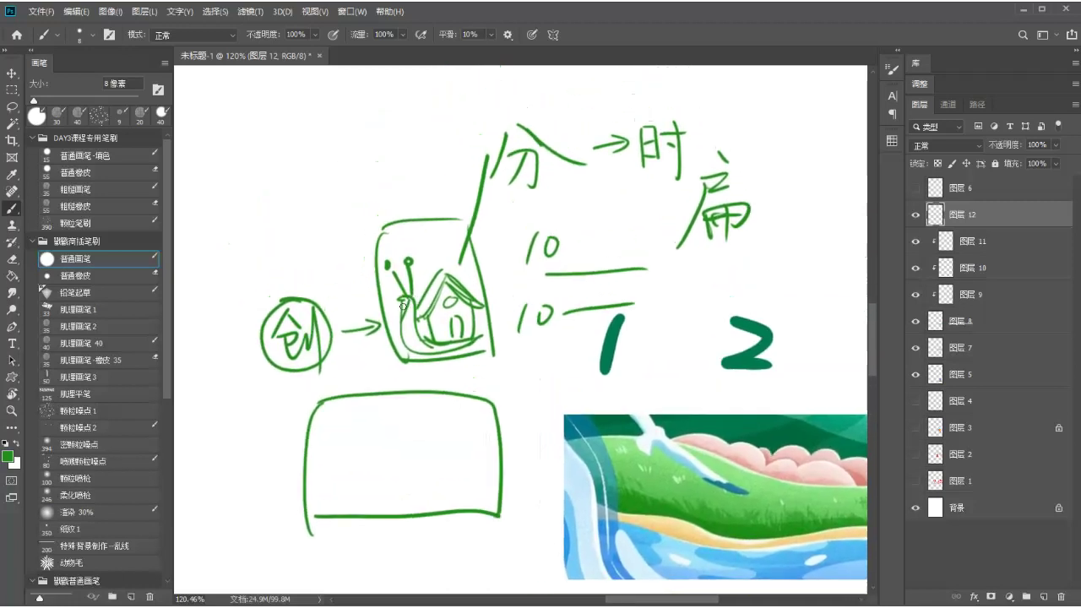
scroll(396, 291, right, 2)
scroll(397, 291, down, 1)
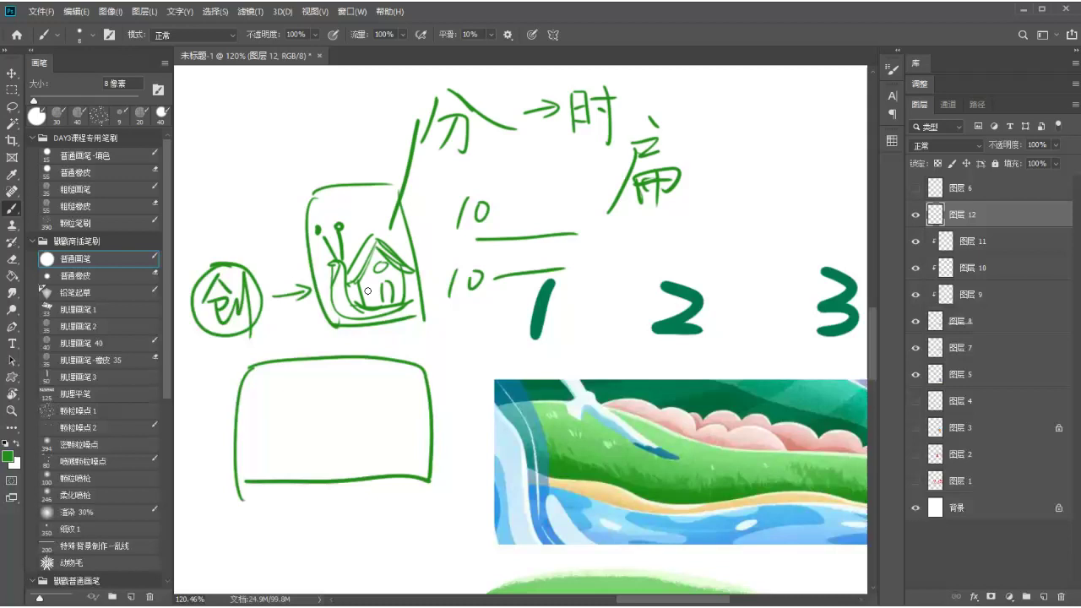
- Hide every layer above the background and switch to the image viewer to bring up the red-haired girl in the STAFF shirt
drag(914, 214, 917, 374)
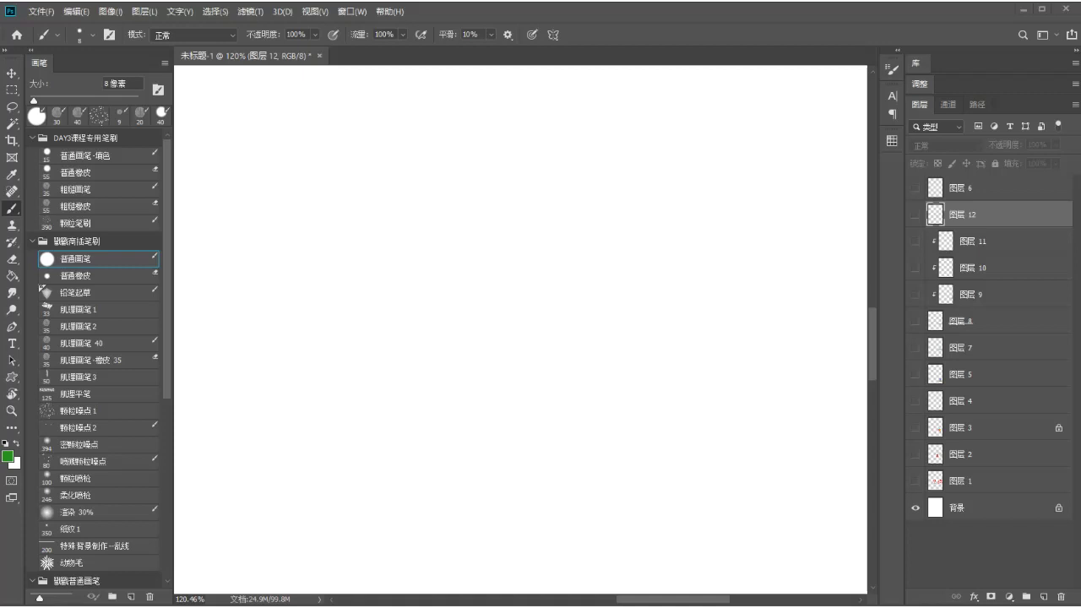
key(alt+Tab)
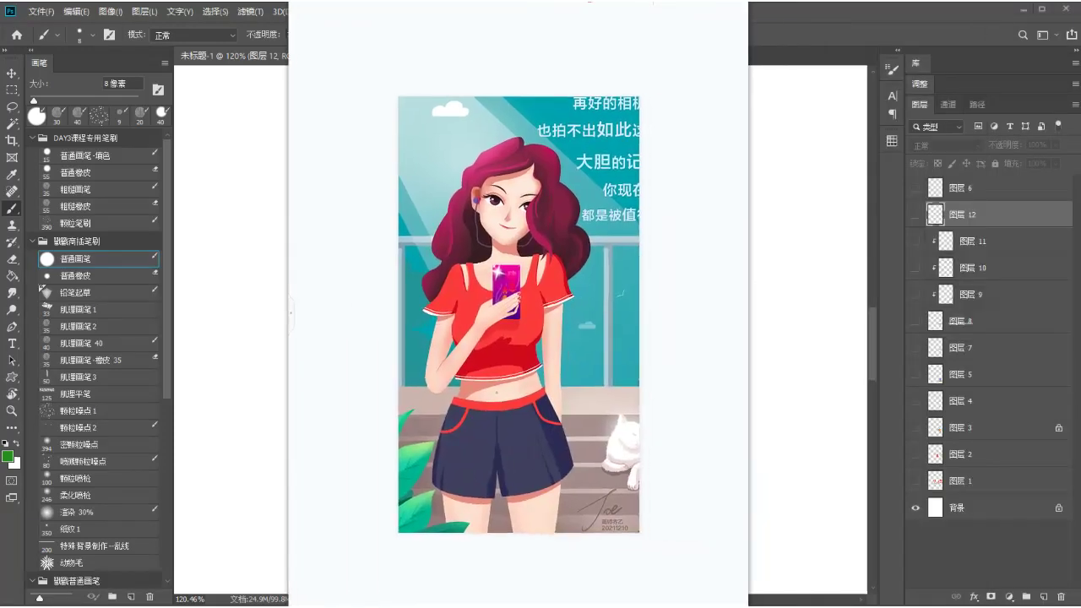
scroll(535, 269, up, 3)
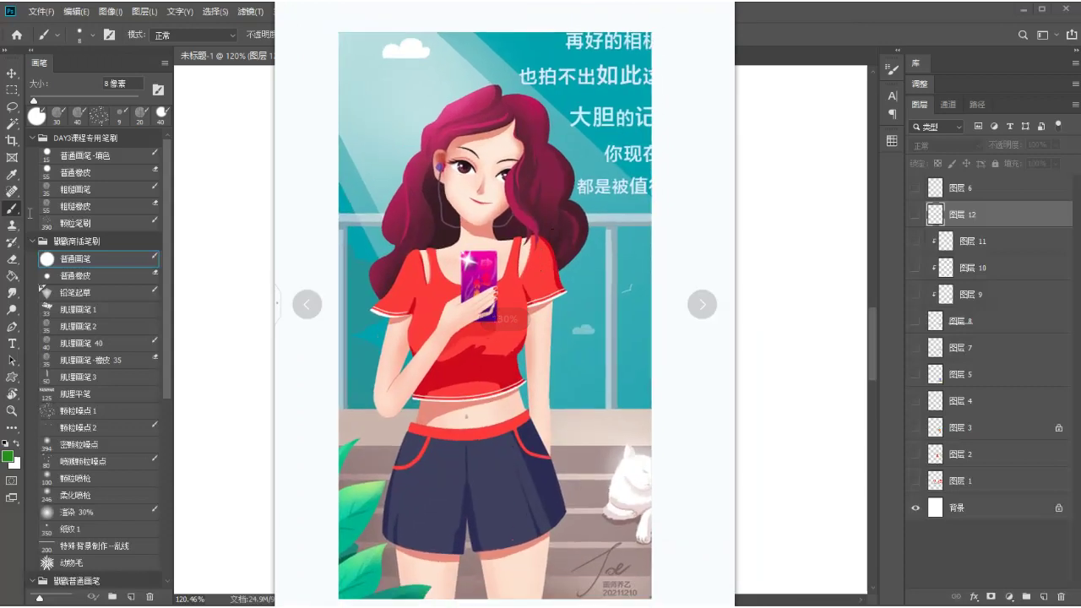
key(Right)
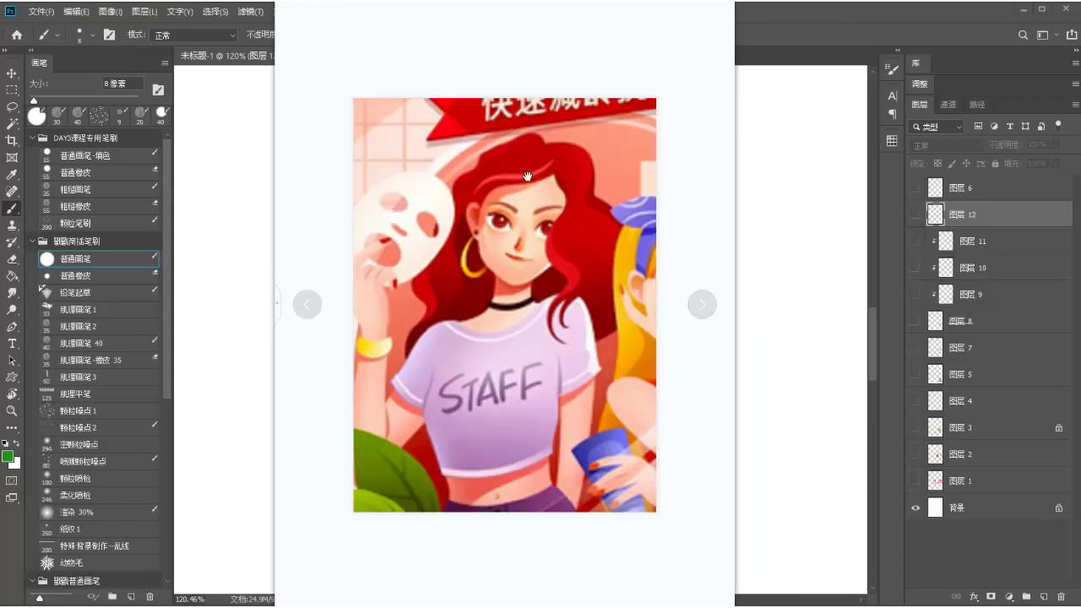
- Capture the STAFF-shirt girl illustration from the viewer and paste it into the Photoshop document as a new layer
drag(392, 182, 437, 190)
key(F1)
drag(345, 99, 647, 511)
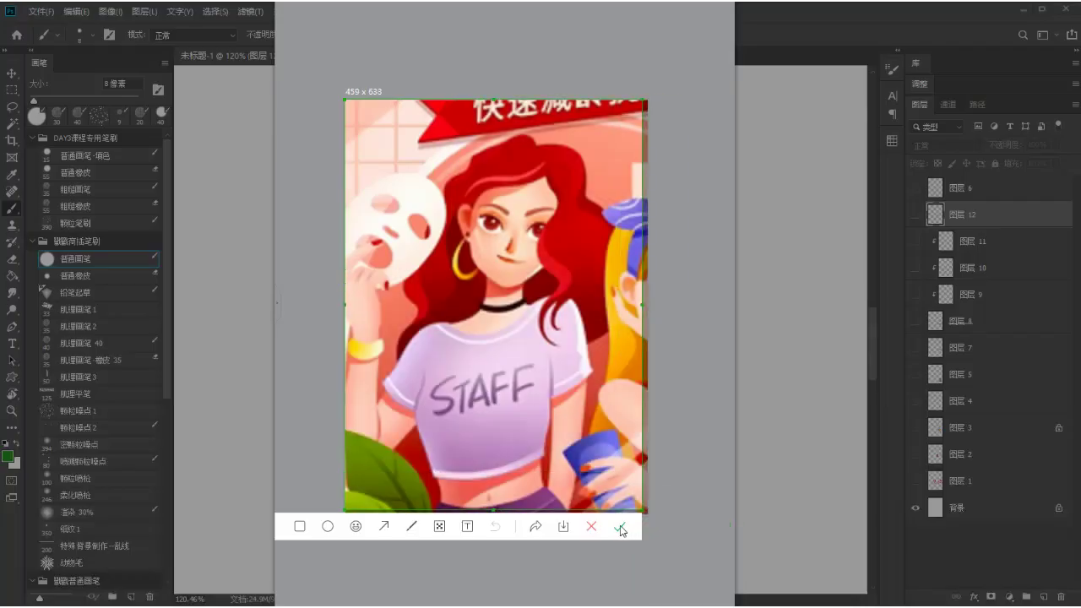
click(635, 524)
click(995, 227)
key(ctrl+v)
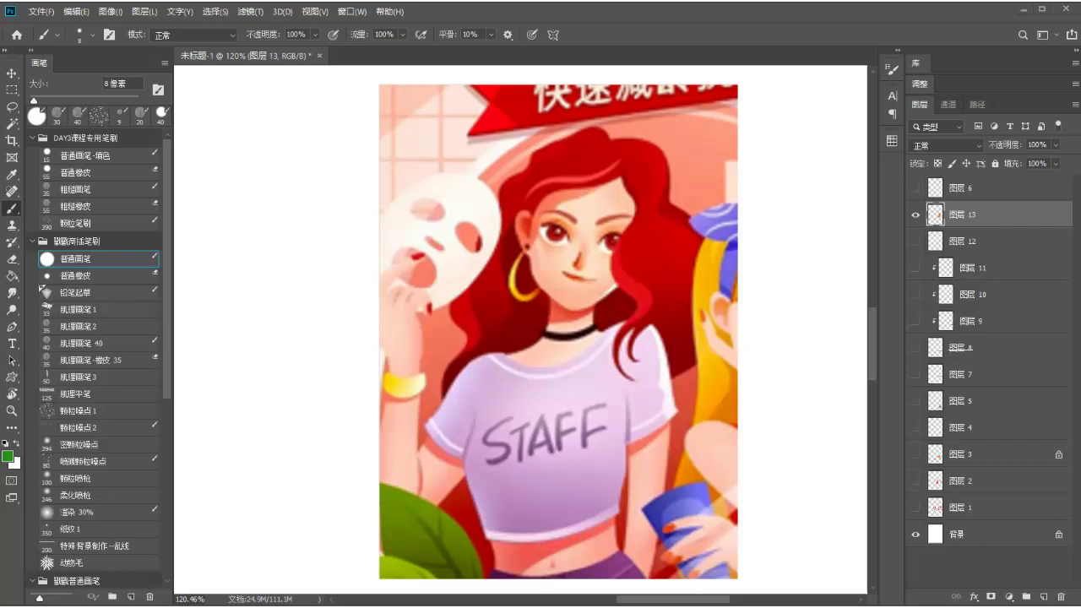
- Return to the image viewer and capture the illustration of the girl in the red top holding a phone
key(F3)
key(Right)
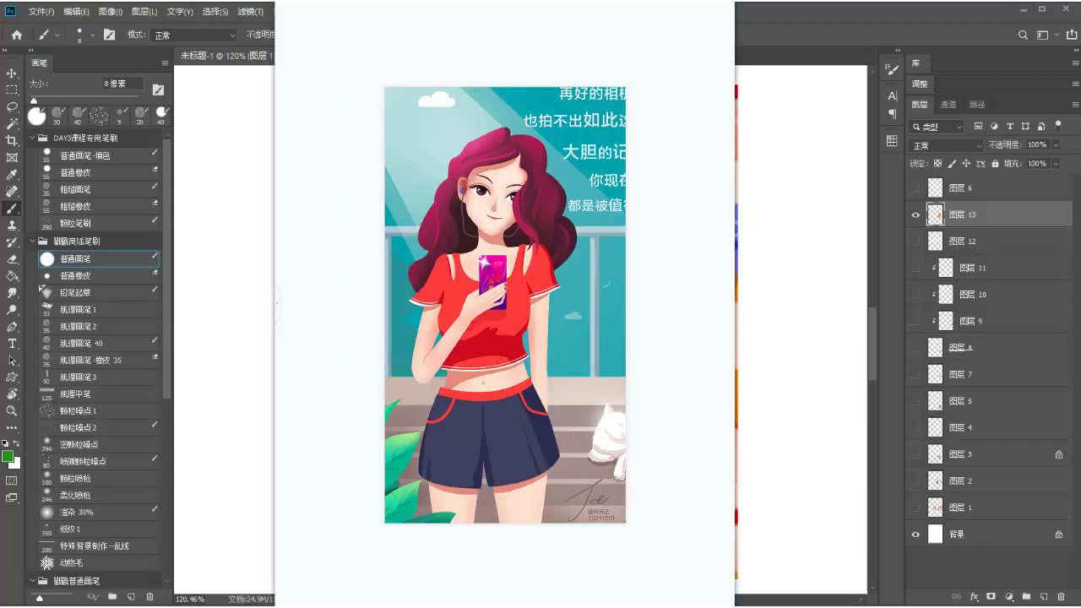
key(F1)
drag(551, 373, 612, 520)
key(ctrl+c)
key(Escape)
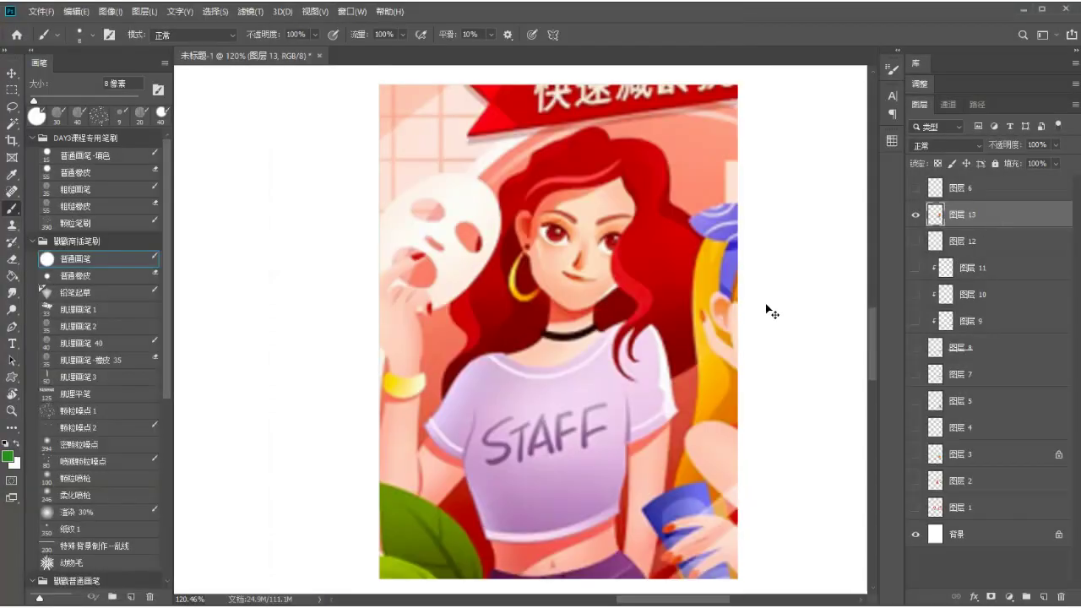
- Paste the captured phone-girl illustration into the Photoshop document and place it to the left of the STAFF-shirt picture
key(ctrl+v)
scroll(528, 304, down, 2)
scroll(527, 300, down, 1)
drag(528, 299, 313, 304)
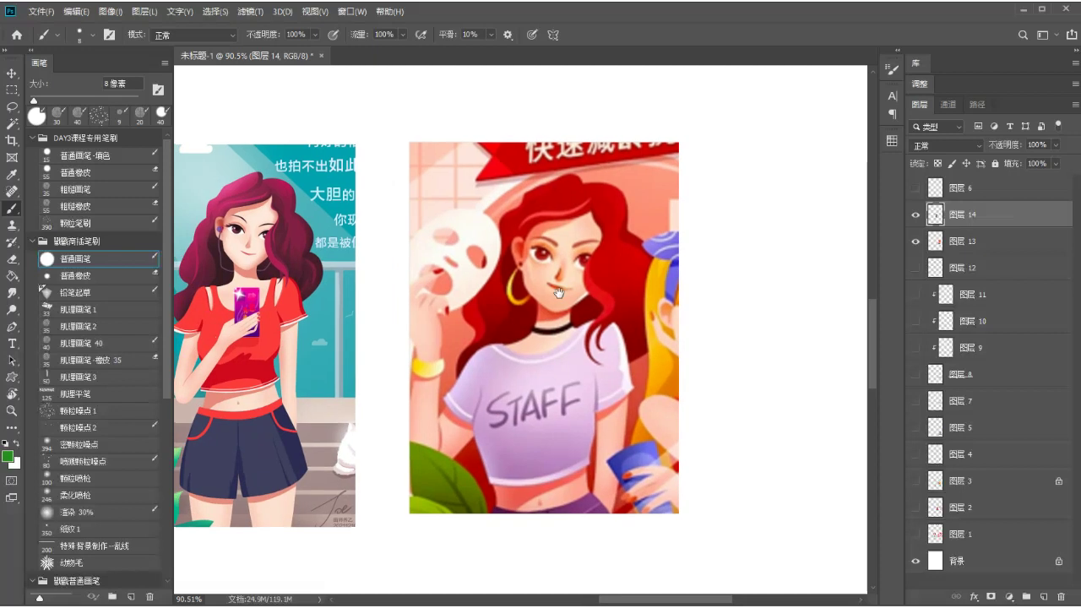
scroll(656, 281, up, 2)
mouse_move(656, 281)
mouse_down()
mouse_move(674, 288)
mouse_move(664, 292)
mouse_up()
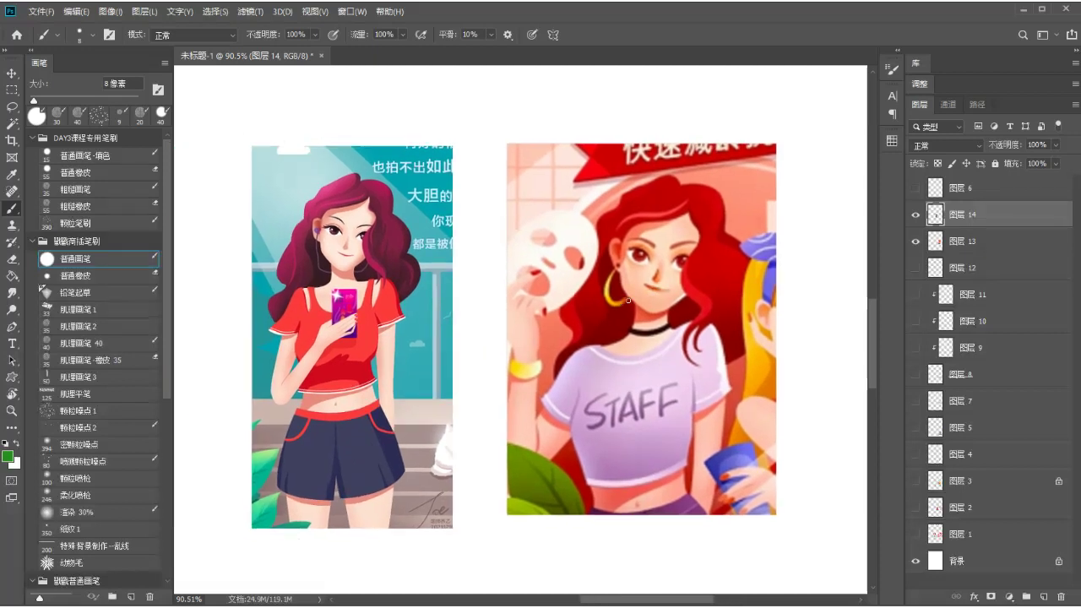
- Sketch a simple green figure above the two pictures with a round head, neck, shoulders, torso and one raised bent arm
mouse_move(452, 74)
mouse_down()
mouse_move(458, 165)
mouse_move(517, 94)
mouse_move(478, 100)
mouse_move(494, 150)
mouse_up()
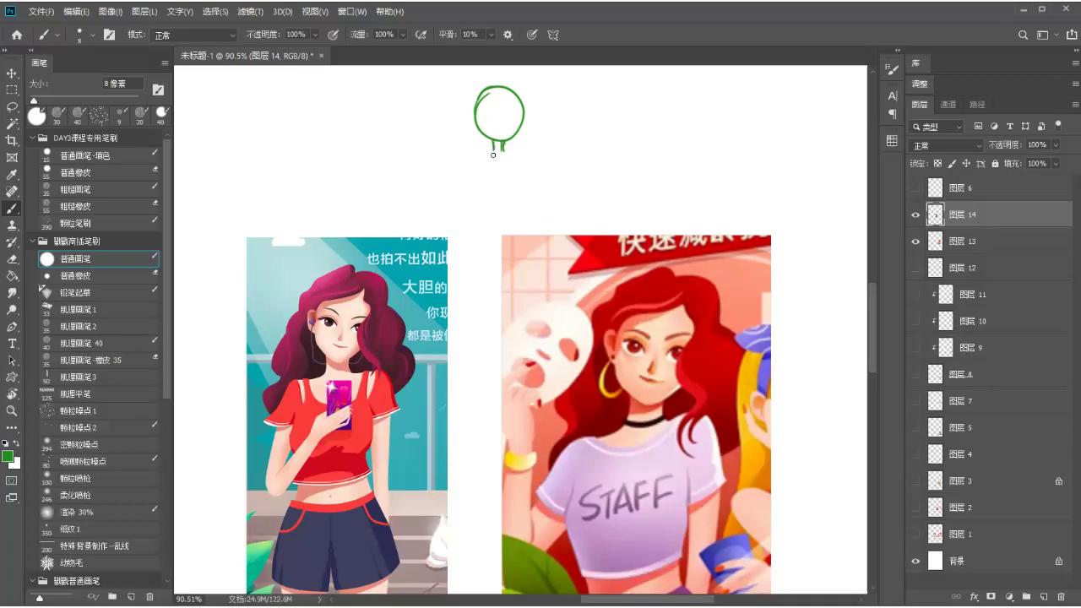
mouse_move(501, 150)
mouse_down()
mouse_move(525, 154)
mouse_move(528, 208)
mouse_move(473, 167)
mouse_move(447, 196)
mouse_up()
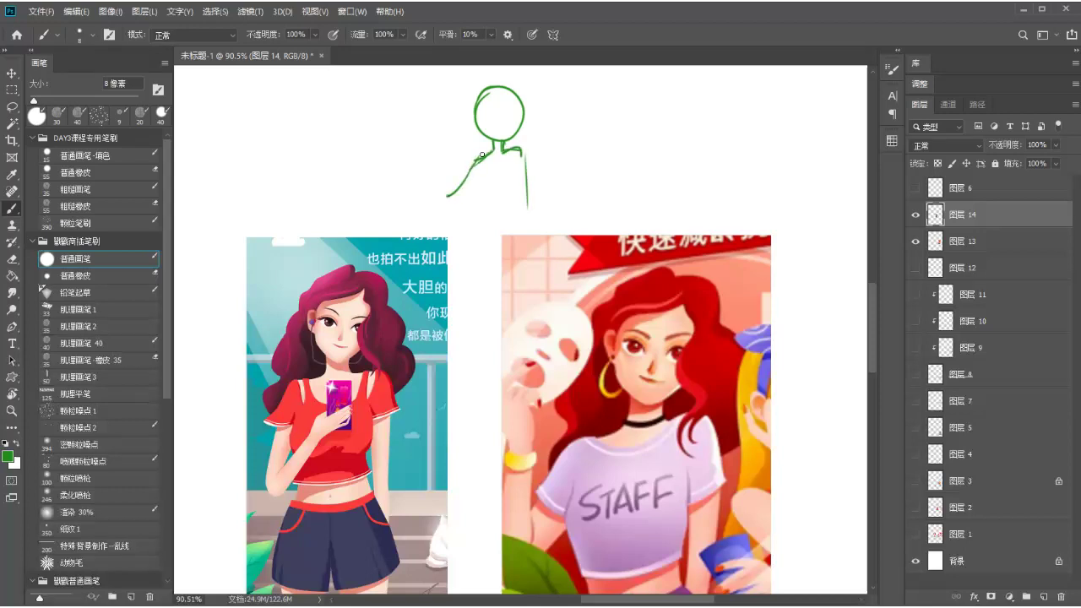
drag(516, 163, 518, 215)
mouse_move(481, 164)
mouse_down()
mouse_move(479, 195)
mouse_move(473, 184)
mouse_move(454, 202)
mouse_up()
drag(452, 155, 451, 211)
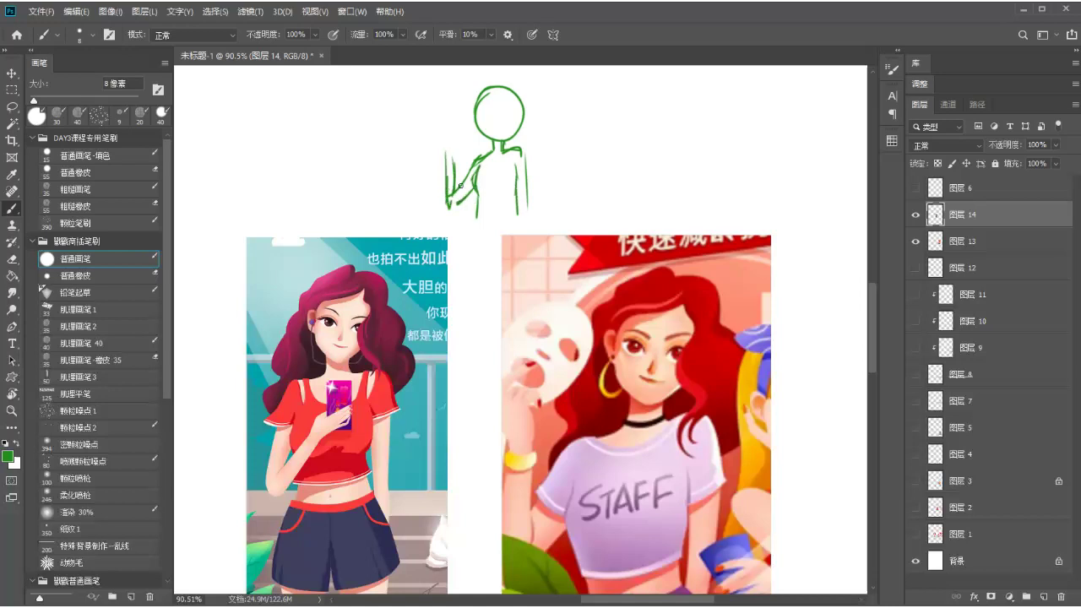
- Draw an arrow from the figure's head to the character 表, plus short arrows from the top of the head and the torso
mouse_move(503, 118)
mouse_down()
mouse_move(572, 107)
mouse_move(557, 116)
mouse_move(601, 90)
mouse_up()
drag(575, 103, 599, 100)
mouse_move(574, 115)
mouse_down()
mouse_move(598, 109)
mouse_move(571, 137)
mouse_up()
drag(591, 110, 628, 111)
drag(508, 93, 524, 80)
drag(515, 81, 523, 89)
mouse_move(524, 177)
mouse_down()
mouse_move(565, 190)
mouse_move(555, 195)
mouse_up()
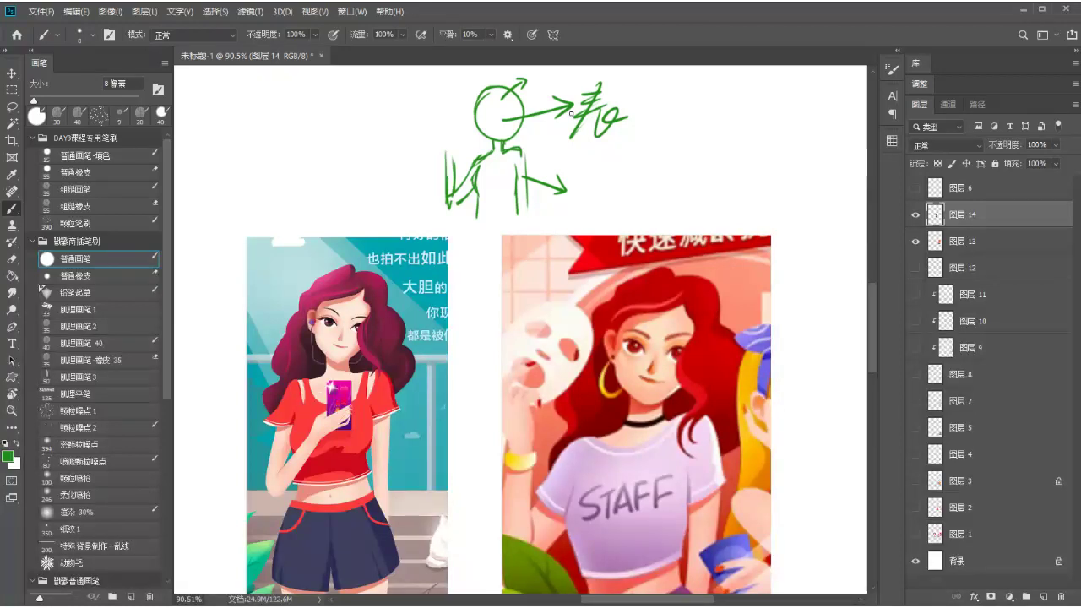
- Circle the phone girl's hair in green and draw a large oval beside the STAFF-shirt picture
mouse_move(371, 250)
mouse_down()
mouse_move(271, 402)
mouse_move(403, 255)
mouse_move(361, 252)
mouse_up()
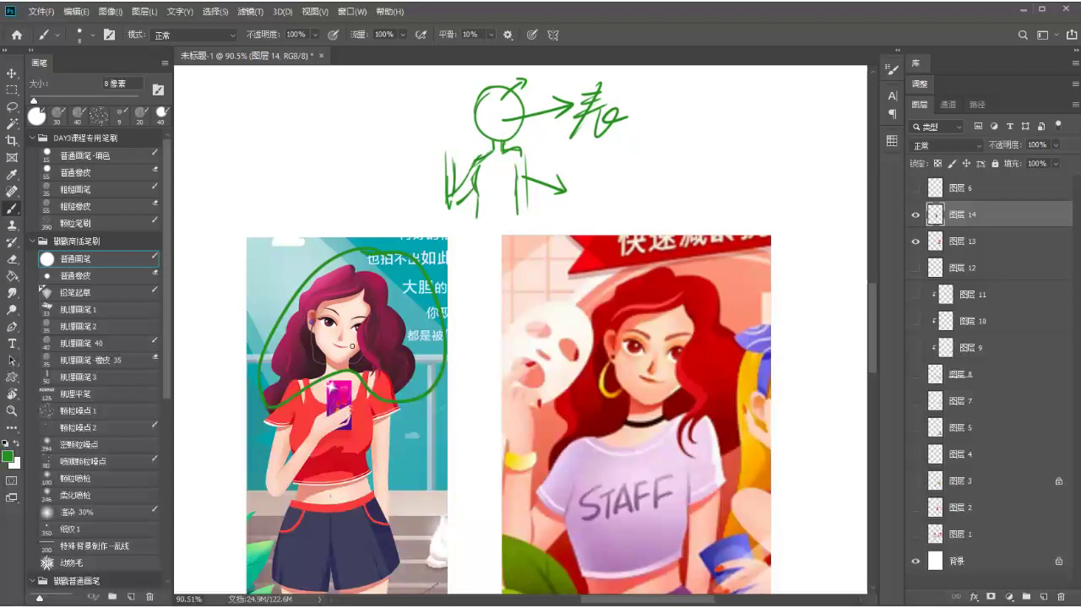
mouse_move(792, 326)
mouse_down()
mouse_move(849, 447)
mouse_move(710, 364)
mouse_up()
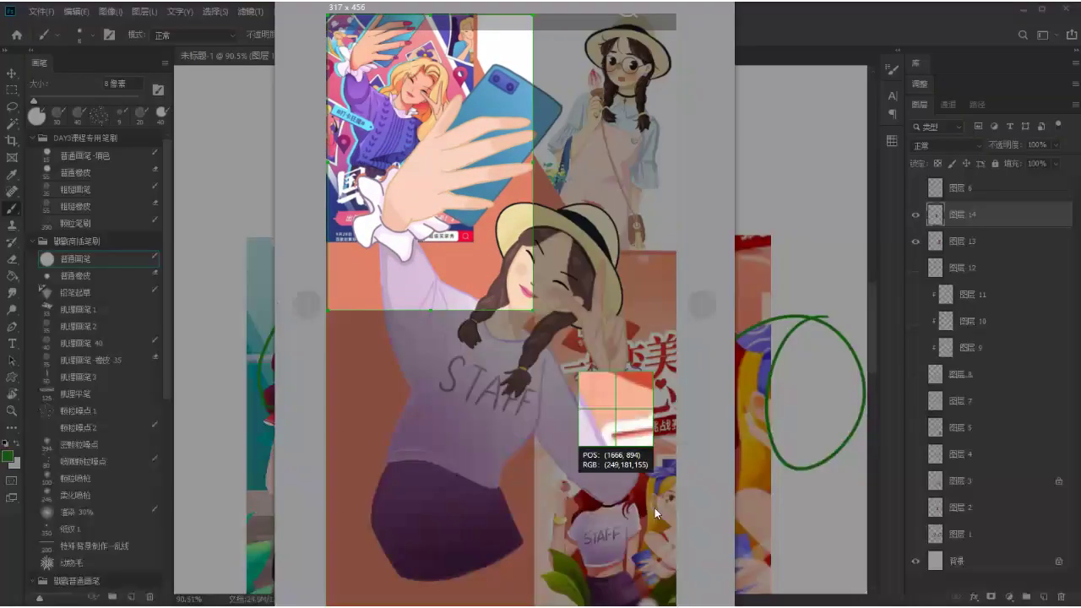
- Capture the selfie-girl collage from the image viewer, hide layers 14 and 13, and paste the collage as a new layer
drag(326, 15, 676, 601)
click(914, 215)
click(914, 242)
key(ctrl+v)
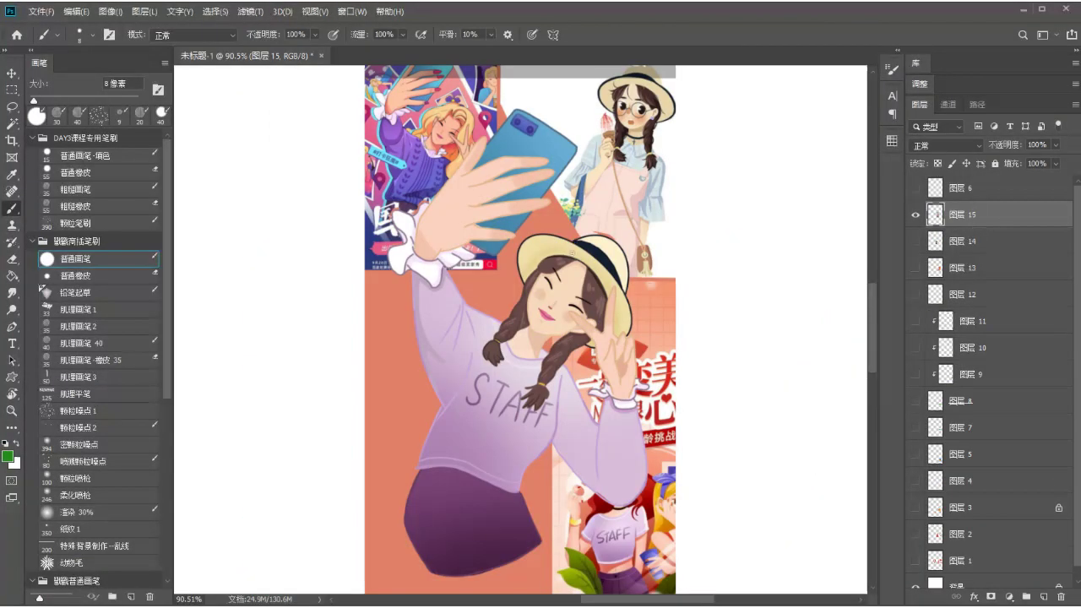
- Outline the white ruffled cuff on the selfie girl's raised arm in green and undo the marking
drag(572, 253, 525, 261)
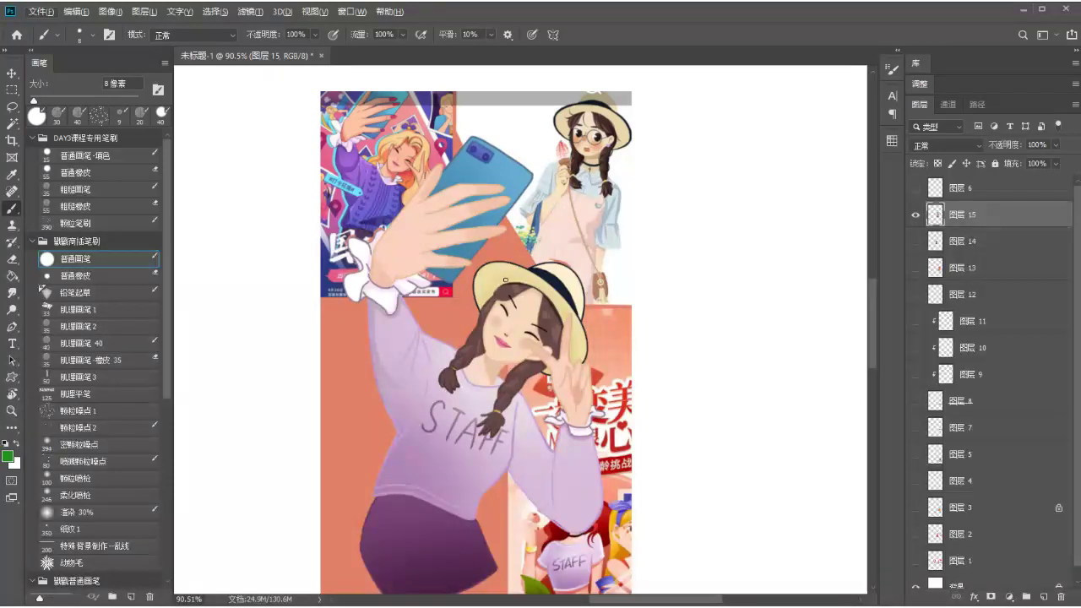
mouse_move(382, 248)
mouse_down()
mouse_move(352, 314)
mouse_move(382, 317)
mouse_move(429, 284)
mouse_move(395, 287)
mouse_move(377, 261)
mouse_up()
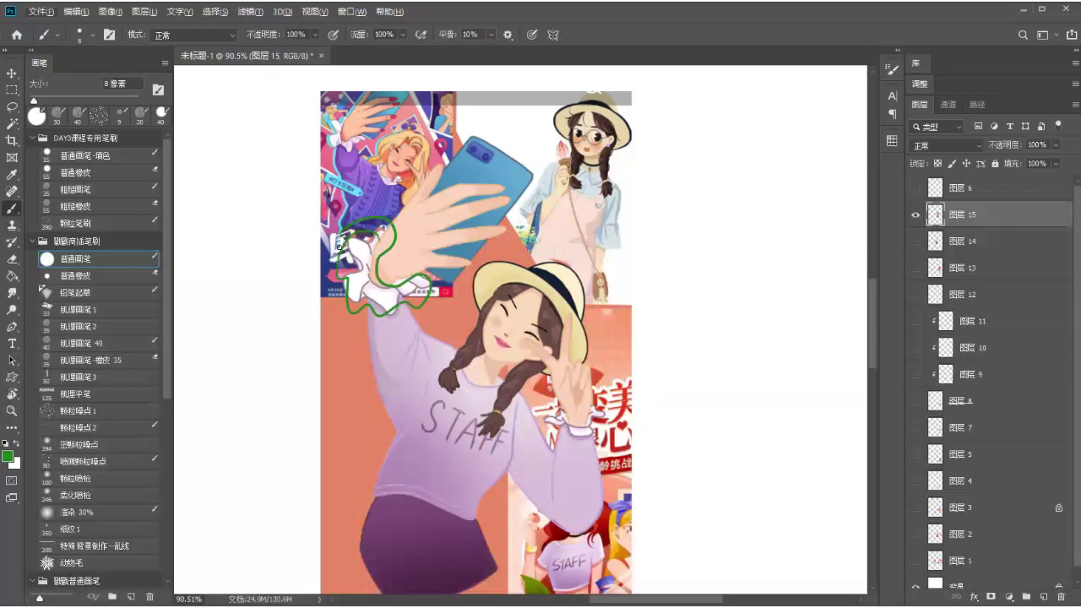
key(ctrl+z)
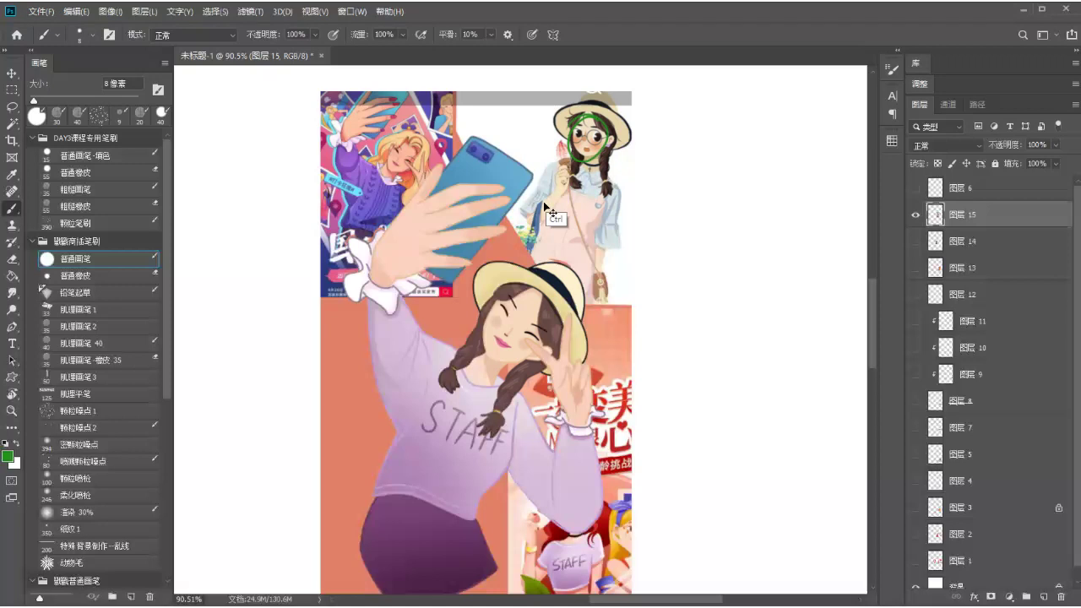
- Cover the selfie girl's closed eye with sampled skin tone and repaint an open eye and open mouth in sampled dark brown
alt+click(502, 313)
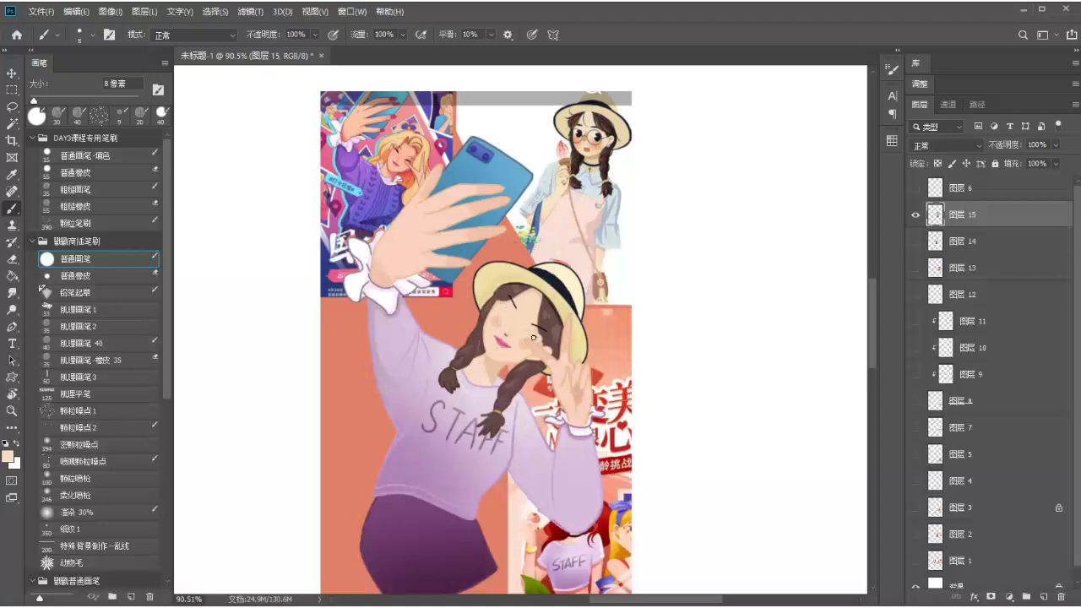
mouse_move(510, 338)
mouse_down()
mouse_move(499, 345)
mouse_move(503, 312)
mouse_move(530, 335)
mouse_move(501, 341)
mouse_move(505, 350)
mouse_up()
alt+click(558, 371)
alt+click(507, 351)
alt+click(507, 313)
drag(527, 334, 530, 339)
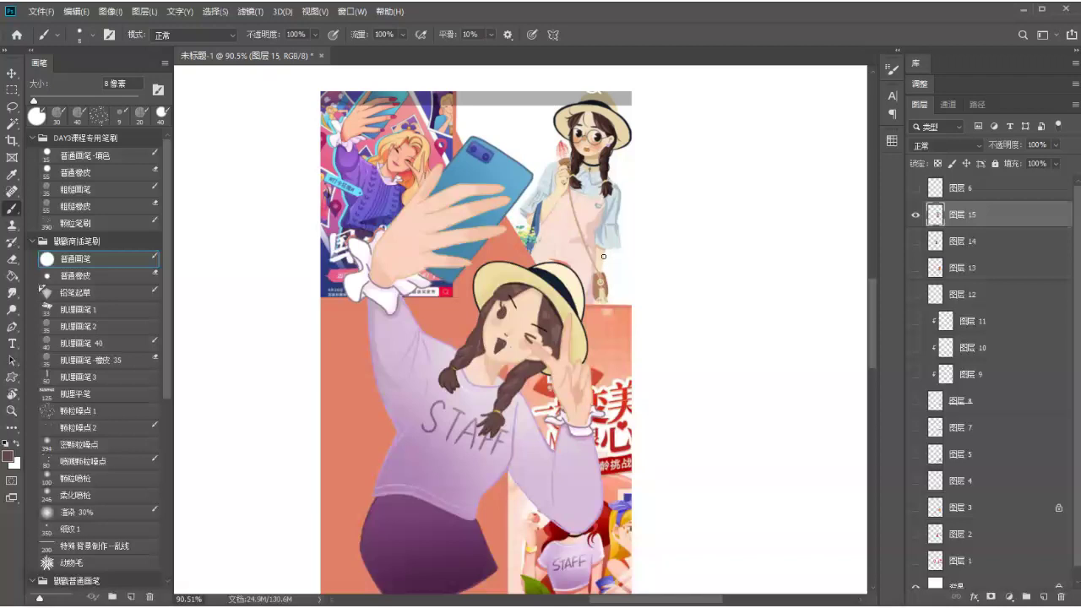
- Paint purple shading on the raised sleeve just below the ruffled cuff, using colours sampled from the clothing
mouse_move(588, 268)
mouse_down()
mouse_move(564, 266)
mouse_move(577, 269)
mouse_up()
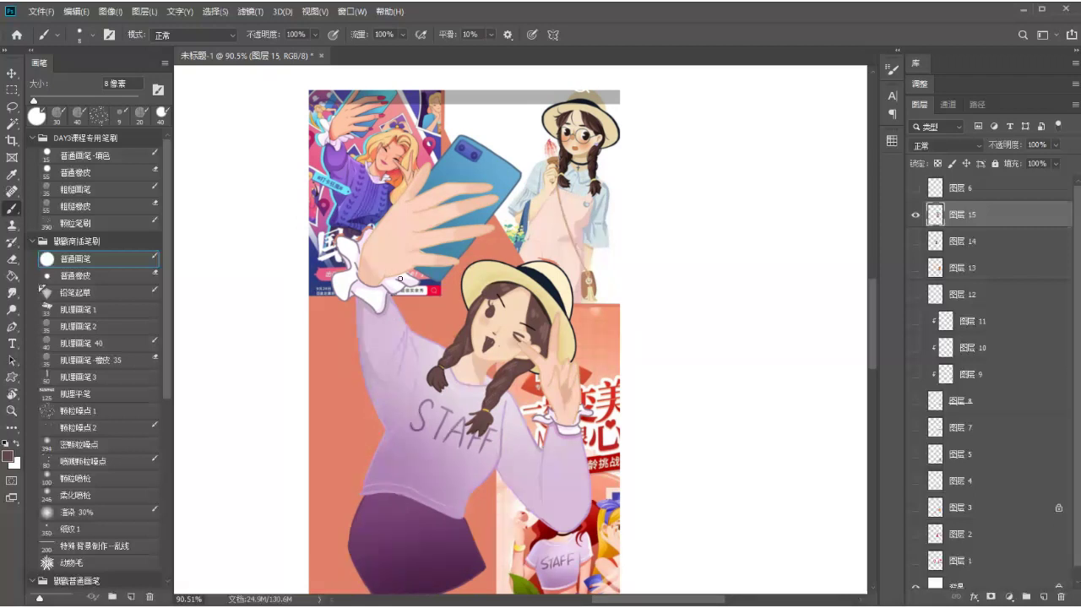
alt+click(399, 496)
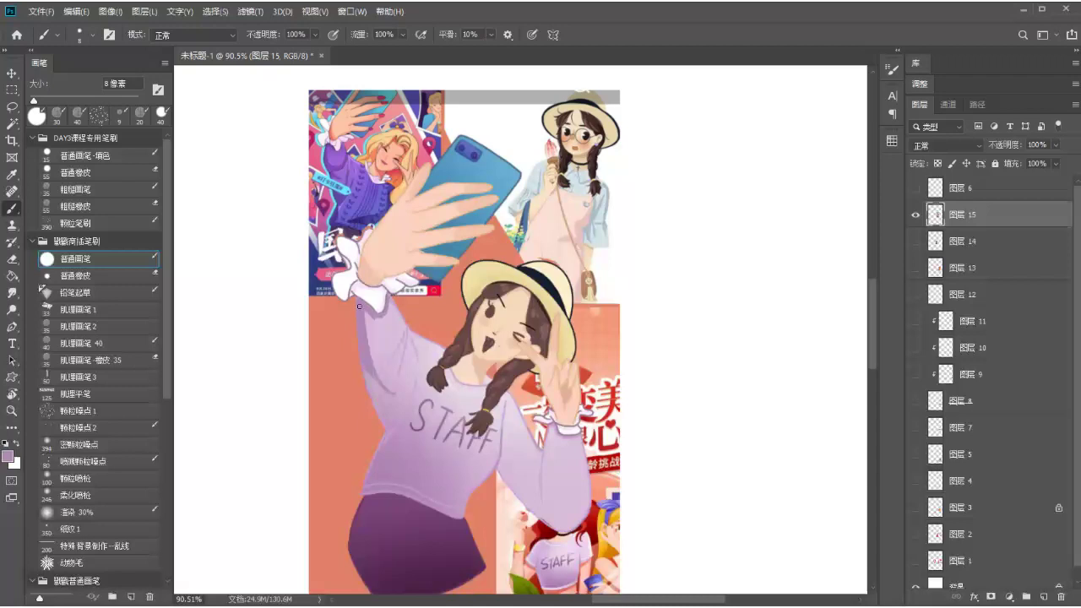
alt+click(397, 463)
alt+click(398, 466)
alt+click(375, 345)
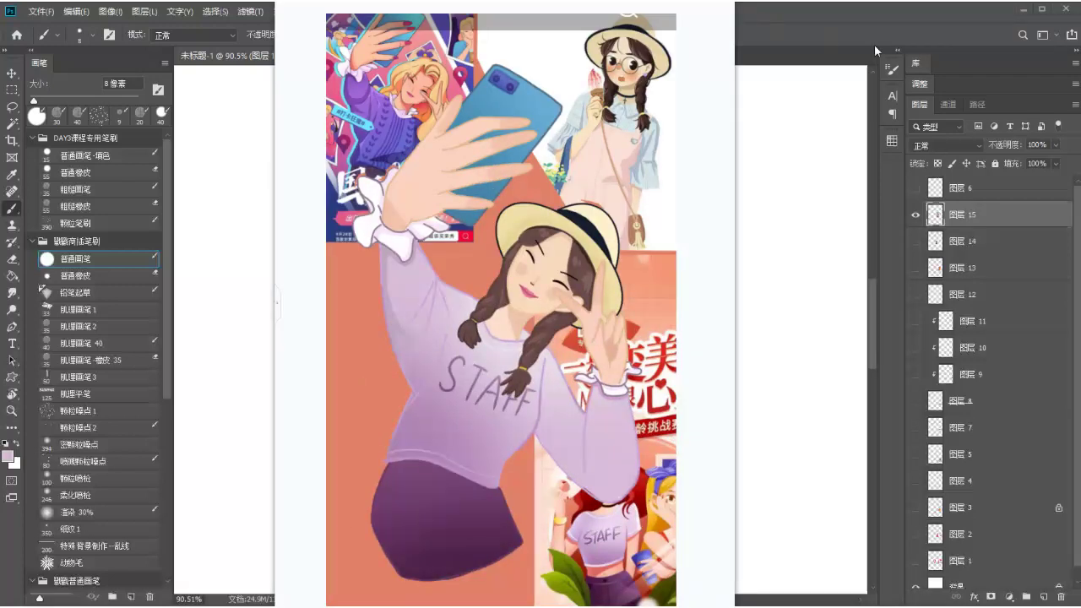
- Examine the Christmas illustration of the antlered girl in the image viewer, first as a whole and up close on her face and sweater
mouse_move(722, 52)
key(Right)
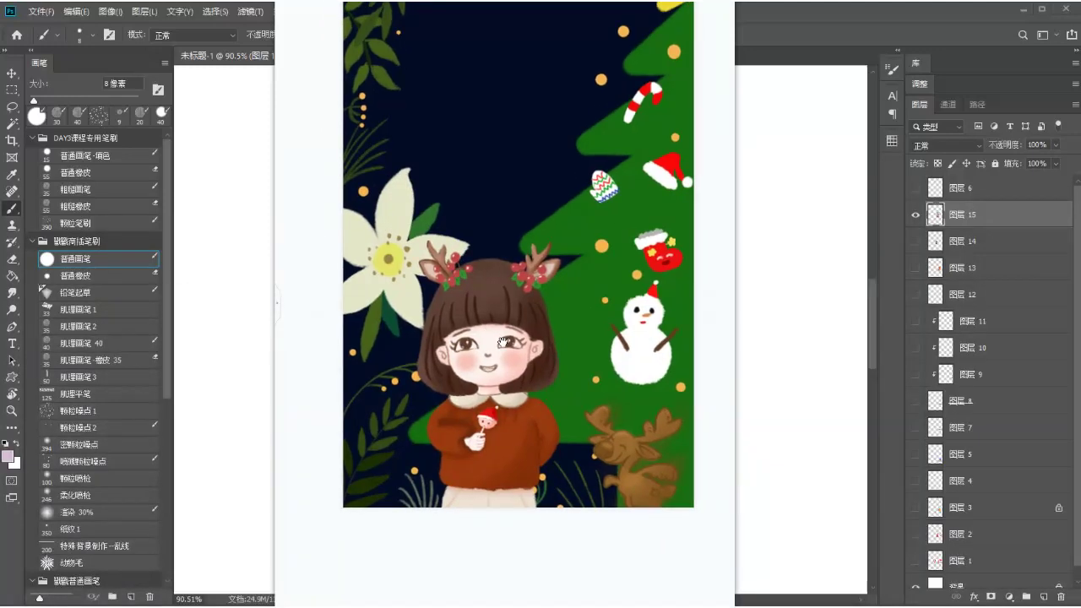
scroll(504, 342, down, 3)
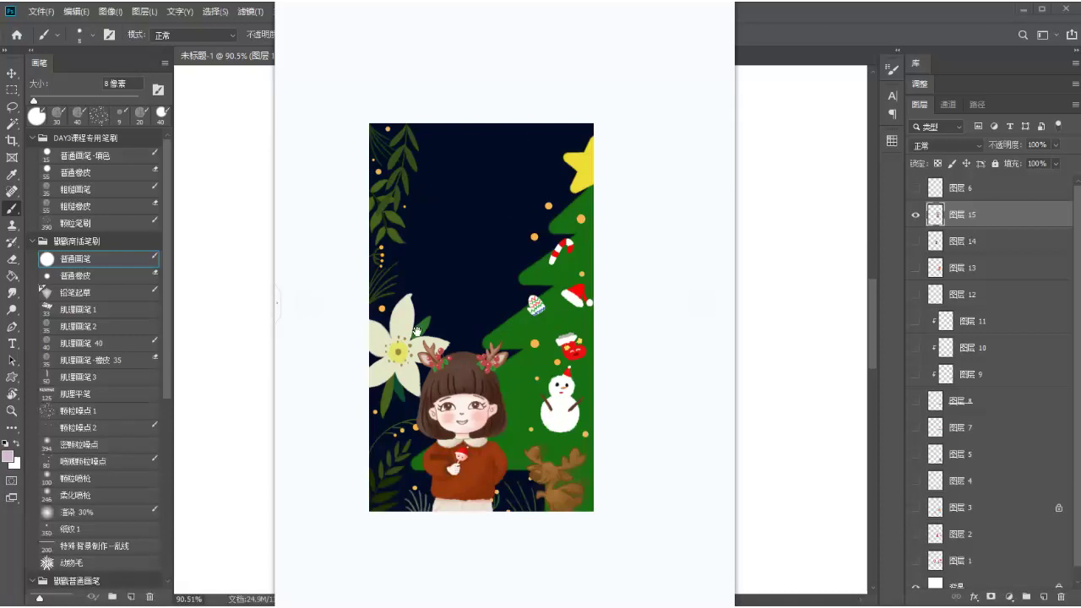
scroll(532, 385, up, 2)
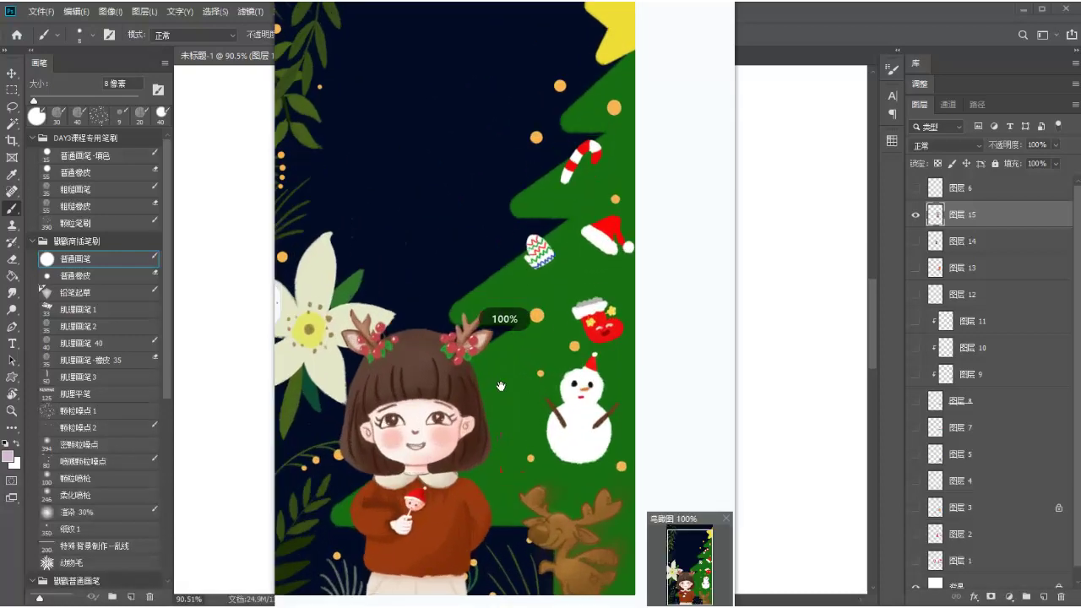
scroll(501, 386, down, 1)
scroll(490, 386, up, 2)
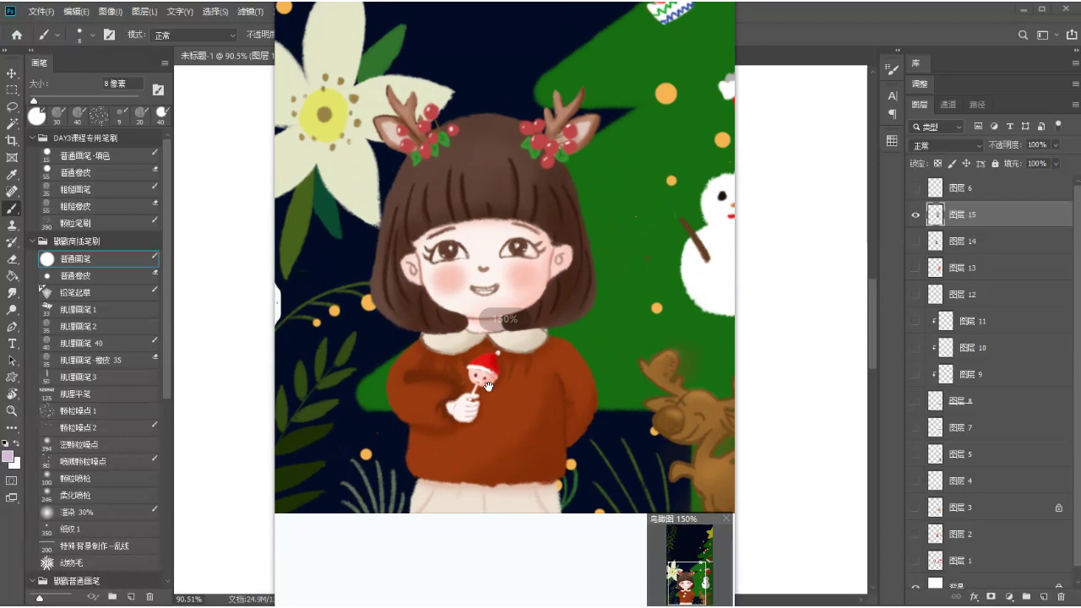
scroll(487, 386, up, 2)
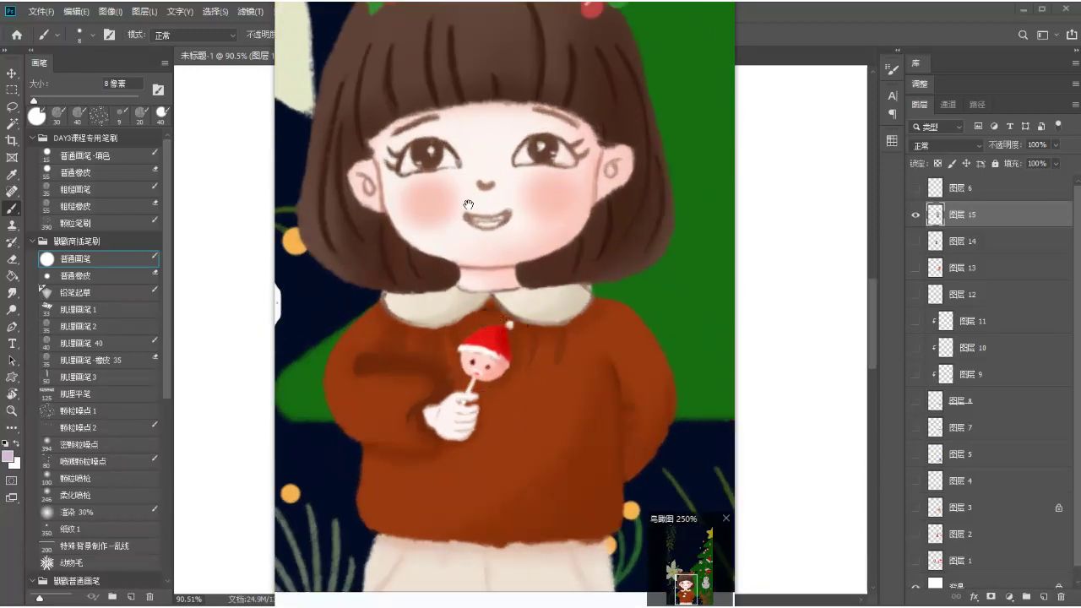
- Back in Photoshop, sketch a small inverted triangle on the blank canvas in dark brown sampled from the girl's hair, and colour inside it with sampled orange
drag(524, 202, 511, 284)
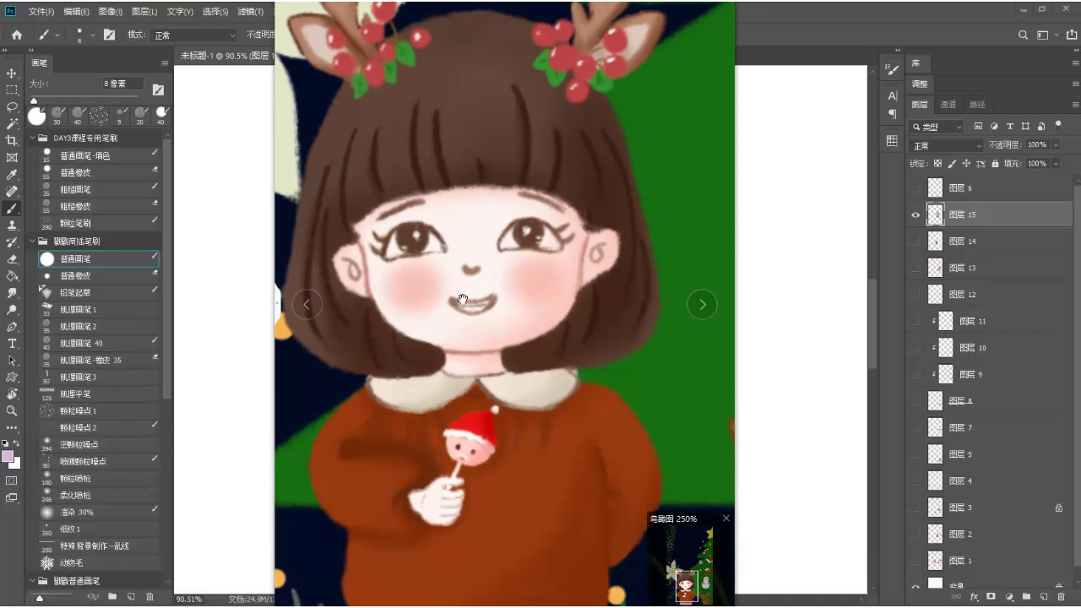
key(Escape)
mouse_move(738, 244)
mouse_down()
mouse_move(668, 241)
mouse_move(642, 289)
mouse_up()
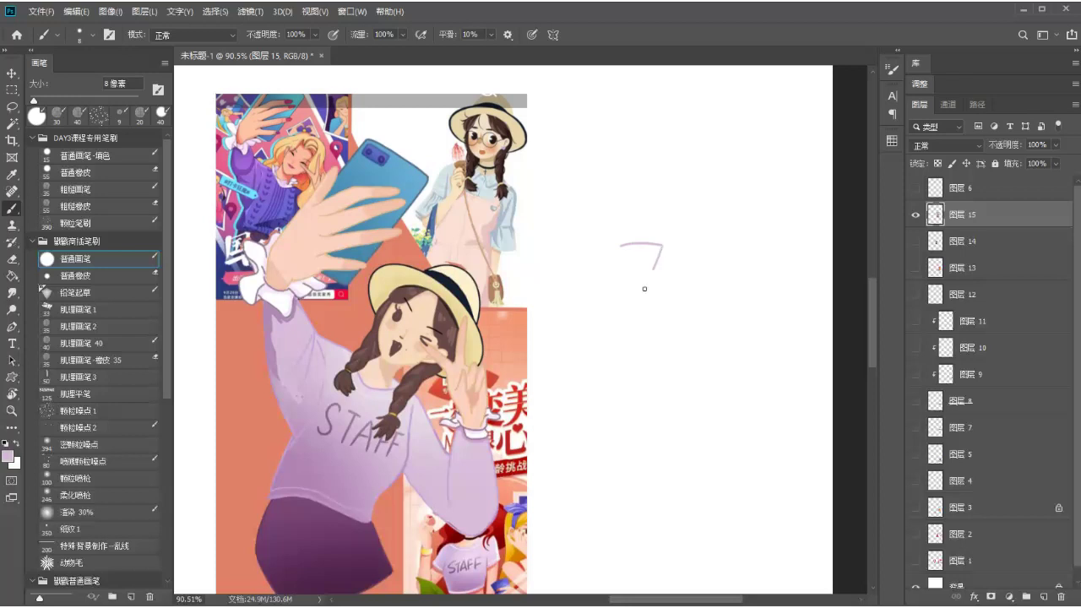
key(ctrl+z)
alt+click(402, 375)
mouse_move(620, 240)
mouse_down()
mouse_move(668, 242)
mouse_move(642, 277)
mouse_move(621, 242)
mouse_move(642, 282)
mouse_up()
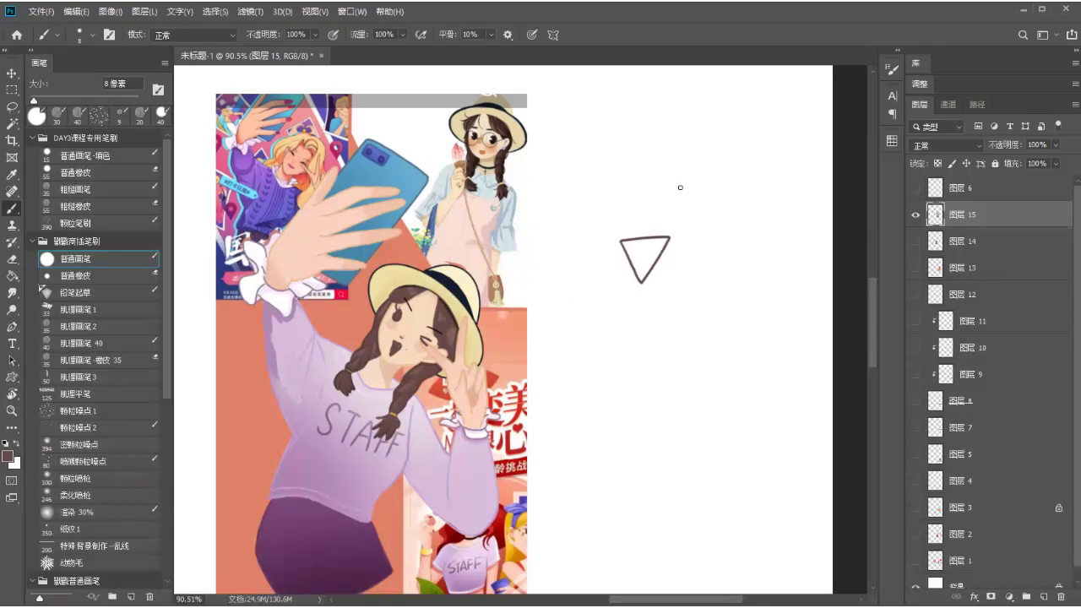
alt+click(245, 355)
mouse_move(626, 241)
mouse_down()
mouse_move(642, 275)
mouse_move(628, 245)
mouse_move(646, 244)
mouse_move(627, 245)
mouse_move(666, 240)
mouse_move(646, 271)
mouse_move(651, 261)
mouse_move(638, 262)
mouse_move(657, 245)
mouse_move(631, 245)
mouse_move(663, 242)
mouse_move(638, 272)
mouse_up()
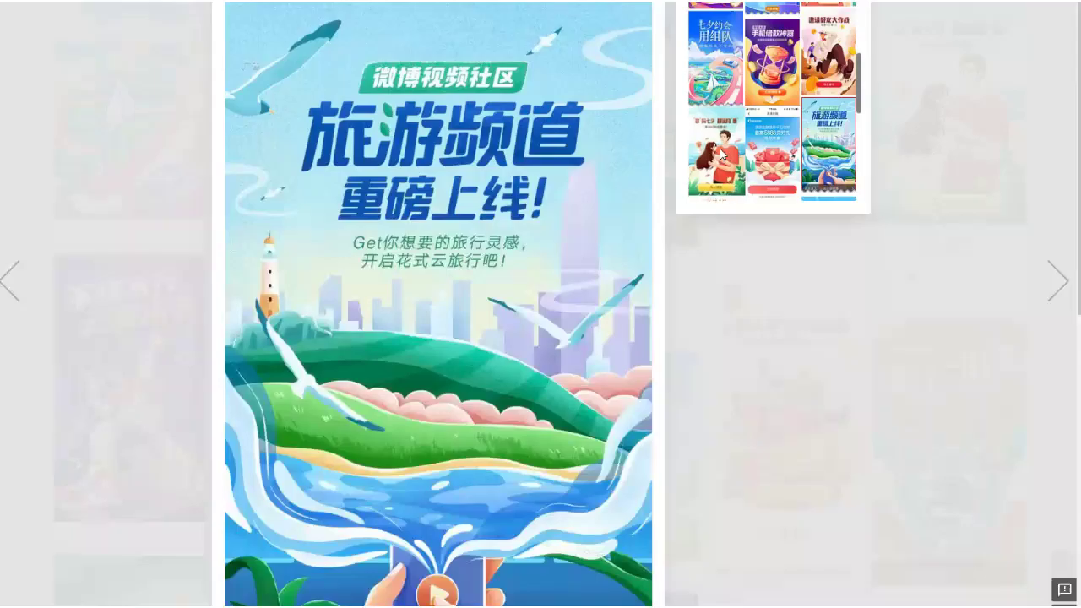
- Examine the beach couple poster and the 全网比价 poster of a girl writing up close in the browser's inspiration board
click(721, 154)
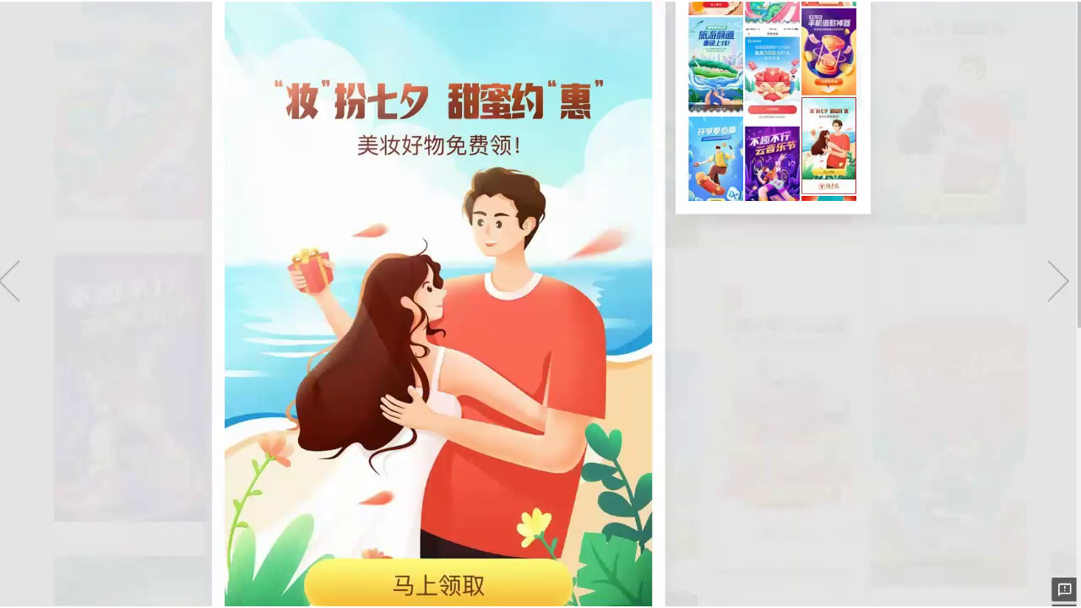
key(Escape)
scroll(498, 321, up, 3)
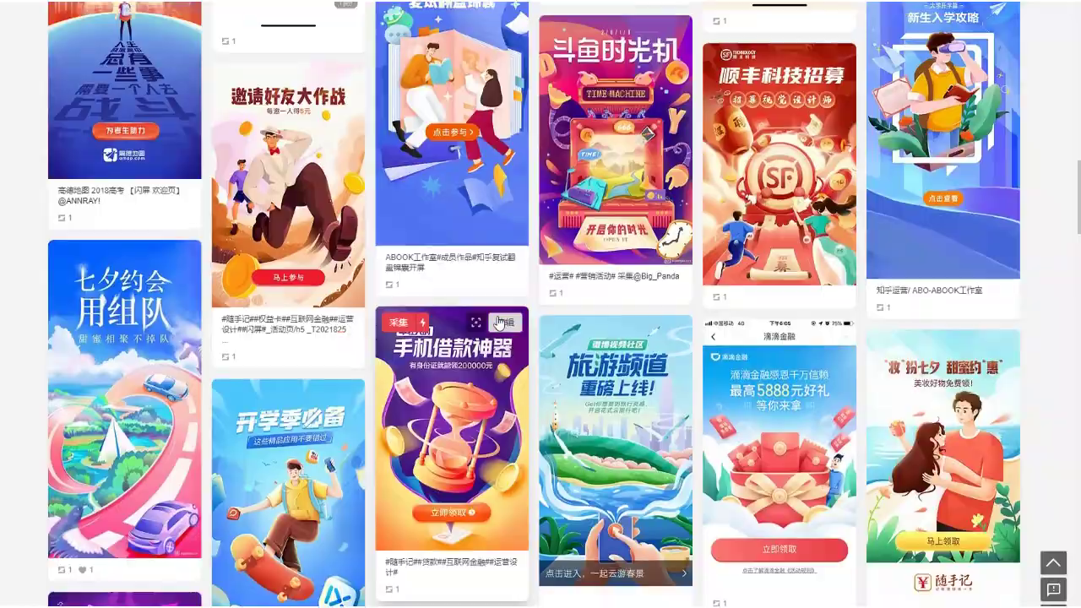
scroll(498, 322, up, 3)
scroll(624, 312, up, 1)
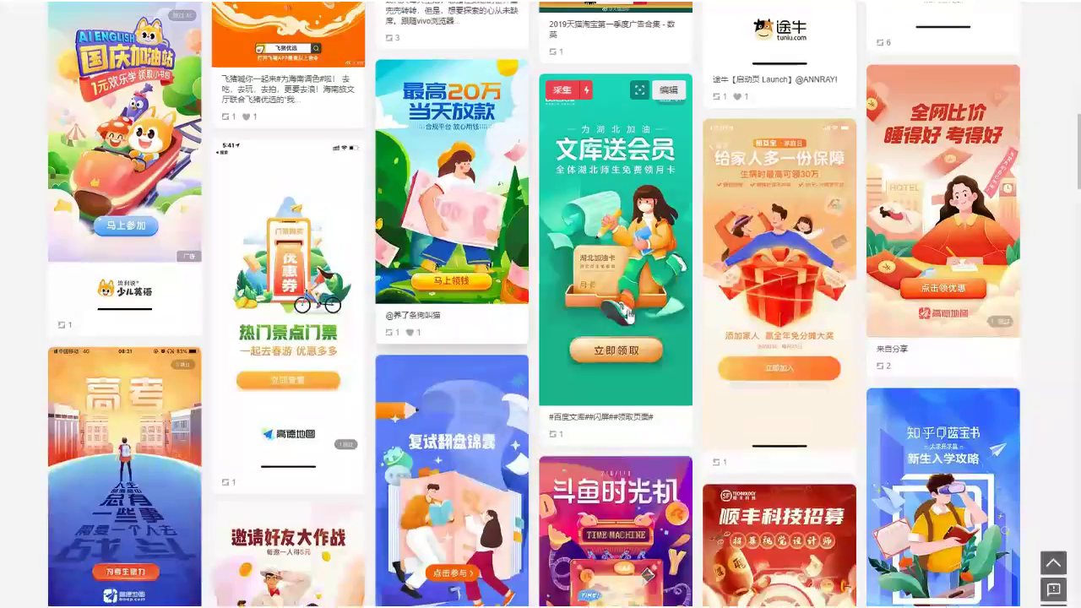
click(931, 217)
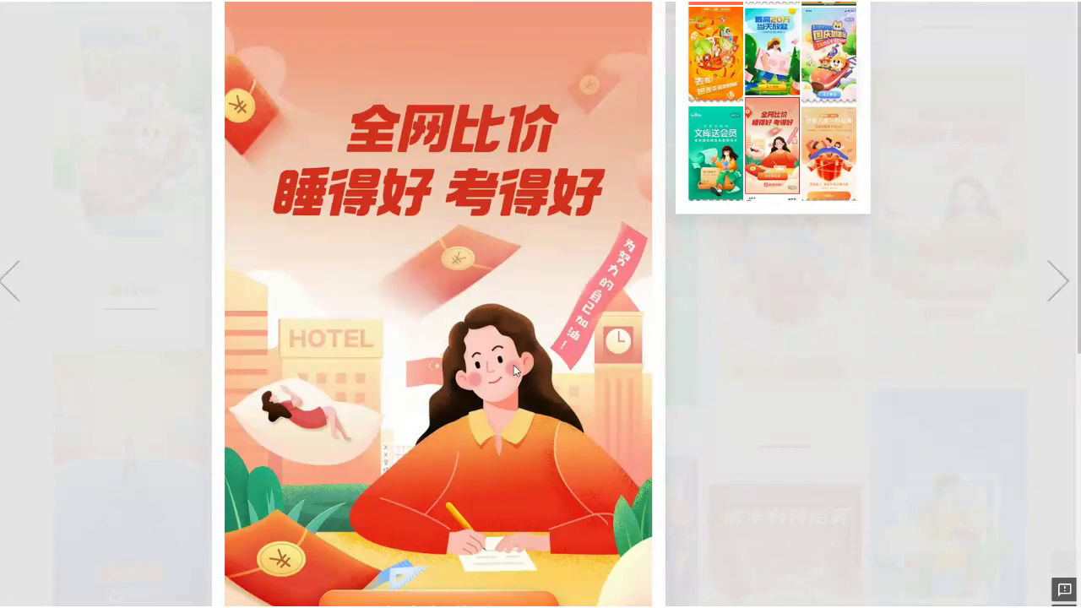
click(146, 261)
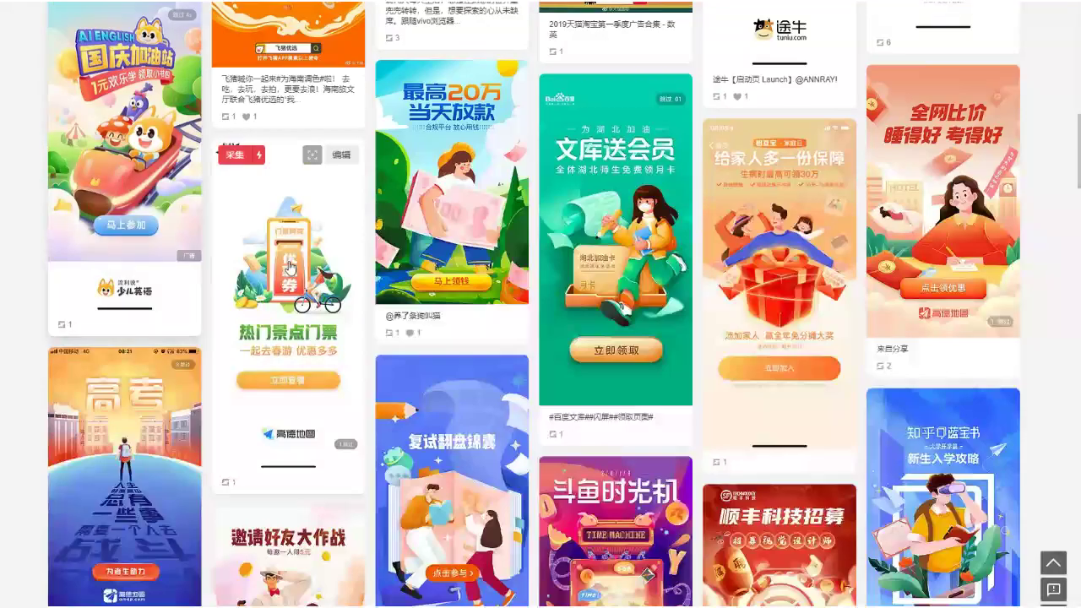
- Examine the faces and expressions on the AI ENGLISH roller-coaster, 闲鱼毕业季 graduation and 老师打call teacher posters in enlarged view
click(144, 156)
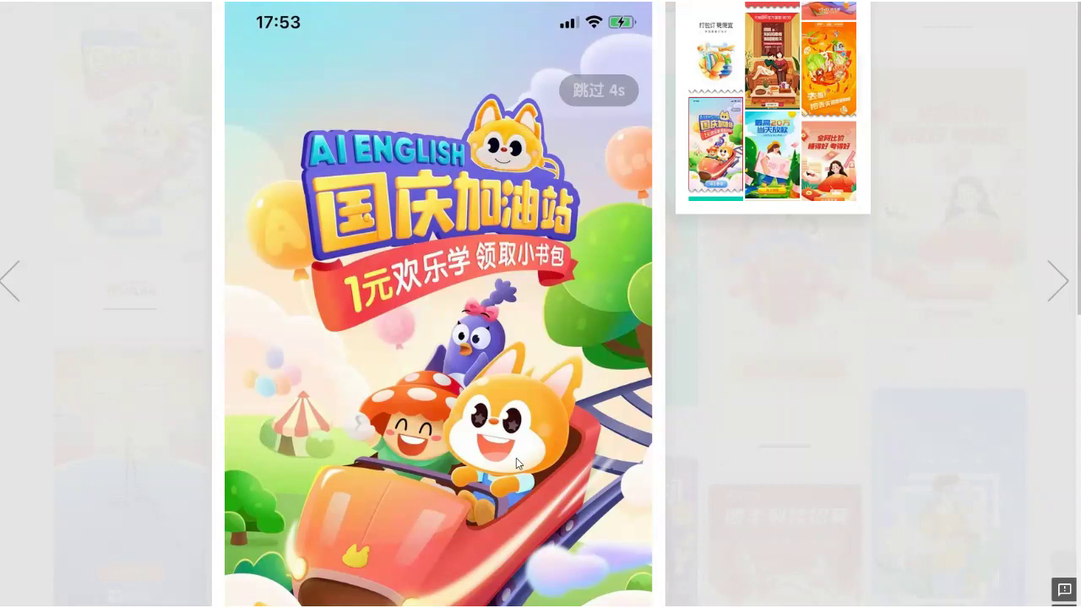
click(172, 268)
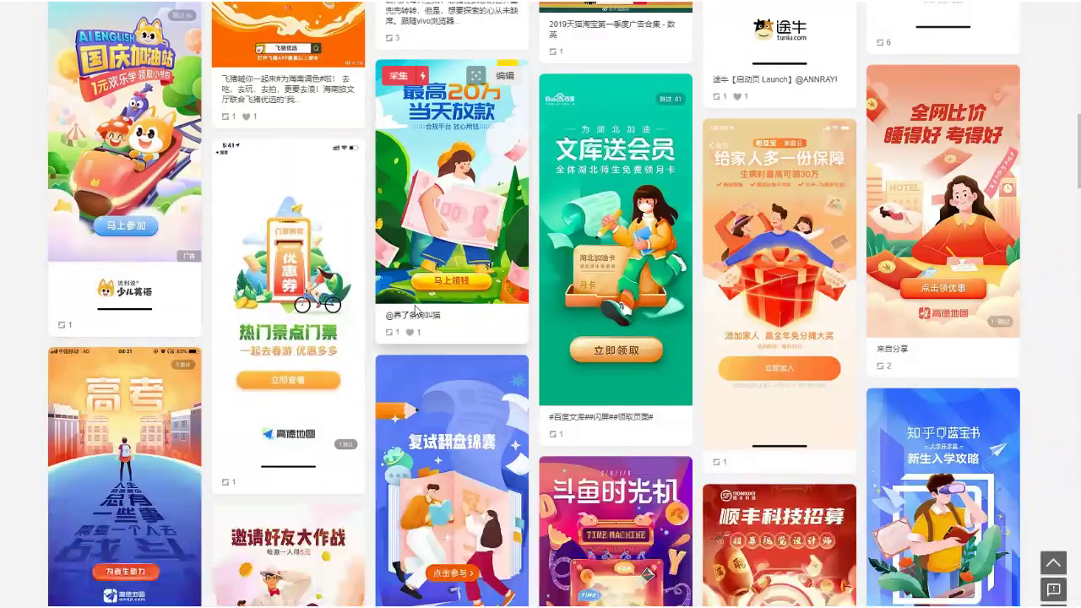
scroll(416, 311, up, 10)
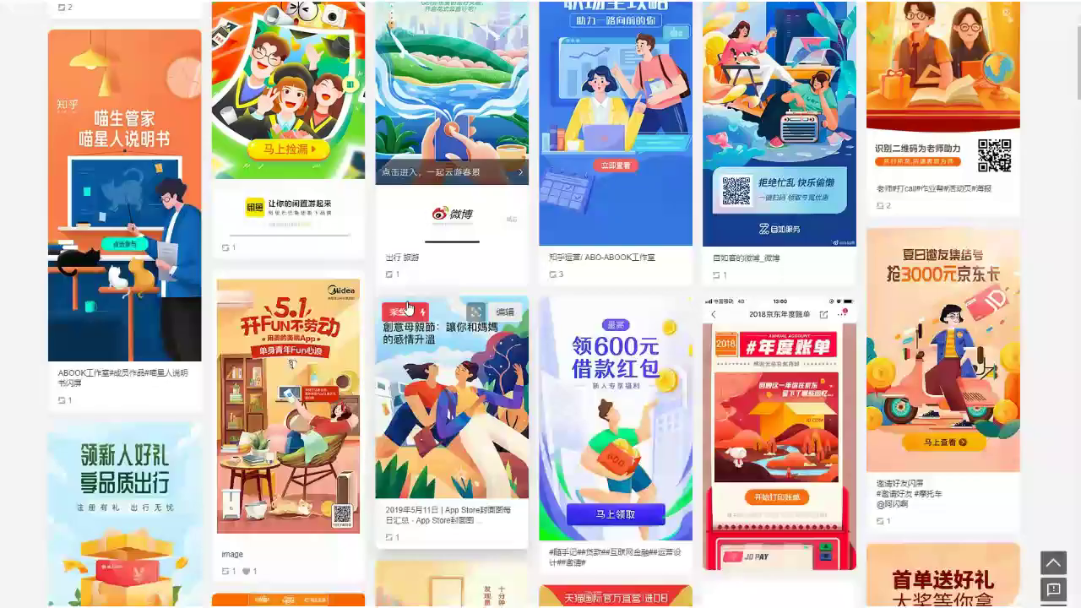
click(333, 84)
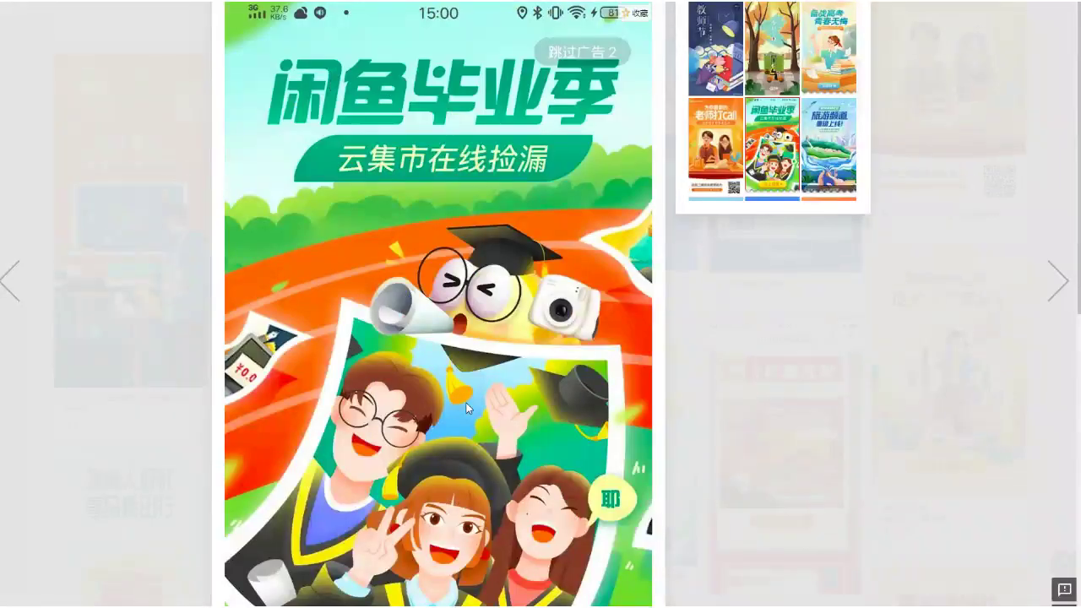
click(778, 241)
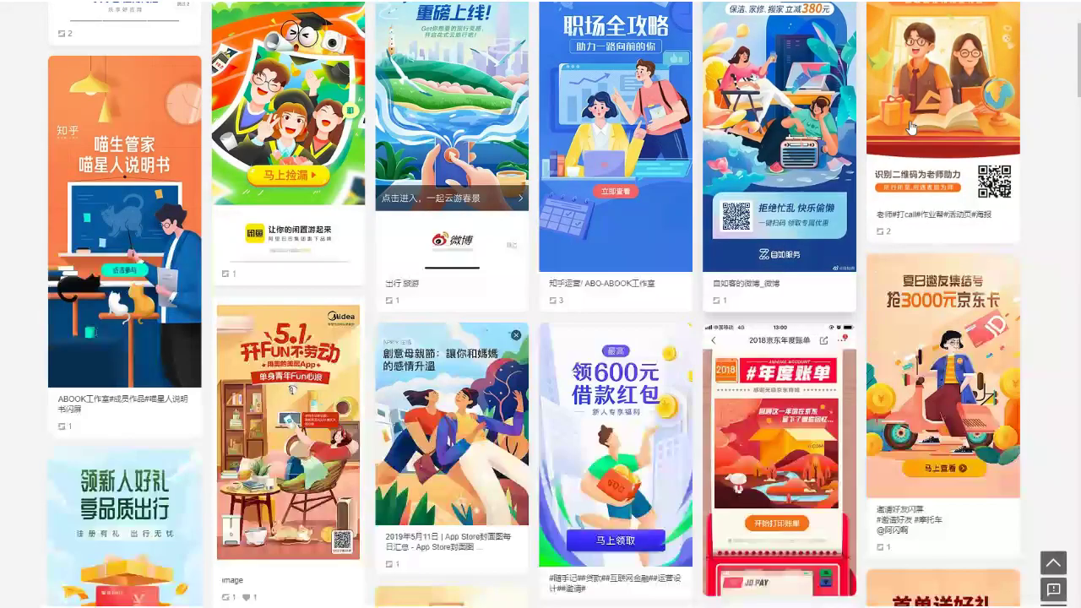
click(581, 240)
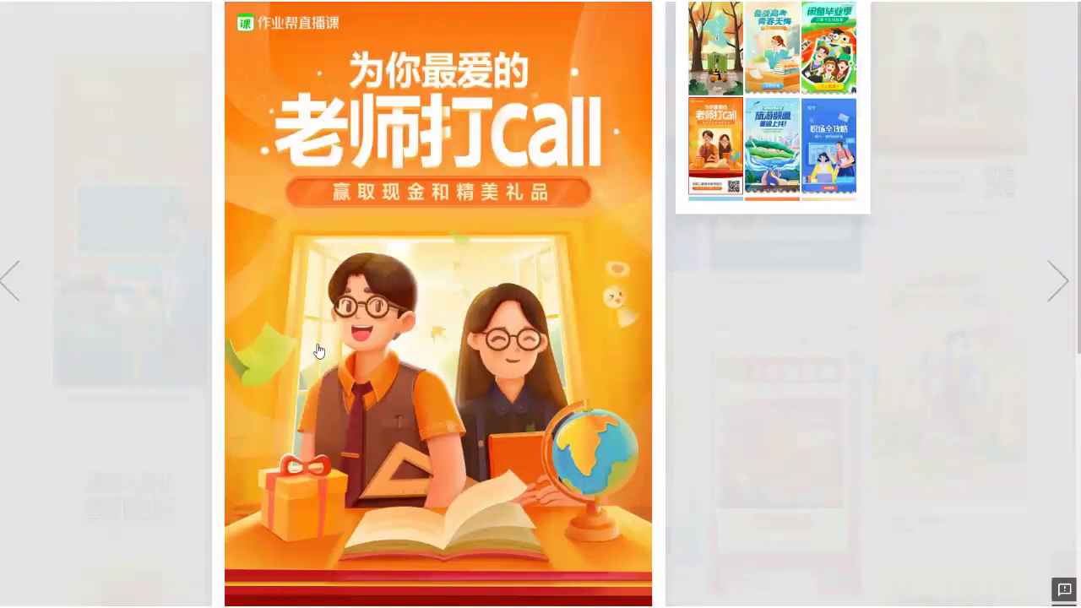
click(152, 330)
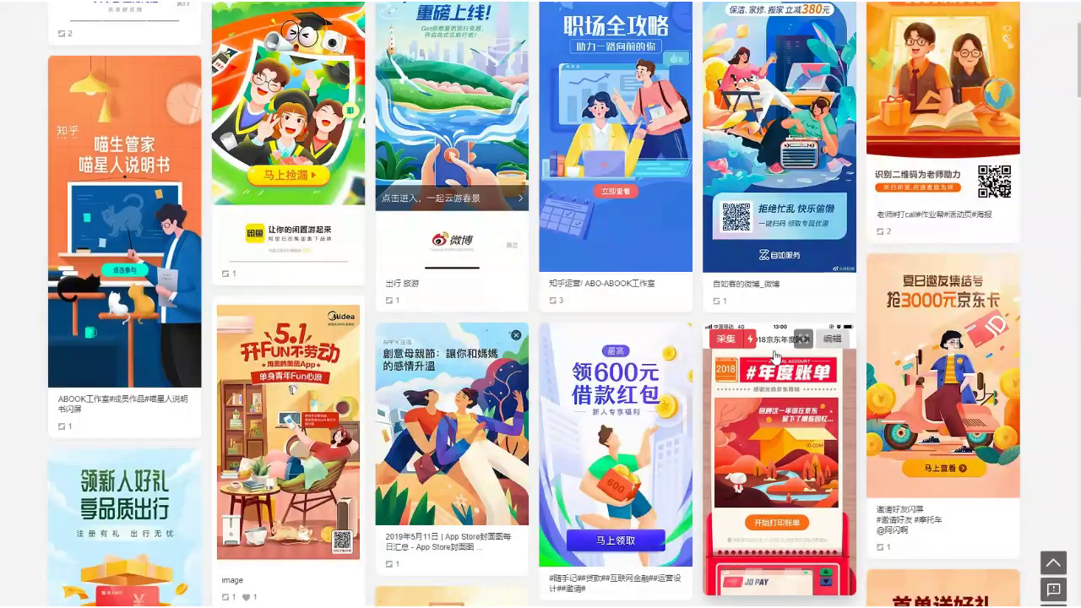
- Browse further down the inspiration board to compare how the commercial poster illustrations portray their characters and scenes
scroll(700, 358, down, 6)
scroll(701, 358, down, 1)
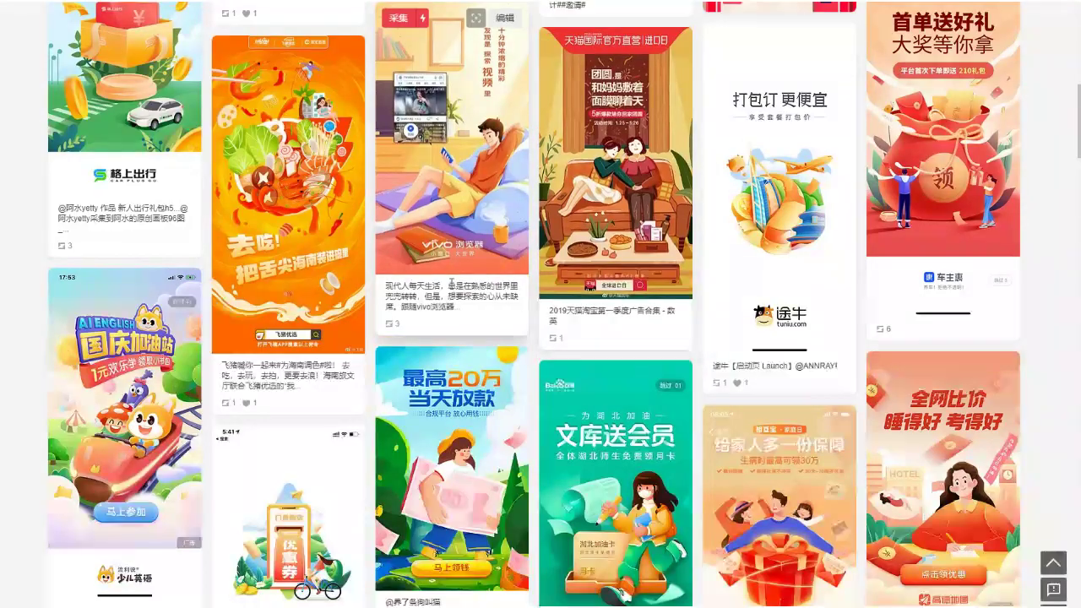
scroll(449, 268, down, 4)
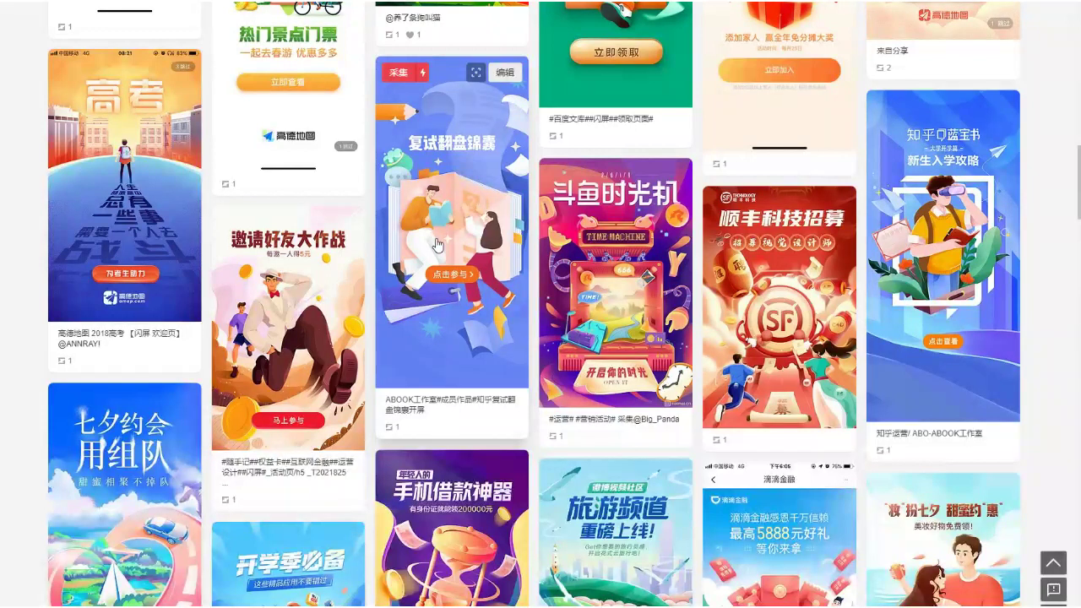
scroll(437, 245, down, 10)
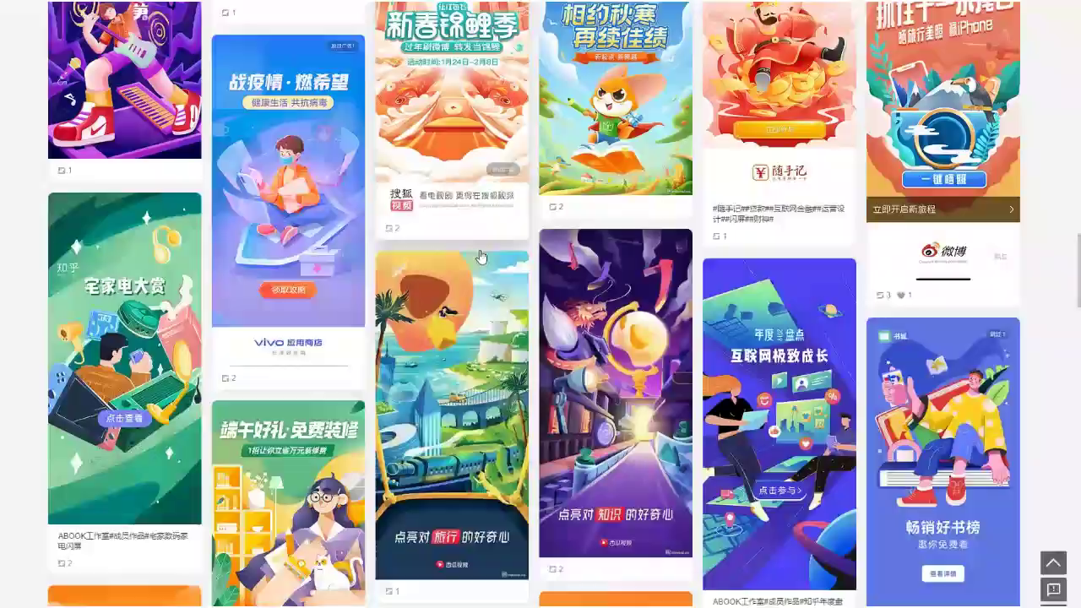
scroll(480, 257, down, 3)
scroll(450, 218, down, 1)
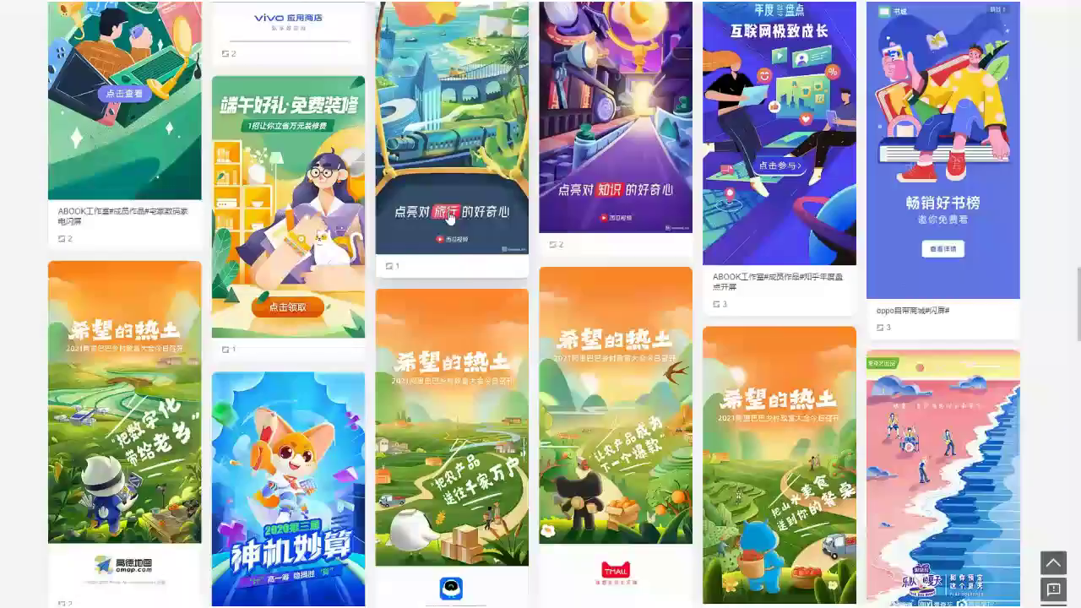
- Browse the gallery of splash-screen illustrations for poster and character references
scroll(450, 218, down, 2)
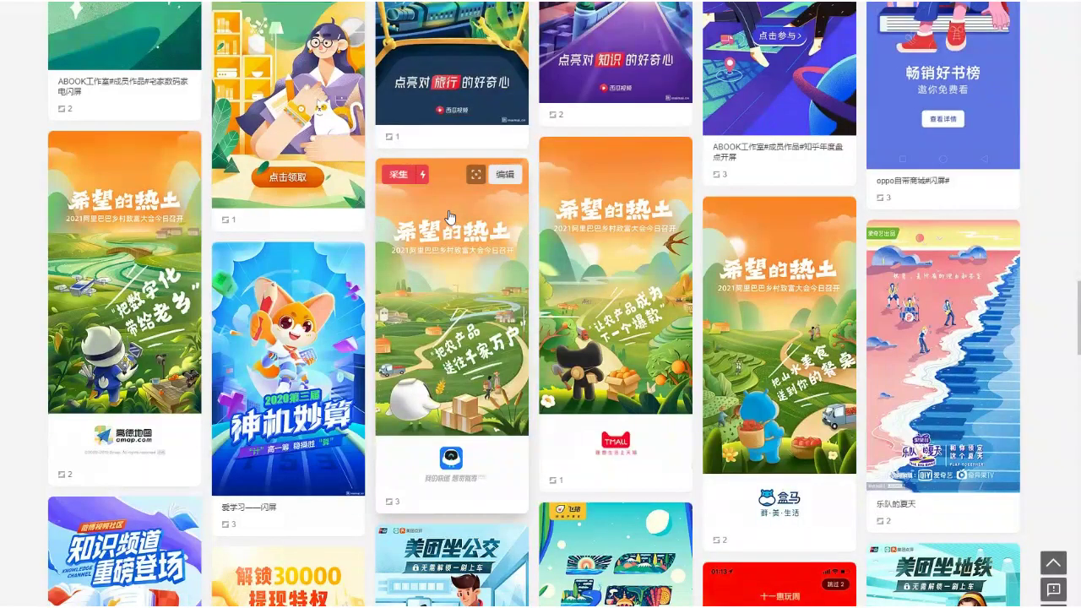
scroll(450, 217, down, 3)
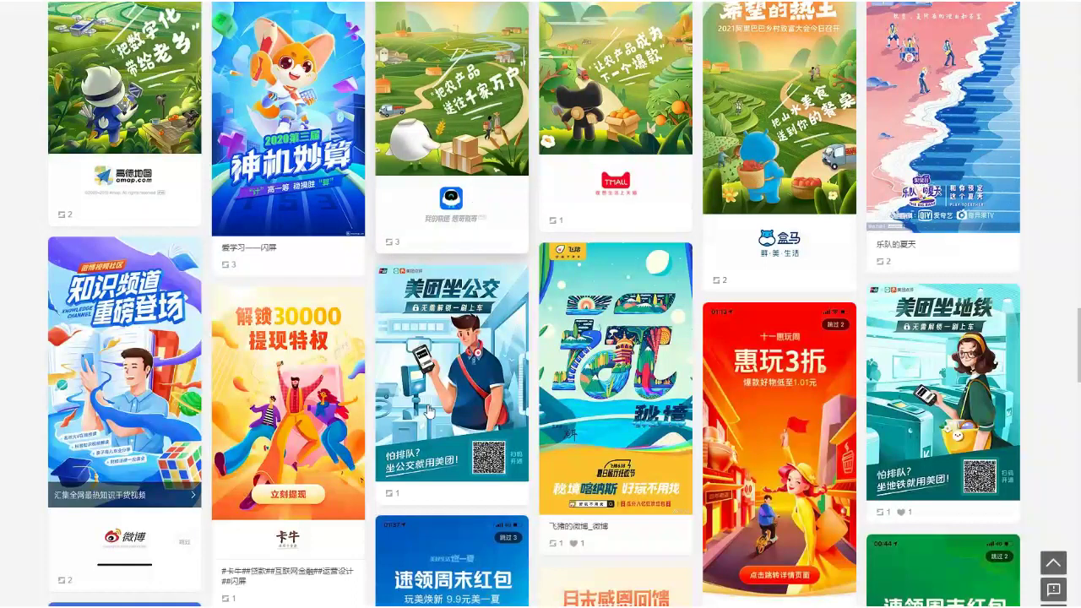
click(450, 217)
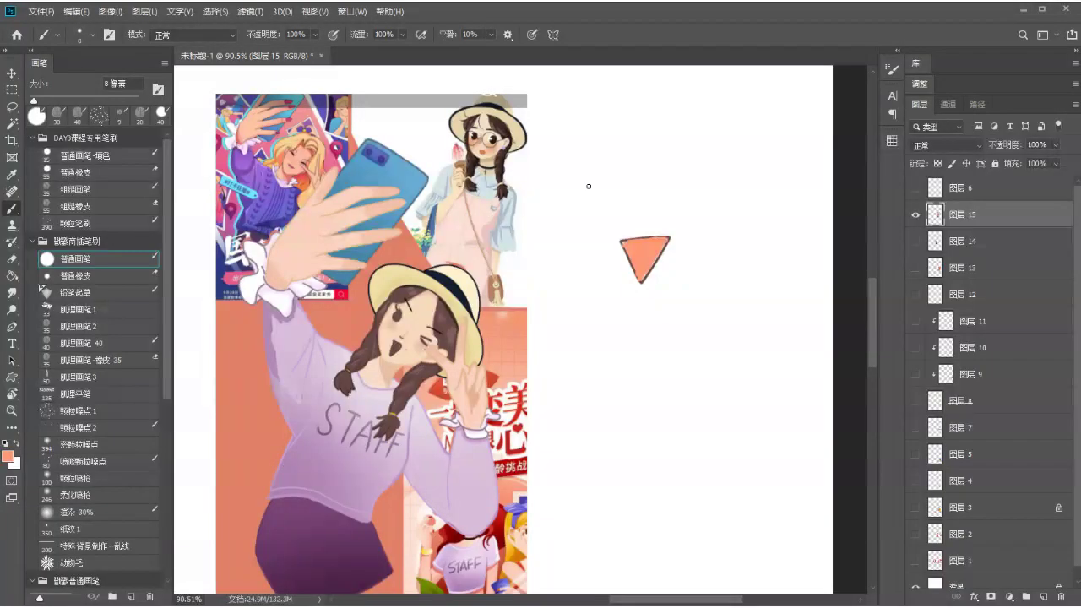
- Sketch two tall rectangles in orange above the small triangle, and undo the arrow drawn from the first one
mouse_move(640, 117)
mouse_down()
mouse_move(636, 148)
mouse_move(635, 118)
mouse_move(672, 201)
mouse_up()
drag(640, 93, 637, 136)
mouse_move(638, 102)
mouse_down()
mouse_move(637, 134)
mouse_move(656, 104)
mouse_move(673, 151)
mouse_move(642, 108)
mouse_move(633, 134)
mouse_move(651, 106)
mouse_move(645, 114)
mouse_move(668, 109)
mouse_move(715, 180)
mouse_up()
mouse_move(716, 113)
mouse_down()
mouse_move(746, 179)
mouse_move(711, 182)
mouse_up()
mouse_move(647, 147)
mouse_down()
mouse_move(632, 160)
mouse_move(559, 127)
mouse_move(567, 158)
mouse_move(589, 131)
mouse_up()
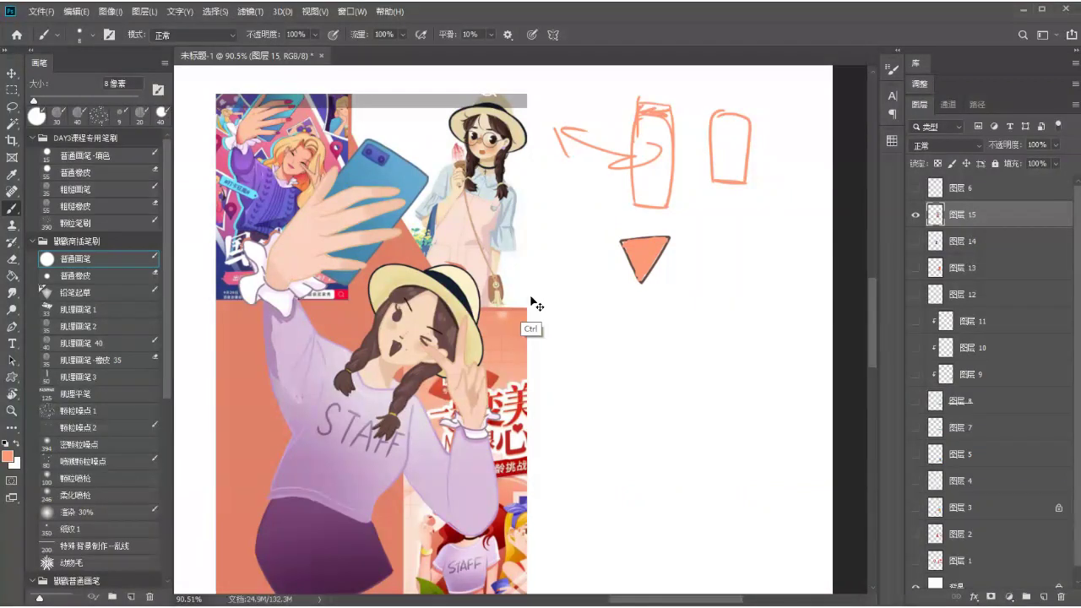
key(ctrl+z)
- Thicken the outline of the first tall rectangle with repeated orange strokes along its sides and base
drag(639, 103, 635, 208)
drag(633, 135, 633, 196)
mouse_move(635, 101)
mouse_down()
mouse_move(673, 108)
mouse_move(667, 213)
mouse_up()
mouse_move(667, 141)
mouse_down()
mouse_move(667, 206)
mouse_move(637, 206)
mouse_up()
drag(635, 162, 664, 210)
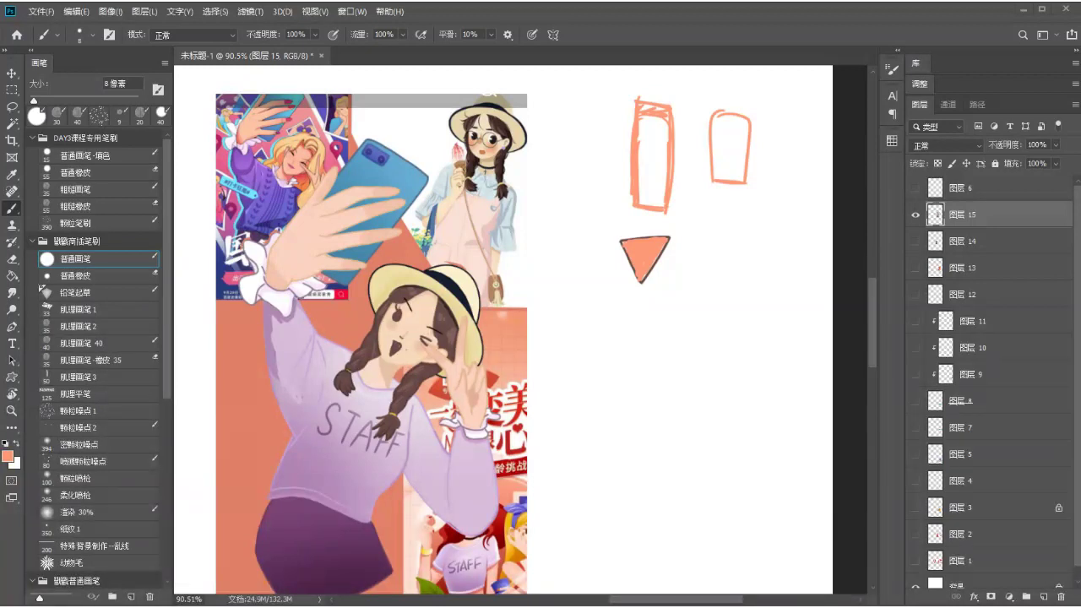
- Capture the doll illustration from the image viewer, hide layer 图层 15 and paste the capture as a new layer
key(ctrl+alt+a)
mouse_move(420, 138)
mouse_down()
mouse_move(567, 407)
mouse_move(589, 479)
mouse_up()
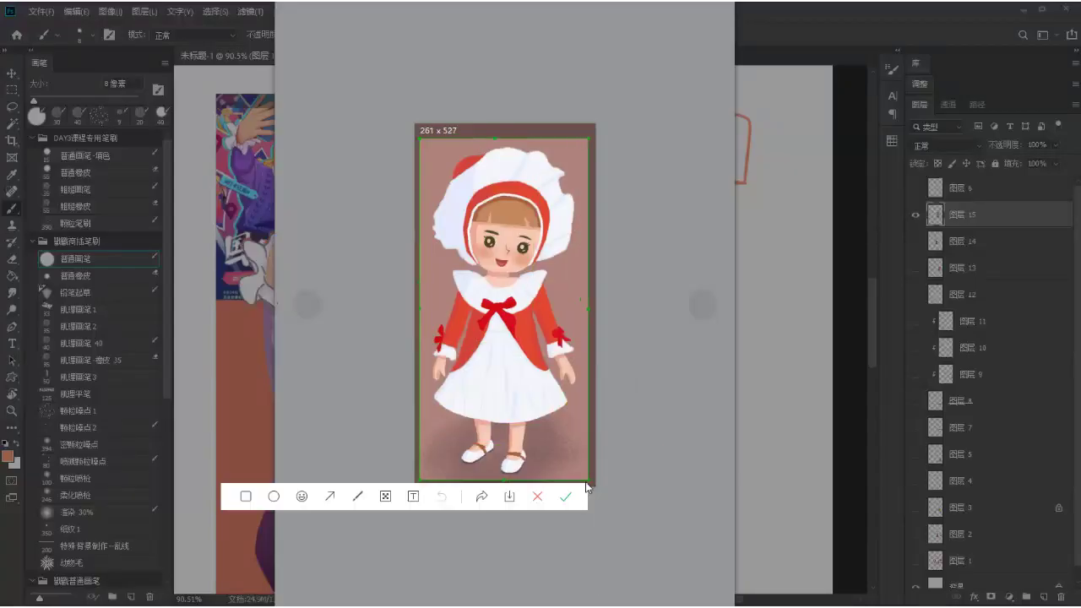
click(565, 496)
click(980, 213)
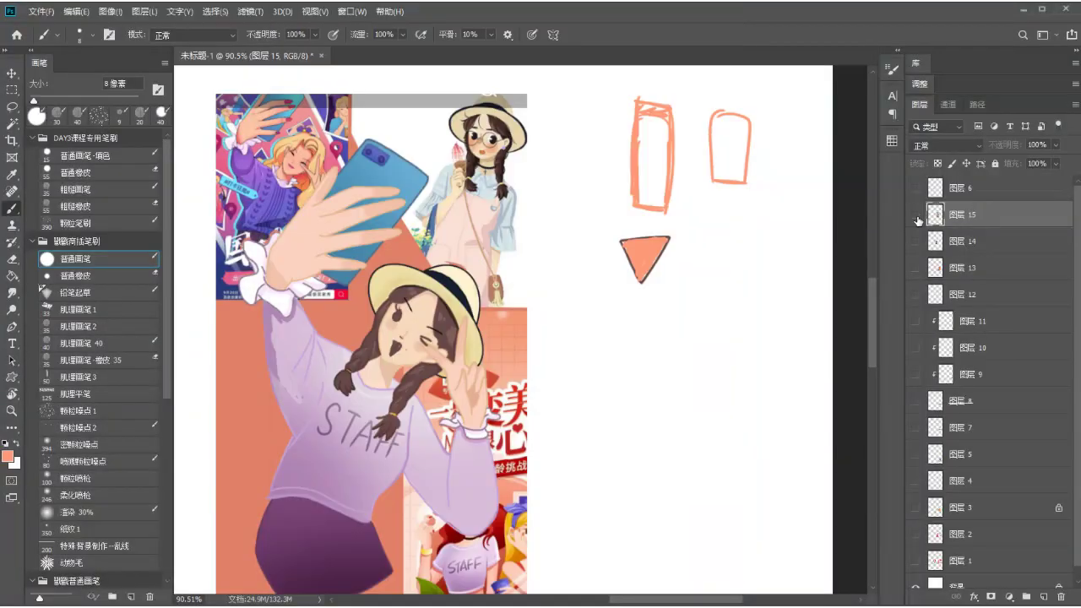
click(918, 221)
key(ctrl+v)
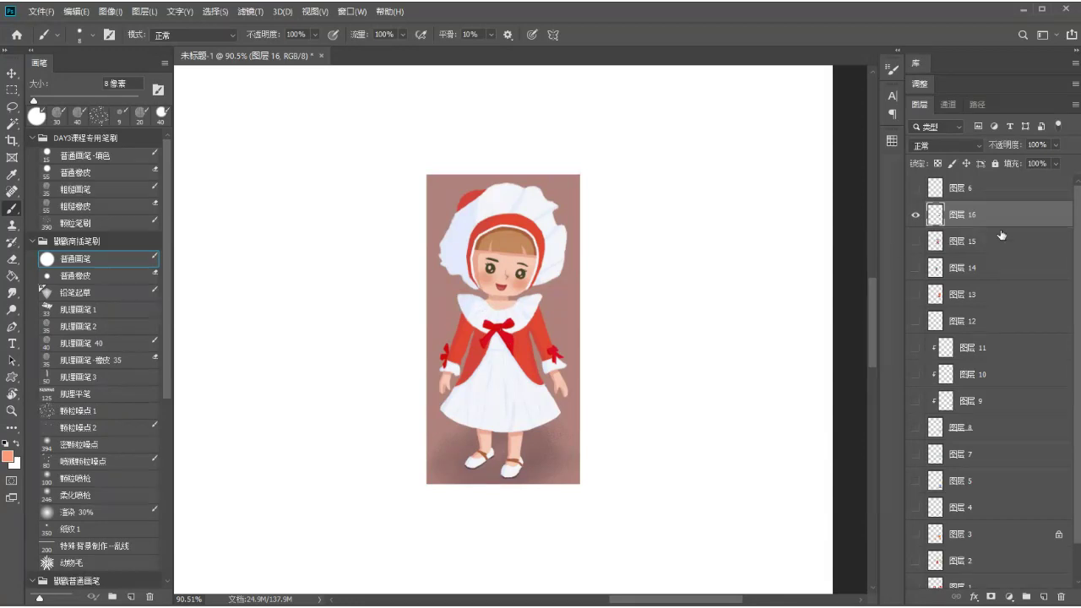
- Draw a round head outline in dark brown on the blank canvas beside the doll
drag(630, 268, 553, 250)
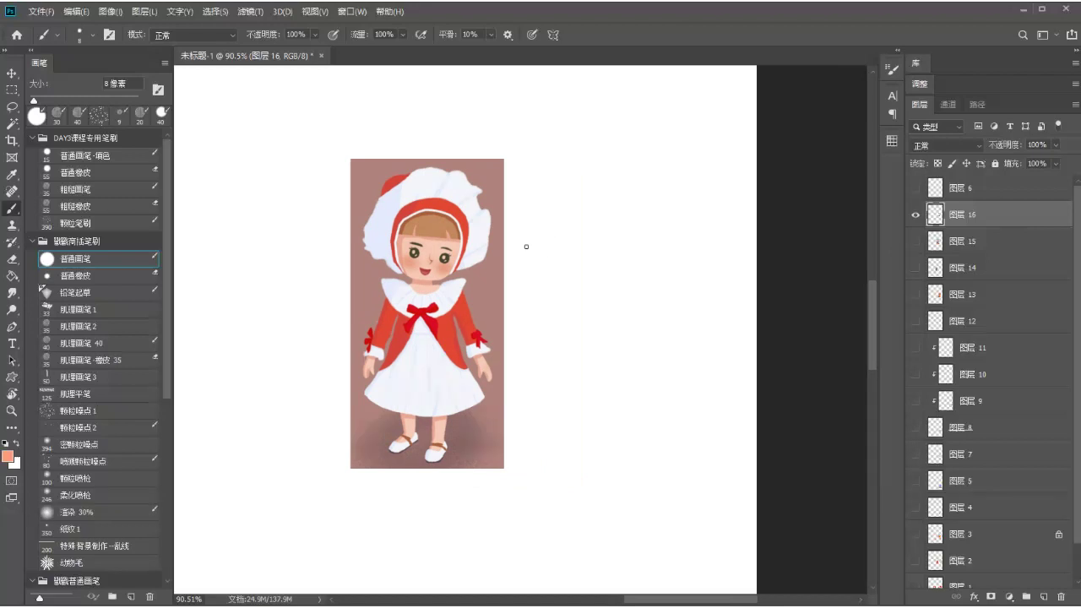
mouse_move(603, 211)
mouse_down()
mouse_move(595, 271)
mouse_move(647, 191)
mouse_move(600, 253)
mouse_up()
key(ctrl+z)
mouse_move(639, 185)
mouse_down()
mouse_move(613, 268)
mouse_move(680, 221)
mouse_move(594, 221)
mouse_up()
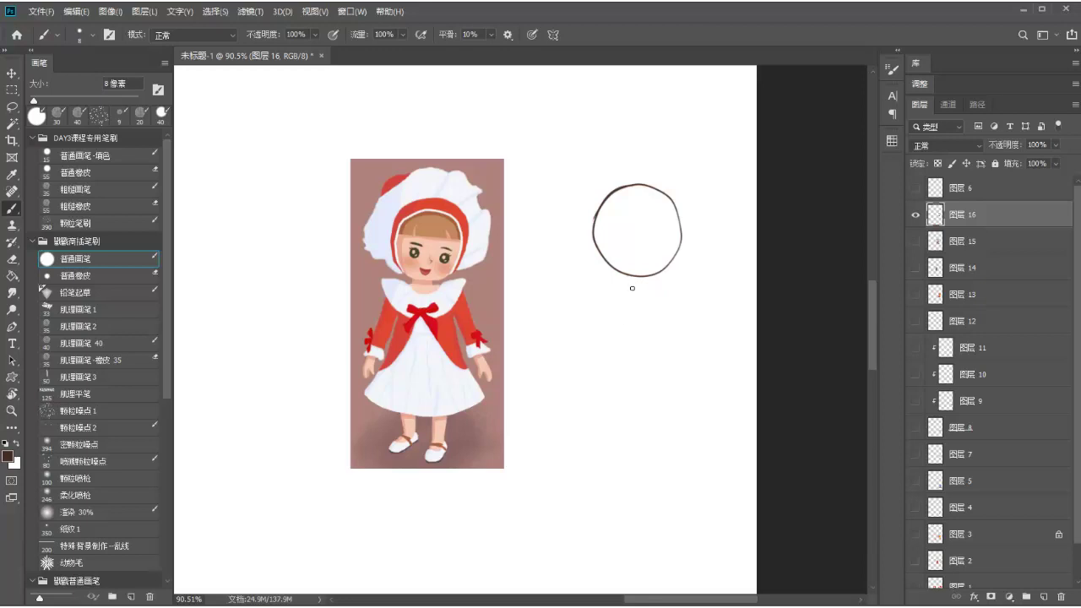
- Sketch a tapered body with short arms, small hands and stubby legs beneath the round head
mouse_move(633, 276)
mouse_down()
mouse_move(611, 341)
mouse_move(671, 331)
mouse_move(678, 353)
mouse_move(609, 354)
mouse_move(621, 388)
mouse_up()
drag(608, 351, 626, 406)
mouse_move(679, 356)
mouse_down()
mouse_move(665, 410)
mouse_move(636, 371)
mouse_move(676, 374)
mouse_up()
mouse_move(609, 369)
mouse_down()
mouse_move(679, 372)
mouse_move(663, 404)
mouse_up()
drag(611, 365, 652, 377)
drag(672, 319, 685, 368)
mouse_move(610, 332)
mouse_down()
mouse_move(609, 368)
mouse_move(636, 379)
mouse_move(627, 393)
mouse_move(645, 399)
mouse_move(656, 378)
mouse_move(667, 411)
mouse_up()
drag(669, 285, 698, 339)
mouse_move(625, 277)
mouse_down()
mouse_move(594, 330)
mouse_move(601, 346)
mouse_move(593, 343)
mouse_up()
drag(686, 331, 701, 338)
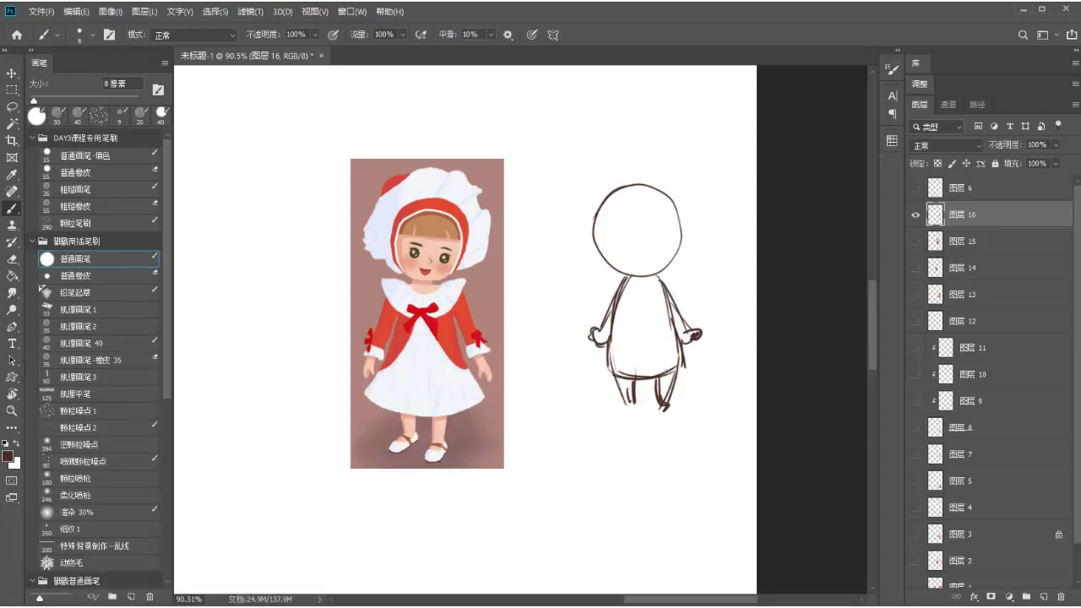
drag(637, 388, 629, 411)
drag(606, 361, 667, 373)
- Sketch a smaller figure with an oval head, shoulder line, straight arms and long legs between the doll and the first figure
drag(557, 348, 582, 365)
drag(546, 409, 588, 407)
mouse_move(594, 408)
mouse_down()
mouse_move(594, 420)
mouse_move(537, 469)
mouse_up()
mouse_move(598, 411)
mouse_down()
mouse_move(599, 461)
mouse_move(583, 472)
mouse_up()
drag(581, 426, 578, 507)
mouse_move(552, 434)
mouse_down()
mouse_move(559, 509)
mouse_move(555, 498)
mouse_up()
drag(581, 437, 578, 507)
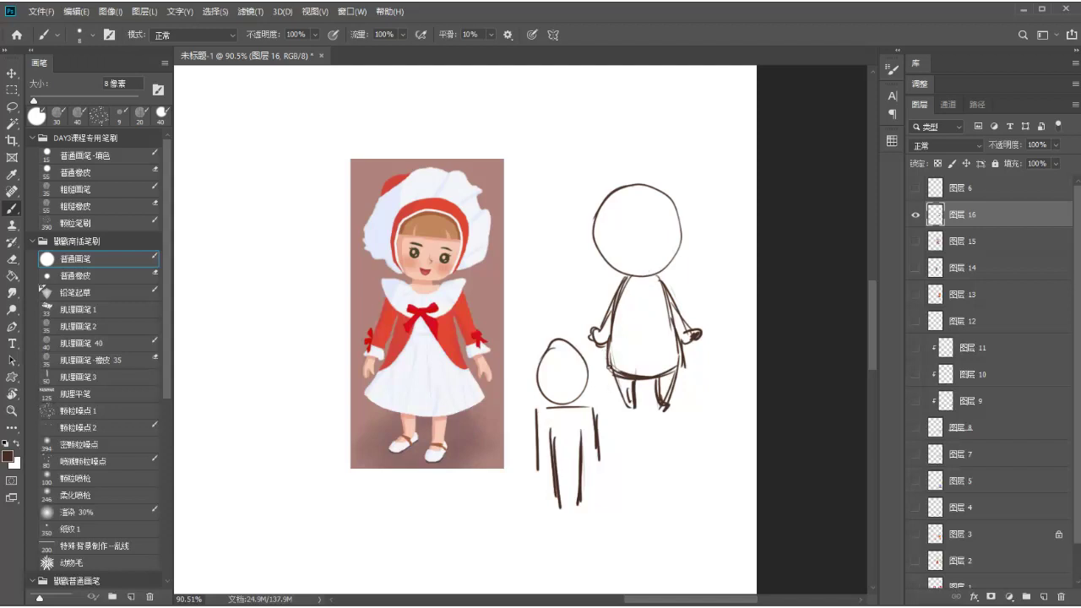
- Undo the last strokes and paint over both sketched figures with a 50 px brush in sampled white
key(ctrl)
key(ctrl+z)
key(ctrl+z)
key(bracketright)
key(bracketright)
key(bracketright)
key(bracketright)
key(bracketright)
key(bracketright)
key(bracketright)
key(bracketright)
key(bracketright)
key(bracketright)
key(alt)
alt+click(551, 310)
mouse_move(547, 325)
mouse_down()
mouse_move(541, 411)
mouse_move(578, 409)
mouse_move(602, 466)
mouse_move(597, 220)
mouse_move(624, 207)
mouse_move(639, 351)
mouse_move(662, 414)
mouse_move(689, 405)
mouse_move(697, 323)
mouse_up()
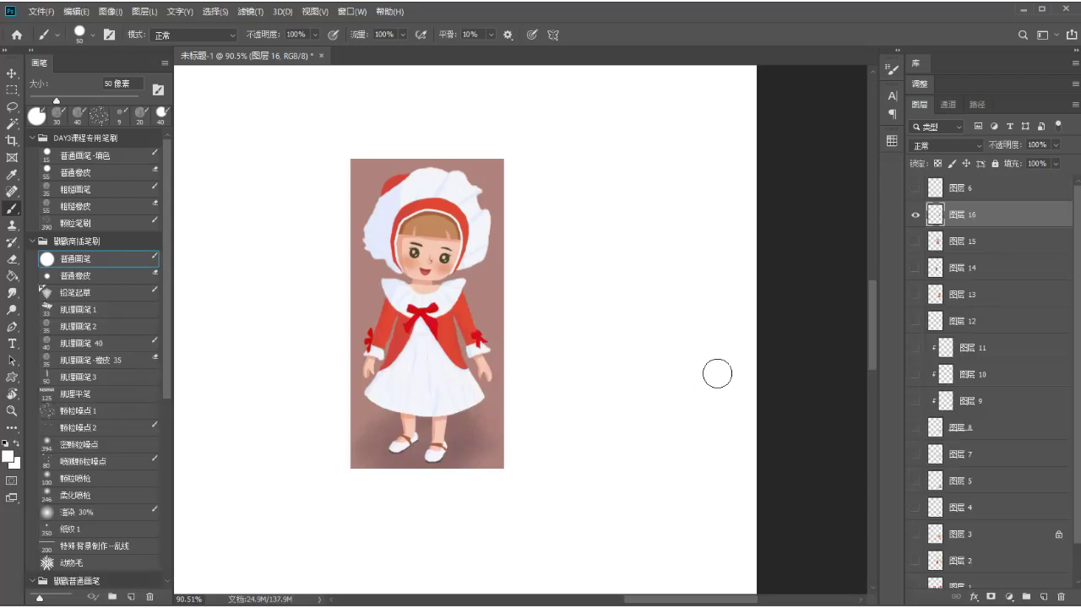
- Reset the colours to the default black and white and reduce the brush size to 8 px
key(d)
key(bracketleft)
key(bracketleft)
key(bracketleft)
key(bracketleft)
key(bracketleft)
key(bracketleft)
key(bracketleft)
key(bracketleft)
key(bracketleft)
key(bracketleft)
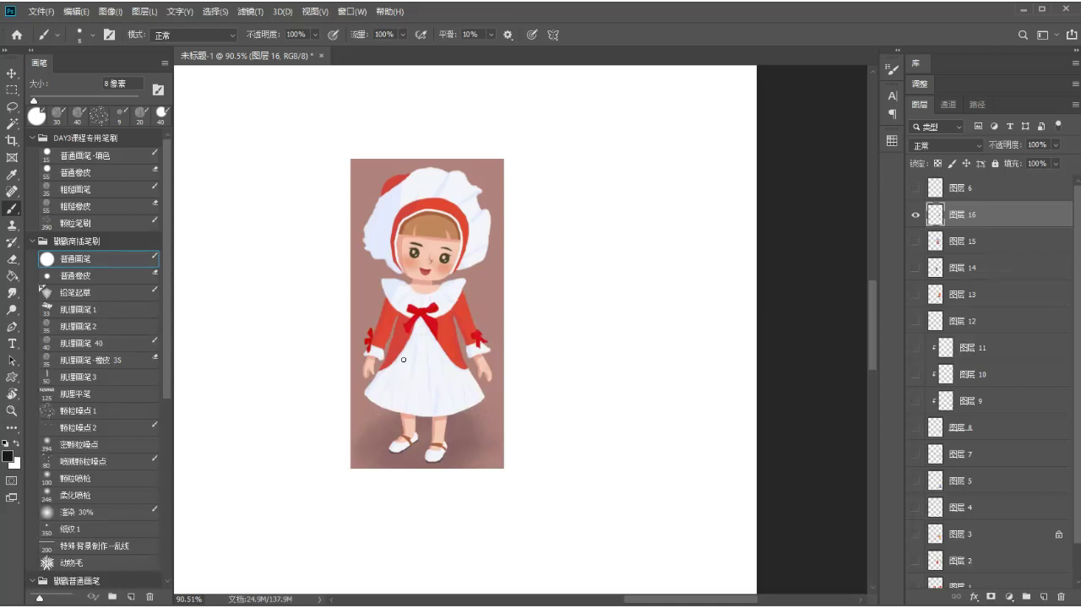
key(d)
- Try sketching a figure with an oval head and long narrow body beside the doll, and undo it
drag(624, 218, 579, 229)
mouse_move(585, 184)
mouse_down()
mouse_move(618, 200)
mouse_move(575, 183)
mouse_up()
mouse_move(579, 248)
mouse_down()
mouse_move(574, 286)
mouse_move(572, 371)
mouse_up()
drag(591, 250, 607, 390)
drag(578, 258, 573, 297)
key(ctrl+z)
key(ctrl+z)
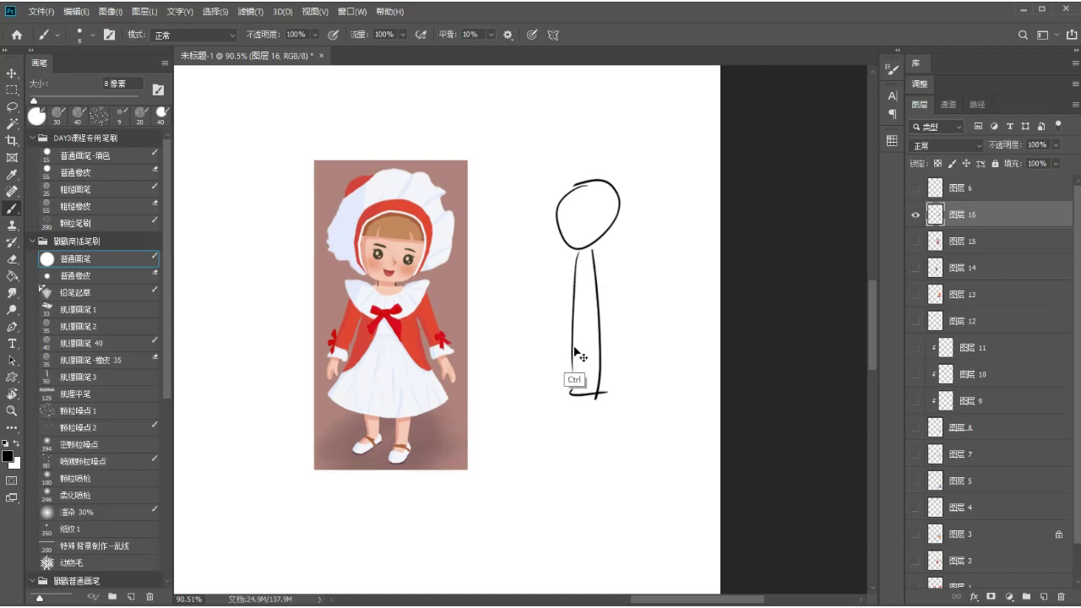
key(ctrl+z)
key(ctrl+z)
key(ctrl+z)
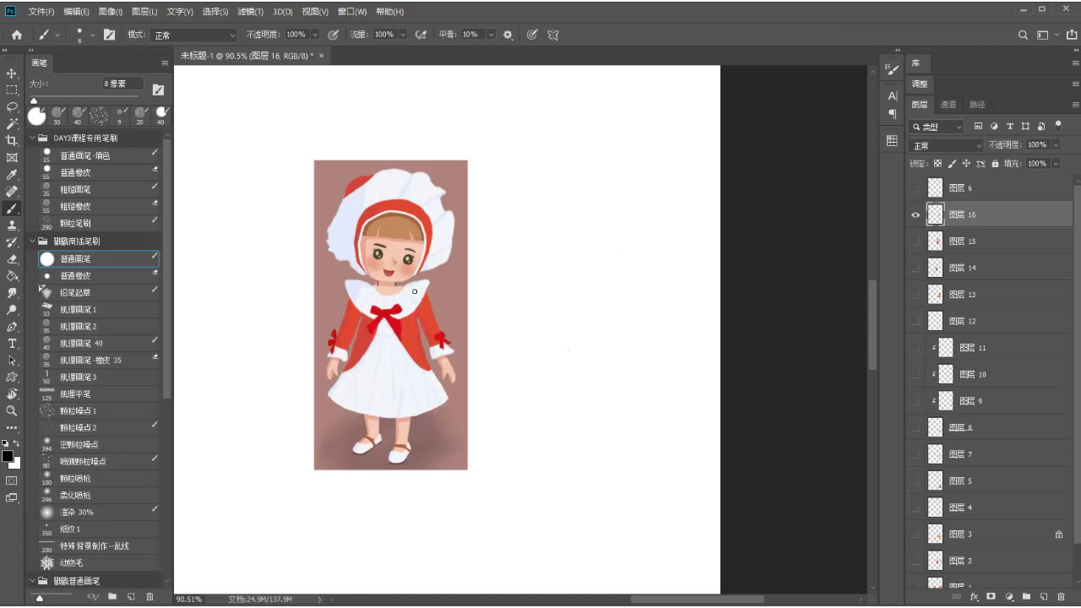
- Draw black structure lines over the doll for the torso sides, shoulder joints, arms and waist
drag(419, 289, 420, 349)
drag(421, 289, 417, 355)
drag(361, 289, 361, 362)
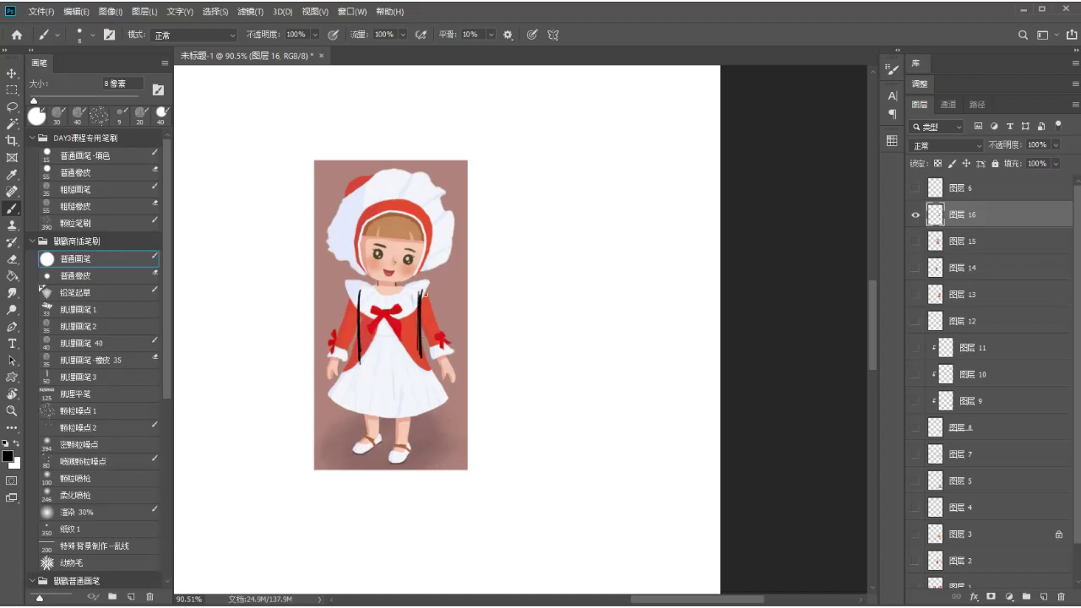
mouse_move(419, 287)
mouse_down()
mouse_move(420, 304)
mouse_move(372, 292)
mouse_move(356, 302)
mouse_move(348, 346)
mouse_up()
key(ctrl+z)
drag(361, 294, 336, 358)
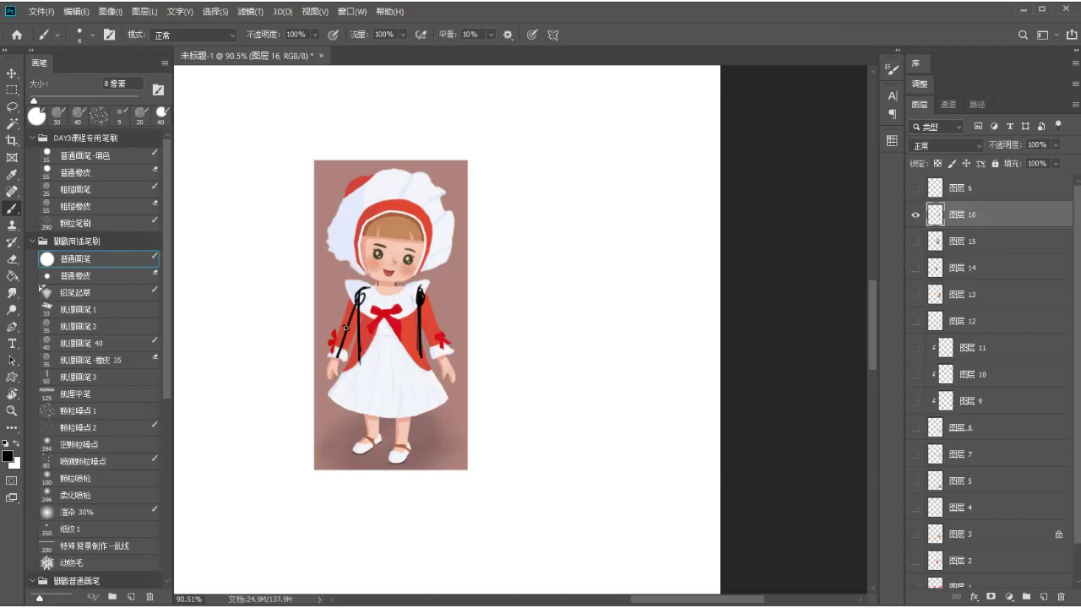
drag(420, 290, 442, 358)
drag(358, 359, 416, 359)
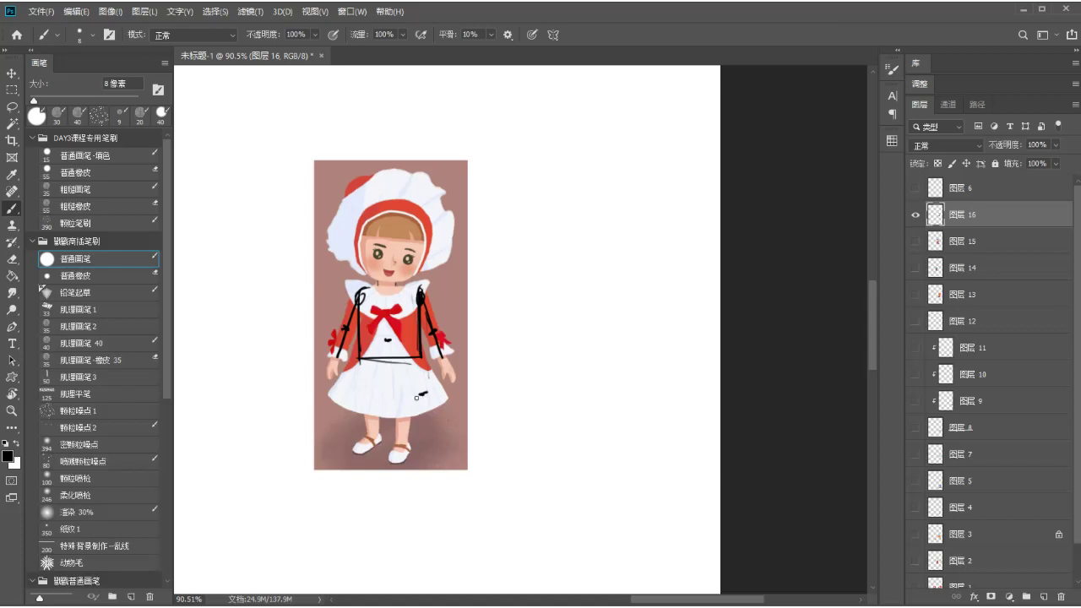
- Draw long leg lines from the waist over the doll's skirt, marking the knees and feet below the original shoes
drag(417, 382, 412, 417)
drag(417, 361, 414, 418)
drag(419, 398, 414, 403)
drag(395, 358, 398, 420)
mouse_move(380, 359)
mouse_down()
mouse_move(367, 418)
mouse_move(410, 422)
mouse_move(412, 486)
mouse_up()
drag(399, 427, 403, 489)
drag(382, 412, 379, 479)
mouse_move(366, 413)
mouse_down()
mouse_move(379, 478)
mouse_move(359, 485)
mouse_move(409, 496)
mouse_move(410, 485)
mouse_move(406, 499)
mouse_move(354, 487)
mouse_move(380, 486)
mouse_up()
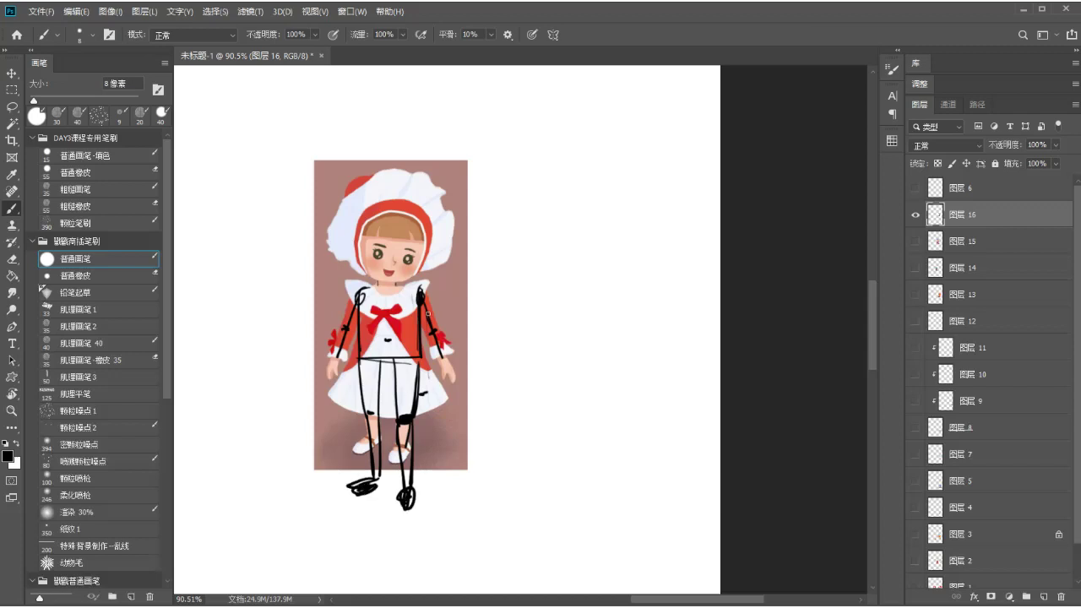
- Outline both hands as ovals and draw the shoulder line across the top of the torso
drag(443, 360, 442, 376)
mouse_move(338, 359)
mouse_down()
mouse_move(330, 377)
mouse_move(342, 371)
mouse_up()
mouse_move(358, 291)
mouse_down()
mouse_move(422, 287)
mouse_move(373, 289)
mouse_up()
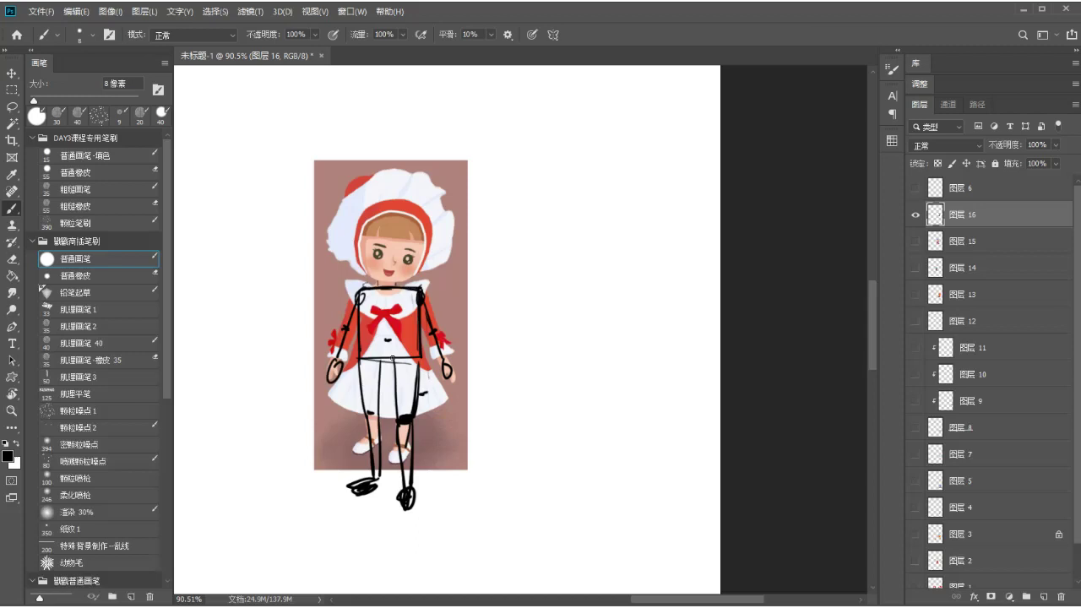
- Enlarge the brush to 15 px and thicken the doll's arm lines and waist line
key(bracketright)
key(bracketright)
key(bracketright)
drag(361, 296, 338, 363)
drag(420, 297, 446, 374)
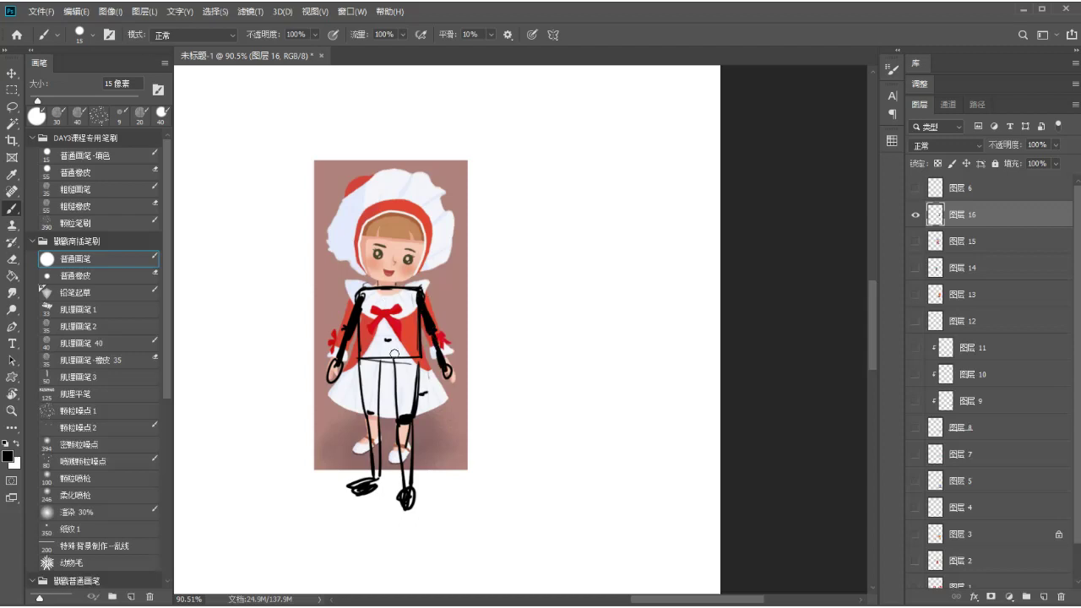
mouse_move(369, 360)
mouse_down()
mouse_move(415, 359)
mouse_move(405, 362)
mouse_up()
- Cover the doll's square shoulders with the sampled background colour and redraw them as sloping black lines
alt+click(435, 288)
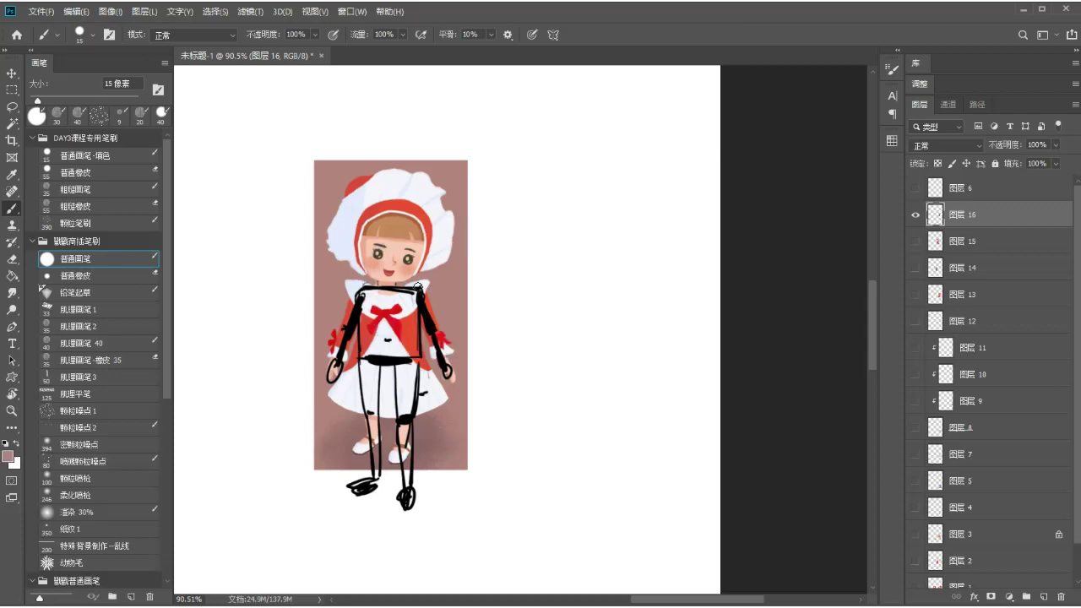
drag(429, 300, 419, 324)
drag(364, 291, 341, 325)
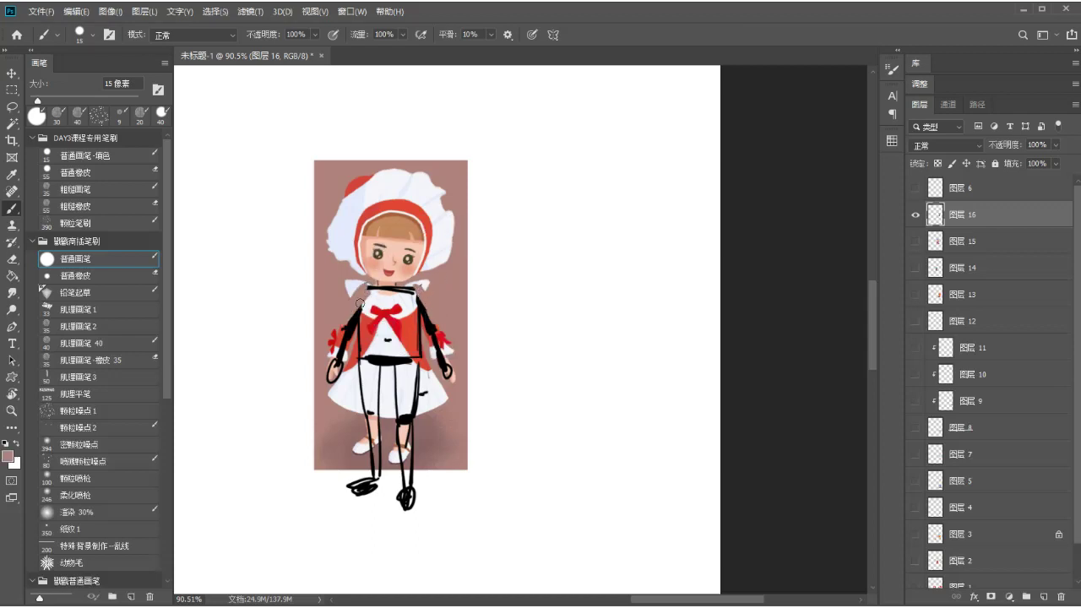
alt+click(419, 295)
alt+click(433, 322)
mouse_move(376, 289)
mouse_down()
mouse_move(350, 326)
mouse_move(362, 314)
mouse_up()
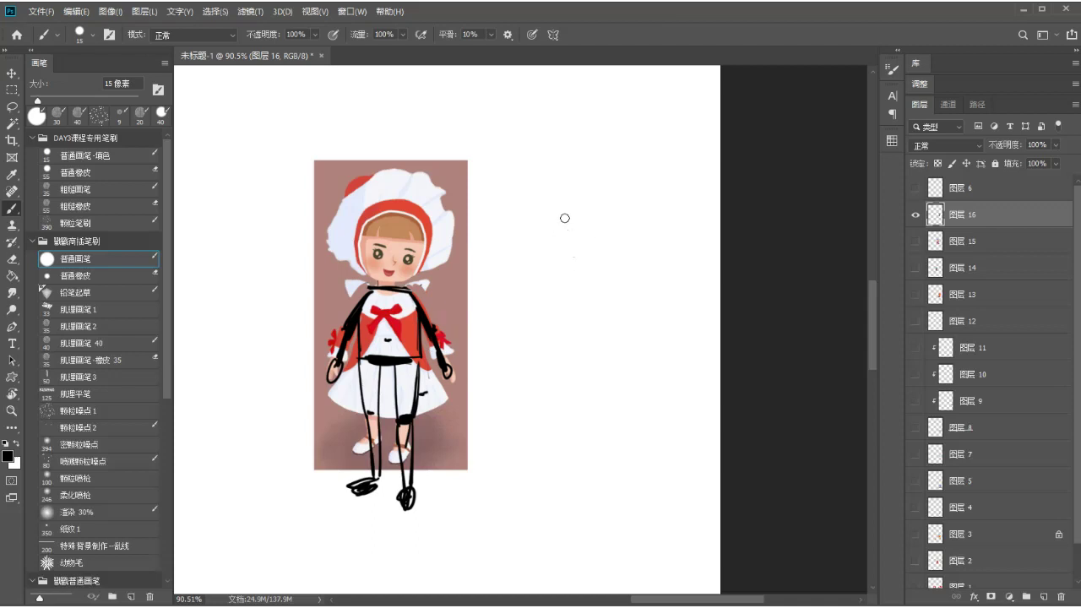
- Sketch a tapered body outline with a thin arm line beside the doll, and darken the doll's coat edge
mouse_move(565, 222)
mouse_down()
mouse_move(603, 292)
mouse_move(566, 225)
mouse_up()
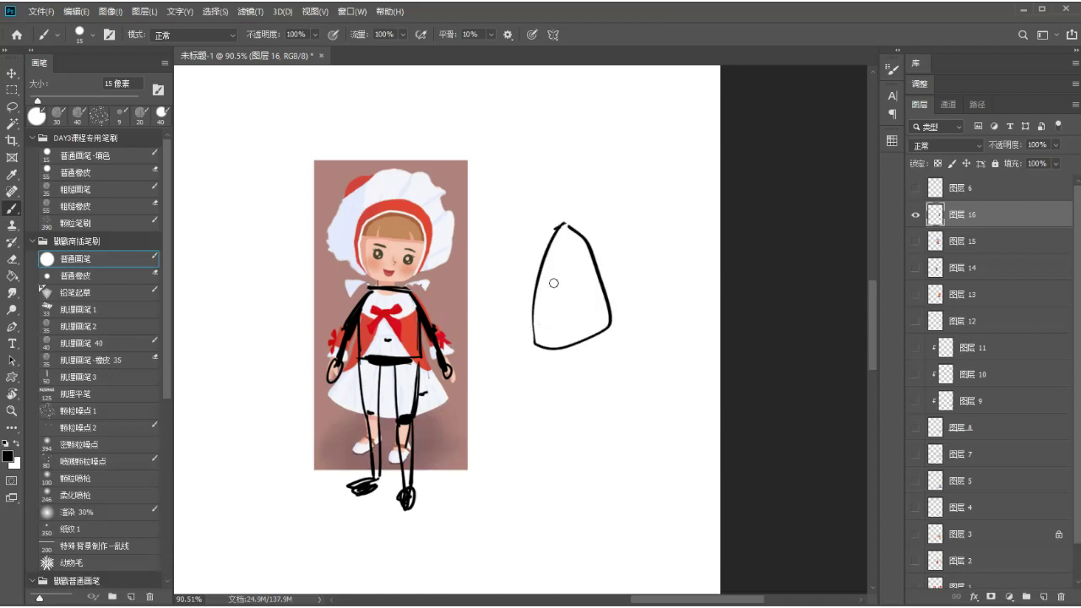
drag(557, 231, 521, 316)
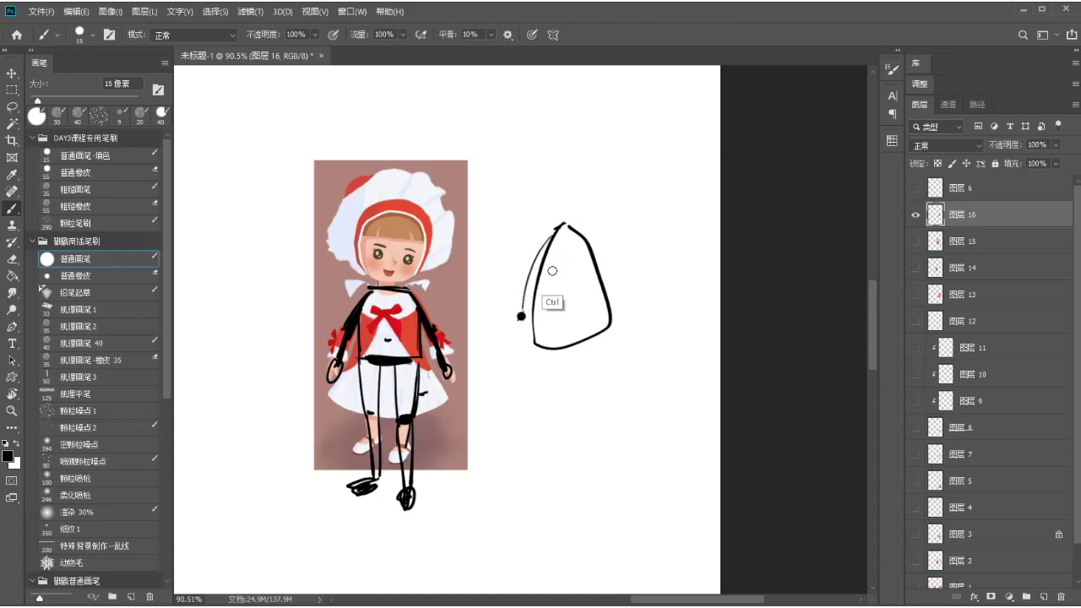
key(ctrl+z)
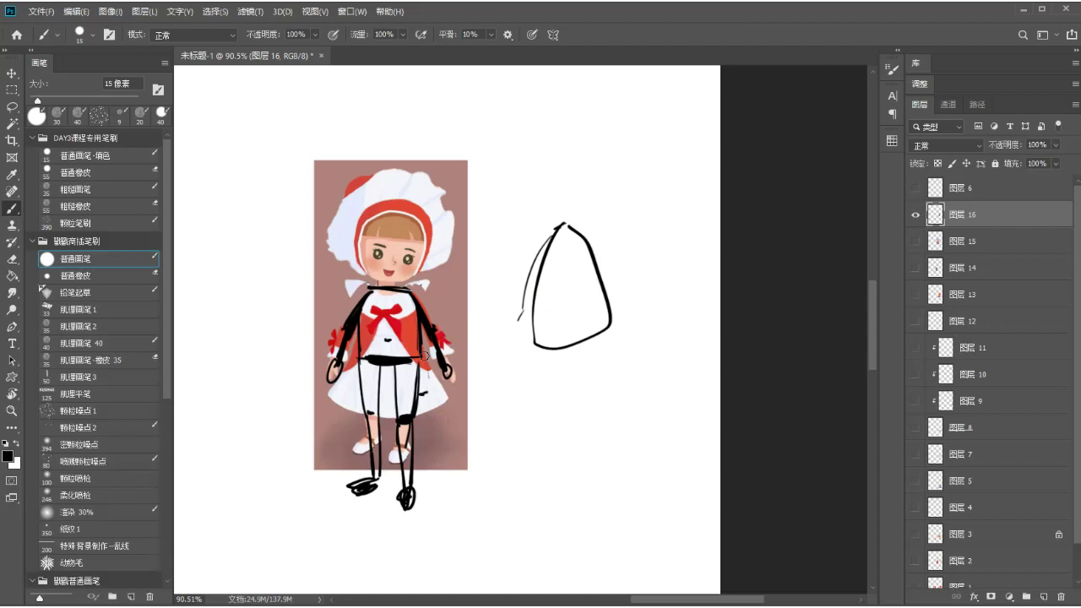
drag(417, 335, 422, 384)
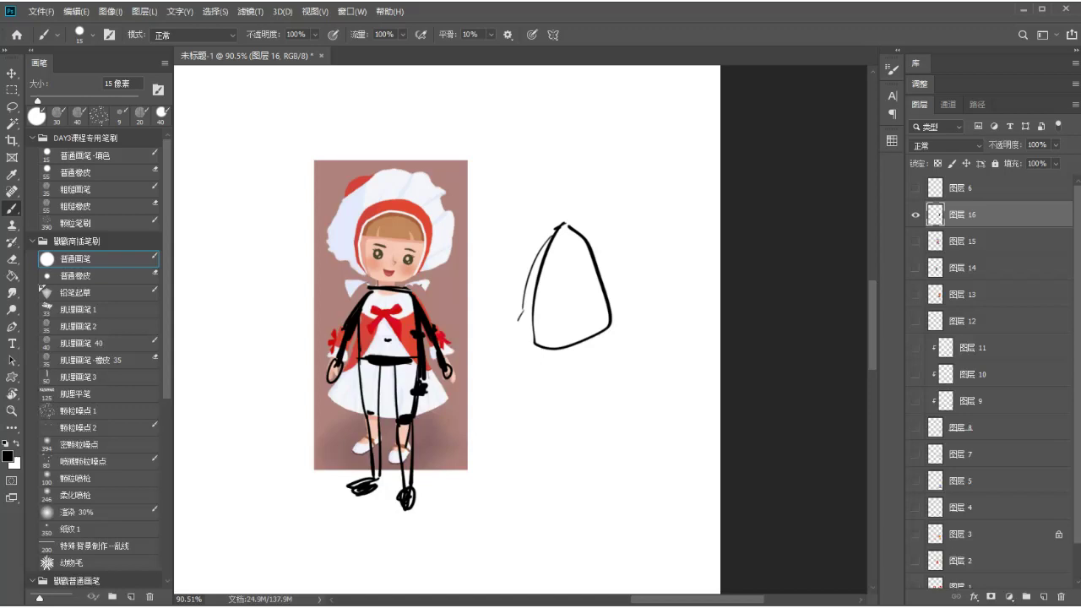
- Handwrite the character 观 above the tapered body sketch
mouse_move(523, 184)
mouse_down()
mouse_move(510, 188)
mouse_move(530, 200)
mouse_up()
mouse_move(536, 169)
mouse_down()
mouse_move(534, 199)
mouse_move(556, 202)
mouse_up()
drag(533, 200, 558, 207)
drag(570, 160, 558, 205)
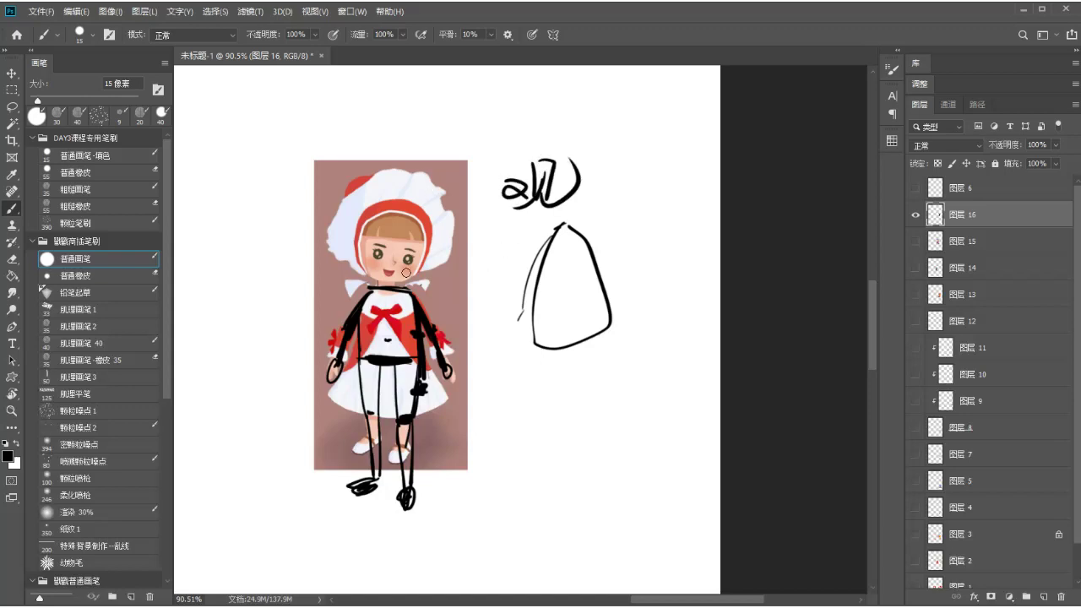
mouse_move(363, 195)
mouse_down()
mouse_move(372, 156)
mouse_move(329, 173)
mouse_up()
key(ctrl+z)
drag(401, 166, 460, 420)
drag(458, 268, 401, 169)
key(ctrl+z)
- Draw an arrow above the doll picture and handwrite the character 色 beside 观, redoing the unsatisfactory strokes
mouse_move(475, 91)
mouse_down()
mouse_move(453, 119)
mouse_move(478, 110)
mouse_up()
mouse_move(617, 188)
mouse_down()
mouse_move(637, 212)
mouse_move(621, 215)
mouse_move(637, 221)
mouse_up()
key(ctrl+z)
key(ctrl+z)
key(ctrl+z)
key(ctrl+z)
key(ctrl+z)
mouse_move(631, 170)
mouse_down()
mouse_move(617, 208)
mouse_move(653, 213)
mouse_up()
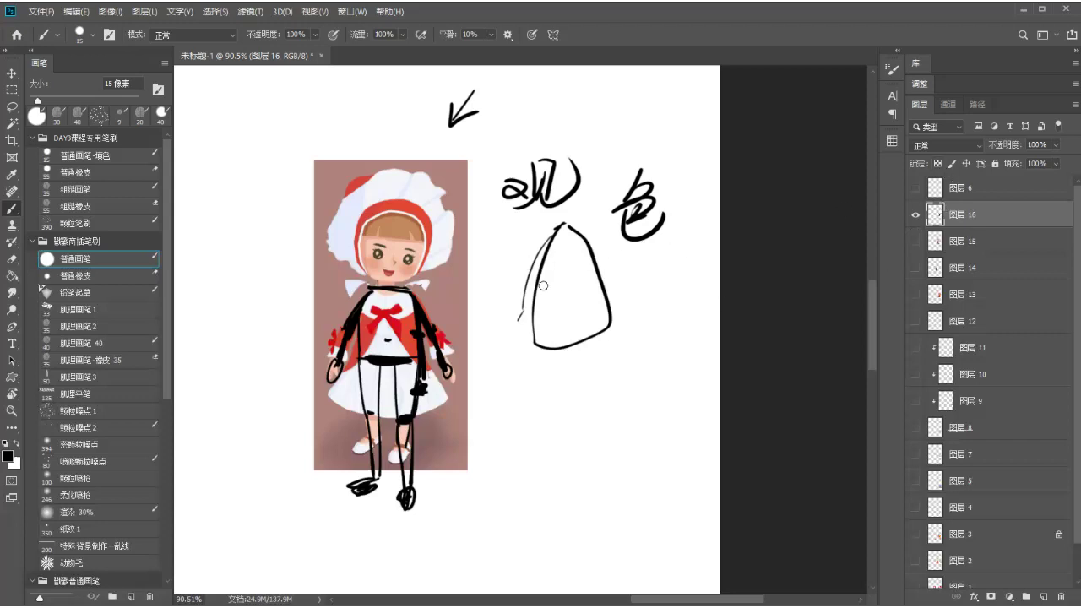
- Complete both arms on the tapered body sketch, and add a small filled triangle and the character 快 beneath 色
drag(520, 313, 529, 322)
mouse_move(588, 243)
mouse_down()
mouse_move(611, 289)
mouse_move(609, 310)
mouse_up()
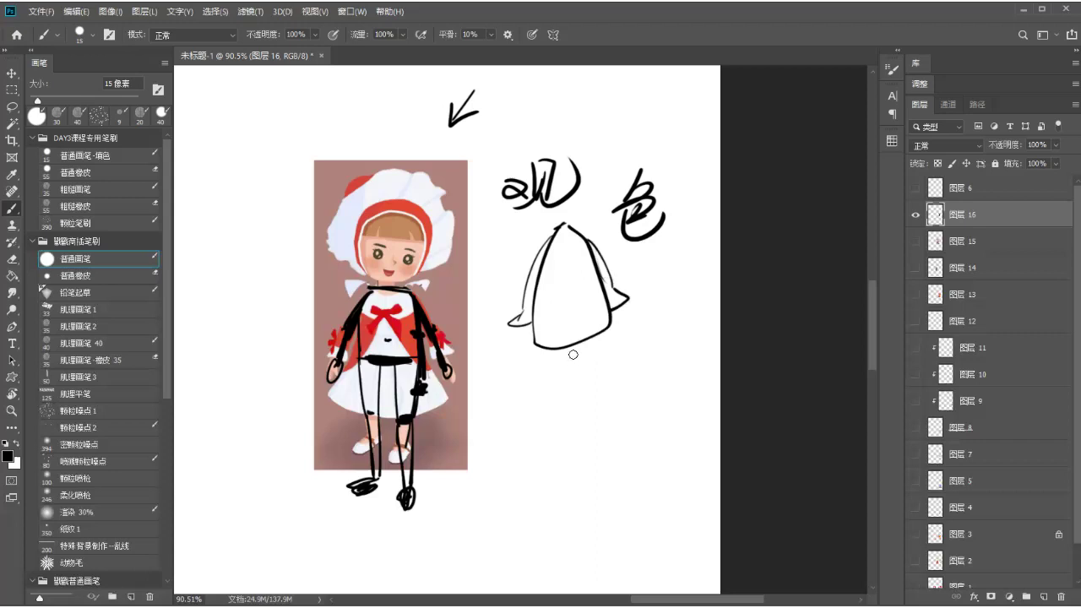
mouse_move(645, 251)
mouse_down()
mouse_move(633, 270)
mouse_move(680, 276)
mouse_move(695, 301)
mouse_up()
mouse_move(698, 259)
mouse_down()
mouse_move(703, 292)
mouse_move(696, 258)
mouse_move(704, 276)
mouse_move(689, 285)
mouse_move(707, 284)
mouse_move(688, 285)
mouse_move(719, 295)
mouse_up()
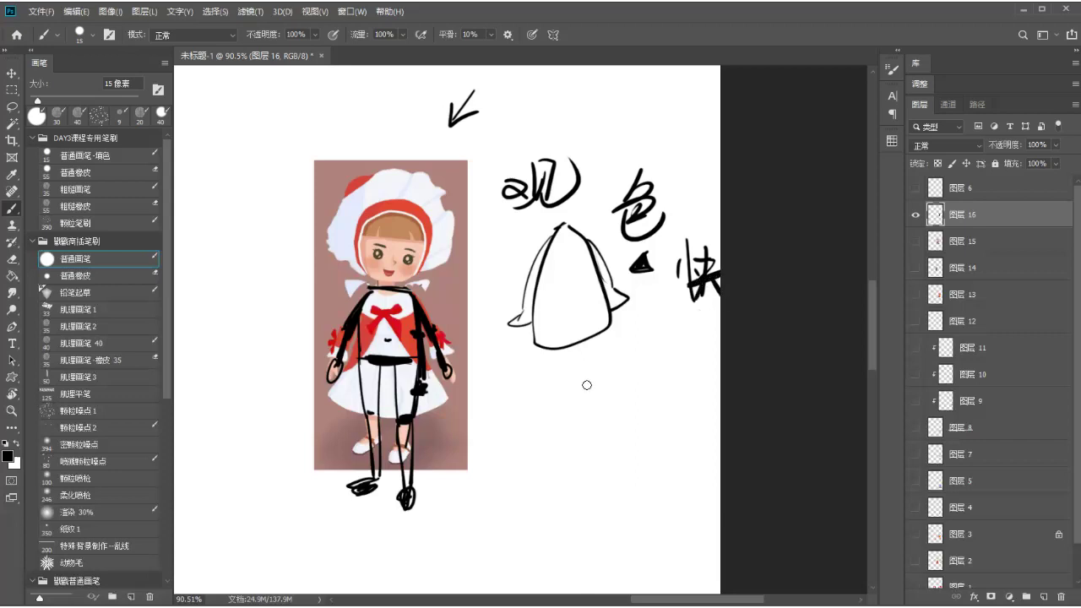
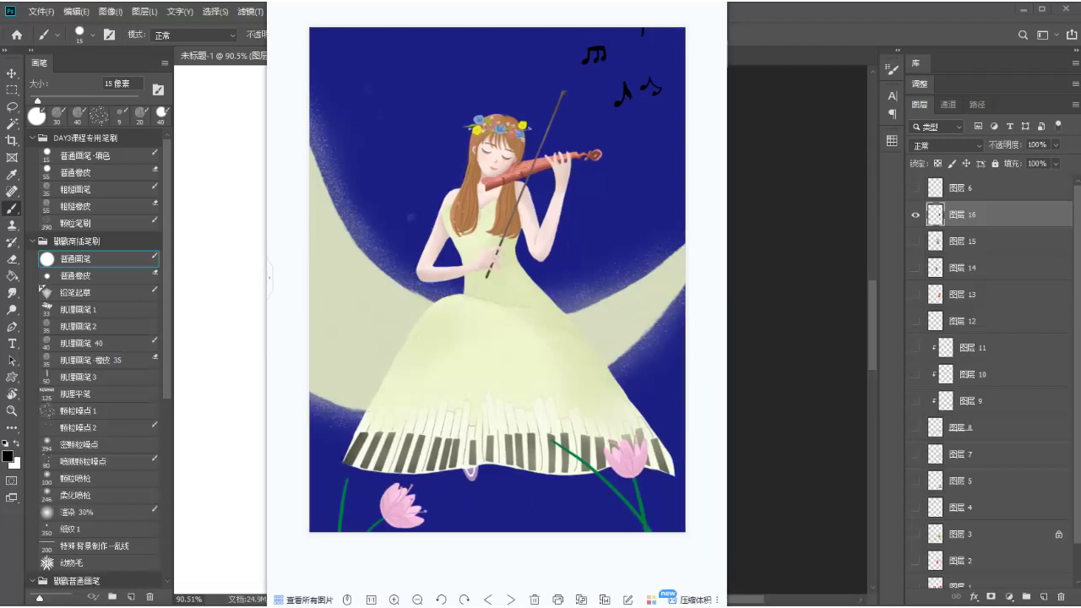
- Close the enlarged violinist illustration and return to the reference gallery
key(Escape)
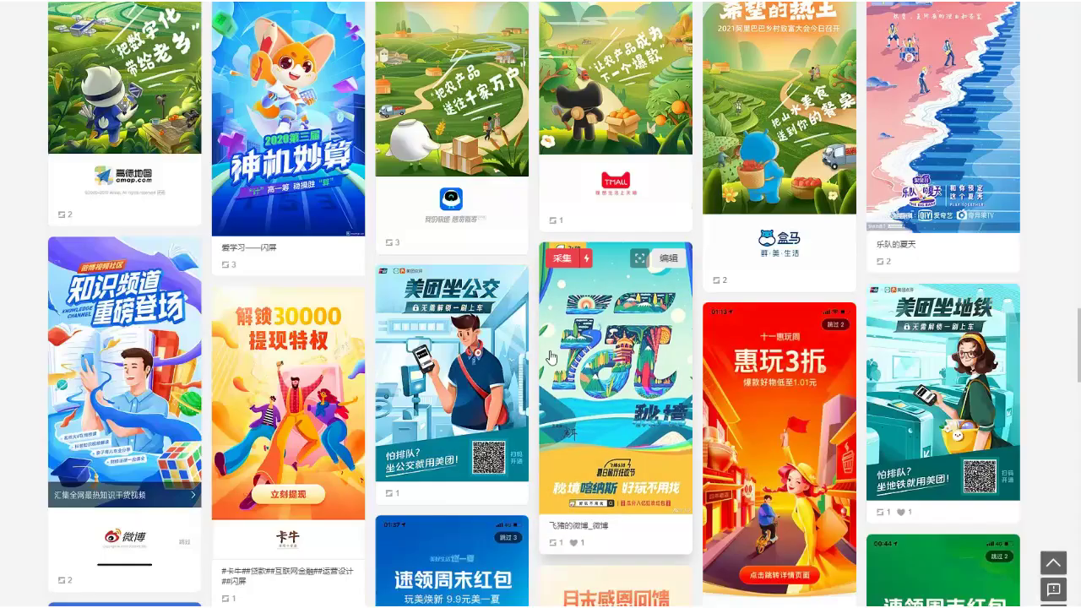
- Browse the poster gallery and examine the orange 快手 磁力引擎 poster enlarged before returning to the gallery
scroll(554, 349, down, 15)
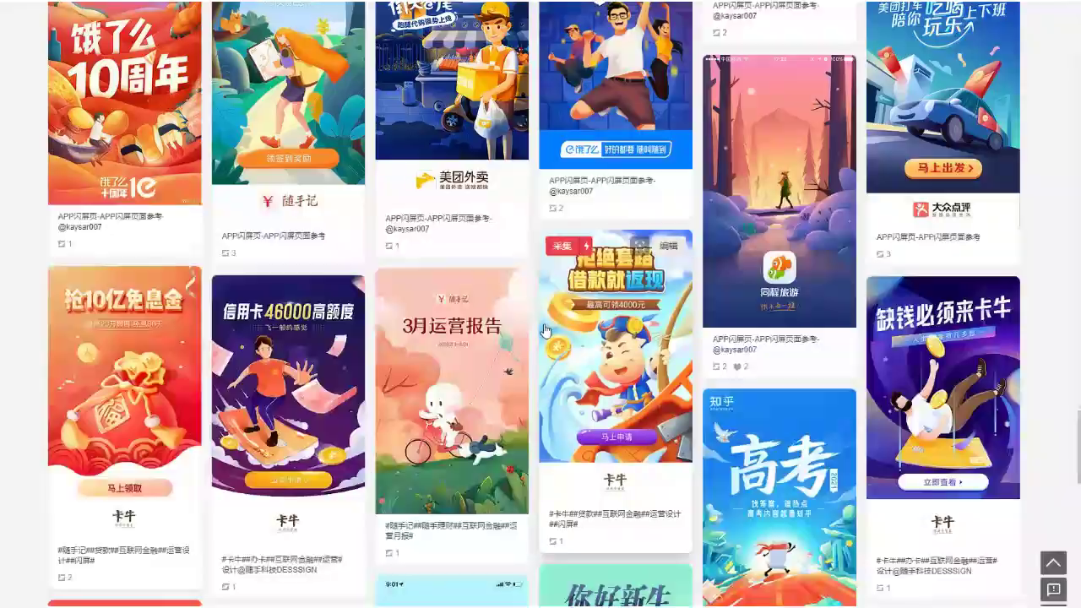
scroll(545, 329, up, 15)
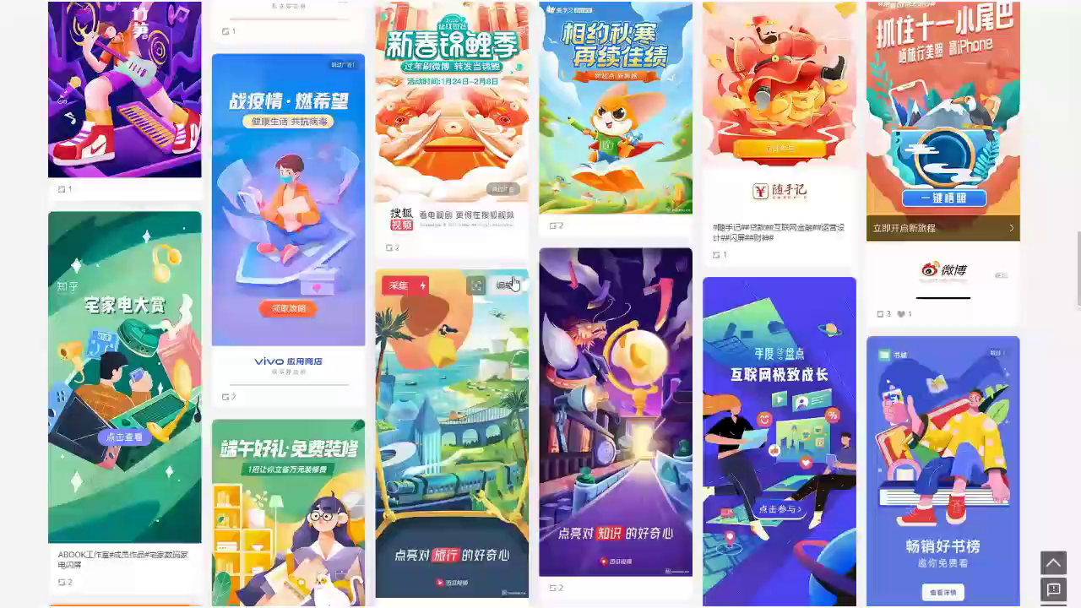
scroll(514, 283, up, 15)
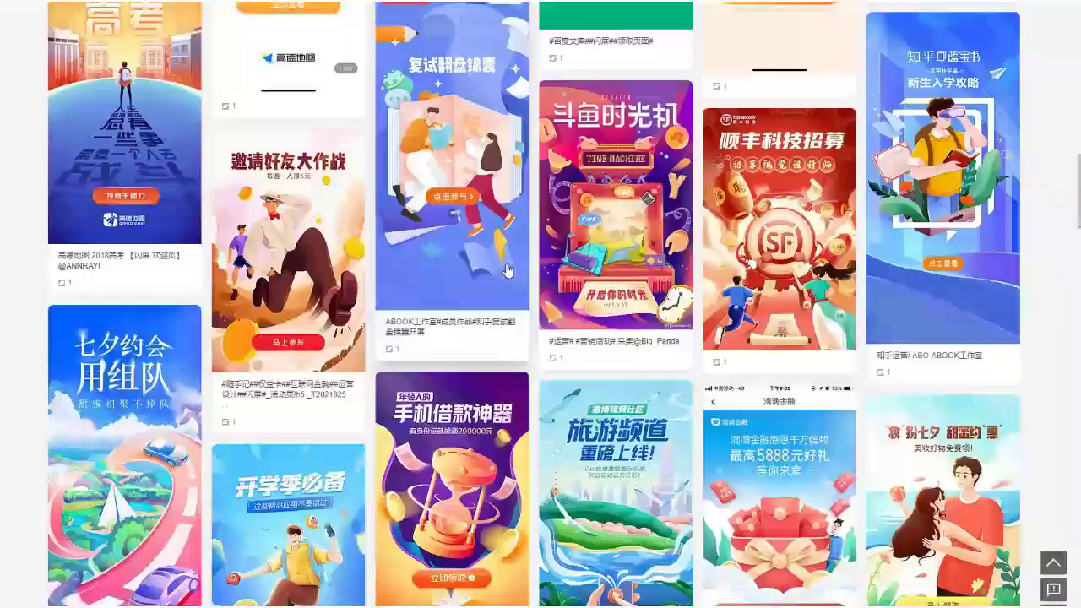
scroll(507, 270, down, 15)
scroll(503, 261, down, 5)
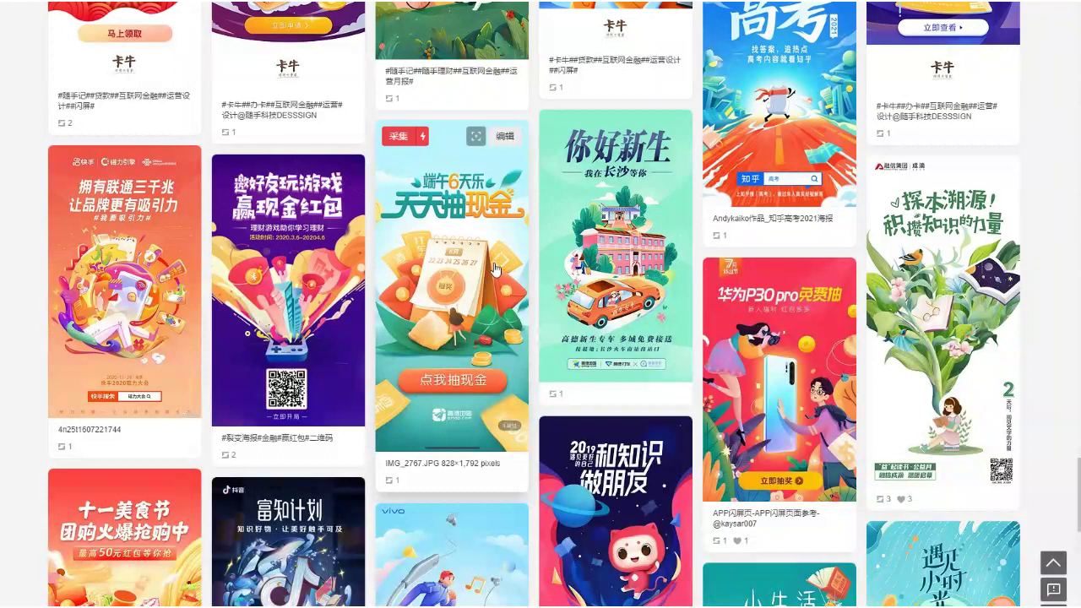
click(127, 321)
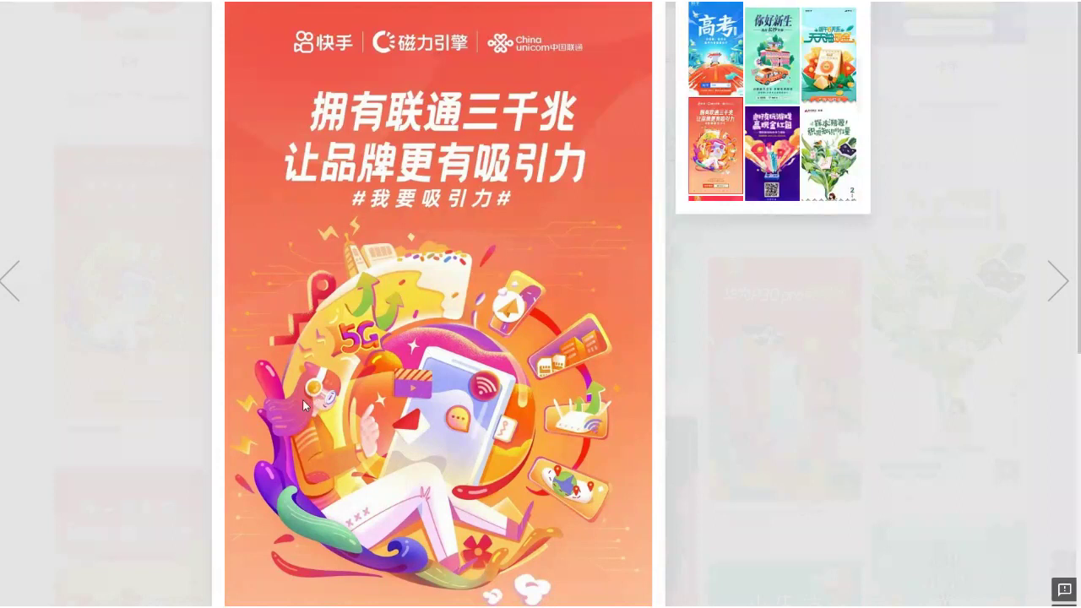
scroll(430, 402, down, 2)
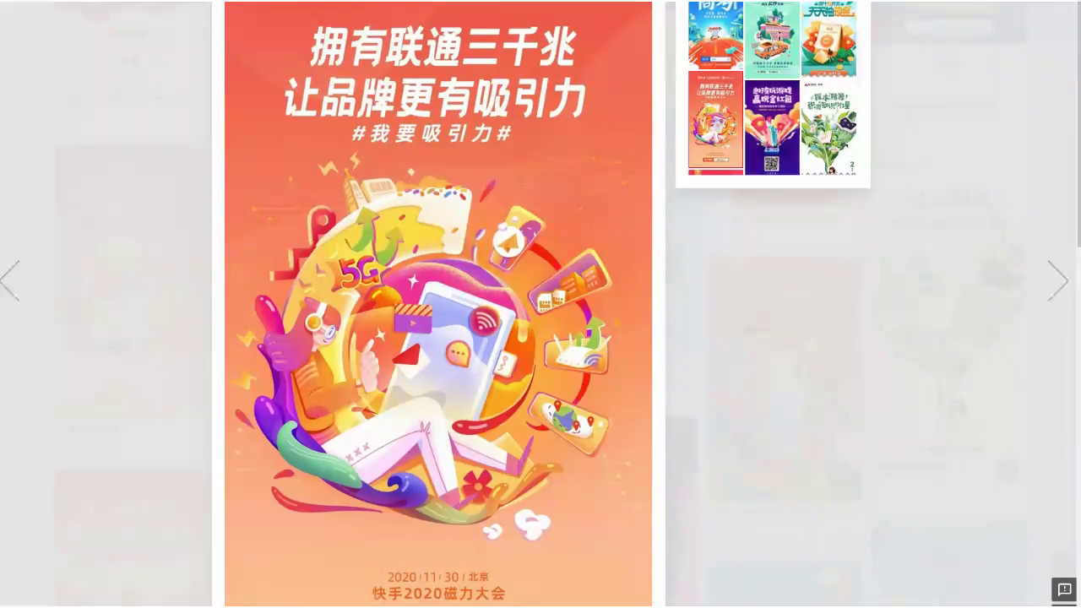
key(Escape)
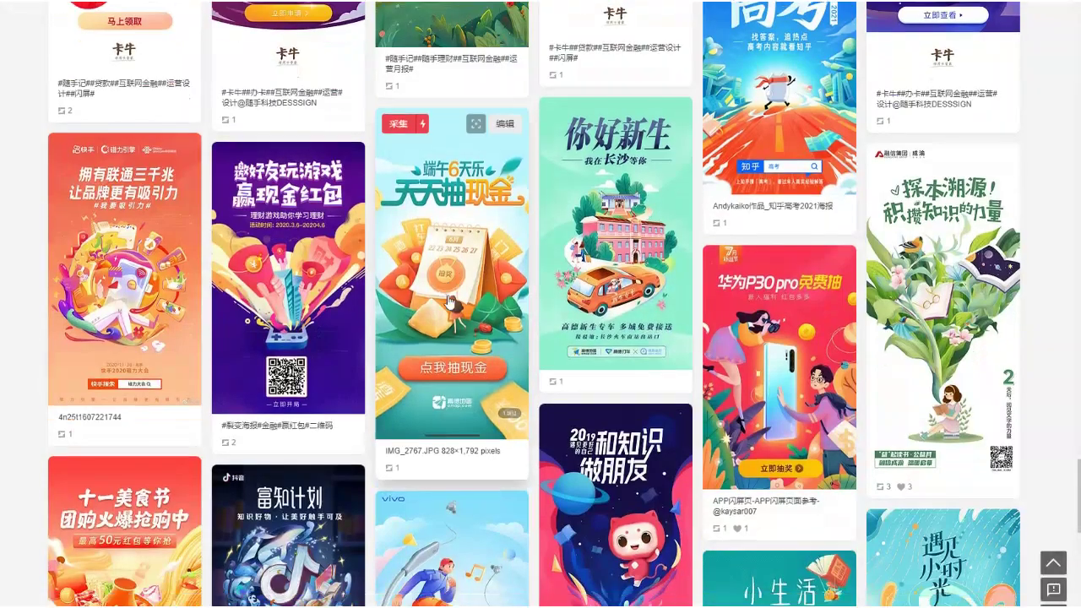
- Browse further through the gallery and examine the 11.11 family poster enlarged, including its full-length figures
scroll(447, 292, down, 3)
scroll(447, 292, down, 3)
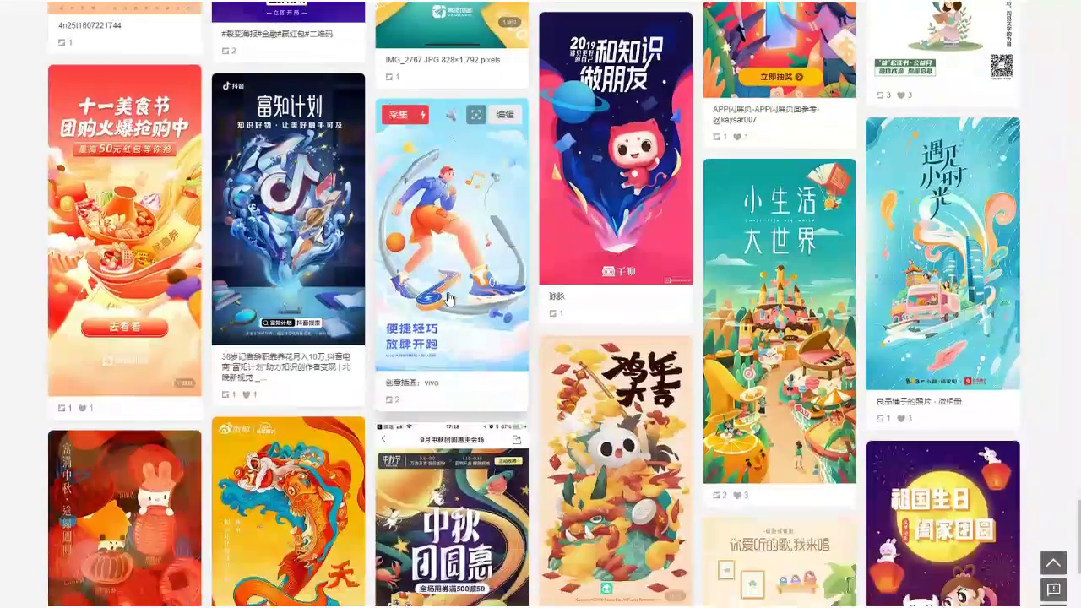
scroll(452, 281, down, 3)
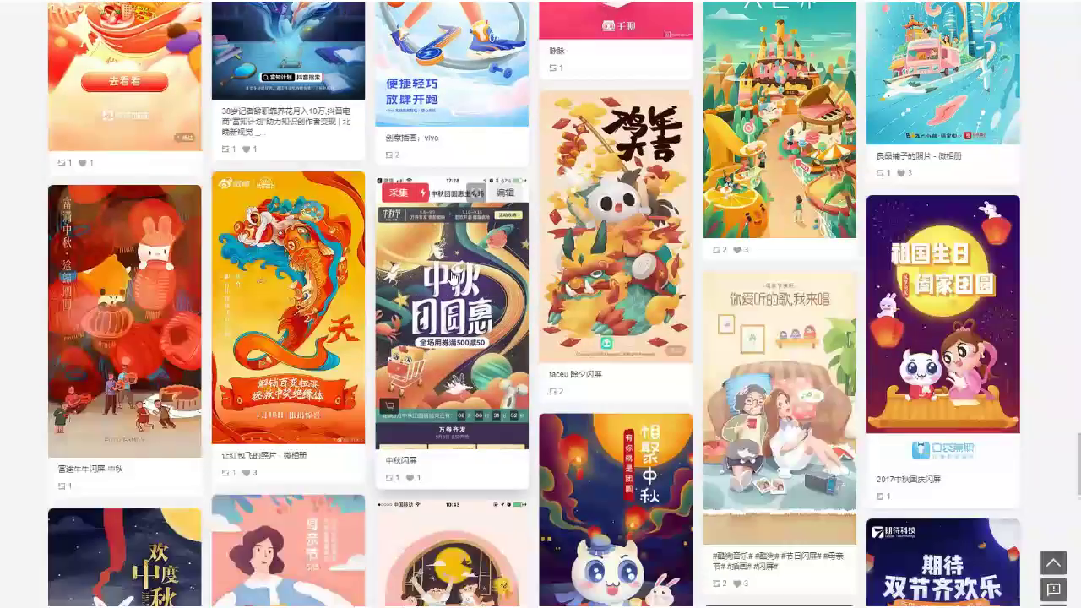
scroll(452, 280, down, 4)
scroll(452, 280, down, 10)
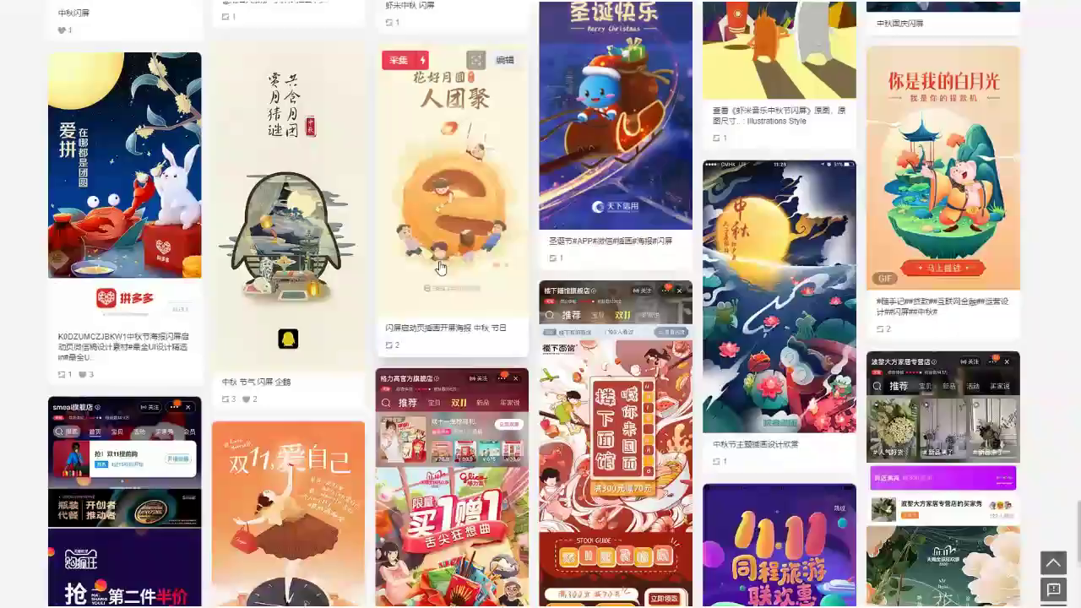
scroll(439, 271, down, 20)
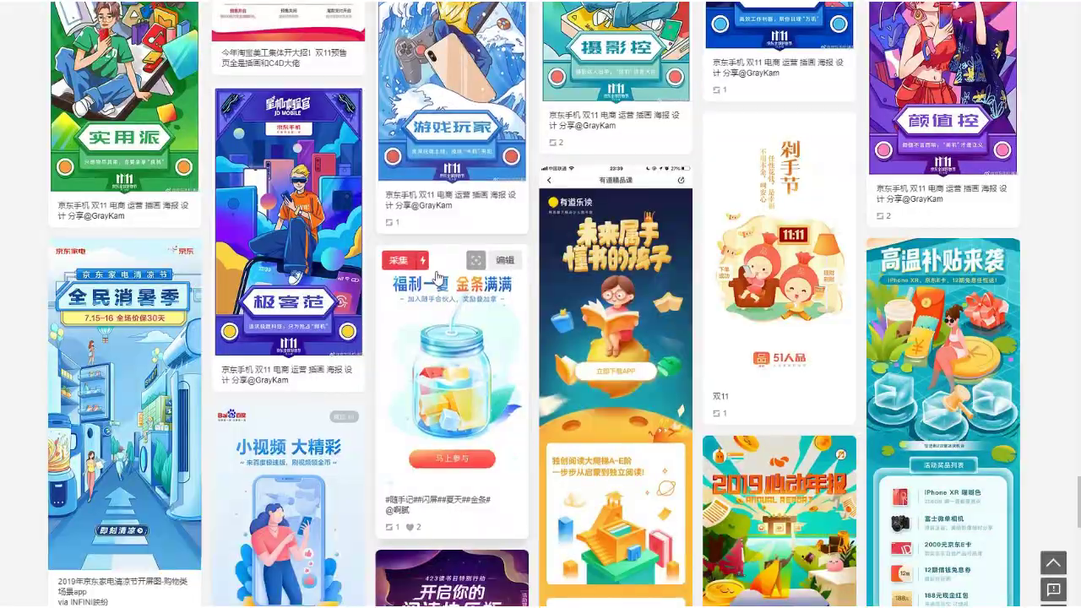
scroll(437, 279, down, 15)
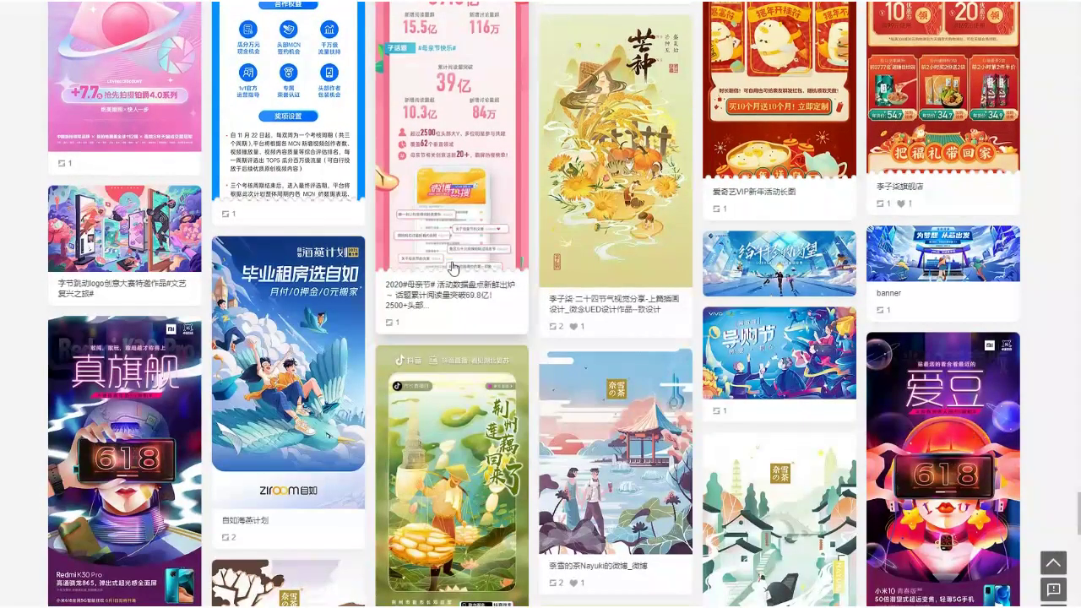
scroll(446, 270, down, 15)
scroll(446, 272, up, 4)
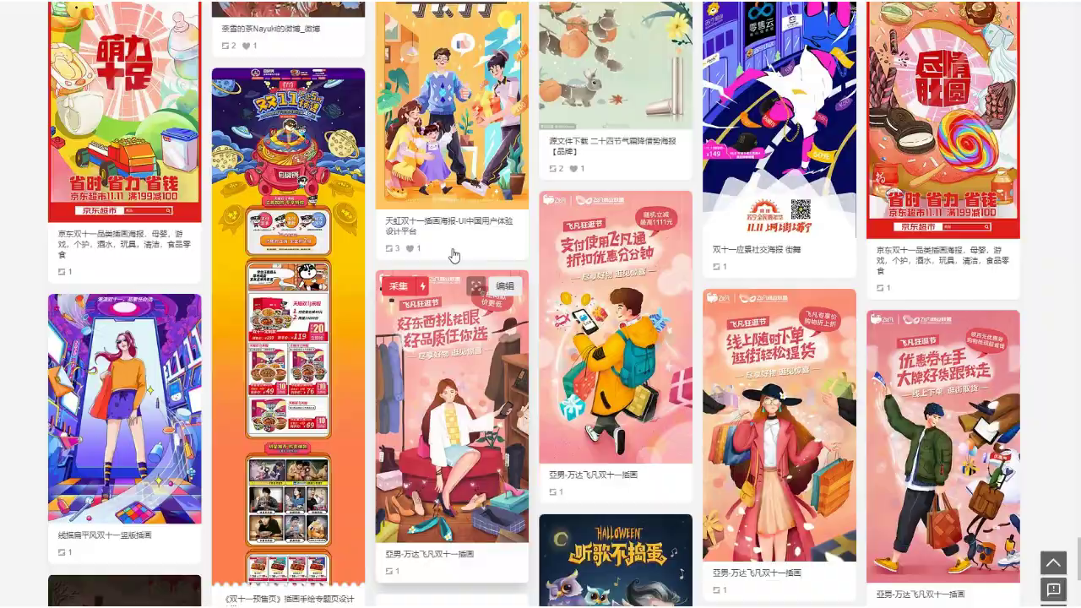
click(458, 229)
scroll(459, 229, down, 2)
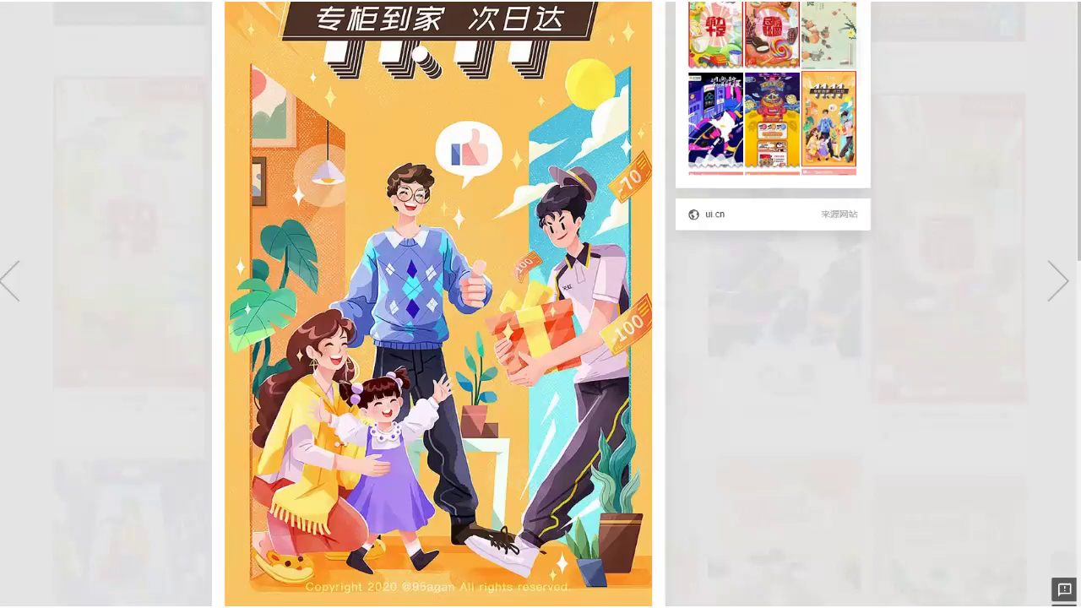
key(Escape)
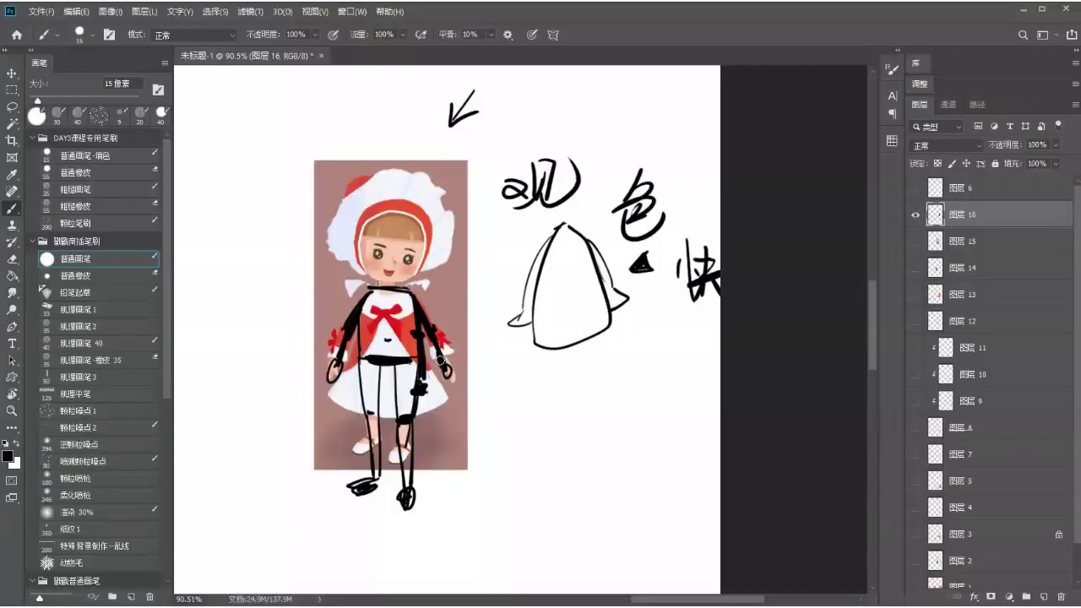
- Handwrite the character 某 in the blank canvas area to the left of the doll picture in Photoshop
mouse_move(440, 361)
mouse_down()
mouse_move(748, 335)
mouse_move(732, 345)
mouse_move(772, 329)
mouse_move(741, 329)
mouse_up()
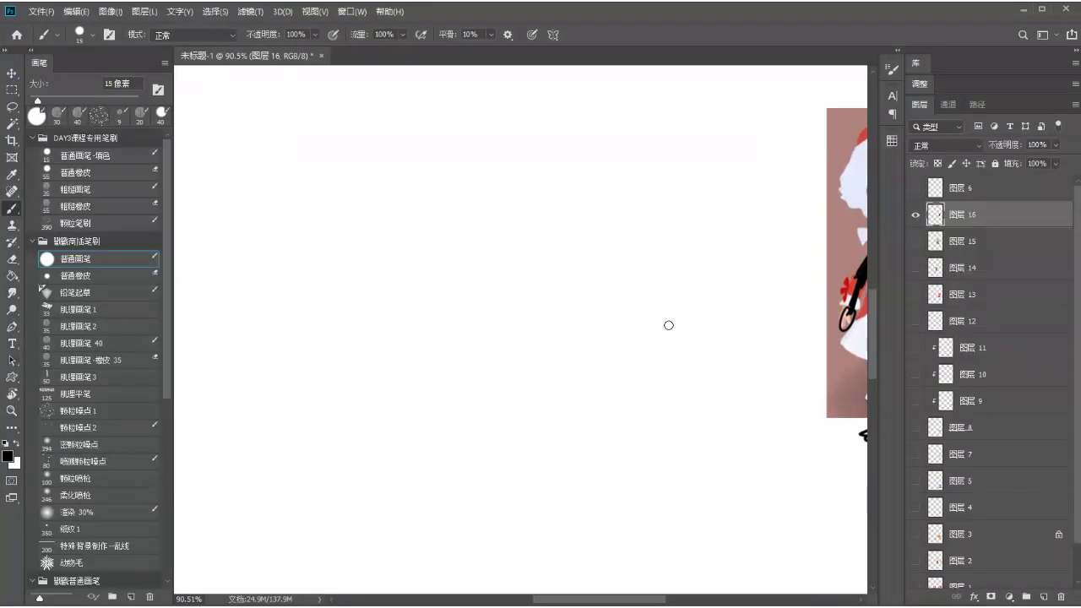
mouse_move(381, 158)
mouse_down()
mouse_move(374, 179)
mouse_move(402, 157)
mouse_up()
key(ctrl+z)
drag(372, 150, 369, 195)
drag(399, 141, 391, 175)
drag(368, 188, 390, 184)
drag(322, 218, 414, 196)
mouse_move(380, 191)
mouse_down()
mouse_move(380, 230)
mouse_move(347, 245)
mouse_up()
drag(381, 210, 439, 243)
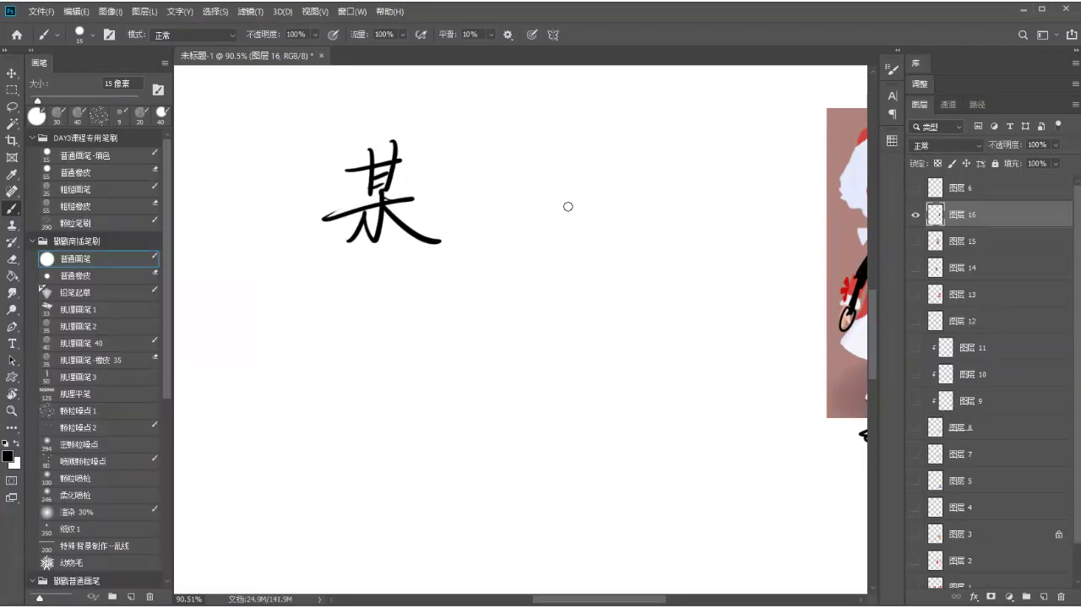
- Handwrite 万 beside 某 and 创 beneath it, each with a small triangle below, and draw a rounded shape and a rectangle under 万
drag(556, 176, 605, 172)
mouse_move(581, 180)
mouse_down()
mouse_move(556, 228)
mouse_move(583, 245)
mouse_move(582, 276)
mouse_move(565, 266)
mouse_up()
mouse_move(366, 296)
mouse_down()
mouse_move(346, 347)
mouse_move(383, 335)
mouse_move(389, 372)
mouse_up()
drag(415, 312, 404, 368)
drag(428, 277, 397, 492)
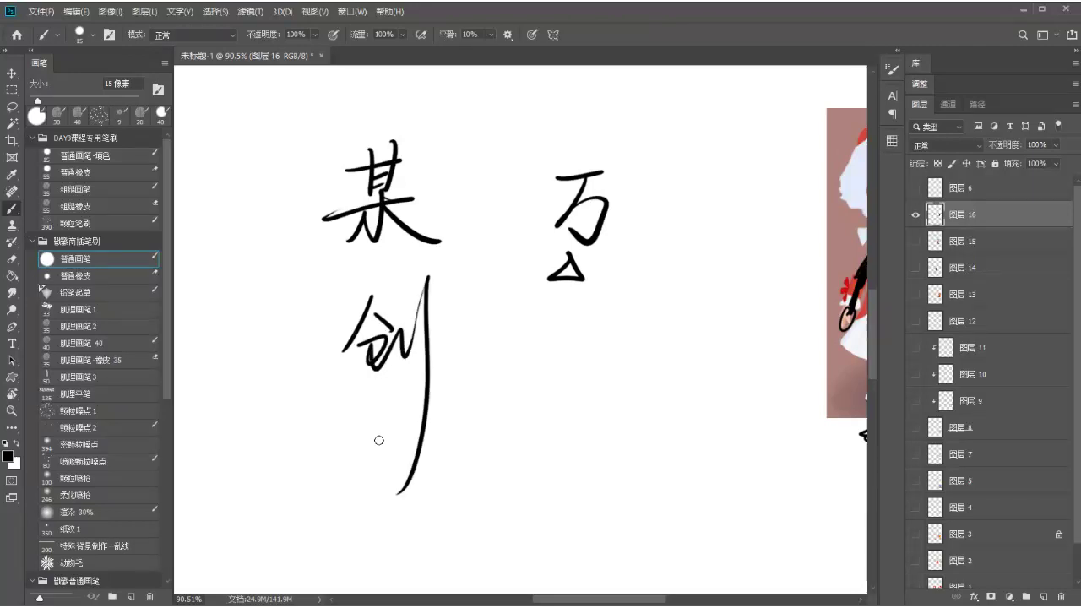
mouse_move(393, 383)
mouse_down()
mouse_move(408, 395)
mouse_move(395, 384)
mouse_up()
mouse_move(542, 332)
mouse_down()
mouse_move(533, 391)
mouse_move(559, 368)
mouse_move(548, 331)
mouse_move(523, 359)
mouse_move(521, 387)
mouse_up()
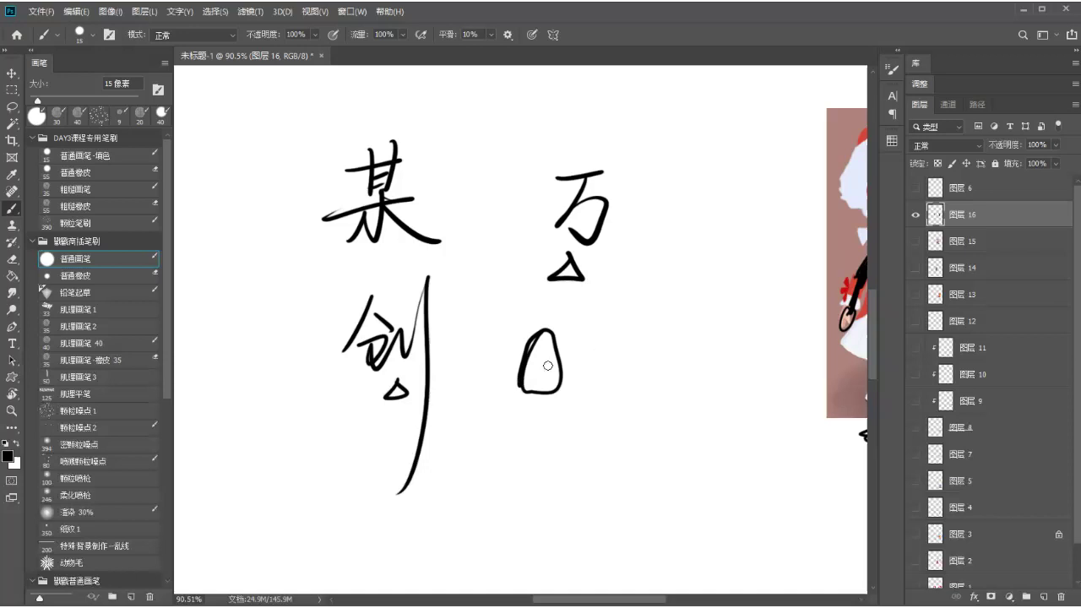
mouse_move(584, 336)
mouse_down()
mouse_move(584, 373)
mouse_move(624, 334)
mouse_move(623, 390)
mouse_up()
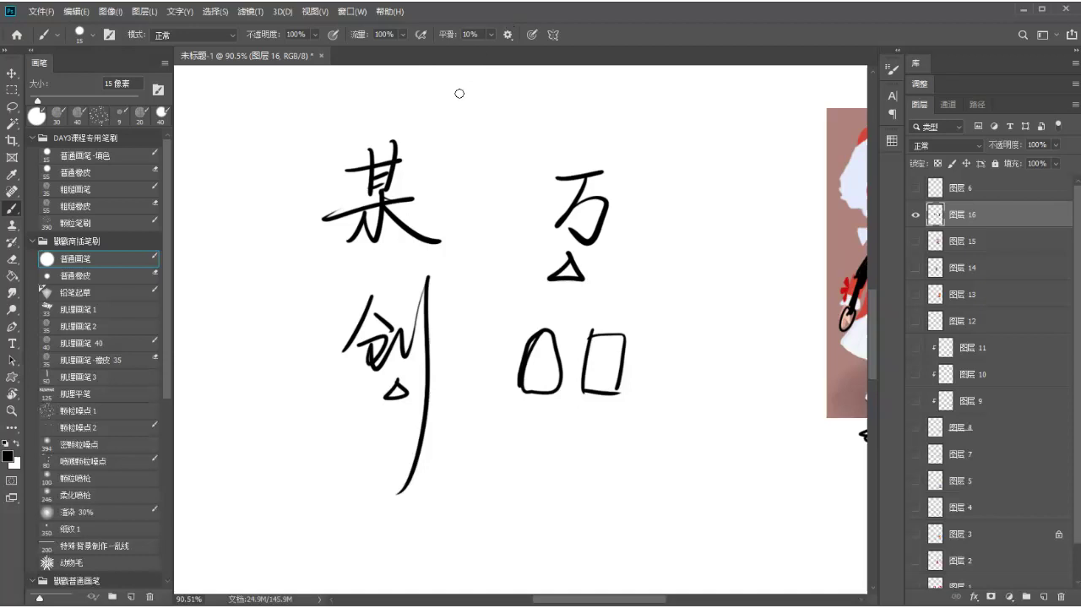
- Return to the reference gallery and examine the 11.11 family poster enlarged again
scroll(450, 179, down, 3)
scroll(454, 168, down, 2)
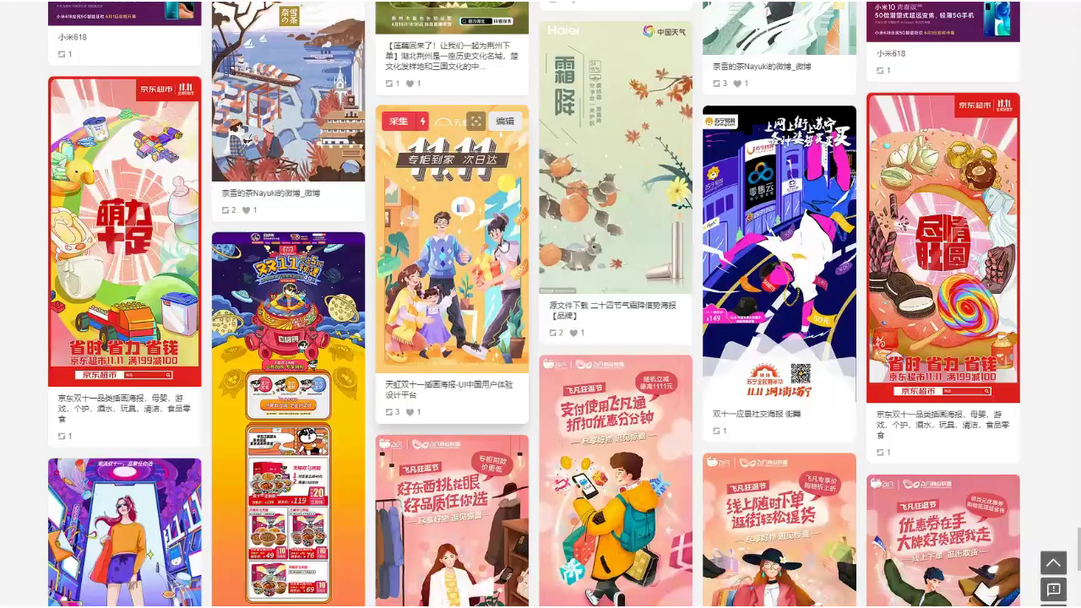
click(494, 243)
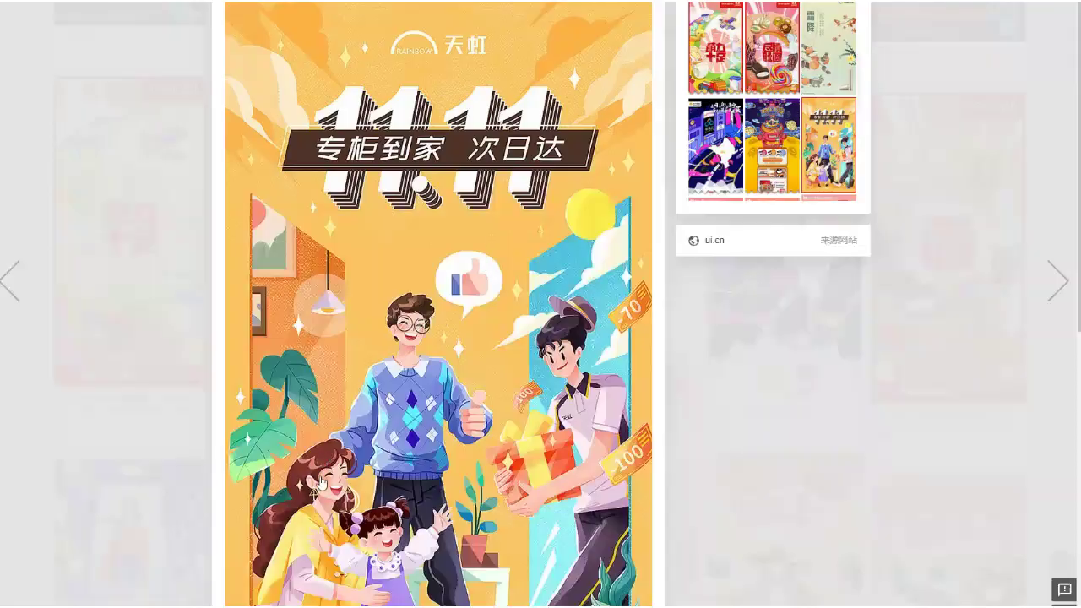
click(74, 326)
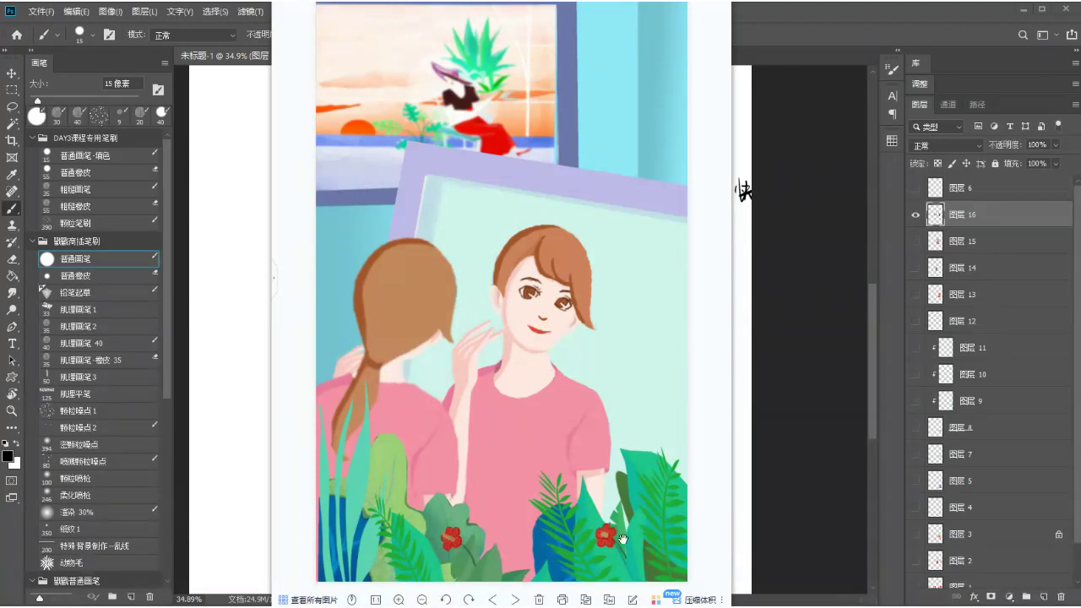
- Examine the woman-at-the-mirror illustration and the red-haired STAFF illustration in the image viewer, and close the viewer
drag(449, 514, 499, 430)
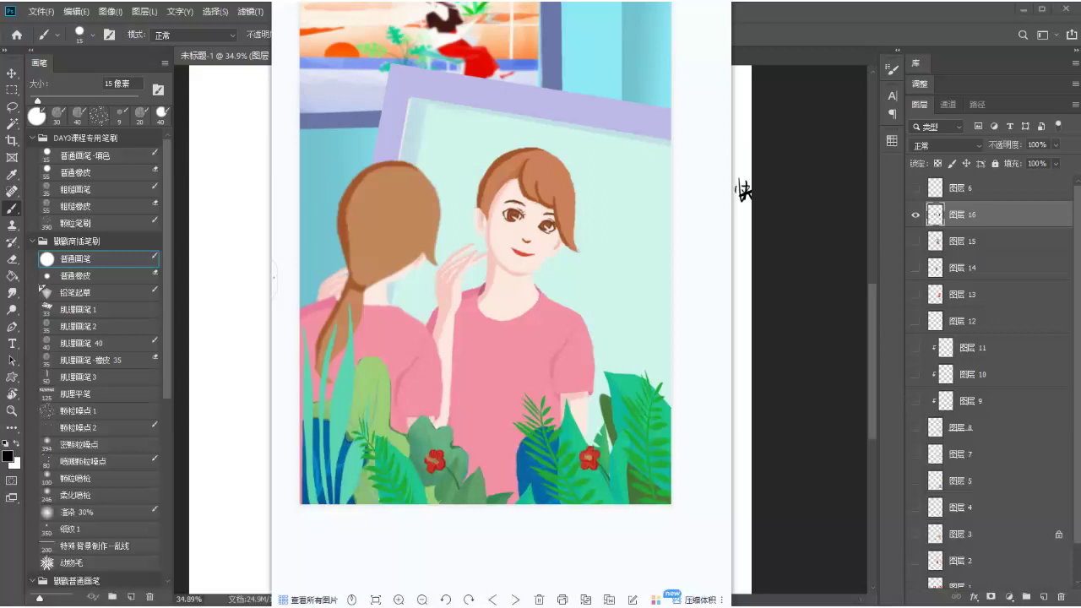
key(Right)
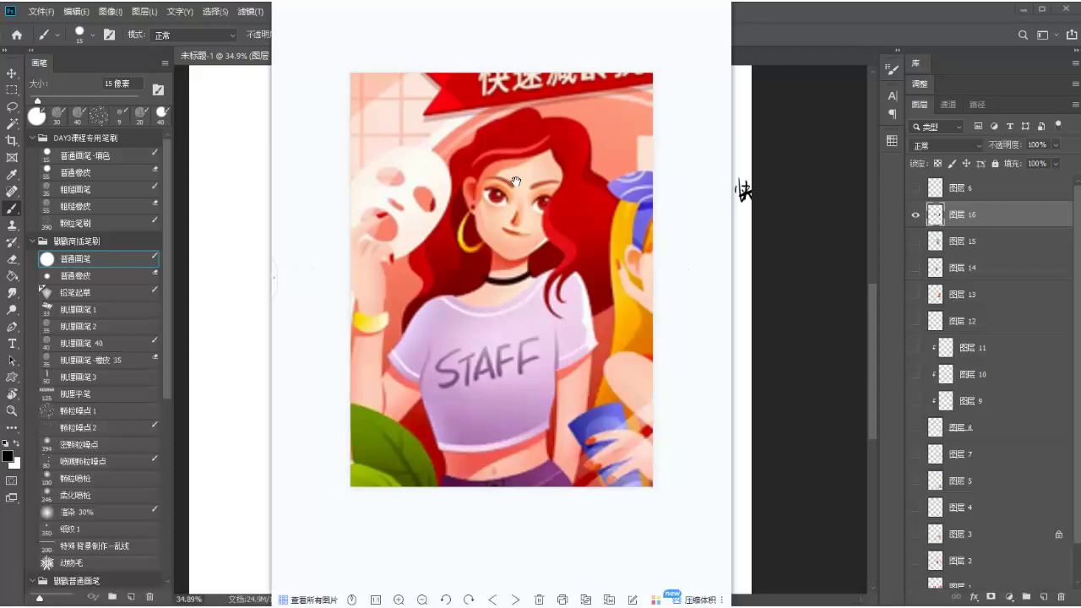
key(Escape)
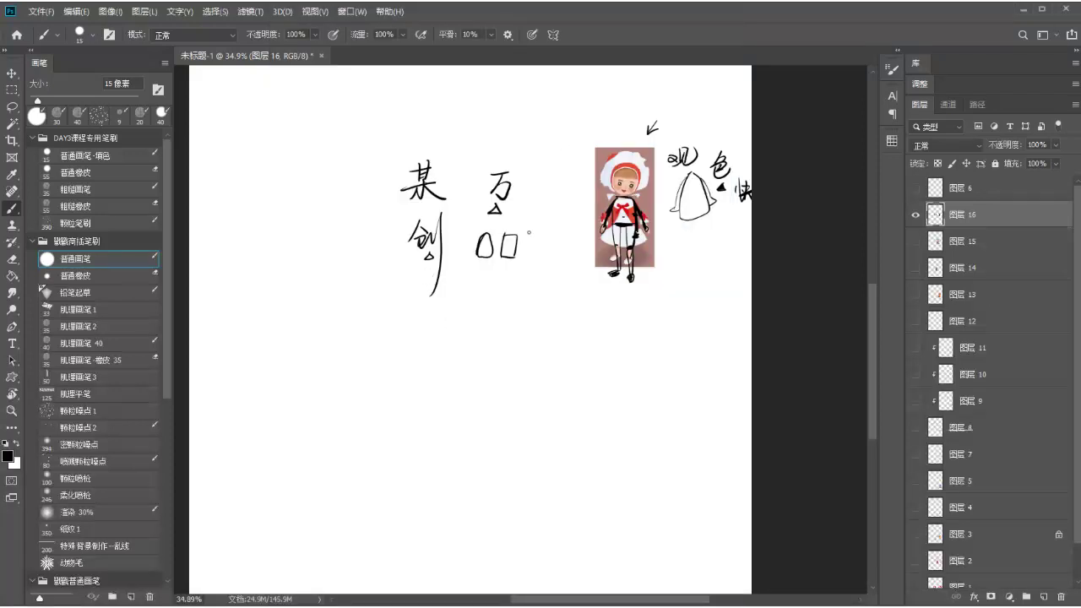
scroll(393, 332, up, 2)
scroll(420, 357, up, 1)
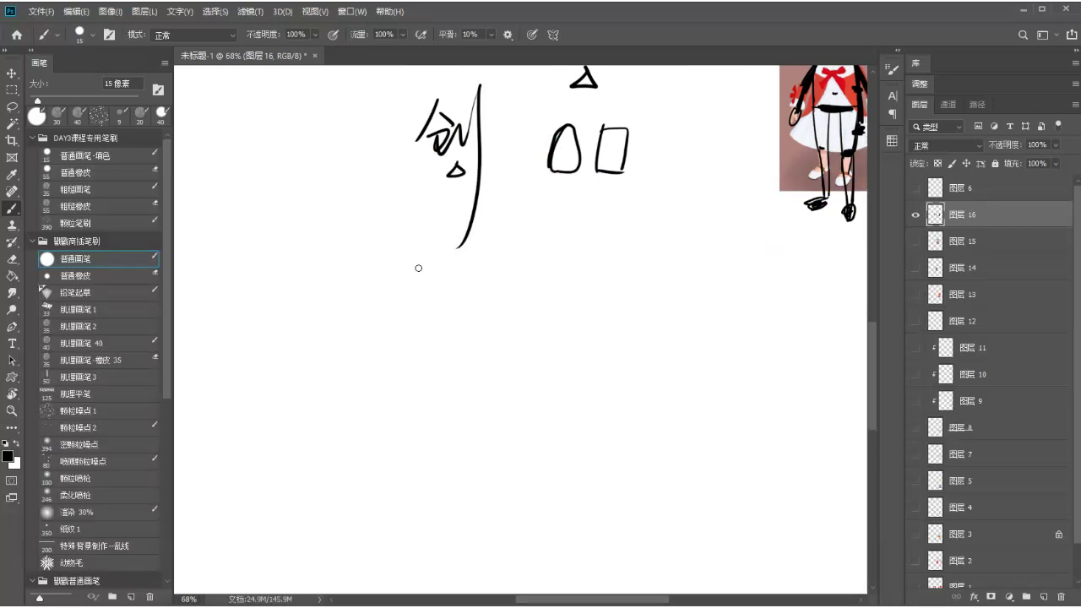
mouse_move(395, 272)
mouse_down()
mouse_move(349, 338)
mouse_move(372, 416)
mouse_up()
key(ctrl+z)
mouse_move(394, 272)
mouse_down()
mouse_move(374, 414)
mouse_move(507, 283)
mouse_up()
key(ctrl+z)
key(ctrl+z)
- Sketch a wide arched outline below 创 and a tall oval overlapping its left side
mouse_move(405, 261)
mouse_down()
mouse_move(518, 321)
mouse_move(375, 426)
mouse_up()
mouse_move(515, 314)
mouse_down()
mouse_move(498, 439)
mouse_move(481, 450)
mouse_up()
mouse_move(526, 301)
mouse_down()
mouse_move(535, 378)
mouse_move(505, 439)
mouse_up()
mouse_move(299, 262)
mouse_down()
mouse_move(291, 472)
mouse_move(393, 317)
mouse_move(386, 451)
mouse_up()
drag(396, 321, 380, 498)
mouse_move(334, 251)
mouse_down()
mouse_move(265, 411)
mouse_move(329, 534)
mouse_move(375, 500)
mouse_up()
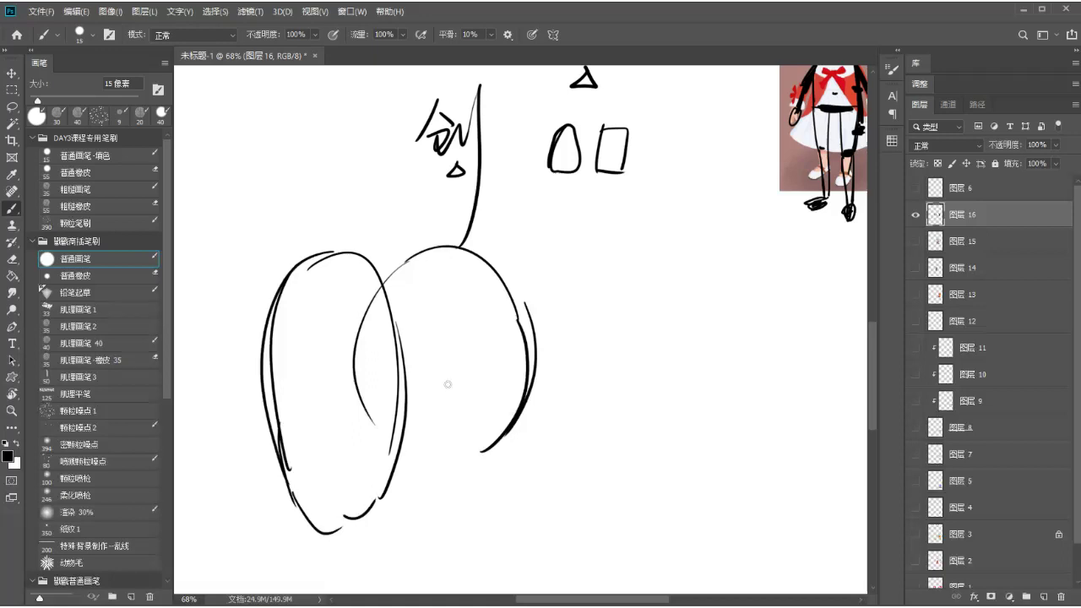
- Sketch a smaller arch inside the right-hand outline and hatch both the oval and the arch with diagonal strokes
mouse_move(422, 307)
mouse_down()
mouse_move(483, 356)
mouse_move(472, 324)
mouse_move(500, 435)
mouse_up()
drag(461, 281, 415, 384)
drag(415, 421, 423, 342)
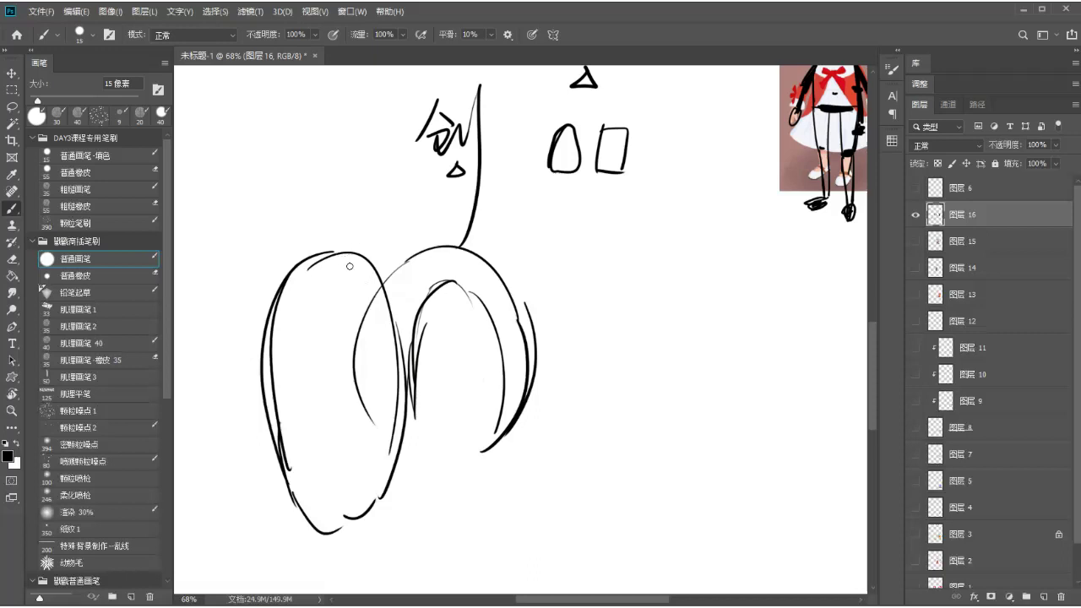
mouse_move(343, 253)
mouse_down()
mouse_move(287, 336)
mouse_move(289, 405)
mouse_up()
drag(381, 287, 300, 449)
drag(392, 332, 314, 501)
mouse_move(461, 314)
mouse_down()
mouse_move(427, 372)
mouse_move(445, 400)
mouse_up()
- Draw roughly horizontal guide strokes across the tops of both shapes and a rising guide line along their bases
drag(299, 239, 377, 269)
key(ctrl+z)
drag(253, 255, 231, 254)
drag(328, 258, 495, 272)
drag(299, 550, 456, 466)
drag(481, 452, 535, 427)
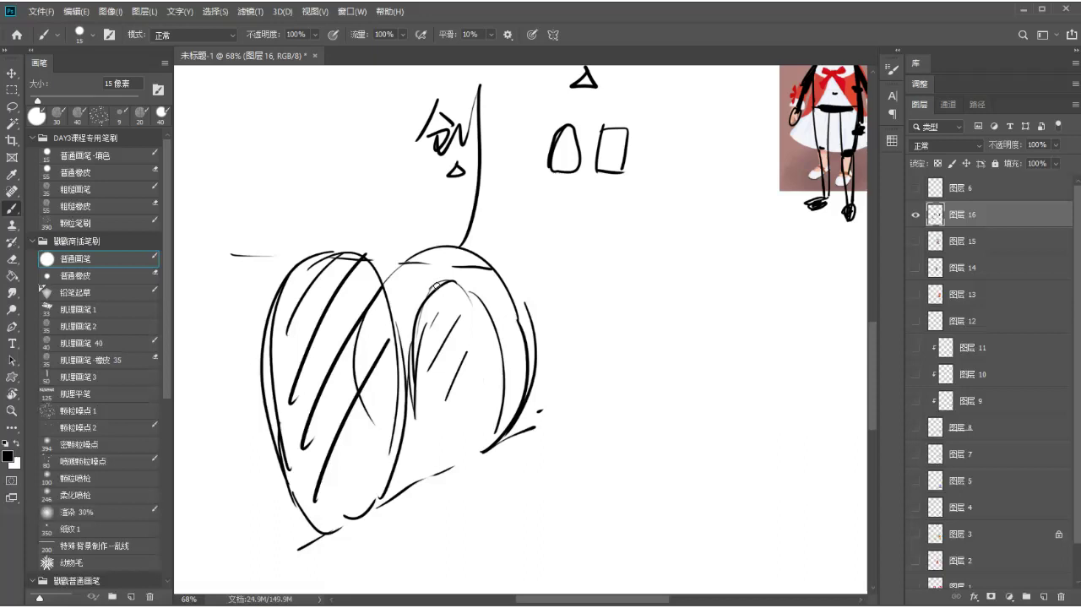
- Reinforce the inner arch of the right-hand figure and draw a head circle at its top
mouse_move(458, 279)
mouse_down()
mouse_move(422, 397)
mouse_move(501, 425)
mouse_up()
mouse_move(448, 279)
mouse_down()
mouse_move(469, 306)
mouse_move(446, 281)
mouse_up()
drag(364, 313, 379, 405)
mouse_move(387, 285)
mouse_down()
mouse_move(501, 248)
mouse_move(537, 388)
mouse_up()
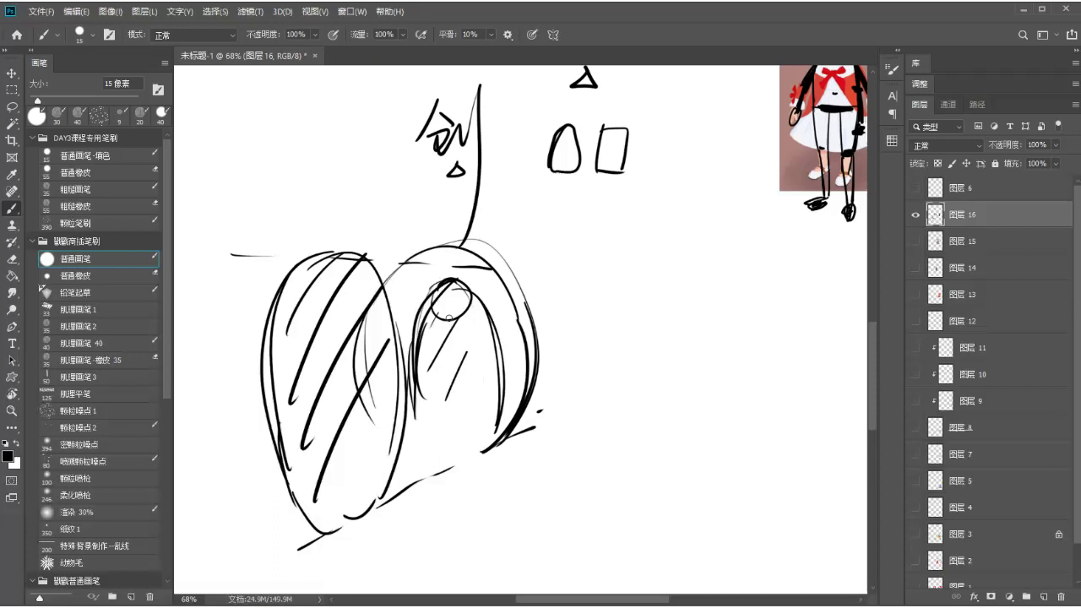
key(ctrl+z)
mouse_move(448, 282)
mouse_down()
mouse_move(426, 427)
mouse_move(473, 283)
mouse_move(434, 303)
mouse_up()
- Draw a large head circle and a rounded body outline inside the tall left-hand oval
mouse_move(331, 252)
mouse_down()
mouse_move(368, 300)
mouse_move(300, 258)
mouse_move(372, 279)
mouse_up()
drag(356, 331, 402, 500)
drag(403, 392, 405, 473)
mouse_move(296, 339)
mouse_down()
mouse_move(269, 487)
mouse_move(279, 507)
mouse_up()
drag(359, 342, 395, 413)
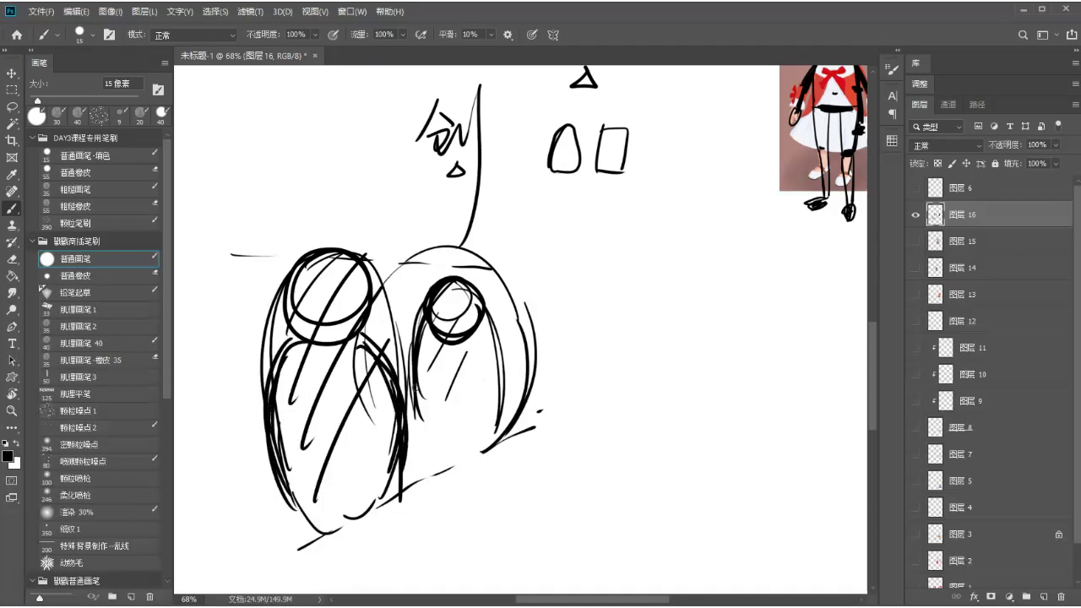
- Outline the rounded shoulders and body sides of the smaller right-hand figure below its head circle
drag(469, 331, 511, 417)
drag(499, 358, 506, 430)
drag(425, 368, 412, 451)
drag(484, 338, 498, 400)
- Paint out the excess outlines beside both heads with the sampled canvas white, and resample the black line colour
alt+click(502, 303)
drag(422, 301, 420, 321)
alt+click(266, 284)
drag(275, 298, 267, 370)
mouse_move(387, 306)
mouse_down()
mouse_move(403, 364)
mouse_move(398, 338)
mouse_up()
alt+click(462, 296)
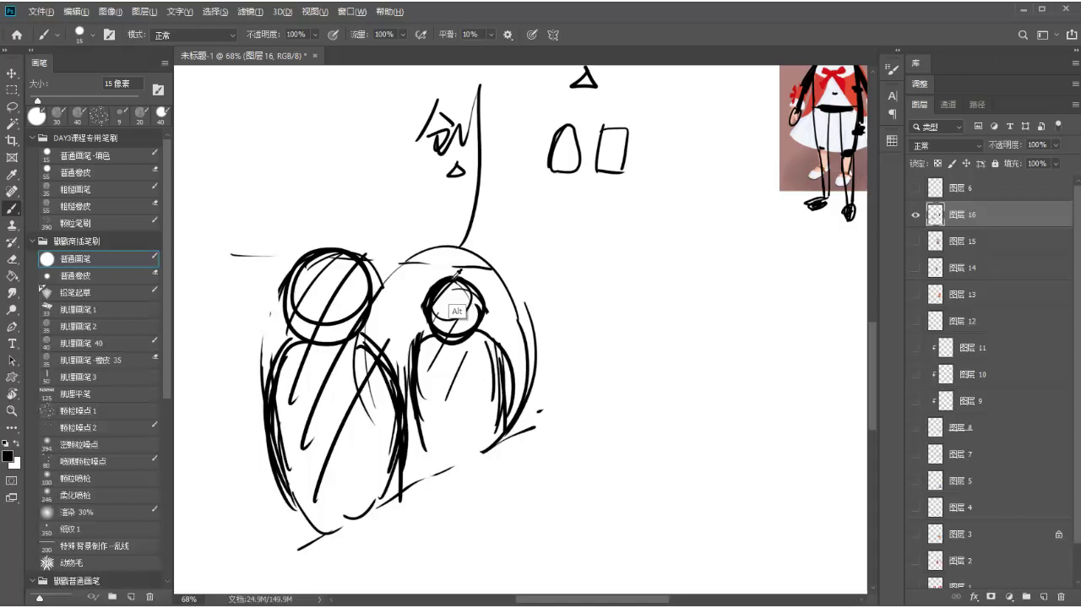
- Draw a slanting guideline across the tops of both figures and frame the pair with a large freehand rectangle
mouse_move(259, 246)
mouse_down()
mouse_move(491, 269)
mouse_move(578, 306)
mouse_up()
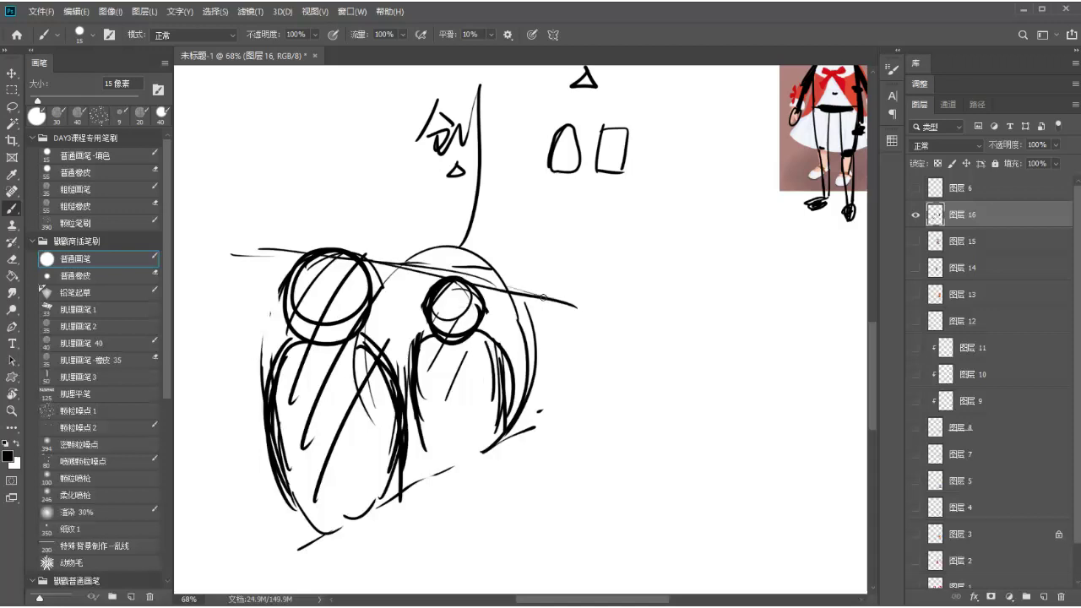
mouse_move(209, 178)
mouse_down()
mouse_move(208, 540)
mouse_move(456, 169)
mouse_up()
drag(593, 224, 574, 498)
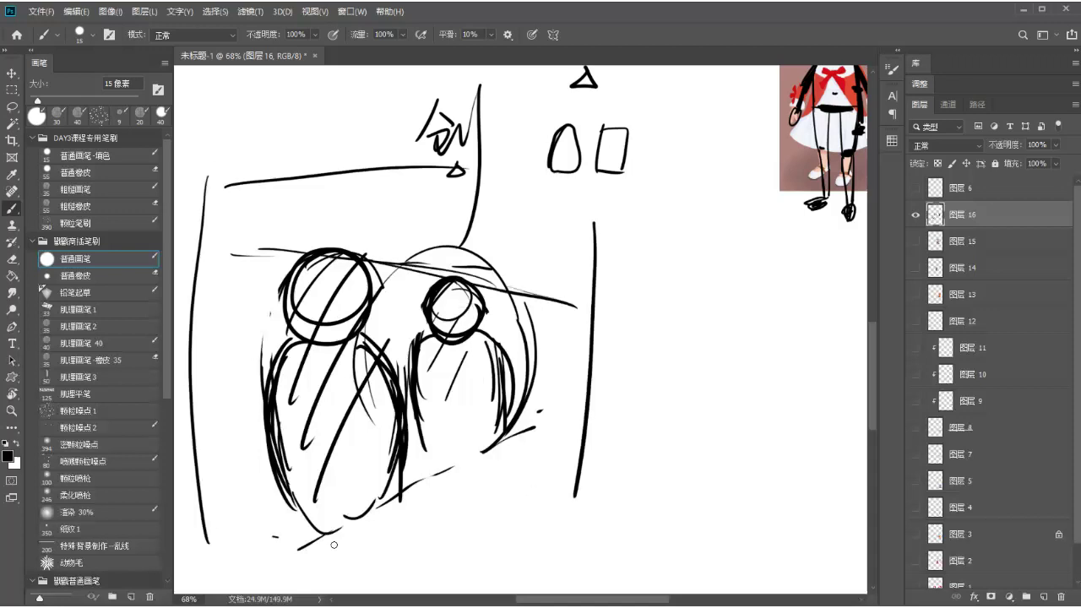
drag(274, 535, 565, 526)
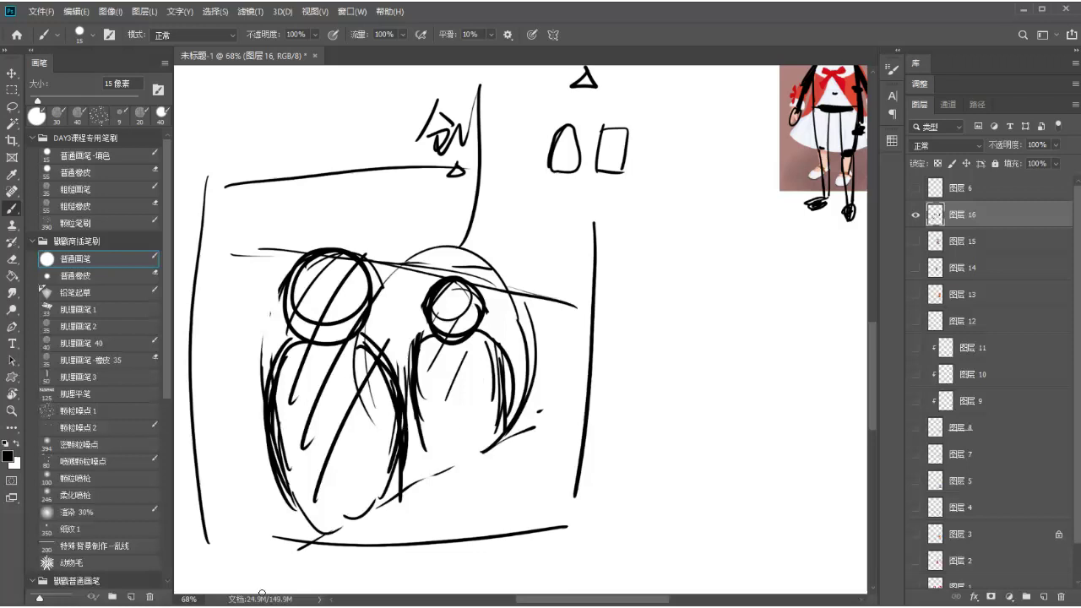
- Draw a tall upright rectangle beside the framed pair of figures, undoing the first attempts at its outline
mouse_move(445, 287)
mouse_down()
mouse_move(466, 339)
mouse_move(430, 319)
mouse_up()
drag(638, 268, 722, 275)
key(ctrl+z)
key(ctrl+z)
mouse_move(634, 264)
mouse_down()
mouse_move(699, 266)
mouse_move(700, 471)
mouse_move(633, 480)
mouse_move(715, 474)
mouse_up()
- Sketch a tall box in perspective beside the upright rectangle, with a front face, a narrow side face and a small slanted shape inside
mouse_move(745, 264)
mouse_down()
mouse_move(809, 279)
mouse_move(795, 484)
mouse_up()
drag(806, 280, 828, 272)
drag(836, 274, 836, 460)
mouse_move(805, 292)
mouse_down()
mouse_move(795, 493)
mouse_move(824, 342)
mouse_up()
mouse_move(834, 284)
mouse_down()
mouse_move(825, 342)
mouse_move(838, 459)
mouse_move(810, 495)
mouse_up()
mouse_move(756, 247)
mouse_down()
mouse_move(797, 268)
mouse_move(751, 262)
mouse_move(724, 483)
mouse_up()
drag(741, 407, 735, 471)
mouse_move(749, 268)
mouse_down()
mouse_move(739, 488)
mouse_move(790, 508)
mouse_up()
- Draw the long converging edges that recede from the top of the tall box towards the far distance
drag(755, 331, 598, 336)
drag(729, 283, 774, 293)
key(ctrl+z)
drag(640, 255, 738, 276)
drag(593, 266, 775, 239)
drag(638, 257, 780, 225)
mouse_move(680, 285)
mouse_down()
mouse_move(833, 236)
mouse_move(812, 345)
mouse_up()
- Draw the far top edge and the vertical side edges of the block at the receding end
drag(824, 245, 826, 397)
drag(760, 229, 824, 233)
mouse_move(734, 244)
mouse_down()
mouse_move(808, 242)
mouse_move(783, 399)
mouse_up()
drag(792, 245, 794, 282)
drag(796, 346, 797, 414)
drag(737, 246, 746, 421)
- Paint out the excess lines near the top of the far block with white
key(x)
mouse_move(781, 259)
mouse_down()
mouse_move(780, 396)
mouse_move(779, 294)
mouse_up()
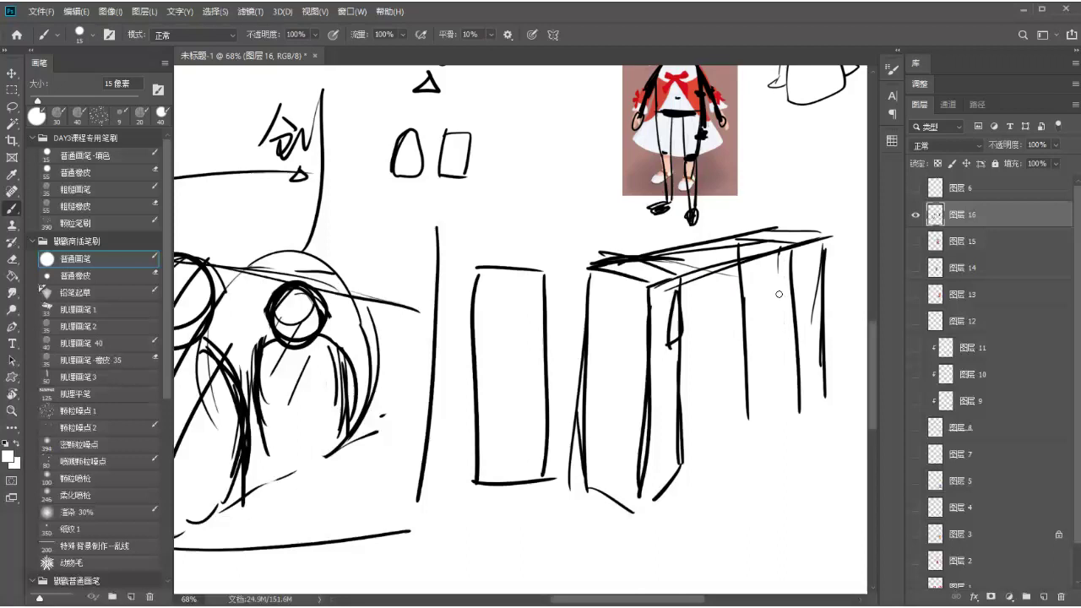
drag(792, 245, 793, 317)
mouse_move(778, 273)
mouse_down()
mouse_move(775, 250)
mouse_move(754, 255)
mouse_up()
- Write the character 半 in black above the gap between the upright rectangle and the box, with a long vertical stroke downward
scroll(612, 186, left, 5)
scroll(612, 185, down, 1)
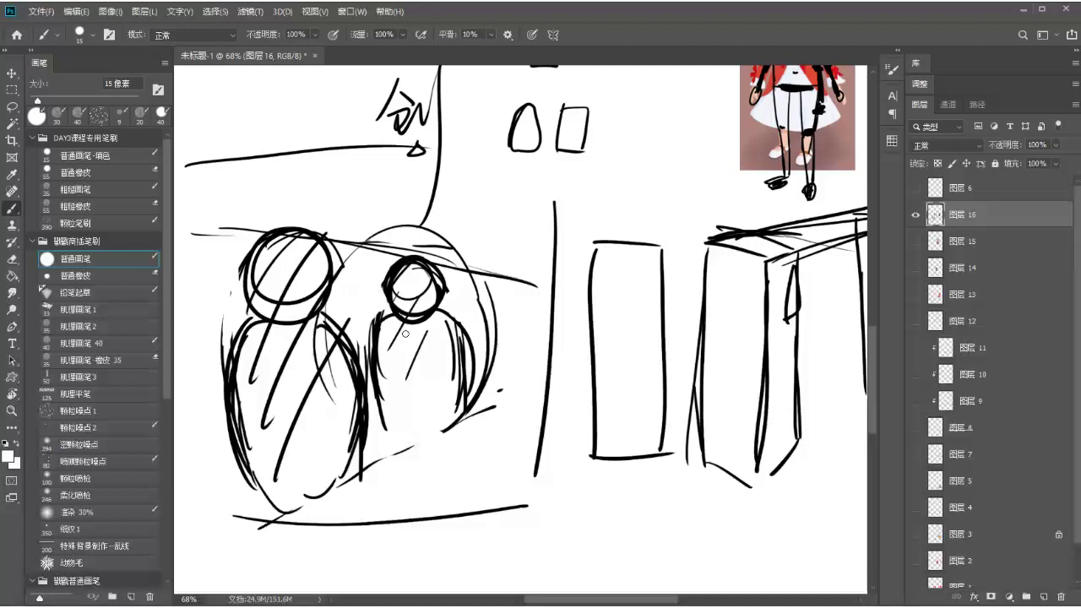
drag(596, 297, 427, 298)
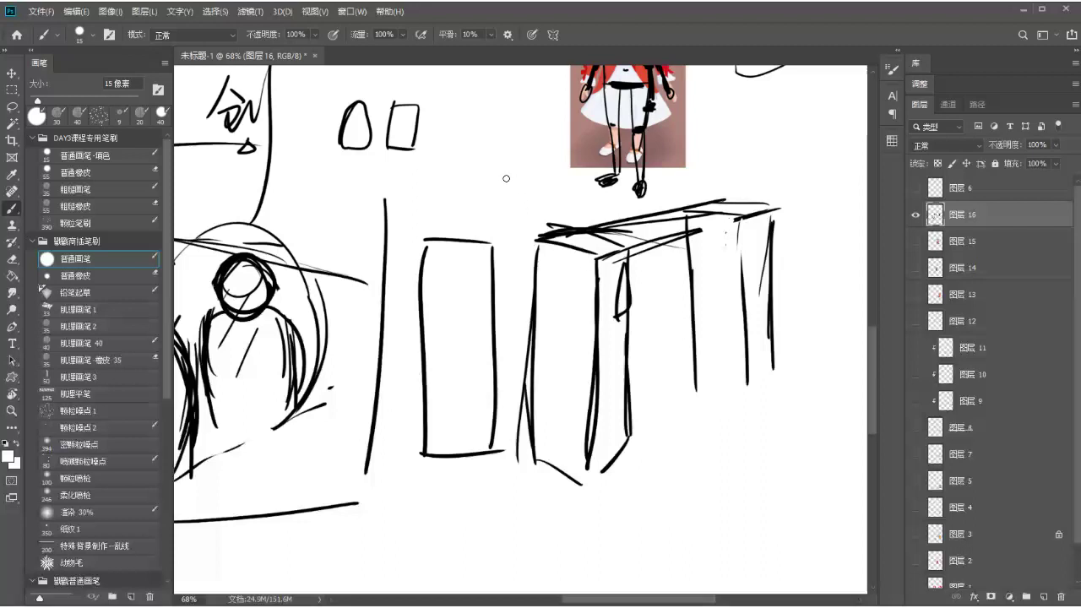
mouse_move(517, 183)
mouse_down()
mouse_move(510, 203)
mouse_move(537, 193)
mouse_up()
drag(492, 224, 555, 213)
drag(522, 169, 530, 302)
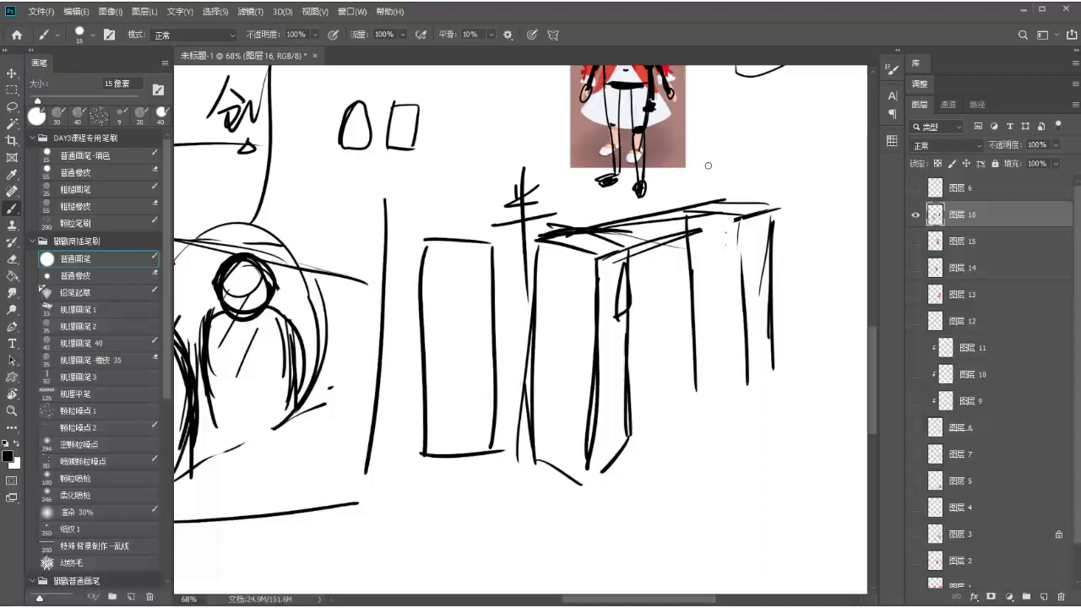
- Draw a small figure with a round head and narrow body standing on the far end of the receding shape
mouse_move(759, 144)
mouse_down()
mouse_move(770, 142)
mouse_move(782, 166)
mouse_up()
key(ctrl+z)
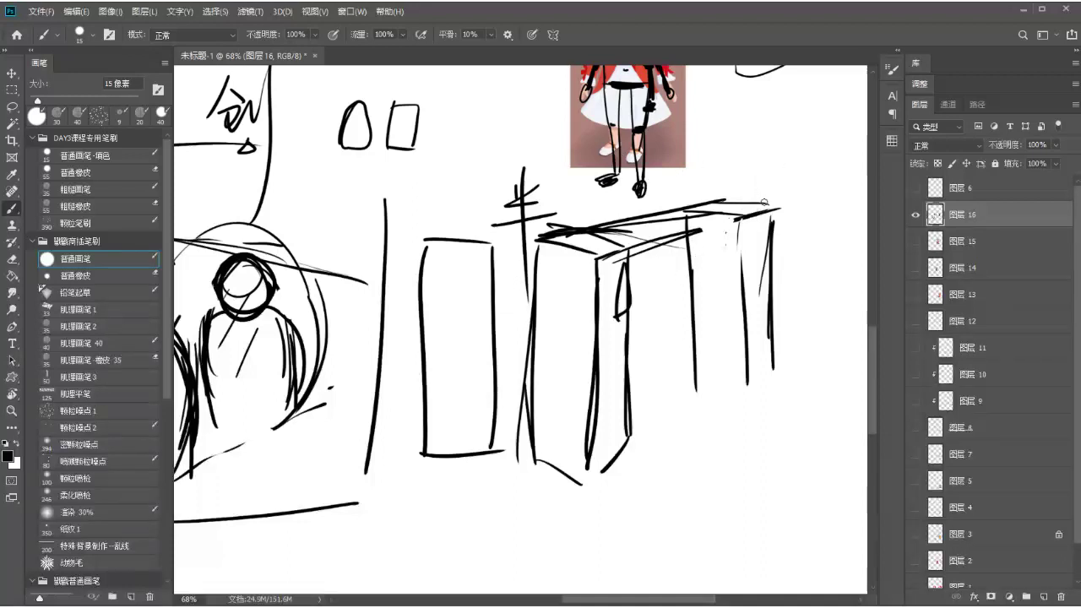
drag(781, 127, 779, 209)
key(ctrl+z)
drag(787, 152, 797, 197)
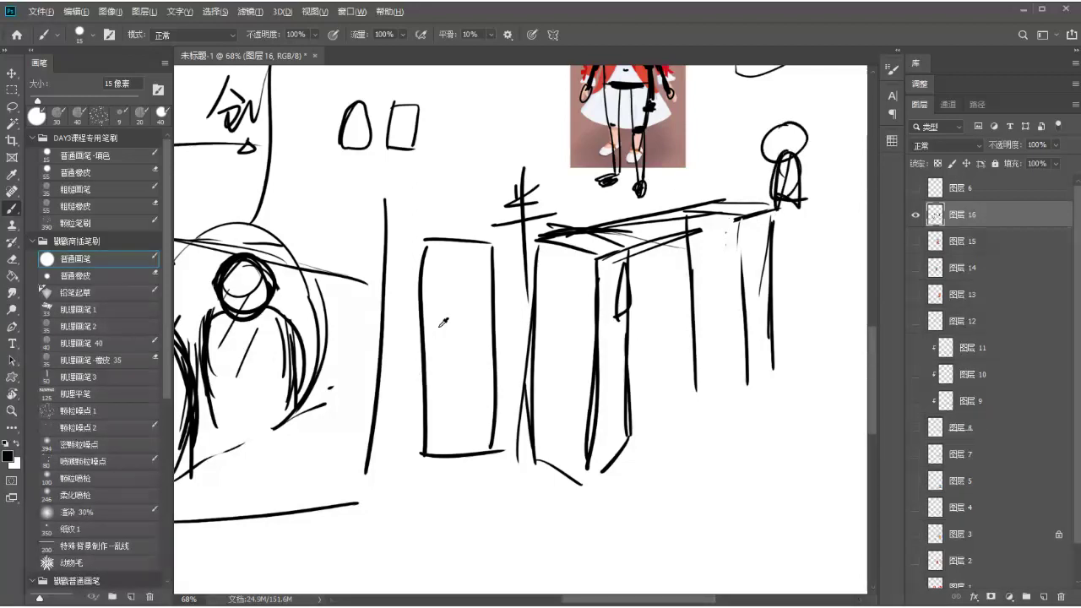
- Draw the four sides of a wide landscape rectangle in the empty area below the existing sketches
scroll(434, 331, down, 3)
scroll(342, 337, up, 2)
drag(329, 331, 417, 323)
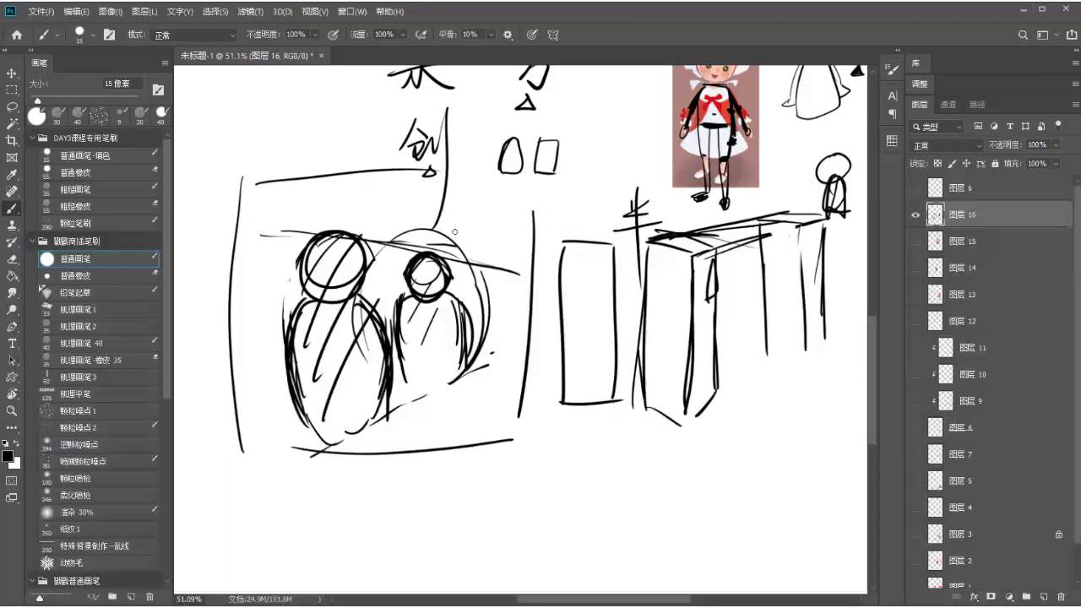
drag(408, 364, 338, 234)
mouse_move(429, 346)
mouse_down()
mouse_move(427, 454)
mouse_move(591, 330)
mouse_up()
drag(622, 343, 617, 475)
drag(442, 476, 604, 478)
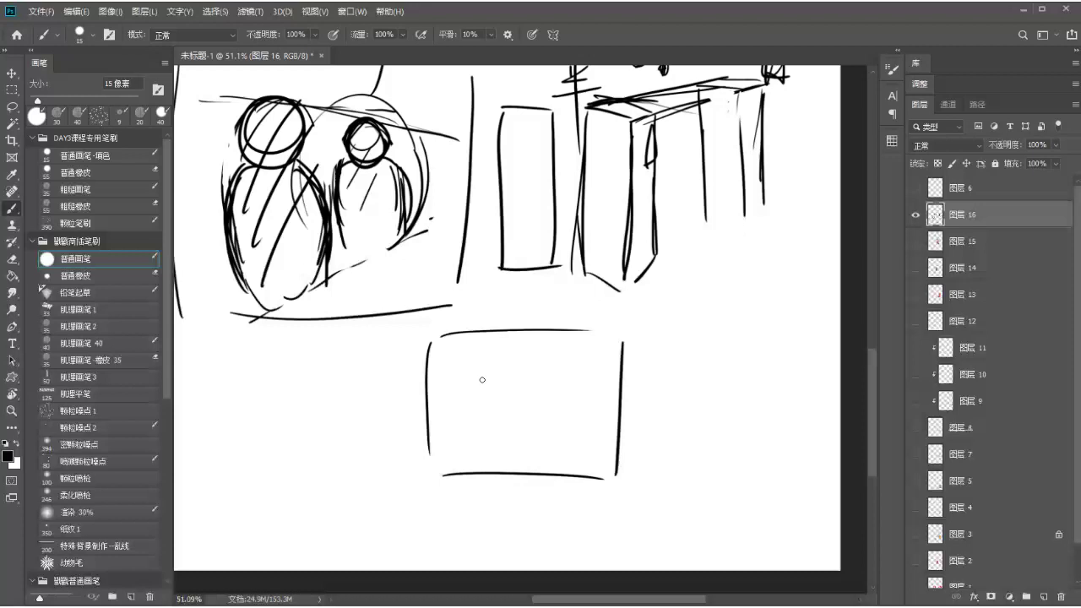
- Reinforce the wide rectangle's upper edge and undo the extra strokes along its left edge
drag(428, 373, 425, 490)
key(ctrl+z)
mouse_move(425, 332)
mouse_down()
mouse_move(625, 337)
mouse_move(428, 441)
mouse_move(427, 469)
mouse_up()
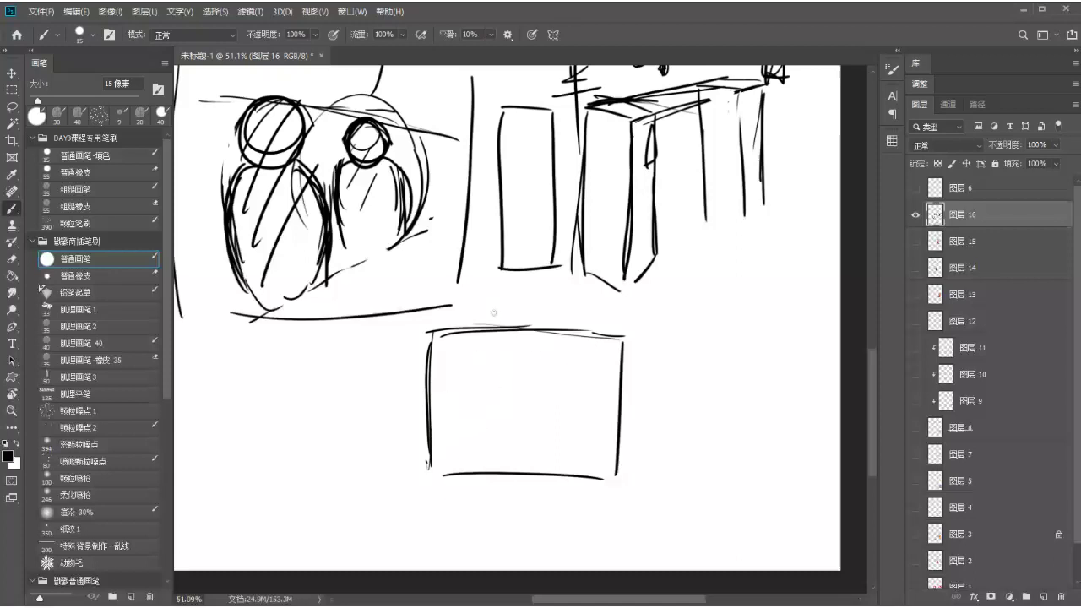
key(ctrl+z)
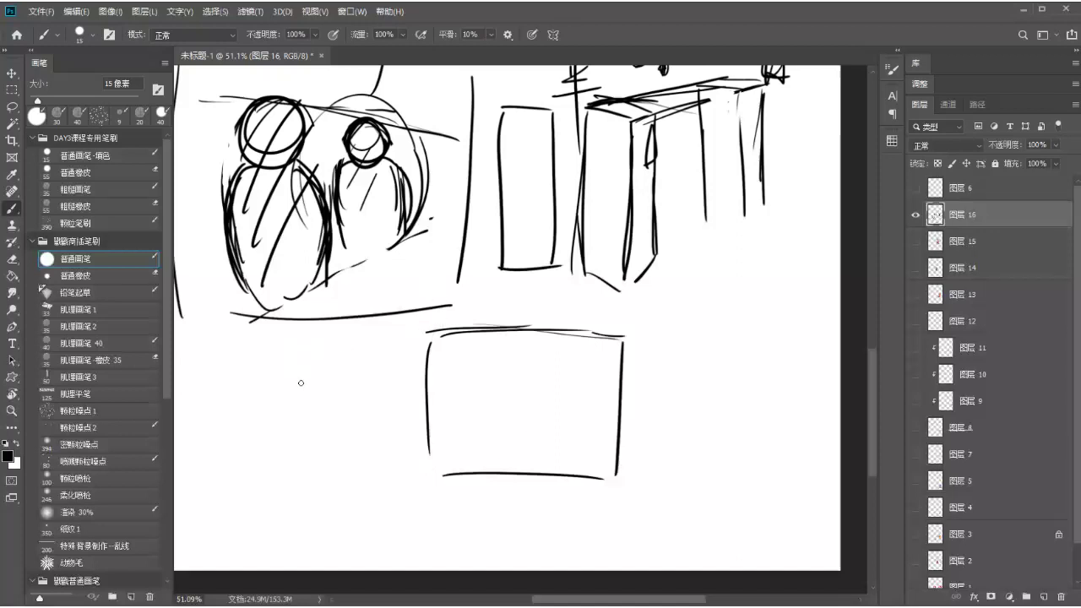
drag(514, 355, 512, 353)
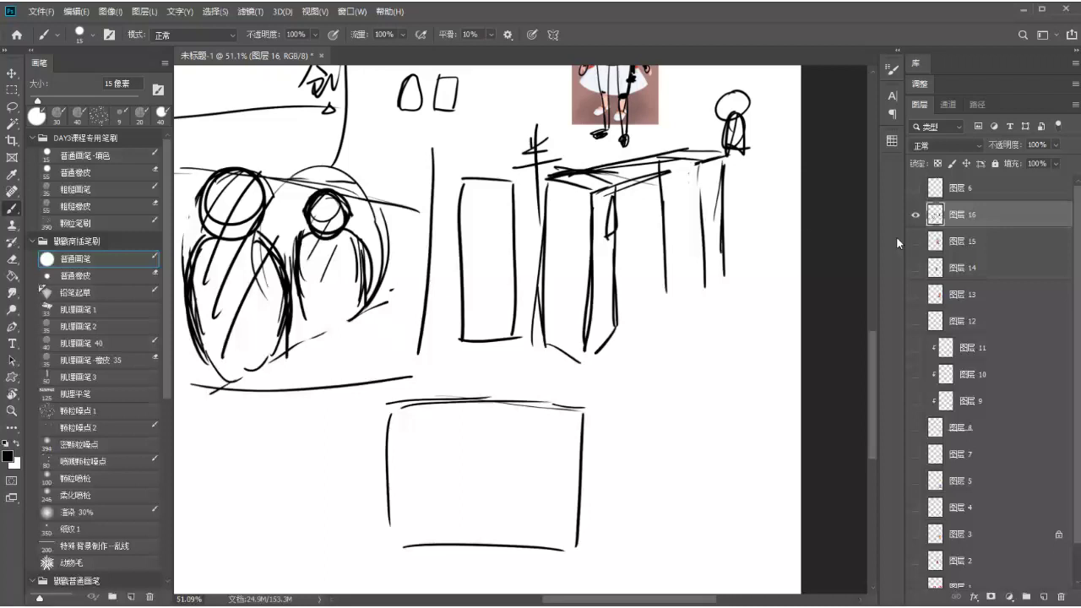
- Hide layer 图层 16, add a new layer and draw a long thin horizontal bar on it
click(914, 214)
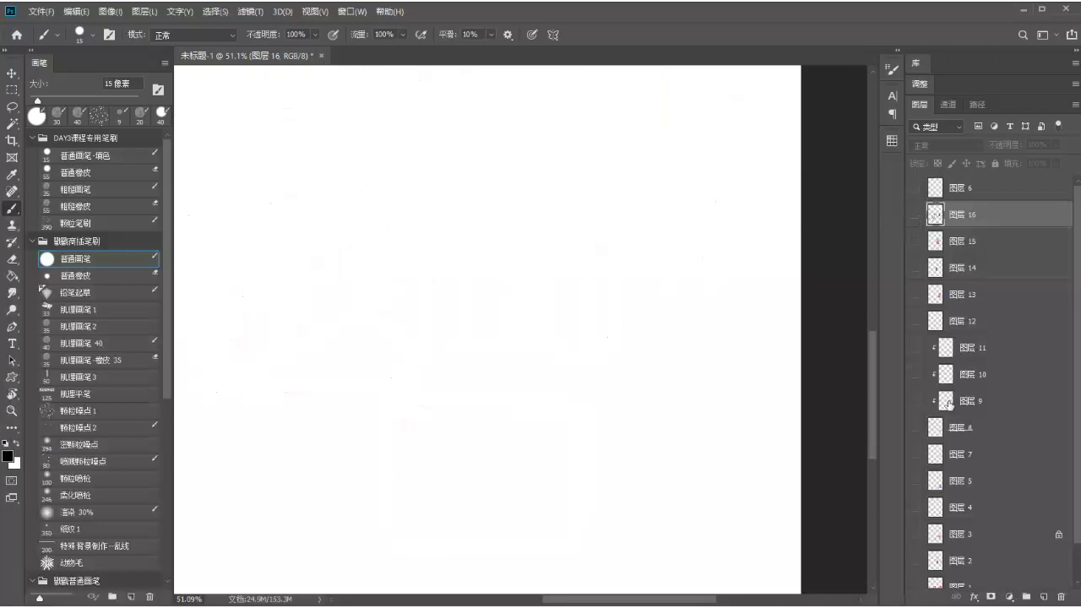
click(1044, 597)
mouse_move(342, 208)
mouse_down()
mouse_move(509, 180)
mouse_move(585, 201)
mouse_up()
drag(347, 196, 579, 198)
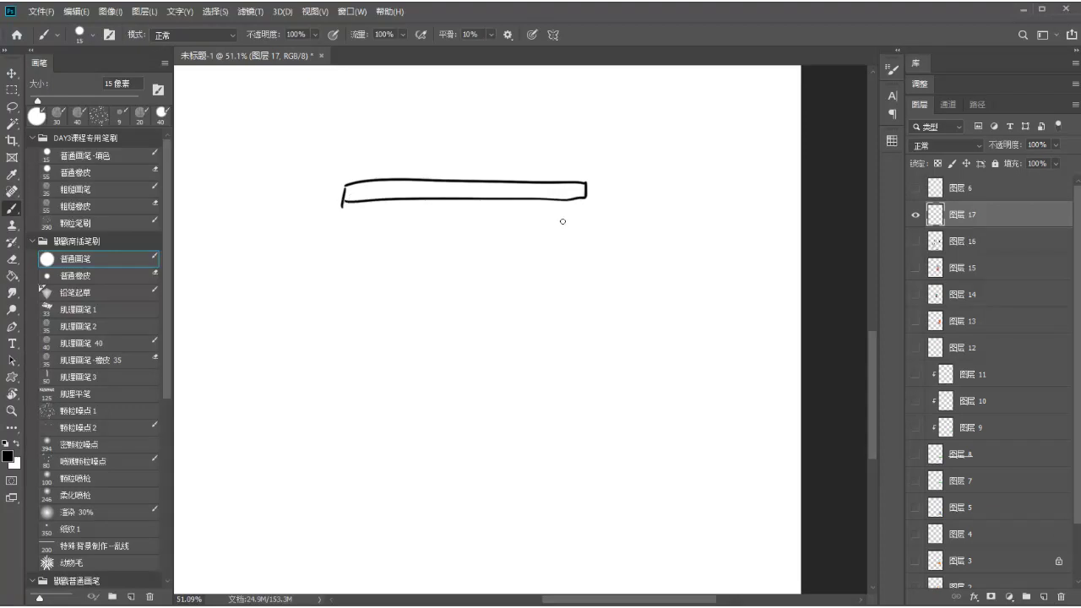
- Extend the bar past a thick vertical divider line and label the short extension 半
mouse_move(587, 165)
mouse_down()
mouse_move(583, 221)
mouse_move(584, 150)
mouse_move(586, 253)
mouse_up()
mouse_move(590, 182)
mouse_down()
mouse_move(694, 186)
mouse_move(694, 201)
mouse_up()
drag(629, 145, 630, 155)
mouse_move(630, 155)
mouse_down()
mouse_move(650, 144)
mouse_move(659, 164)
mouse_move(639, 177)
mouse_up()
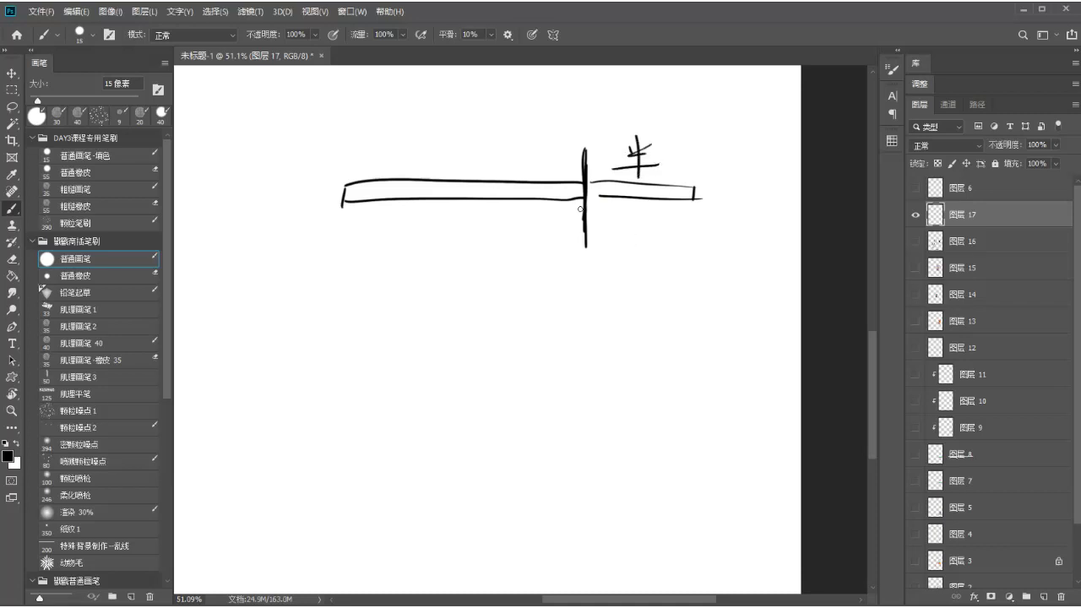
- Draw a small upright rectangle below the bar's short extension and undo the stray strokes
mouse_move(573, 200)
mouse_down()
mouse_move(708, 186)
mouse_move(616, 185)
mouse_move(699, 184)
mouse_move(663, 240)
mouse_up()
key(ctrl+z)
mouse_move(662, 294)
mouse_down()
mouse_move(696, 230)
mouse_move(664, 296)
mouse_up()
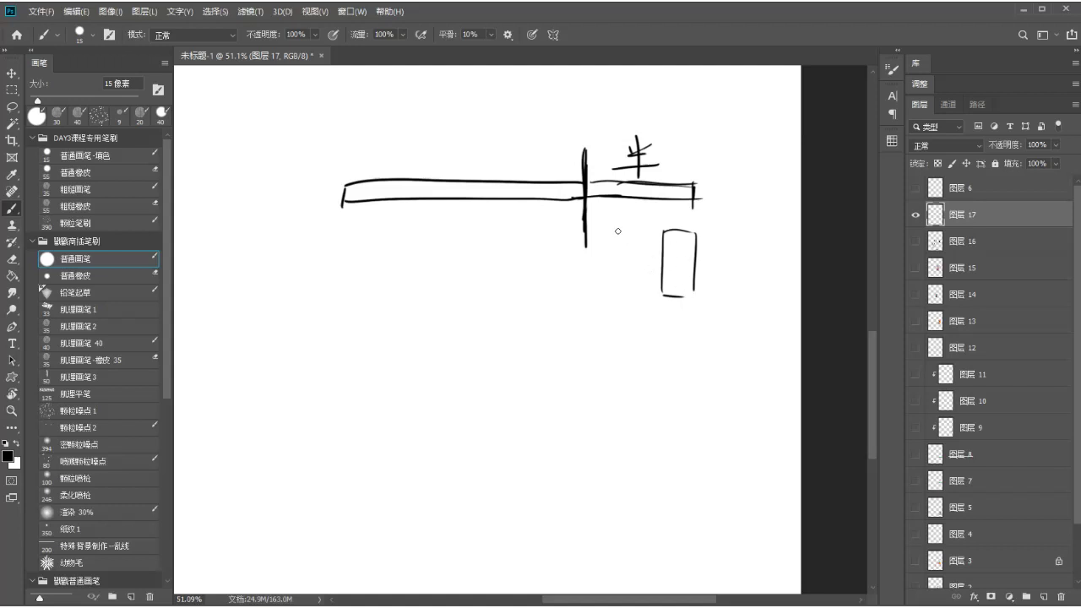
drag(613, 251, 621, 279)
key(ctrl+z)
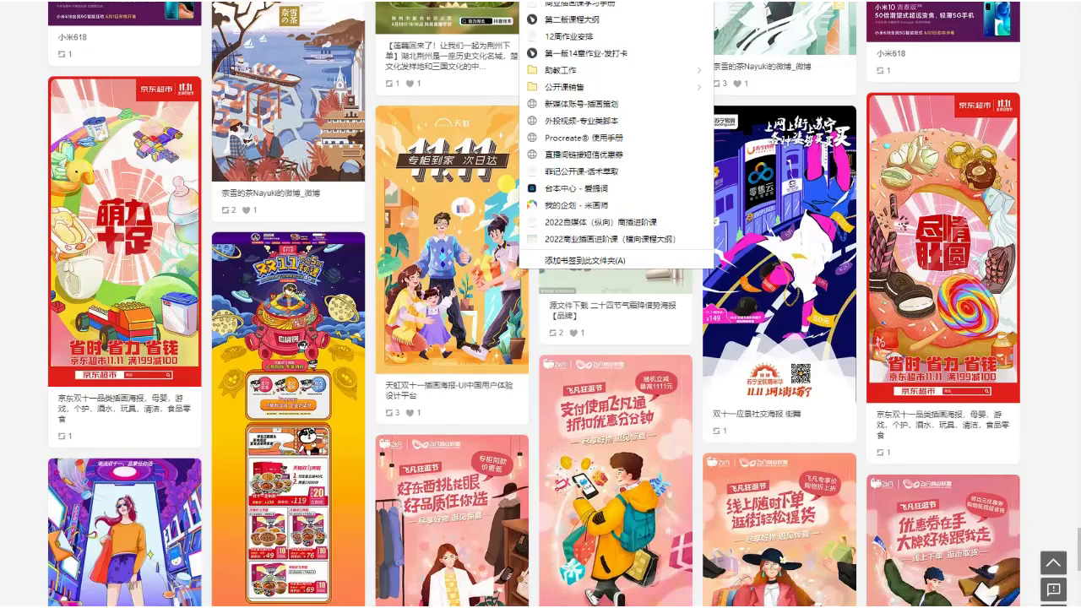
- Open the 商业插画课学习手册 document in the browser and read the certificate rules in section 八、学分算法和作业评分规则
click(591, 5)
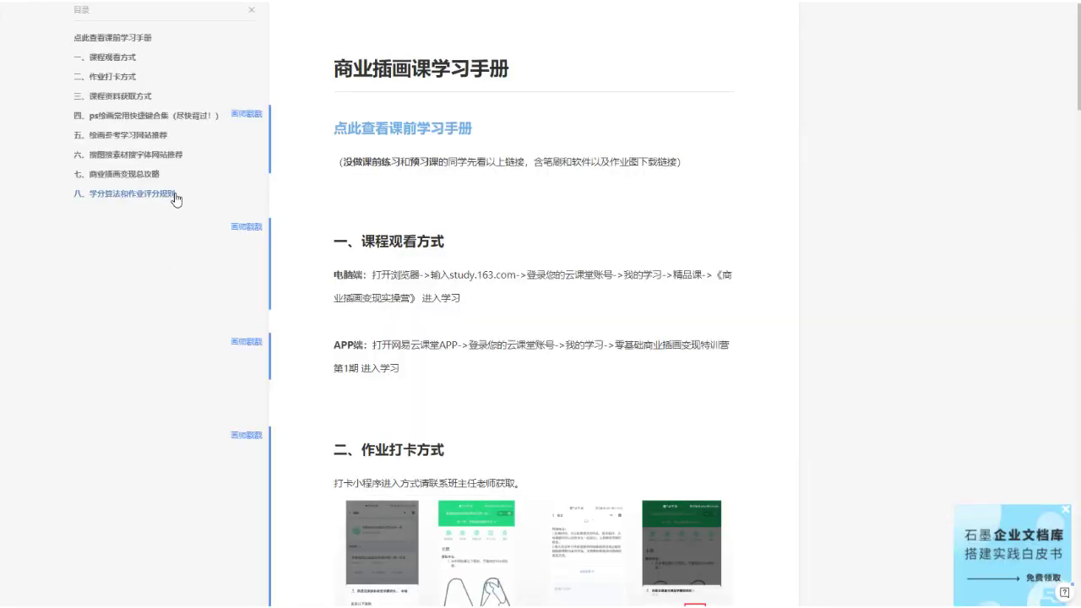
click(177, 195)
scroll(309, 207, down, 8)
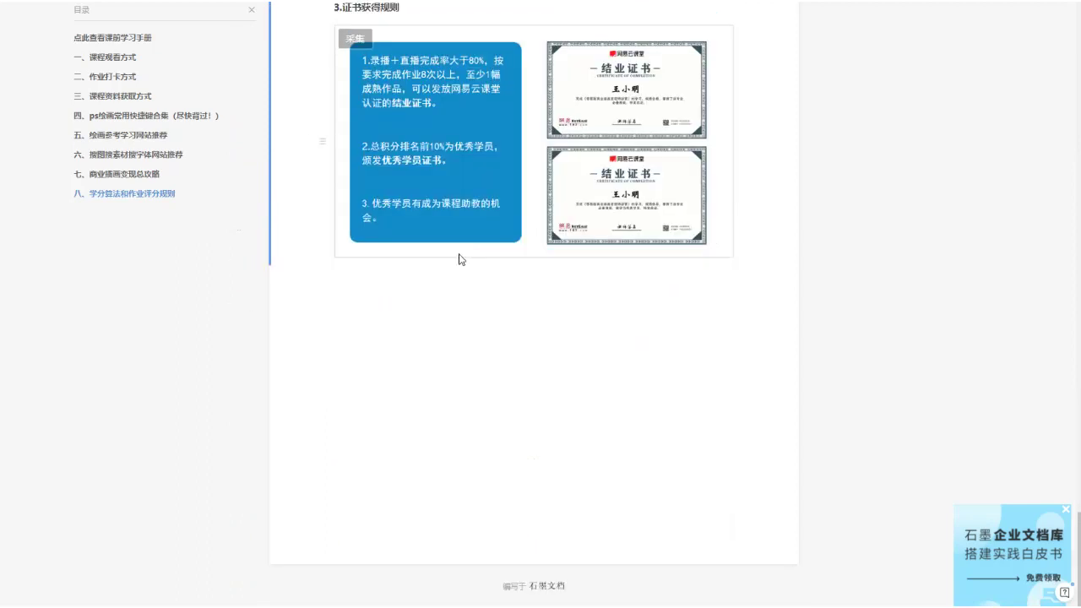
scroll(456, 253, up, 2)
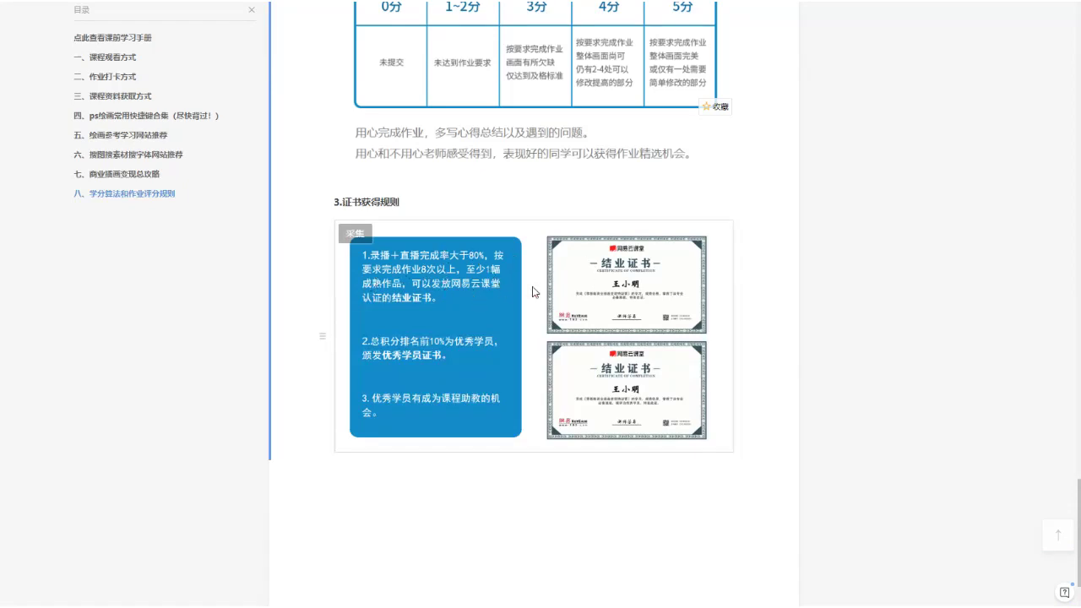
scroll(451, 283, up, 2)
scroll(451, 283, up, 1)
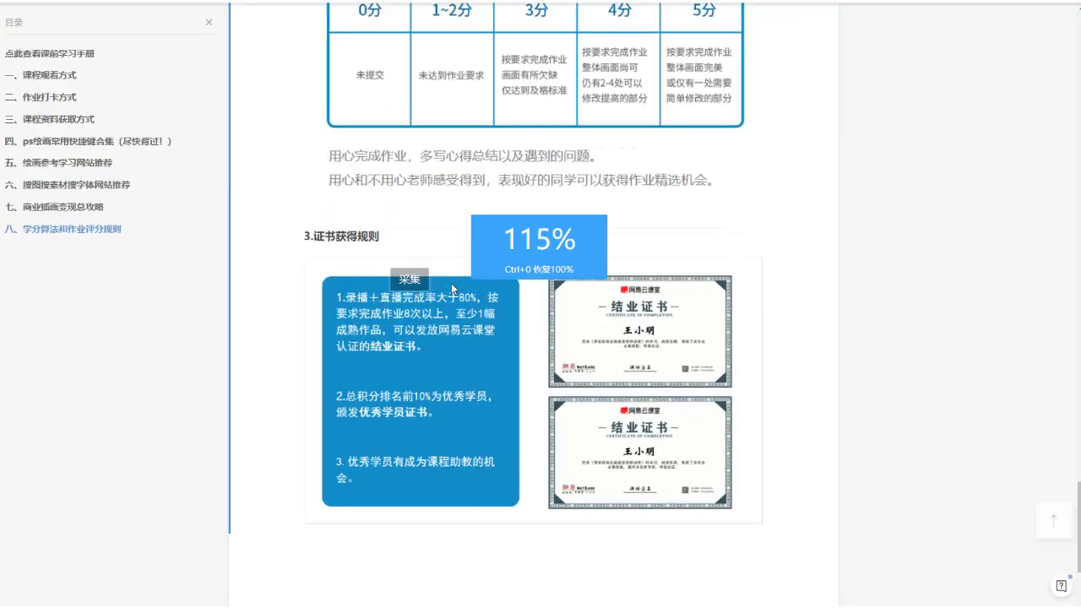
scroll(451, 283, down, 1)
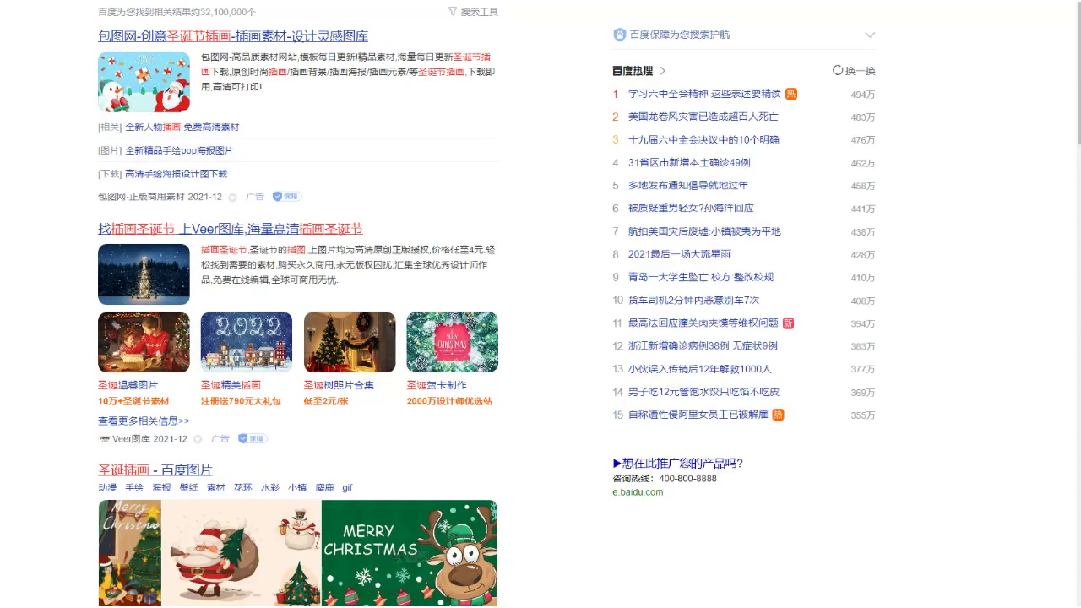
- Switch the Baidu search for 圣诞插画 to image results and preview the green Merry Christmas reindeer illustration
scroll(540, 304, up, 2)
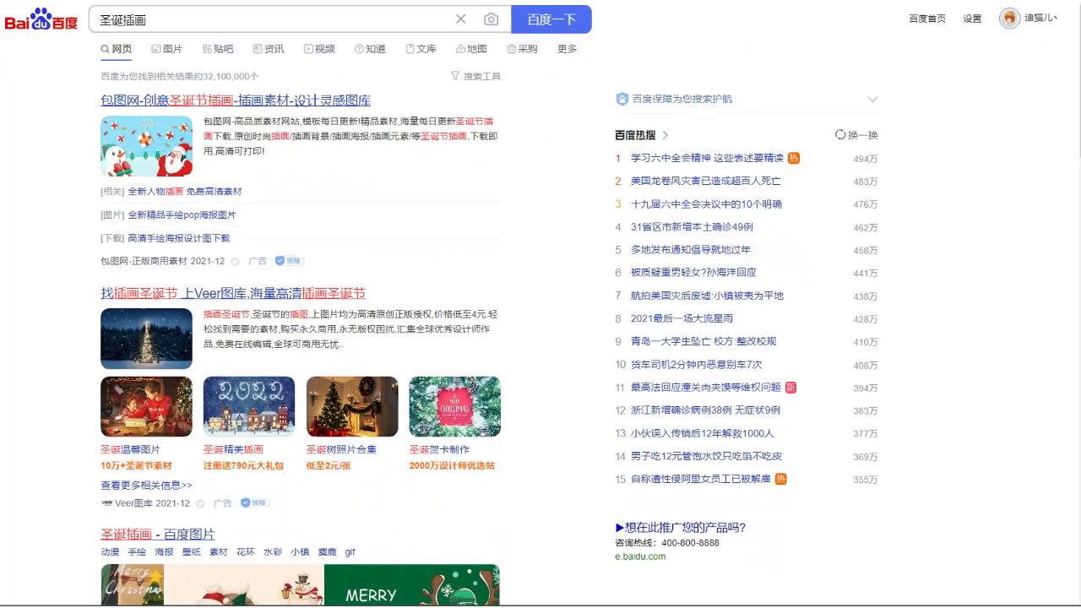
click(625, 0)
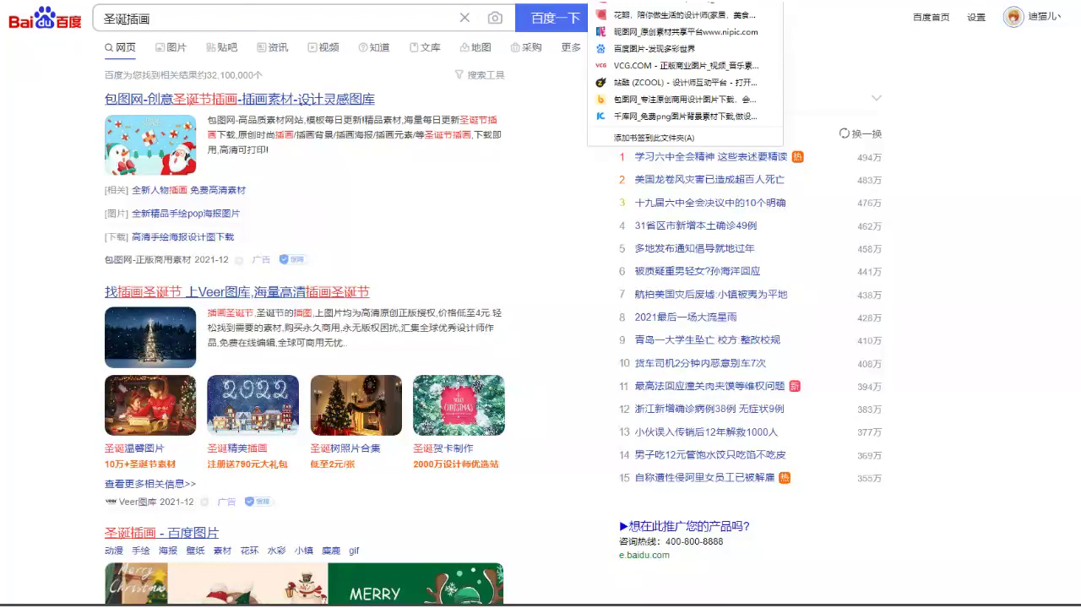
click(174, 49)
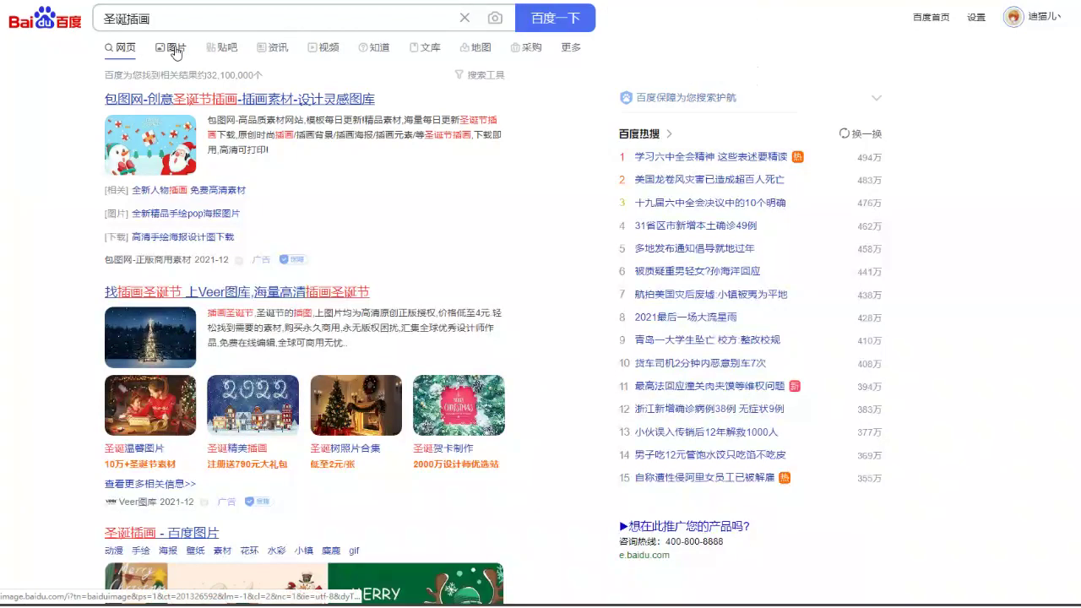
click(174, 50)
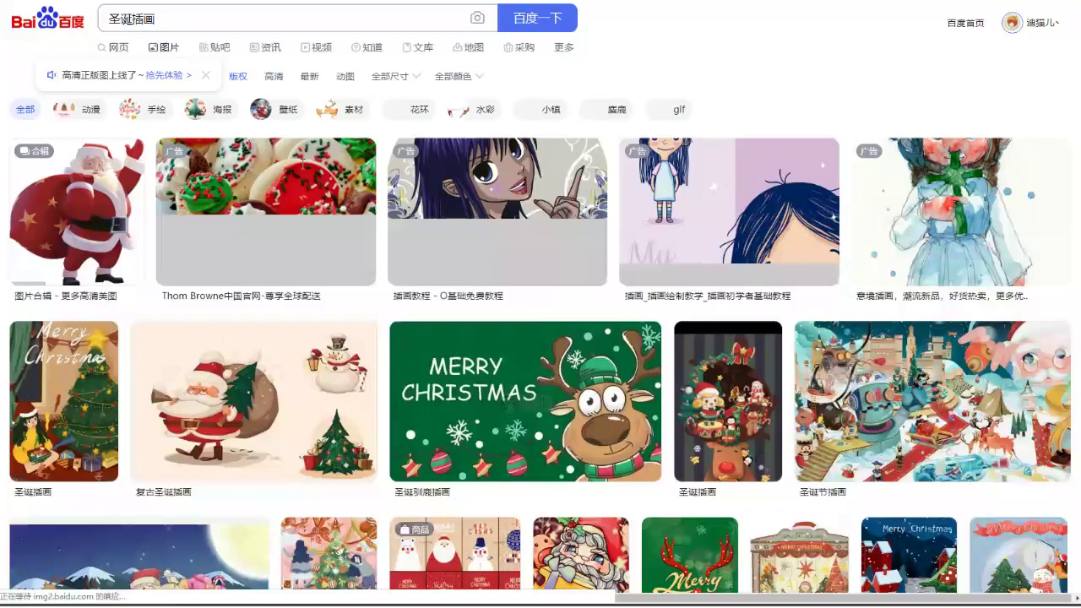
click(503, 346)
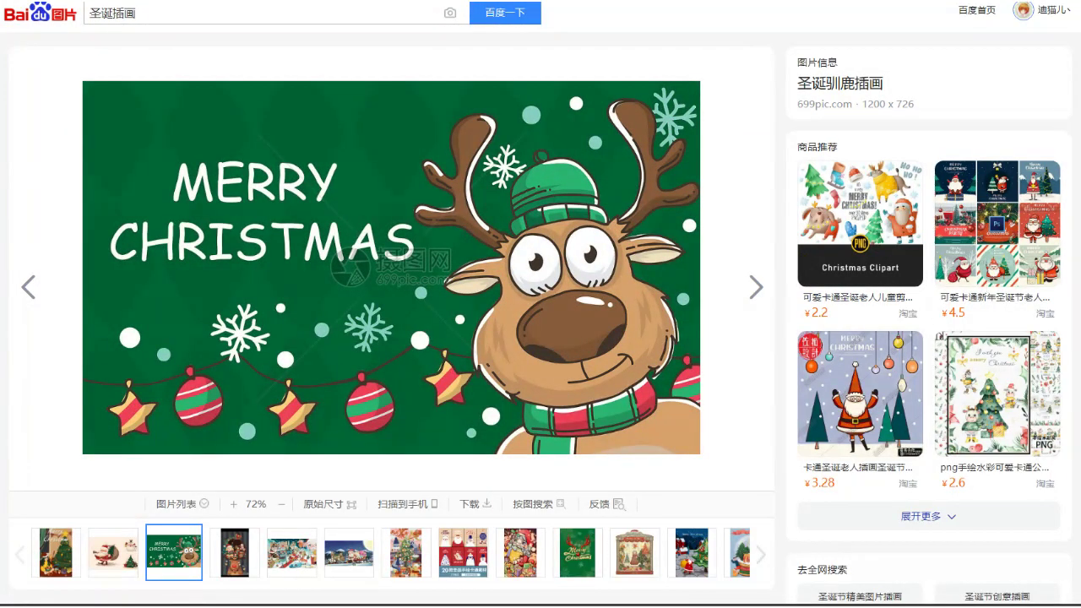
key(Escape)
- Search Baidu Images for 圣诞人物
drag(172, 24, 132, 24)
text(人物)
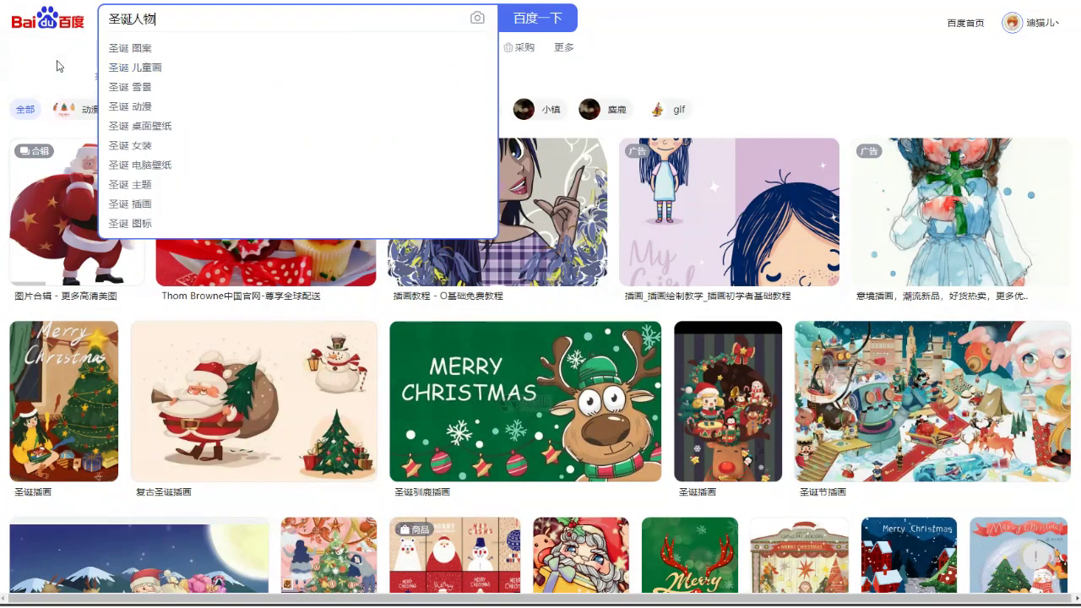
key(Return)
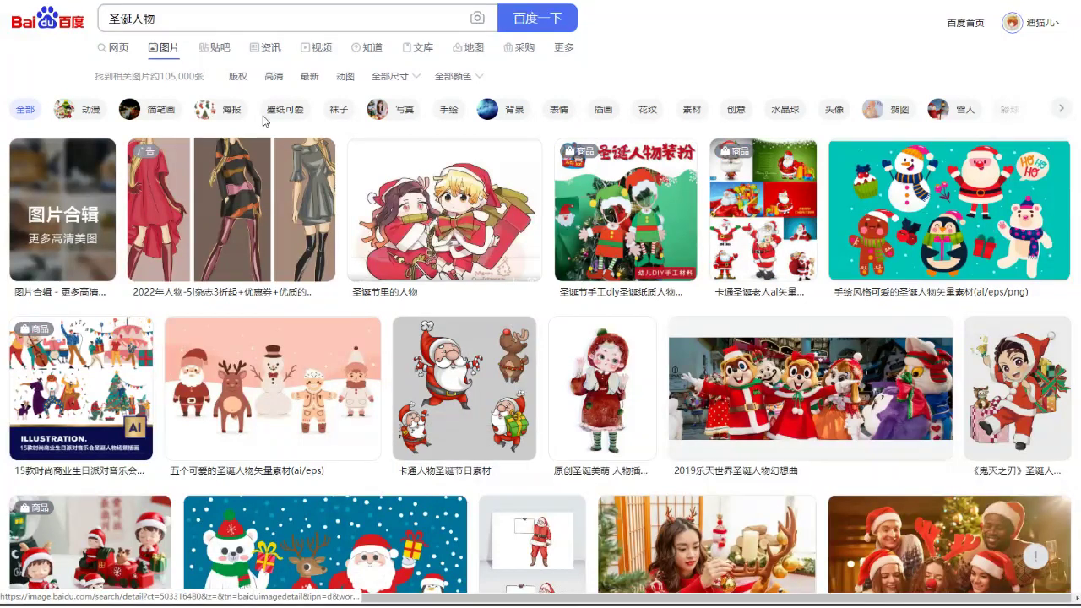
- Search Baidu Images for 圣诞元素
drag(156, 18, 133, 19)
text(元素)
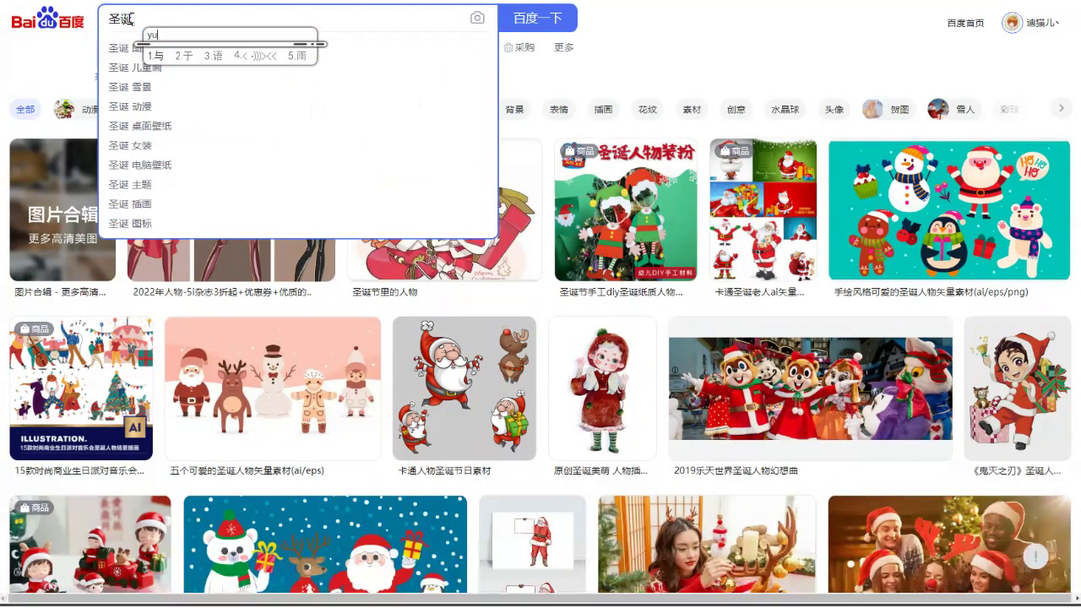
key(Return)
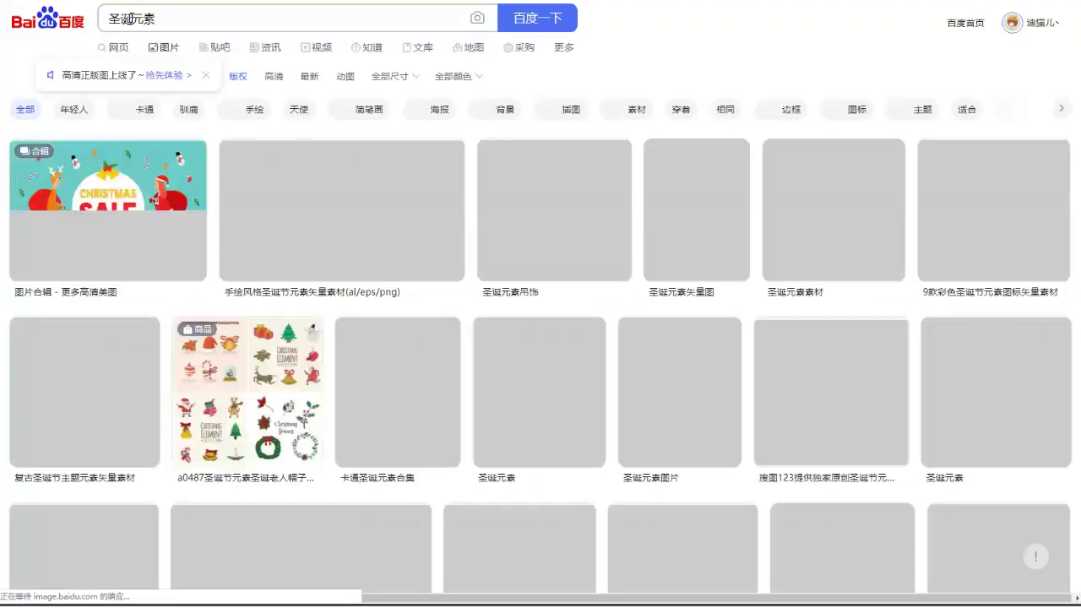
- Search Baidu Images for 圣诞场景
drag(156, 19, 134, 19)
text(场景)
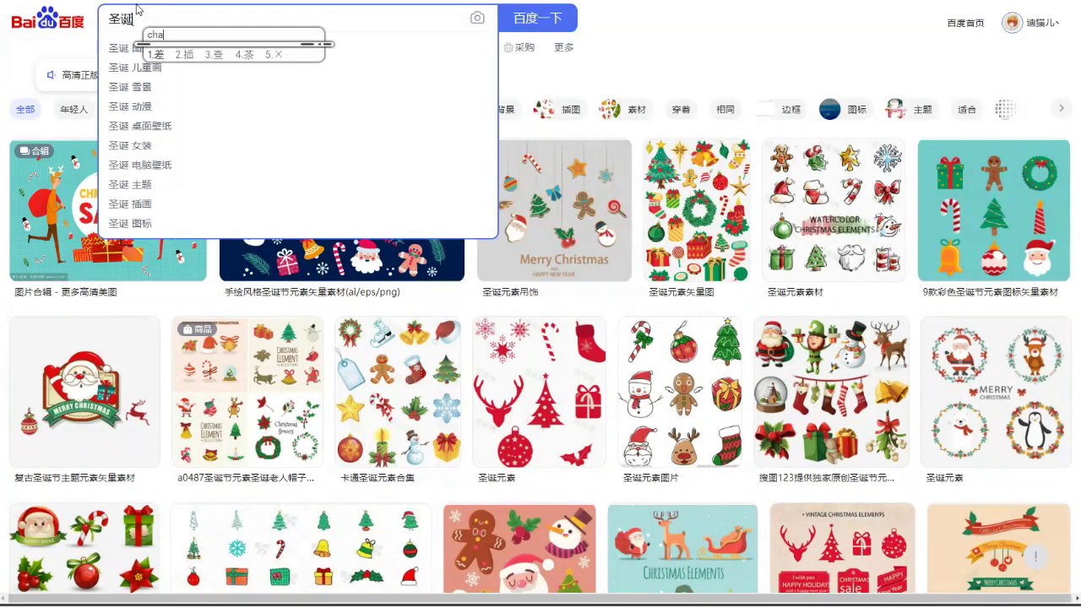
key(Return)
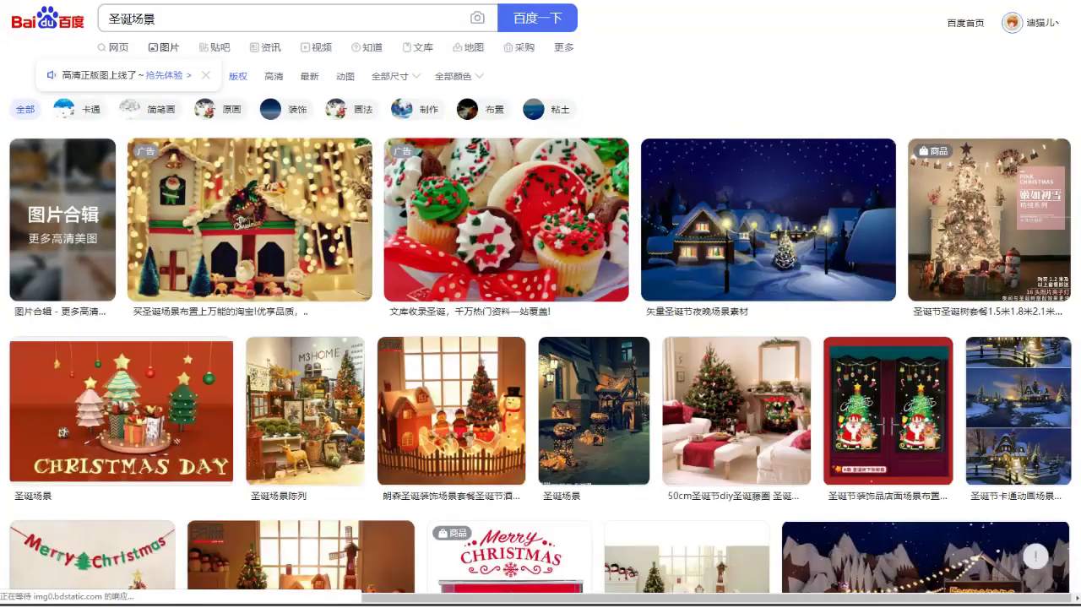
- Search the images for 圣诞装 and look through the Christmas costume pictures
drag(175, 18, 132, 19)
text(zhuang)
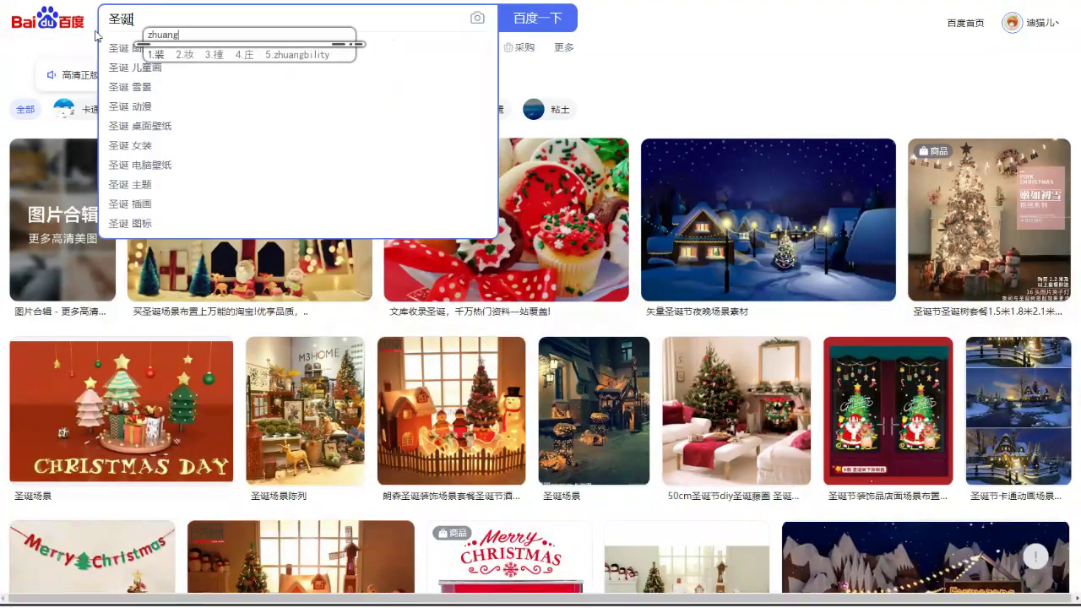
key(space)
key(Return)
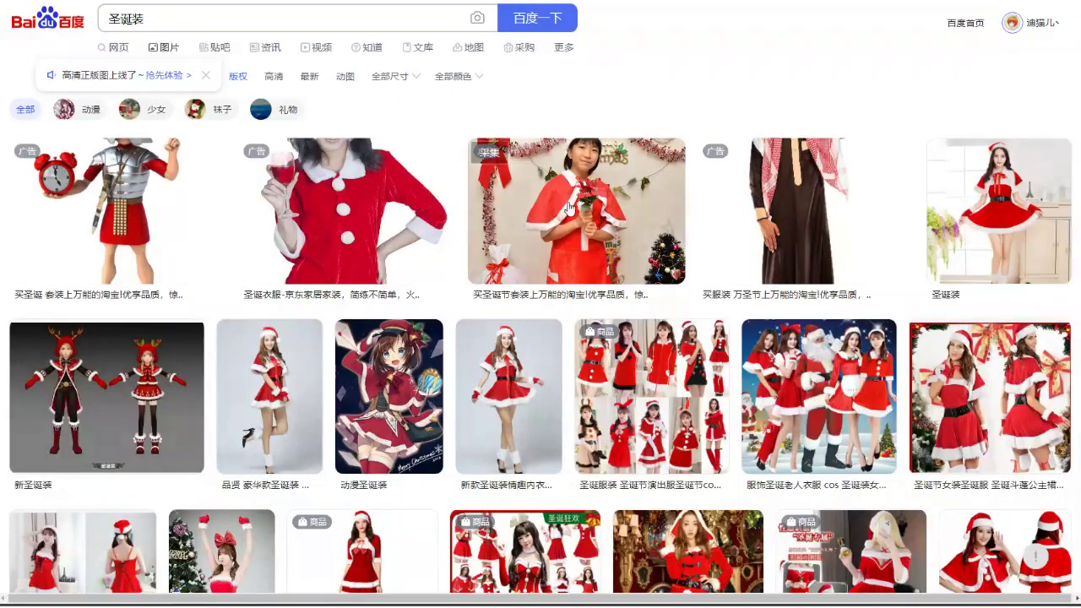
scroll(387, 342, down, 2)
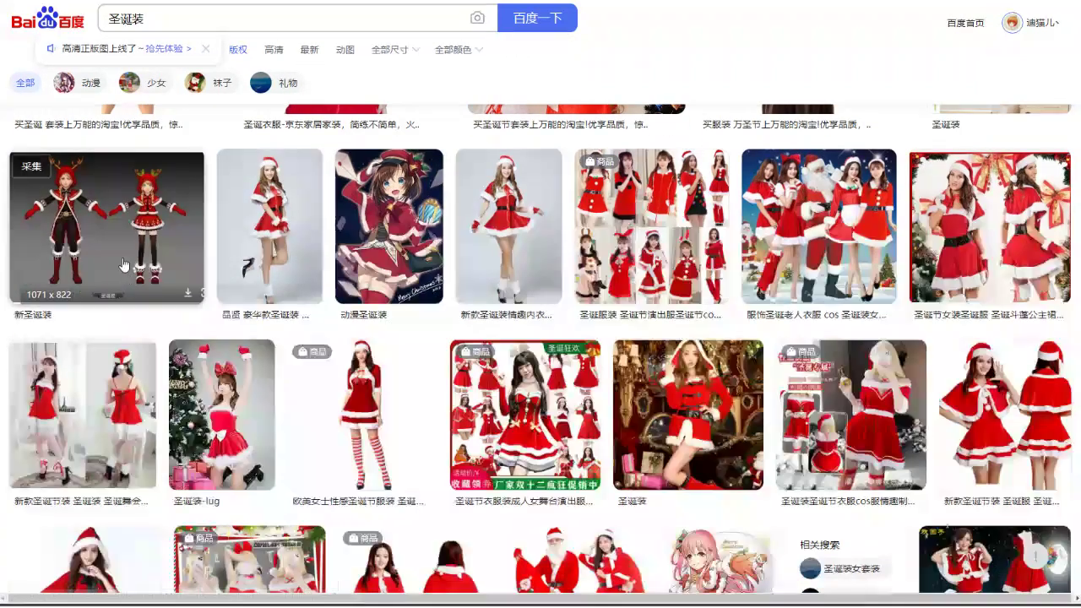
scroll(385, 295, down, 2)
scroll(384, 293, up, 4)
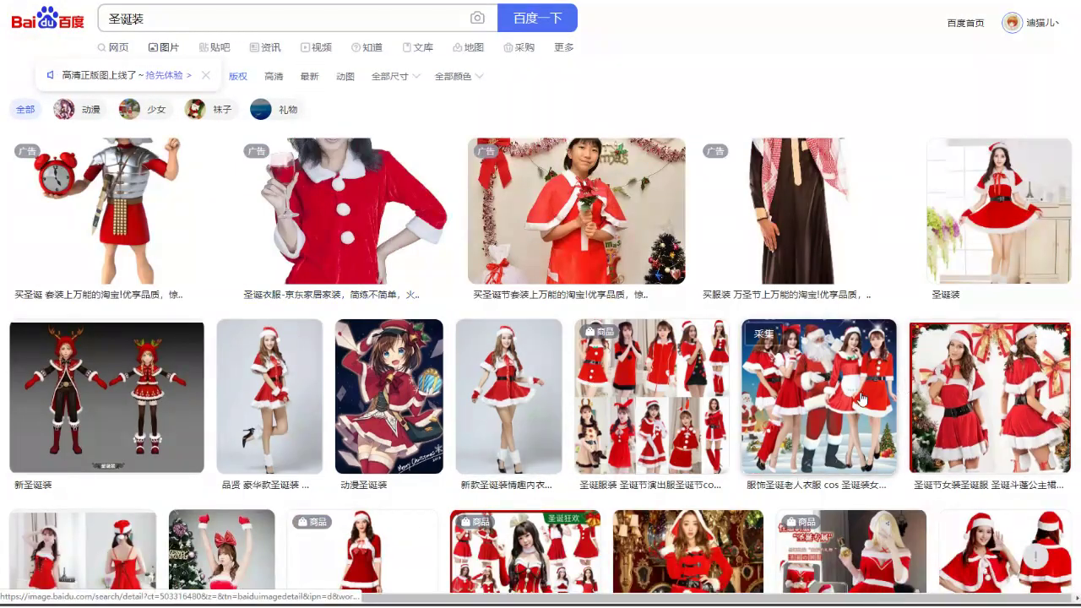
scroll(775, 419, down, 3)
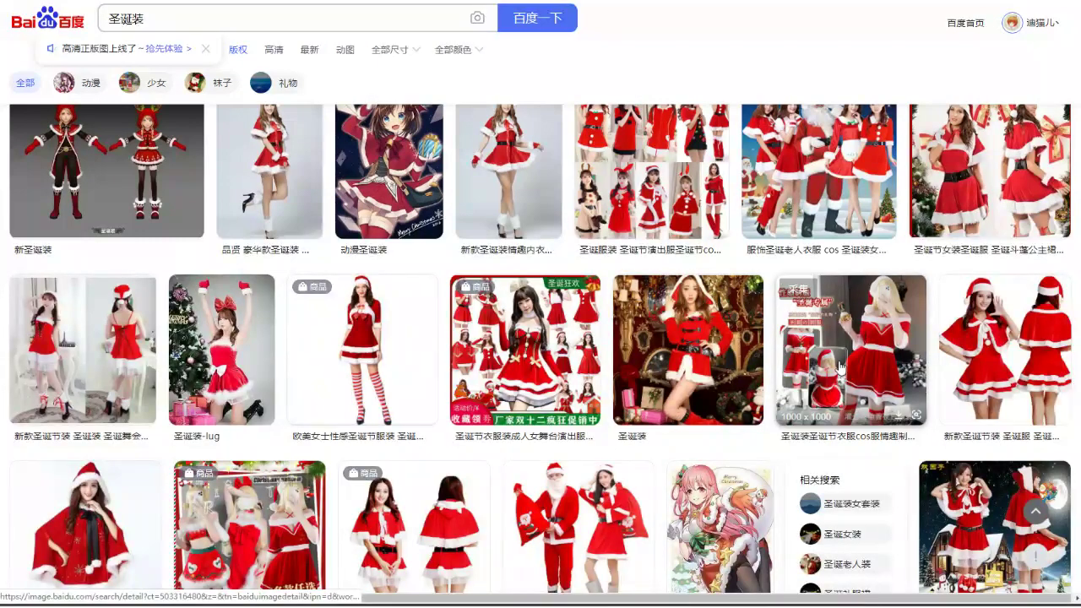
scroll(732, 319, down, 2)
scroll(667, 365, up, 5)
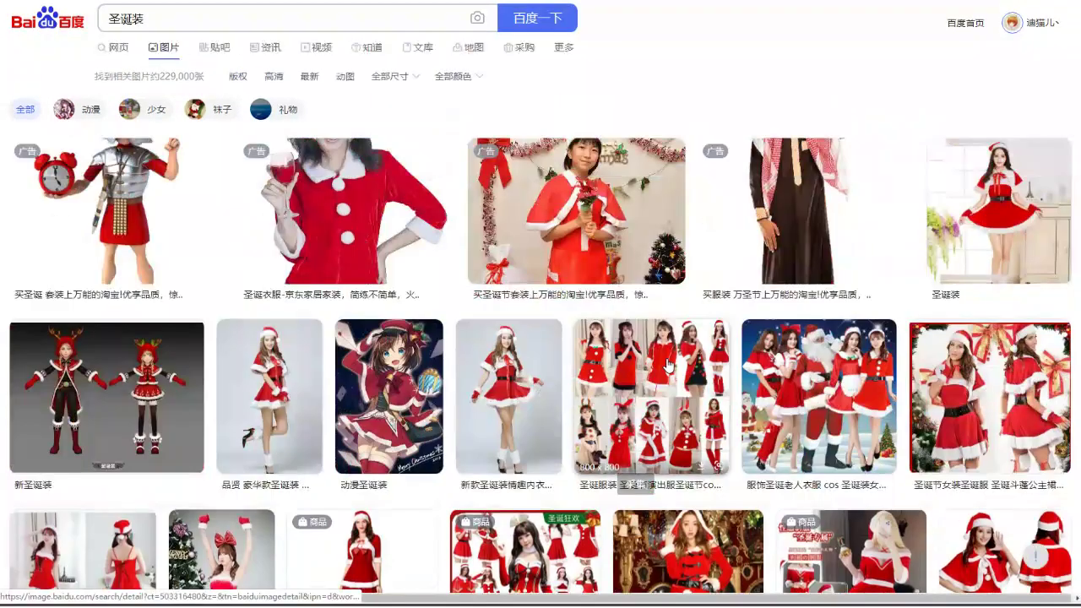
- Search the images for 圣诞发型 and look through the Christmas hairstyle pictures
click(150, 19)
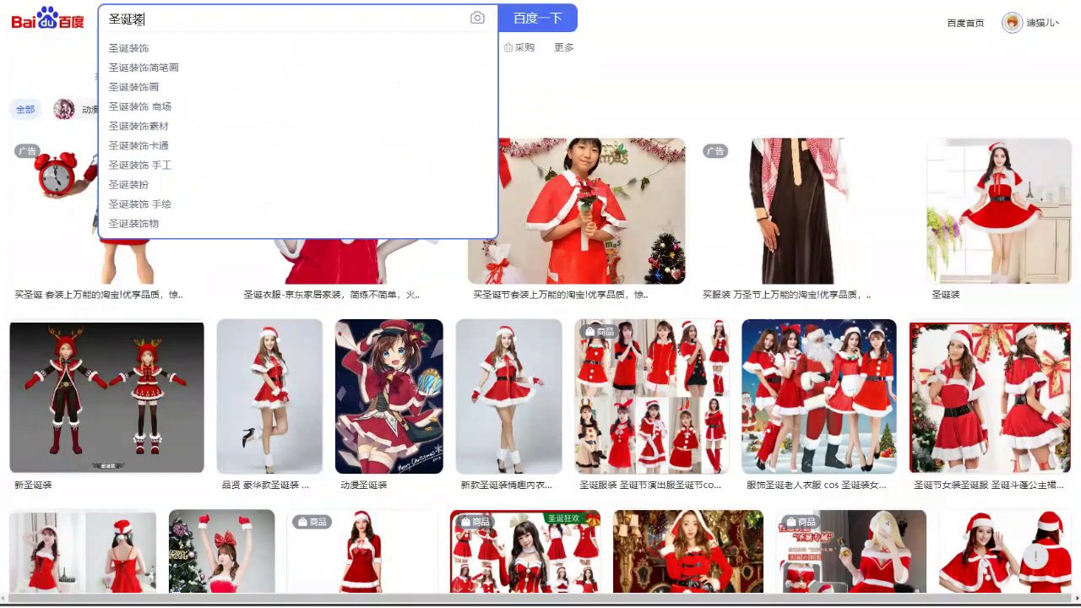
text(faxing)
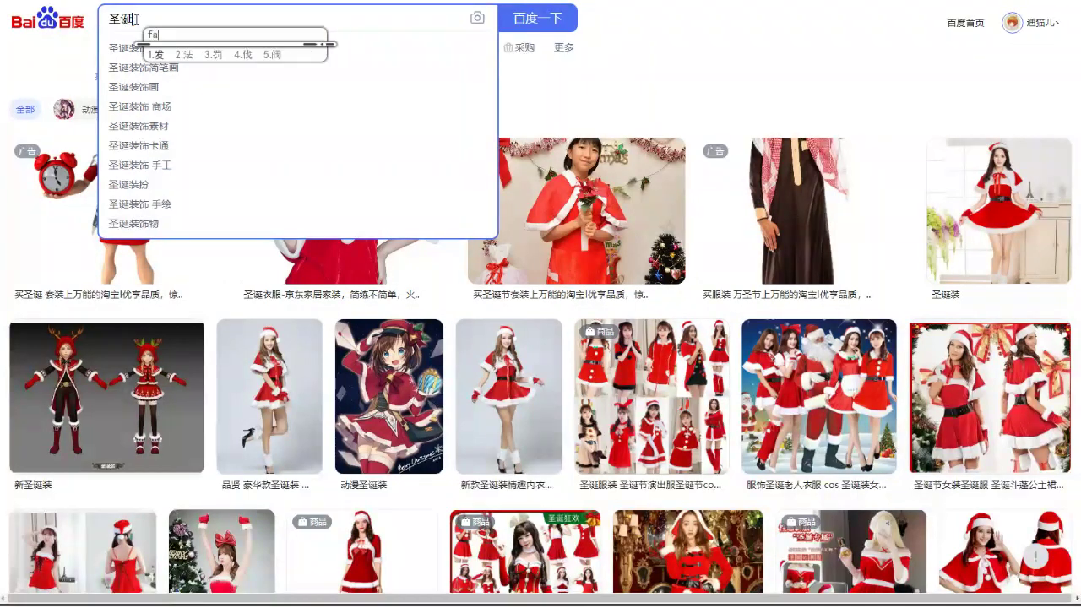
key(space)
key(Return)
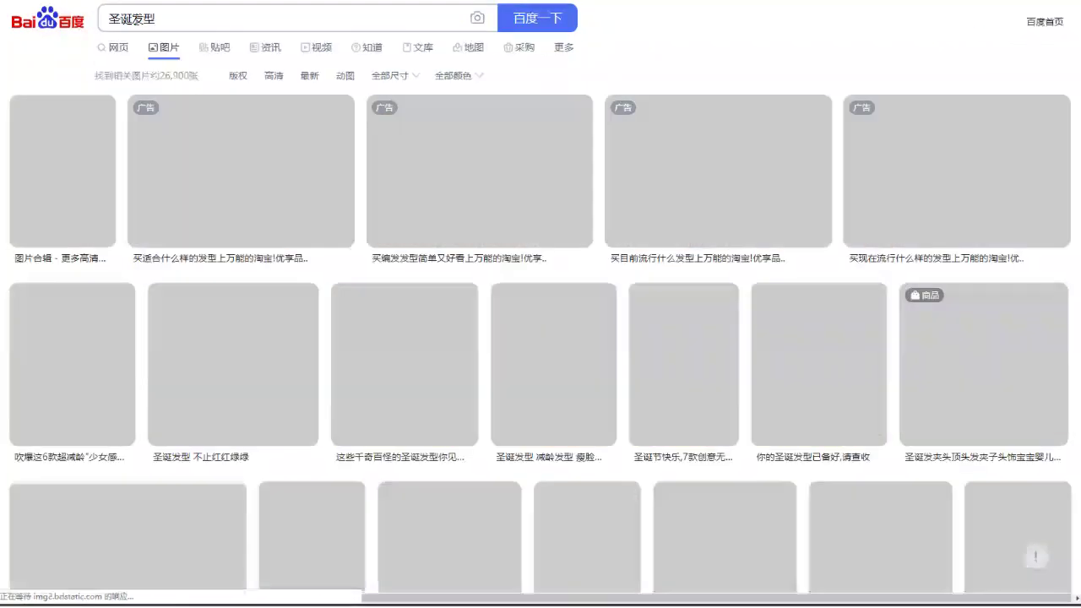
scroll(450, 203, down, 3)
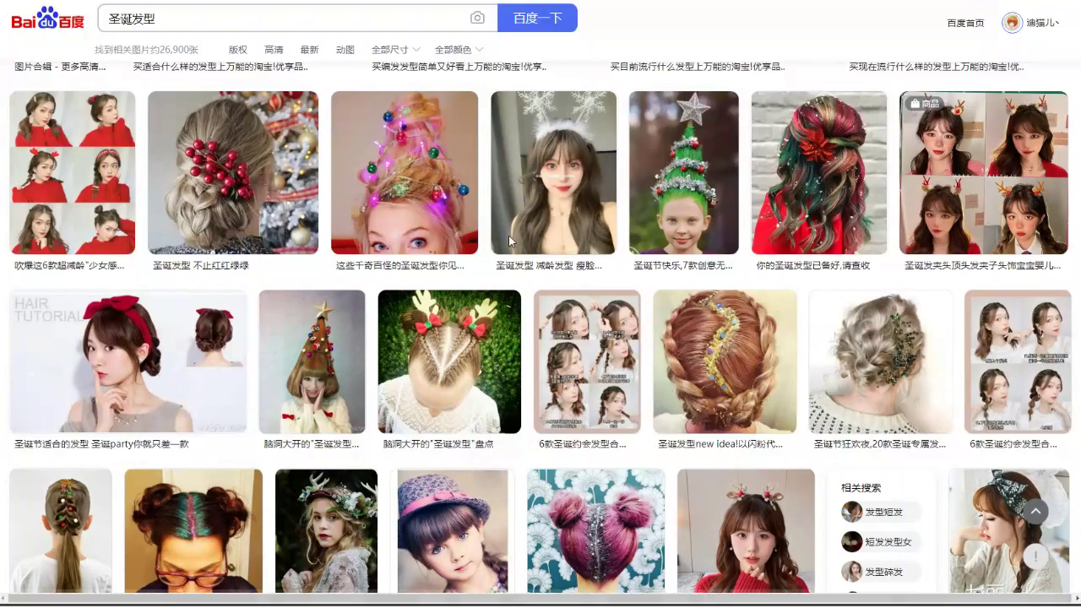
- Preview the four-portrait picture of reindeer antler hair clips and enlarge it to 91%
click(984, 173)
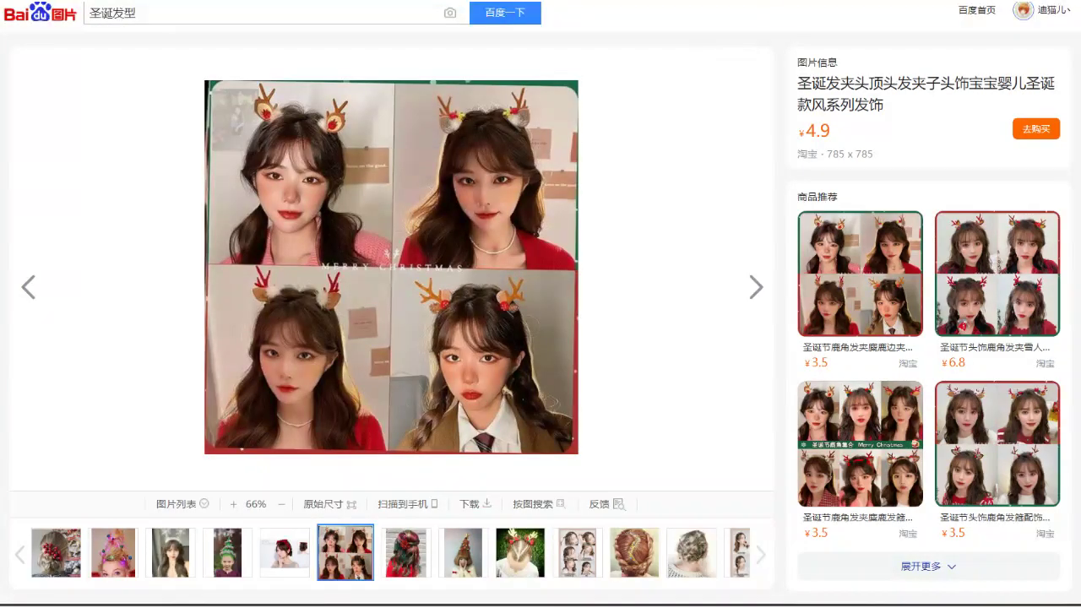
key(Escape)
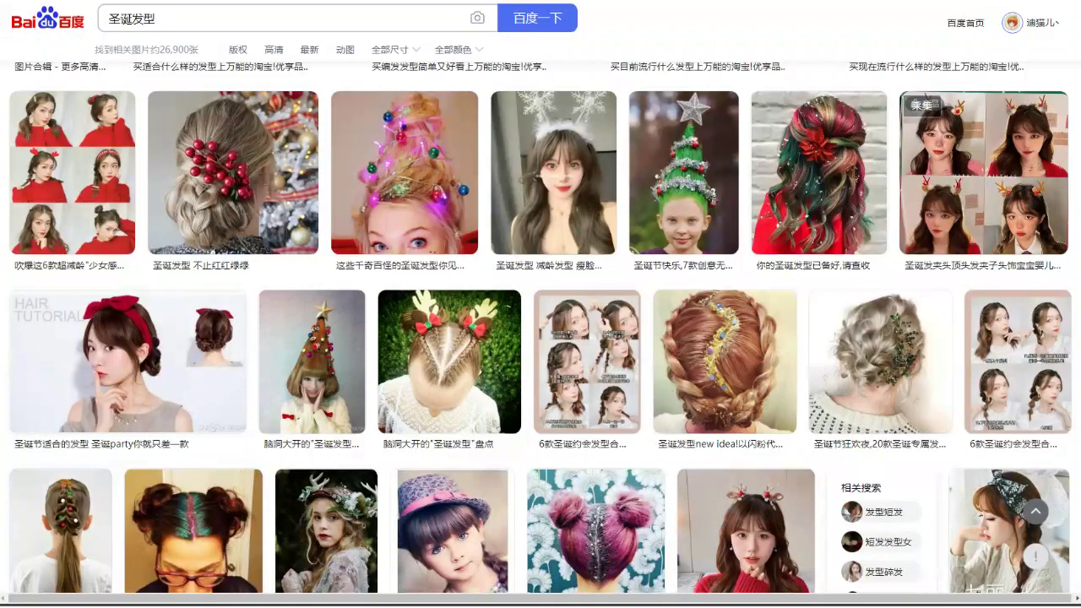
click(940, 140)
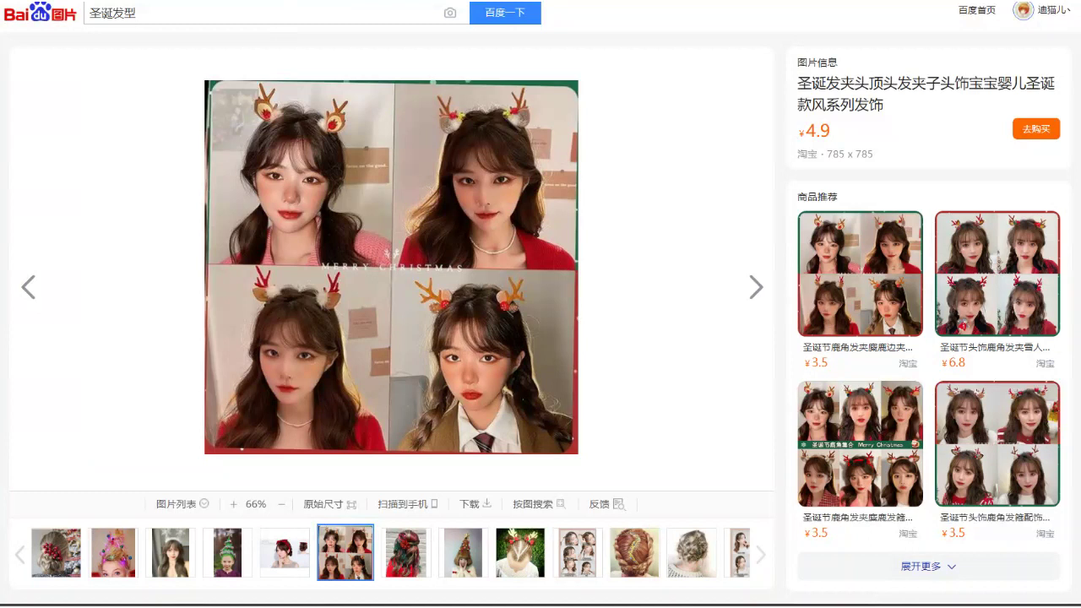
scroll(391, 302, up, 2)
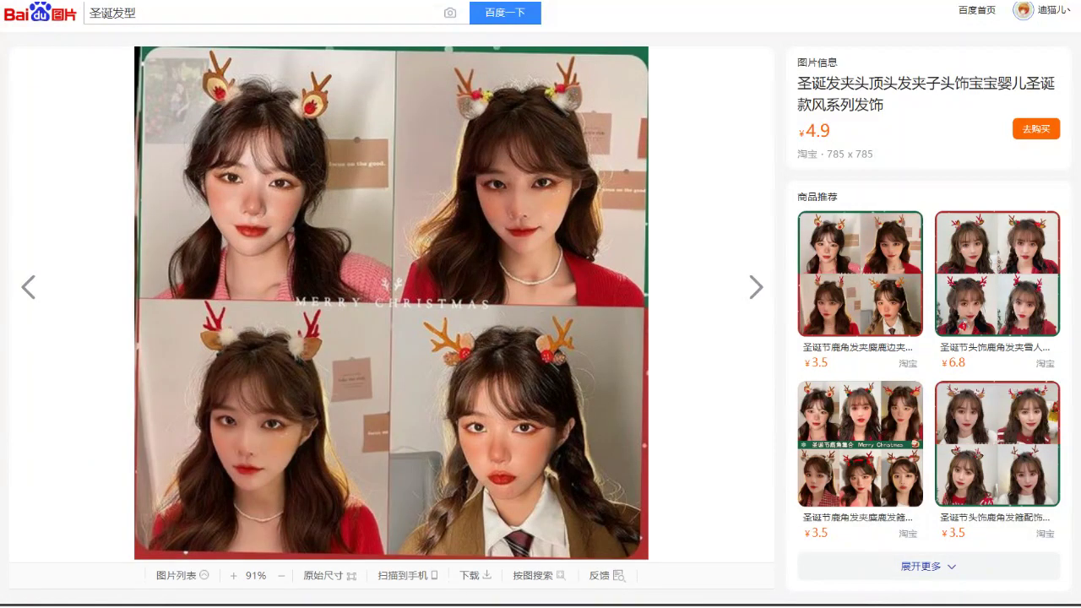
- Switch to Taobao, search for 圣诞装 and look through the costume listings
click(412, 131)
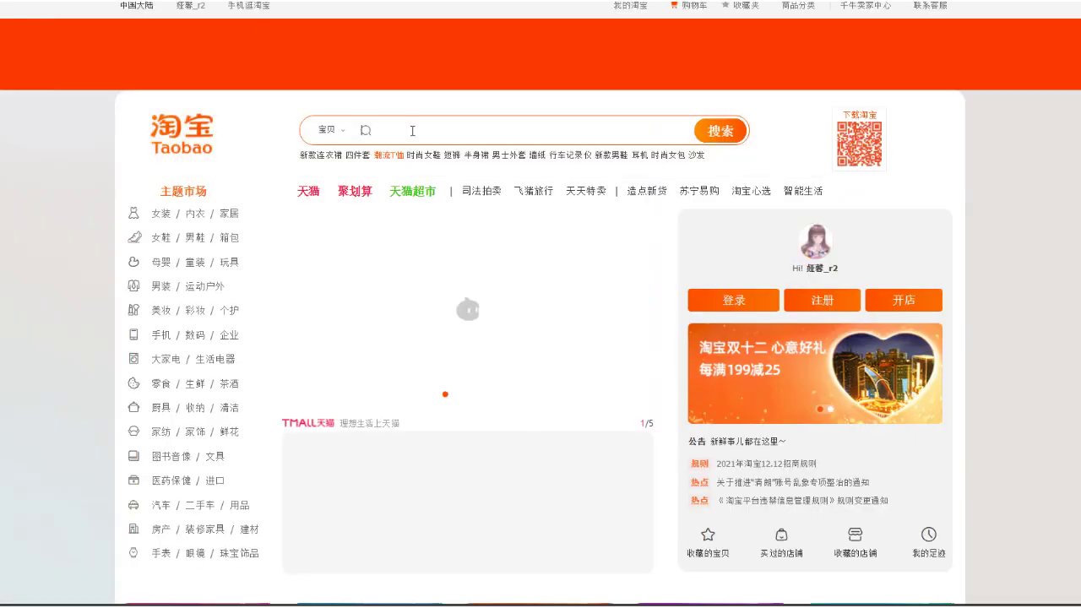
text(shengdanzhuang)
key(space)
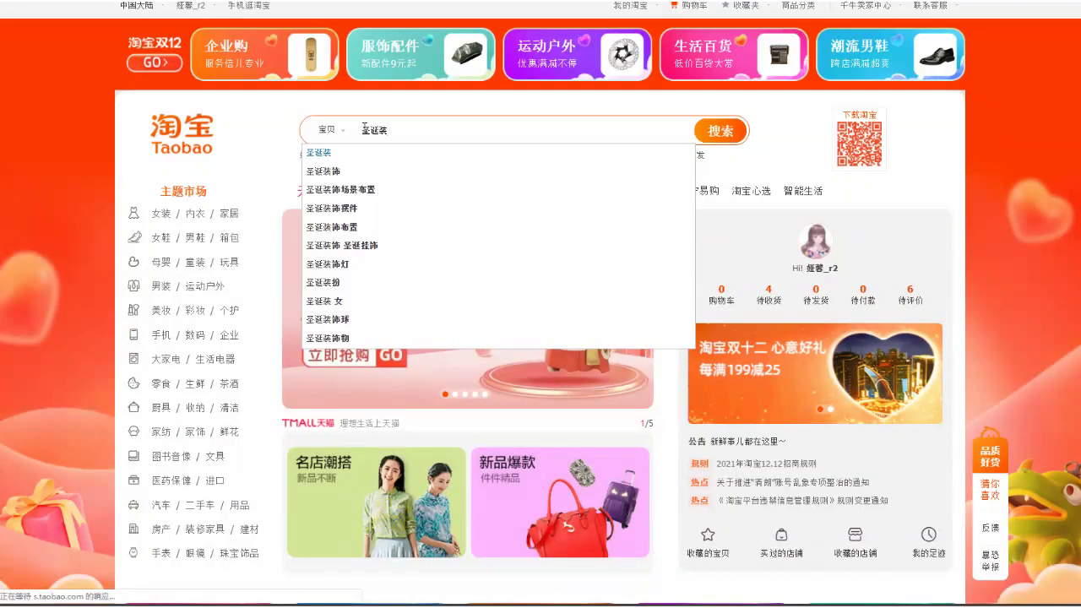
scroll(47, 373, down, 5)
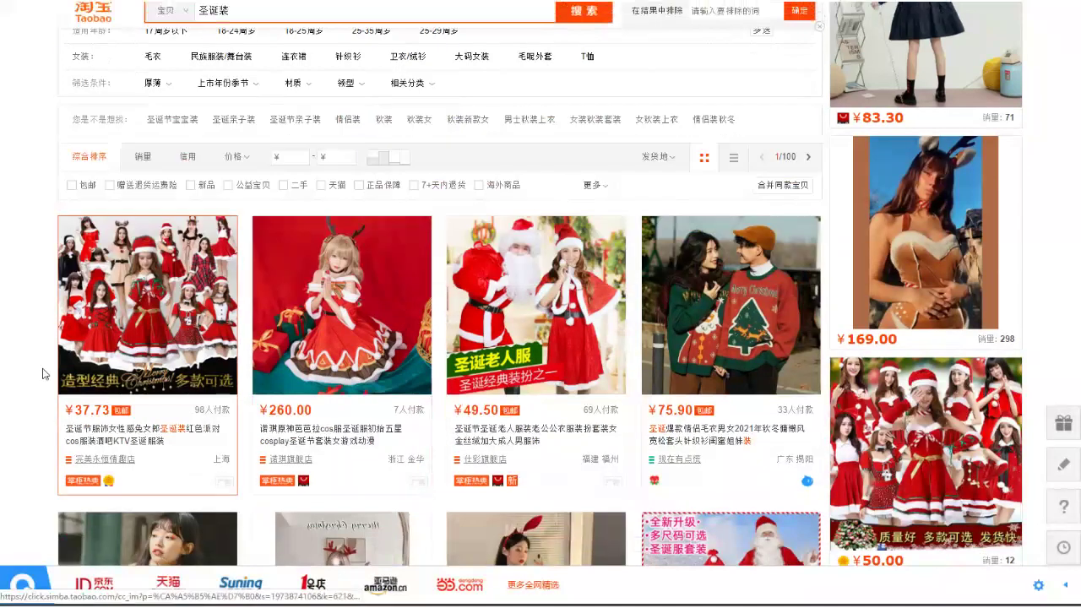
scroll(446, 298, down, 5)
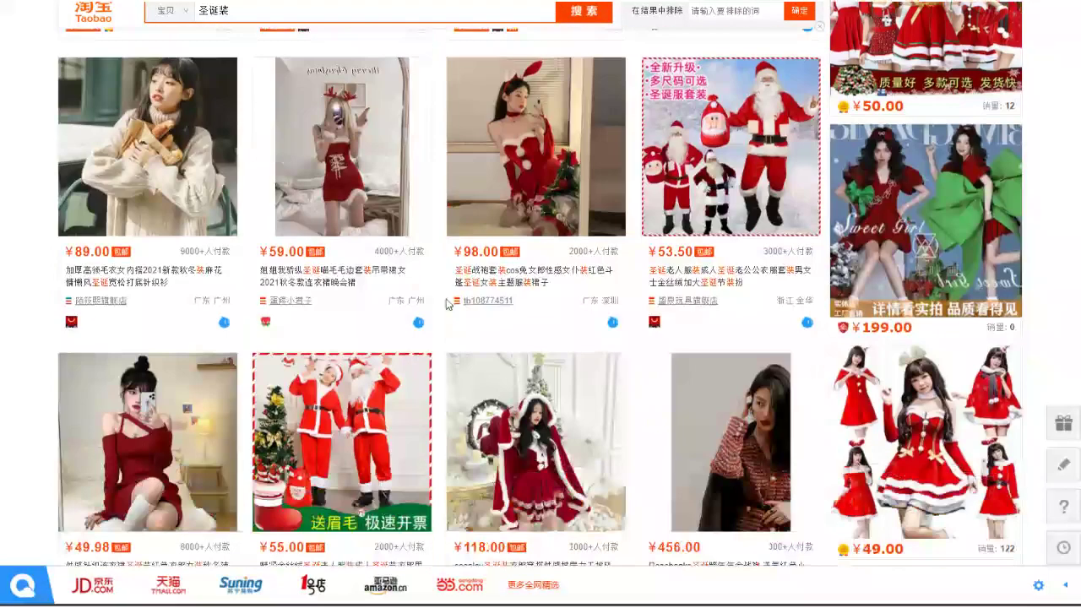
scroll(194, 306, down, 2)
scroll(335, 291, up, 2)
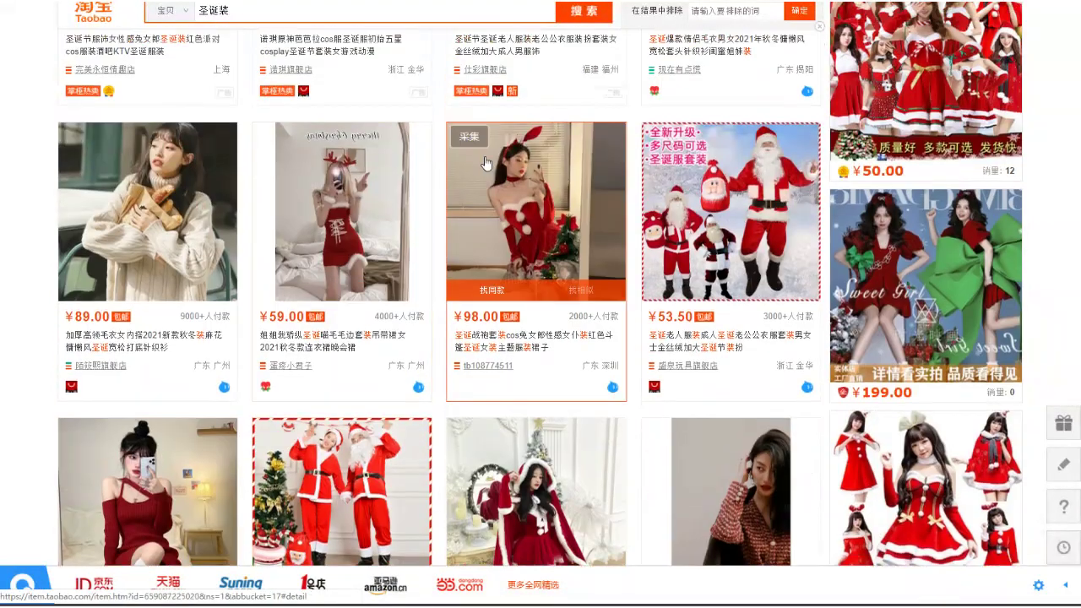
- View the detail photos of the red Christmas dress listing with bunny ears, then close its page
click(515, 155)
scroll(515, 155, down, 2)
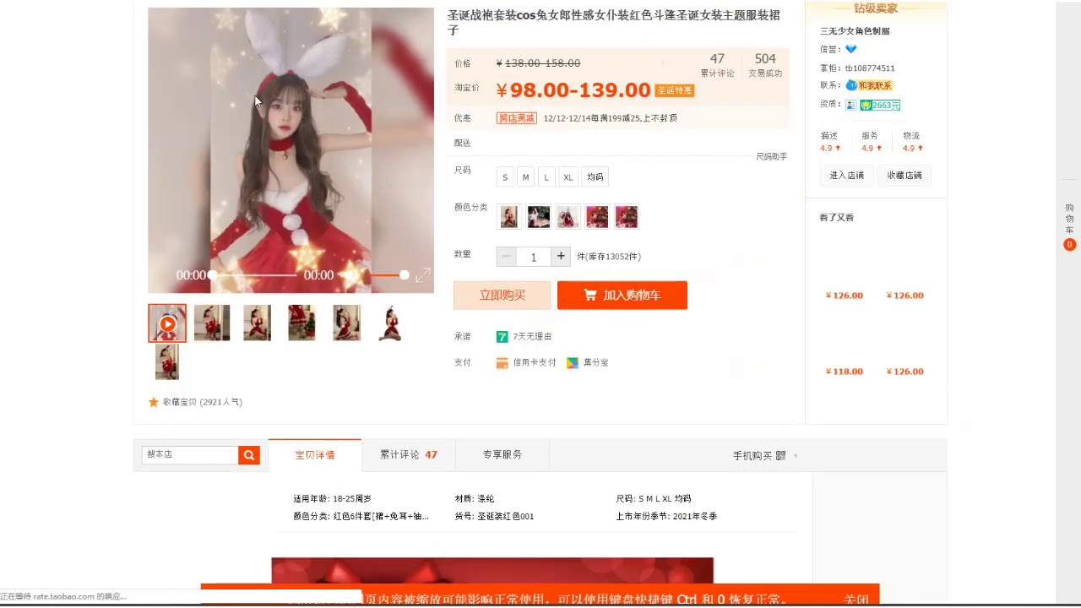
scroll(507, 359, down, 15)
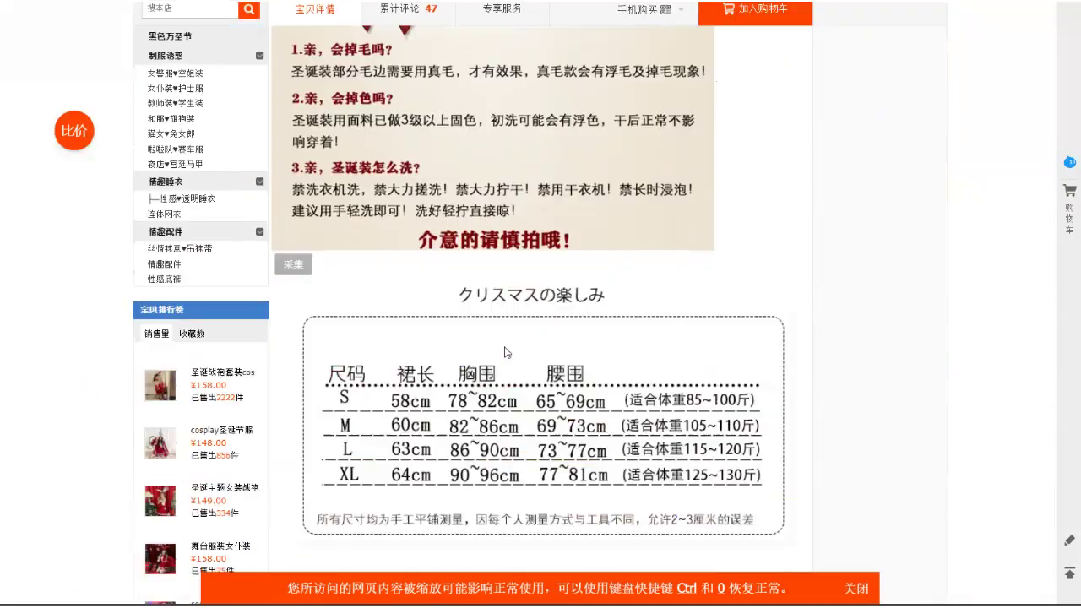
scroll(519, 390, down, 3)
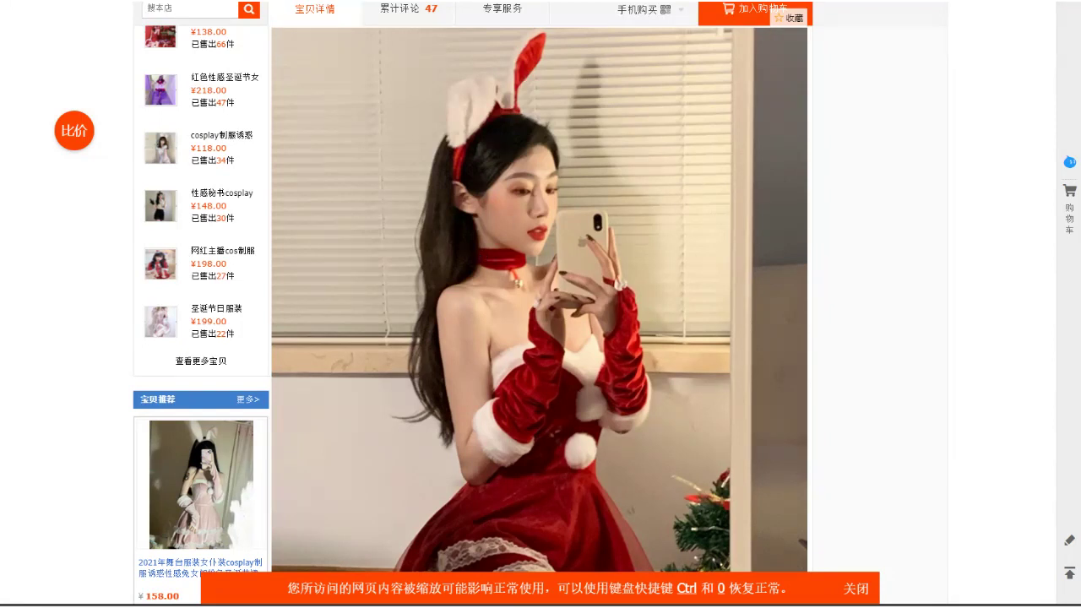
key(ctrl+w)
- Change the Taobao search to 圣诞装饰 and look through the Christmas decoration listings
scroll(697, 193, down, 5)
scroll(690, 176, up, 10)
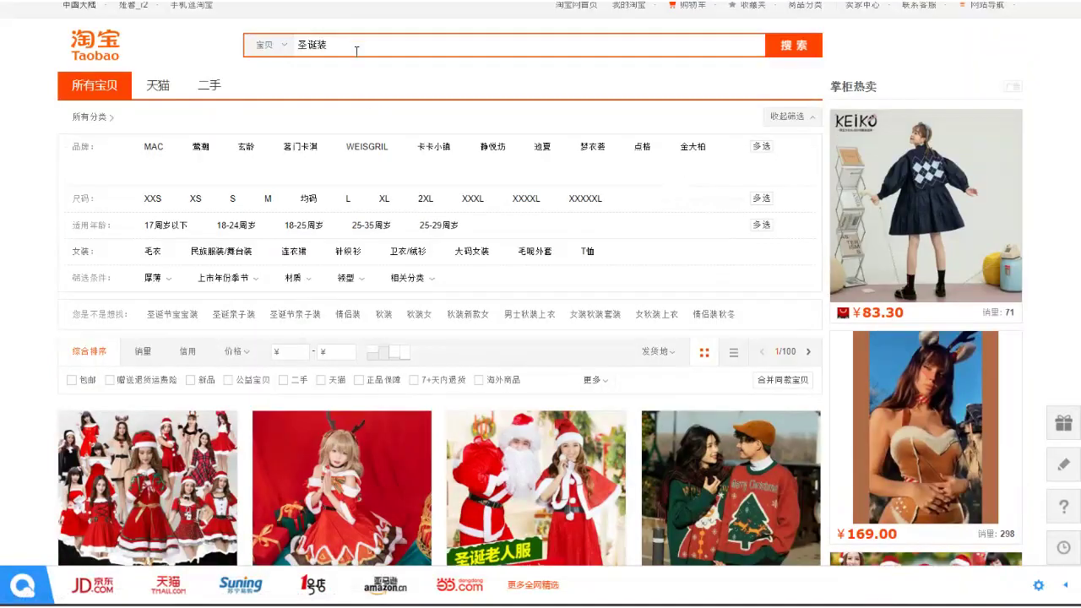
click(349, 50)
double_click(322, 46)
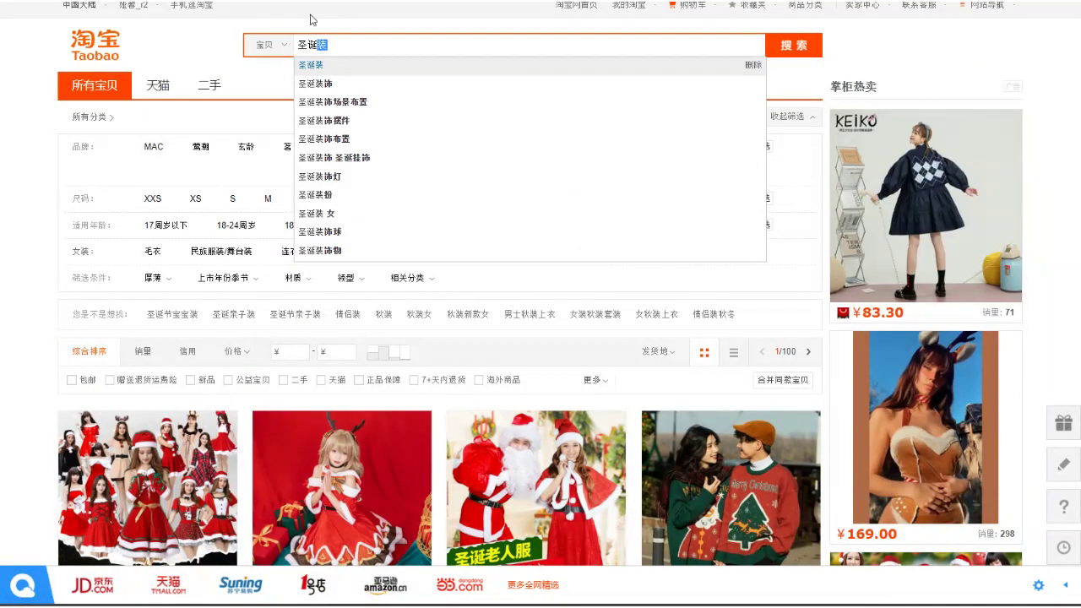
text(zhuangshi)
key(space)
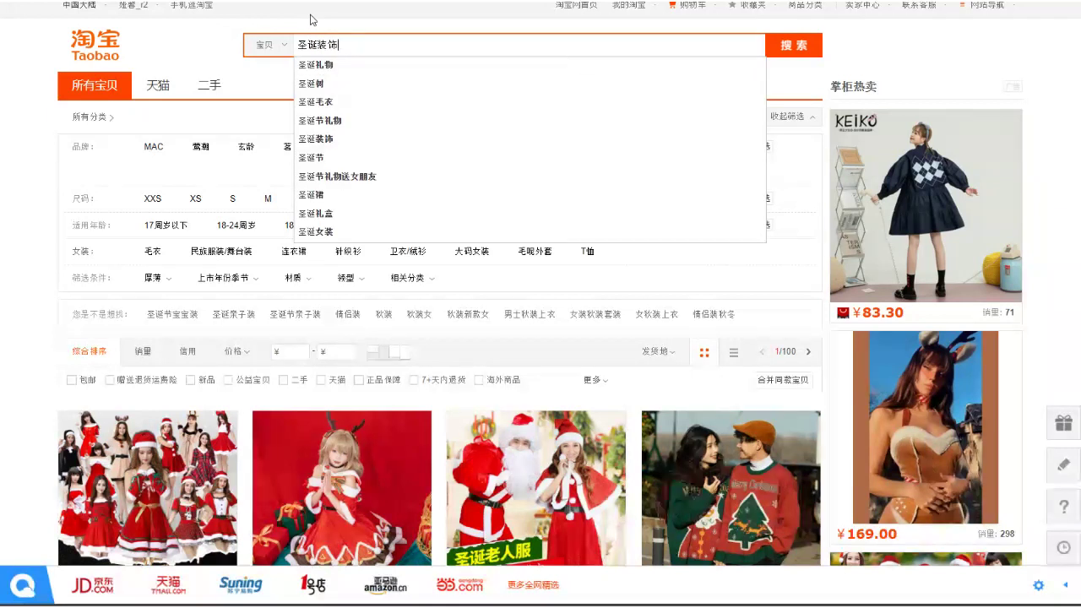
key(Return)
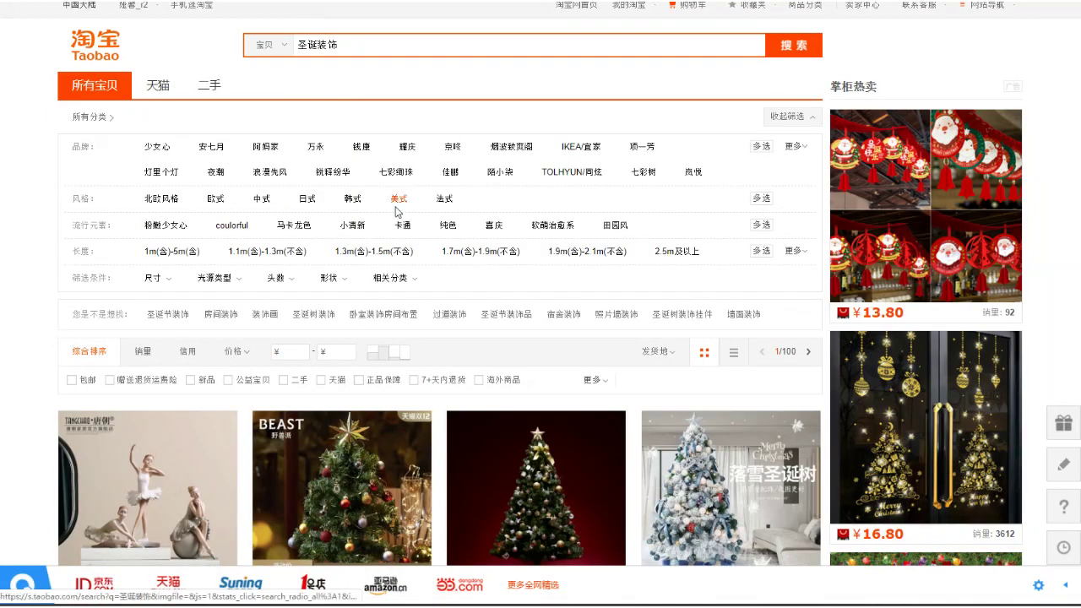
scroll(396, 207, down, 3)
scroll(396, 208, down, 3)
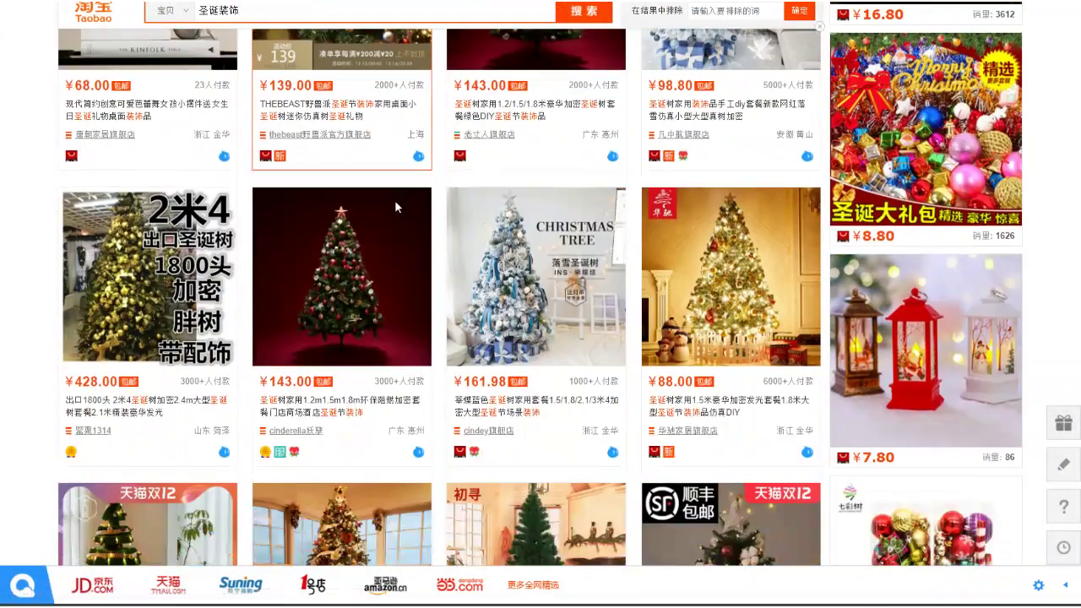
scroll(396, 207, down, 3)
scroll(396, 208, up, 9)
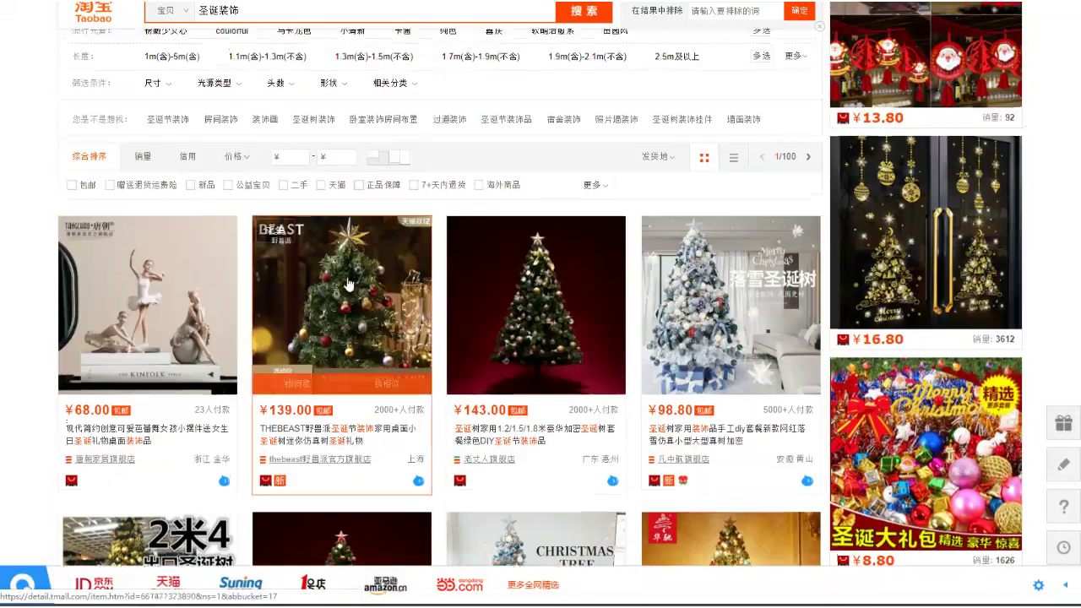
- Open the listing of hanging Santa and bell garlands and examine its product photos and related decorations
mouse_move(279, 34)
double_click(322, 45)
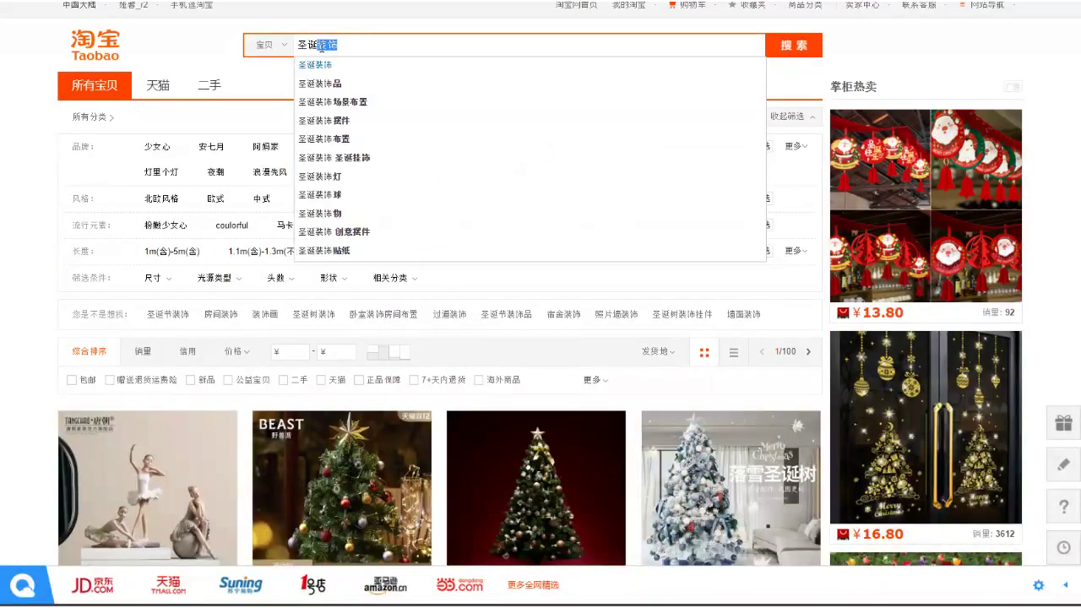
click(876, 185)
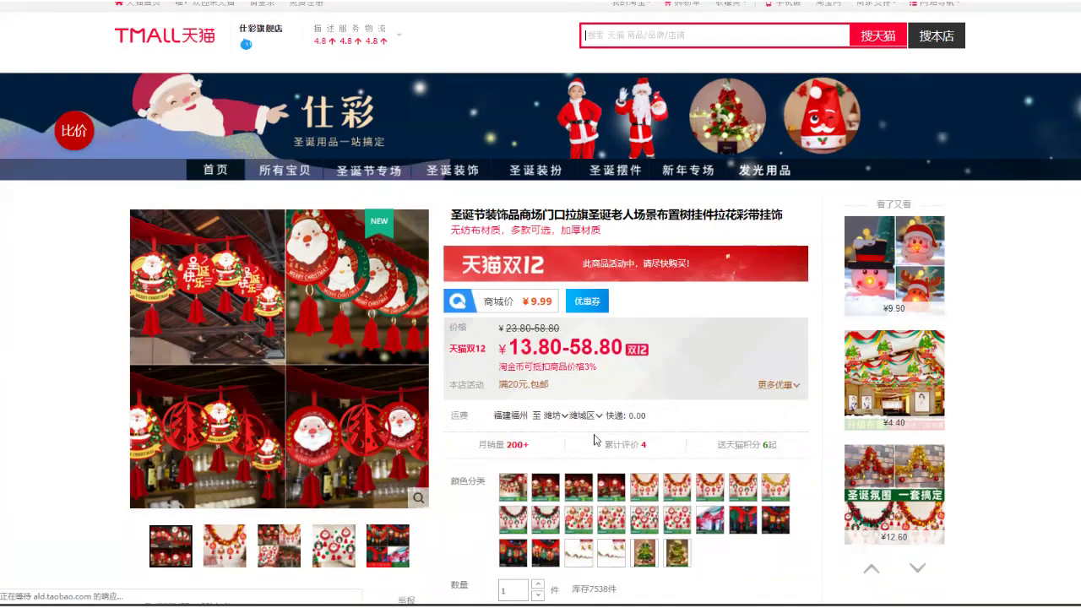
scroll(594, 439, down, 10)
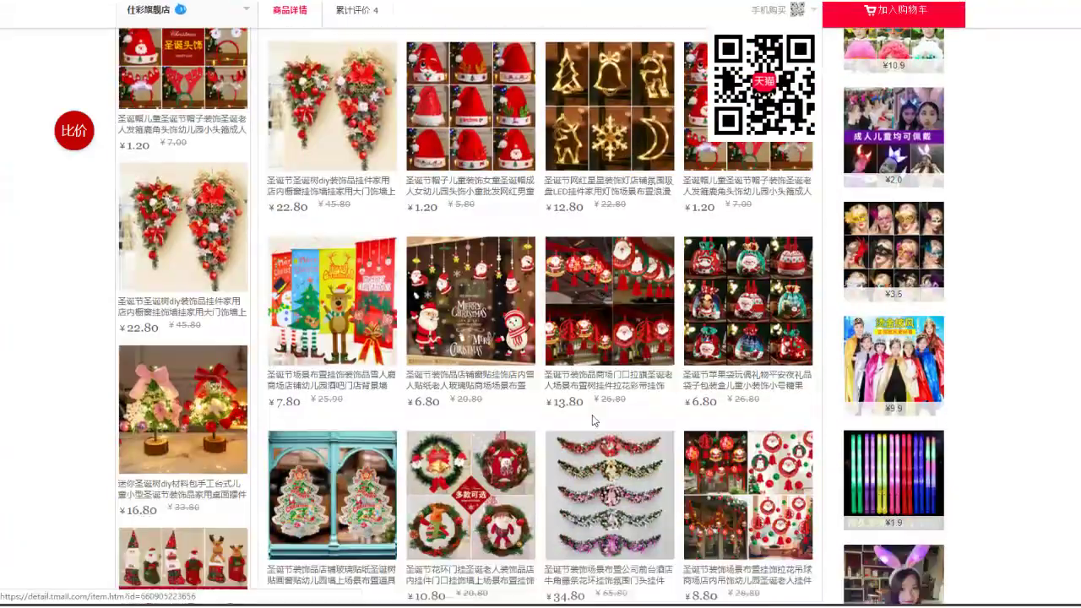
scroll(594, 420, down, 10)
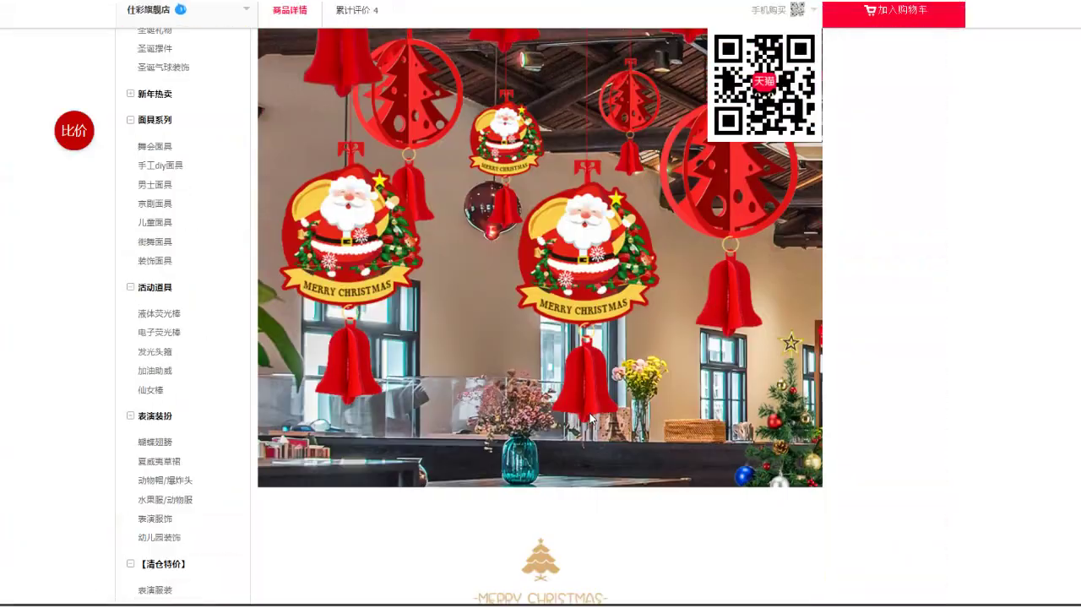
scroll(591, 270, down, 10)
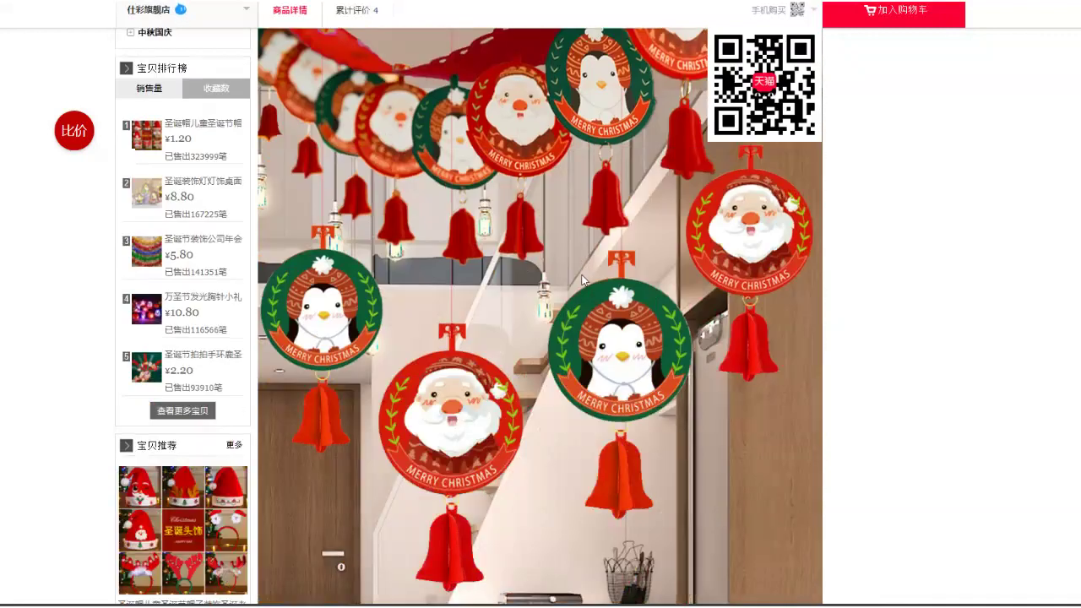
scroll(582, 270, down, 8)
scroll(572, 279, up, 3)
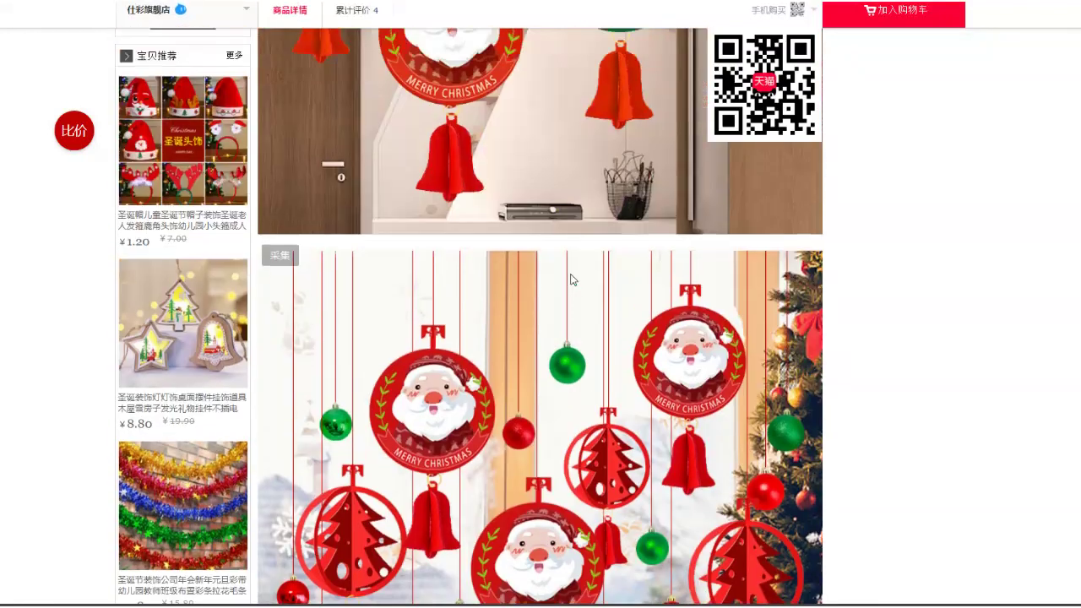
scroll(425, 180, down, 10)
scroll(424, 180, down, 5)
scroll(422, 187, up, 15)
scroll(420, 196, down, 20)
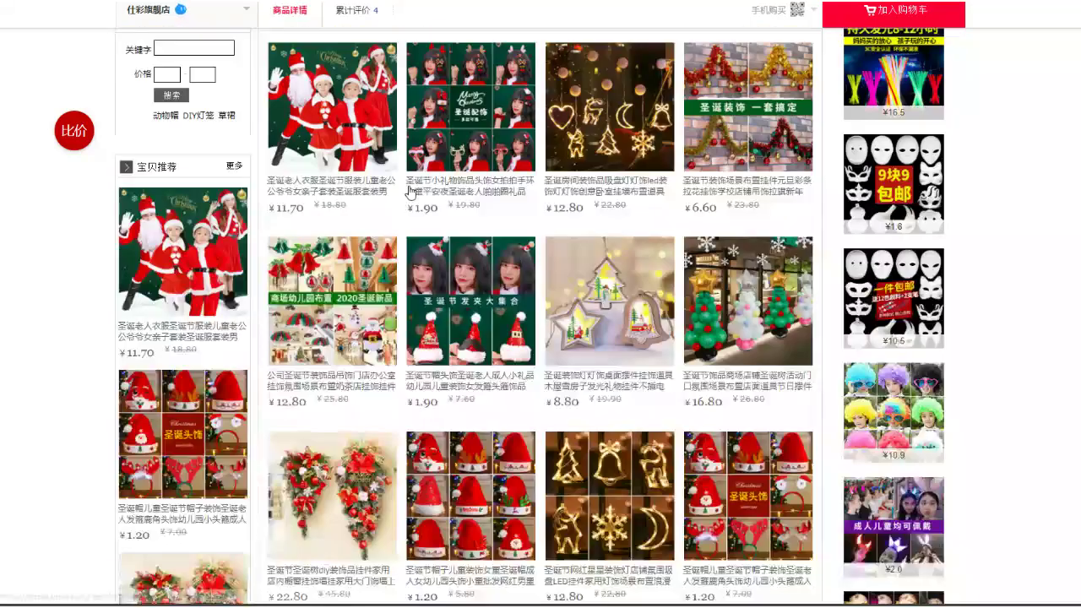
- Examine the related decorations and the product photos of the mini Christmas tree DIY kit listing
scroll(409, 191, down, 5)
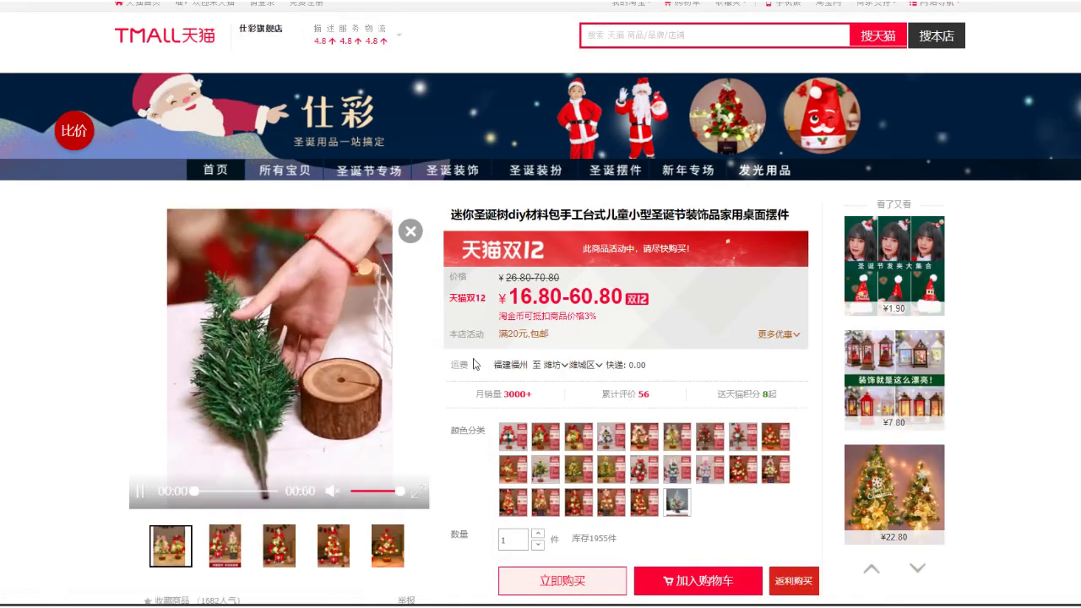
scroll(433, 345, down, 20)
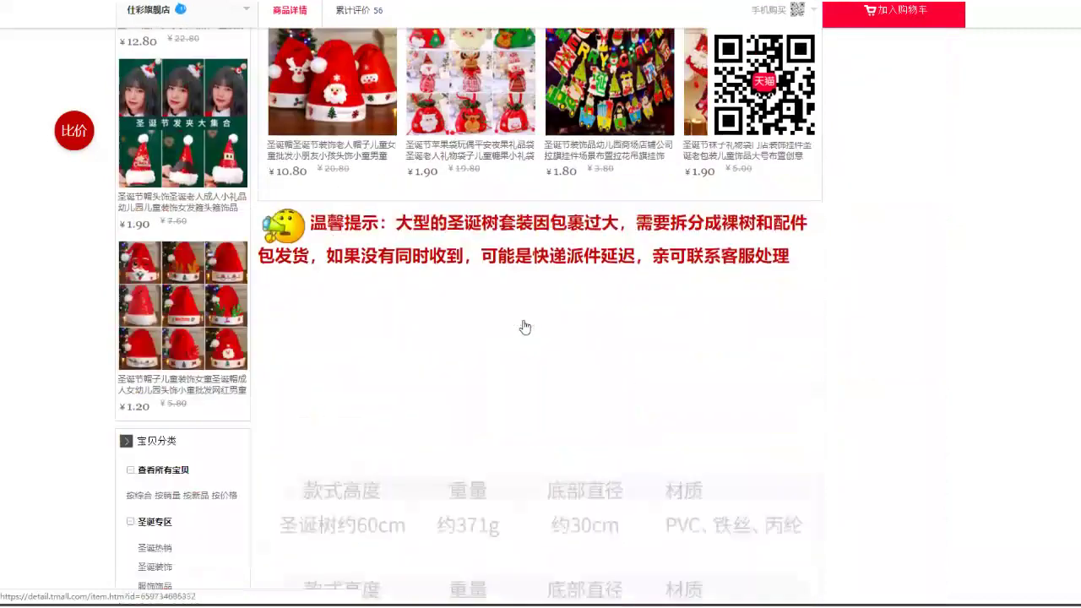
scroll(523, 327, down, 6)
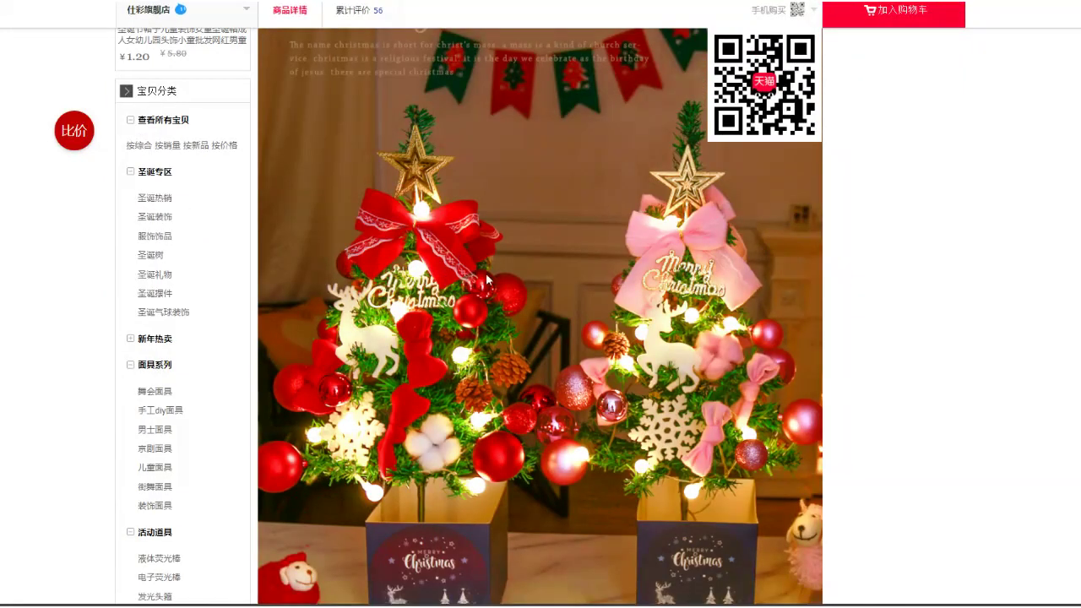
scroll(421, 288, down, 10)
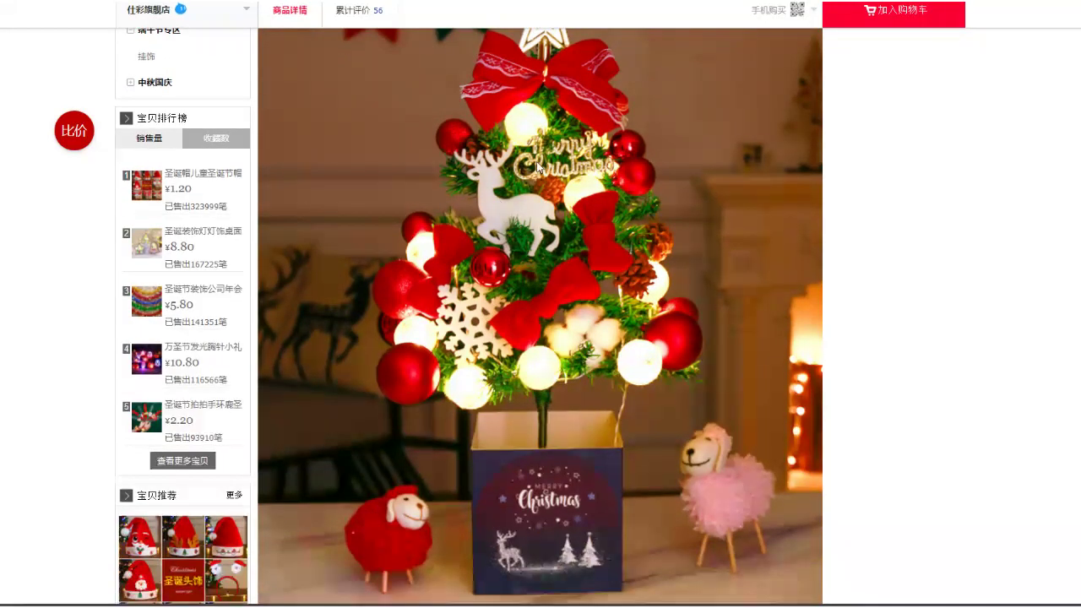
scroll(507, 169, down, 10)
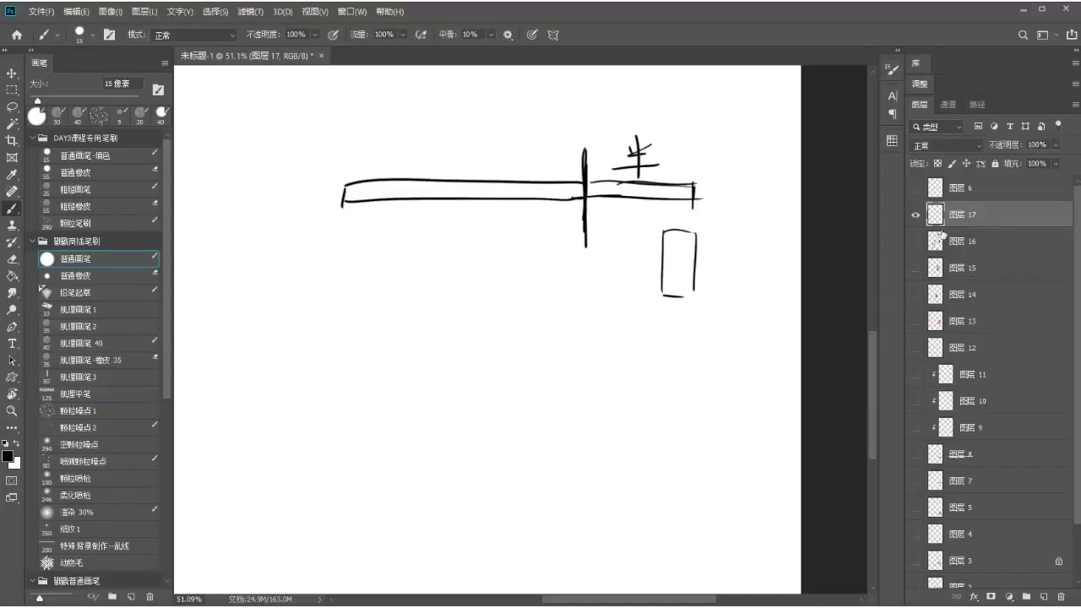
- Switch to Photoshop and handwrite the characters 超 and 草 above the divided bar sketch on layer 图层 17
drag(277, 133, 321, 241)
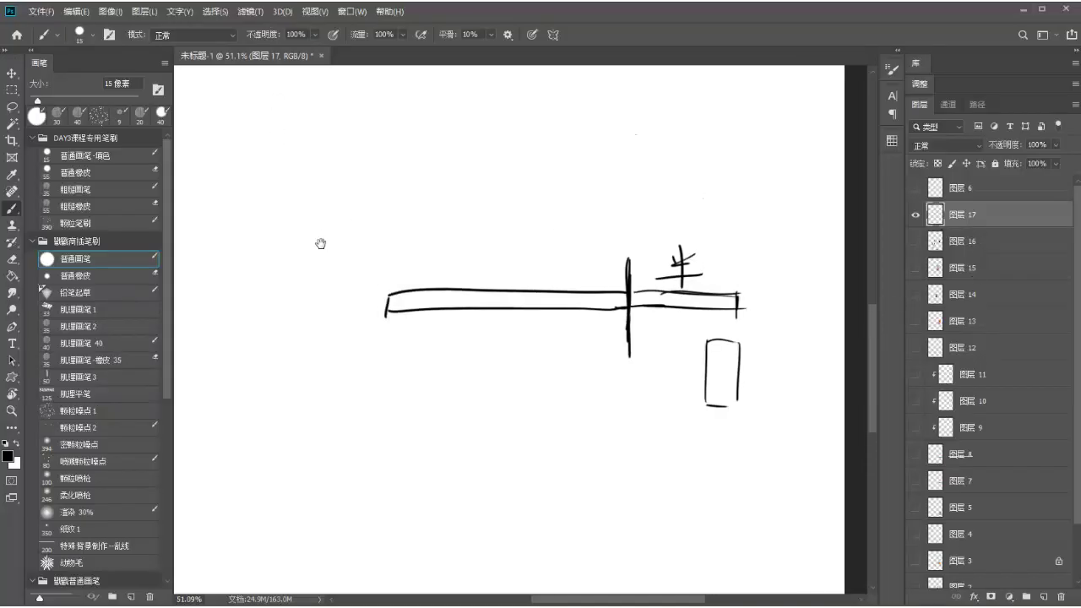
drag(273, 163, 320, 152)
drag(317, 156, 284, 194)
drag(301, 169, 349, 199)
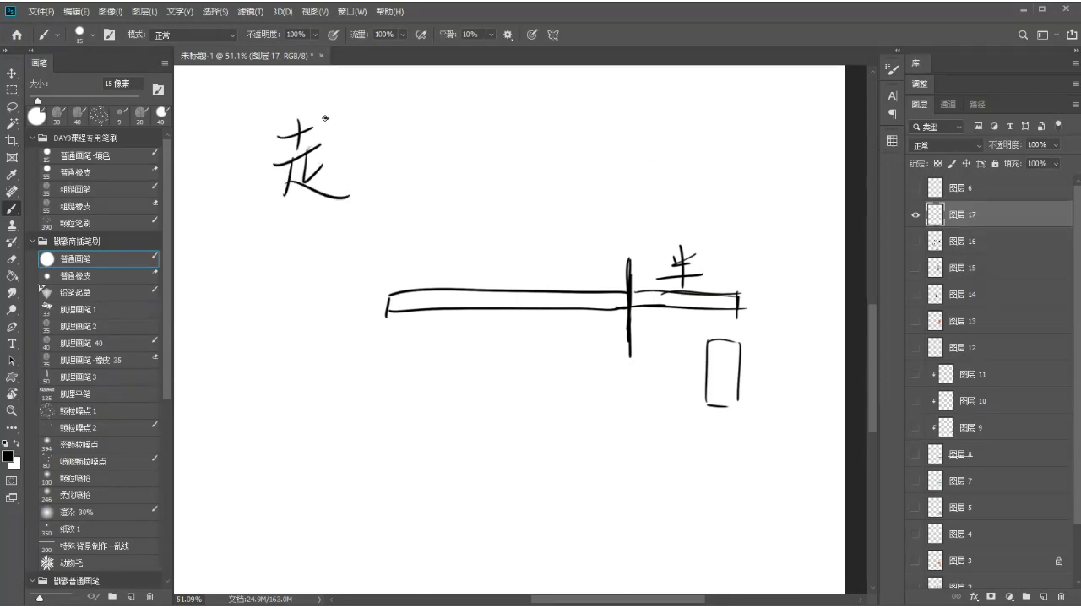
drag(321, 164, 324, 185)
drag(324, 167, 331, 185)
drag(445, 111, 447, 120)
mouse_move(427, 129)
mouse_down()
mouse_move(490, 123)
mouse_move(471, 125)
mouse_up()
mouse_move(454, 128)
mouse_down()
mouse_move(446, 183)
mouse_move(483, 150)
mouse_up()
drag(446, 174, 478, 165)
mouse_move(405, 197)
mouse_down()
mouse_move(534, 173)
mouse_move(477, 267)
mouse_up()
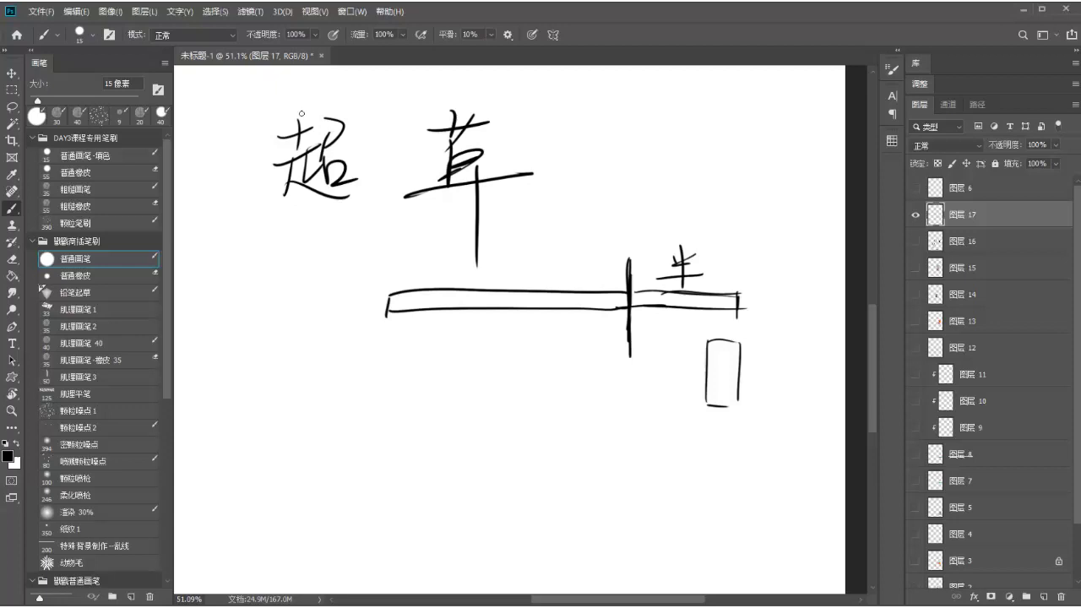
- Handwrite 型 and 动 beneath 超 and beside the bar sketch, underlining 型 and circling 动
drag(338, 196, 413, 206)
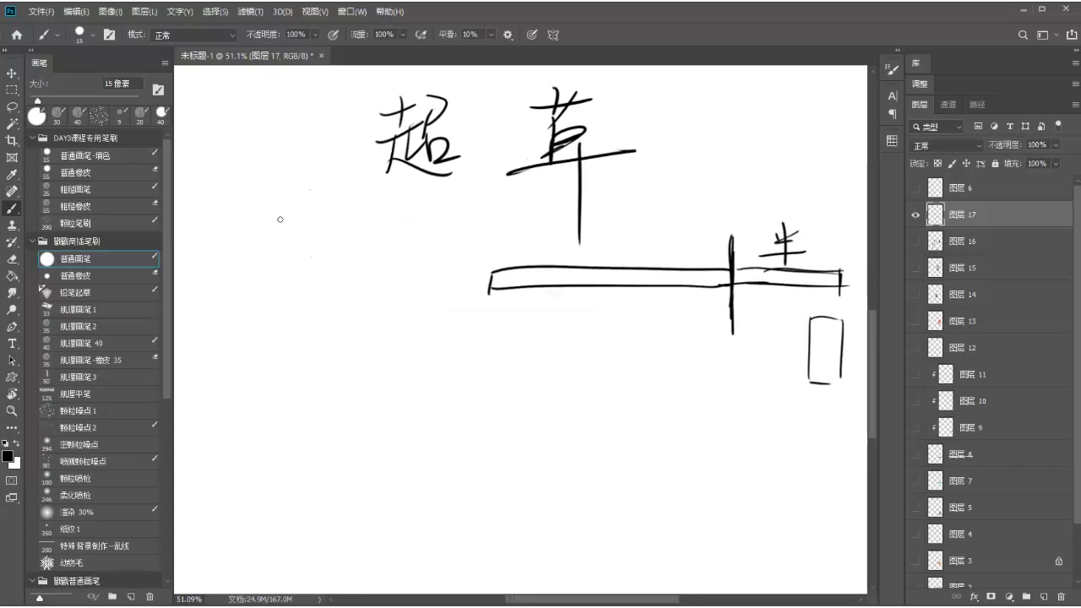
drag(255, 216, 253, 223)
mouse_move(213, 252)
mouse_down()
mouse_move(272, 233)
mouse_move(295, 273)
mouse_up()
drag(216, 309, 327, 291)
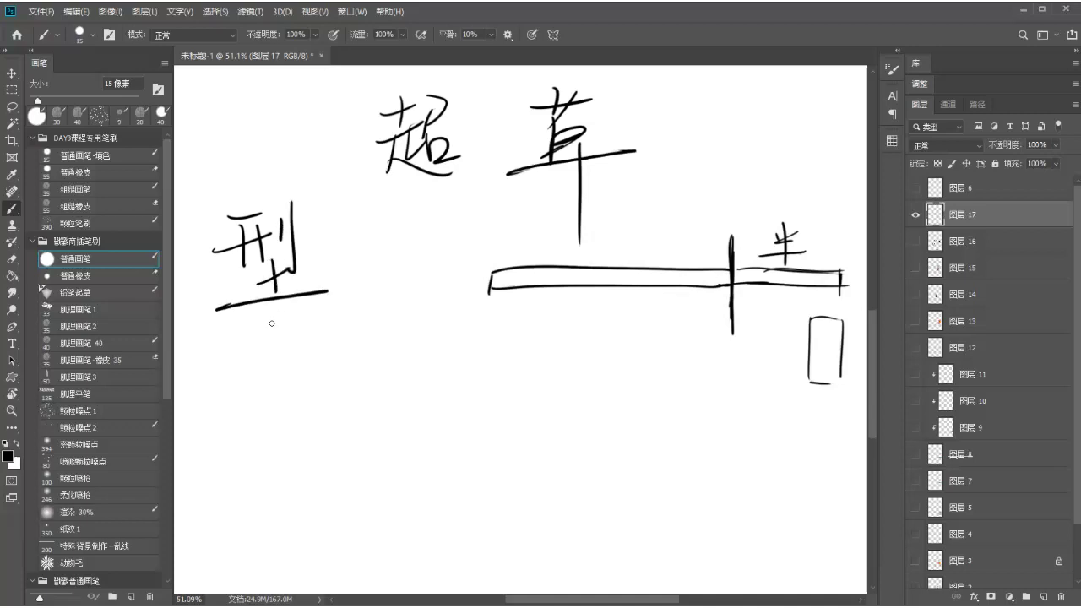
drag(345, 219, 367, 226)
drag(336, 253, 382, 278)
drag(377, 250, 407, 277)
drag(398, 220, 385, 281)
mouse_move(354, 198)
mouse_down()
mouse_move(396, 300)
mouse_move(330, 235)
mouse_up()
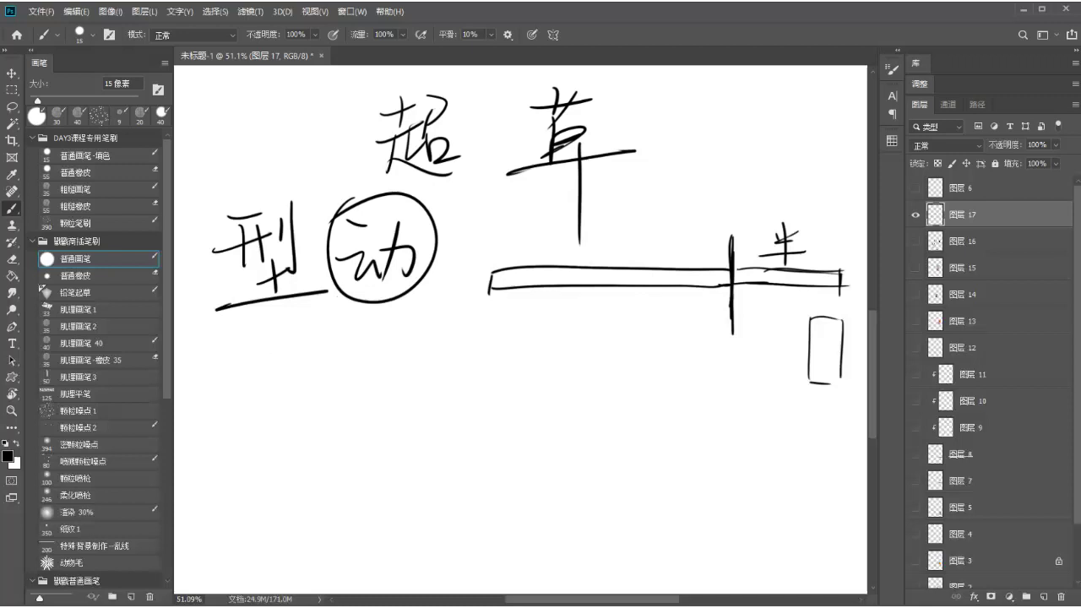
- Switch to Baidu Images in the browser and search for 插画人物
key(alt+Tab)
drag(155, 18, 93, 36)
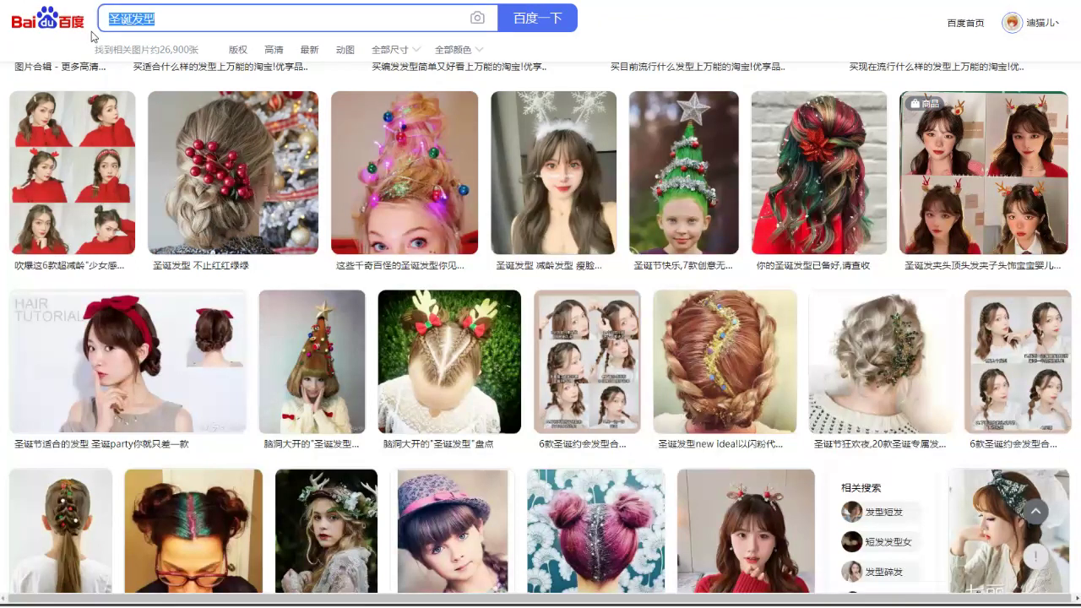
text(chahua renwu)
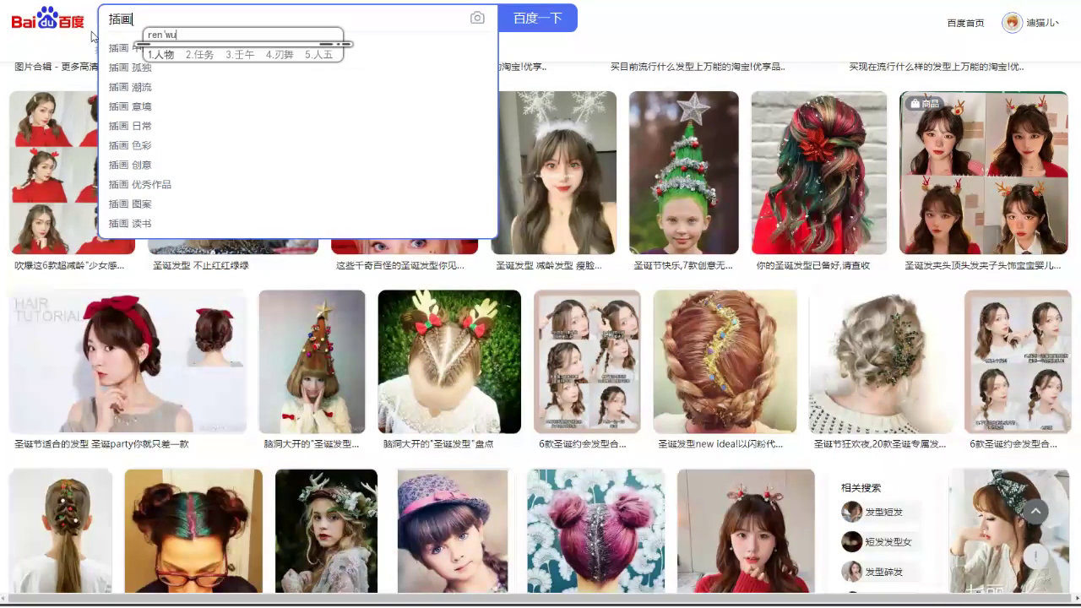
key(space)
key(Return)
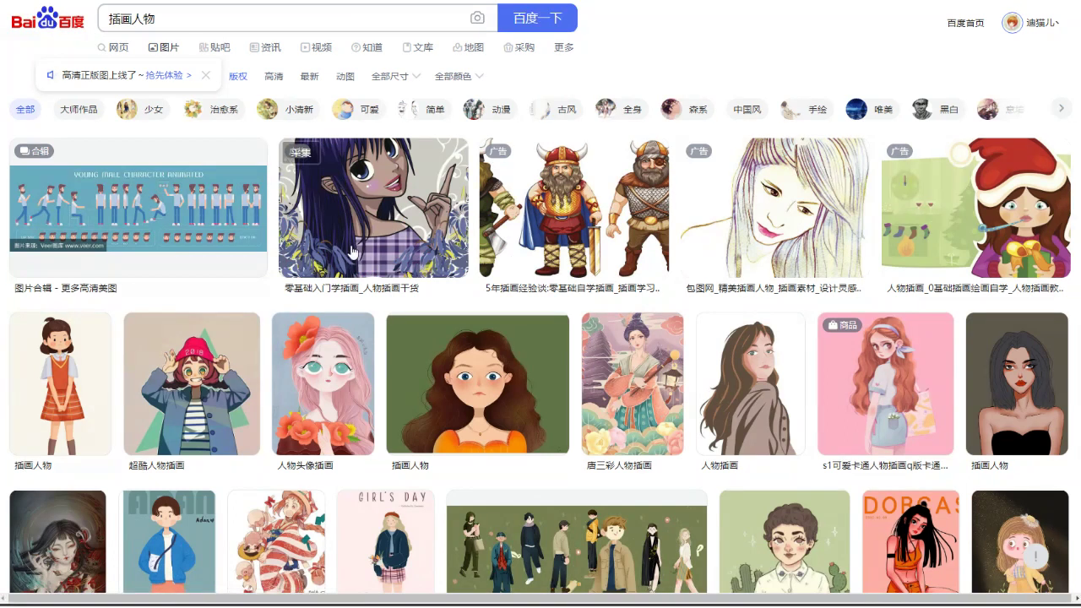
- Open the 超酷人物插画 result with the girl in a red 2018 beanie, enlarge it and capture the figure as a screenshot
click(203, 363)
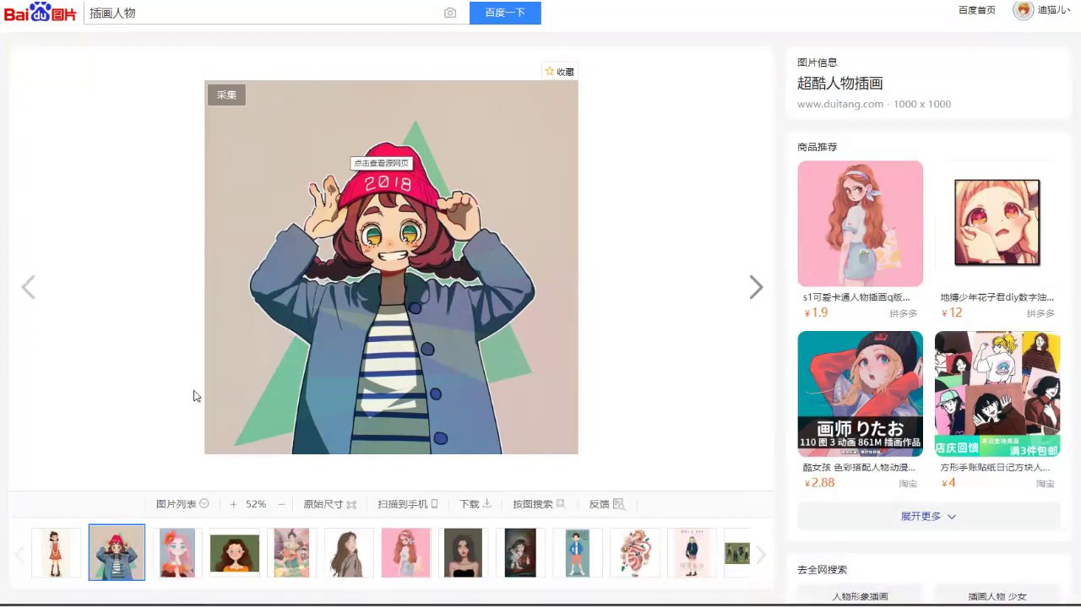
scroll(177, 394, up, 2)
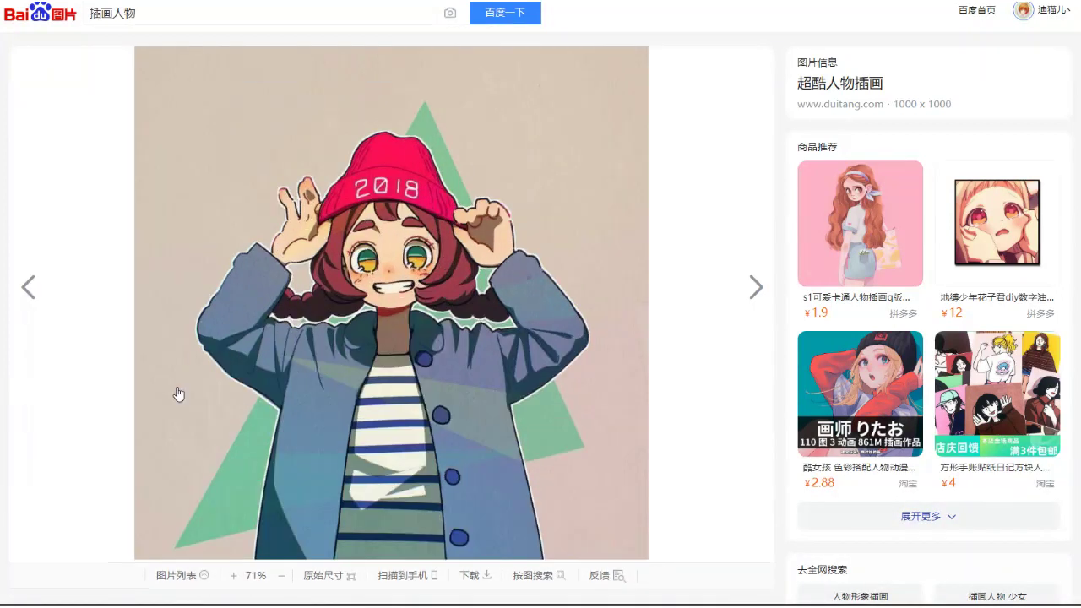
key(ctrl+alt+a)
drag(189, 81, 610, 546)
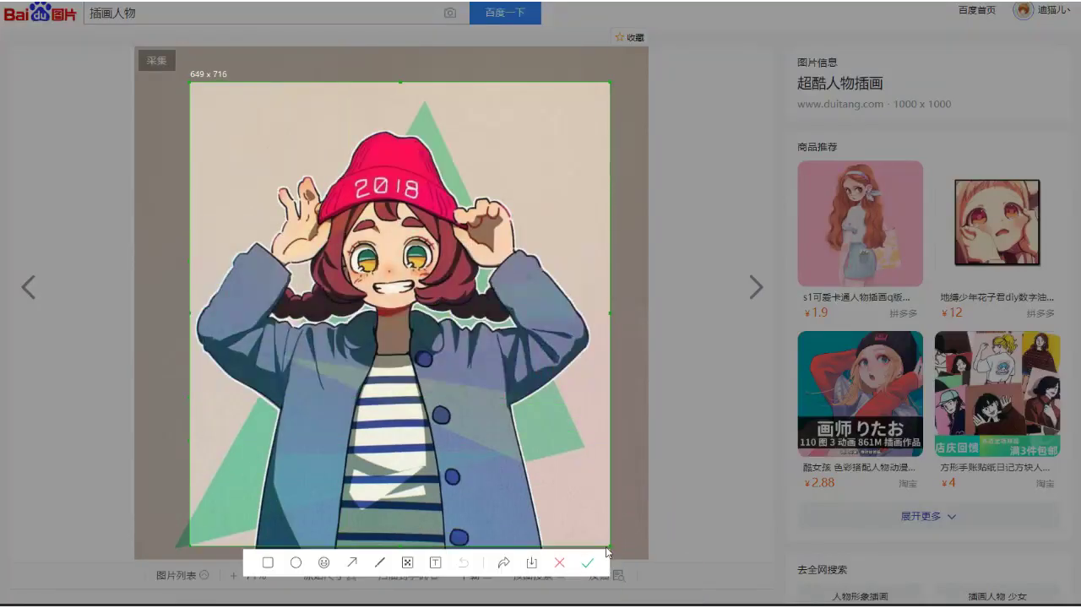
click(587, 562)
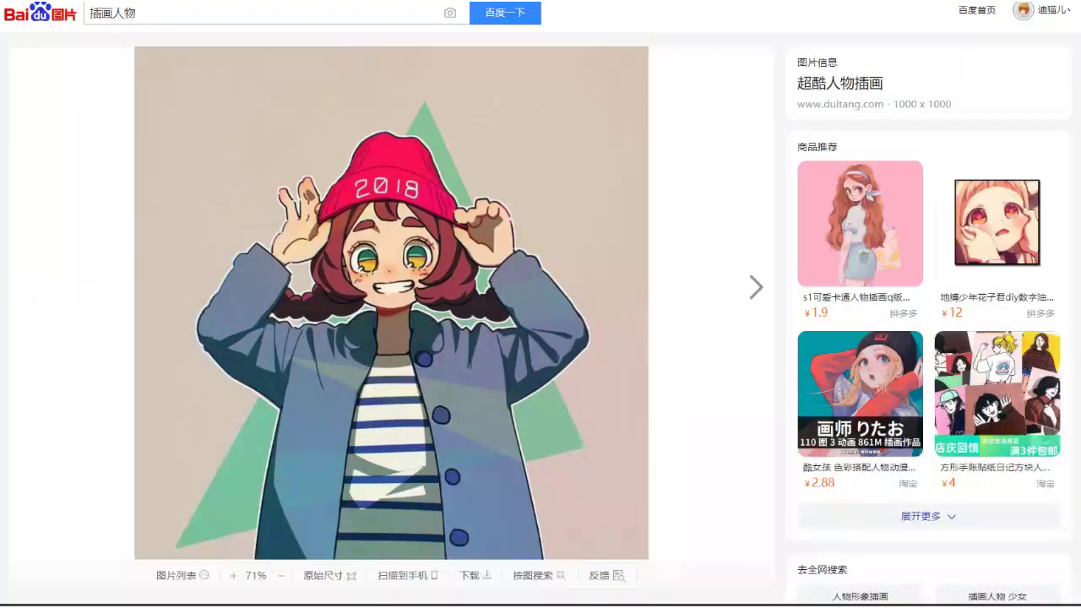
- Switch to Photoshop, paste the captured illustration onto the canvas and place it below the handwritten notes
key(alt+Tab)
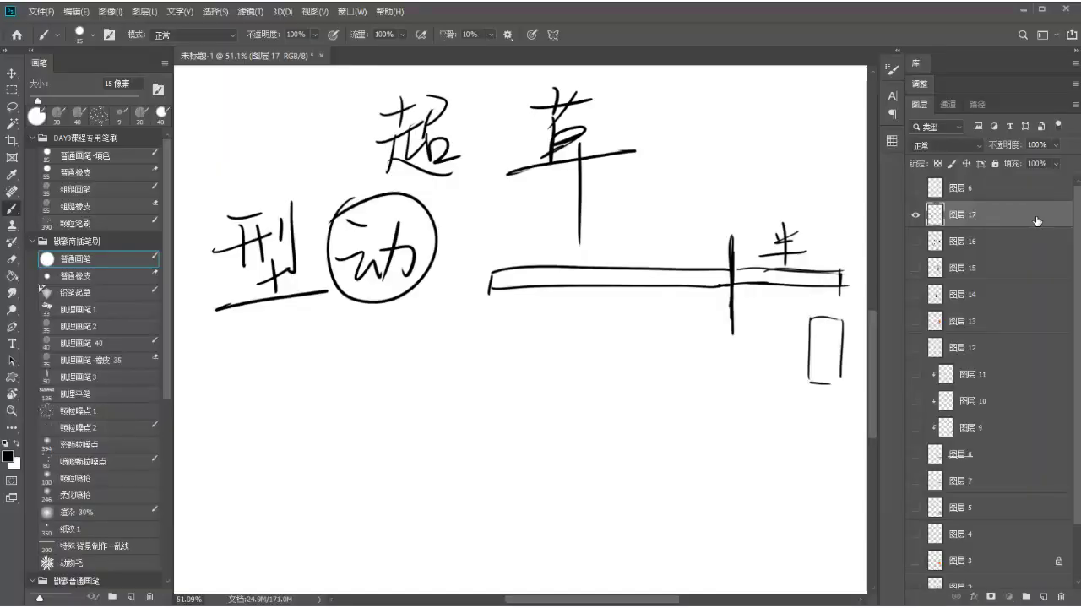
key(ctrl+v)
scroll(642, 290, down, 3)
drag(541, 204, 415, 397)
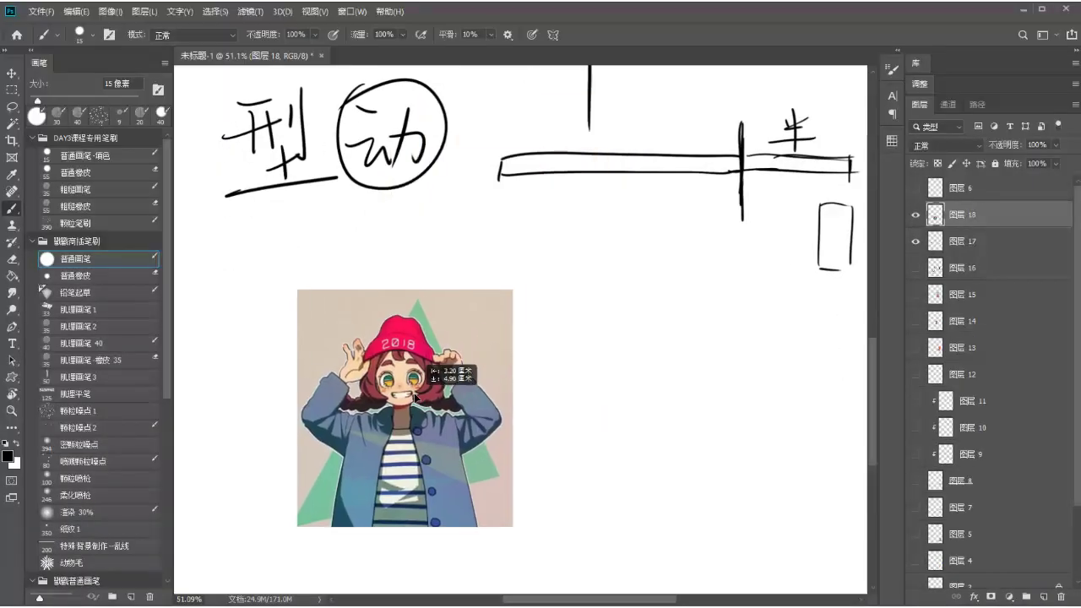
scroll(413, 389, down, 1)
scroll(408, 369, up, 1)
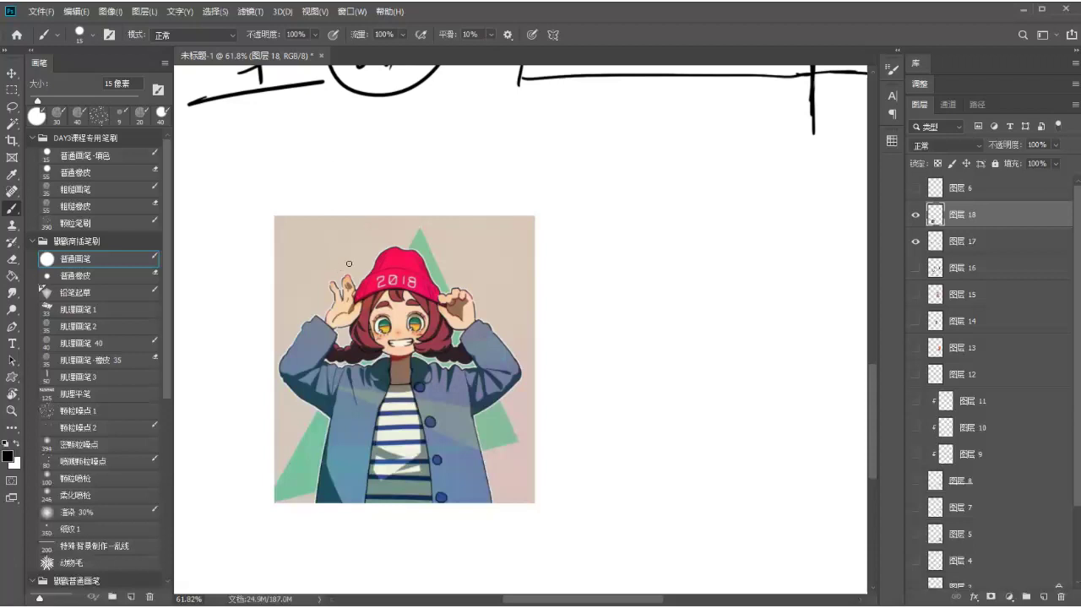
- Lower the pasted illustration's opacity to 54%, reduce the brush to 9 px and add a new layer above it
click(1056, 145)
drag(1058, 160, 1027, 160)
scroll(414, 341, up, 4)
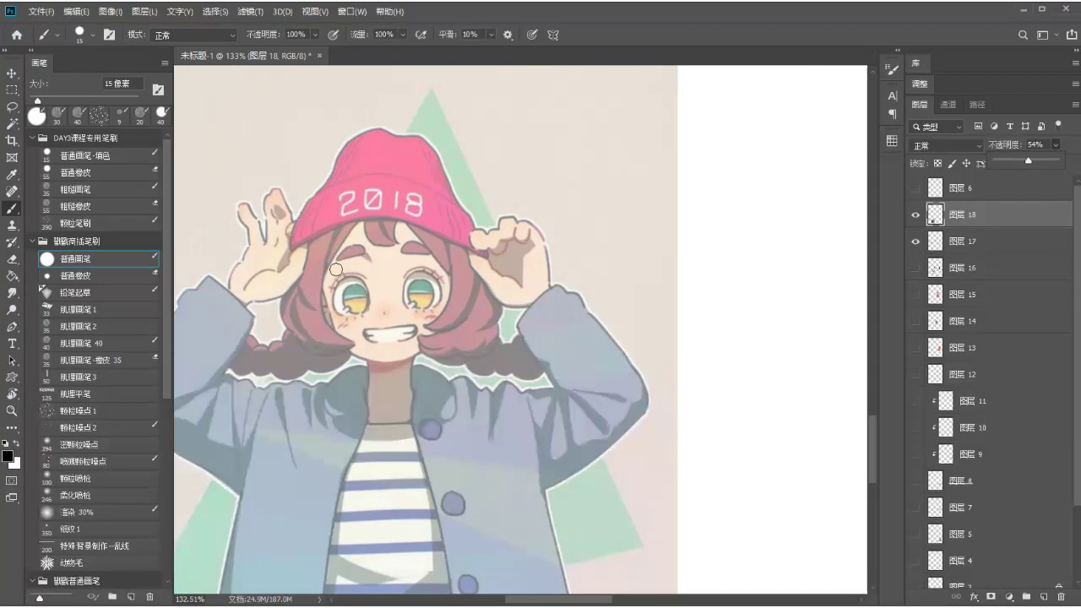
key(bracketleft)
key(bracketleft)
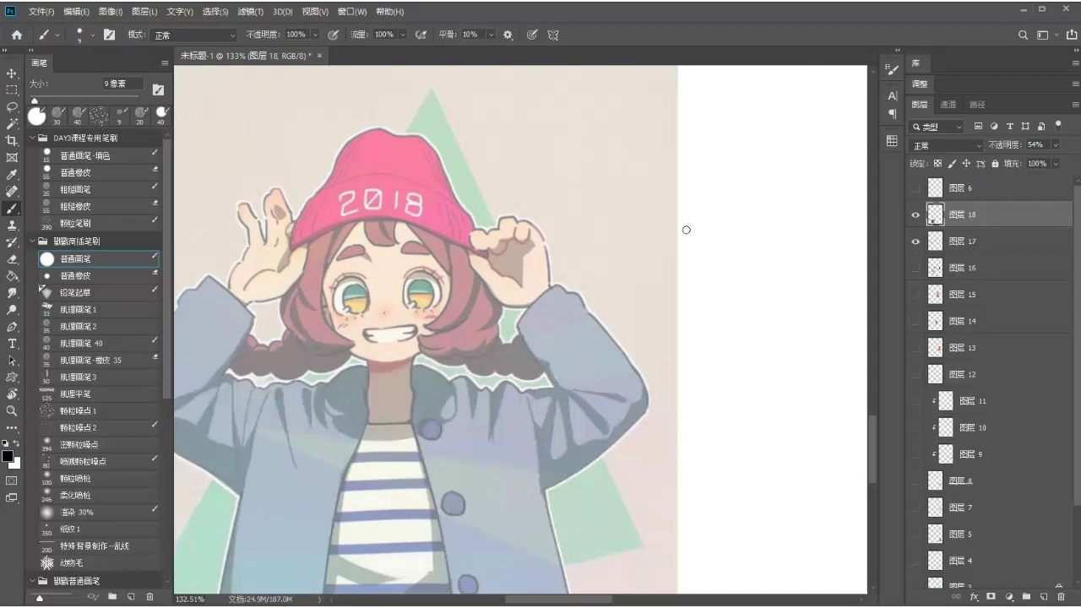
click(1045, 598)
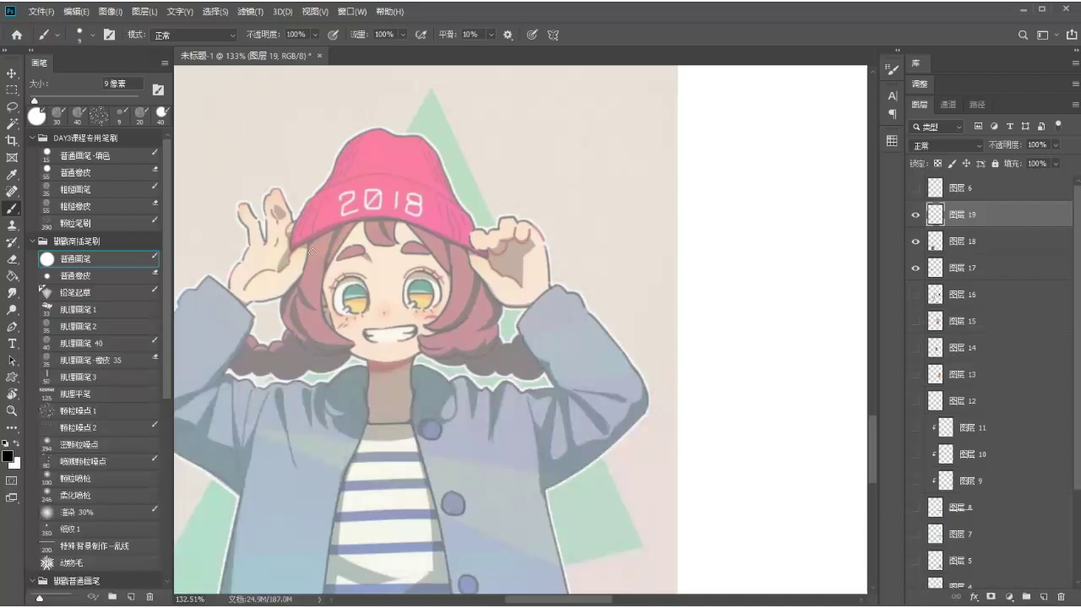
- Trace the girl's face outline, eyes, nose, mouth, one eyebrow and the beanie in black on the new layer
drag(321, 222, 318, 239)
mouse_move(320, 322)
mouse_down()
mouse_move(370, 357)
mouse_move(432, 347)
mouse_up()
mouse_move(404, 284)
mouse_down()
mouse_move(433, 300)
mouse_move(425, 291)
mouse_up()
mouse_move(359, 281)
mouse_down()
mouse_move(342, 304)
mouse_move(349, 292)
mouse_up()
drag(371, 328, 409, 329)
mouse_move(353, 260)
mouse_down()
mouse_move(373, 229)
mouse_move(396, 223)
mouse_move(478, 249)
mouse_up()
mouse_move(302, 213)
mouse_down()
mouse_move(339, 196)
mouse_move(422, 197)
mouse_move(464, 213)
mouse_up()
drag(308, 205, 295, 241)
mouse_move(350, 140)
mouse_down()
mouse_move(317, 193)
mouse_move(352, 153)
mouse_move(406, 132)
mouse_move(464, 211)
mouse_up()
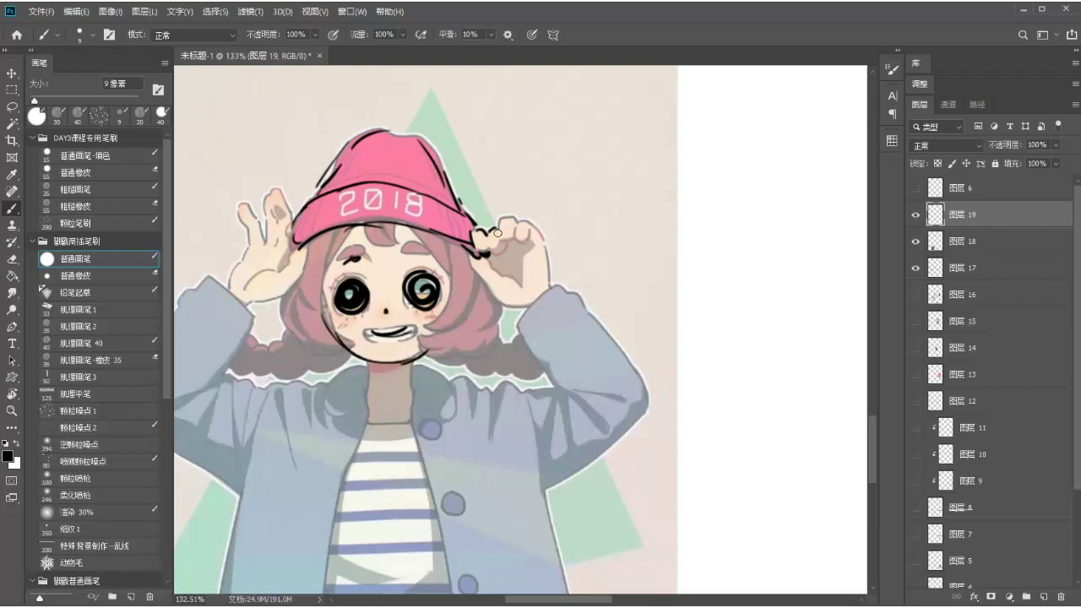
- Trace both raised hands with their fingers and complete the face outline along the cheek
drag(540, 229, 549, 281)
drag(505, 240, 482, 256)
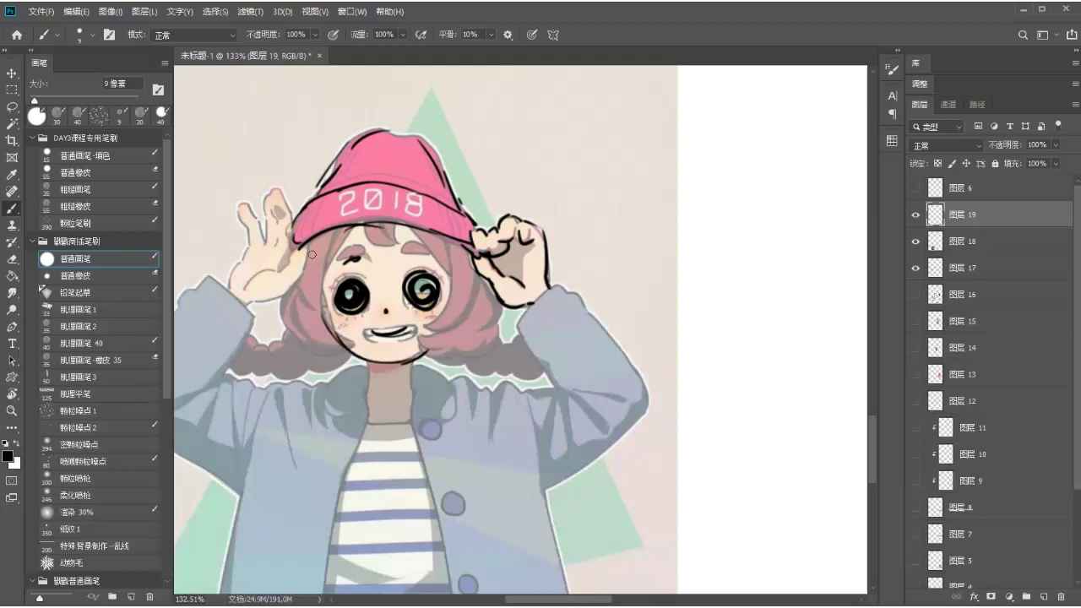
mouse_move(306, 256)
mouse_down()
mouse_move(279, 297)
mouse_move(252, 304)
mouse_move(277, 266)
mouse_move(259, 277)
mouse_move(300, 247)
mouse_up()
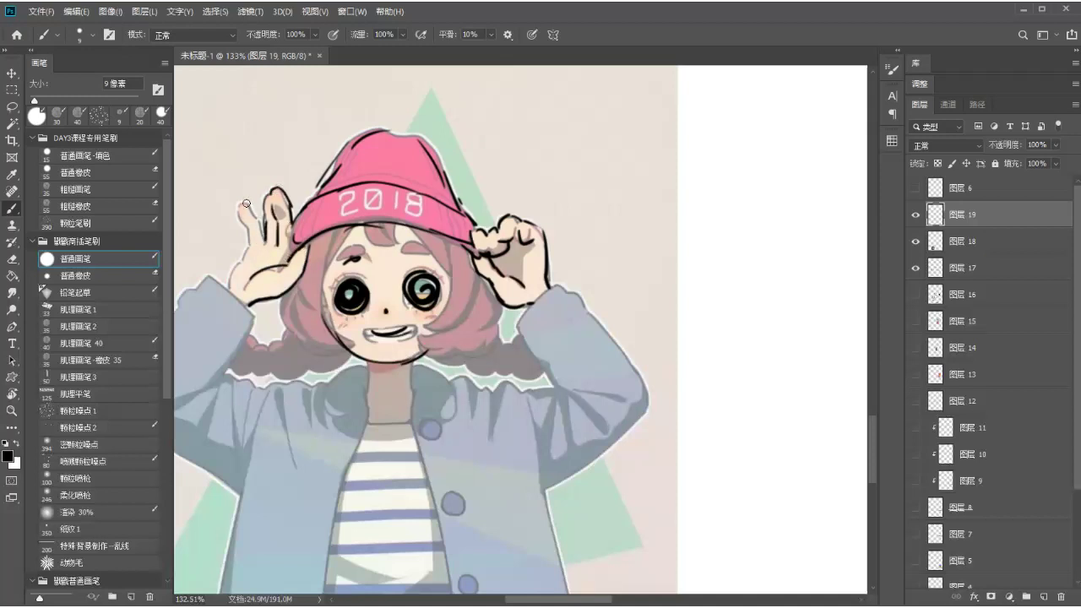
drag(249, 233, 229, 287)
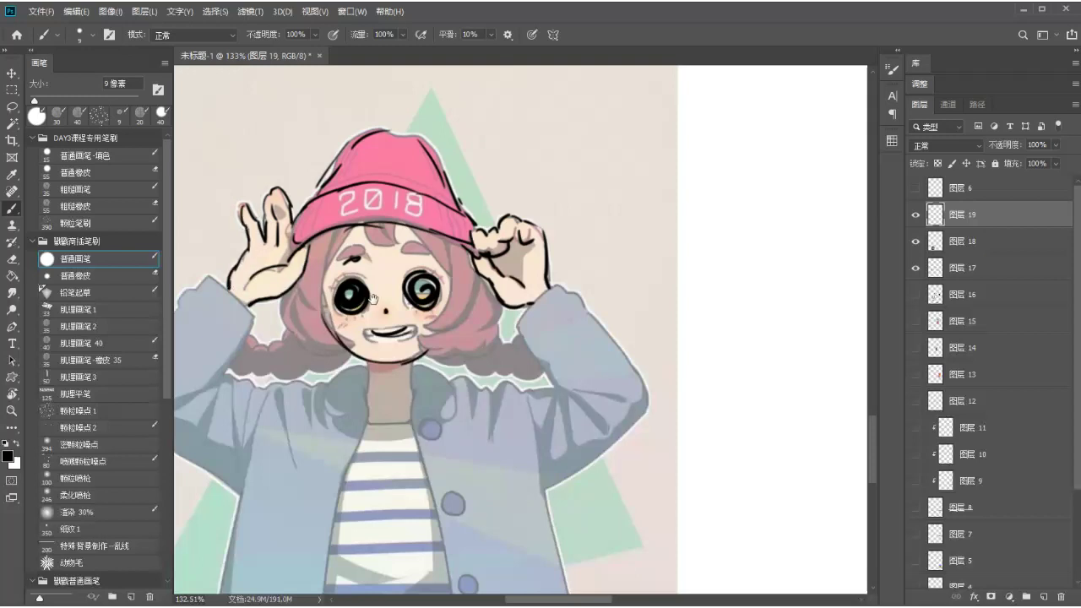
drag(372, 298, 360, 270)
mouse_move(440, 280)
mouse_down()
mouse_move(414, 330)
mouse_move(415, 311)
mouse_up()
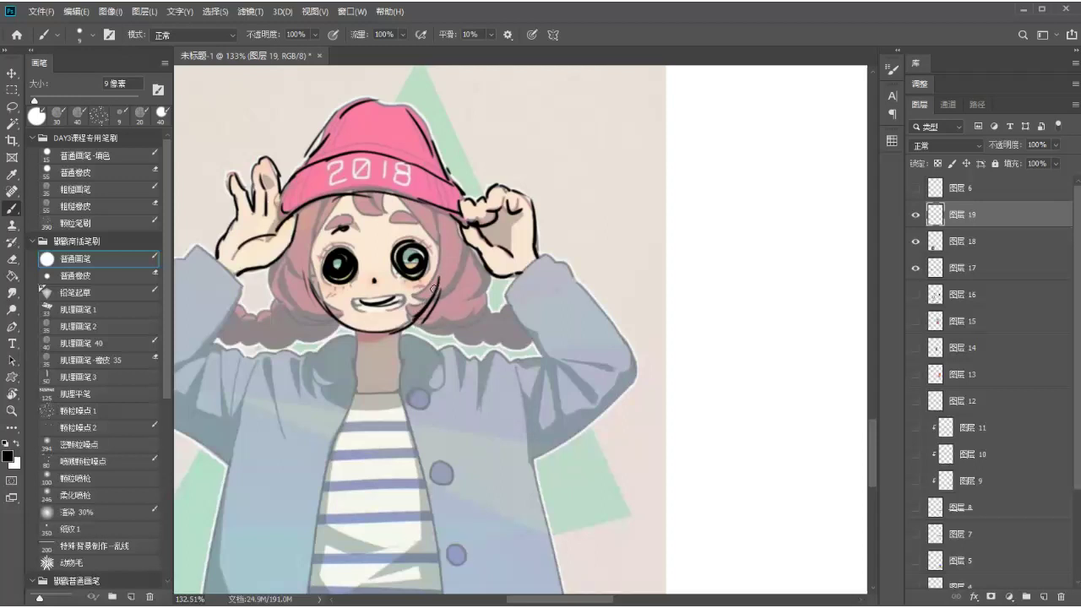
mouse_move(443, 269)
mouse_down()
mouse_move(447, 287)
mouse_move(452, 262)
mouse_move(439, 279)
mouse_up()
drag(289, 263, 302, 285)
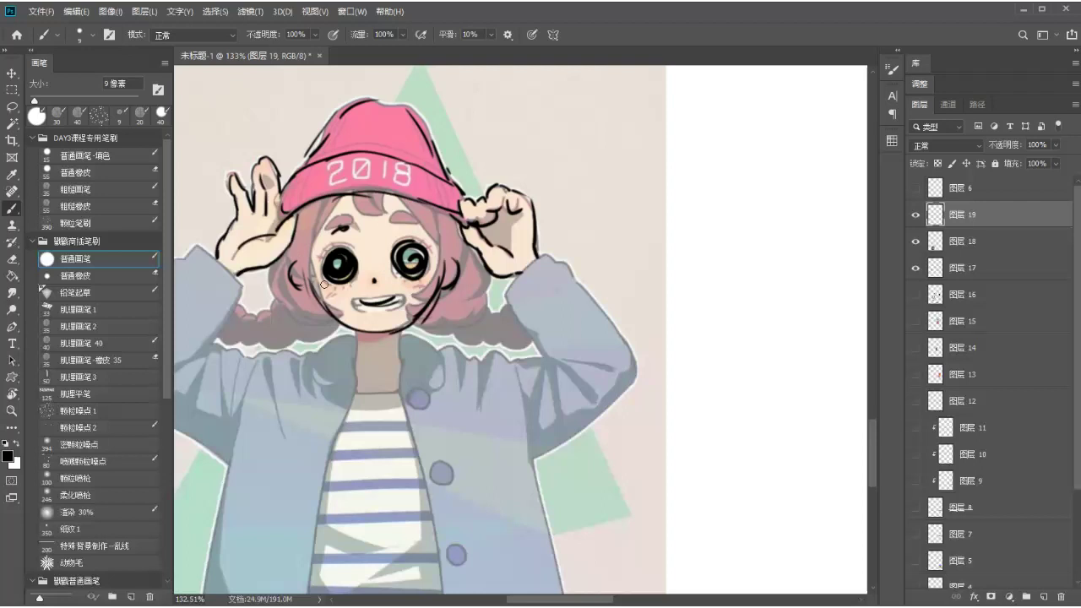
key(ctrl+z)
key(ctrl+z)
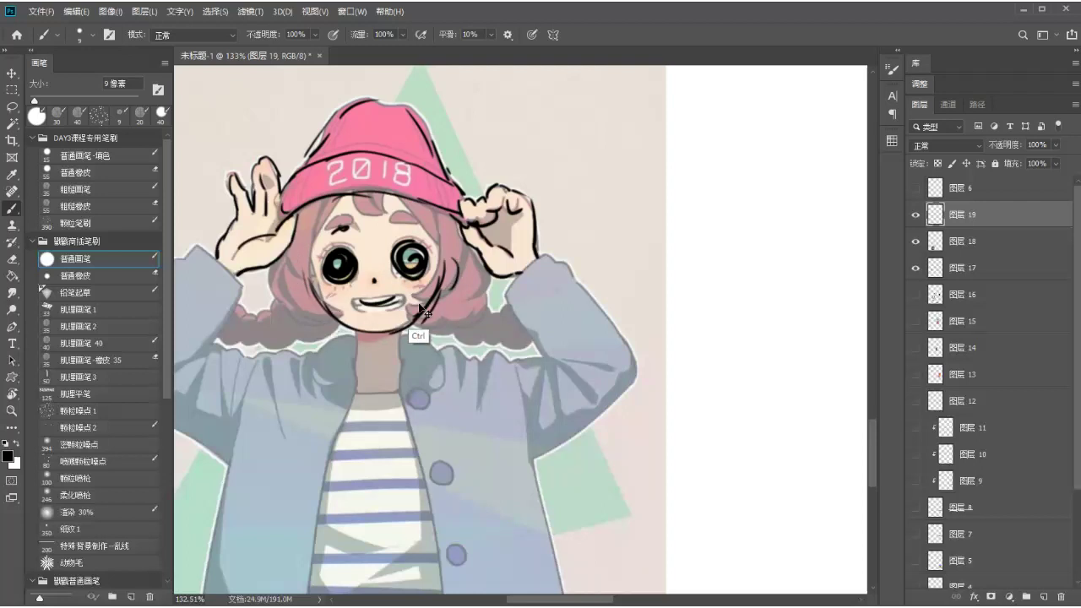
- Outline the hair on both sides of the face and trace the fringe under the beanie
mouse_move(467, 243)
mouse_down()
mouse_move(454, 287)
mouse_move(411, 305)
mouse_up()
drag(292, 262, 310, 302)
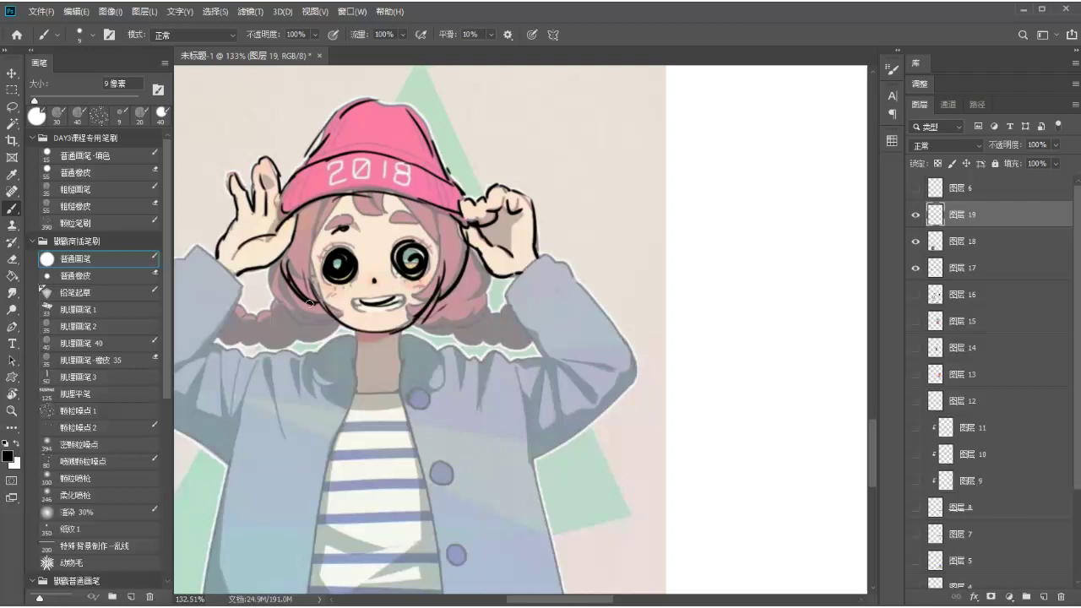
drag(419, 211, 436, 255)
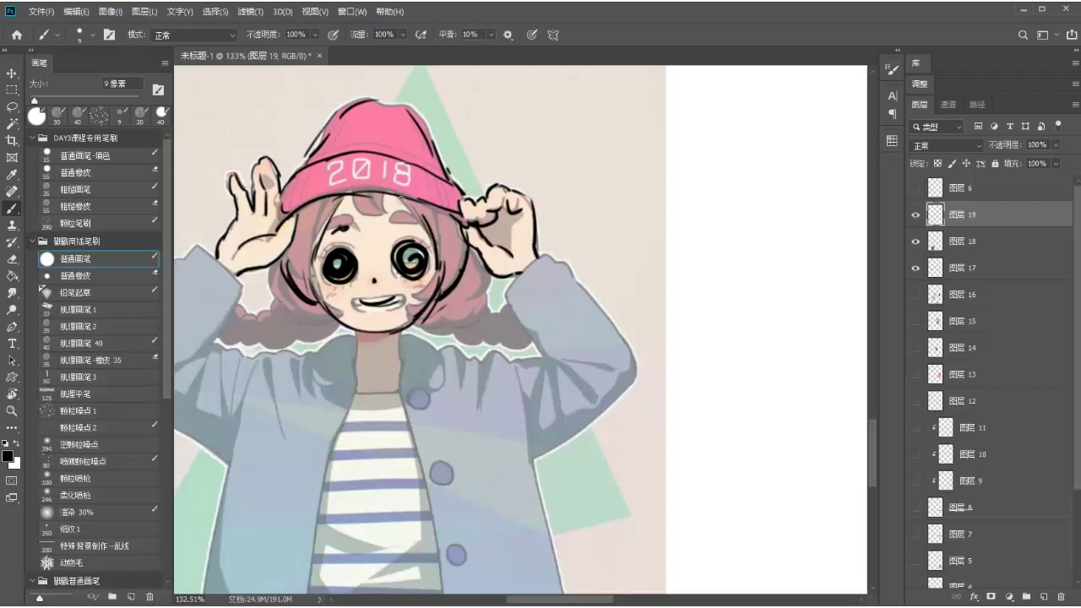
drag(356, 200, 384, 221)
- Draw the neck lines and a straight horizontal shoulder line on each side of the neck
scroll(383, 233, down, 3)
drag(402, 261, 400, 297)
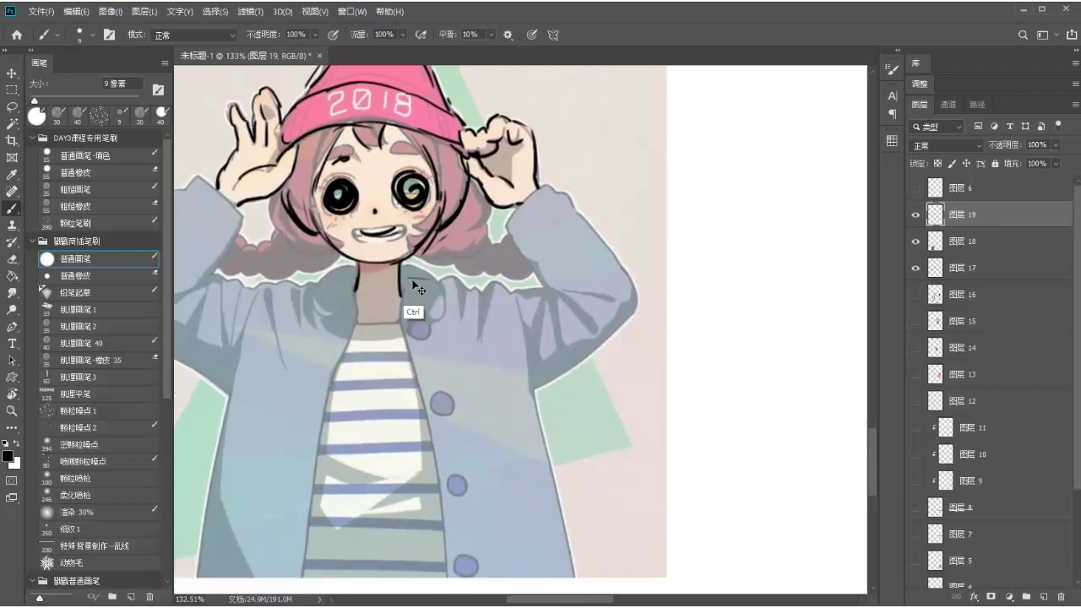
drag(402, 287, 473, 292)
drag(356, 286, 287, 290)
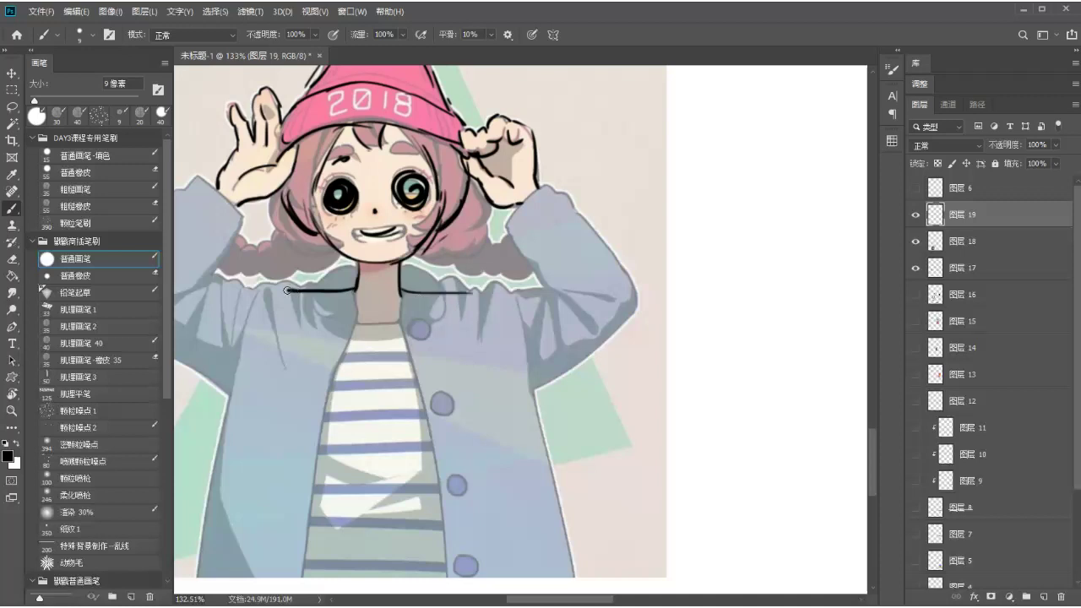
- Undo the straight shoulder lines and redraw the collar curves and sloping shoulder lines along the jacket on both sides of the neck
key(ctrl+z)
key(ctrl+z)
drag(398, 265, 503, 291)
key(ctrl+z)
drag(440, 277, 522, 293)
drag(354, 267, 314, 285)
key(ctrl+z)
drag(437, 278, 553, 294)
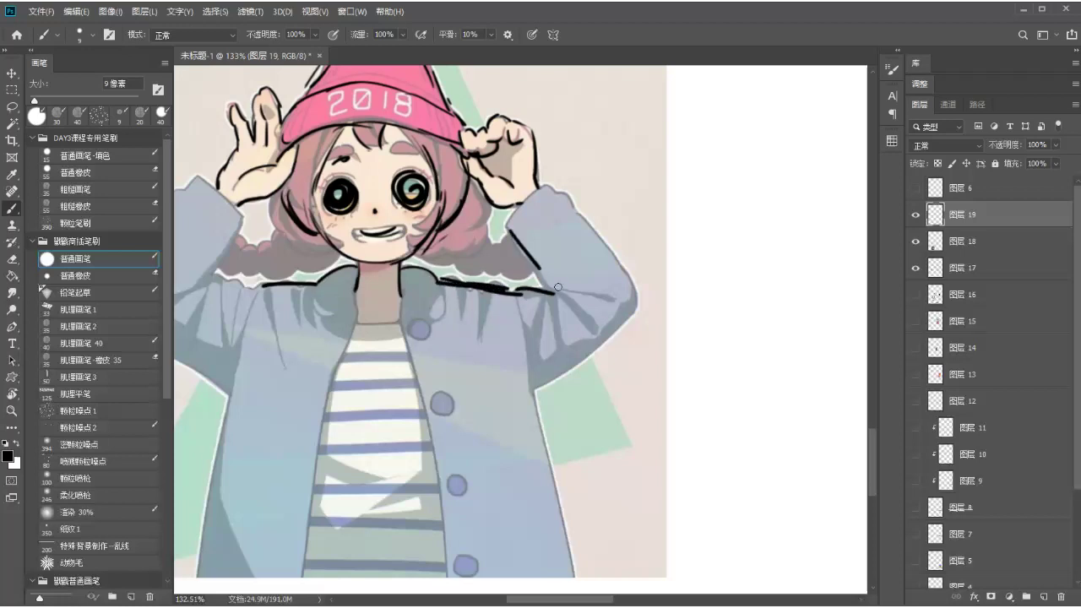
- Trace the raised jacket sleeves on both arms, including the cuffs, elbows and undersides
mouse_move(505, 216)
mouse_down()
mouse_move(553, 189)
mouse_move(634, 296)
mouse_up()
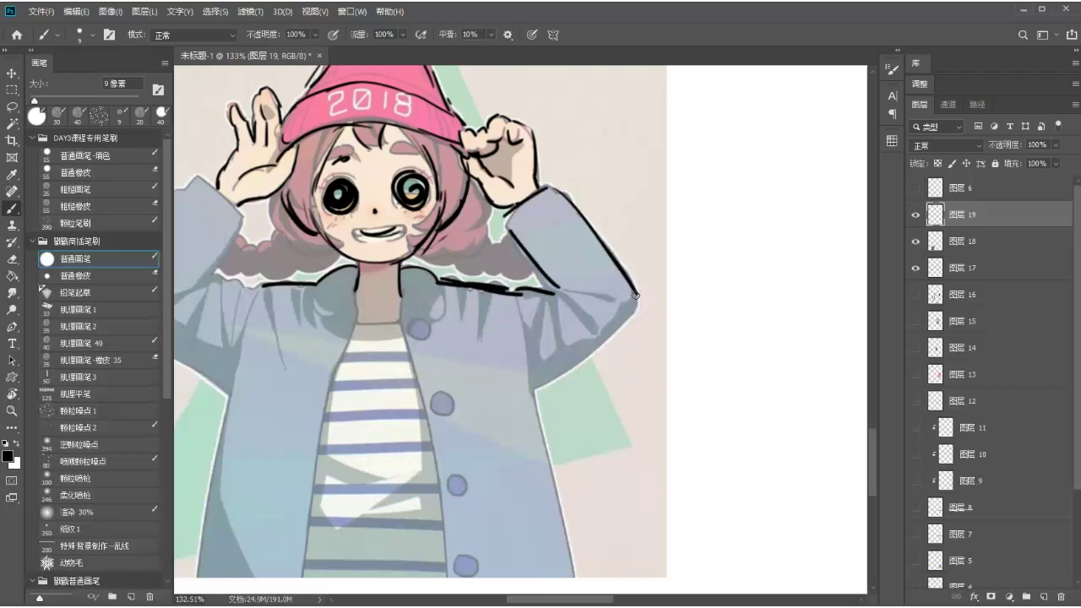
drag(633, 314, 537, 392)
drag(388, 345, 554, 350)
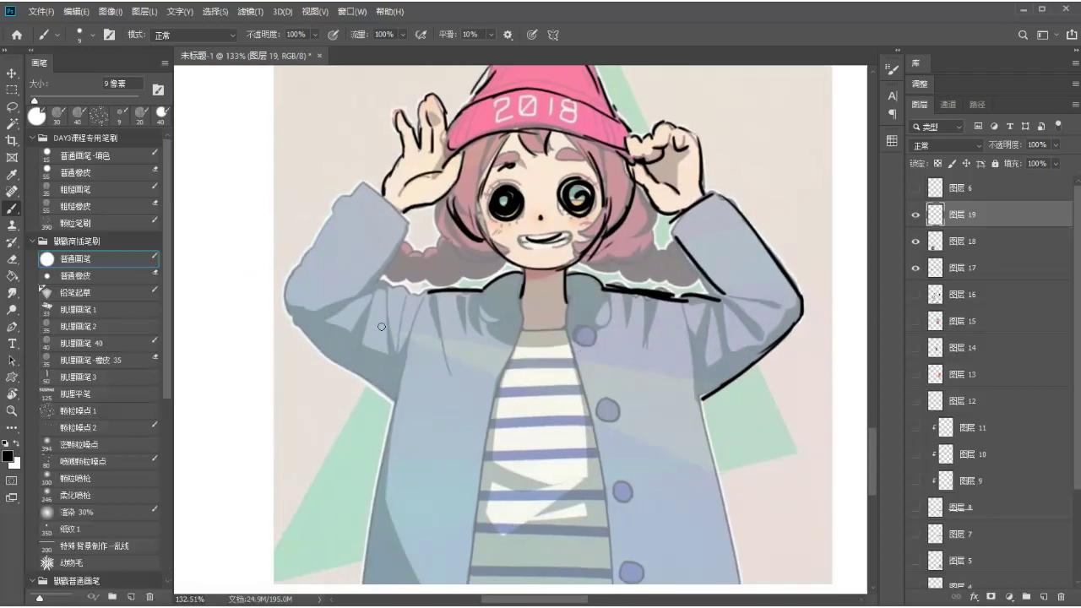
drag(324, 348, 395, 405)
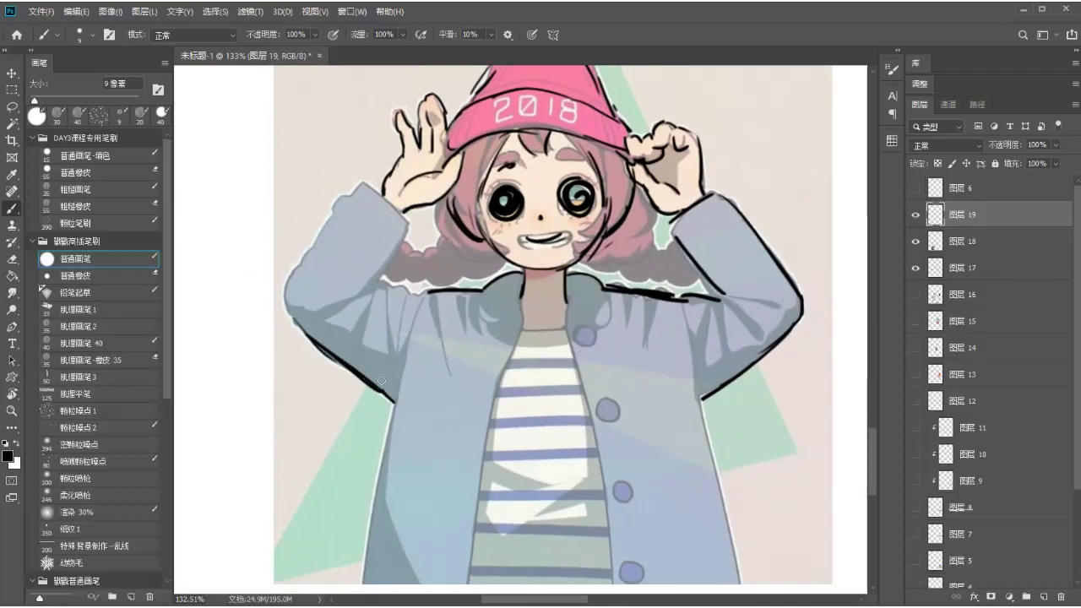
mouse_move(377, 279)
mouse_down()
mouse_move(429, 299)
mouse_move(392, 263)
mouse_up()
mouse_move(362, 185)
mouse_down()
mouse_move(414, 226)
mouse_move(280, 290)
mouse_up()
- Draw a short curved neckline below the neck and the outer side lines of the jacket
mouse_move(502, 338)
mouse_down()
mouse_move(443, 208)
mouse_move(500, 201)
mouse_up()
drag(347, 285, 306, 464)
mouse_move(645, 267)
mouse_down()
mouse_move(675, 388)
mouse_move(675, 460)
mouse_up()
drag(652, 315, 679, 420)
- Hide the reference illustration on 图层 18 so only the traced line drawing shows
click(914, 242)
mouse_move(856, 282)
mouse_down()
mouse_move(700, 338)
mouse_move(692, 411)
mouse_move(678, 372)
mouse_up()
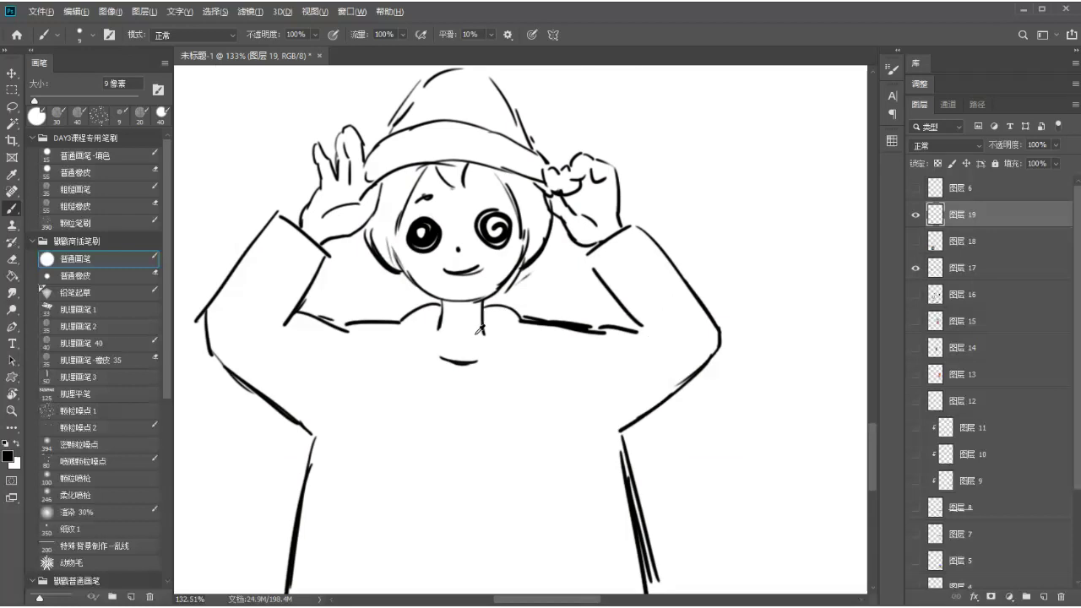
scroll(479, 329, down, 3)
scroll(466, 282, up, 2)
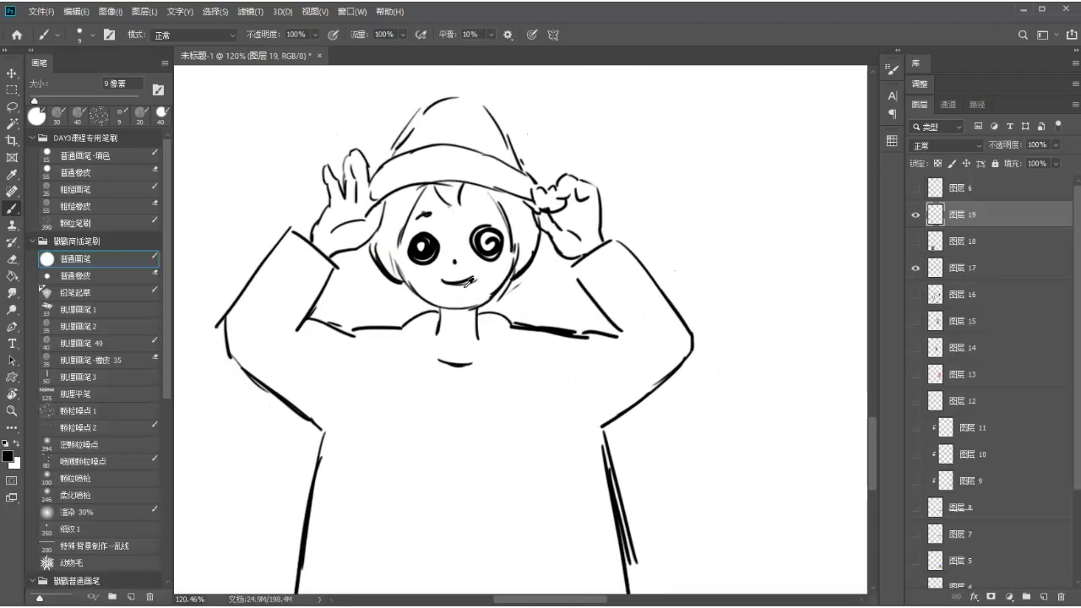
- Handwrite the characters 提 and 替 in black on the blank canvas beside the traced figure
scroll(467, 281, down, 2)
drag(630, 131, 645, 128)
mouse_move(644, 112)
mouse_down()
mouse_move(642, 161)
mouse_move(654, 135)
mouse_up()
mouse_move(667, 93)
mouse_down()
mouse_move(669, 120)
mouse_move(684, 118)
mouse_up()
drag(670, 110, 687, 125)
mouse_move(674, 135)
mouse_down()
mouse_move(694, 152)
mouse_move(660, 161)
mouse_up()
drag(664, 154, 713, 168)
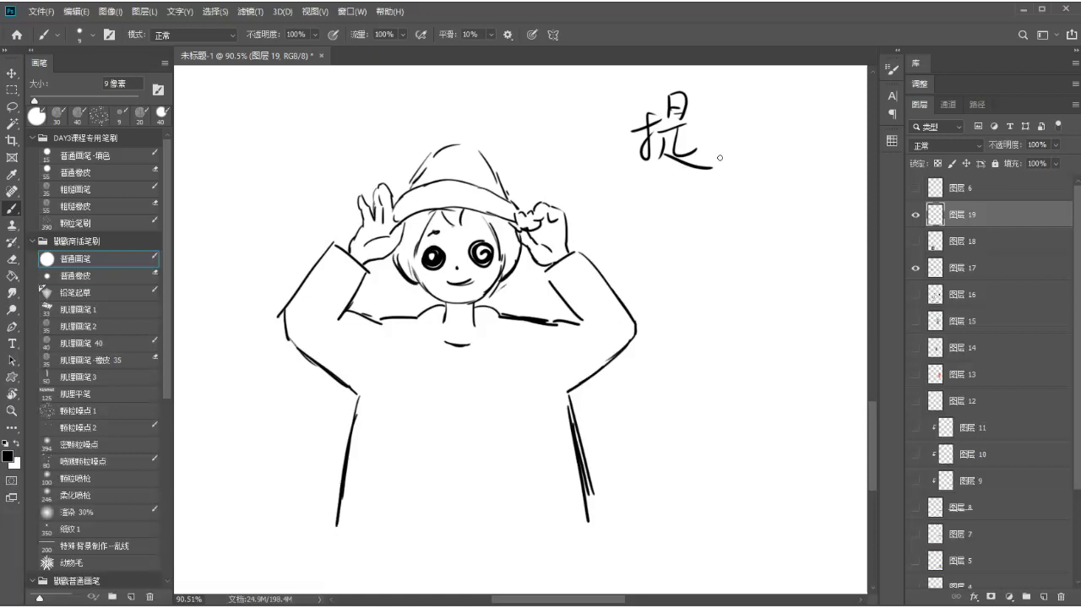
drag(748, 109, 780, 102)
mouse_move(733, 131)
mouse_down()
mouse_move(777, 115)
mouse_move(763, 142)
mouse_up()
mouse_move(759, 125)
mouse_down()
mouse_move(776, 134)
mouse_move(804, 113)
mouse_up()
mouse_move(787, 88)
mouse_down()
mouse_move(788, 136)
mouse_move(810, 134)
mouse_up()
drag(775, 144, 787, 157)
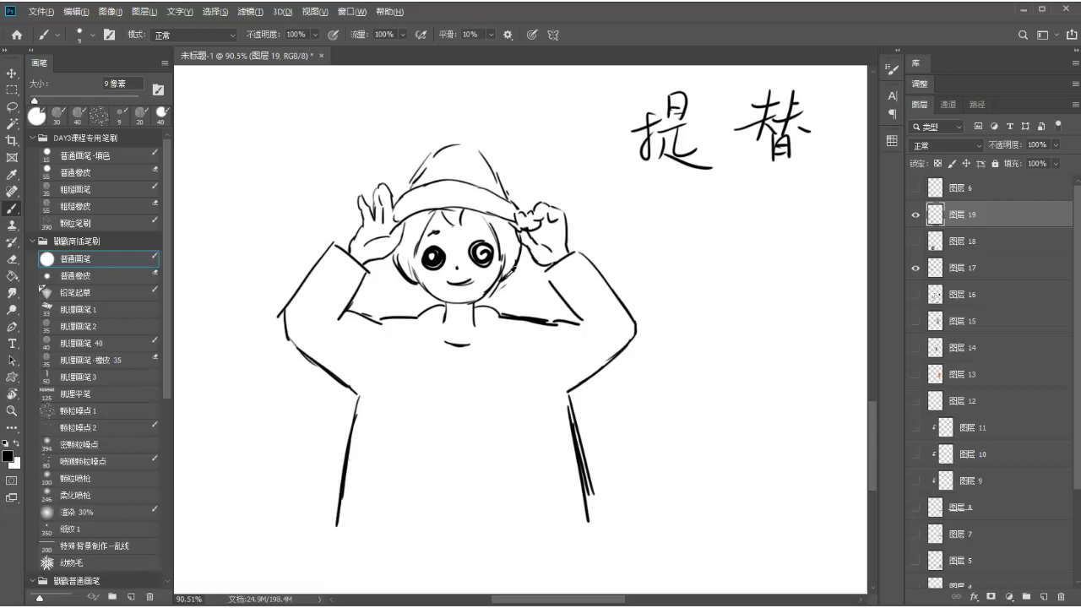
- Paint out both swirl eyes in white with the brush enlarged to 35 pixels
scroll(456, 278, up, 5)
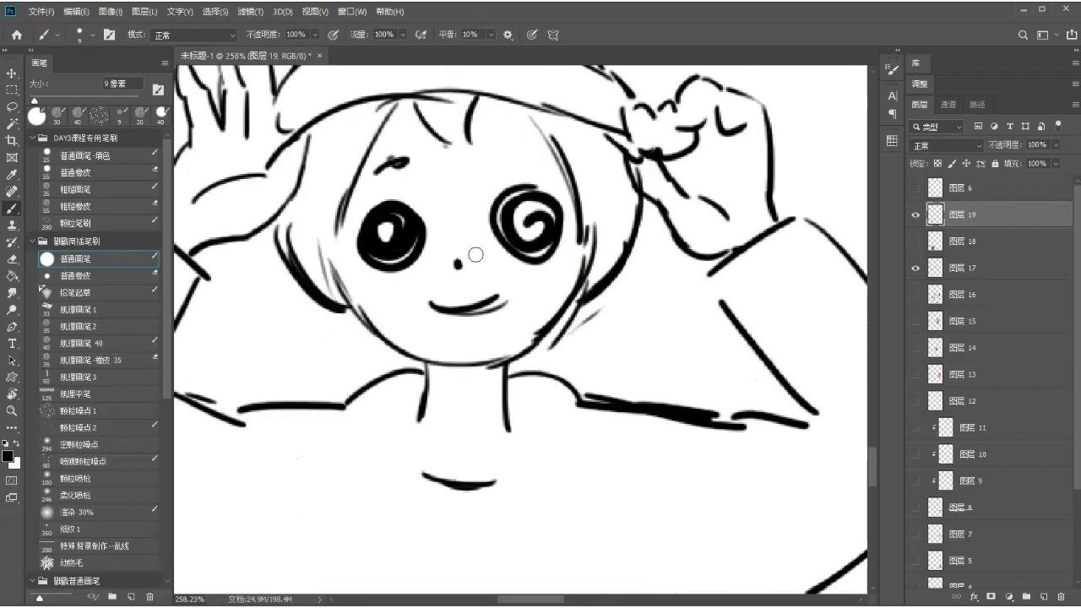
key(x)
key(bracketright)
key(bracketright)
key(bracketright)
key(bracketright)
key(bracketright)
key(bracketright)
mouse_move(506, 226)
mouse_down()
mouse_move(546, 194)
mouse_move(516, 227)
mouse_up()
mouse_move(418, 218)
mouse_down()
mouse_move(405, 193)
mouse_move(385, 242)
mouse_up()
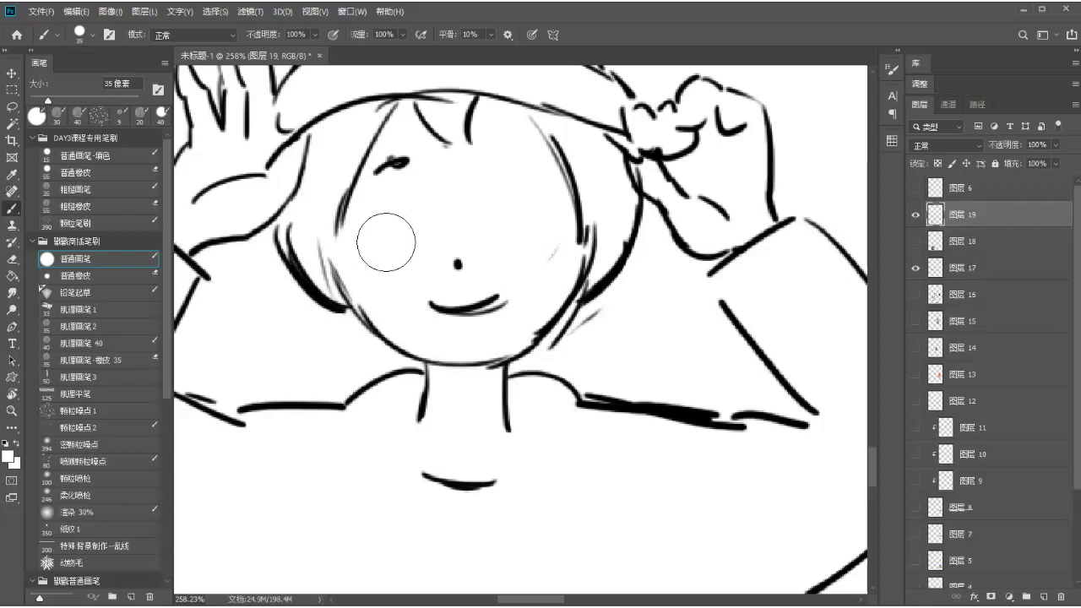
- Draw a solid black oval eye, a winking eye on the other side and the missing eyebrow with a 15-pixel brush
alt+click(619, 265)
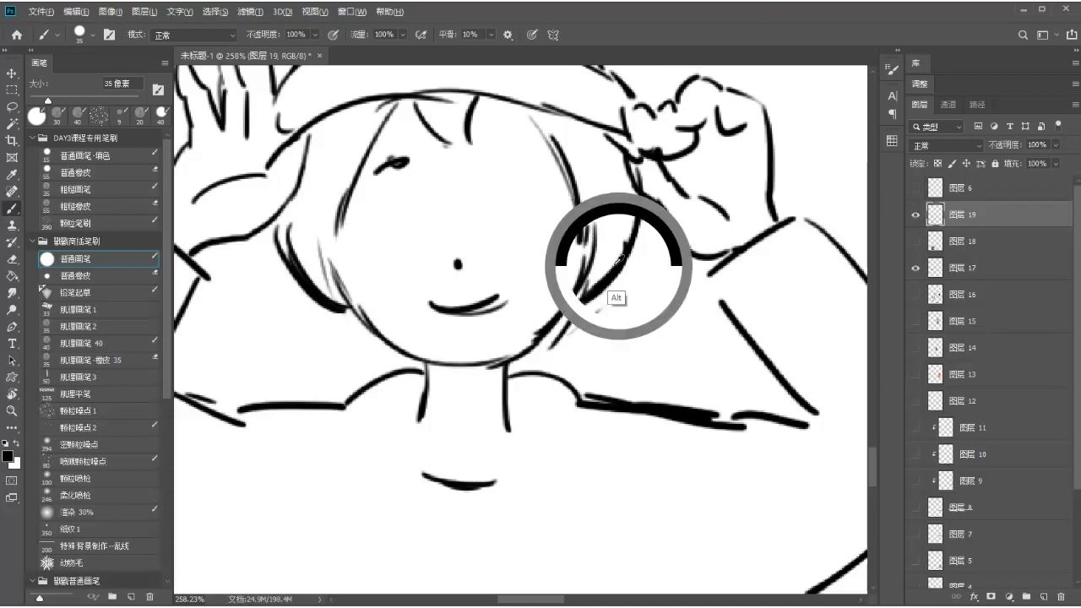
key(bracketleft)
key(bracketleft)
mouse_move(520, 204)
mouse_down()
mouse_move(527, 238)
mouse_move(541, 202)
mouse_move(517, 213)
mouse_move(521, 228)
mouse_move(521, 219)
mouse_up()
key(ctrl+z)
key(ctrl+z)
key(ctrl+z)
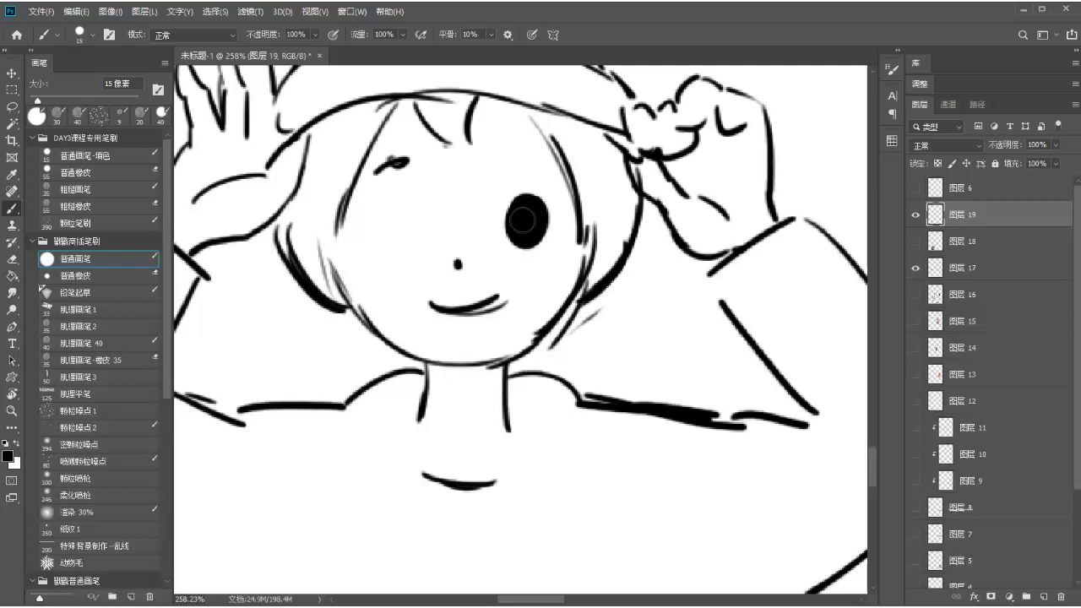
mouse_move(372, 222)
mouse_down()
mouse_move(407, 221)
mouse_move(381, 226)
mouse_move(405, 234)
mouse_move(400, 224)
mouse_move(372, 238)
mouse_move(390, 230)
mouse_up()
key(ctrl+z)
key(ctrl+z)
drag(489, 162, 517, 163)
- Paint out the old nose and smile in white, and draw a higher nose dot and an open mouth in black at 9 pixels
key(x)
drag(448, 304, 501, 296)
click(457, 264)
alt+click(532, 224)
click(457, 245)
key(bracketleft)
key(bracketleft)
drag(432, 265, 493, 269)
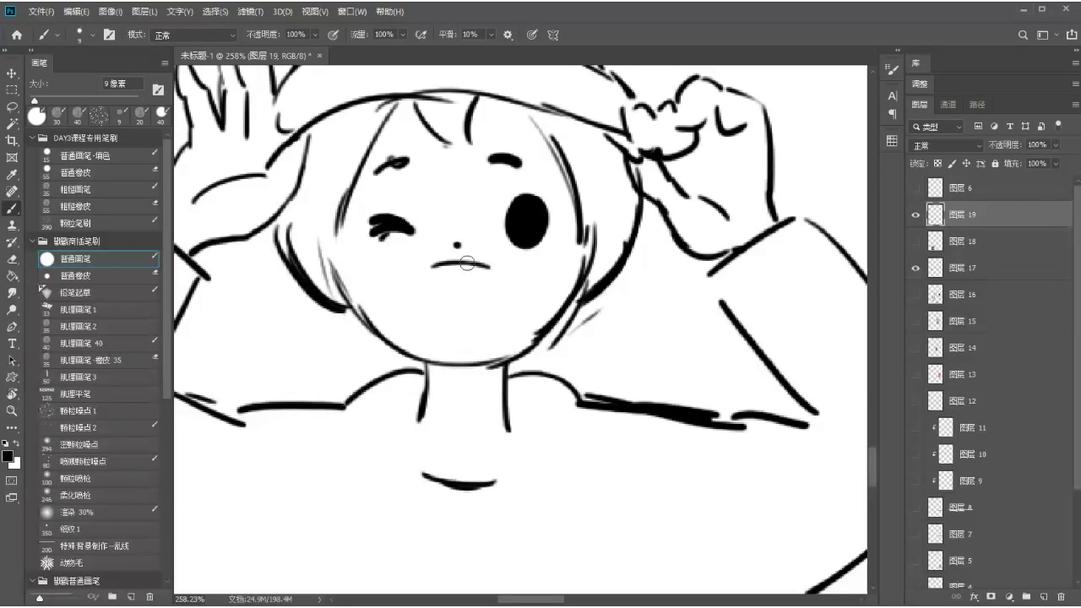
mouse_move(487, 305)
mouse_down()
mouse_move(489, 277)
mouse_move(478, 325)
mouse_up()
mouse_move(437, 271)
mouse_down()
mouse_move(460, 327)
mouse_move(481, 319)
mouse_up()
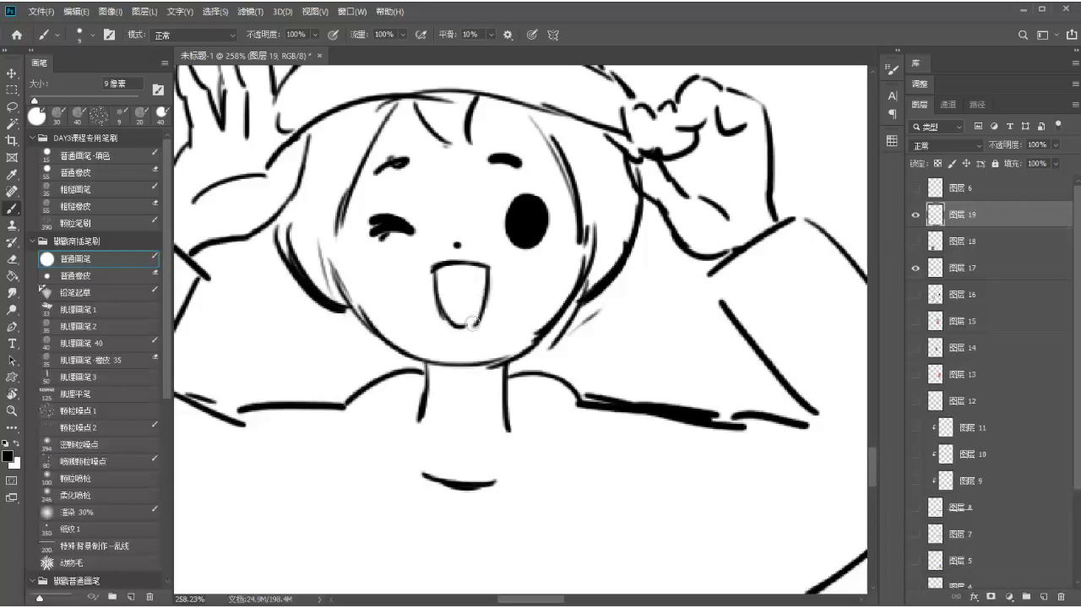
- Redraw the cheek and jaw outline on both sides and clean up the corner of the open mouth
alt+click(543, 299)
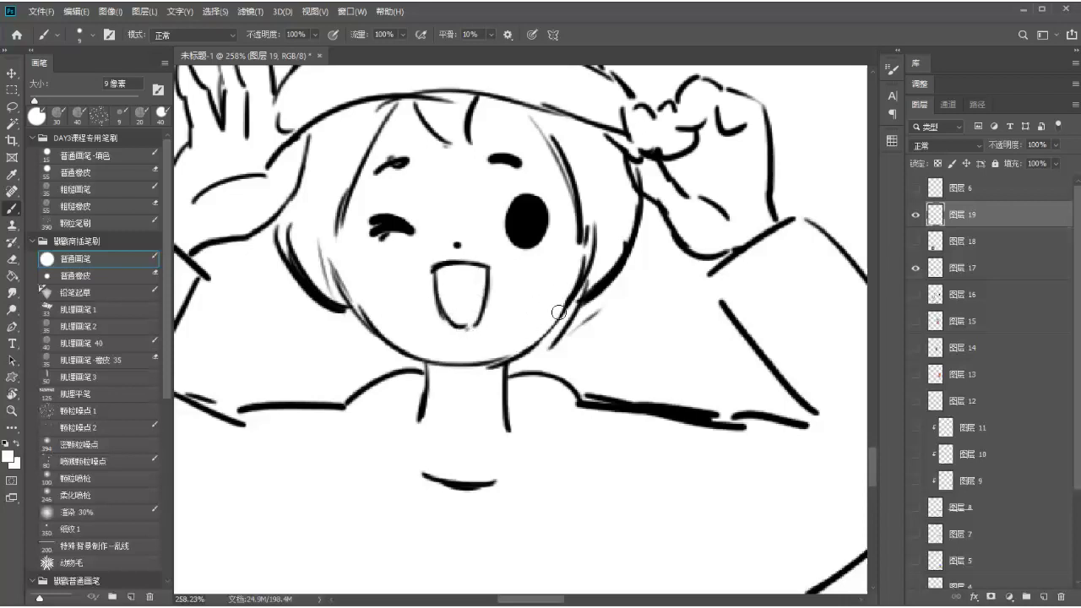
alt+click(524, 238)
drag(581, 275, 527, 341)
mouse_move(335, 250)
mouse_down()
mouse_move(344, 308)
mouse_move(406, 351)
mouse_up()
key(x)
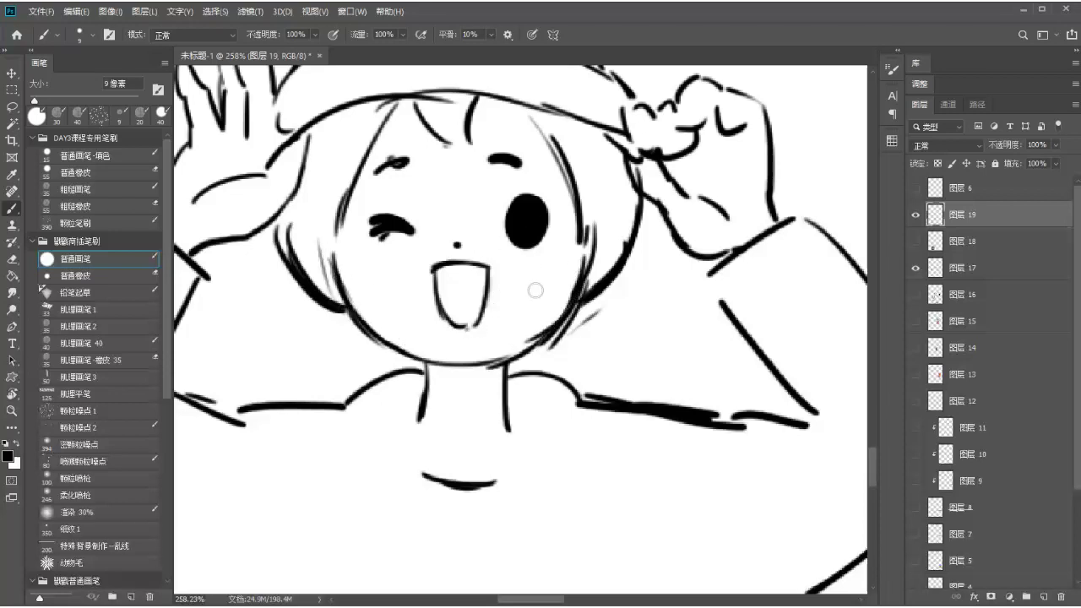
drag(553, 310, 515, 348)
mouse_move(492, 307)
mouse_down()
mouse_move(494, 338)
mouse_move(483, 321)
mouse_move(469, 329)
mouse_up()
key(x)
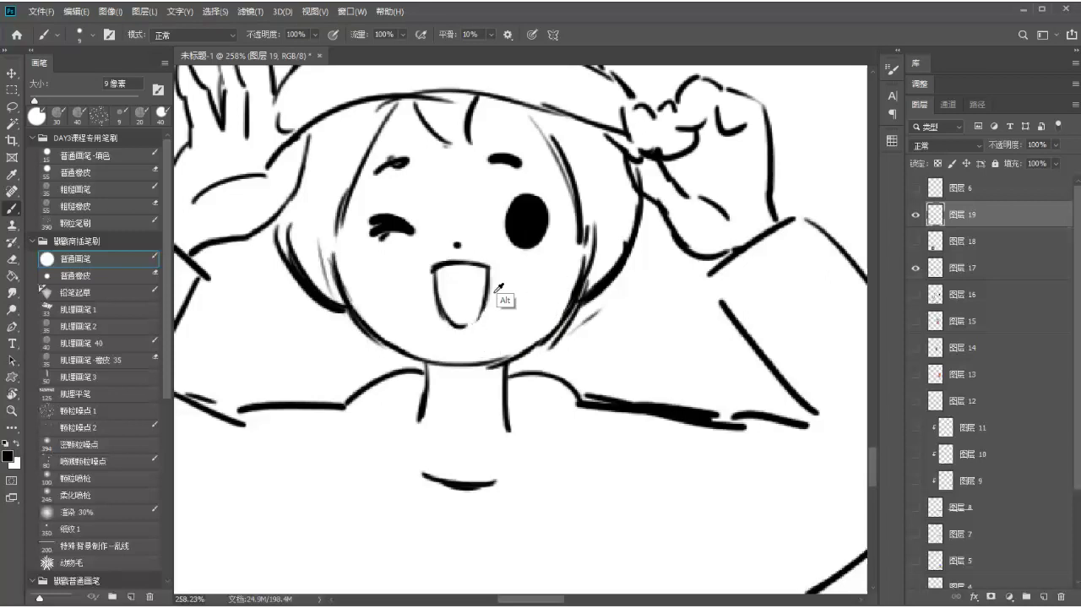
- Draw a small upright rounded rectangle beside the handwritten 提 and add a dark fringe strand under the beanie
scroll(501, 309, up, 3)
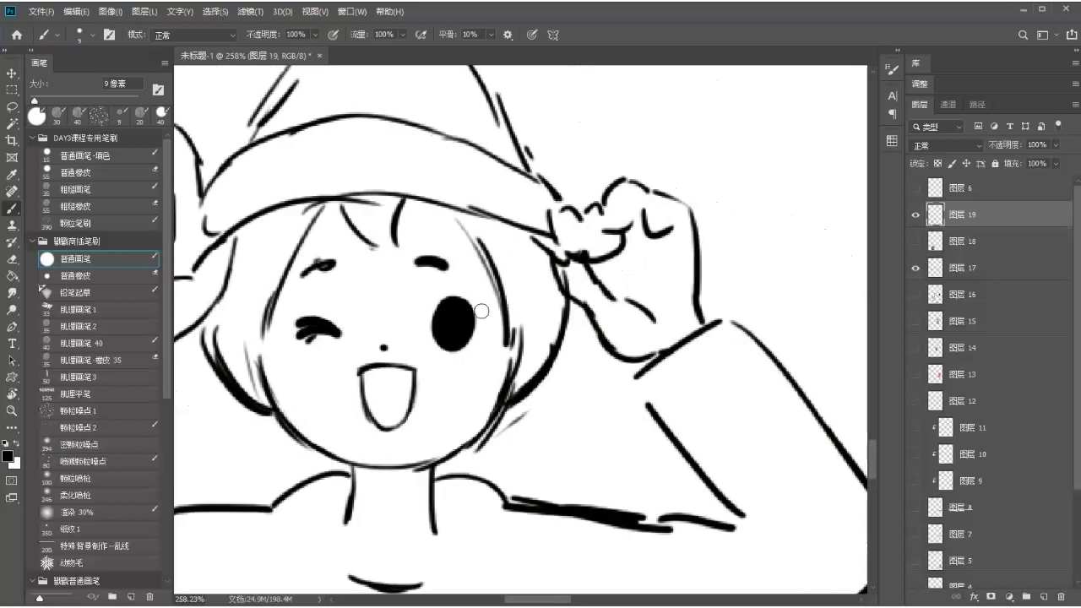
scroll(490, 300, up, 6)
scroll(503, 292, up, 2)
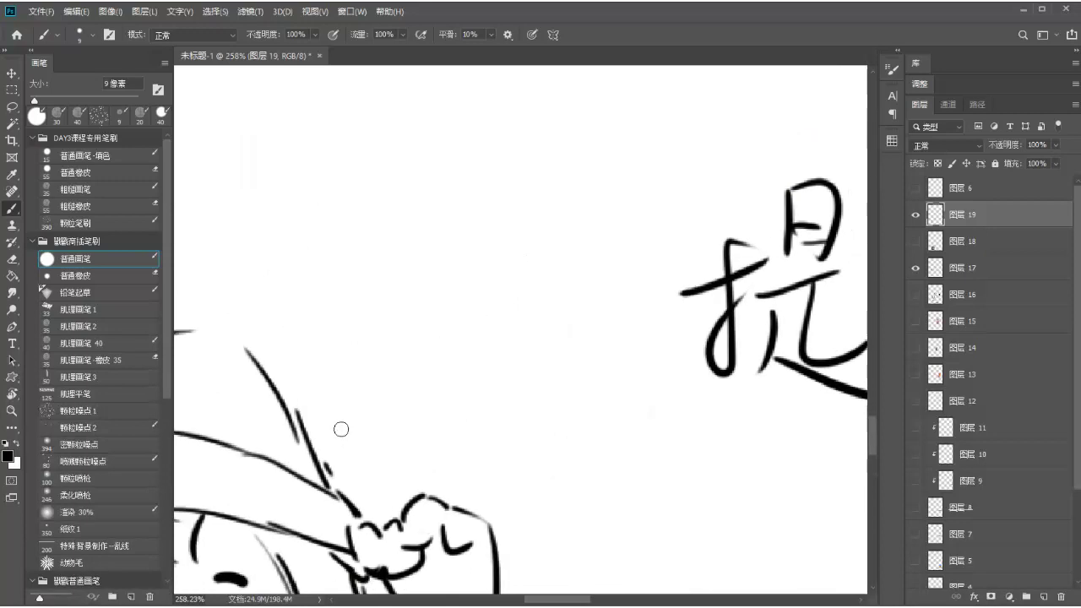
alt+click(351, 497)
alt+click(354, 538)
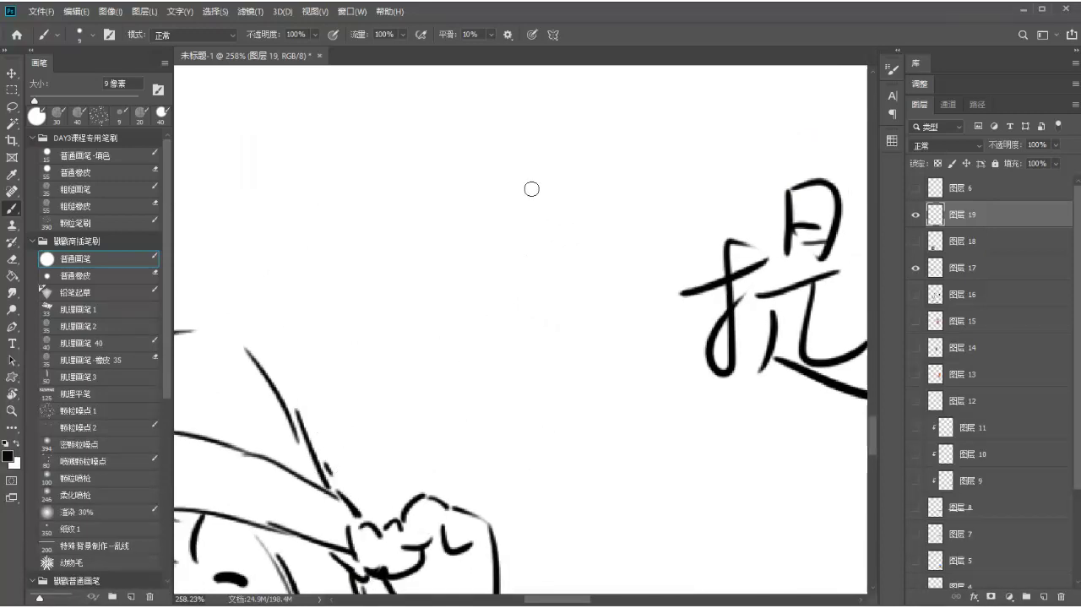
mouse_move(512, 162)
mouse_down()
mouse_move(493, 238)
mouse_move(557, 212)
mouse_move(553, 269)
mouse_up()
mouse_move(517, 157)
mouse_down()
mouse_move(497, 253)
mouse_move(555, 269)
mouse_up()
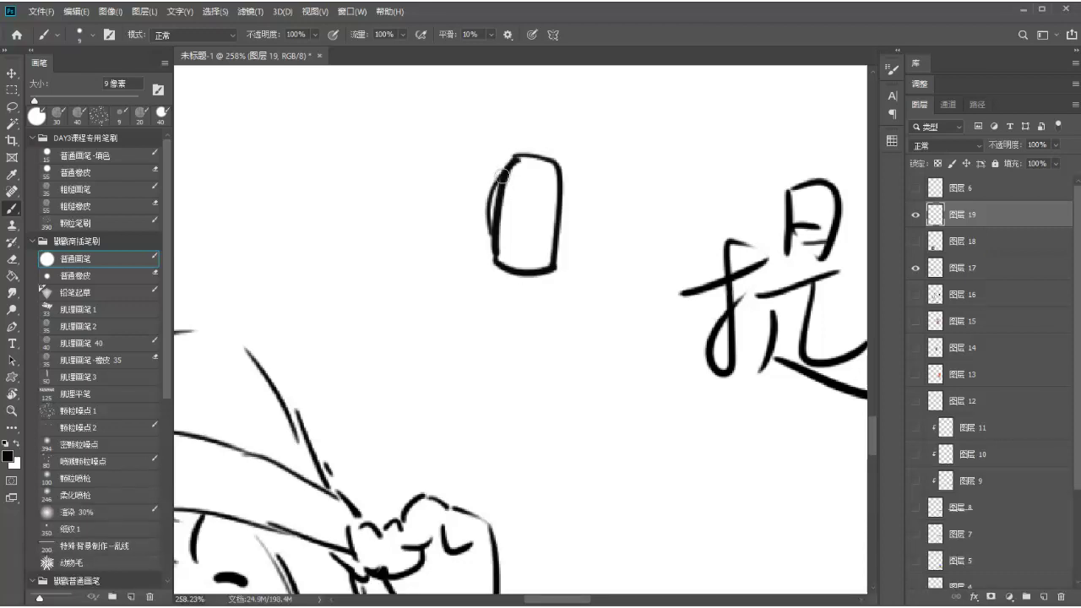
mouse_move(397, 345)
mouse_down()
mouse_move(624, 241)
mouse_move(561, 258)
mouse_move(456, 224)
mouse_move(452, 243)
mouse_up()
drag(448, 204, 440, 242)
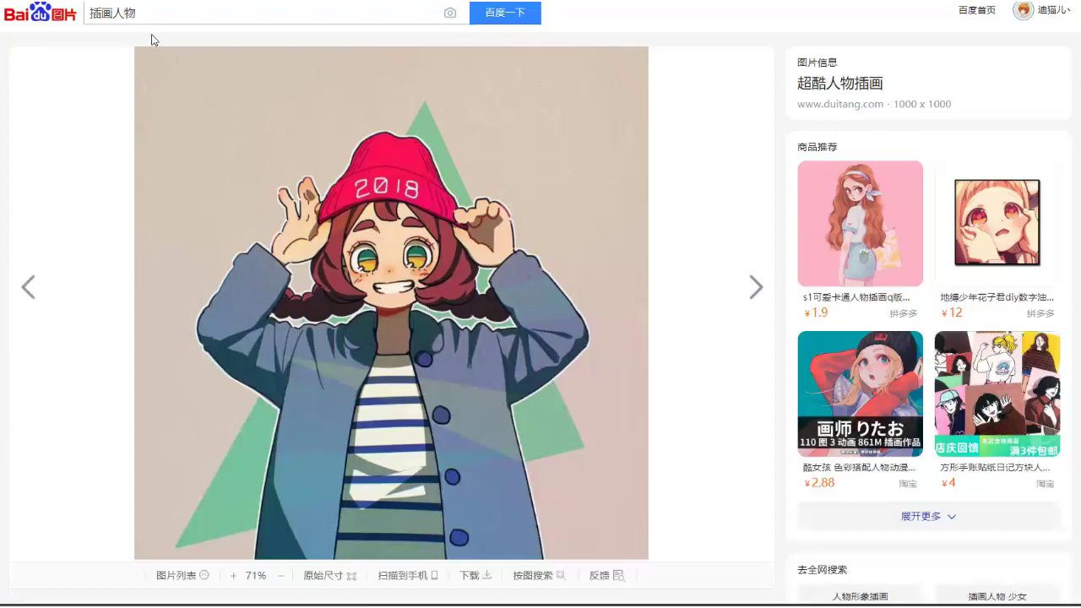
- Switch to Baidu Images in the browser, search for 插画发型 and open the sheet of eight line-drawn hairstyles
click(149, 14)
drag(136, 13, 112, 14)
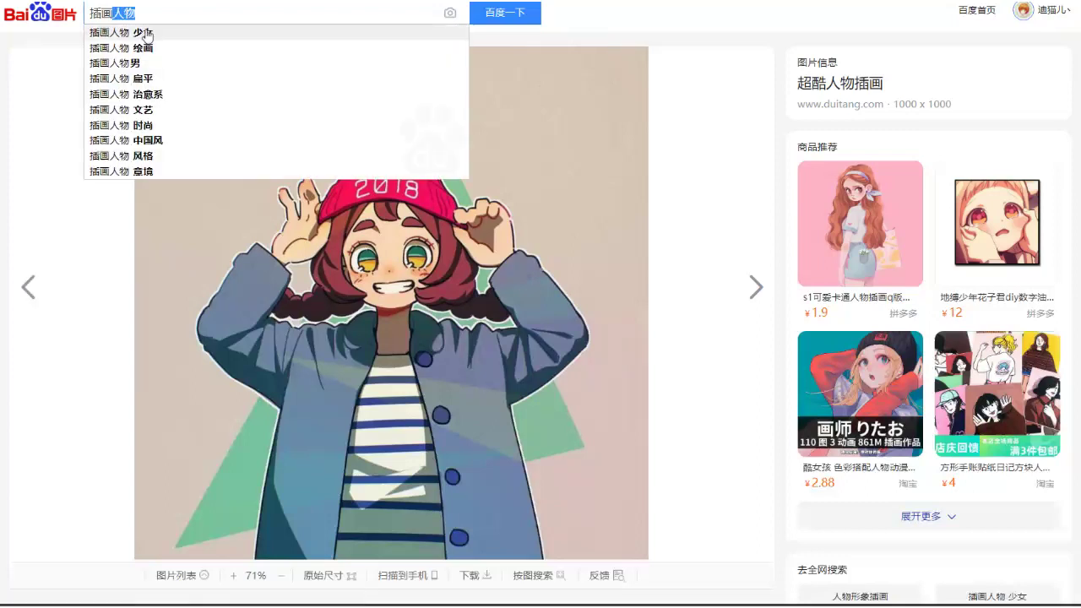
key(BackSpace)
text(发型)
key(Return)
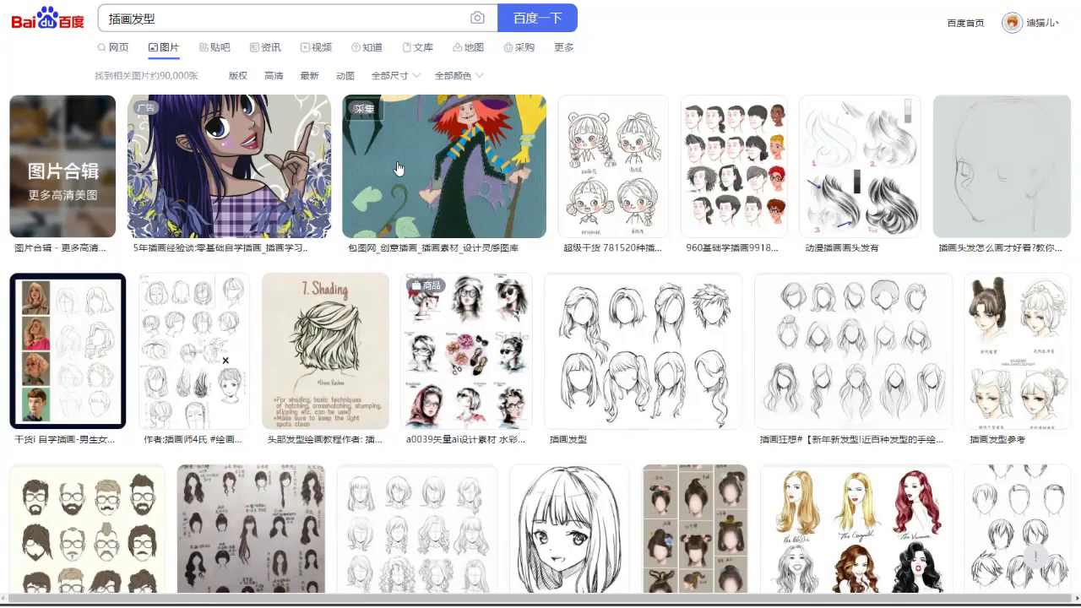
click(610, 319)
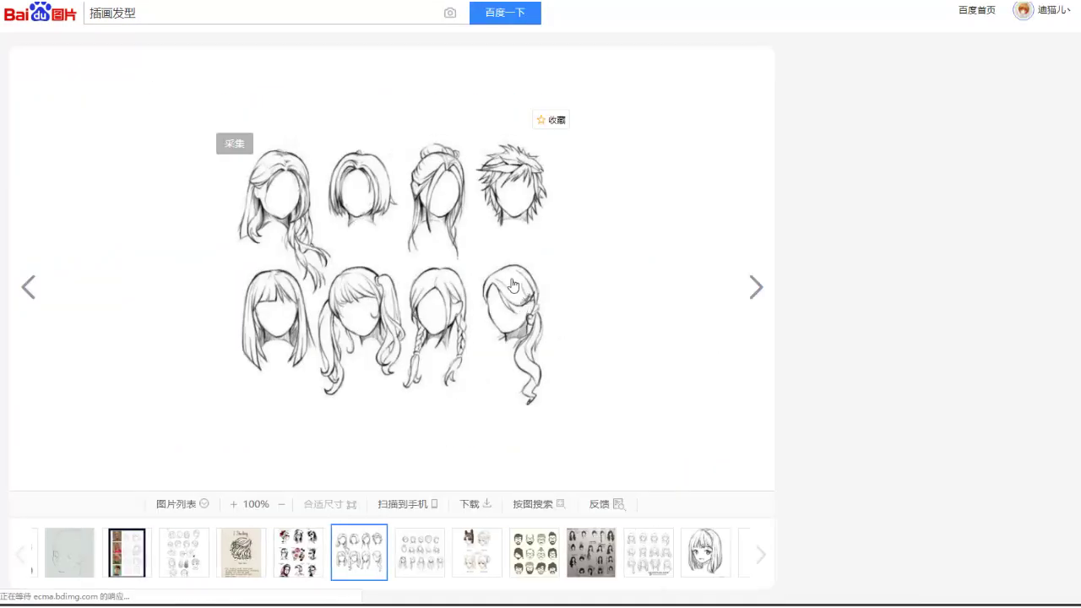
- Browse the illustrated posters on Huaban and open the one of the woman in a black hat and pink coat with shopping bags
key(Escape)
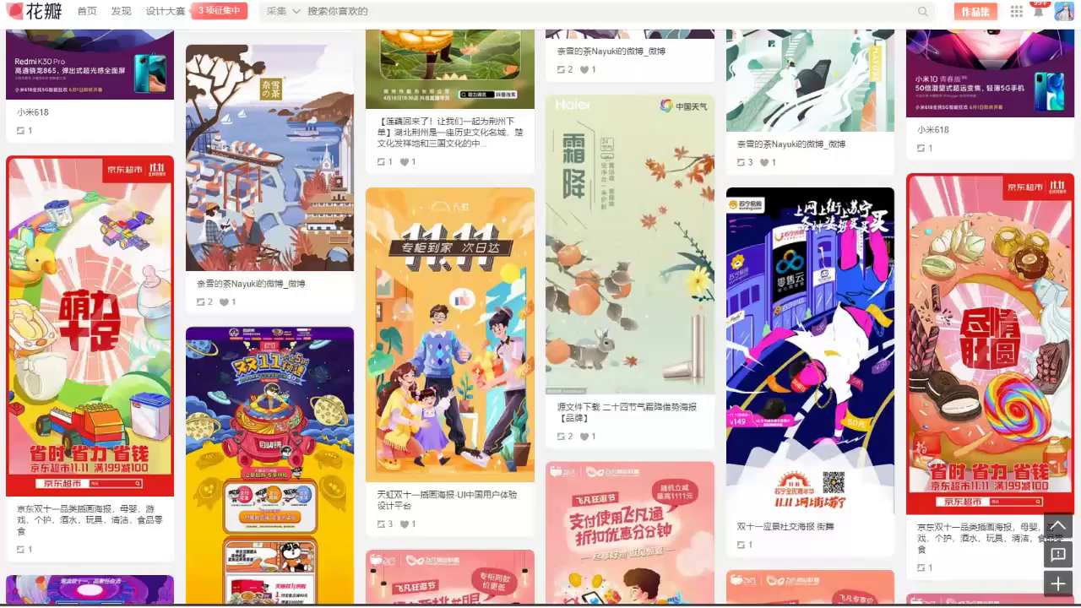
scroll(462, 317, down, 5)
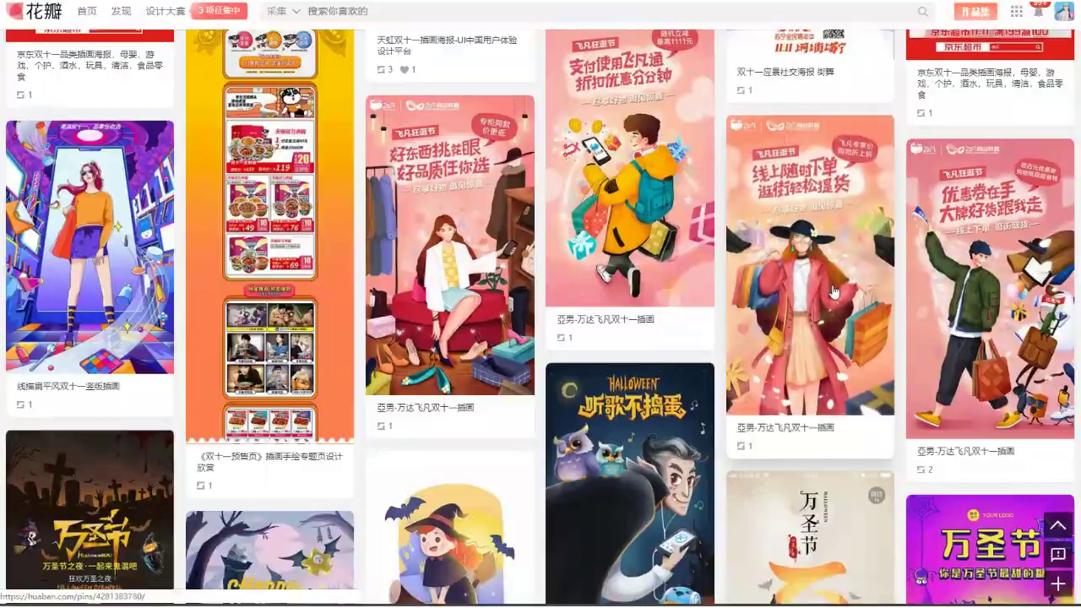
click(831, 287)
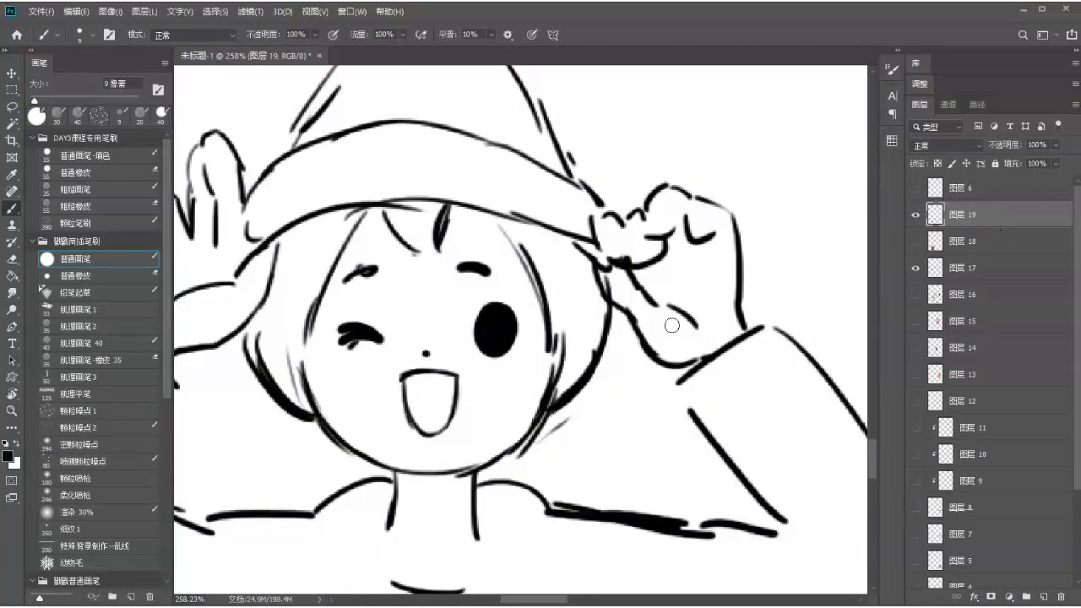
- Return to Photoshop, erase the short side hair, start a long strand below the beanie and paint out the fringe in white
scroll(535, 338, up, 2)
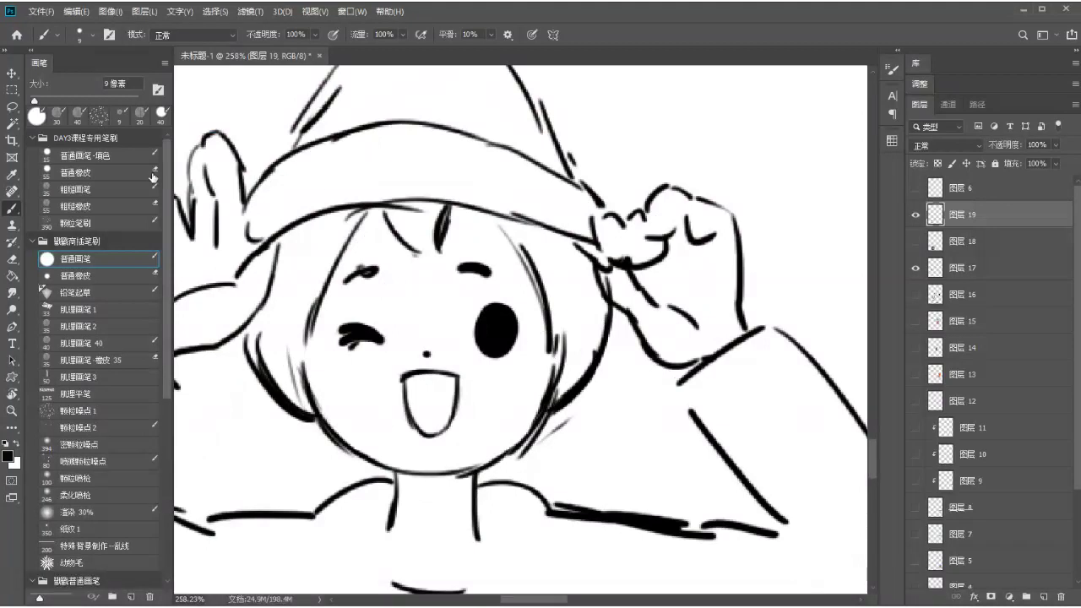
key(e)
mouse_move(273, 345)
mouse_down()
mouse_move(306, 447)
mouse_move(296, 442)
mouse_move(282, 322)
mouse_up()
mouse_move(563, 350)
mouse_down()
mouse_move(557, 442)
mouse_move(557, 380)
mouse_up()
key(b)
drag(615, 314, 594, 428)
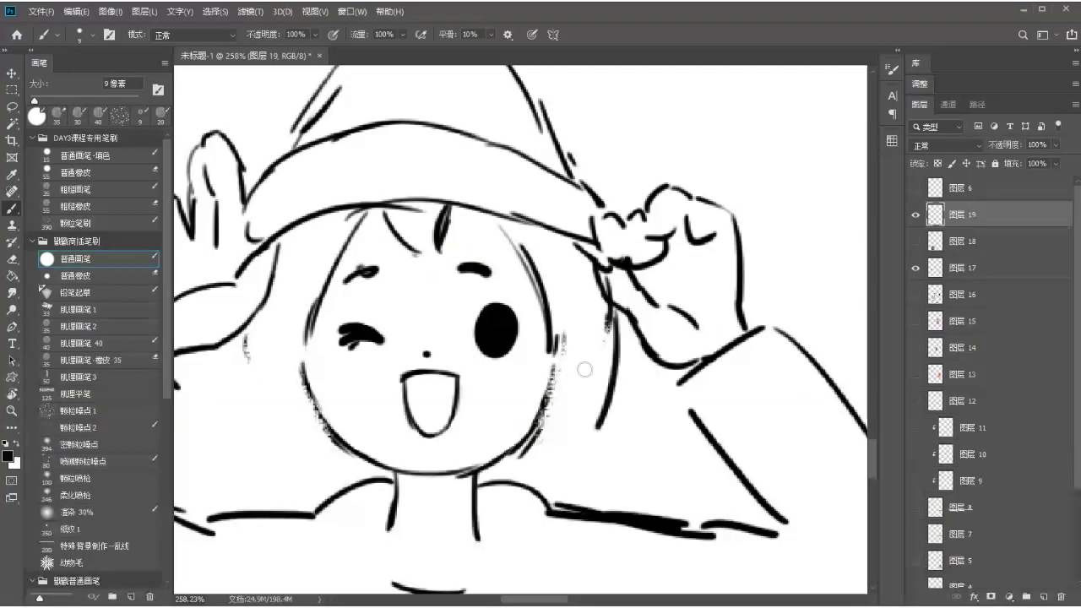
key(x)
mouse_move(439, 253)
mouse_down()
mouse_move(434, 215)
mouse_move(461, 217)
mouse_move(430, 215)
mouse_move(541, 296)
mouse_up()
- Draw long straight hair lines falling from under the beanie on both sides of the face down to the shoulders
alt+click(532, 267)
drag(386, 199, 338, 281)
drag(359, 233, 314, 348)
drag(326, 310, 299, 406)
mouse_move(322, 333)
mouse_down()
mouse_move(306, 412)
mouse_move(314, 459)
mouse_up()
drag(242, 338, 223, 426)
drag(232, 371, 235, 479)
mouse_move(609, 328)
mouse_down()
mouse_move(597, 425)
mouse_move(642, 475)
mouse_move(641, 498)
mouse_move(616, 439)
mouse_move(606, 313)
mouse_move(603, 381)
mouse_up()
alt+click(595, 371)
mouse_move(245, 446)
mouse_down()
mouse_move(244, 352)
mouse_move(234, 458)
mouse_move(234, 346)
mouse_up()
alt+click(505, 322)
mouse_move(601, 316)
mouse_down()
mouse_move(628, 434)
mouse_move(672, 521)
mouse_up()
drag(239, 339, 223, 445)
- Continue the long hair with curved strands below both elbows and extra strands above the shoulders
scroll(616, 243, down, 10)
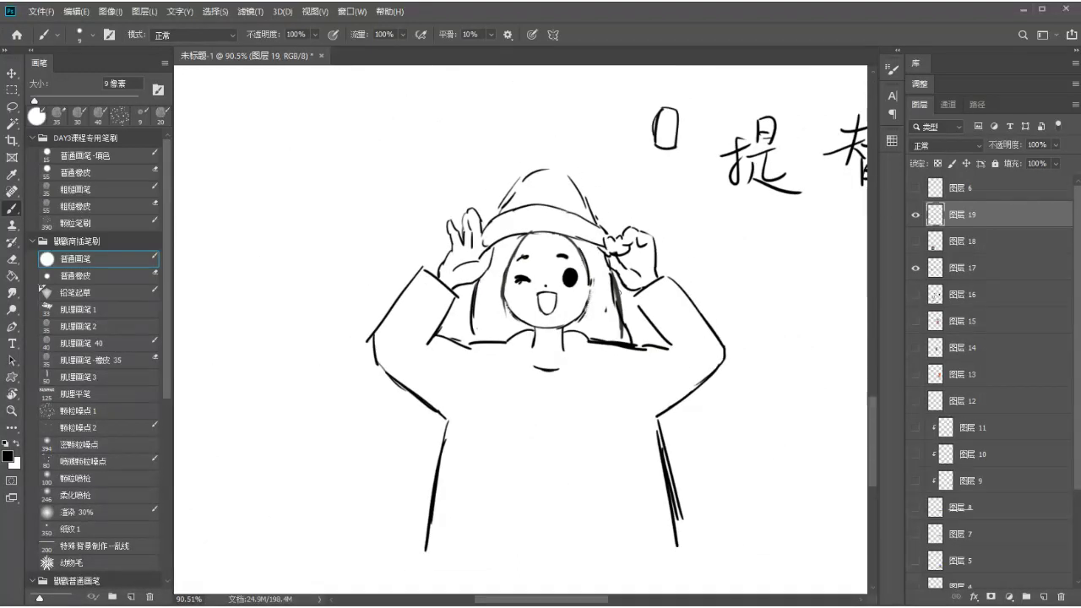
drag(685, 394, 719, 490)
drag(709, 407, 730, 517)
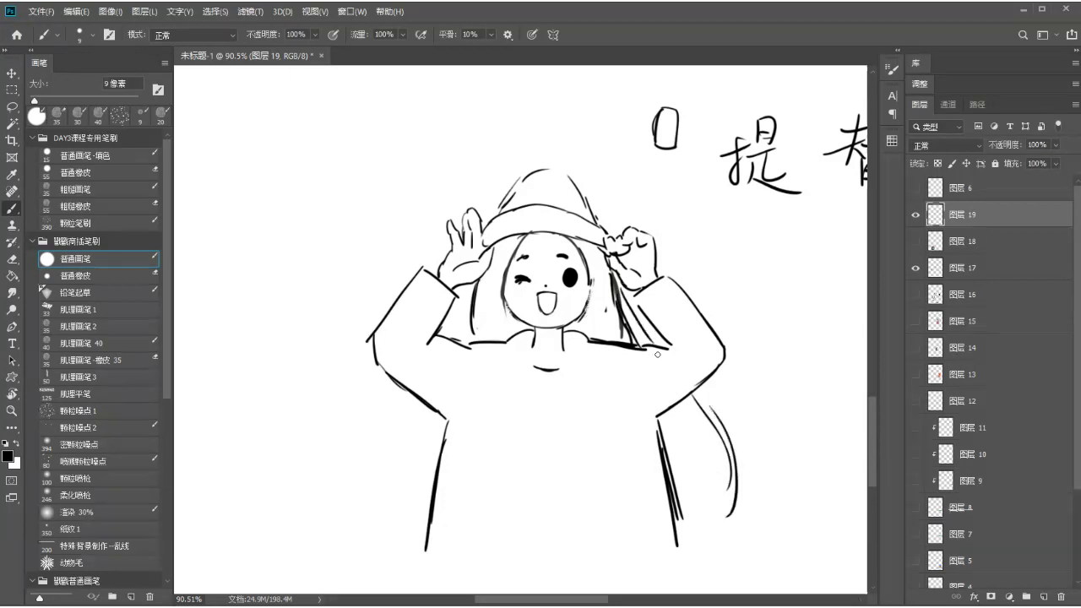
drag(720, 418, 702, 523)
drag(478, 277, 459, 338)
mouse_move(420, 400)
mouse_down()
mouse_move(388, 494)
mouse_move(415, 517)
mouse_up()
drag(425, 399, 402, 508)
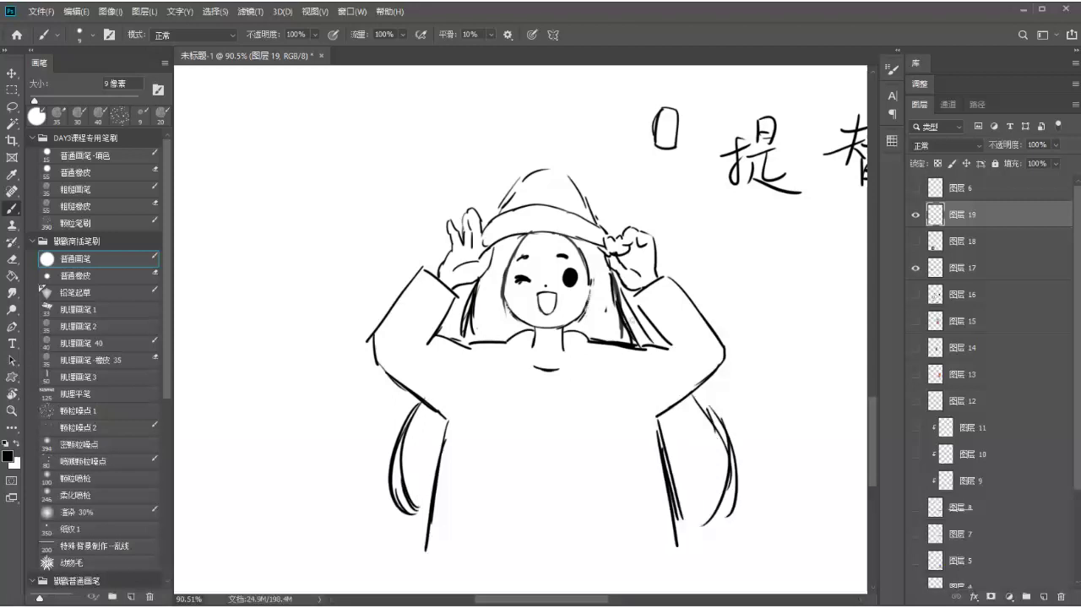
- Thicken the hair strands framing both sides of the face and add small blush marks on the cheeks
drag(559, 231, 596, 292)
drag(576, 252, 595, 306)
drag(513, 250, 505, 309)
drag(590, 281, 598, 338)
drag(586, 285, 592, 330)
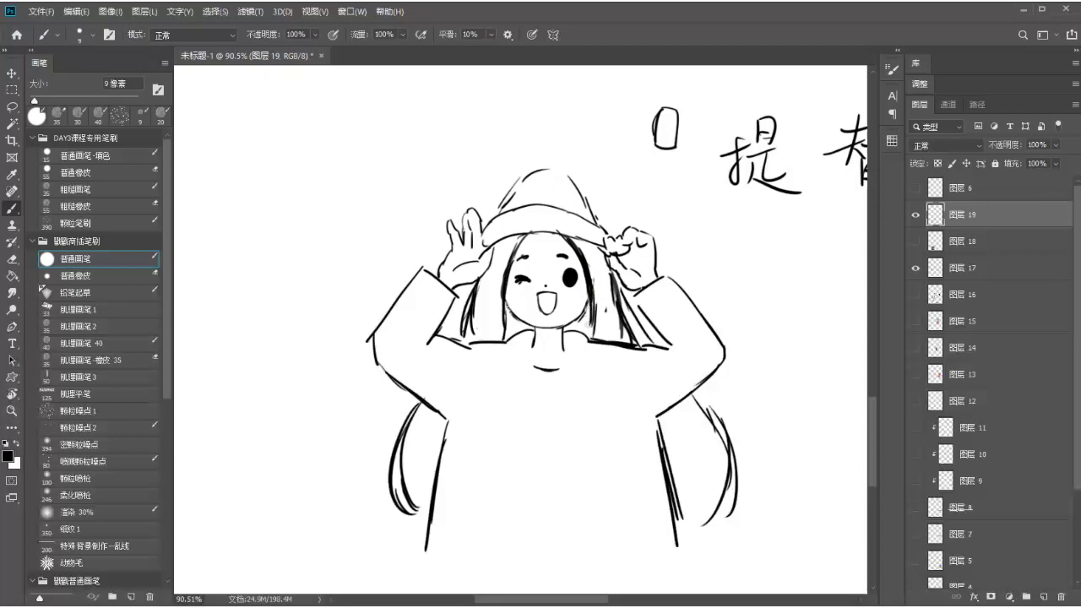
drag(517, 255, 507, 324)
drag(511, 282, 502, 325)
drag(579, 288, 572, 295)
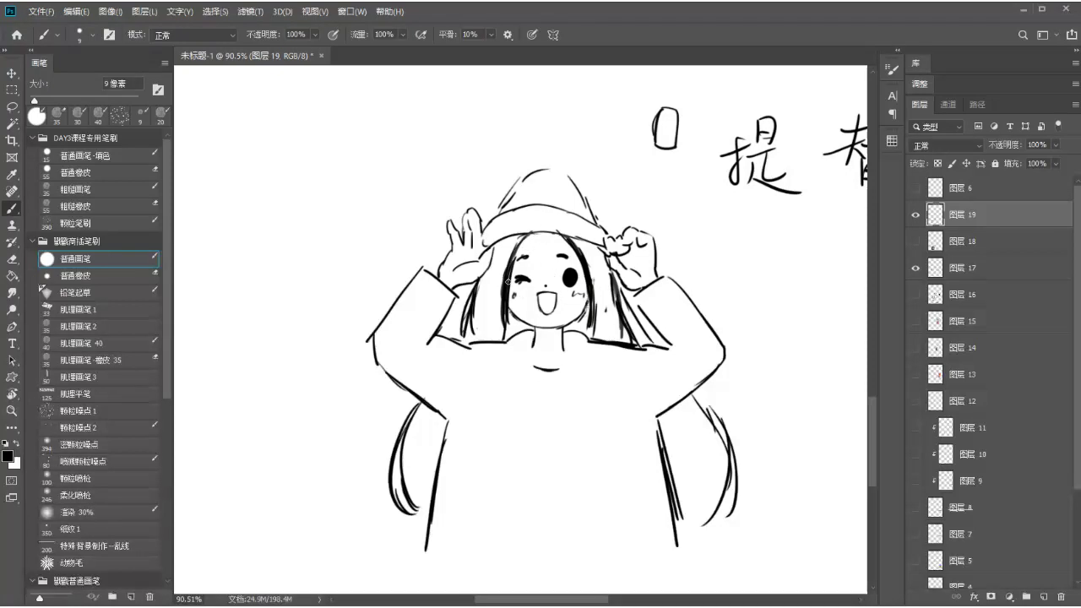
- Touch up the winking eye and the marks around it, sampling white and black from the drawing
alt+click(524, 270)
alt+click(516, 287)
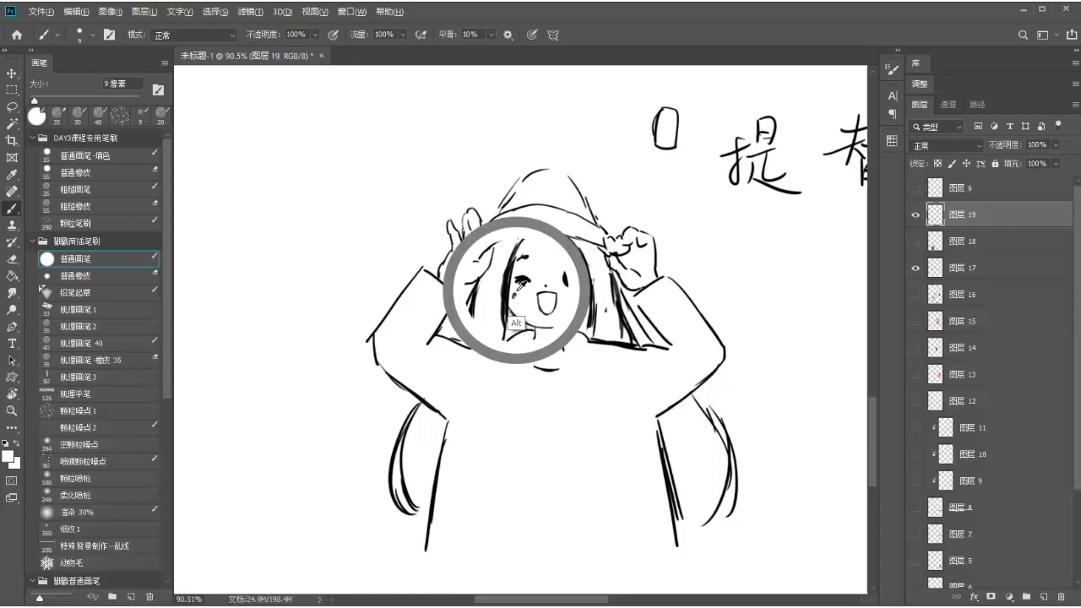
alt+click(521, 317)
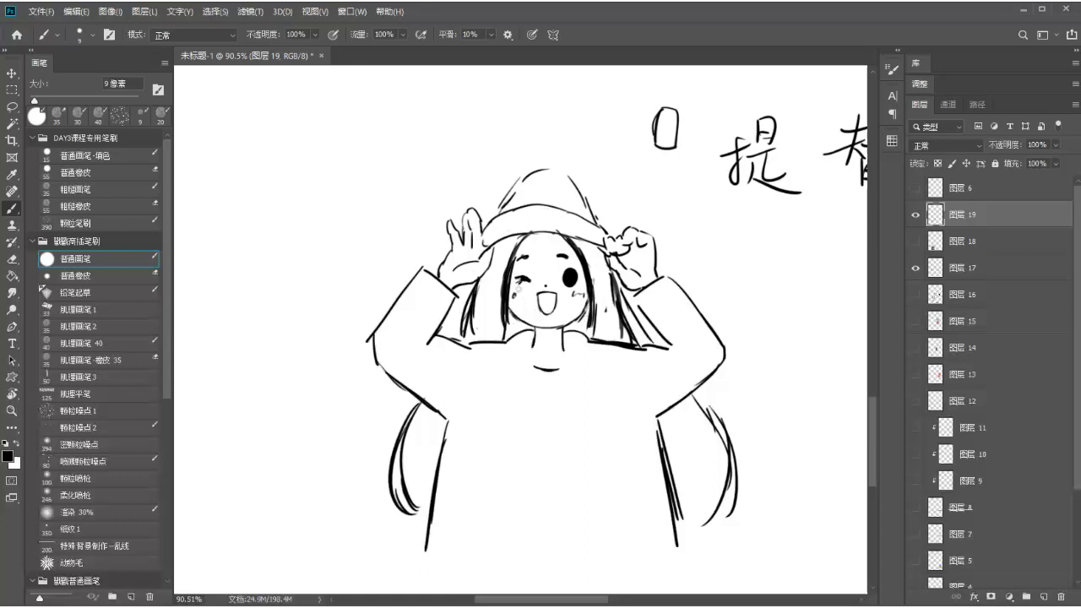
alt+click(522, 299)
alt+click(573, 275)
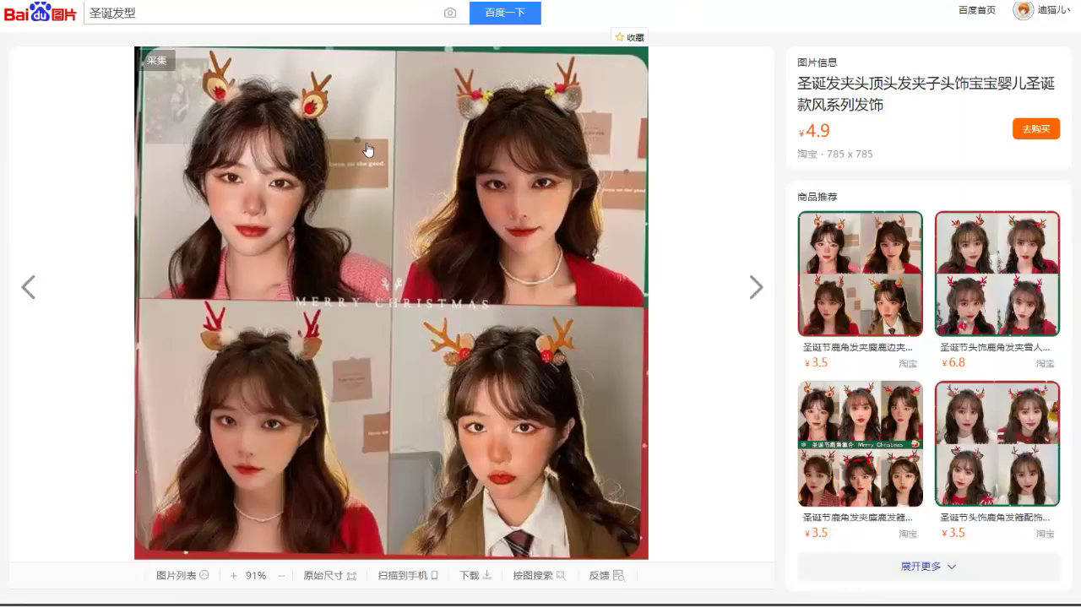
- In the browser, search Baidu images for 圣诞帽 and open the green-background picture of assorted Christmas hats
drag(171, 14, 102, 28)
click(118, 14)
key(Delete)
key(Delete)
text(mao)
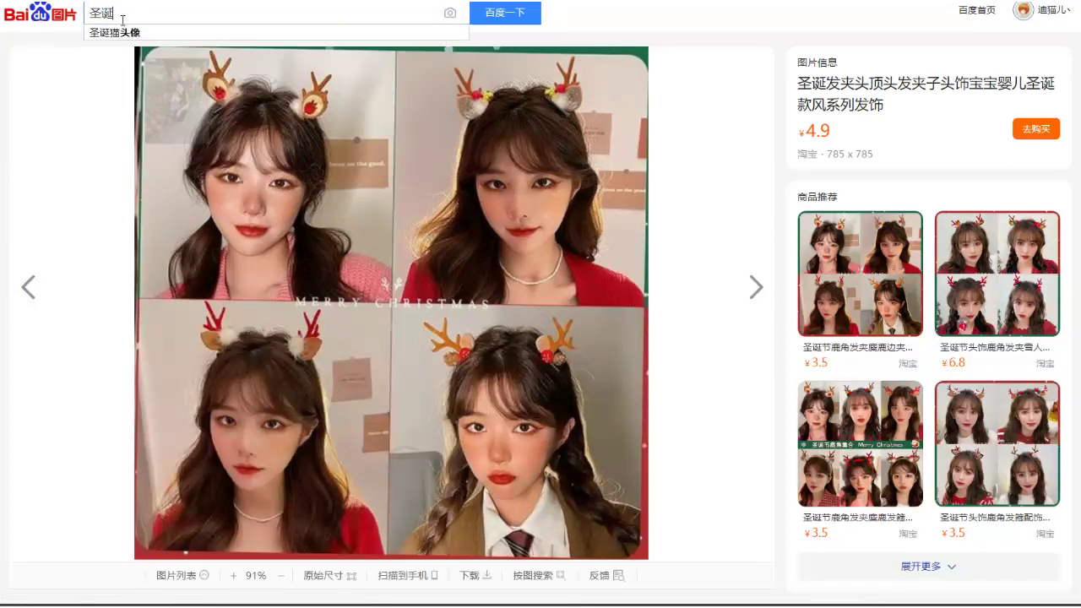
text(3)
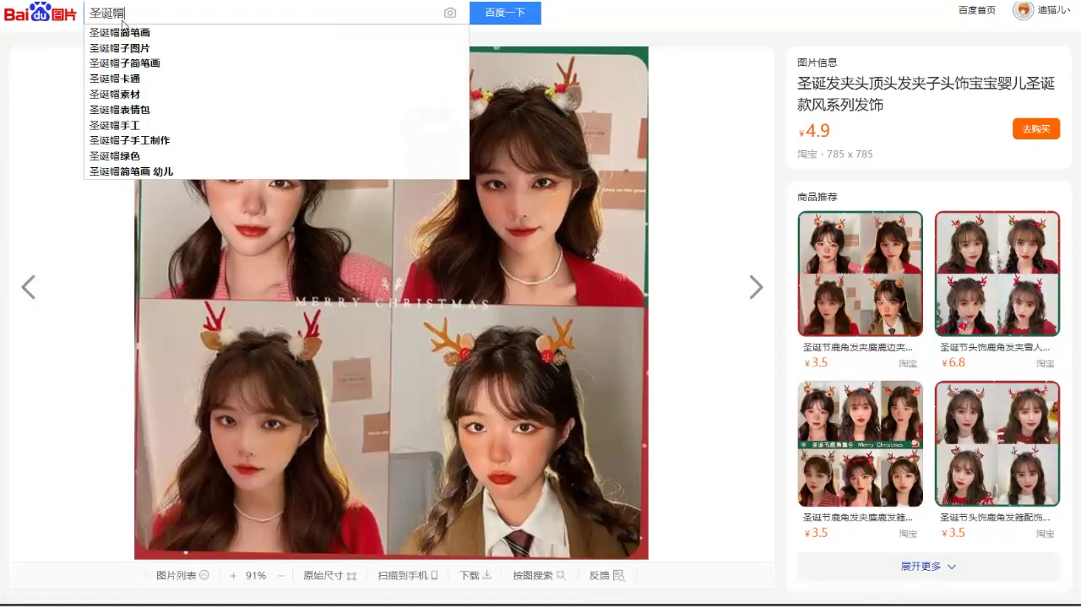
key(Return)
scroll(477, 306, down, 2)
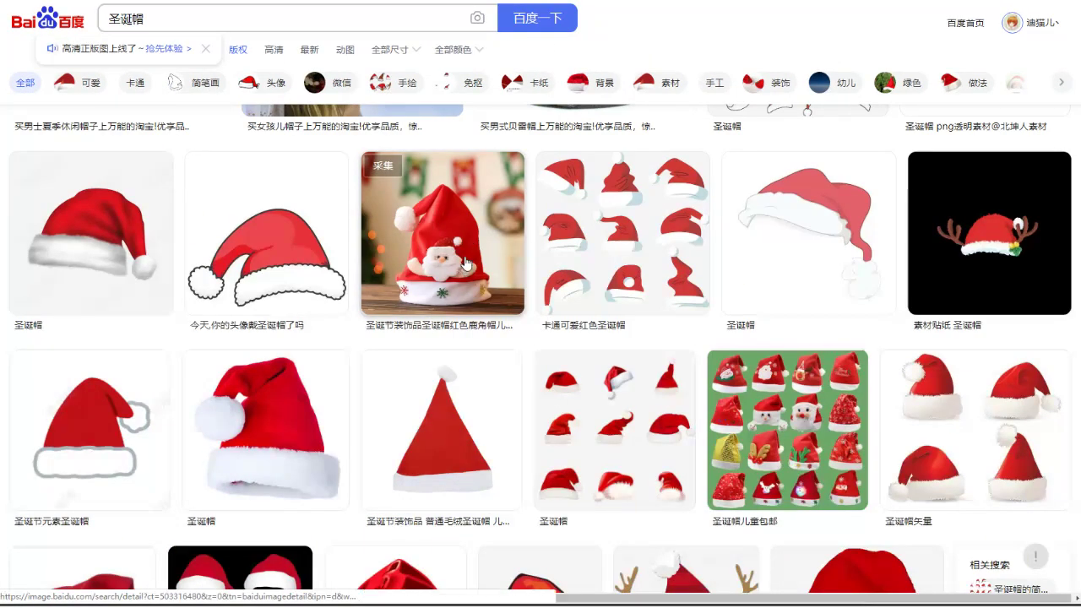
click(775, 440)
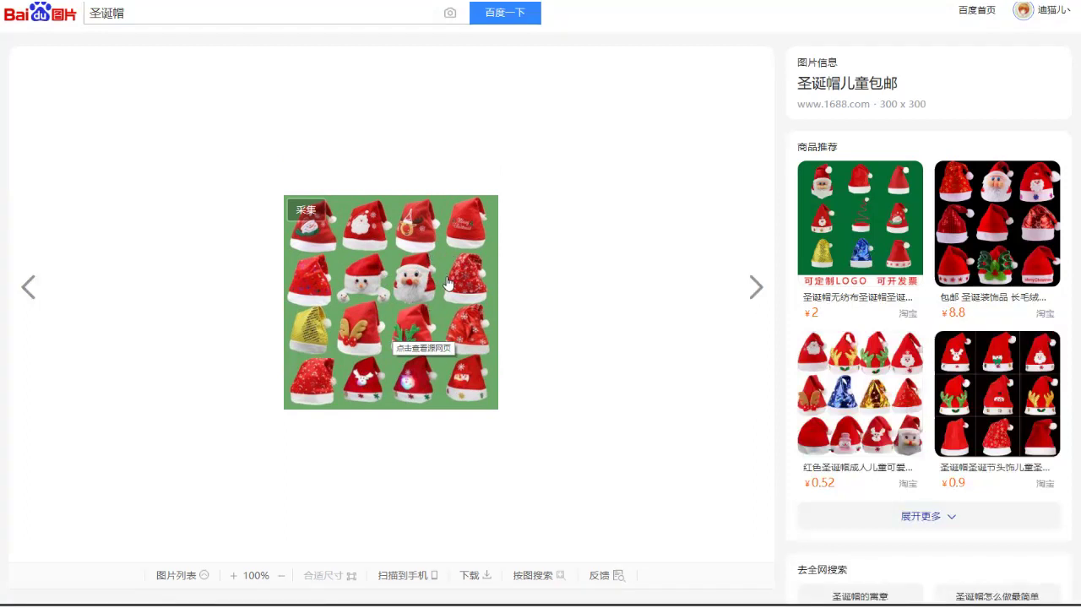
- Return to Photoshop, draw a rounder crown on the hat and paint out its old pointed lines in white
key(alt+Tab)
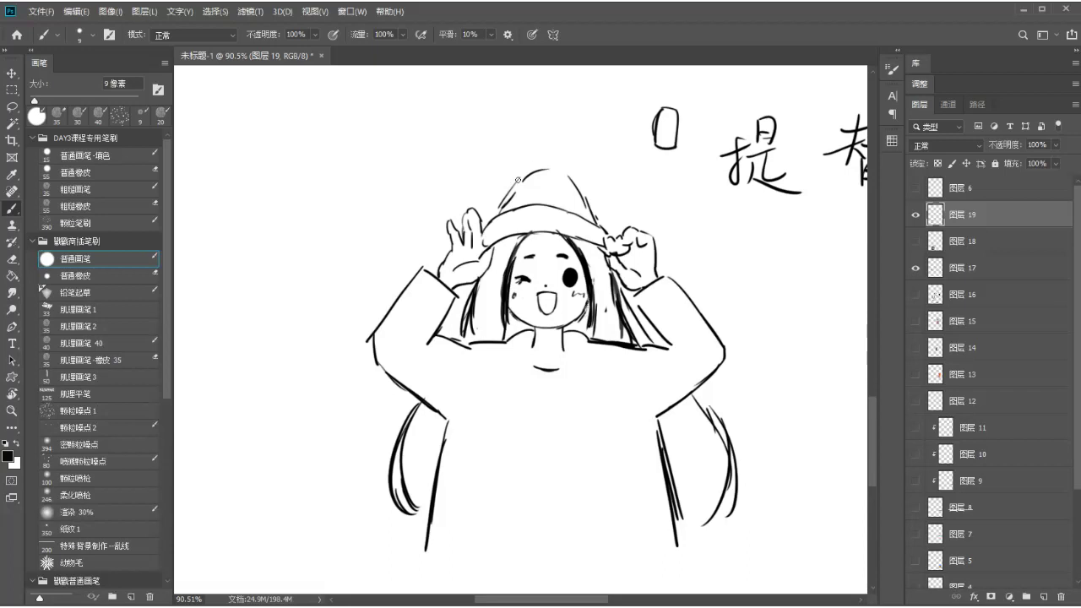
drag(521, 169, 583, 174)
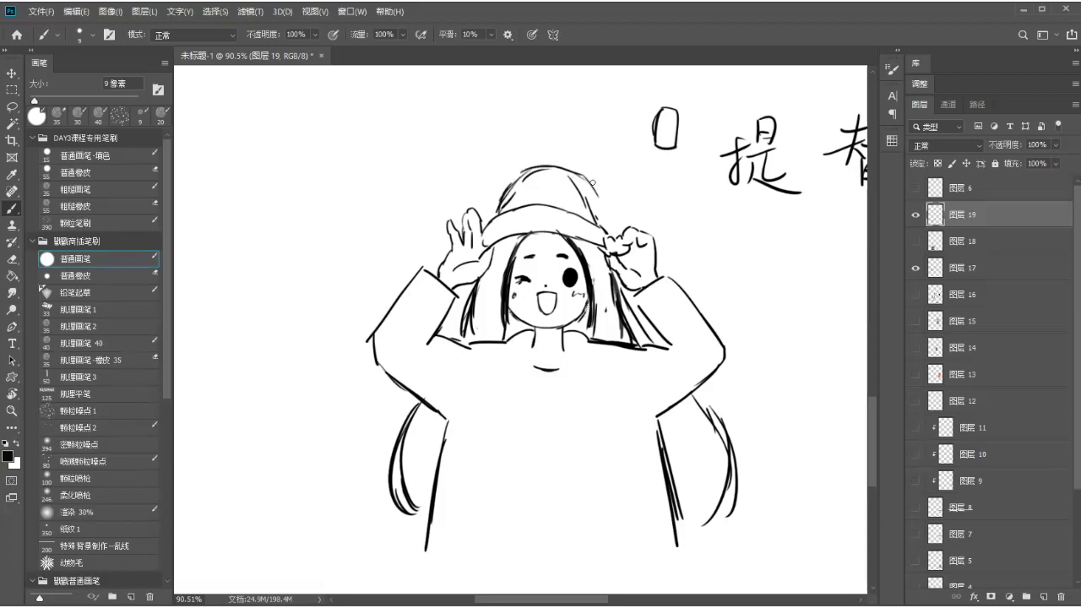
key(x)
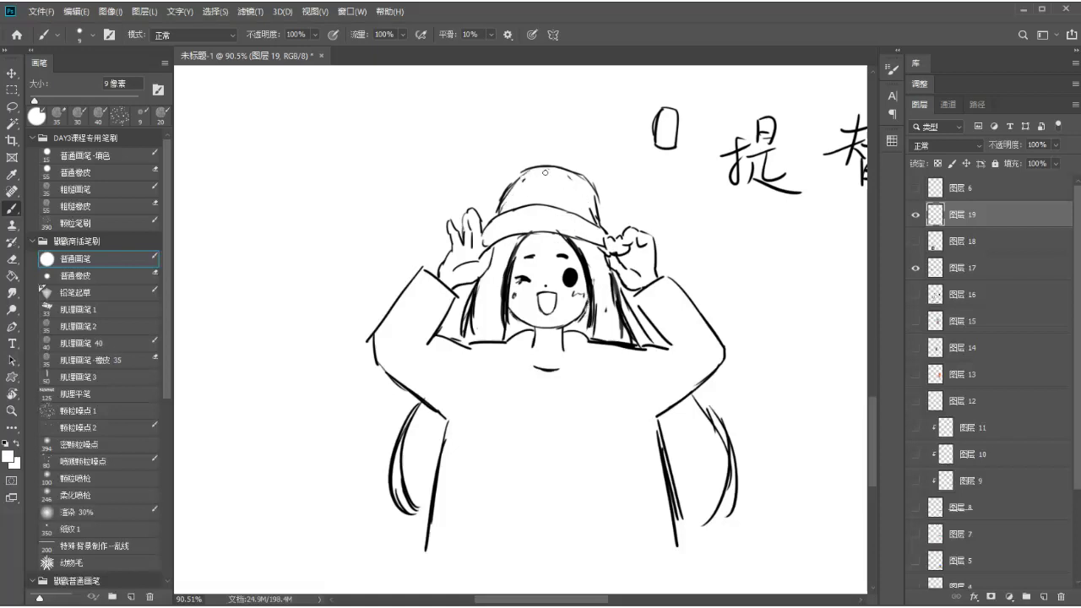
- Switch to the browser, open the red hat photo with the Santa face and screen-capture the hat area
key(alt+Tab)
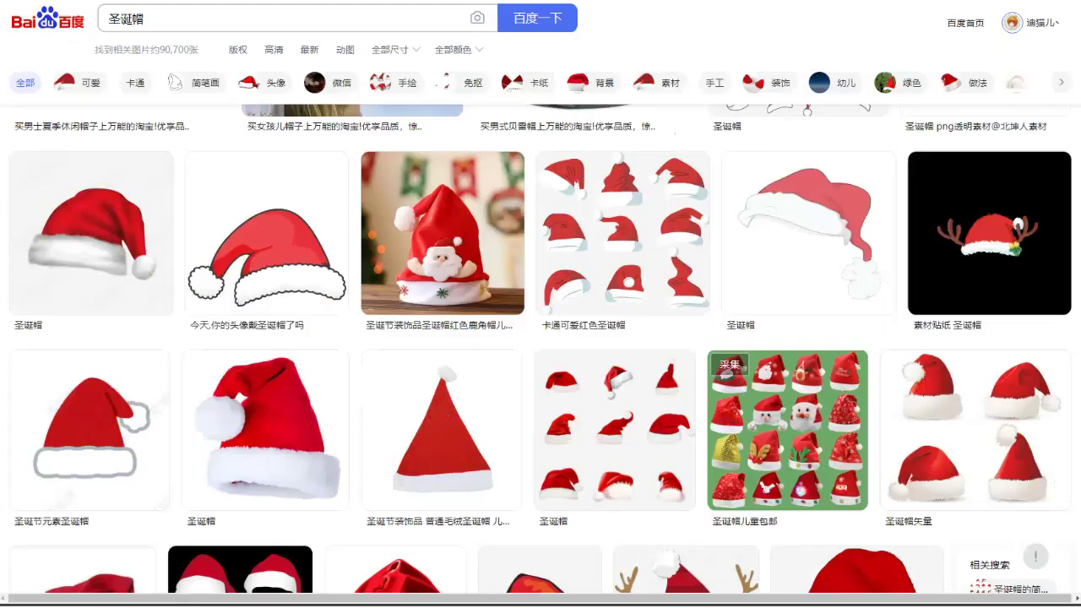
click(450, 242)
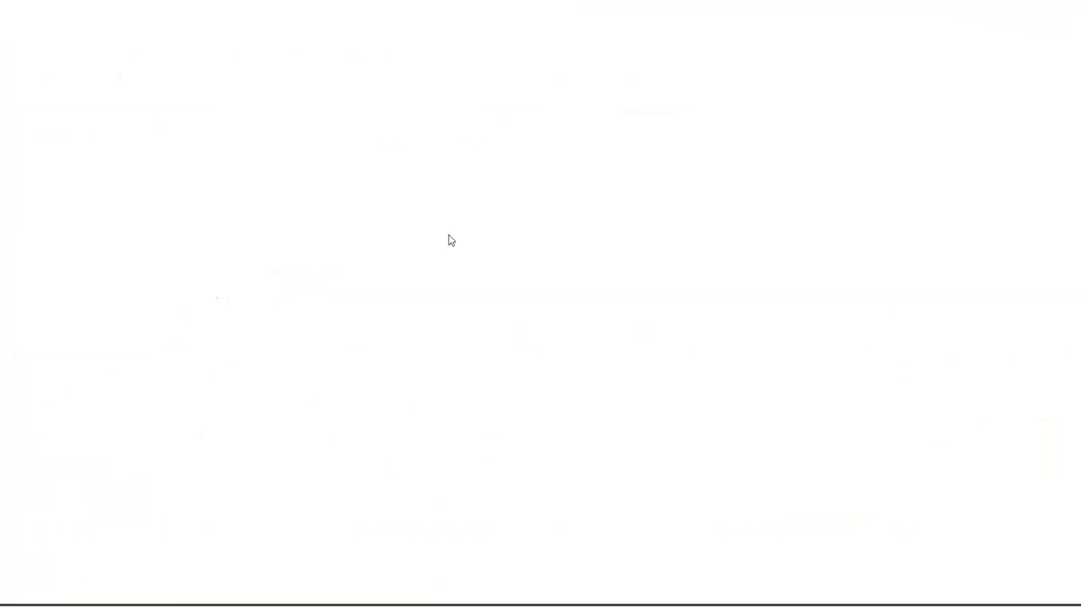
key(F1)
drag(530, 433, 534, 443)
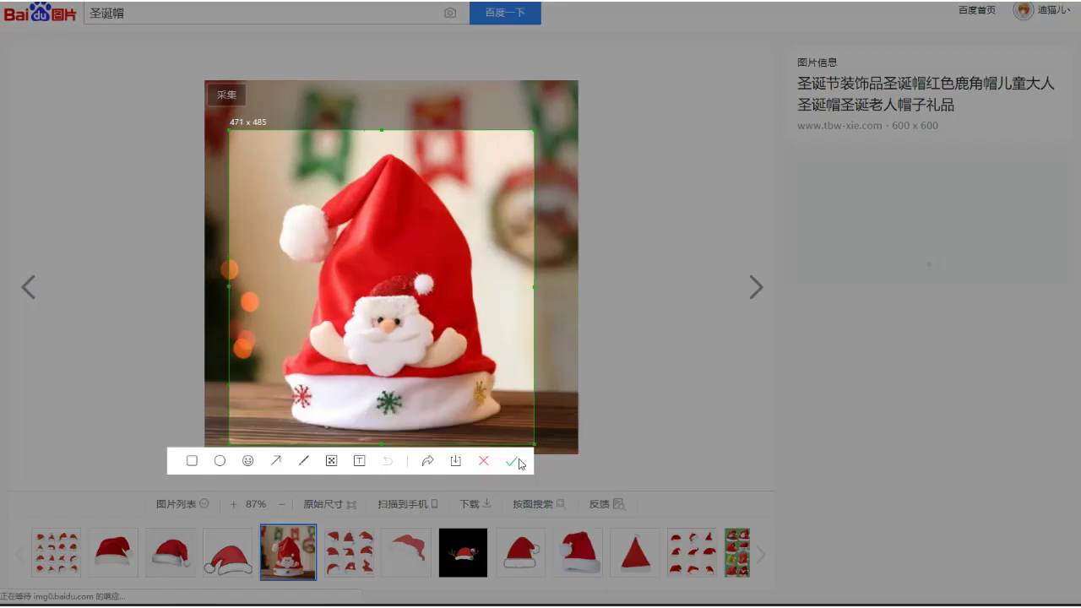
click(514, 463)
- Paste the hat capture into the Photoshop drawing, scale it down to 44.45% and place it above and left of the character
key(alt+Tab)
key(ctrl+v)
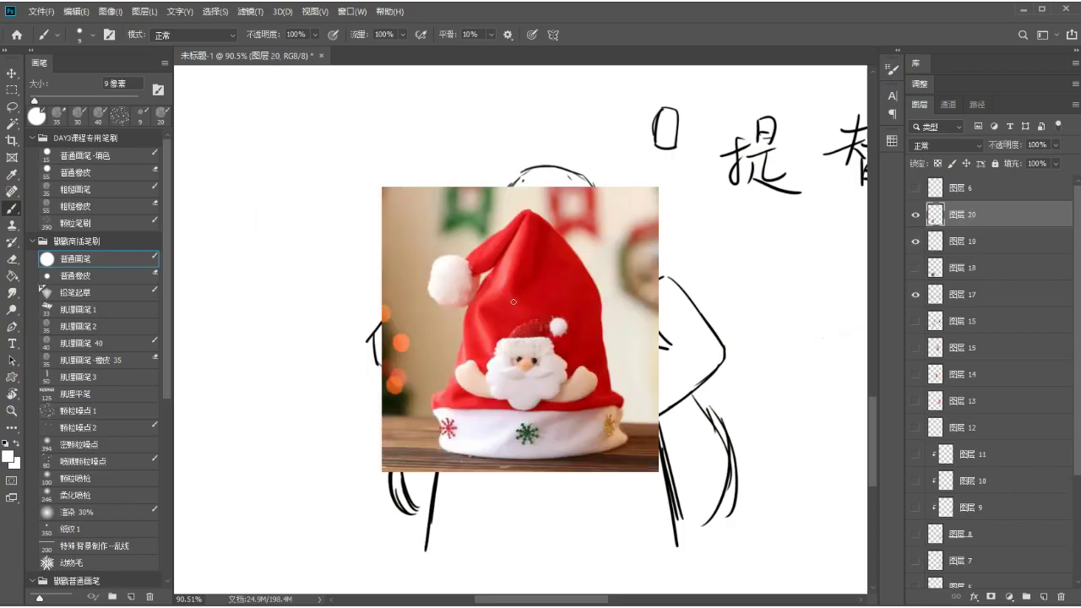
drag(549, 329, 321, 235)
key(ctrl+t)
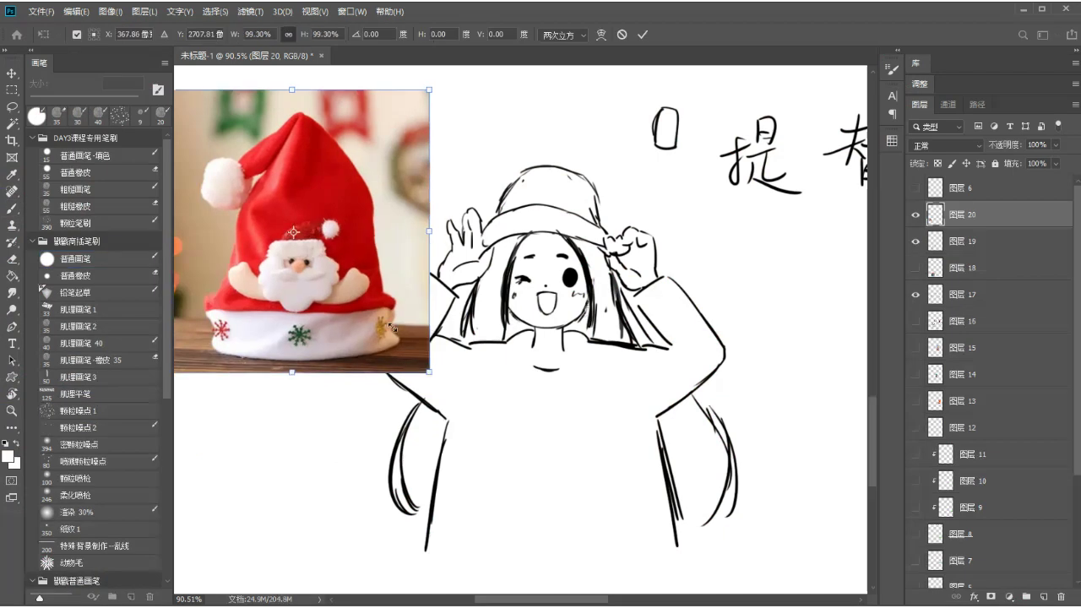
drag(432, 378, 294, 203)
drag(247, 146, 334, 143)
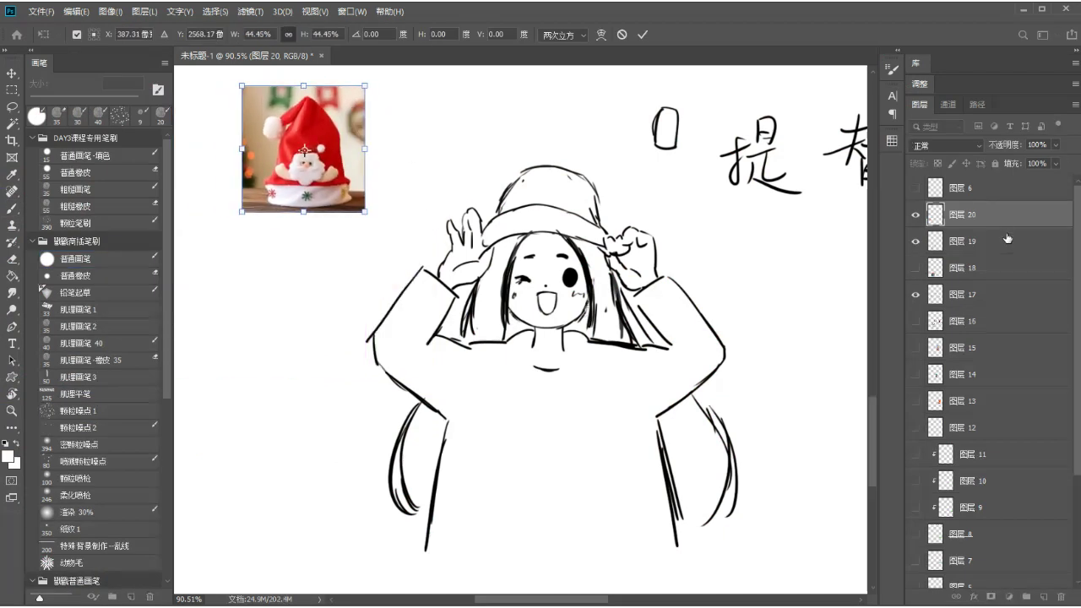
key(Return)
- Draw a pointed tip in black above the hat's crown, with a pompom hanging on its left side
key(b)
scroll(566, 172, up, 2)
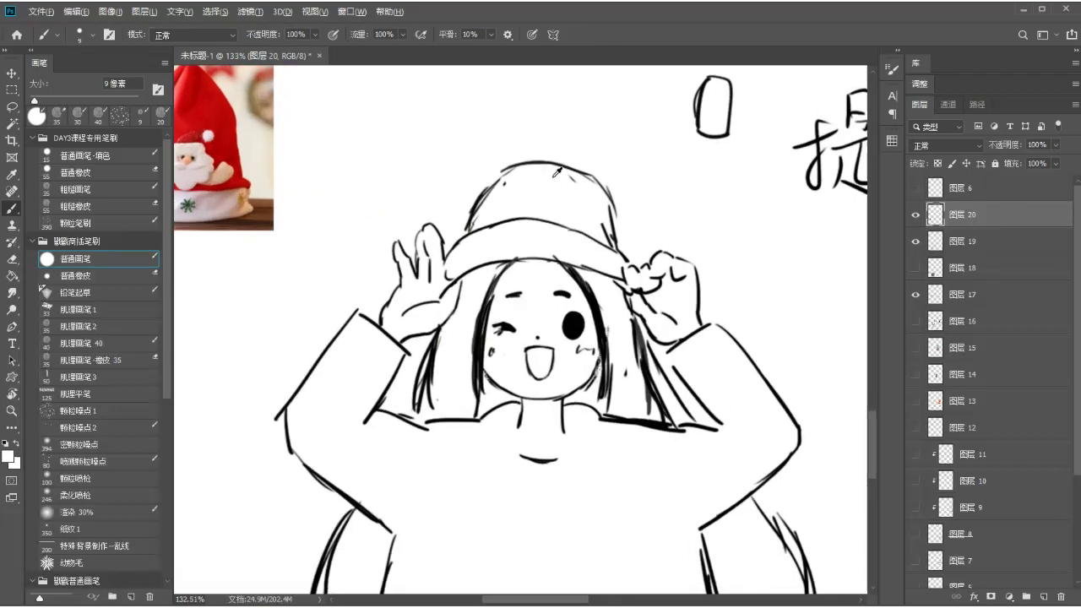
scroll(557, 172, down, 1)
scroll(558, 173, down, 1)
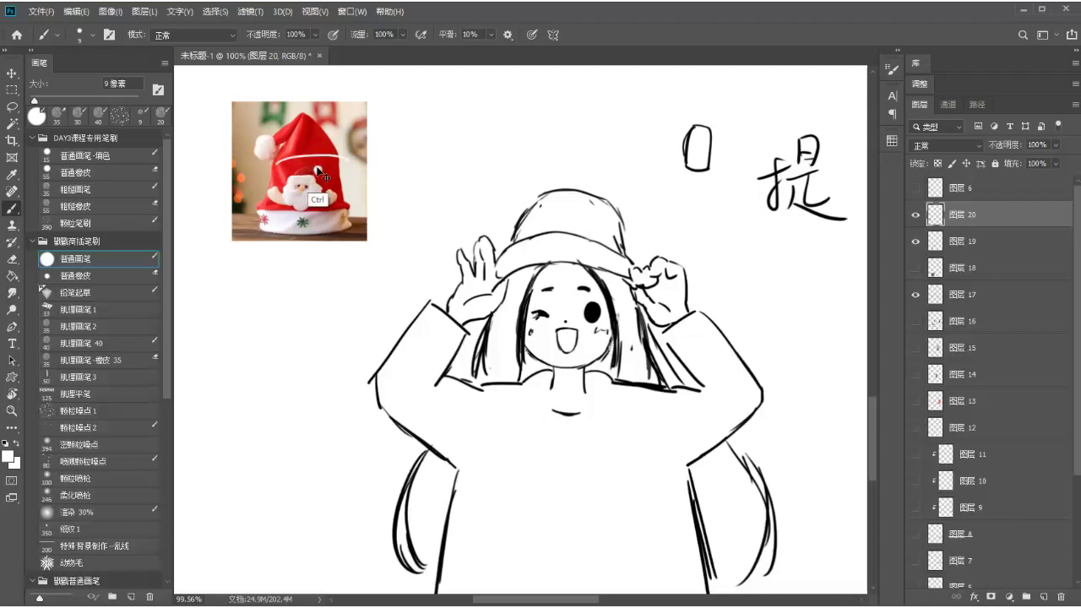
key(x)
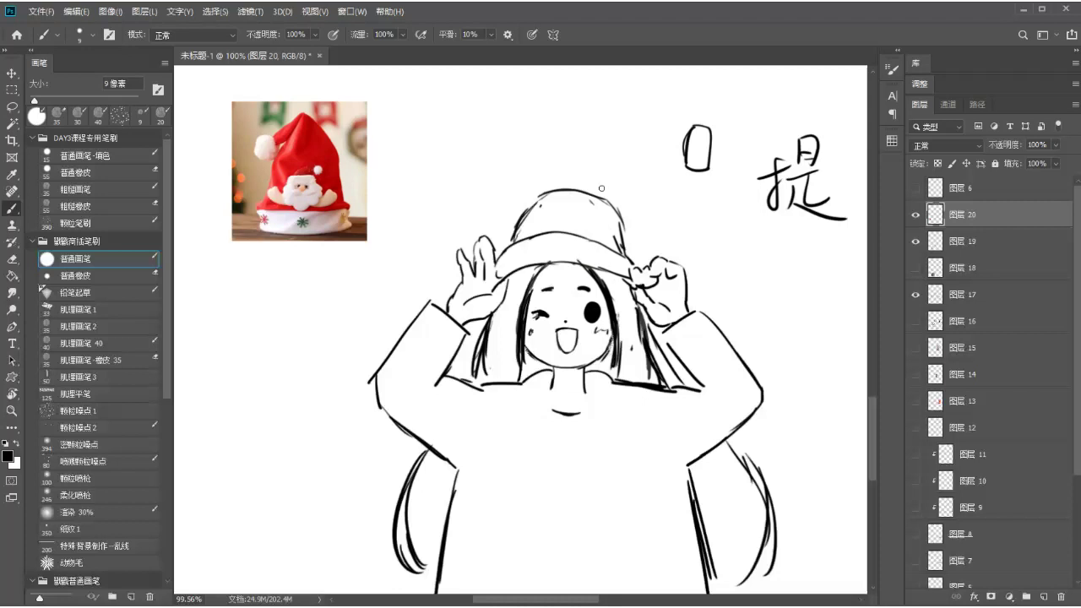
mouse_move(590, 164)
mouse_down()
mouse_move(611, 201)
mouse_move(586, 173)
mouse_move(536, 197)
mouse_up()
mouse_move(589, 159)
mouse_down()
mouse_move(500, 195)
mouse_move(522, 202)
mouse_move(547, 180)
mouse_up()
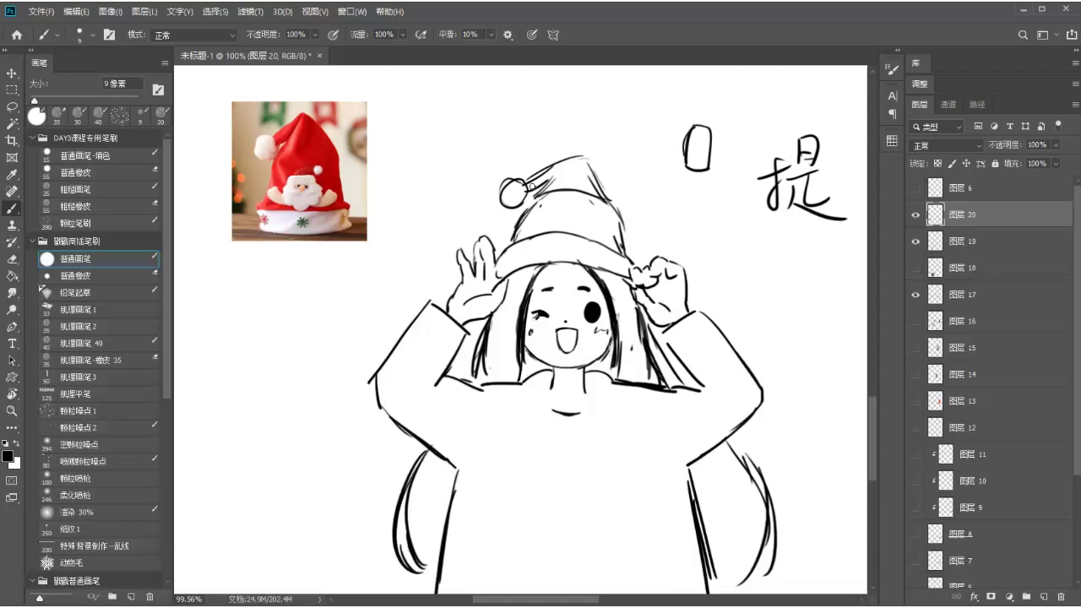
- Undo the left pompom and draw the hat's tip drooping to the right with a round pompom at its end
key(ctrl+z)
key(ctrl+z)
key(ctrl+z)
key(ctrl+z)
key(ctrl+z)
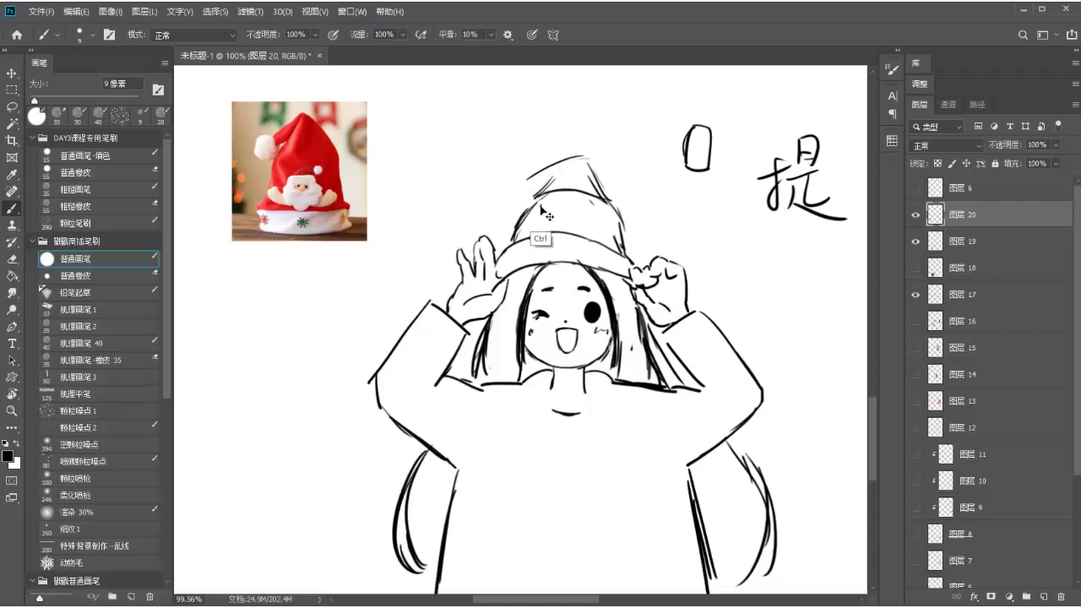
mouse_move(557, 173)
mouse_down()
mouse_move(611, 167)
mouse_move(597, 162)
mouse_move(627, 196)
mouse_up()
drag(595, 163, 624, 196)
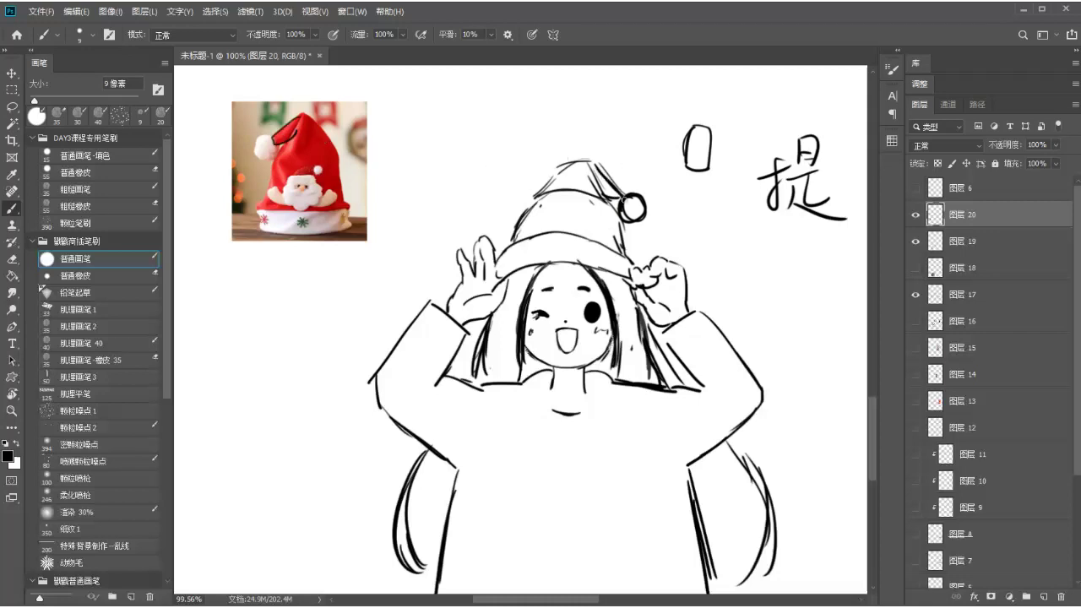
drag(595, 172, 619, 200)
- Paint out the old crown line inside the hat in white and redraw the brim's upper edge in black
key(x)
drag(583, 192, 555, 194)
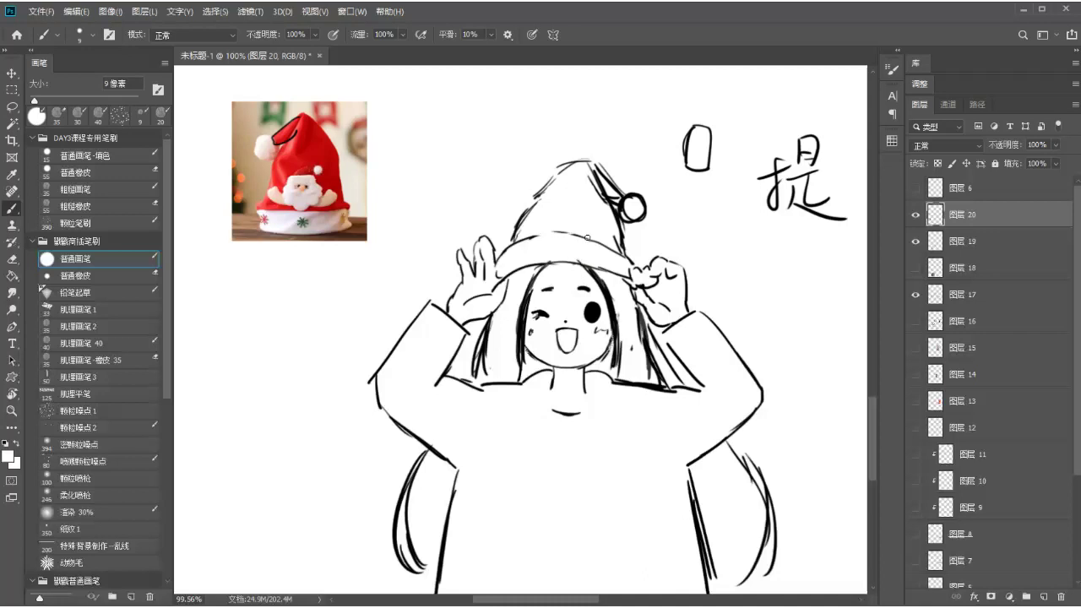
key(x)
mouse_move(533, 238)
mouse_down()
mouse_move(588, 239)
mouse_move(628, 259)
mouse_up()
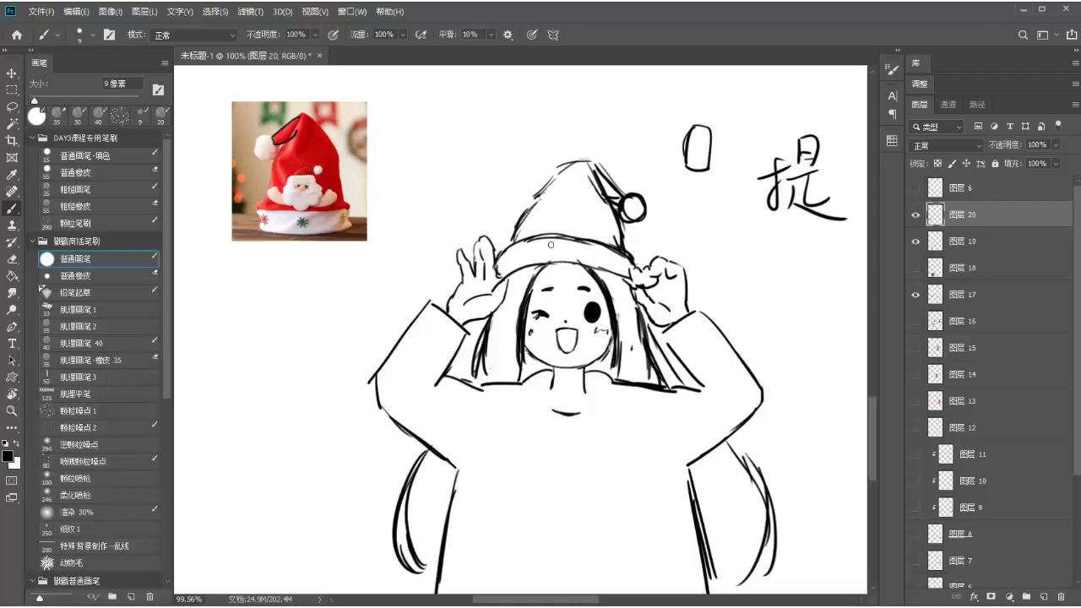
- Decorate the hat with a Santa emblem and round brim ornaments, and start a rounded collar below the neck
mouse_move(559, 213)
mouse_down()
mouse_move(588, 217)
mouse_move(564, 206)
mouse_move(585, 230)
mouse_move(558, 219)
mouse_move(591, 196)
mouse_up()
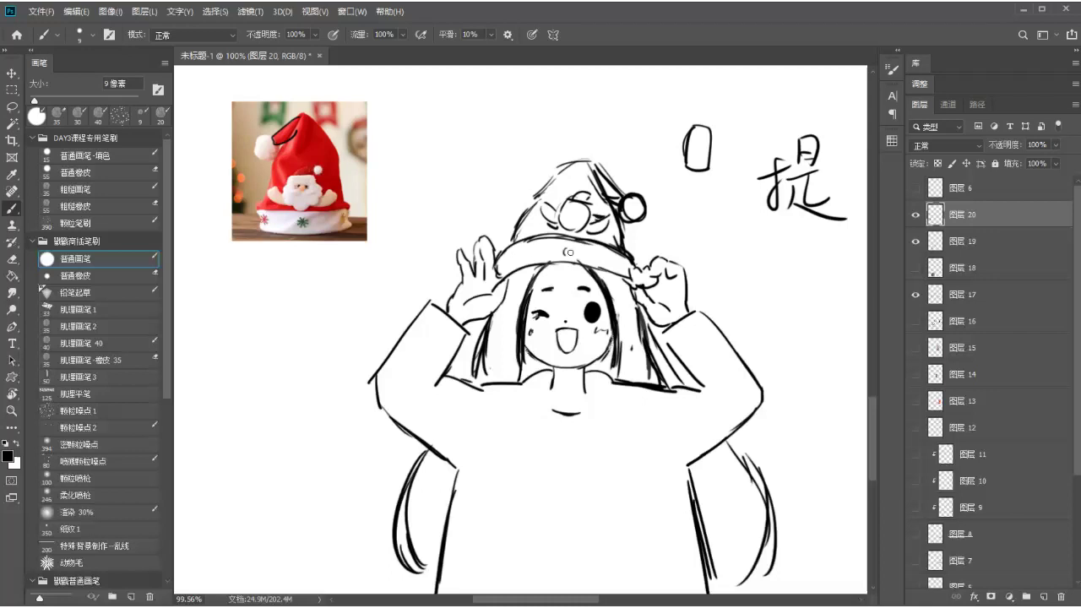
drag(566, 247, 621, 269)
drag(456, 419, 445, 343)
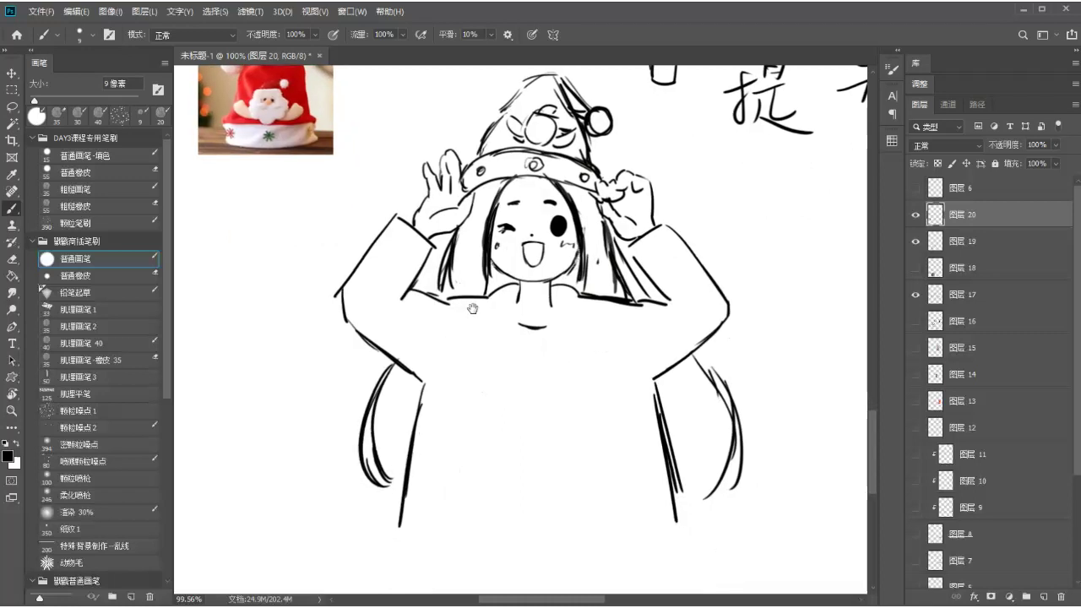
mouse_move(483, 298)
mouse_down()
mouse_move(511, 379)
mouse_move(556, 325)
mouse_move(551, 312)
mouse_up()
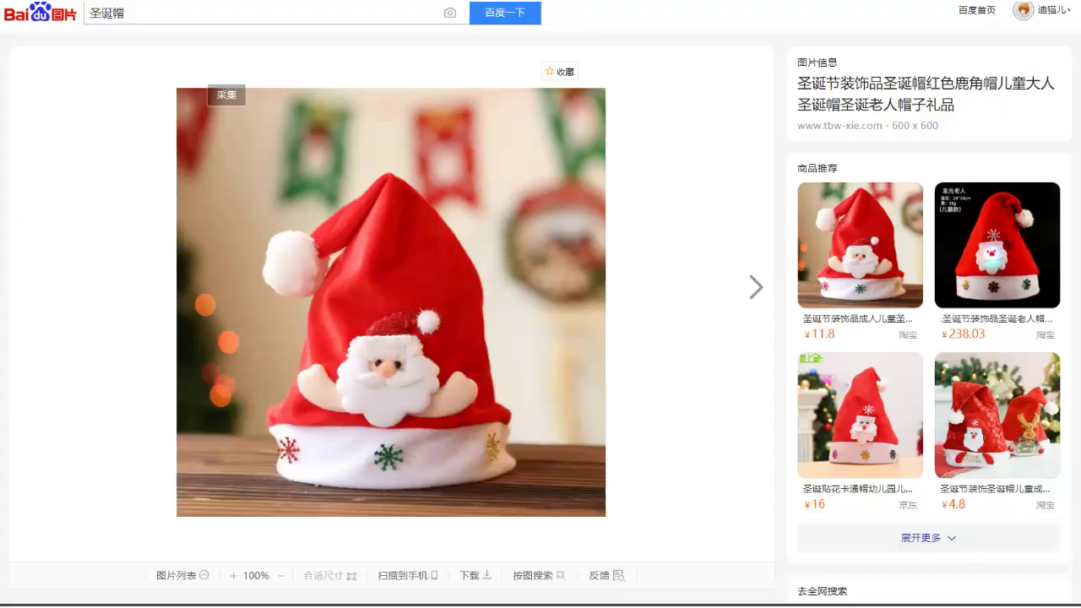
- Switch to the browser, close the hat photo and search Baidu images for 圣诞衣服
key(alt+Tab)
key(Escape)
double_click(147, 20)
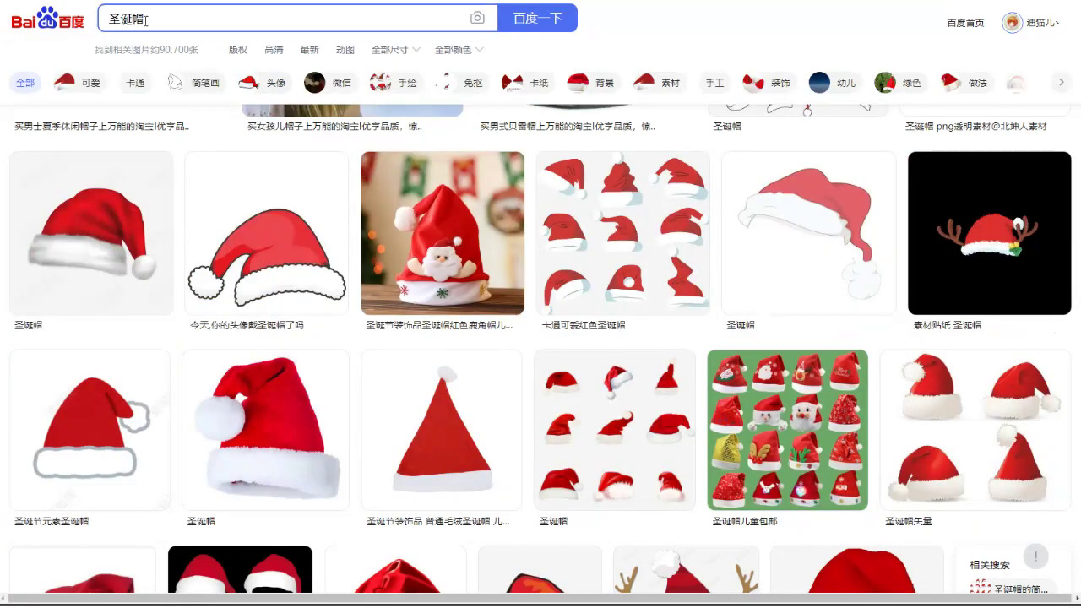
text(衣服)
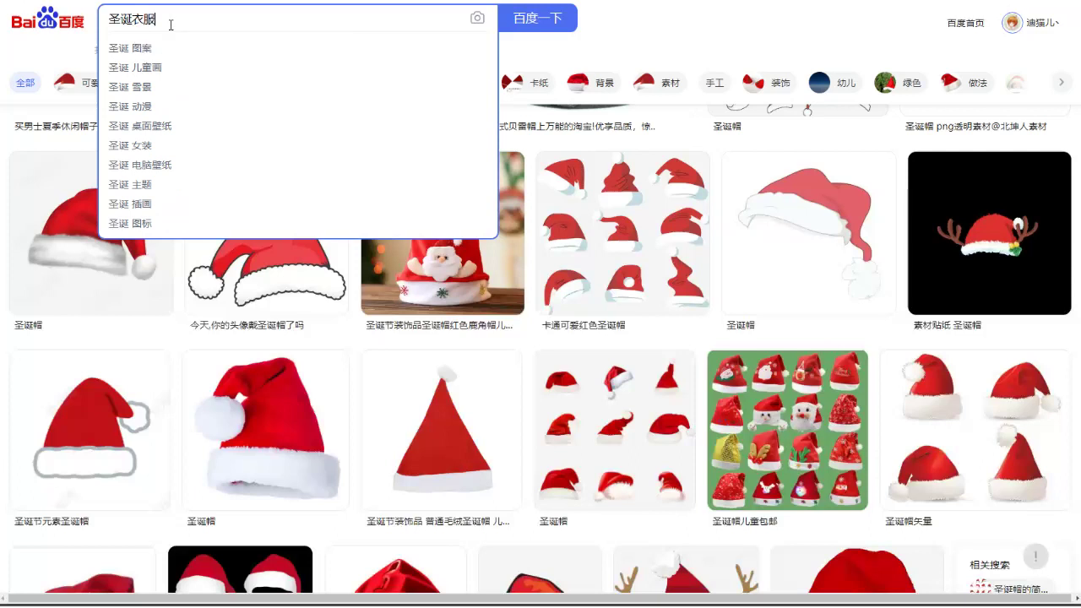
key(Return)
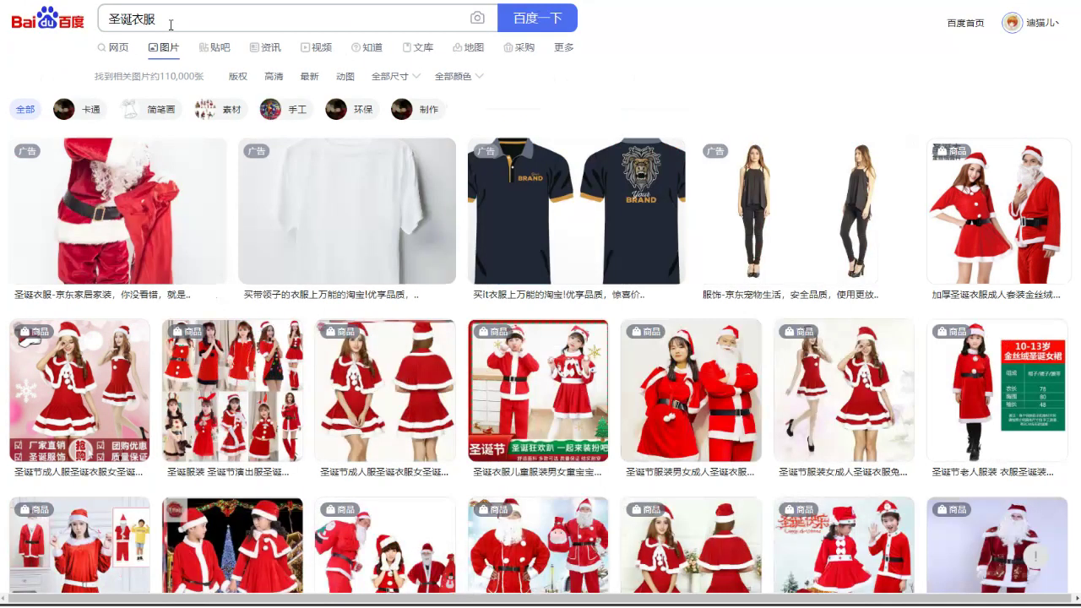
- Open the photo of the women's red cape and skirt outfit and screen-capture its front view
click(365, 382)
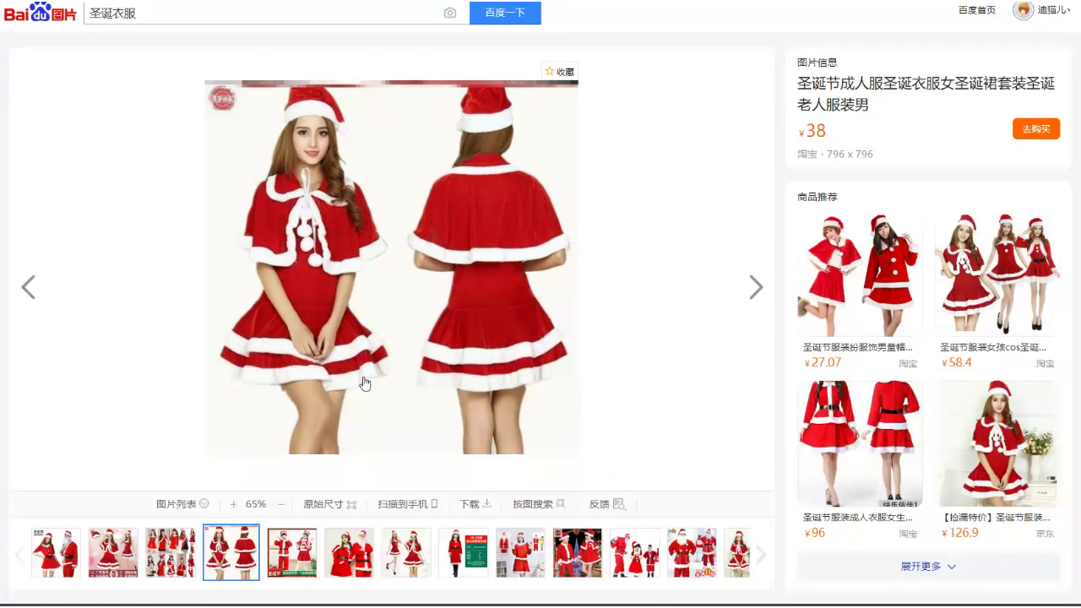
key(F1)
drag(217, 127, 407, 415)
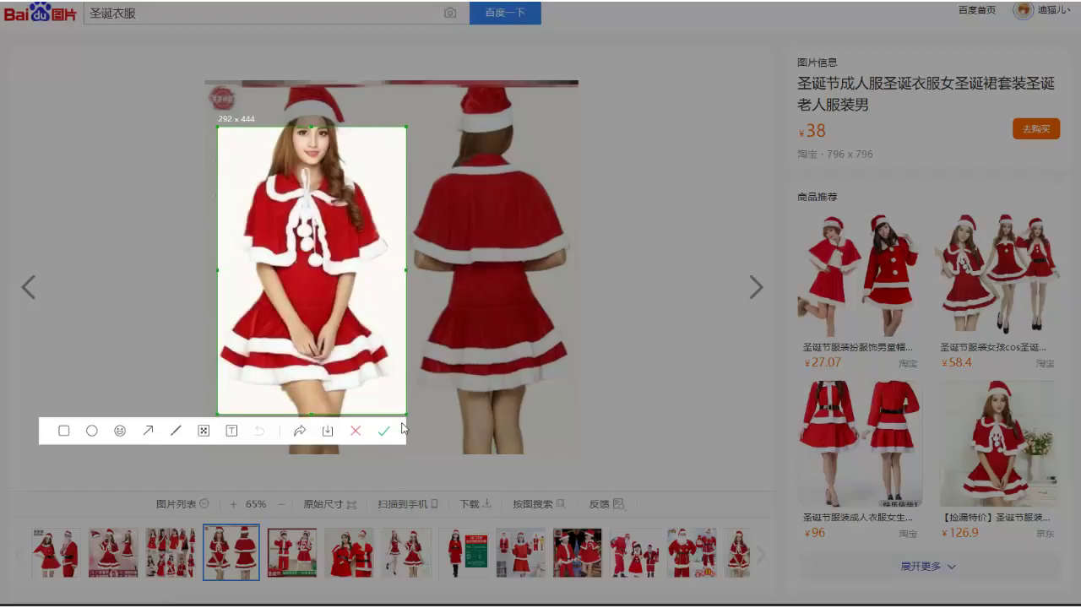
click(383, 432)
- Paste the outfit capture into the Photoshop drawing and place it left of the character, below the hat photo
key(alt+Tab)
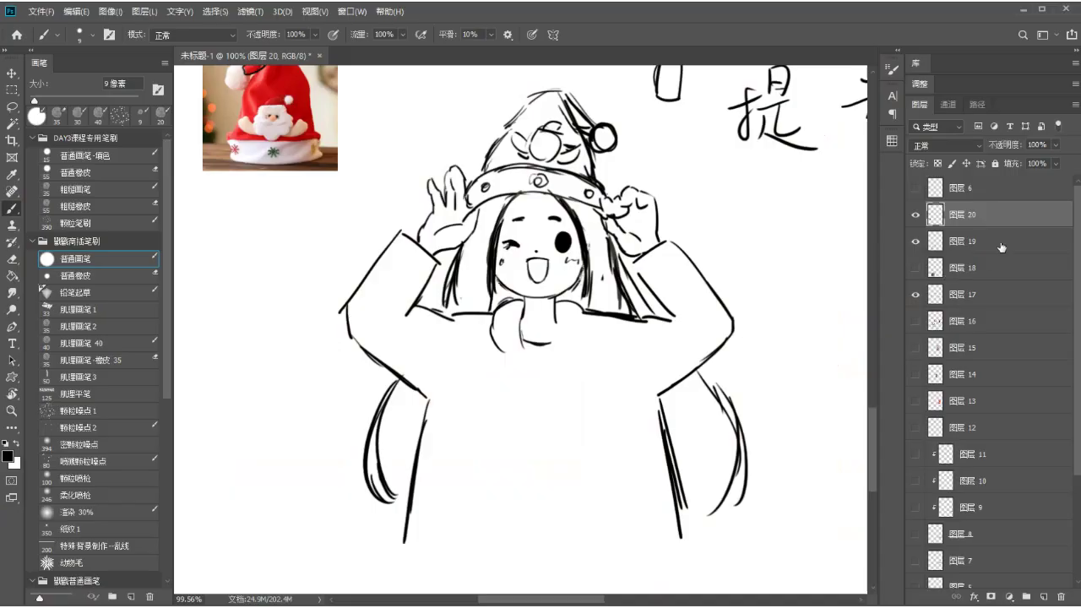
key(ctrl+v)
mouse_move(478, 334)
mouse_down()
mouse_move(226, 338)
mouse_move(308, 323)
mouse_up()
drag(334, 261, 338, 261)
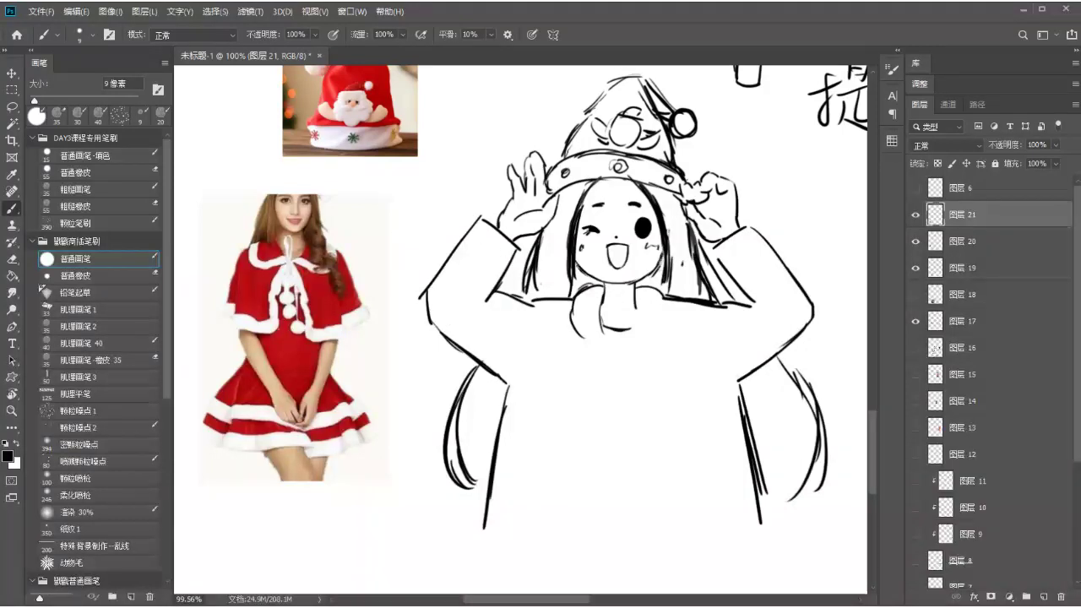
- Look through the Baidu image results for 圣诞衣服 in the browser and return to the Photoshop drawing
key(alt+Tab)
scroll(504, 368, down, 1)
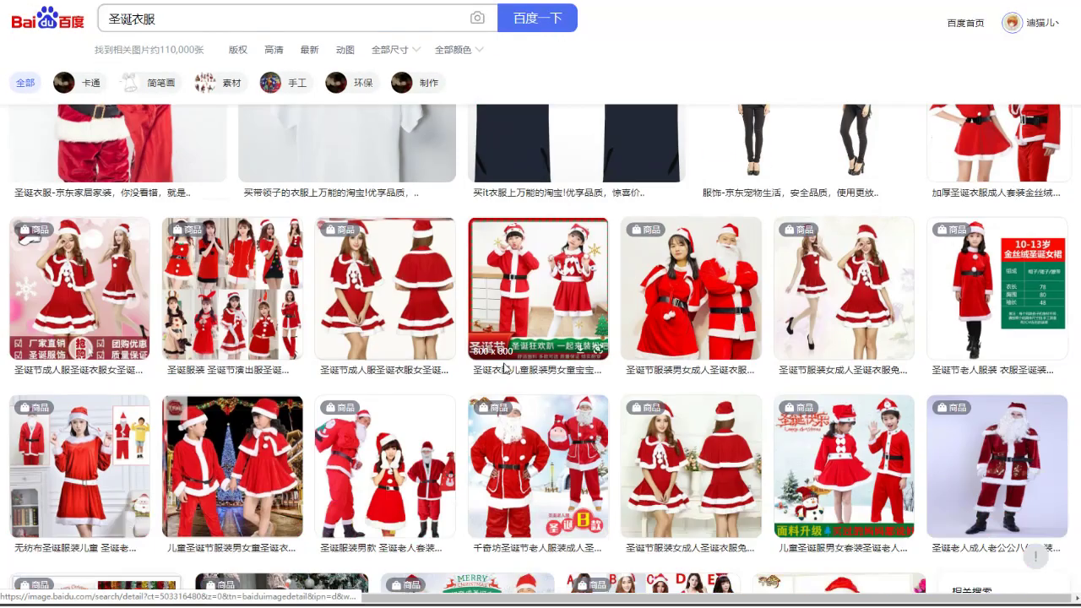
scroll(504, 368, up, 2)
key(alt+Tab)
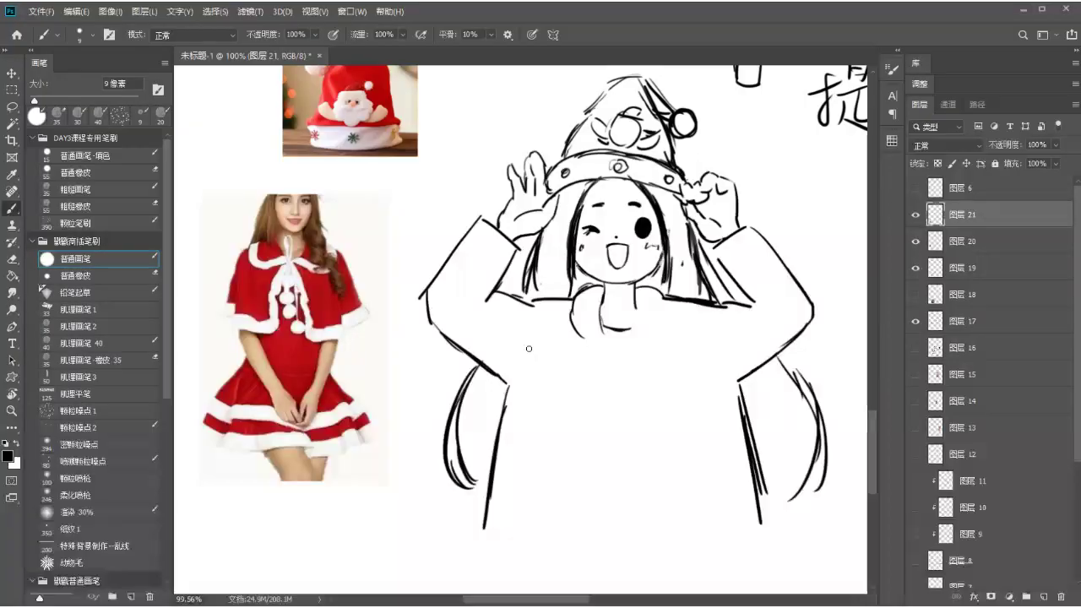
- Show the reference illustration on 图层 18, trace the jacket's two front opening edges, and hide the layer again
click(916, 294)
drag(632, 397, 619, 362)
drag(580, 296, 532, 488)
drag(634, 290, 672, 498)
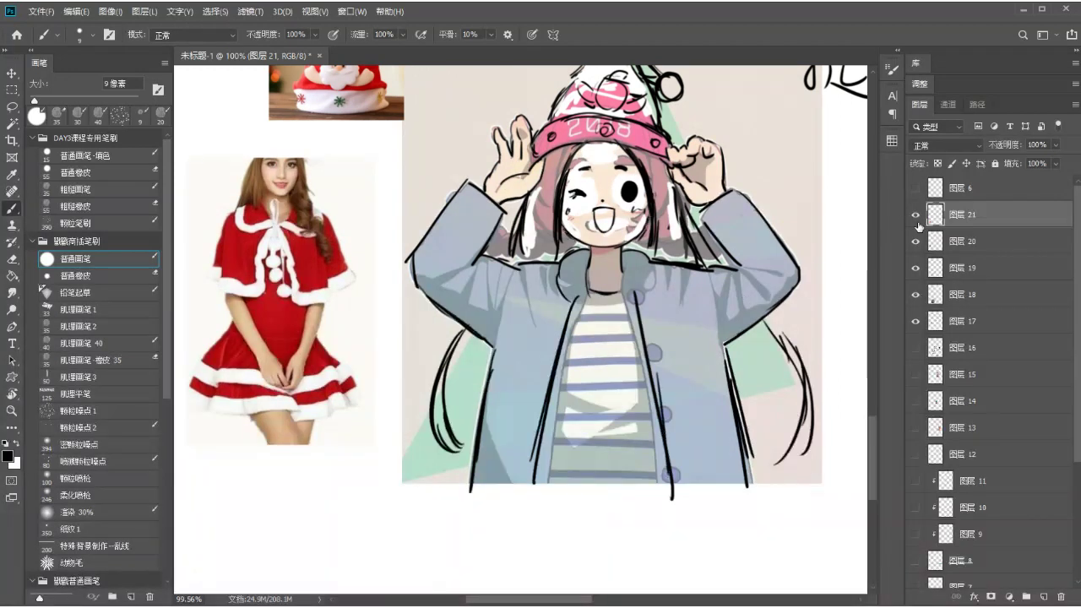
click(915, 294)
- Draw second lines along both front opening edges to form wide trim, and paint over the stray strokes in white
mouse_move(648, 264)
mouse_down()
mouse_move(645, 300)
mouse_move(629, 259)
mouse_move(656, 293)
mouse_move(688, 491)
mouse_up()
mouse_move(645, 314)
mouse_down()
mouse_move(662, 445)
mouse_move(688, 532)
mouse_up()
mouse_move(586, 290)
mouse_down()
mouse_move(534, 506)
mouse_move(561, 340)
mouse_move(522, 495)
mouse_move(532, 513)
mouse_up()
mouse_move(574, 284)
mouse_down()
mouse_move(571, 329)
mouse_move(572, 300)
mouse_up()
key(x)
drag(573, 264, 566, 375)
mouse_move(583, 286)
mouse_down()
mouse_move(561, 401)
mouse_move(542, 435)
mouse_up()
mouse_move(645, 286)
mouse_down()
mouse_move(640, 342)
mouse_move(673, 443)
mouse_up()
mouse_move(570, 339)
mouse_down()
mouse_move(559, 422)
mouse_move(532, 490)
mouse_up()
drag(556, 371, 540, 444)
- Redraw the trim on both front edges in black with wavy, fluffy outlines from collar to hem
key(x)
drag(568, 258, 560, 329)
drag(589, 270, 561, 427)
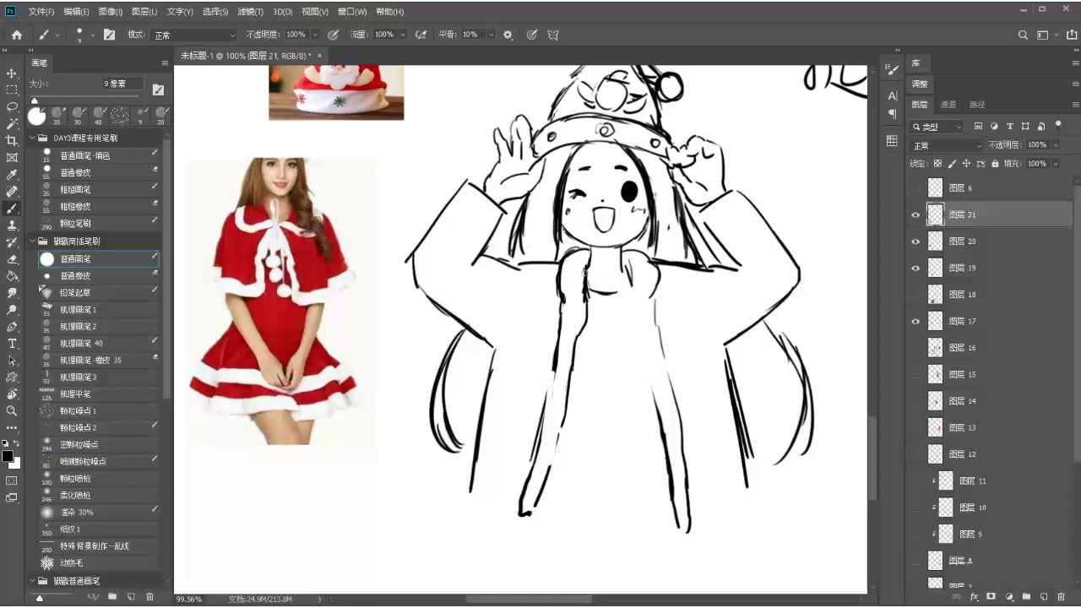
key(x)
mouse_move(587, 297)
mouse_down()
mouse_move(586, 326)
mouse_move(586, 306)
mouse_up()
key(x)
mouse_move(572, 346)
mouse_down()
mouse_move(543, 503)
mouse_move(527, 520)
mouse_up()
drag(565, 309, 550, 373)
drag(559, 321, 527, 524)
drag(630, 275, 657, 403)
drag(654, 289, 665, 365)
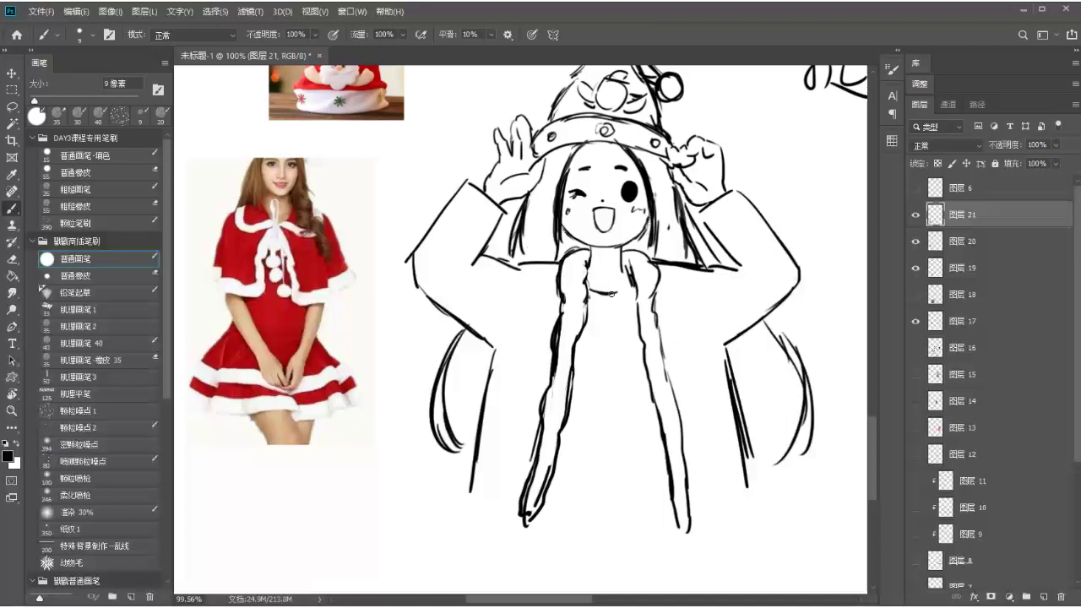
- Draw a V-shaped neckline below the neck, with a bow and two pompoms hanging from strings
key(x)
key(x)
mouse_move(587, 282)
mouse_down()
mouse_move(611, 308)
mouse_move(629, 284)
mouse_move(606, 307)
mouse_up()
drag(629, 302, 627, 298)
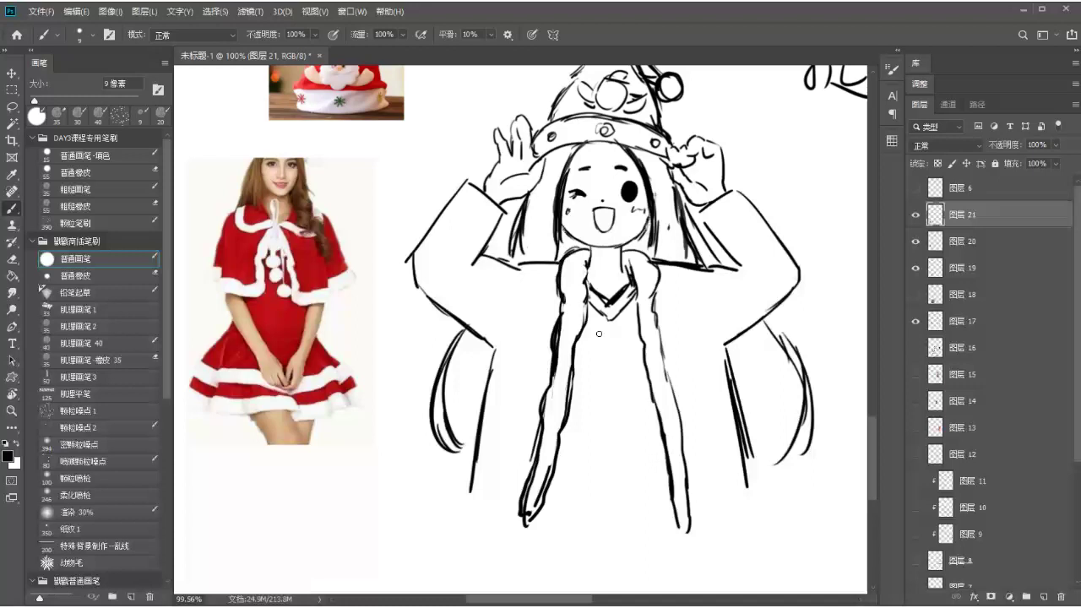
mouse_move(610, 315)
mouse_down()
mouse_move(602, 361)
mouse_move(617, 388)
mouse_move(602, 360)
mouse_move(643, 456)
mouse_move(631, 407)
mouse_up()
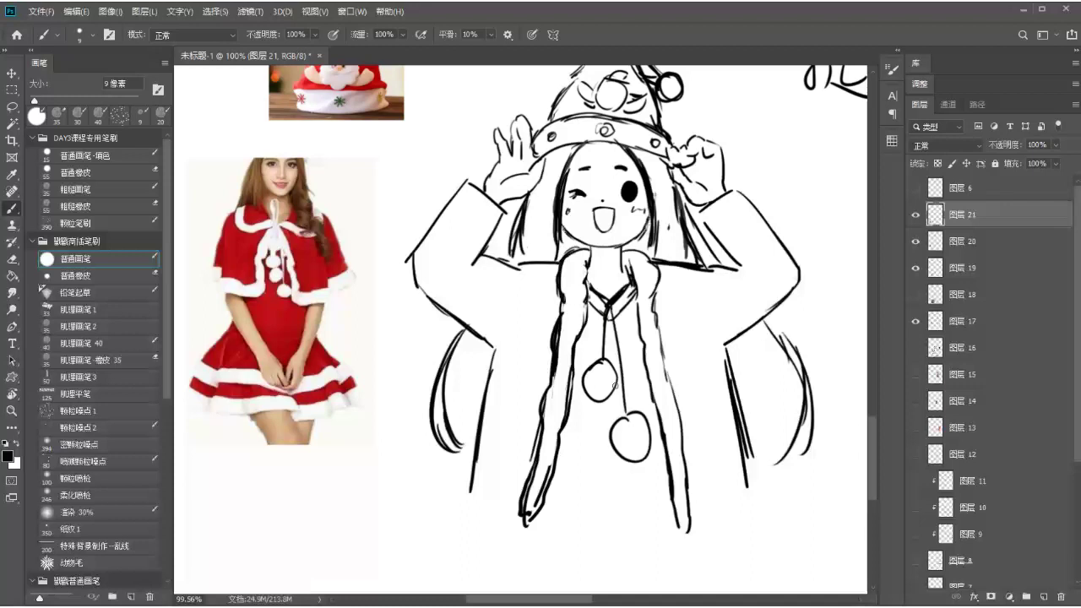
mouse_move(635, 309)
mouse_down()
mouse_move(605, 304)
mouse_move(630, 333)
mouse_up()
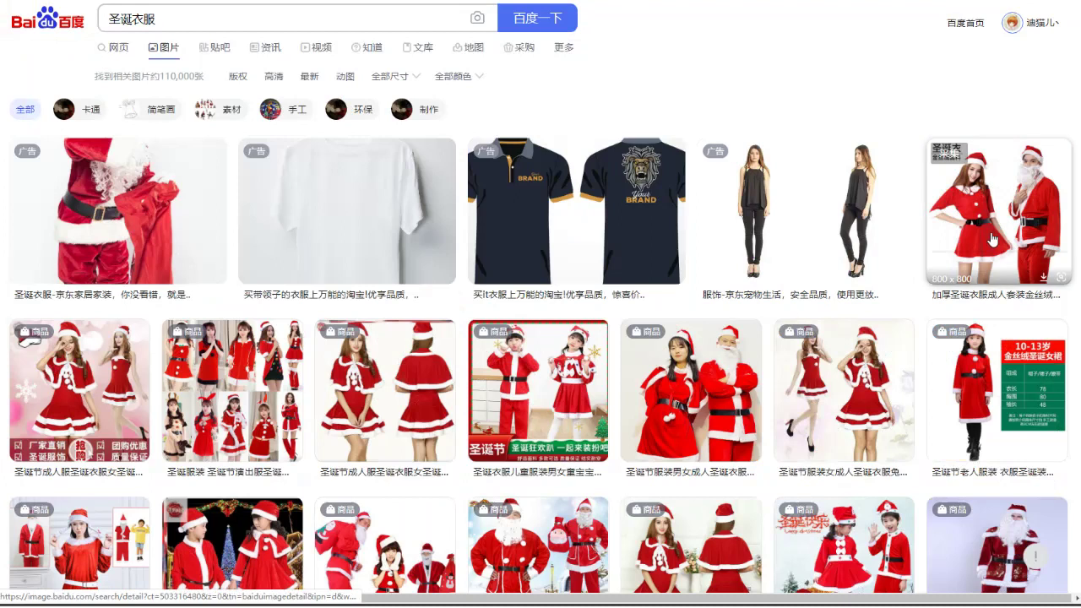
- View the Baidu photo of the couple in red Santa outfits enlarged, and return to the Photoshop drawing
click(992, 239)
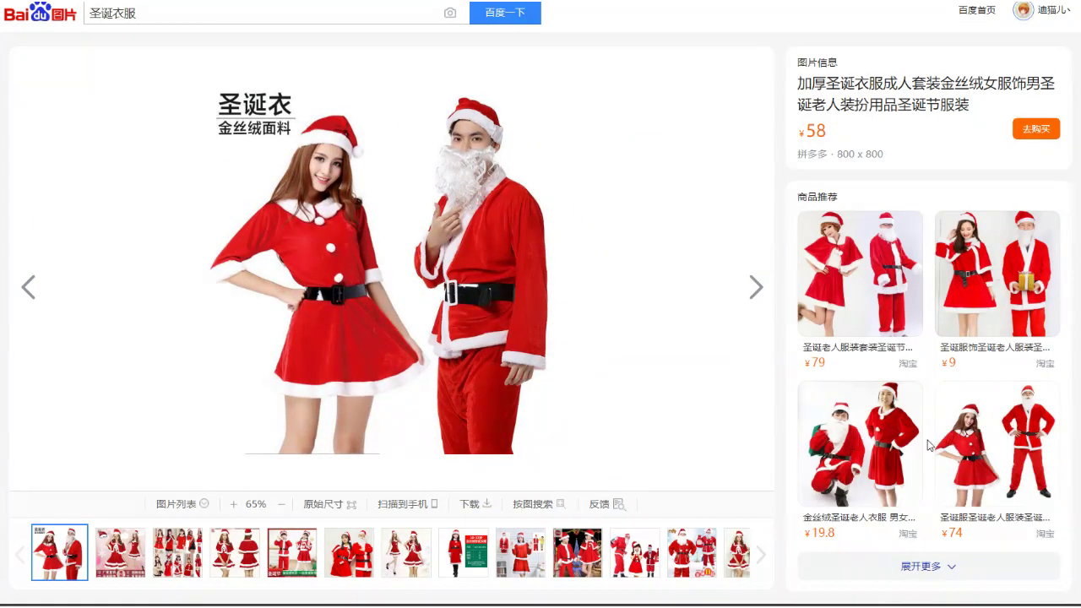
click(895, 434)
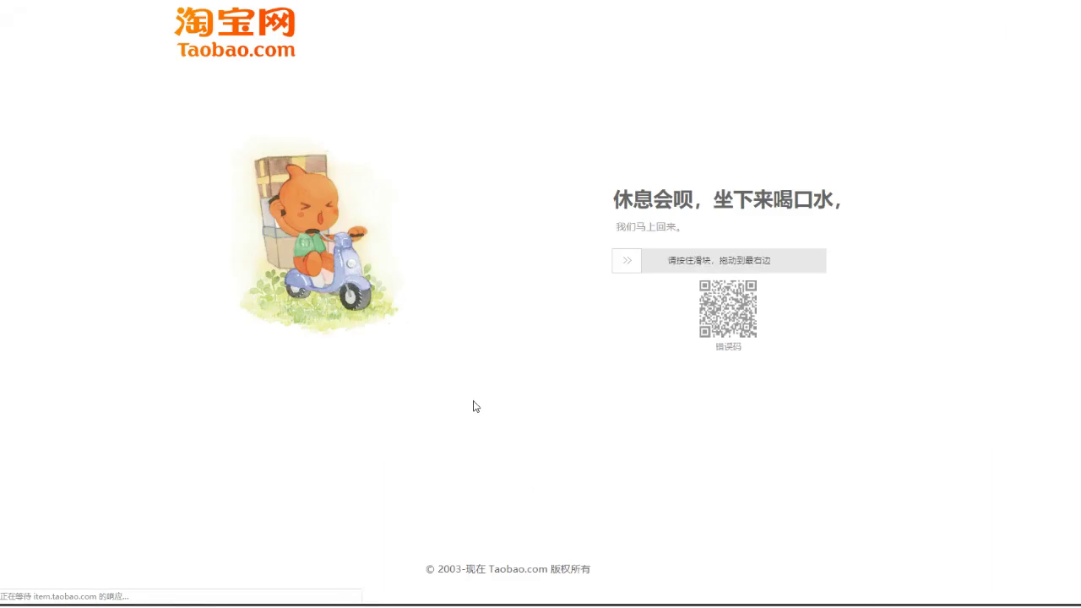
scroll(649, 143, left, 5)
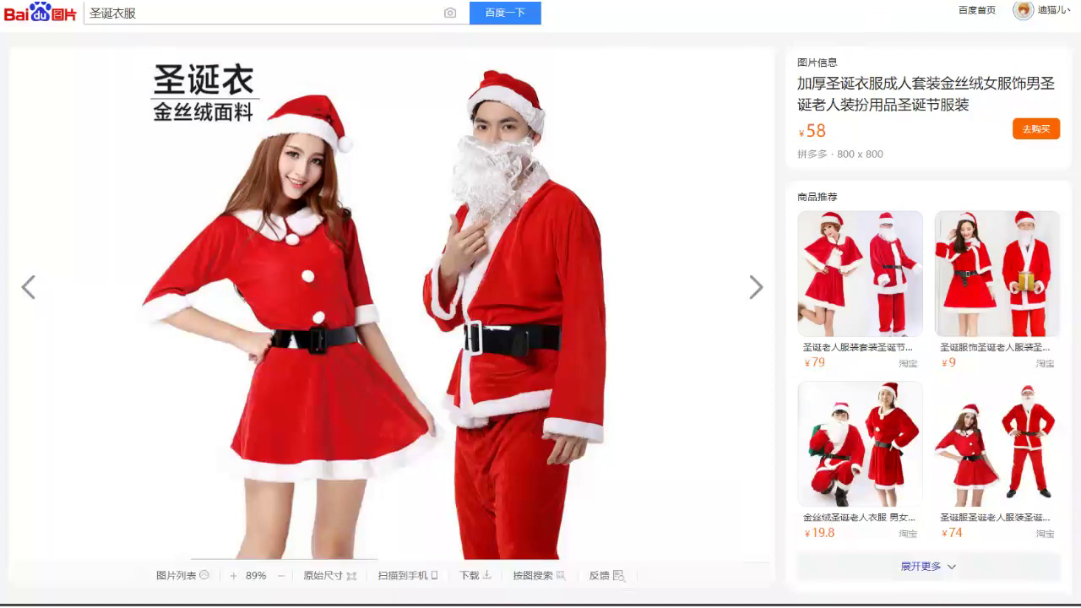
key(alt+Tab)
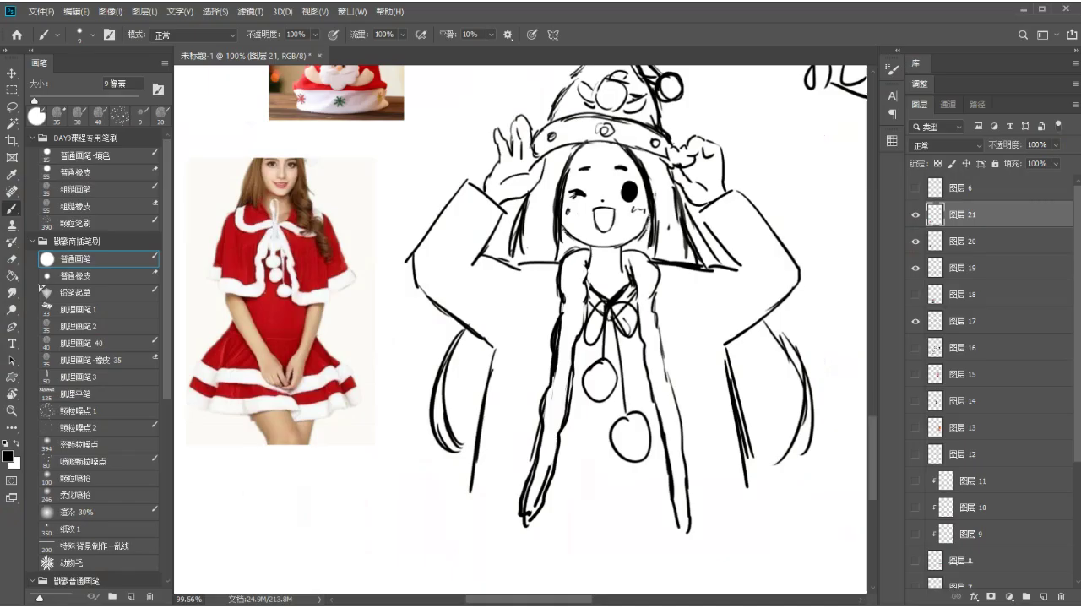
- Add rounded fur cuffs to the ends of both raised sleeves
mouse_move(457, 188)
mouse_down()
mouse_move(473, 184)
mouse_move(453, 198)
mouse_move(507, 228)
mouse_up()
drag(470, 182, 456, 202)
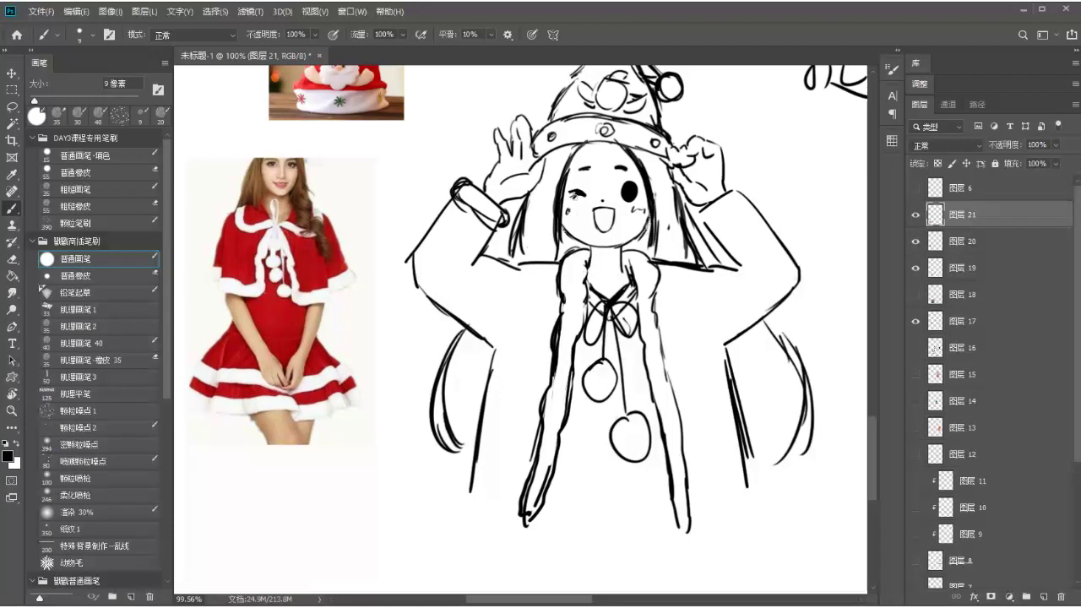
mouse_move(698, 205)
mouse_down()
mouse_move(718, 228)
mouse_move(757, 201)
mouse_move(747, 205)
mouse_up()
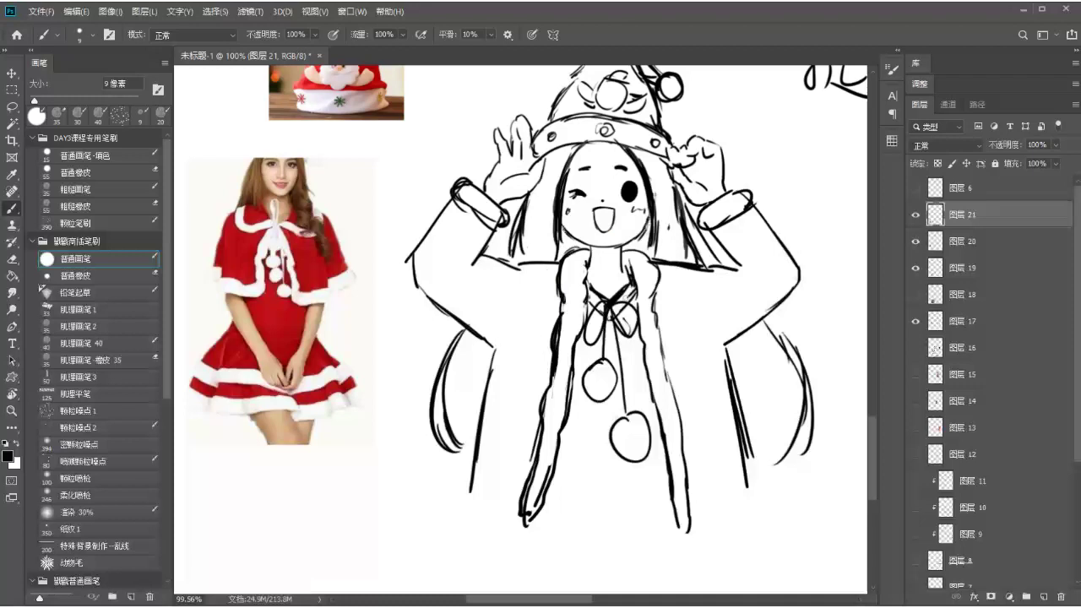
- Draw a curved waistband across the dress between the two strips of front trim
scroll(716, 288, down, 3)
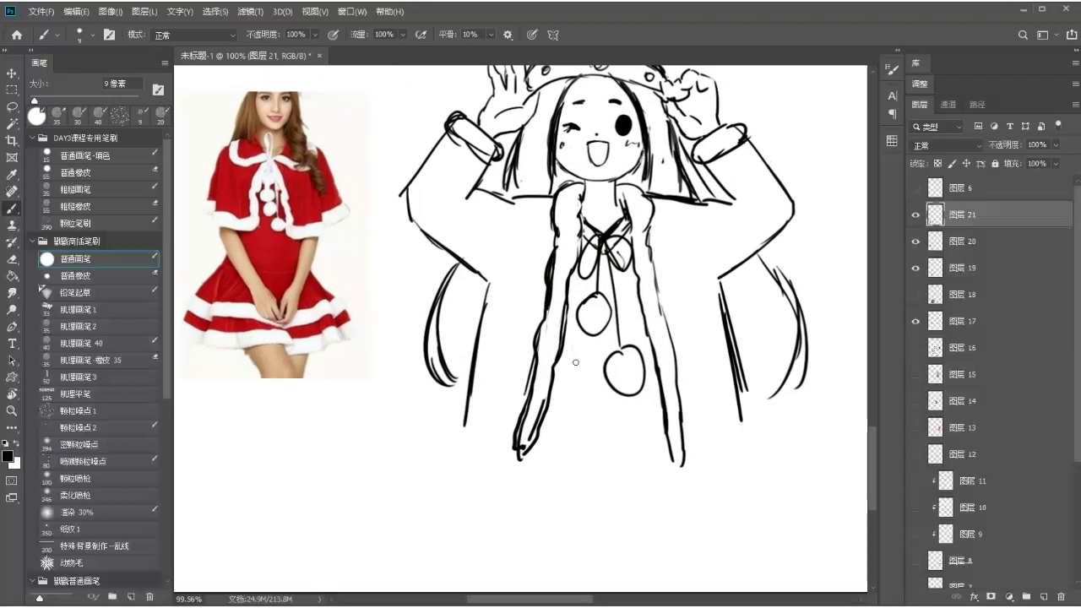
mouse_move(561, 349)
mouse_down()
mouse_move(610, 350)
mouse_move(601, 366)
mouse_up()
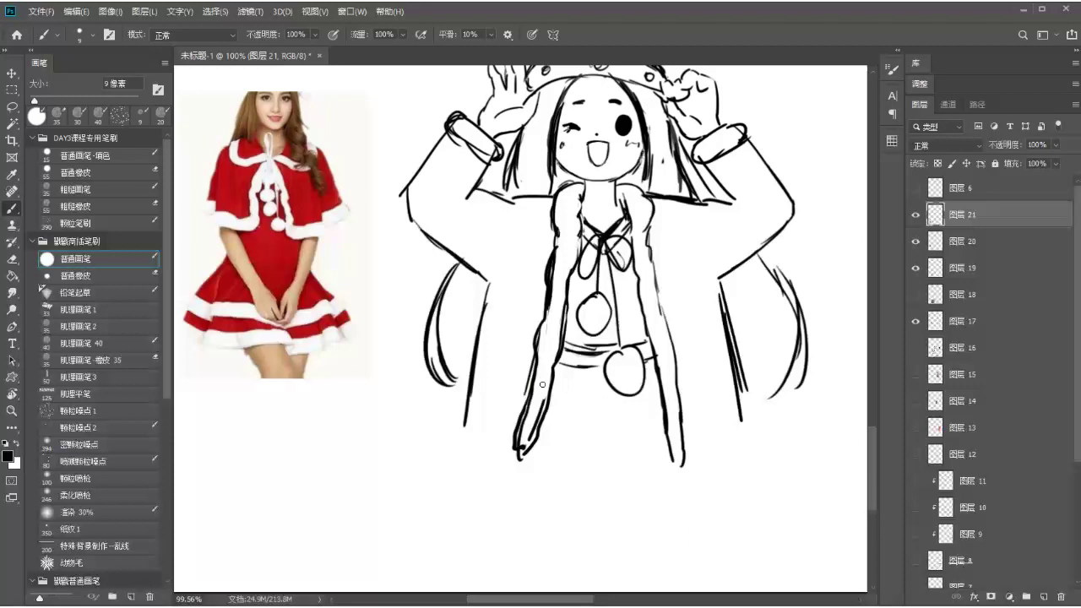
drag(541, 384, 501, 456)
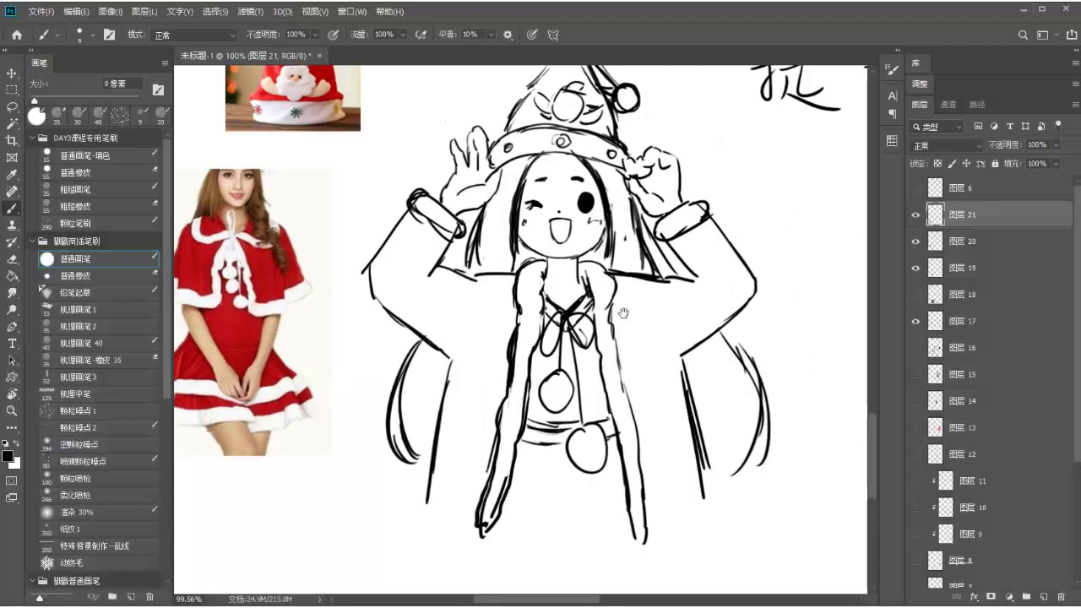
- Redraw the coat's side seams below both sleeves in black, covering the old lines with white
key(x)
drag(681, 365, 698, 490)
key(x)
drag(667, 353, 708, 513)
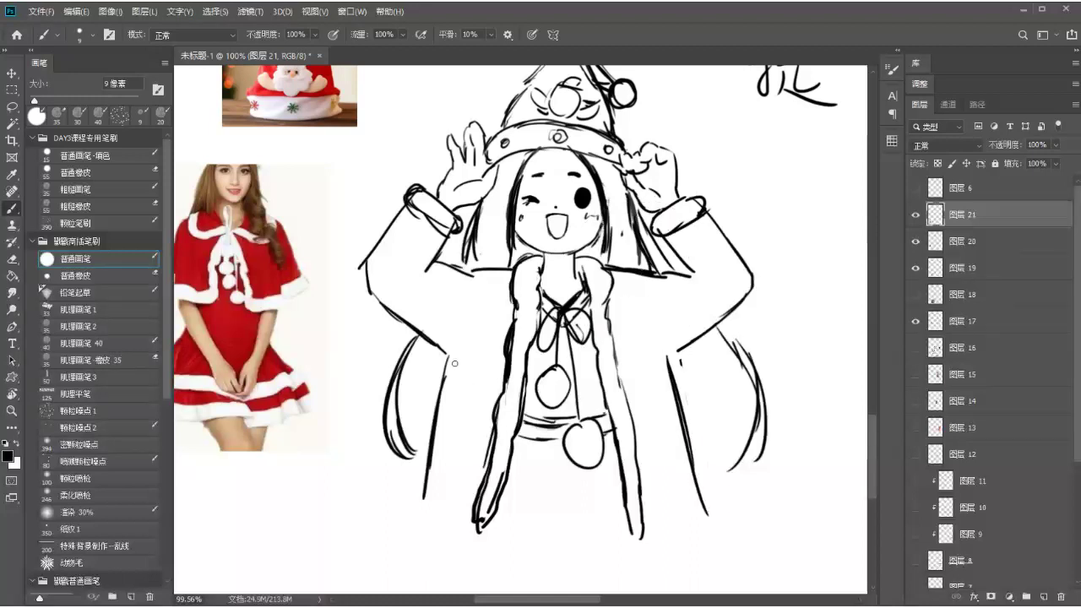
drag(454, 363, 424, 520)
key(x)
drag(447, 359, 426, 447)
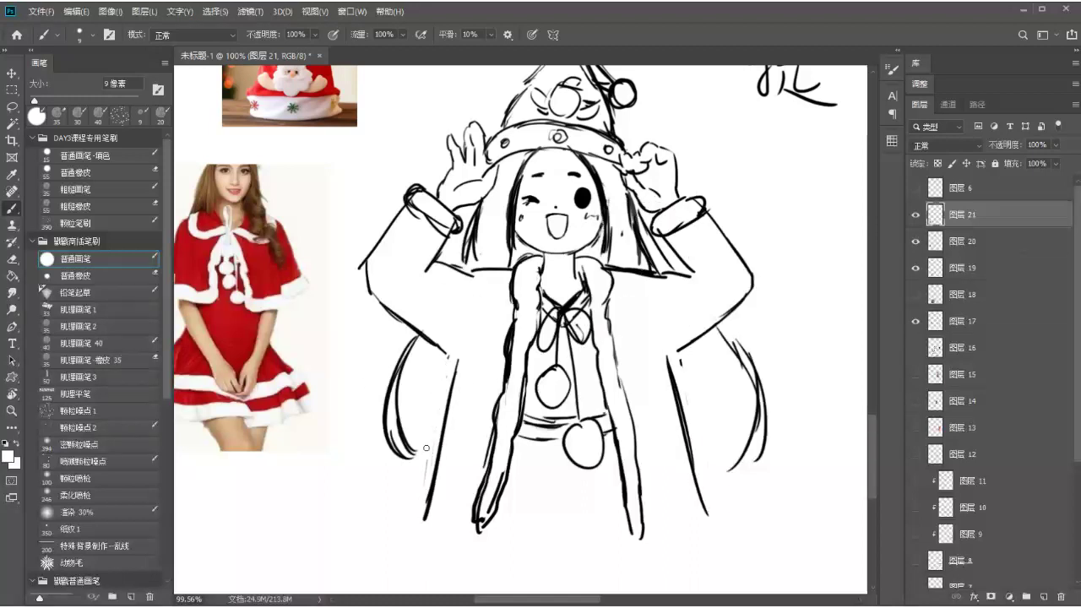
key(x)
drag(438, 347, 447, 362)
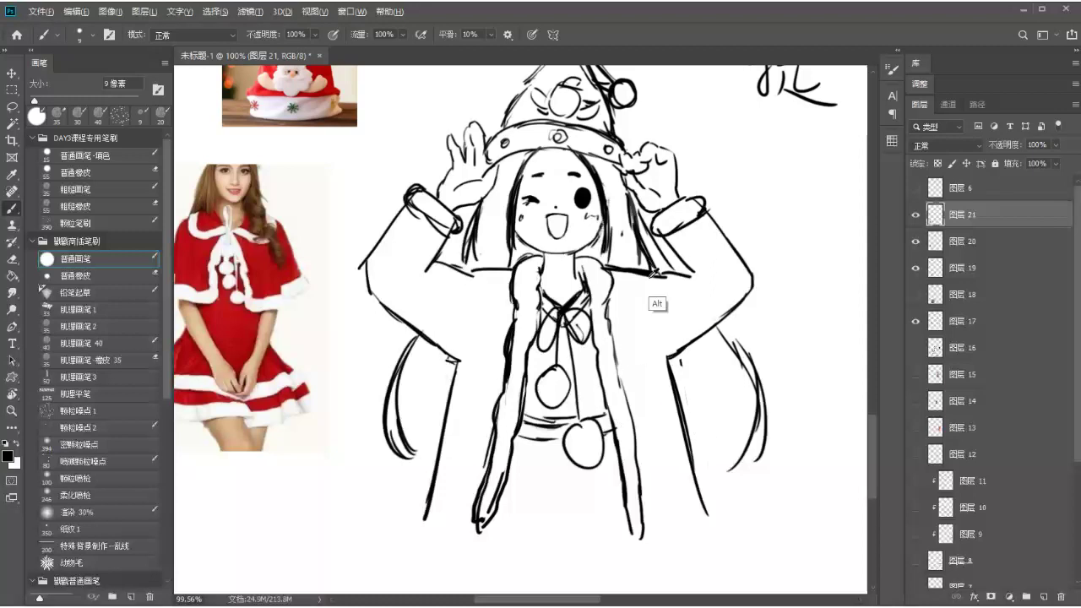
- Draw two small oval buttons on each sleeve just below the cuff
key(alt)
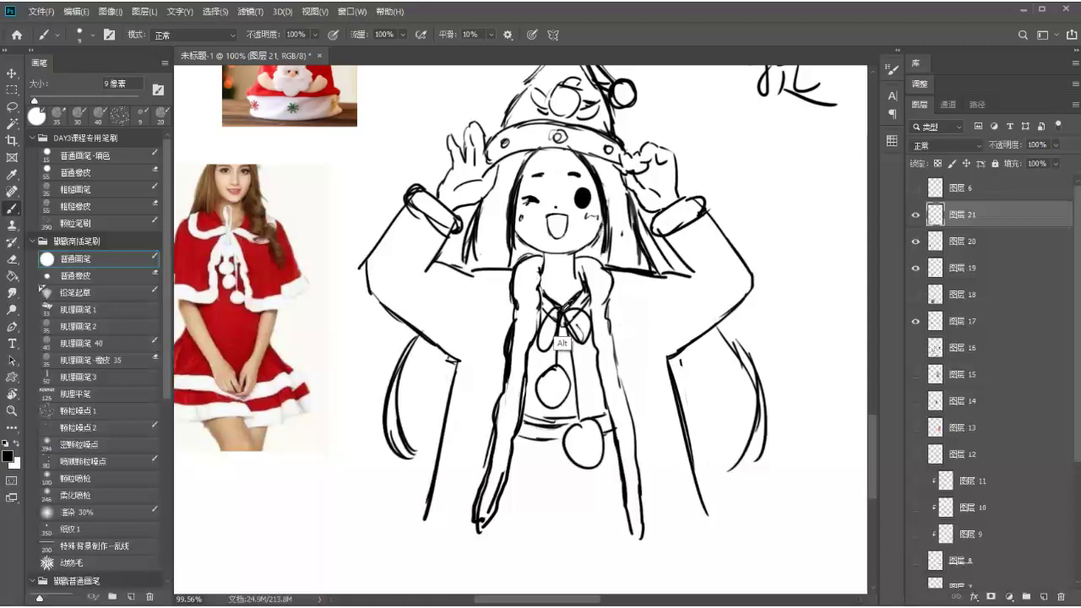
drag(400, 239, 404, 226)
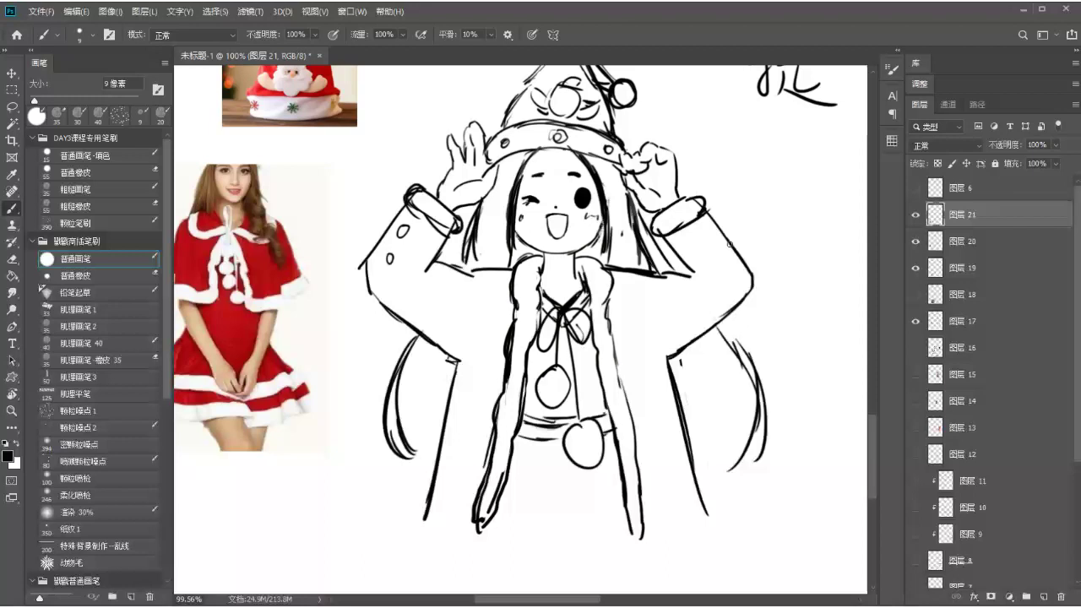
drag(706, 228, 721, 263)
- Paint white over the extra inner hair strands beside the face
mouse_move(644, 227)
mouse_down()
mouse_move(633, 263)
mouse_move(638, 299)
mouse_up()
key(x)
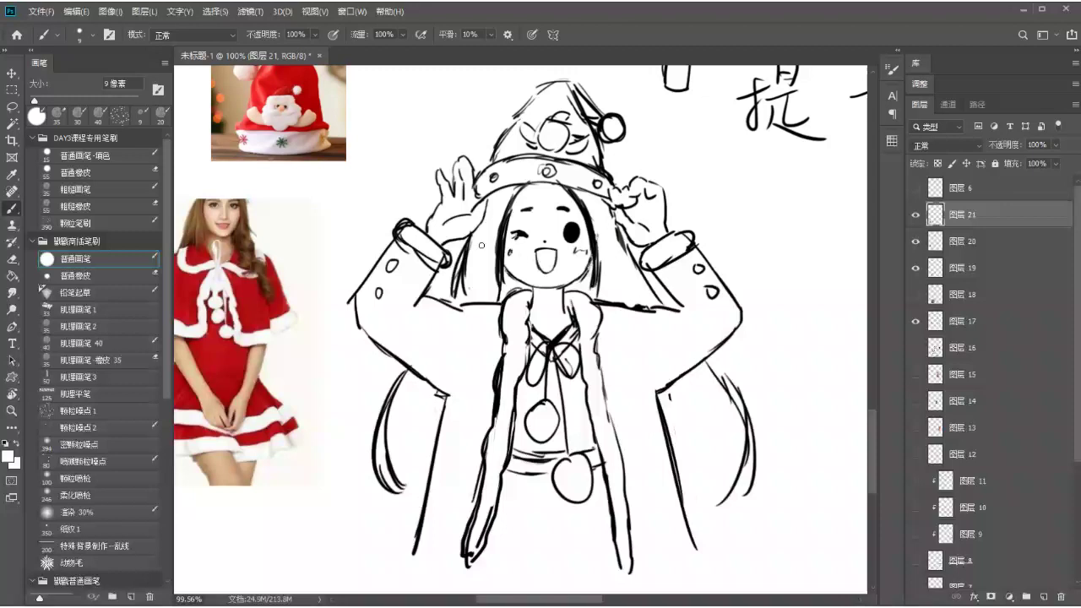
drag(468, 241, 471, 281)
- Sample red from the outfit photo and draw a large X beside it
drag(337, 340, 439, 315)
alt+click(353, 284)
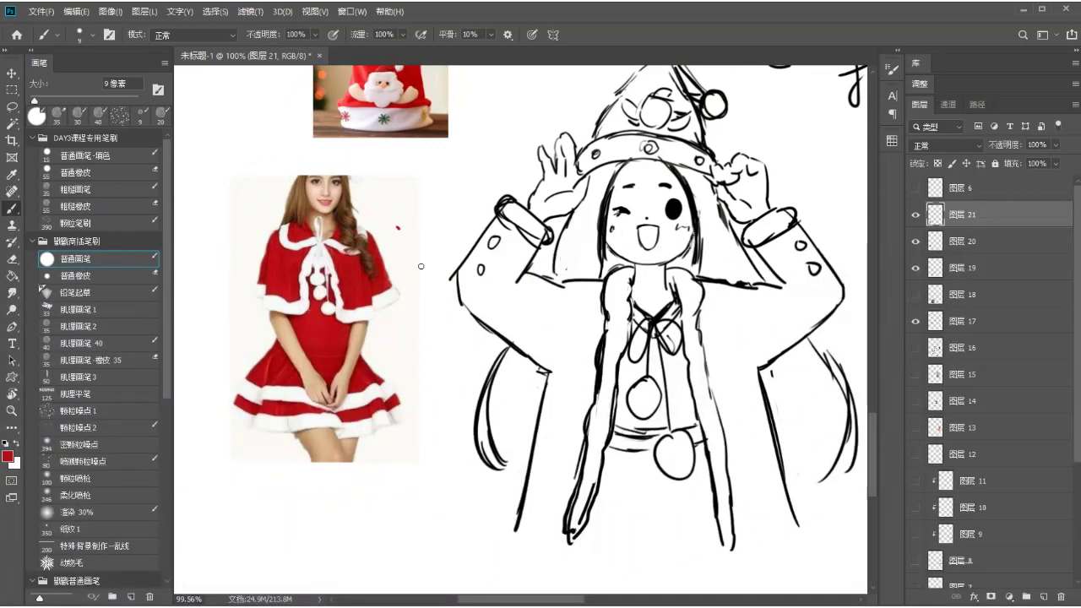
drag(400, 228, 436, 296)
drag(432, 223, 405, 289)
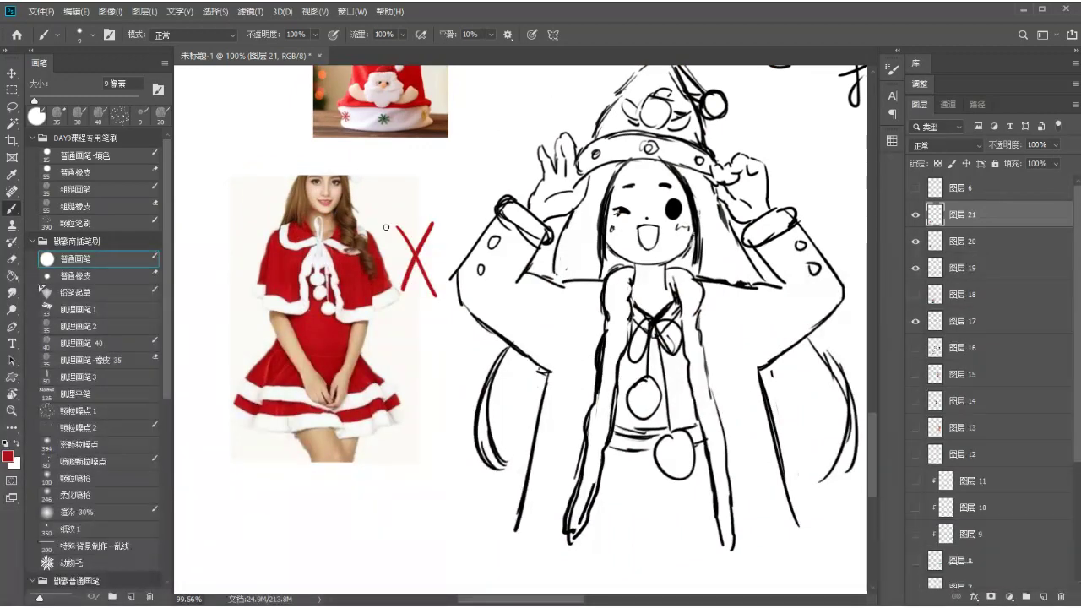
- Write the character 真 in red below the X and cross it out
drag(397, 329, 428, 322)
mouse_move(411, 319)
mouse_down()
mouse_move(396, 360)
mouse_move(408, 394)
mouse_up()
mouse_move(412, 345)
mouse_down()
mouse_move(424, 385)
mouse_move(423, 358)
mouse_up()
drag(412, 370, 424, 369)
drag(384, 393, 434, 382)
drag(414, 385, 424, 395)
drag(405, 407, 400, 413)
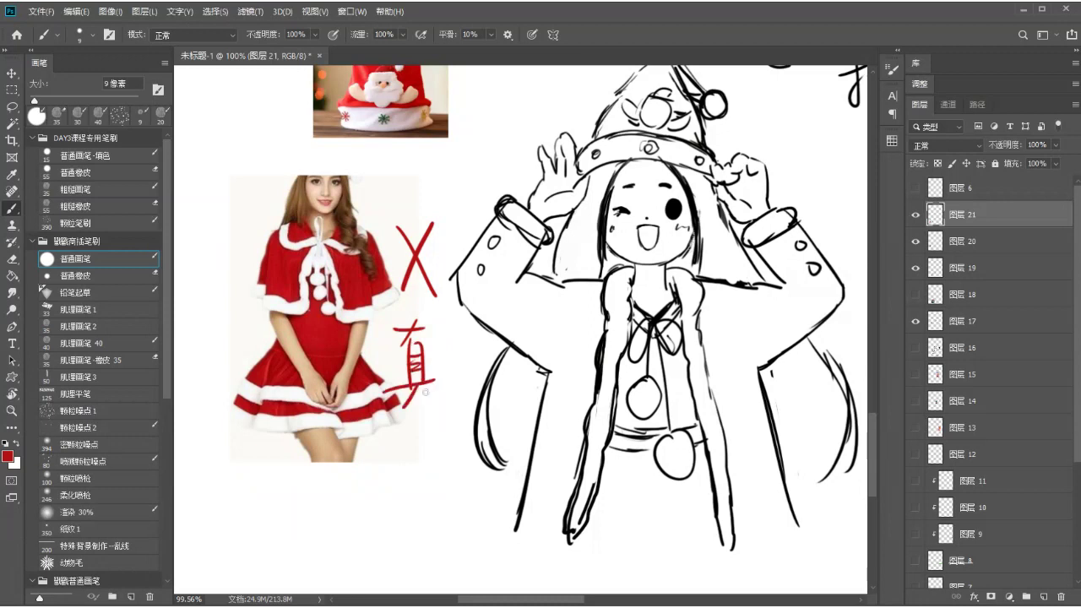
drag(390, 311, 451, 415)
drag(434, 317, 403, 415)
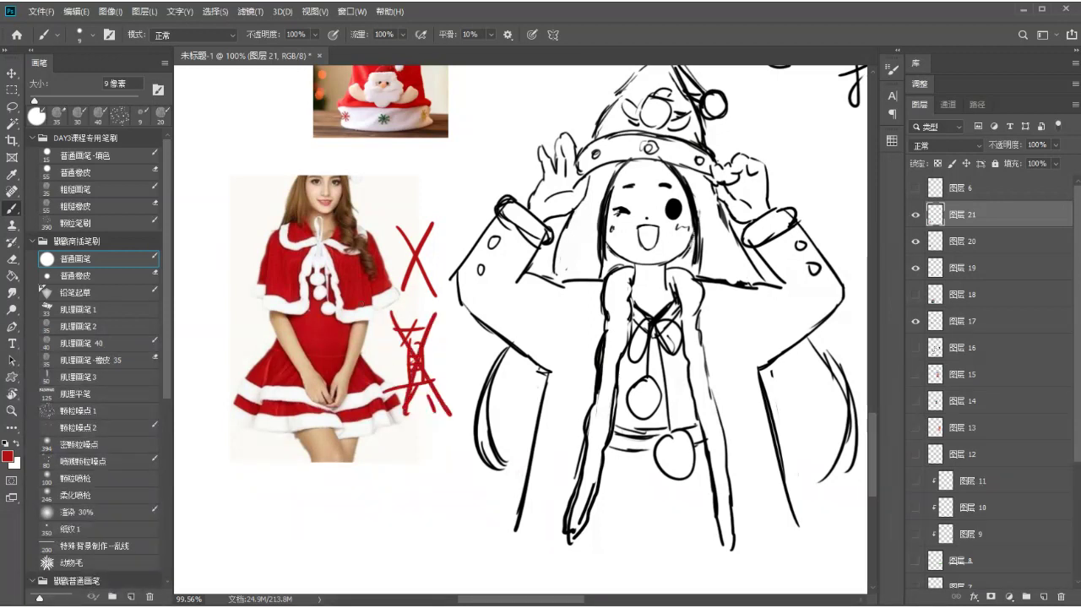
- Switch to the browser, search Baidu images for 圣诞插画 and browse the illustration results
drag(673, 180, 571, 198)
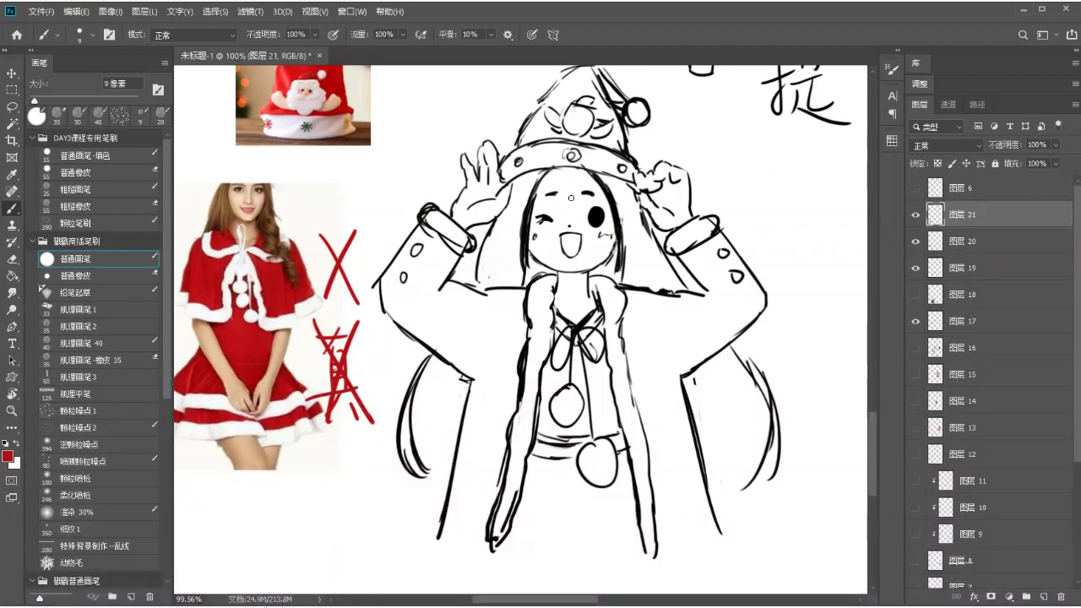
scroll(652, 208, down, 2)
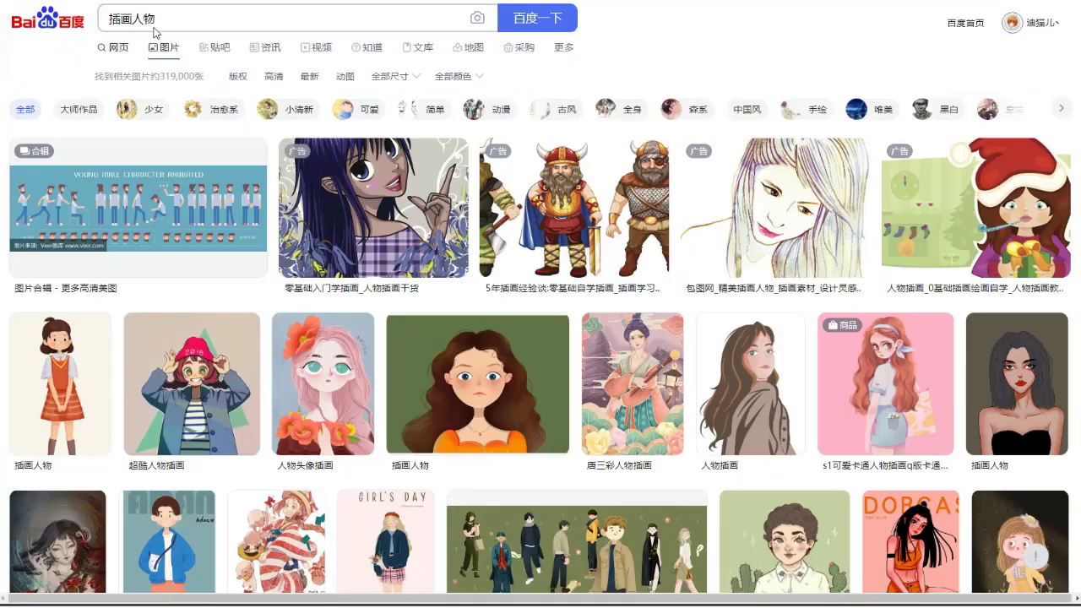
click(154, 28)
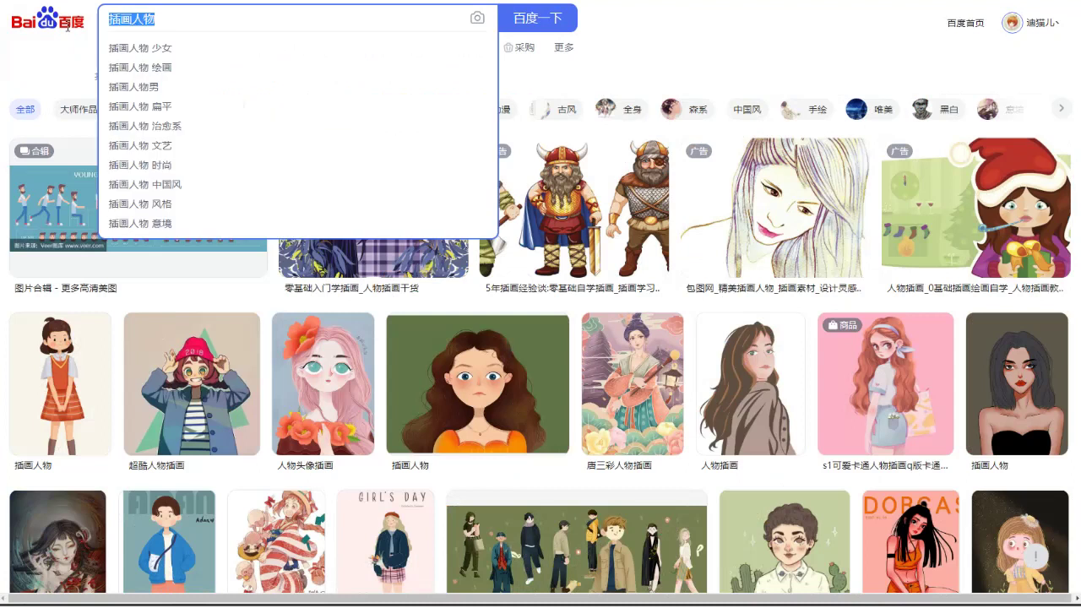
text(shengdanchahua)
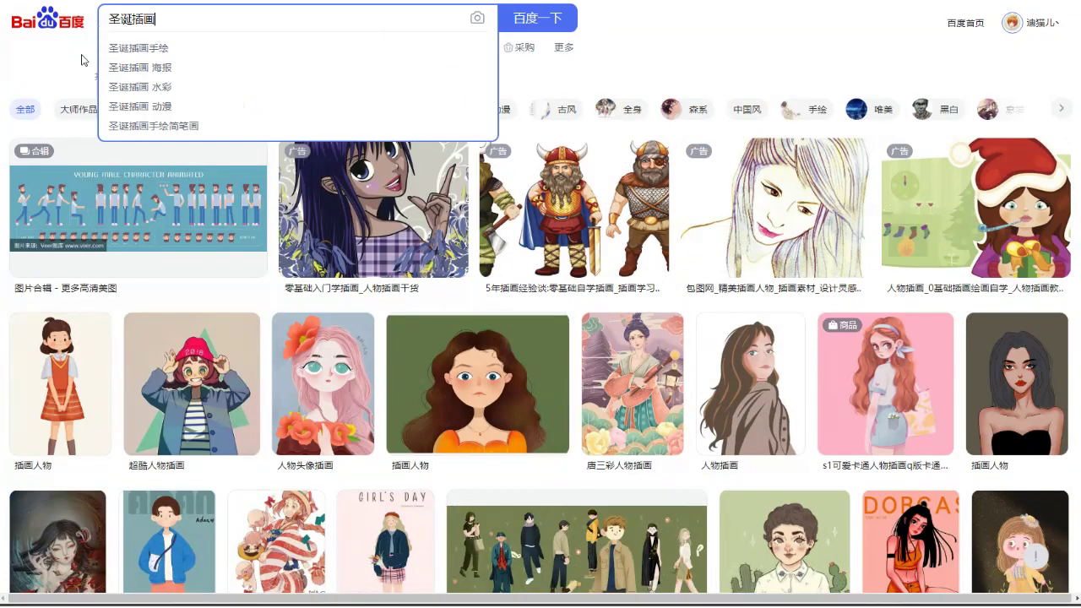
key(space)
key(Return)
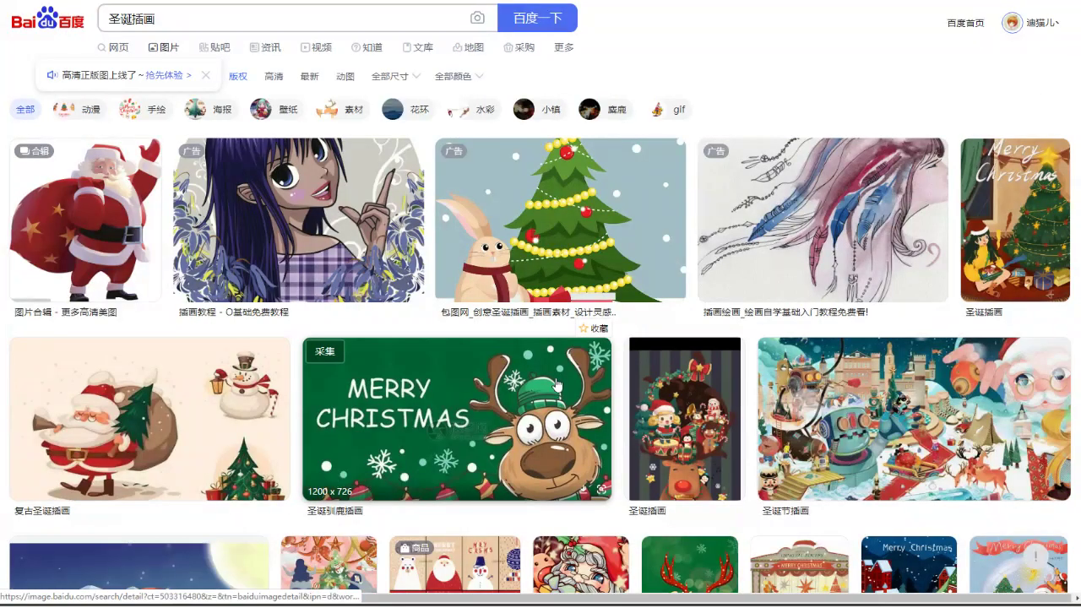
scroll(603, 372, down, 1)
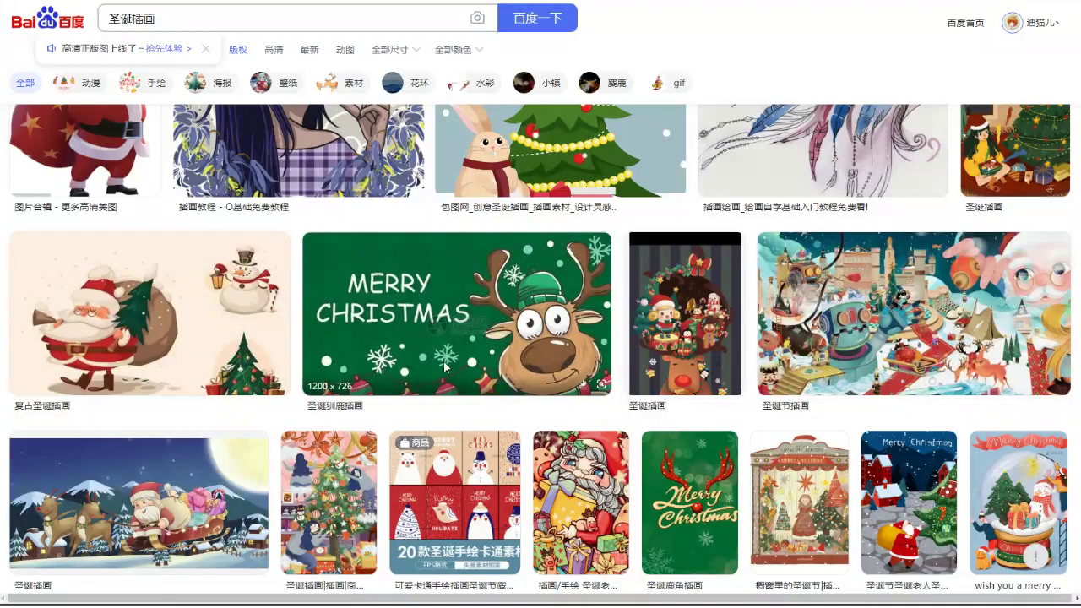
scroll(668, 342, down, 1)
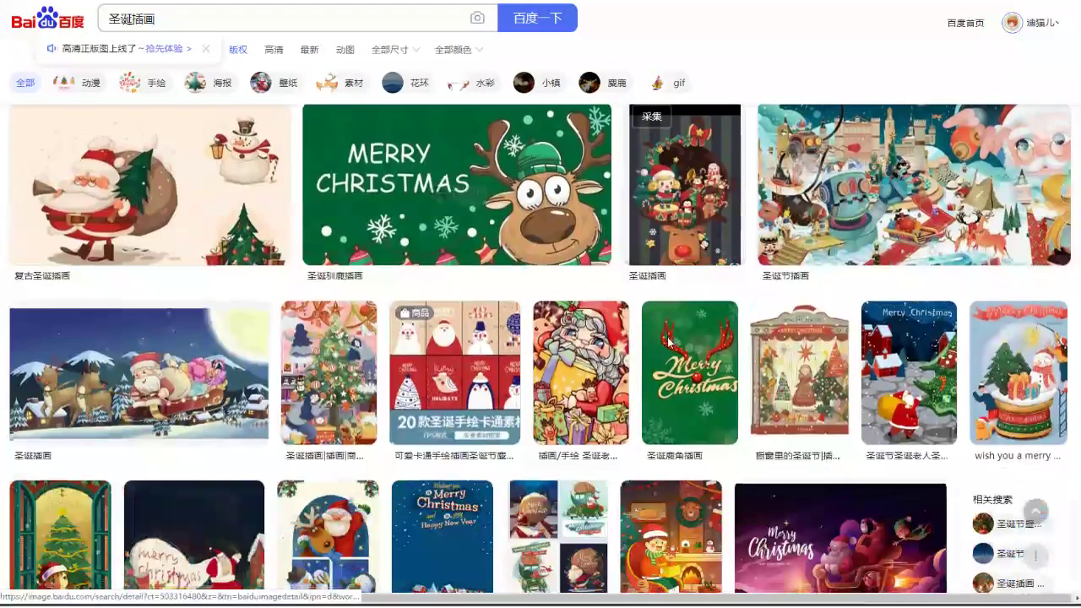
scroll(657, 321, down, 2)
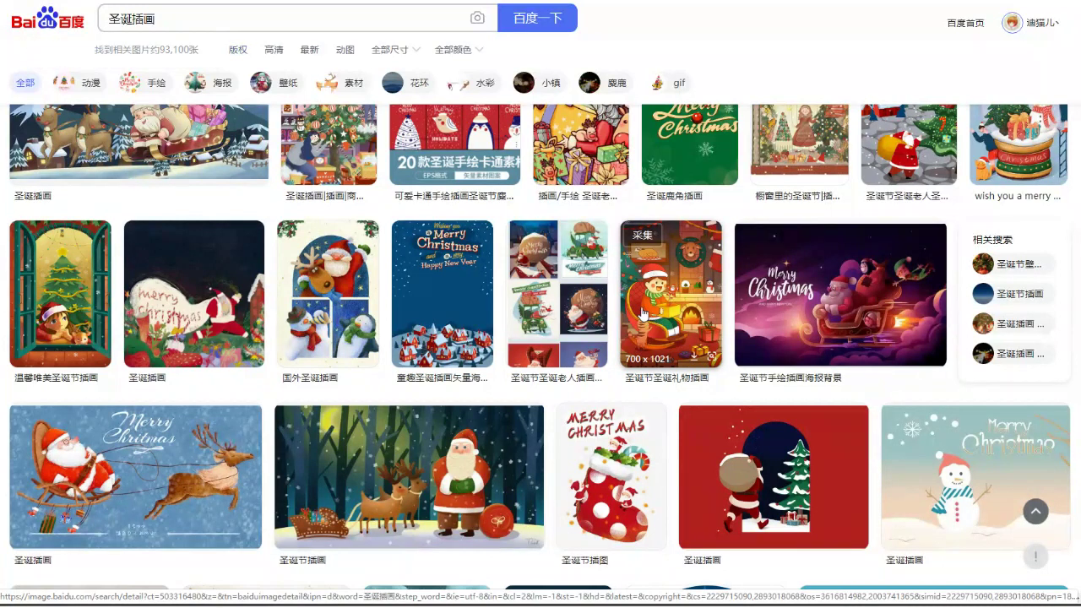
- Open the rocking-chair fireplace illustration from the results and capture a 282 x 423 screenshot around the seated child
click(661, 292)
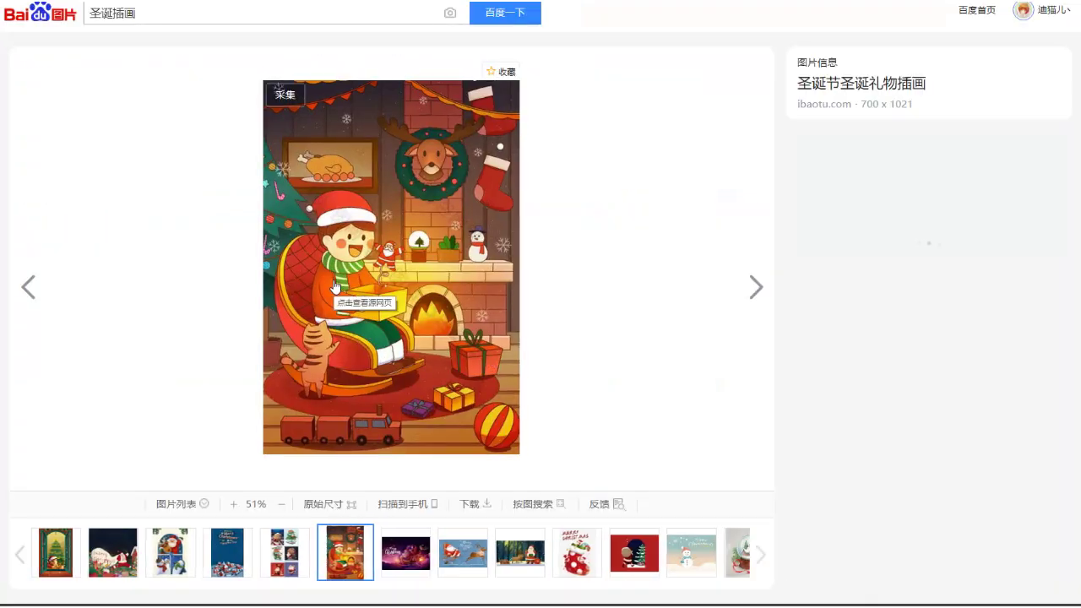
click(686, 245)
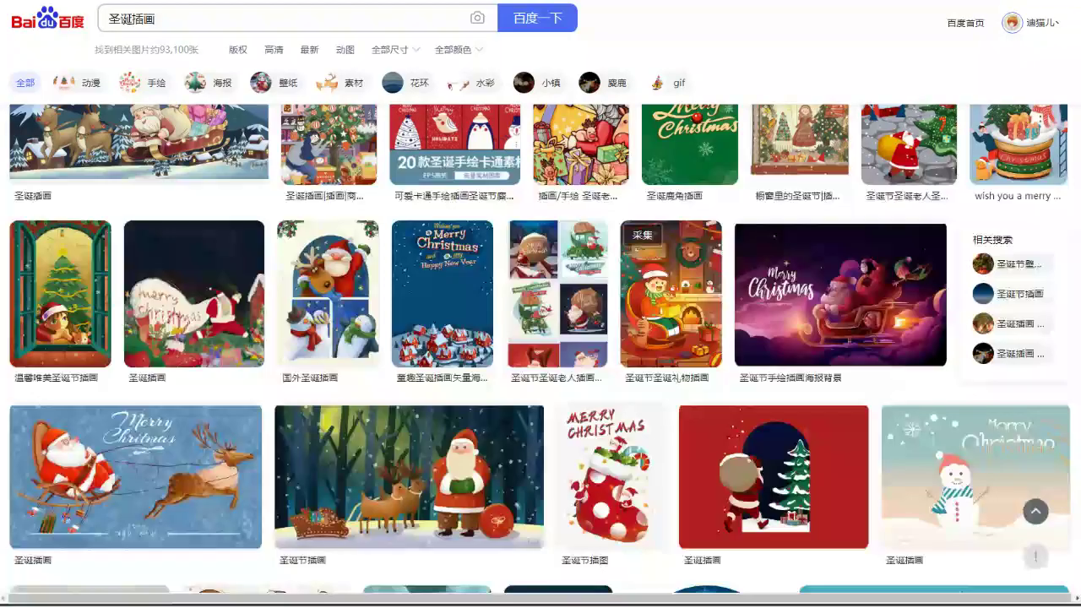
click(686, 245)
key(alt+a)
drag(281, 150, 463, 423)
drag(405, 384, 399, 381)
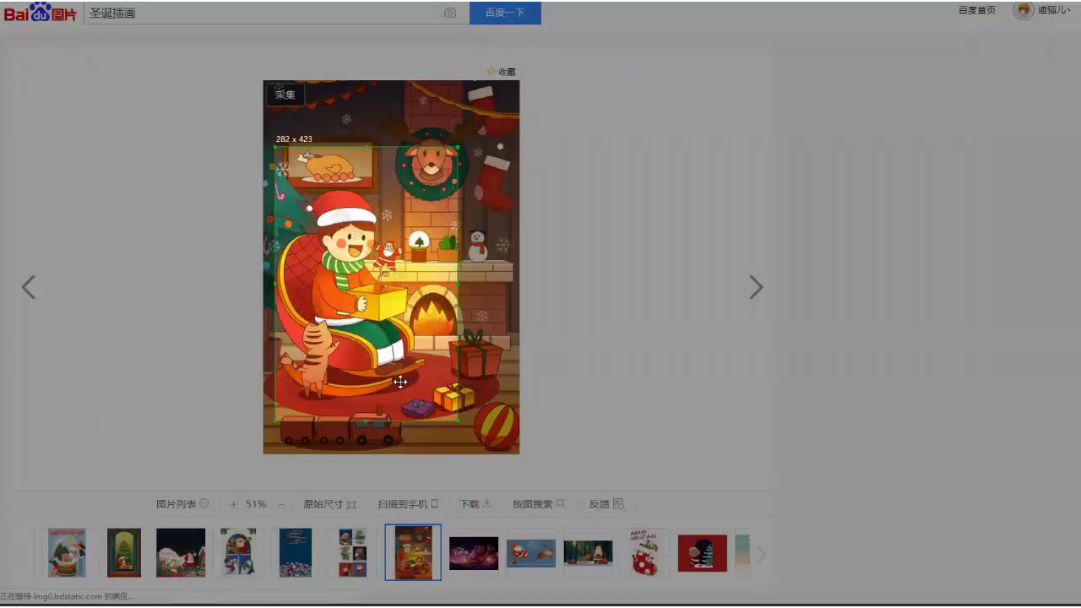
click(437, 439)
- Switch to Photoshop, paste the captured fireplace illustration and place it over the outfit photo beside the sketch
key(alt+Tab)
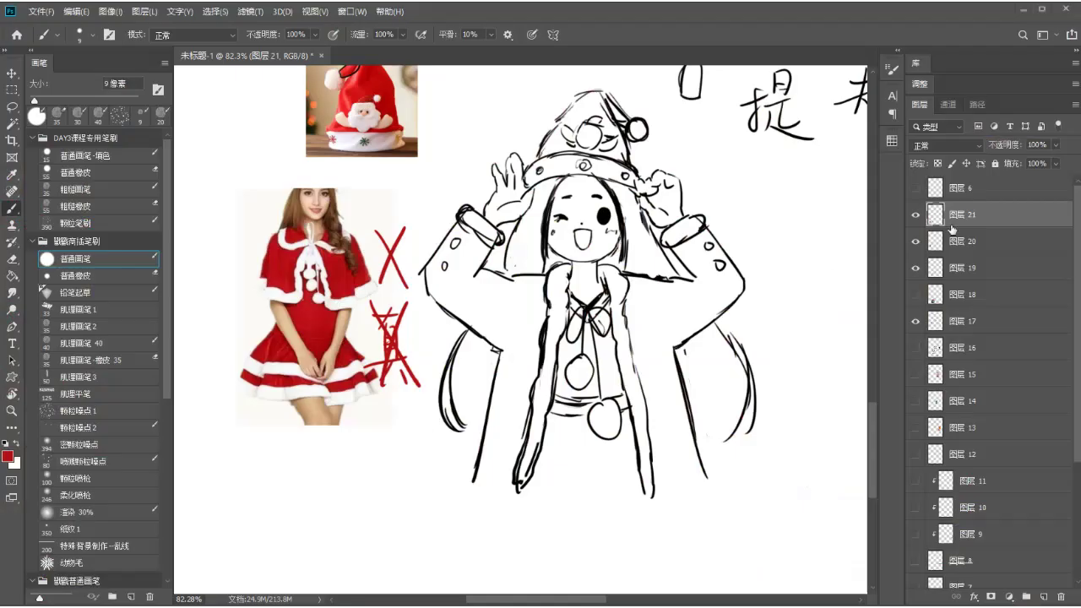
key(ctrl+v)
drag(519, 331, 277, 255)
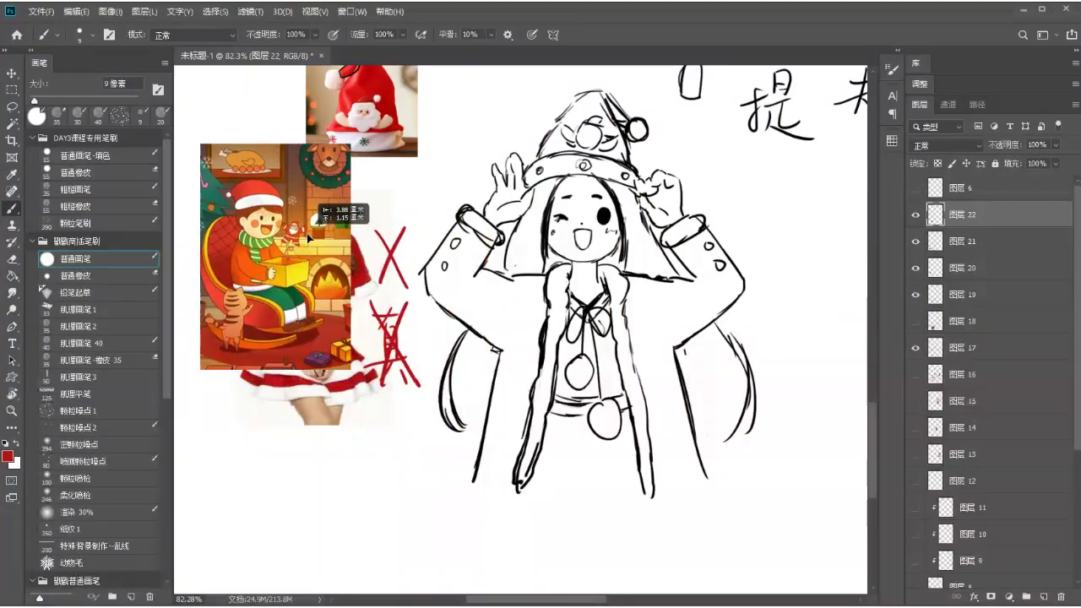
- Return to the browser, view the Christmas stocking illustration and browse further down the 圣诞插画 results for more clothing references
key(alt+Tab)
scroll(609, 172, down, 3)
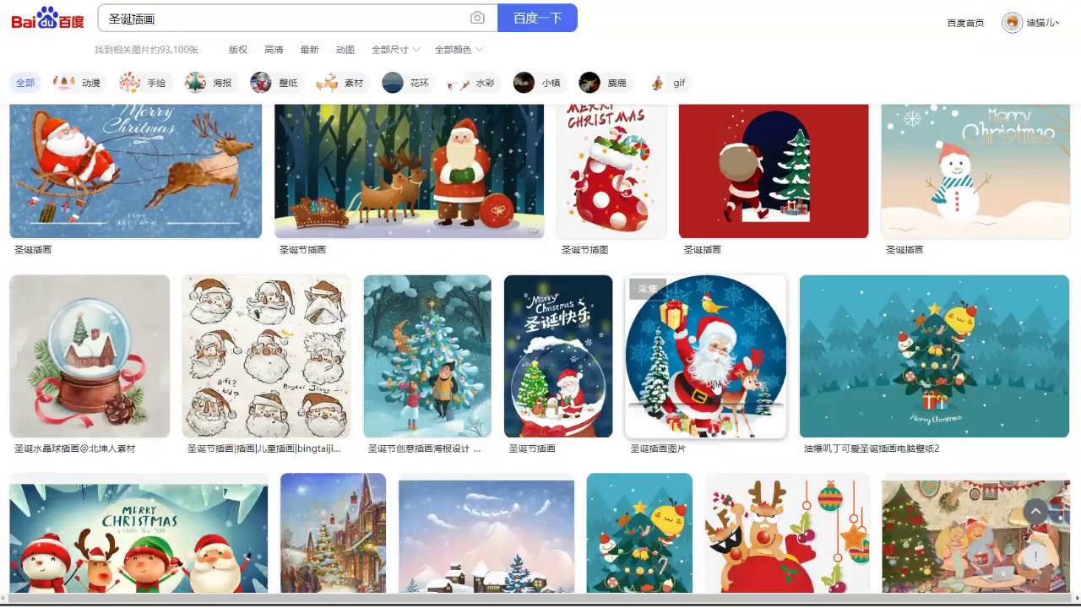
click(610, 171)
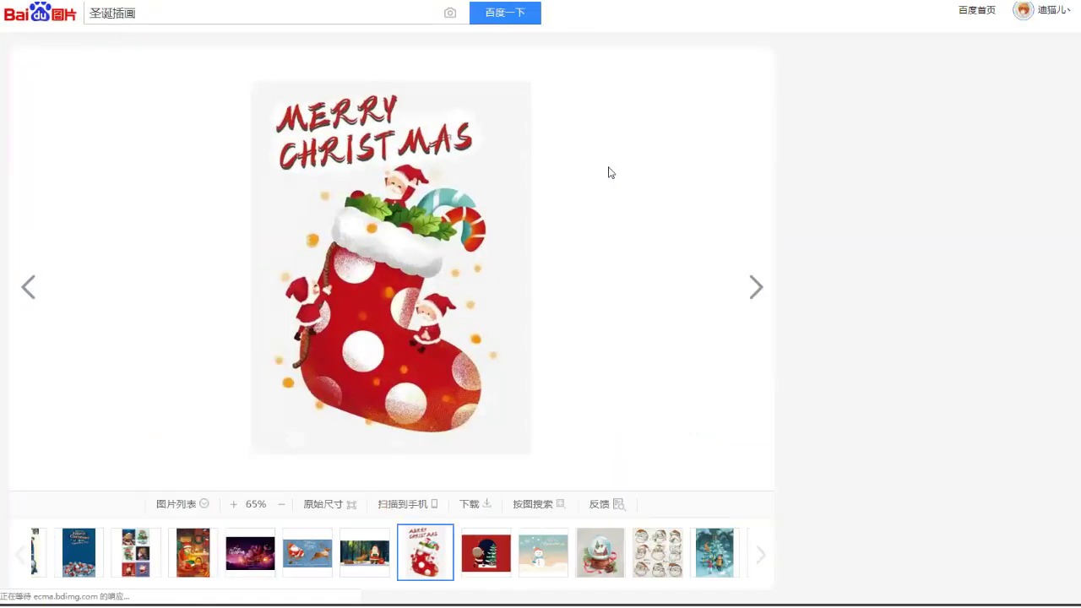
key(ctrl+w)
scroll(622, 368, down, 2)
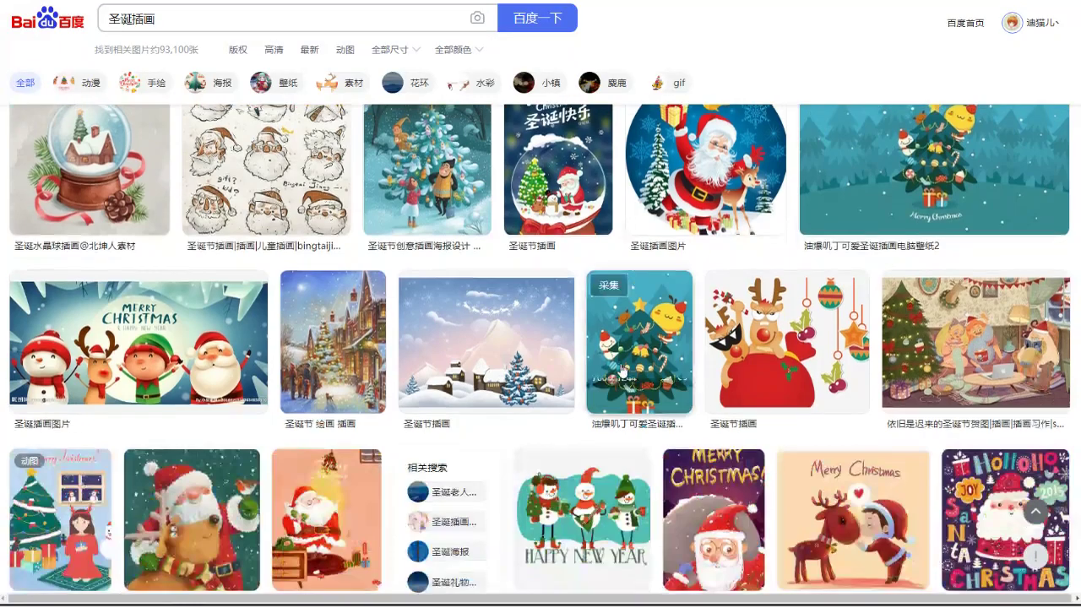
scroll(622, 367, down, 5)
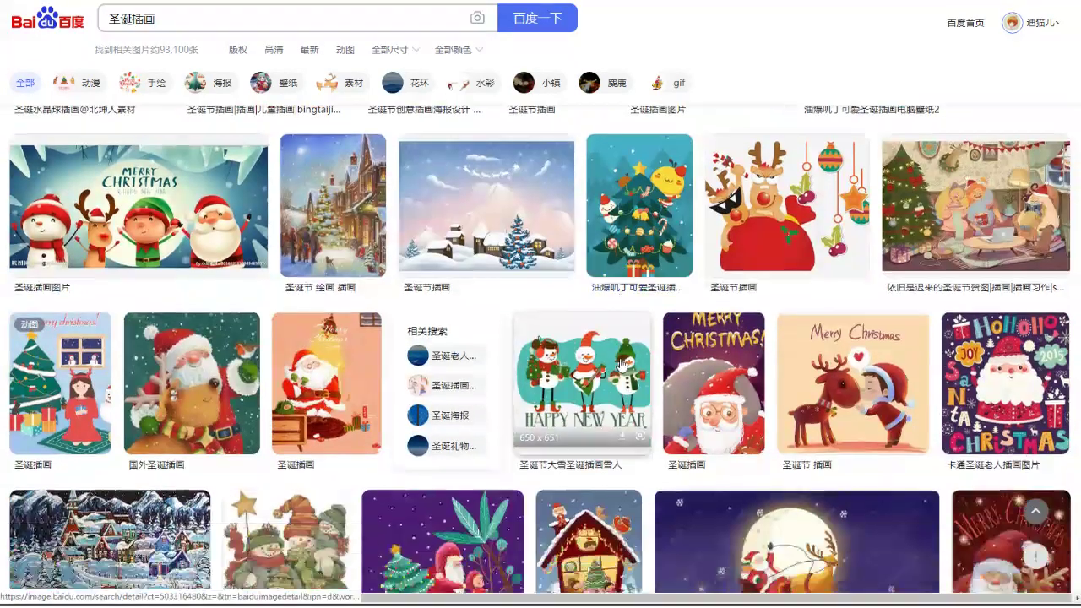
scroll(620, 363, down, 4)
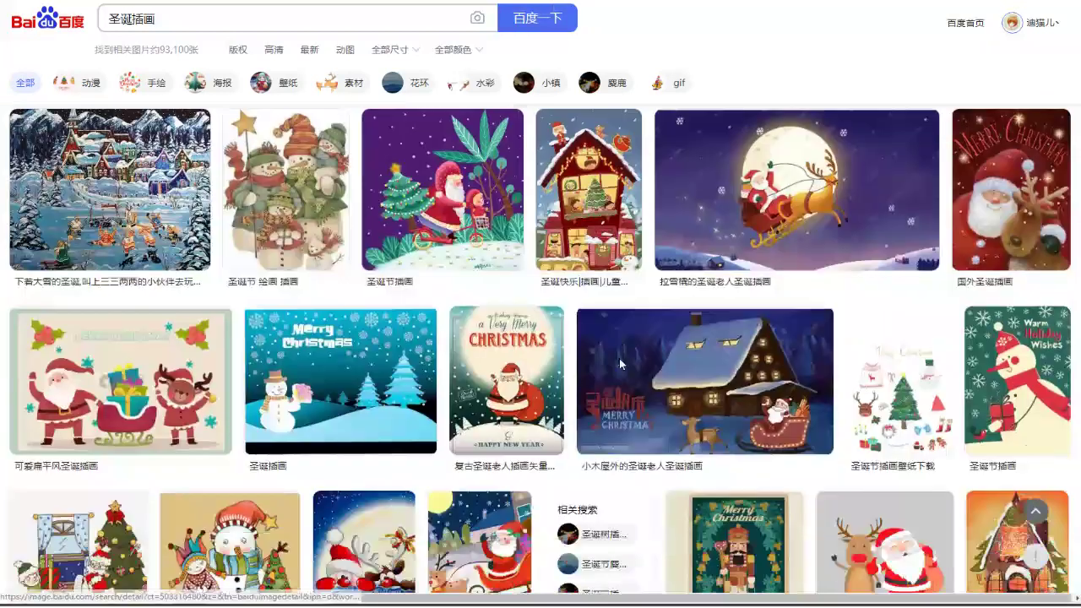
scroll(620, 363, down, 4)
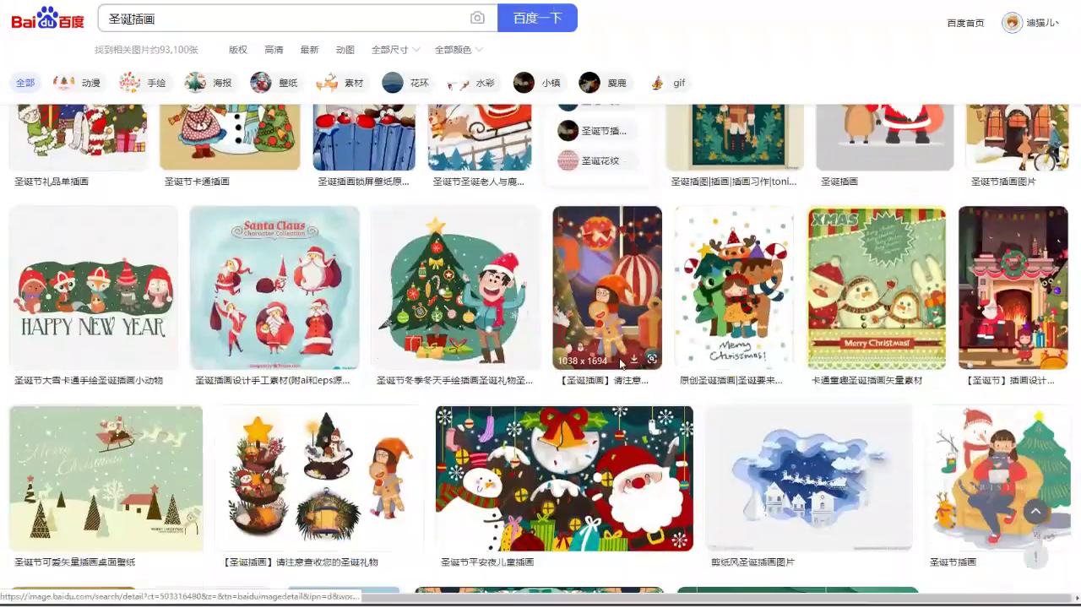
- Open the Santa Claus Character Collection image and capture a 234 x 374 screenshot of its right-hand Santas
click(326, 304)
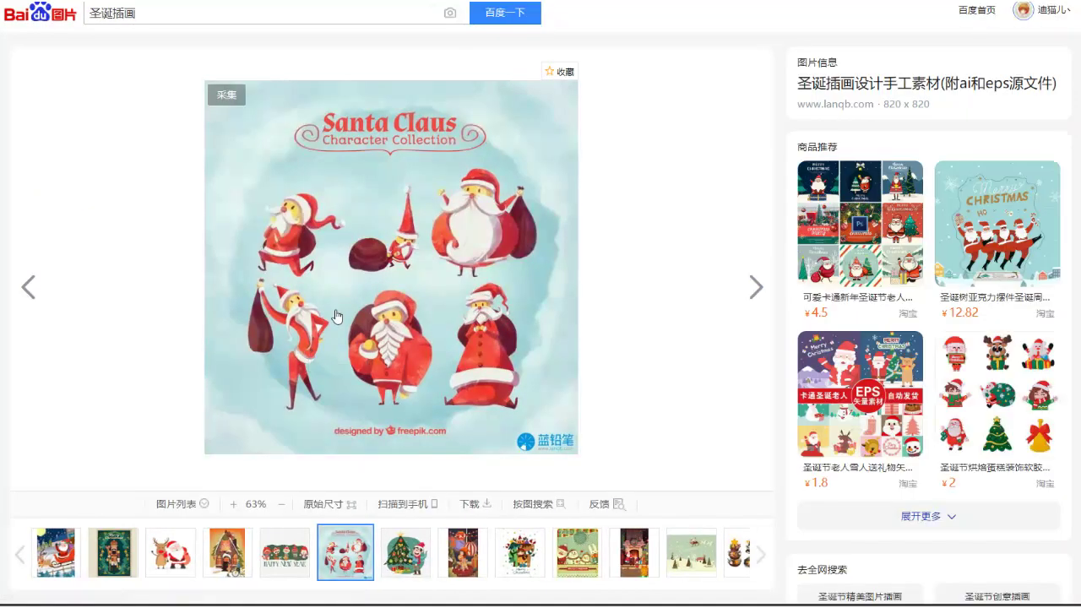
key(ctrl+alt+a)
drag(393, 164, 545, 406)
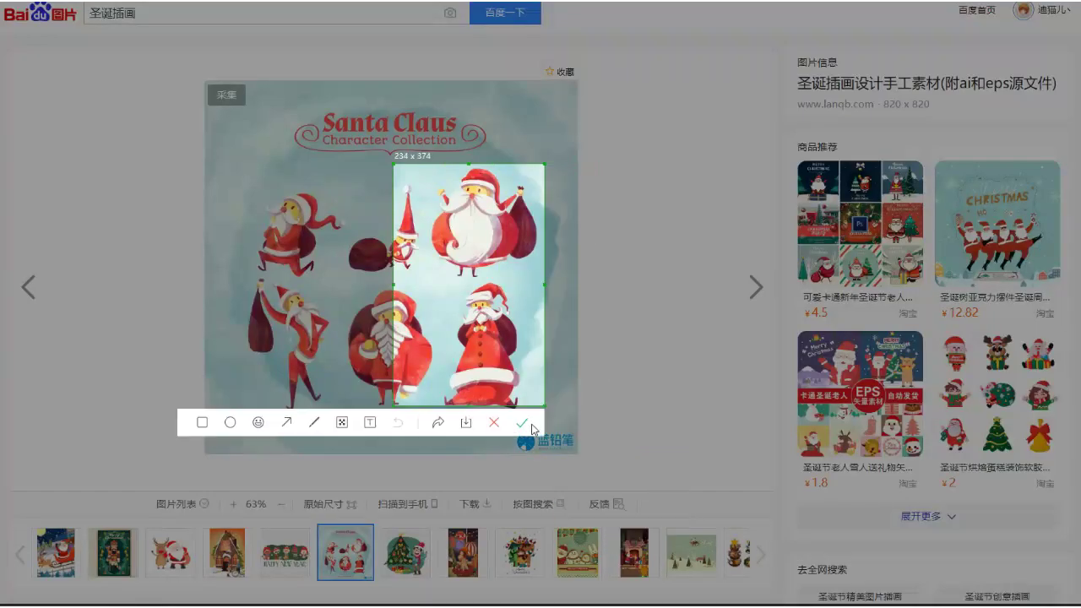
click(523, 424)
- Switch to Photoshop, paste the captured Santas and place them beside the fireplace illustration, overlapping its edge
key(alt+Tab)
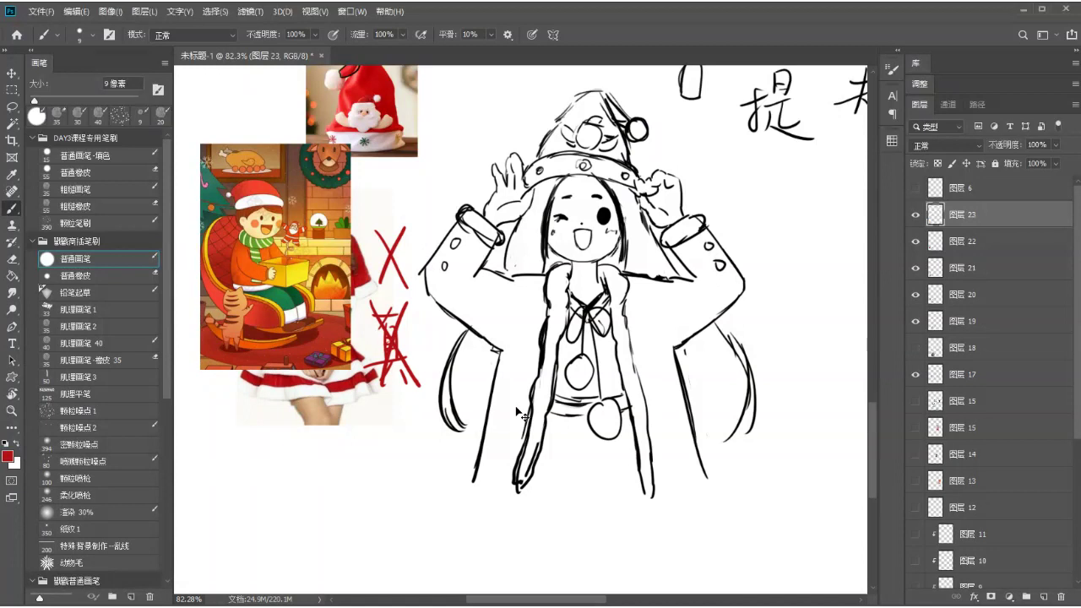
key(ctrl+v)
drag(519, 331, 401, 301)
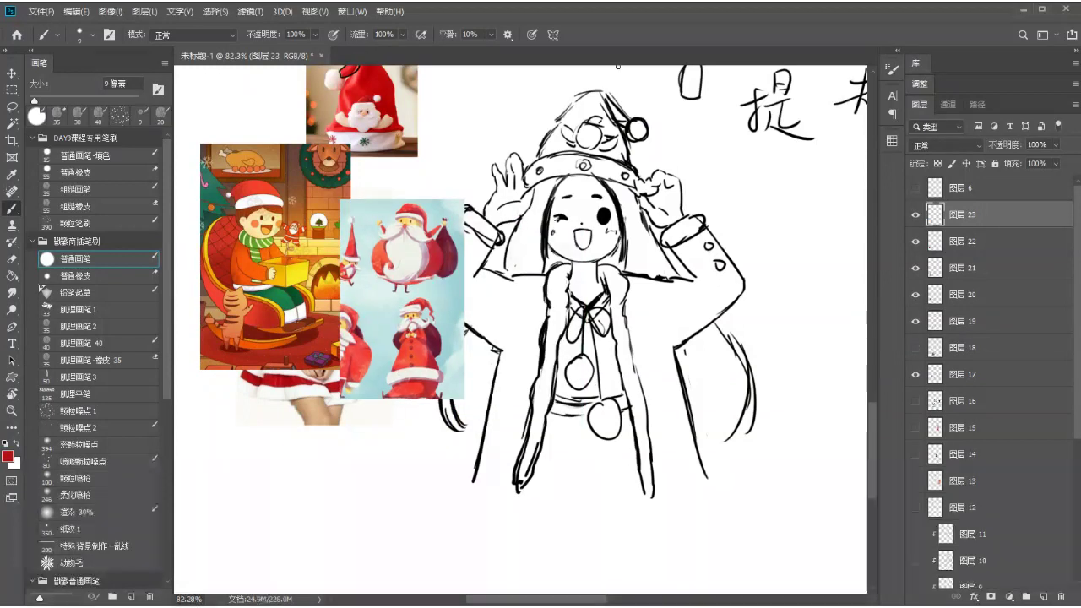
- Switch back to the browser, browse back up the Christmas illustrations and view the Santa poster with the moon and red sack
key(alt+Tab)
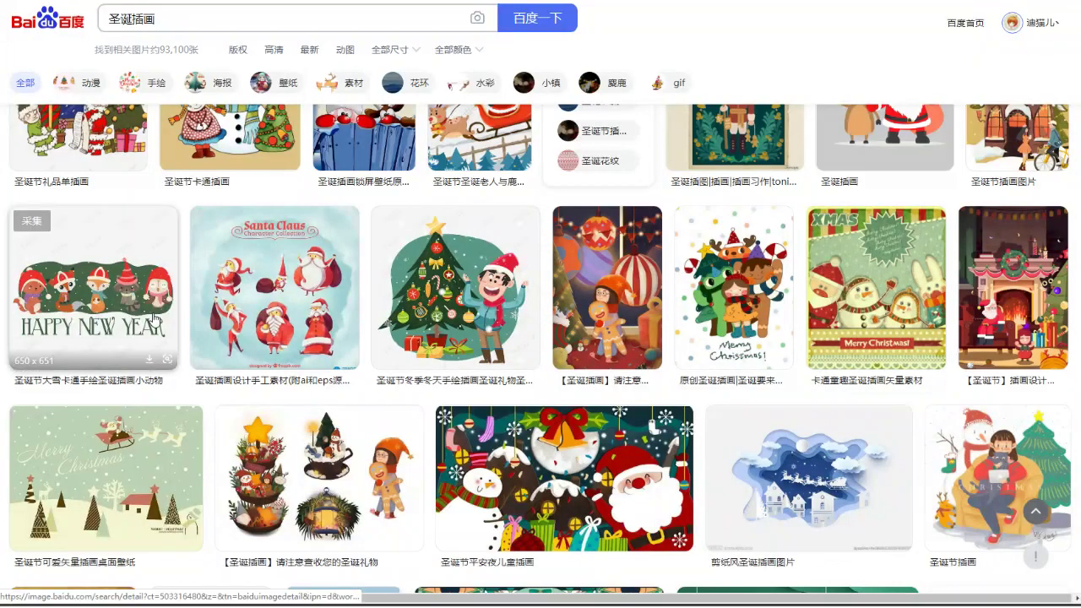
scroll(585, 353, up, 3)
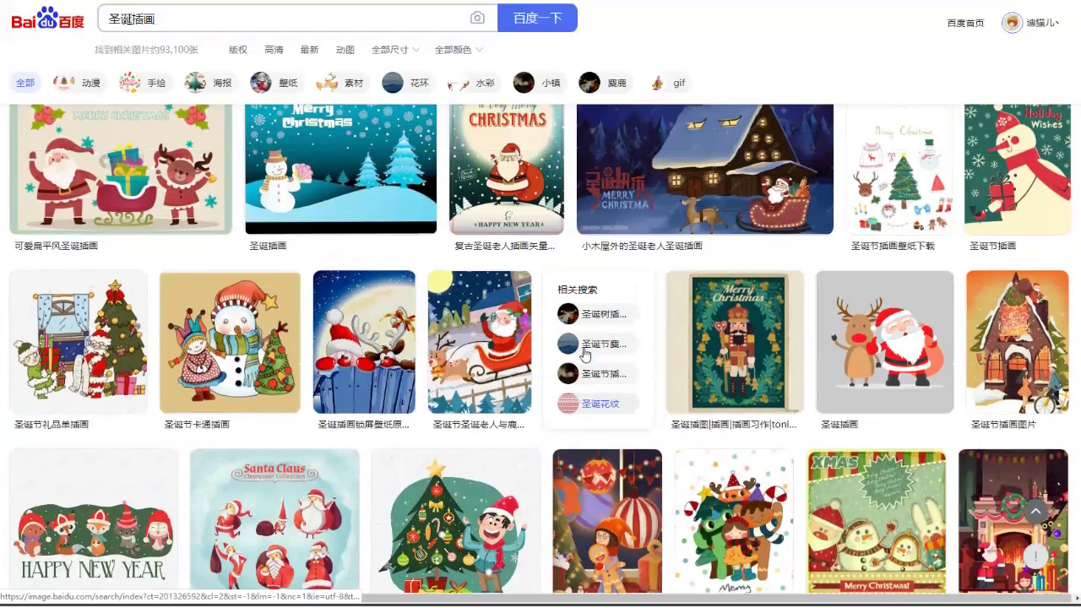
scroll(584, 353, up, 2)
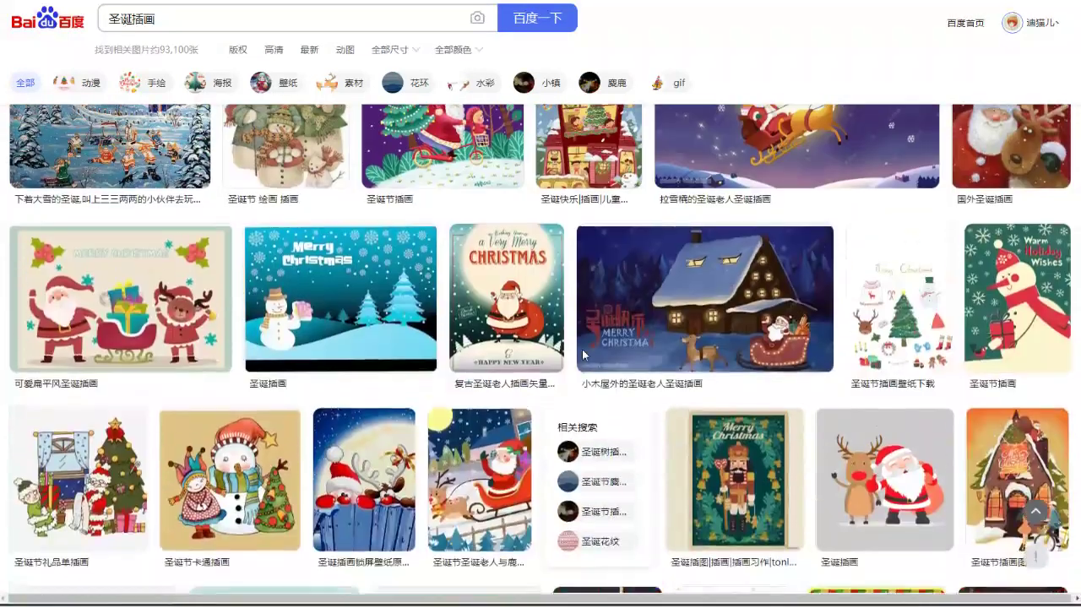
scroll(584, 353, up, 2)
click(532, 463)
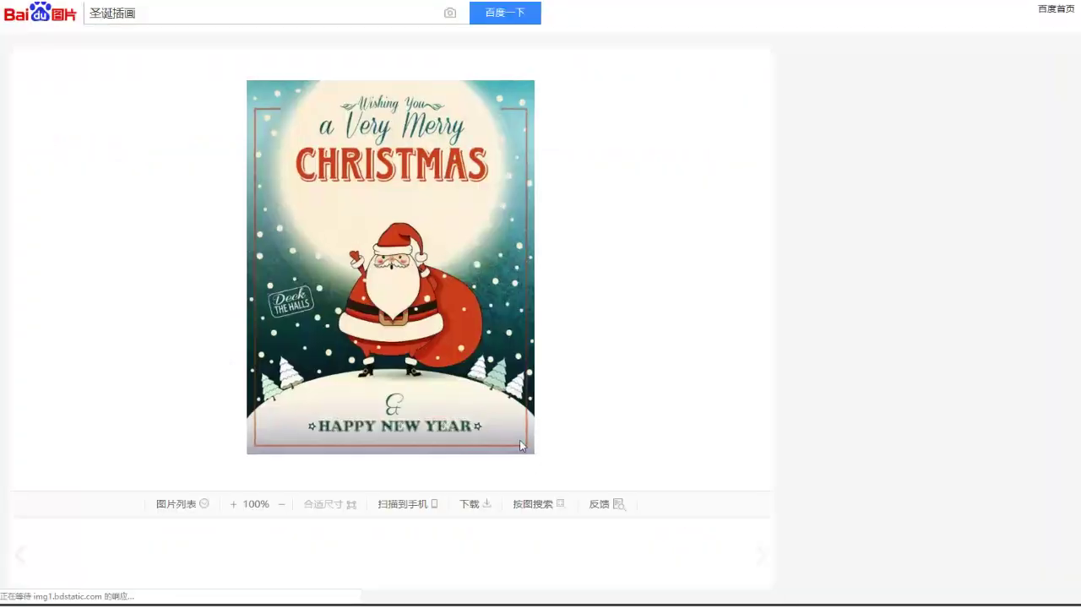
key(Escape)
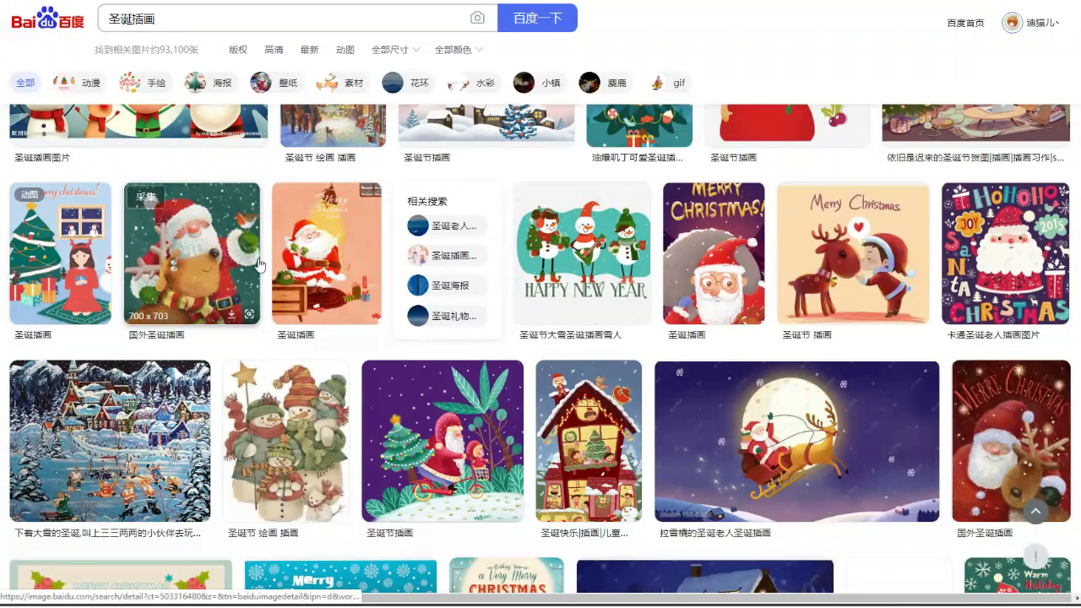
- Capture the Santa from the orange Christmas illustration in the image results and paste it among the references left of the sketch in Photoshop
click(290, 243)
key(ctrl+alt+a)
drag(260, 147, 432, 396)
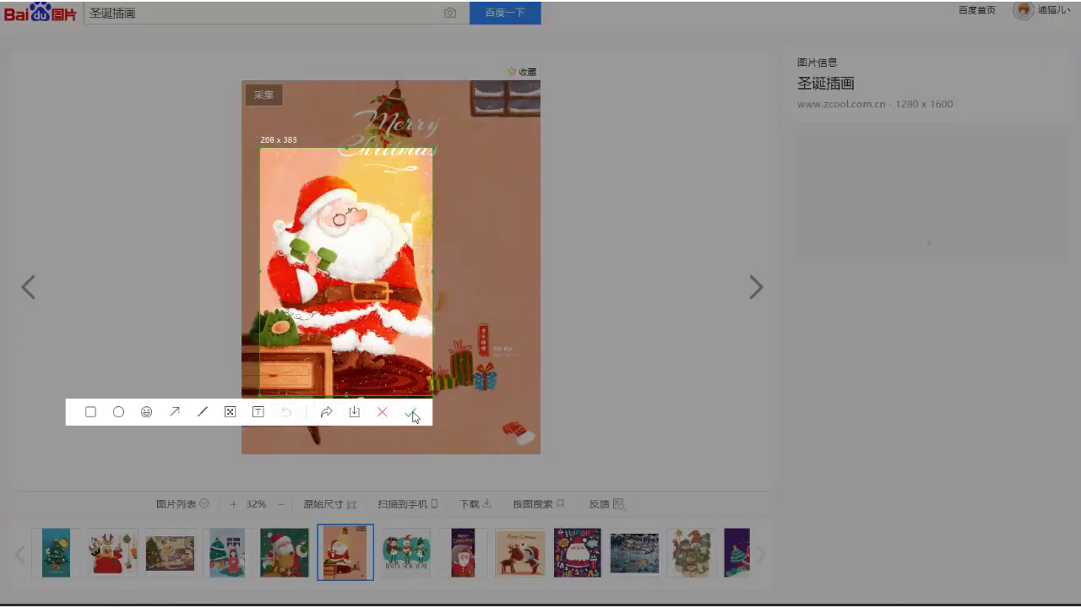
click(410, 413)
key(alt+Tab)
key(ctrl+v)
mouse_move(526, 324)
mouse_down()
mouse_move(418, 394)
mouse_move(312, 431)
mouse_move(292, 428)
mouse_up()
- Return to the Baidu image results, browse further Christmas illustrations and open the one of the anime girl in a red dress
key(alt+Tab)
scroll(573, 391, up, 4)
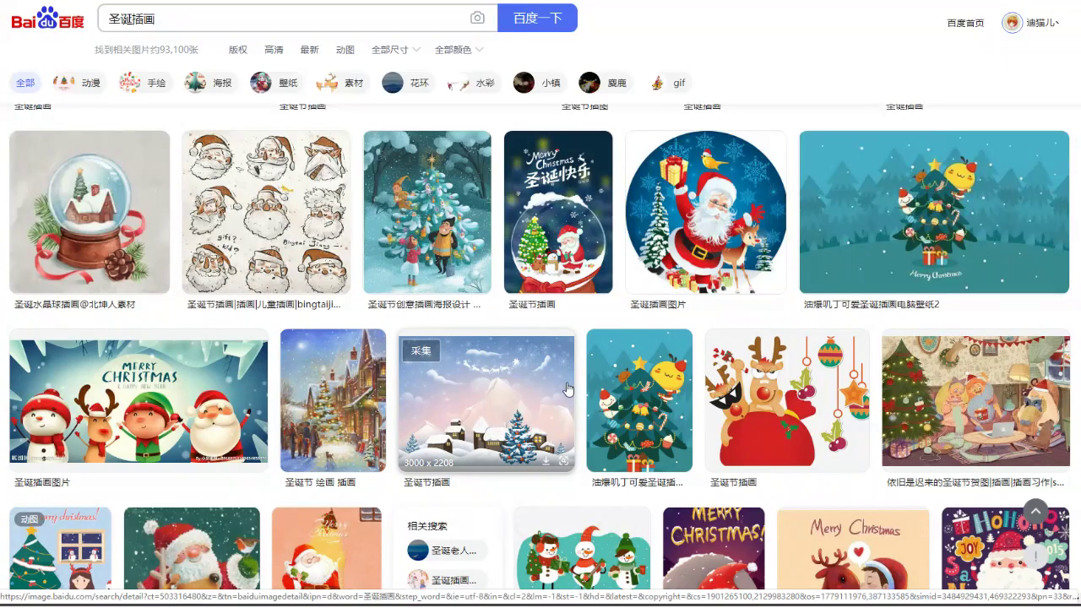
scroll(566, 390, down, 10)
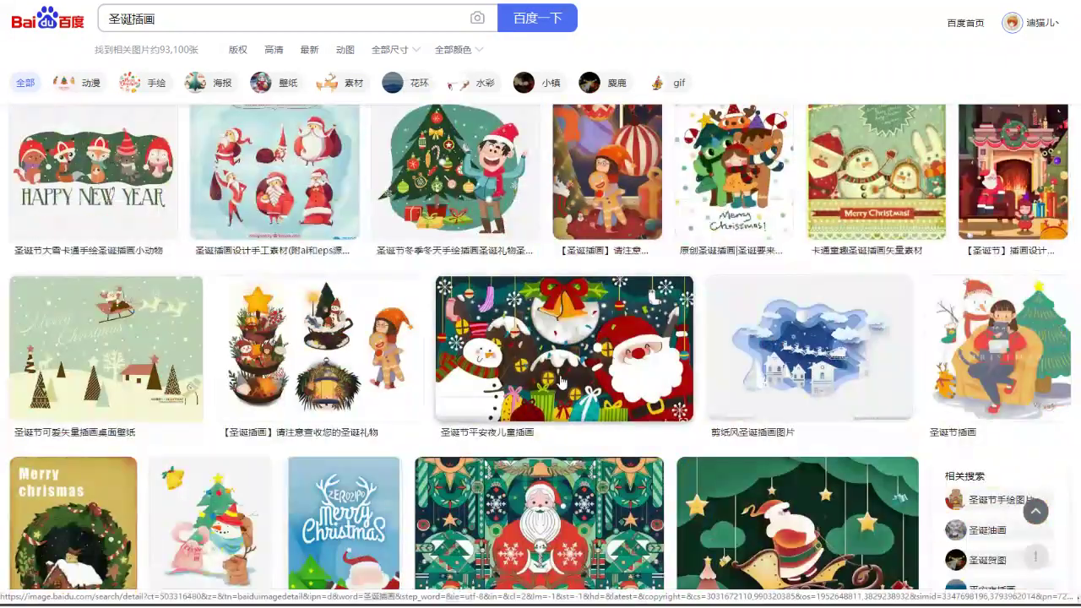
scroll(561, 382, down, 10)
scroll(561, 381, down, 8)
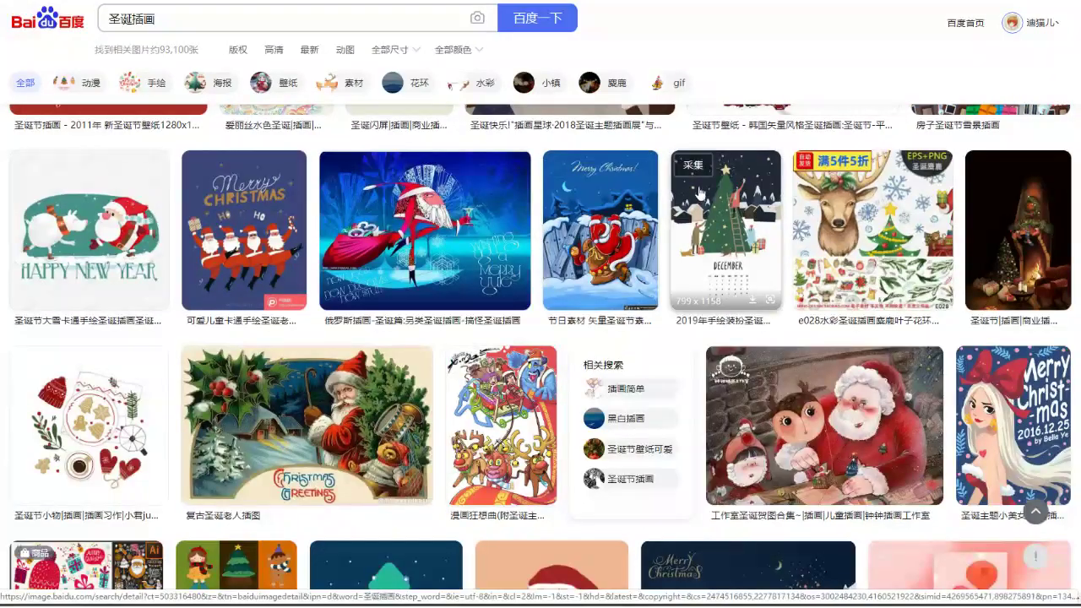
scroll(710, 256, down, 10)
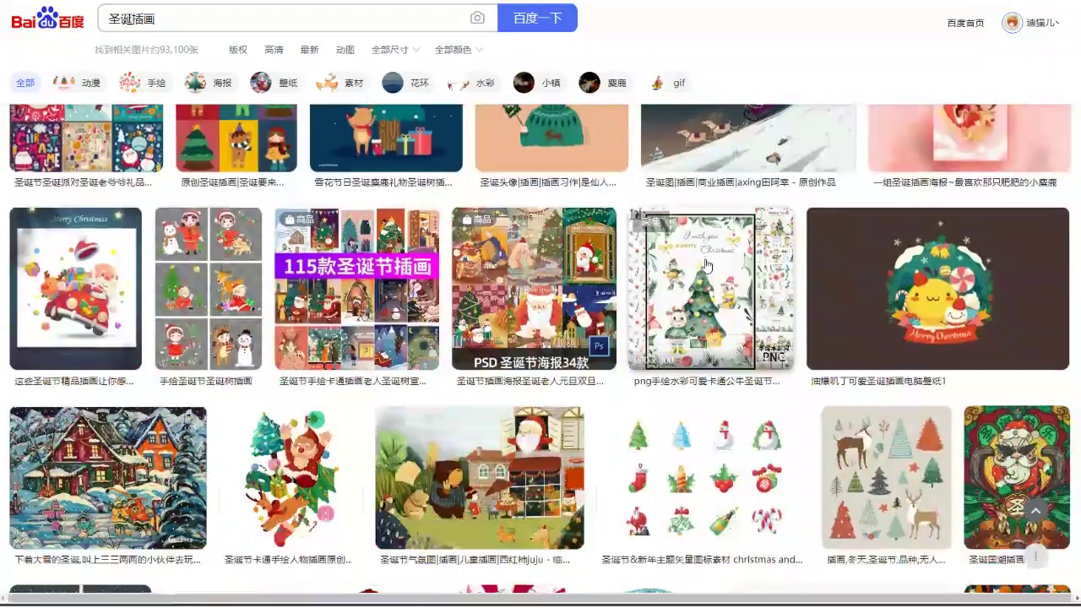
scroll(708, 265, down, 3)
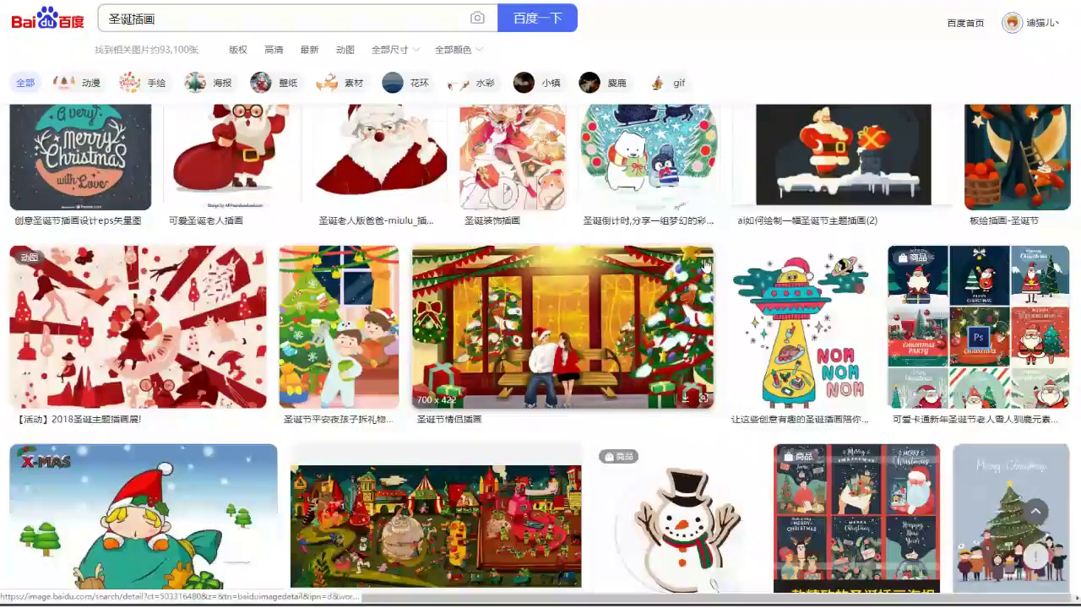
click(522, 149)
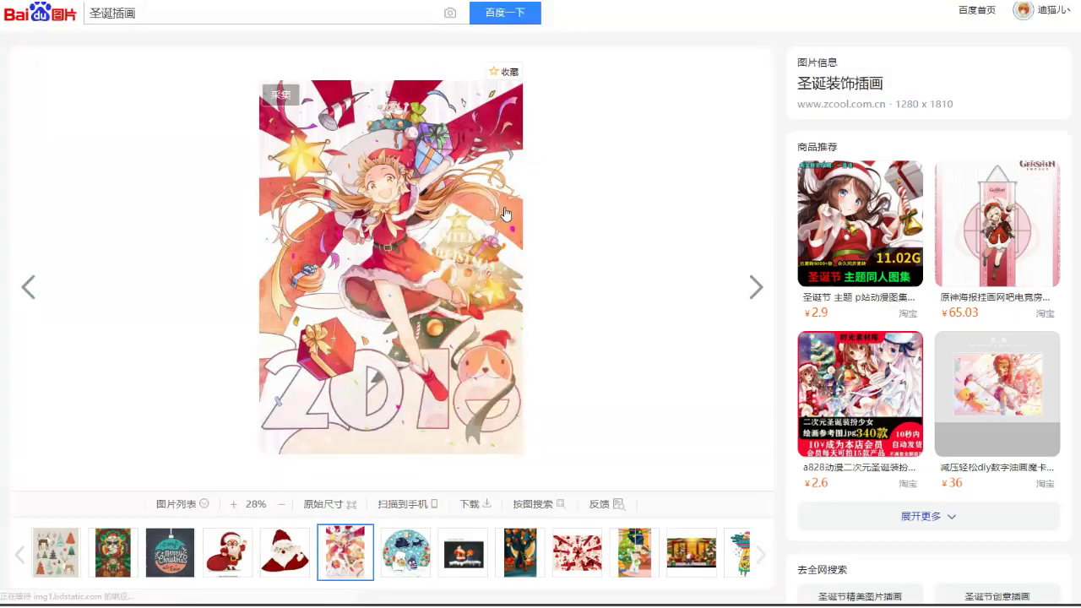
- Capture the anime girl illustration and paste it into the Photoshop drawing, placing it to the right of the sketched character
key(F1)
drag(292, 118, 503, 377)
click(482, 397)
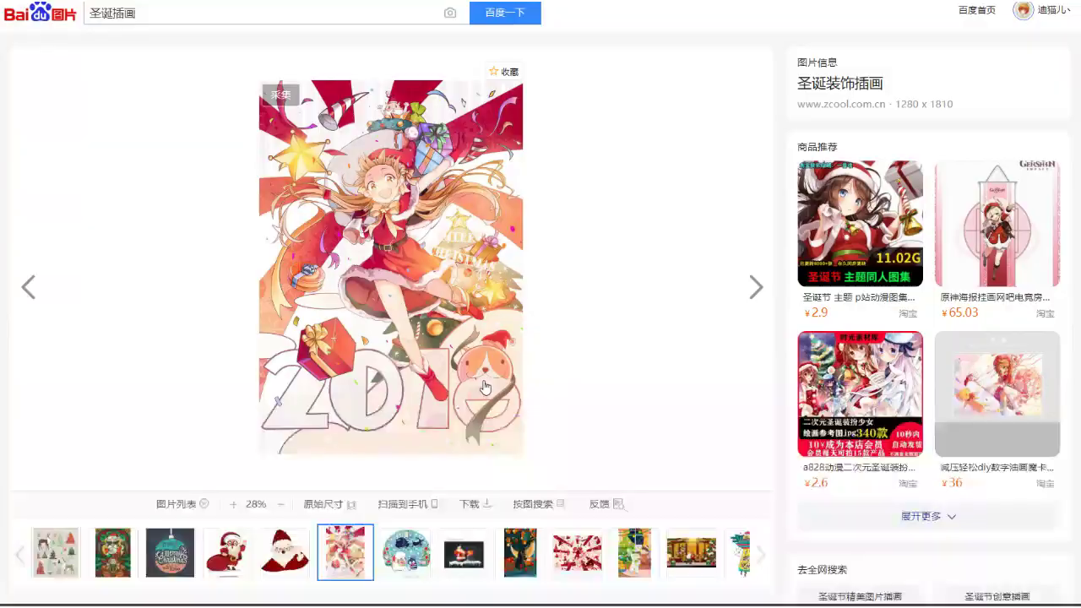
key(alt+Tab)
key(ctrl+v)
drag(477, 353, 746, 259)
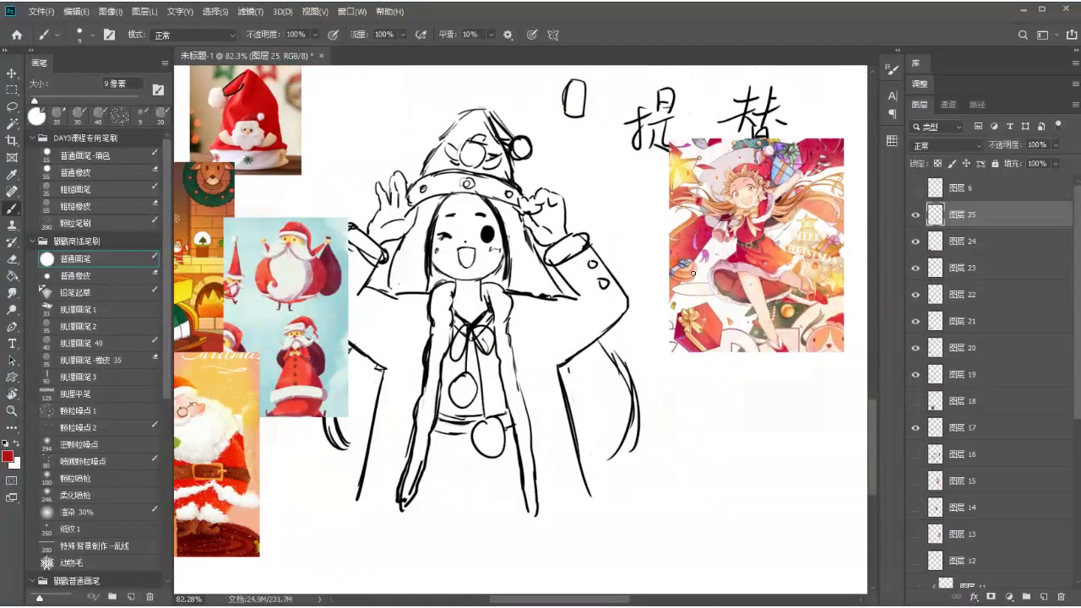
- Hide 图层 23, the reference picture with several Santas on a light blue background
scroll(747, 260, left, 3)
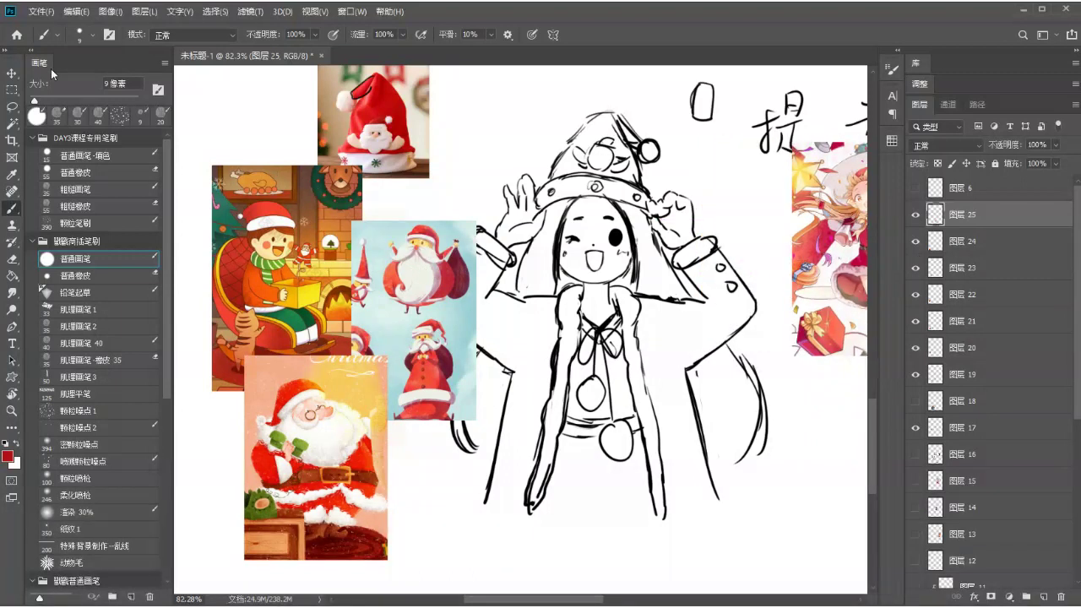
click(966, 245)
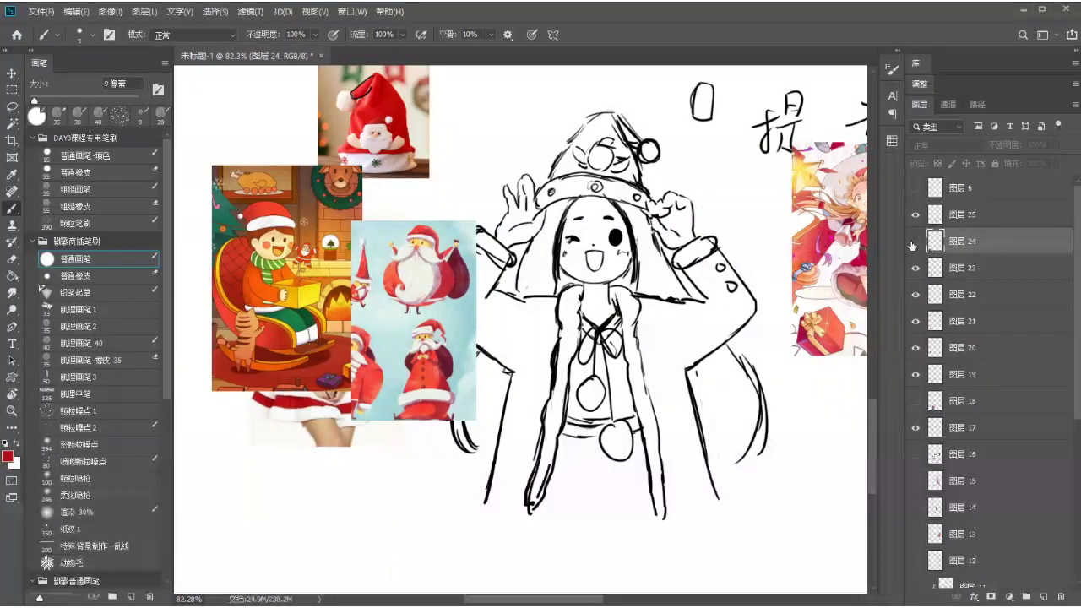
click(923, 270)
click(915, 268)
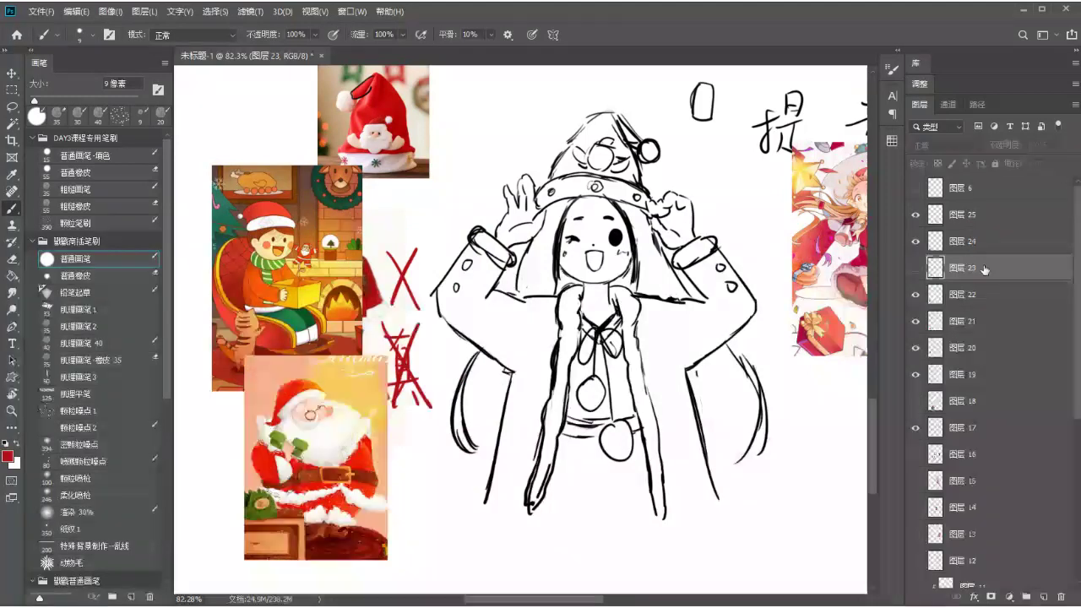
- Sample a light red from the dress of the anime girl reference as the painting colour
drag(708, 287, 597, 304)
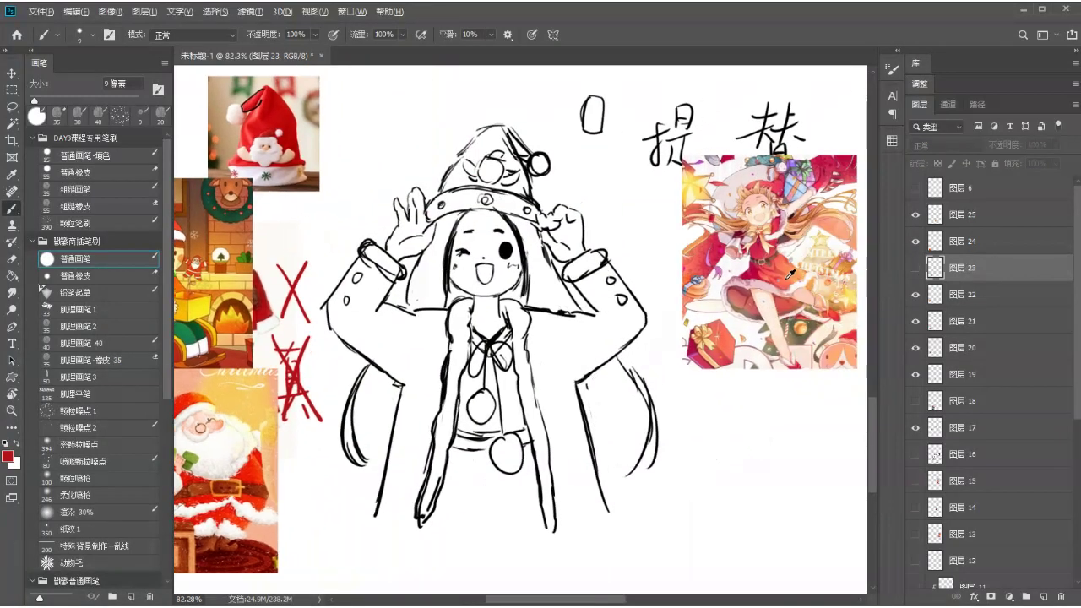
scroll(790, 274, up, 5)
drag(743, 244, 639, 279)
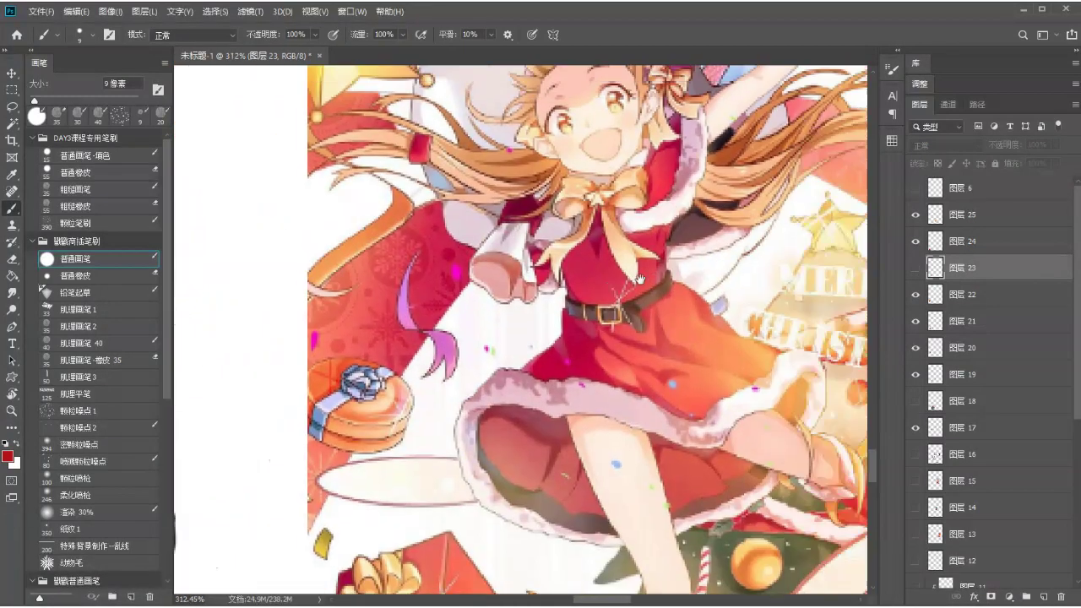
scroll(646, 285, up, 2)
scroll(659, 293, down, 2)
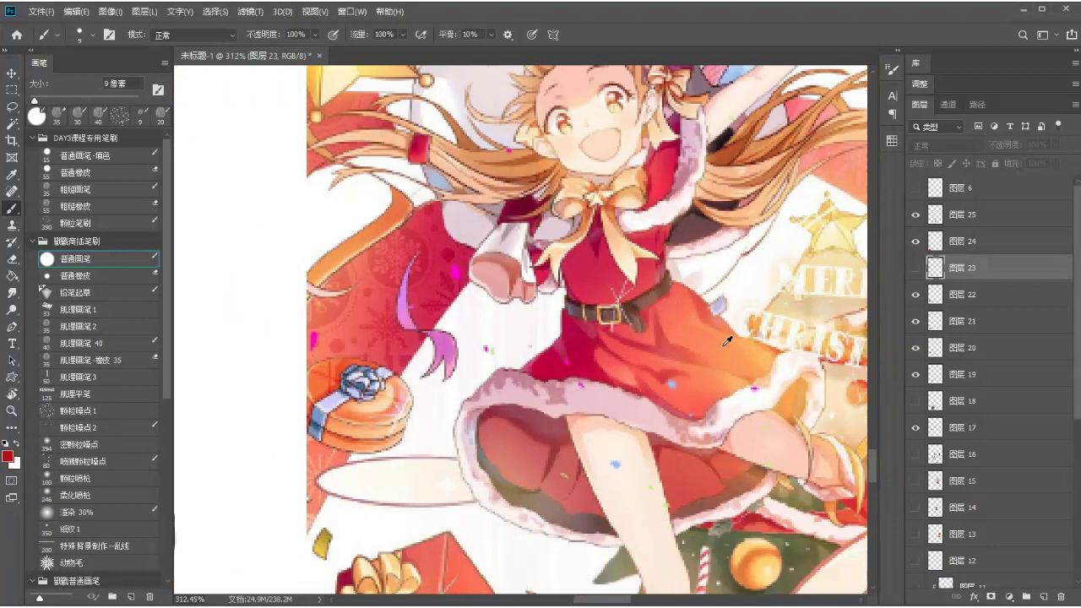
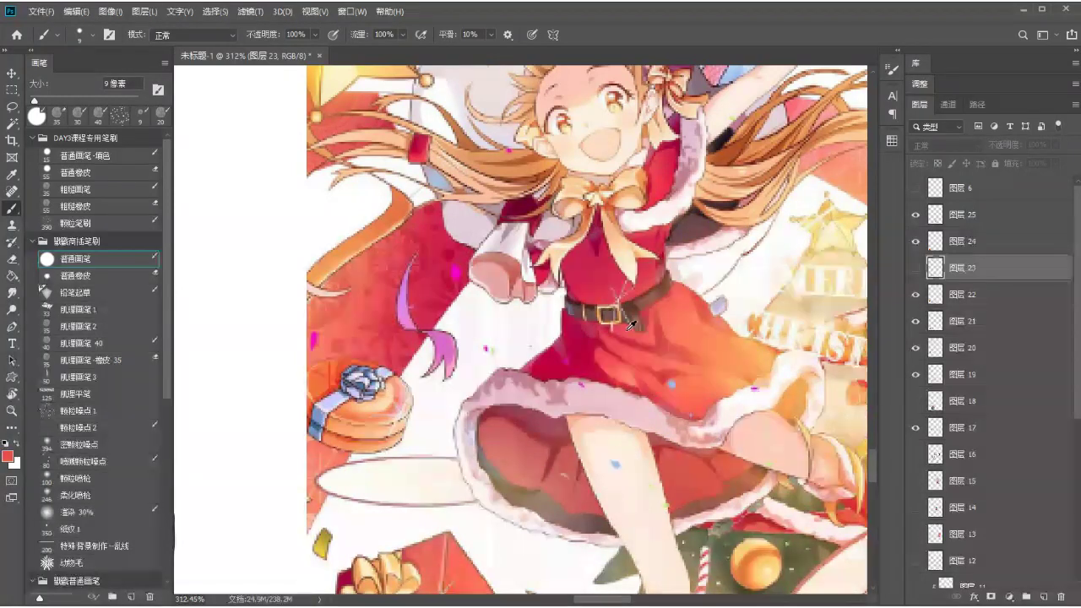
scroll(617, 297, down, 6)
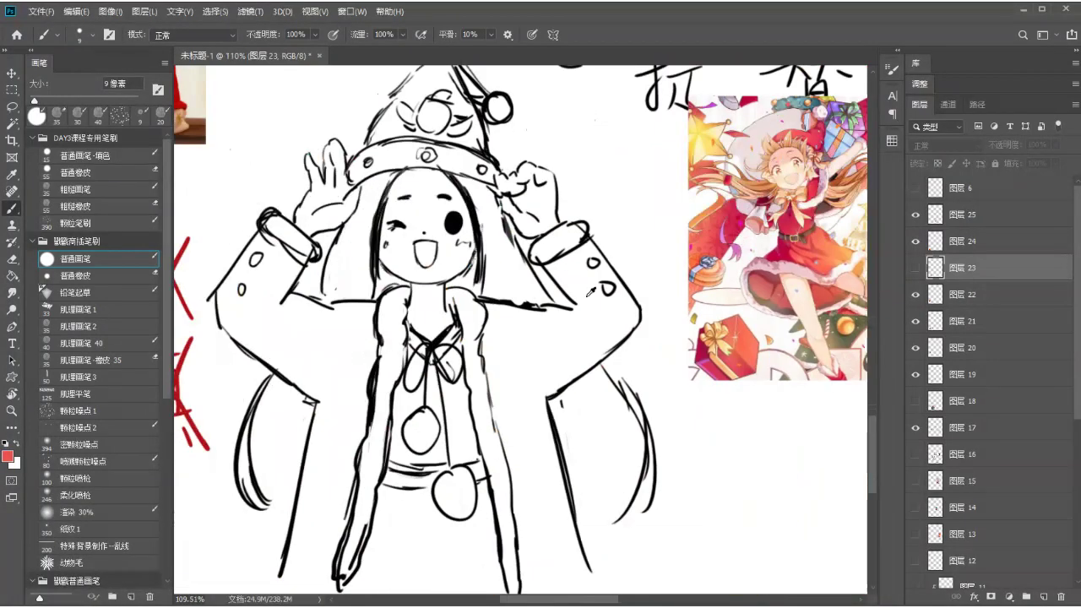
- On a new layer above 图层 18, paint both sides of the coat and part of the hat flat red with a 50 px brush
click(964, 224)
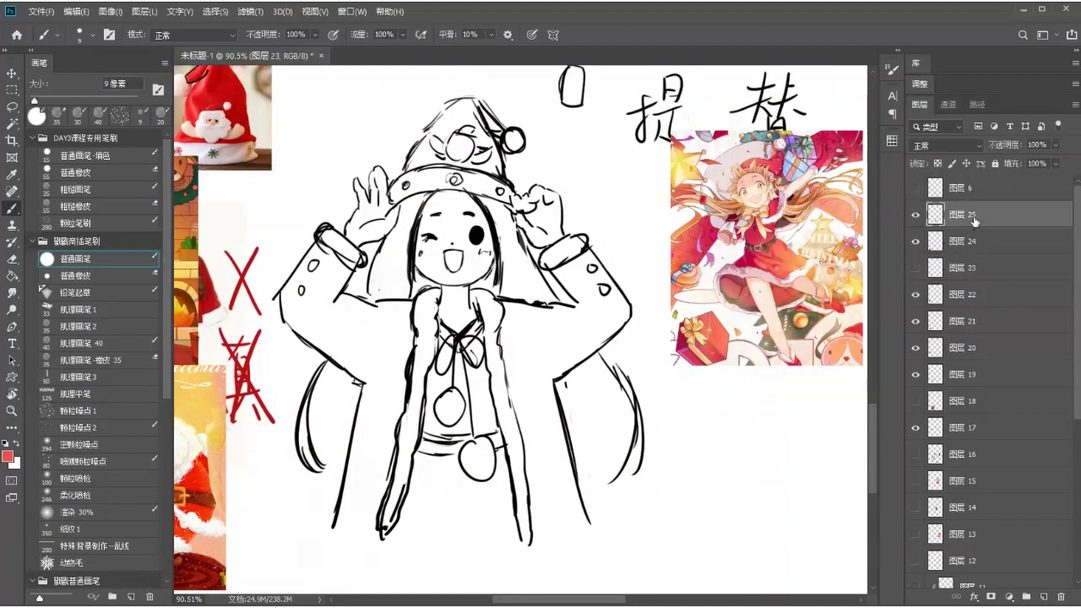
click(984, 403)
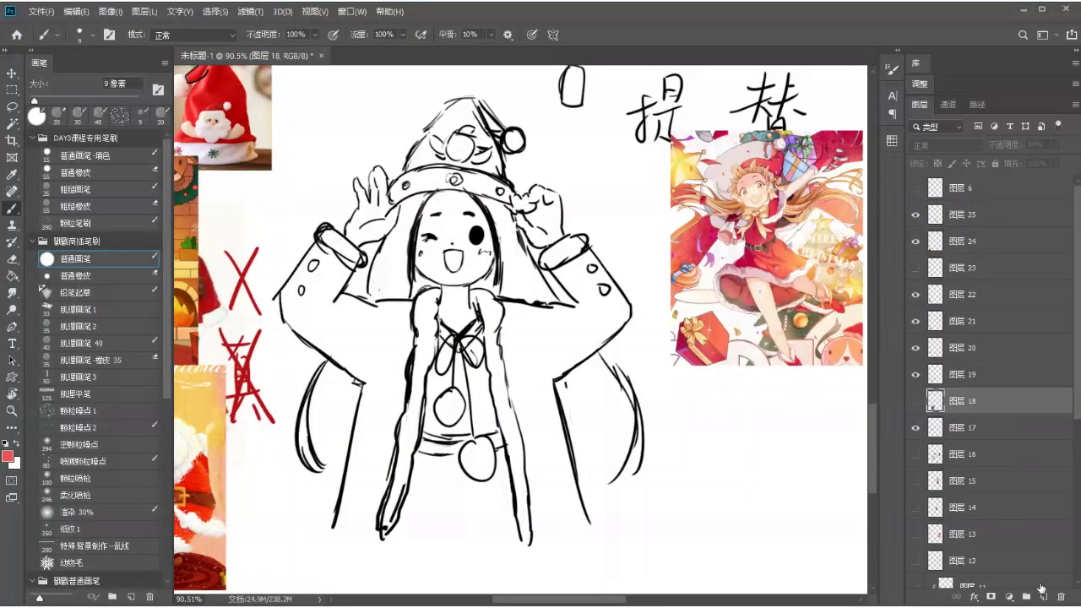
click(1044, 597)
scroll(414, 313, down, 2)
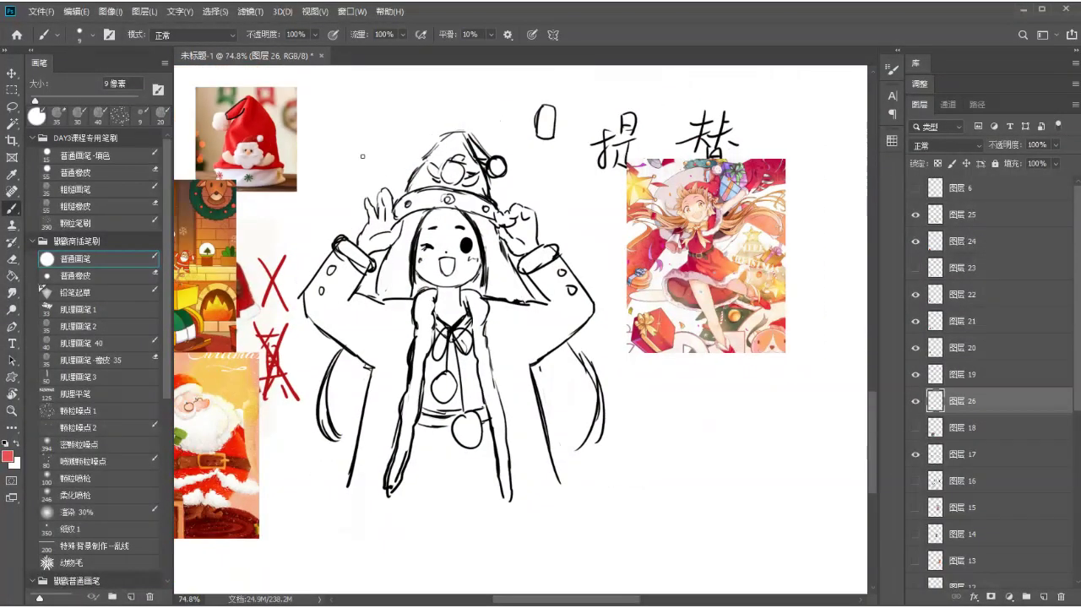
key(bracketright)
mouse_move(338, 266)
mouse_down()
mouse_move(328, 269)
mouse_move(338, 291)
mouse_move(314, 299)
mouse_move(342, 338)
mouse_move(404, 312)
mouse_move(387, 423)
mouse_move(376, 389)
mouse_move(378, 460)
mouse_up()
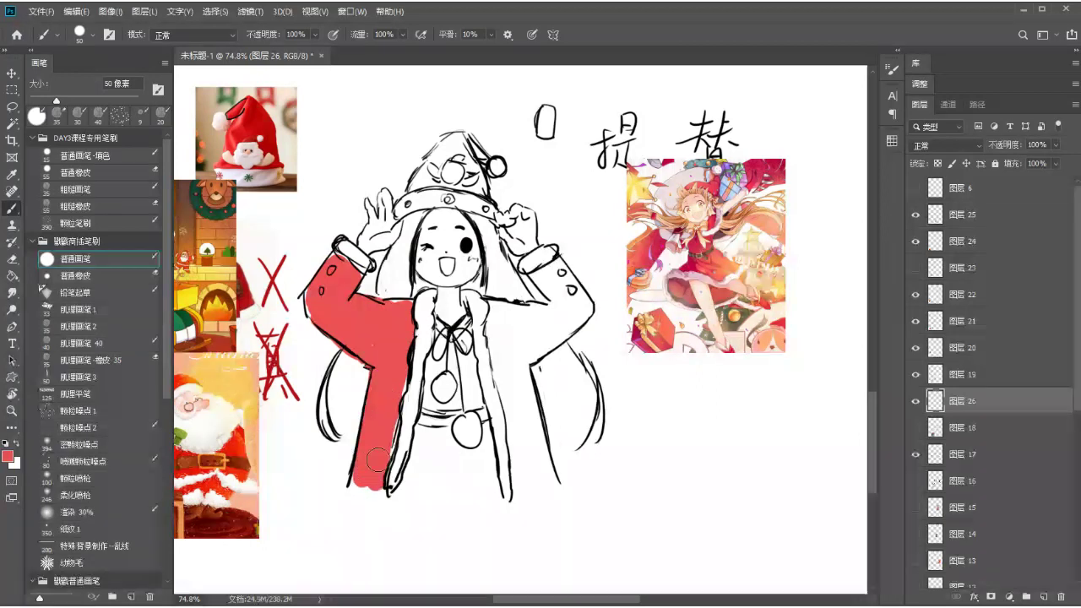
mouse_move(499, 318)
mouse_down()
mouse_move(527, 456)
mouse_move(522, 380)
mouse_move(534, 462)
mouse_move(521, 455)
mouse_move(521, 492)
mouse_move(539, 464)
mouse_up()
mouse_move(501, 318)
mouse_down()
mouse_move(532, 311)
mouse_move(541, 283)
mouse_move(559, 296)
mouse_move(557, 267)
mouse_move(580, 308)
mouse_move(554, 330)
mouse_up()
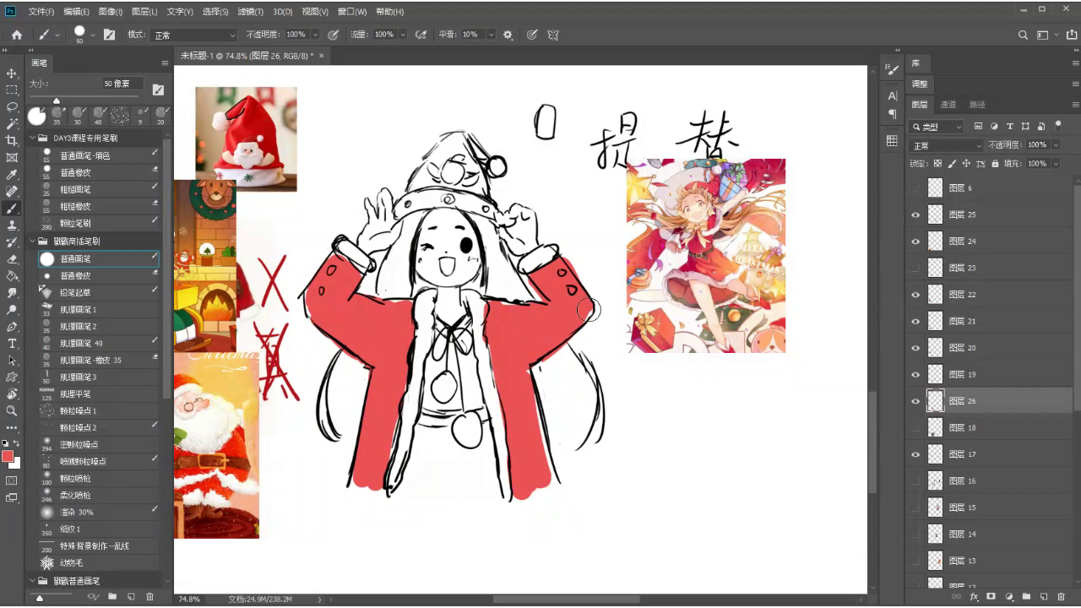
drag(445, 160, 424, 178)
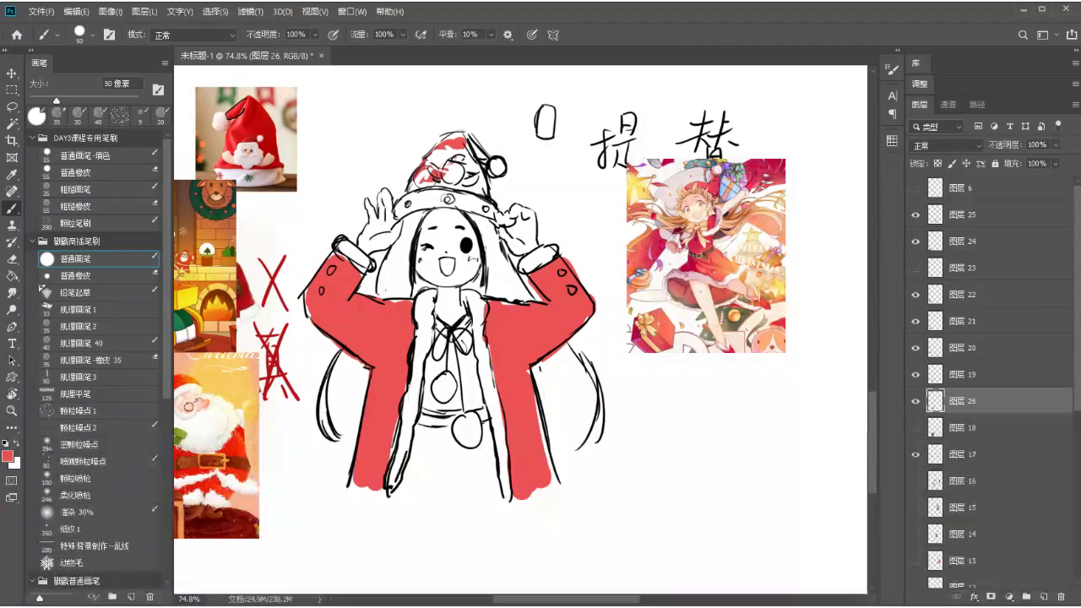
- Identify the two hat sketch layers by toggling their visibility and merge 图层 19 and 图层 20
click(938, 379)
click(916, 376)
click(916, 376)
click(916, 348)
click(916, 349)
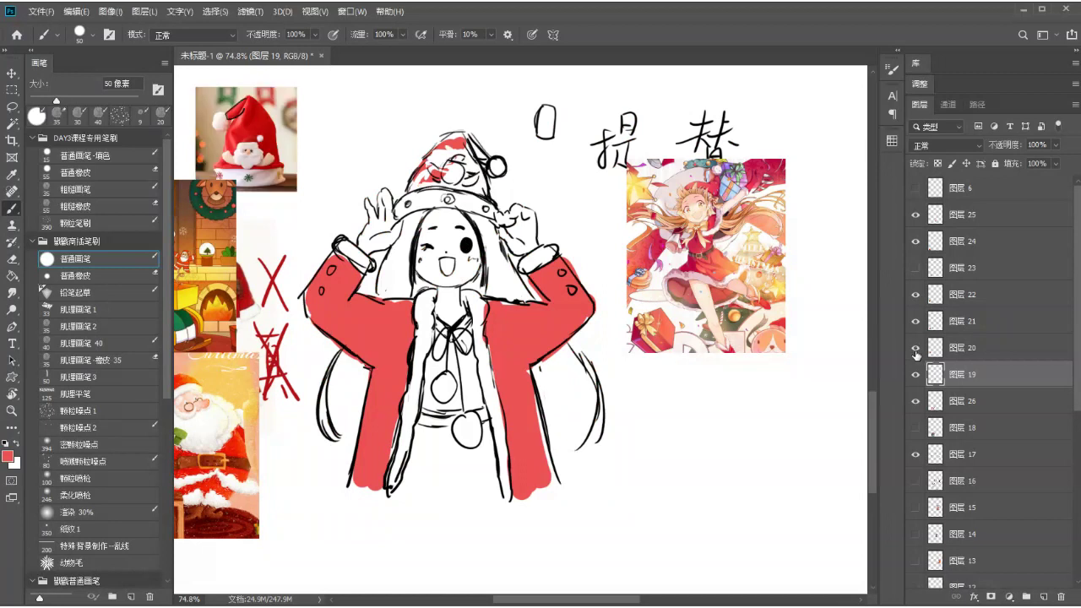
click(916, 348)
ctrl+click(958, 348)
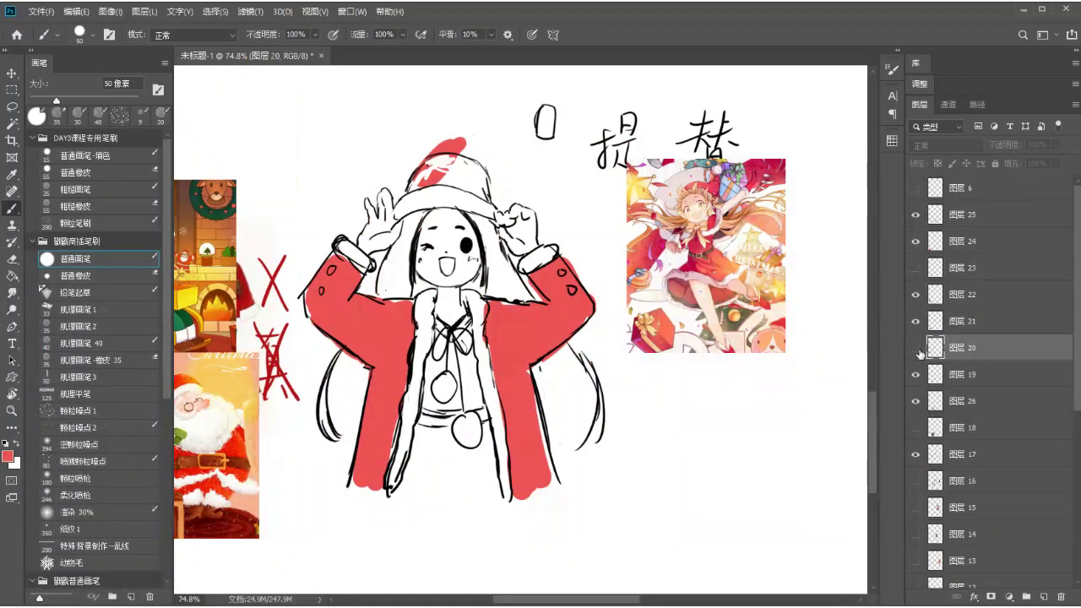
click(916, 348)
key(ctrl+e)
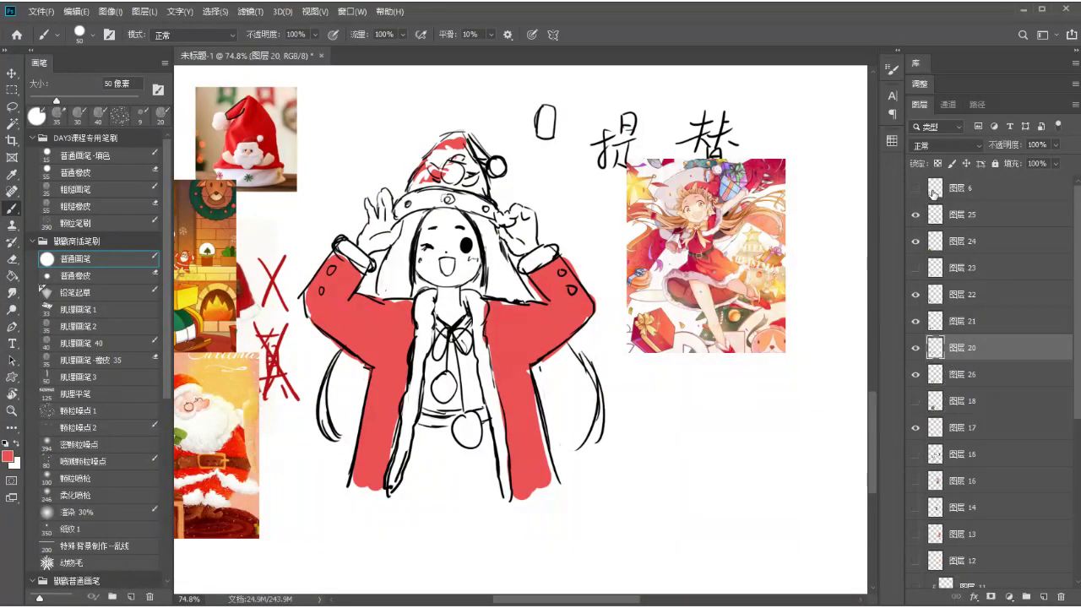
- Set the merged hat layer to Multiply (正片叠底) and fill the rest of the hat red on 图层 26
click(942, 146)
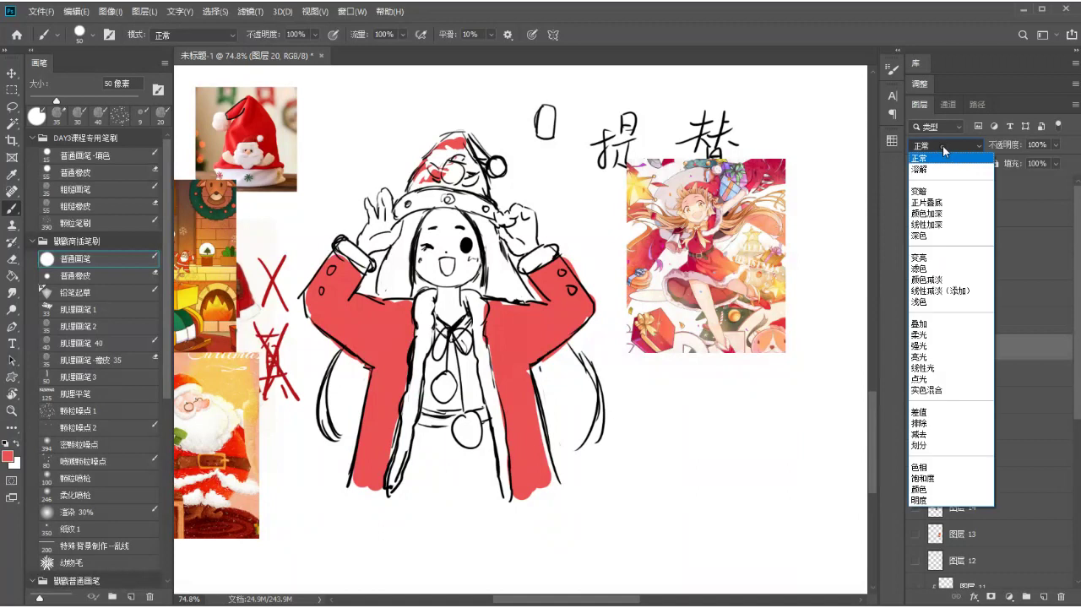
click(935, 206)
click(923, 374)
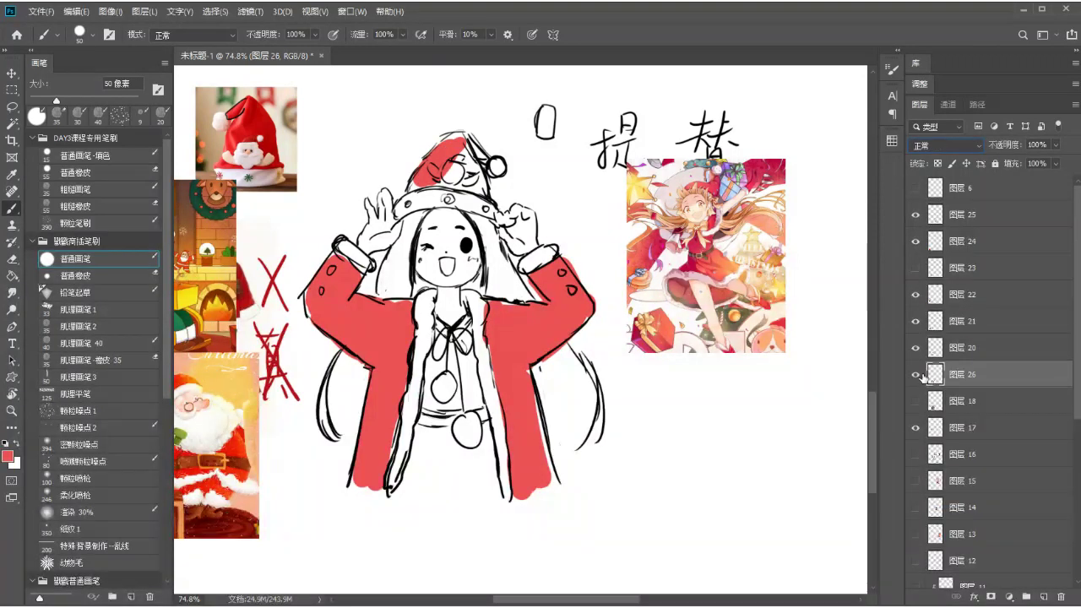
mouse_move(446, 160)
mouse_down()
mouse_move(479, 182)
mouse_move(430, 179)
mouse_move(472, 179)
mouse_up()
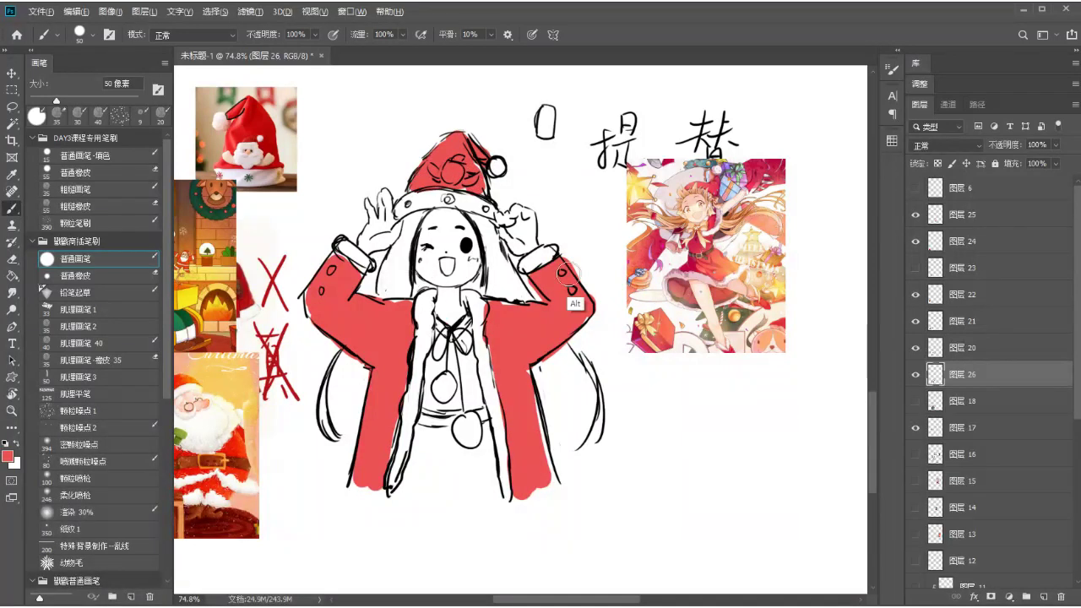
- Sample the orange of the anime girl's hair and paint the hair beside the character's face on 图层 26
scroll(688, 218, down, 2)
scroll(591, 245, up, 2)
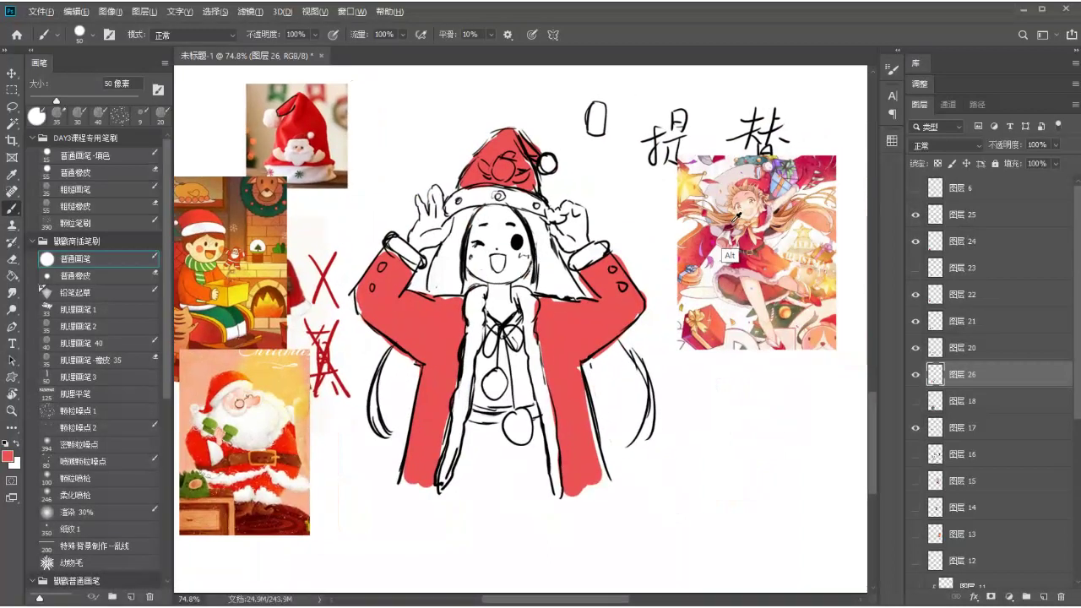
alt+click(731, 211)
drag(464, 216, 452, 262)
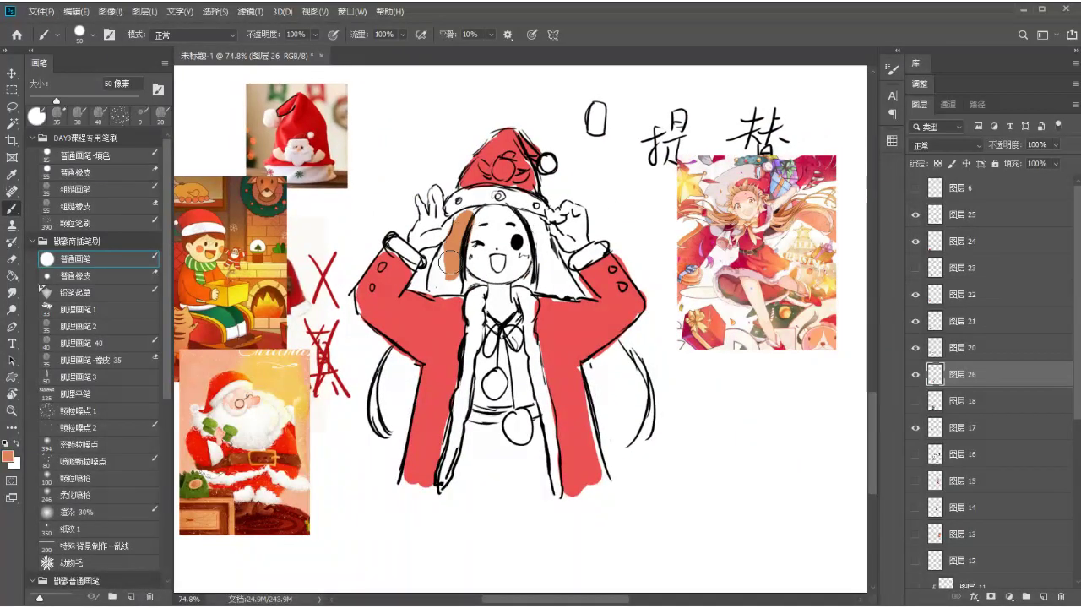
- Check the contents of 图层 20 and 图层 21, then merge the two layers
click(915, 348)
click(952, 353)
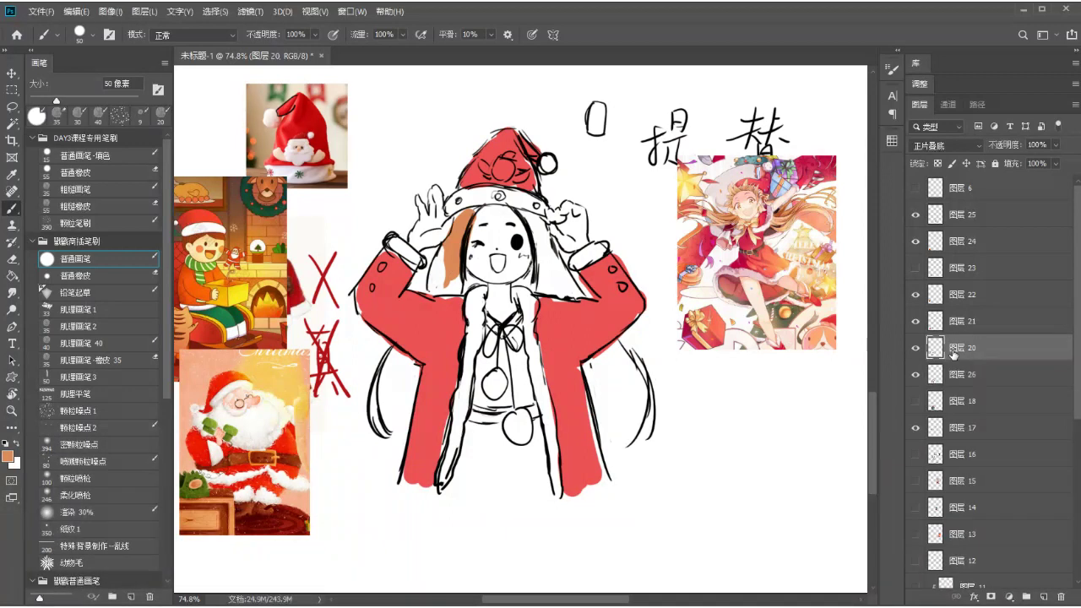
click(917, 323)
click(916, 323)
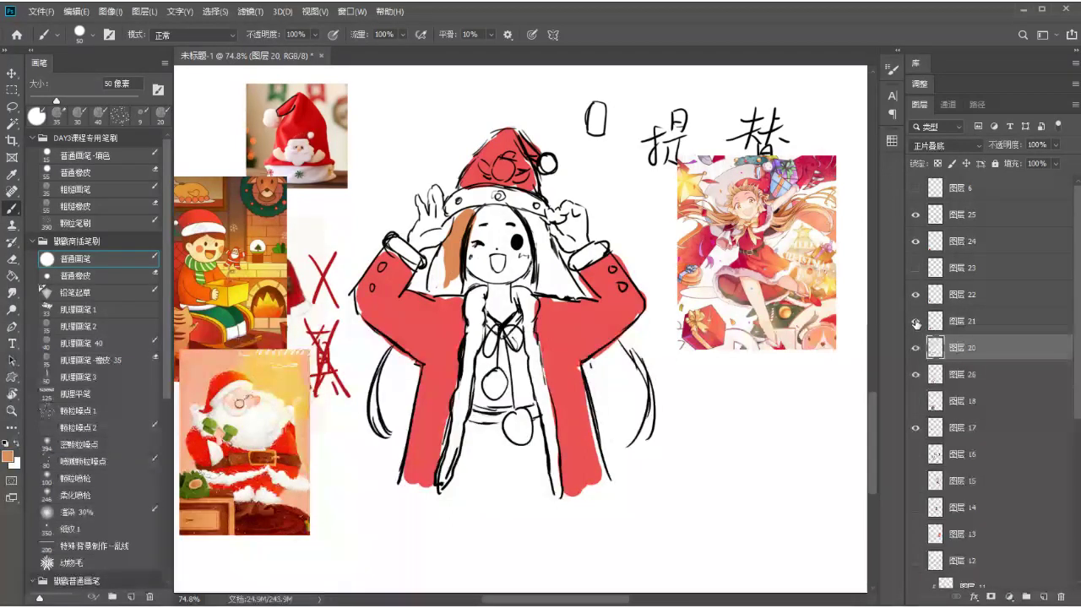
ctrl+click(976, 329)
key(ctrl+e)
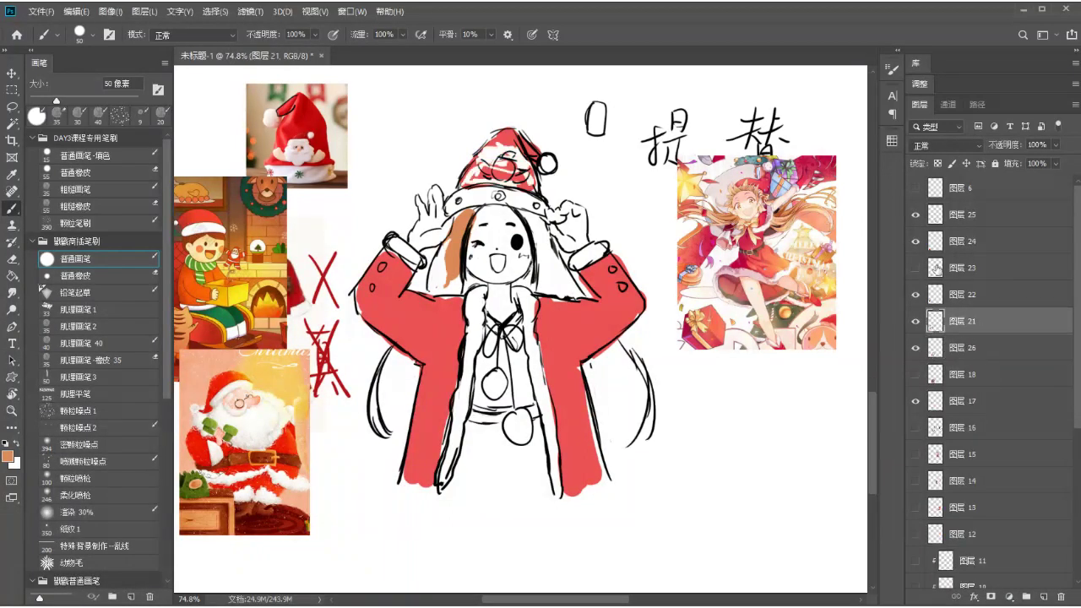
- Set the merged 图层 21 to Multiply (正片叠底) and compare the sketch with that layer hidden and shown
click(939, 152)
click(939, 200)
click(915, 322)
click(915, 321)
click(915, 322)
click(915, 321)
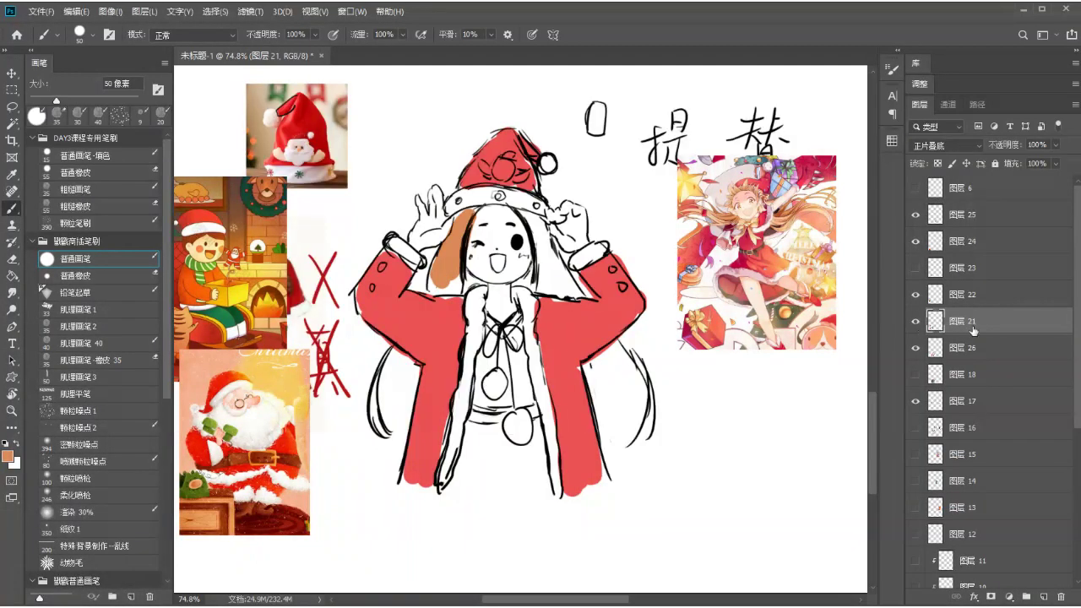
- Paint the remaining hair areas beside the face and behind the coat orange on 图层 26
mouse_move(466, 221)
mouse_down()
mouse_move(442, 270)
mouse_move(465, 260)
mouse_move(458, 232)
mouse_move(449, 277)
mouse_up()
key(ctrl+z)
click(998, 350)
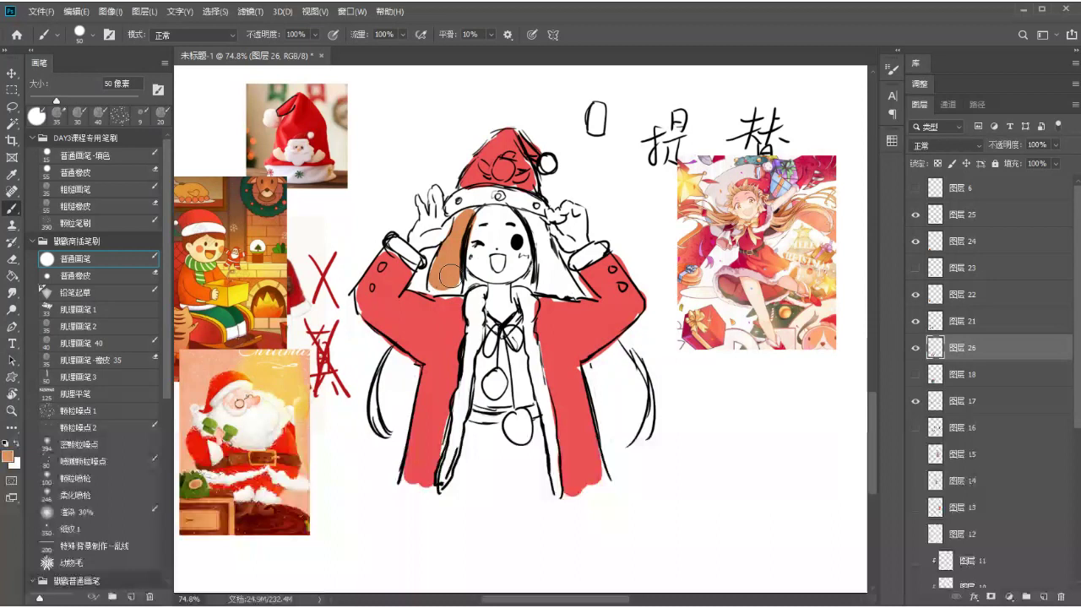
mouse_move(407, 365)
mouse_down()
mouse_move(393, 421)
mouse_move(400, 372)
mouse_up()
mouse_move(525, 204)
mouse_down()
mouse_move(541, 217)
mouse_move(556, 275)
mouse_up()
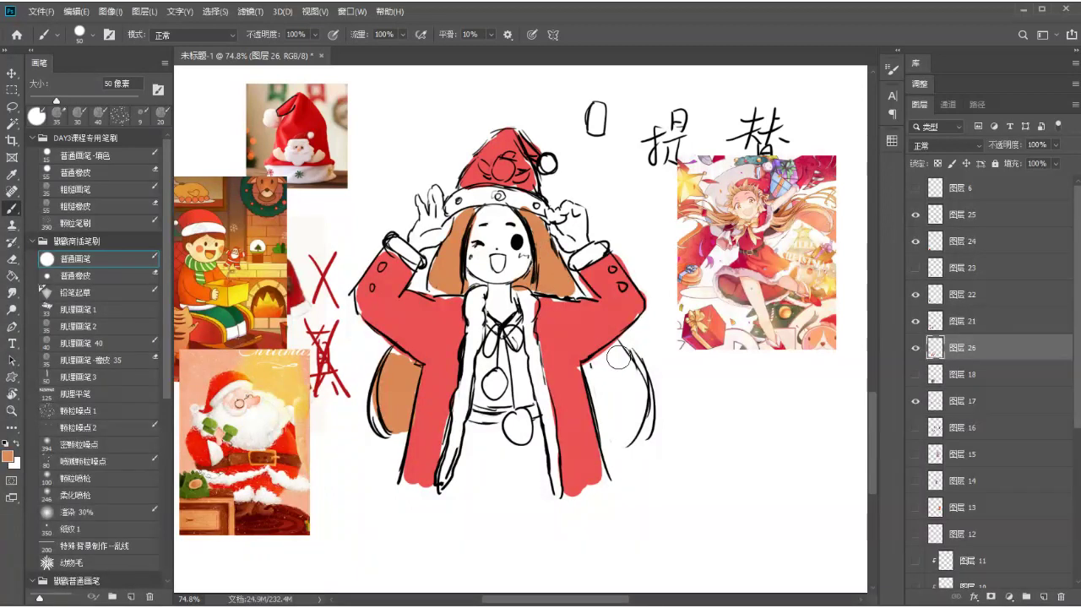
mouse_move(598, 368)
mouse_down()
mouse_move(607, 417)
mouse_move(621, 431)
mouse_move(616, 383)
mouse_up()
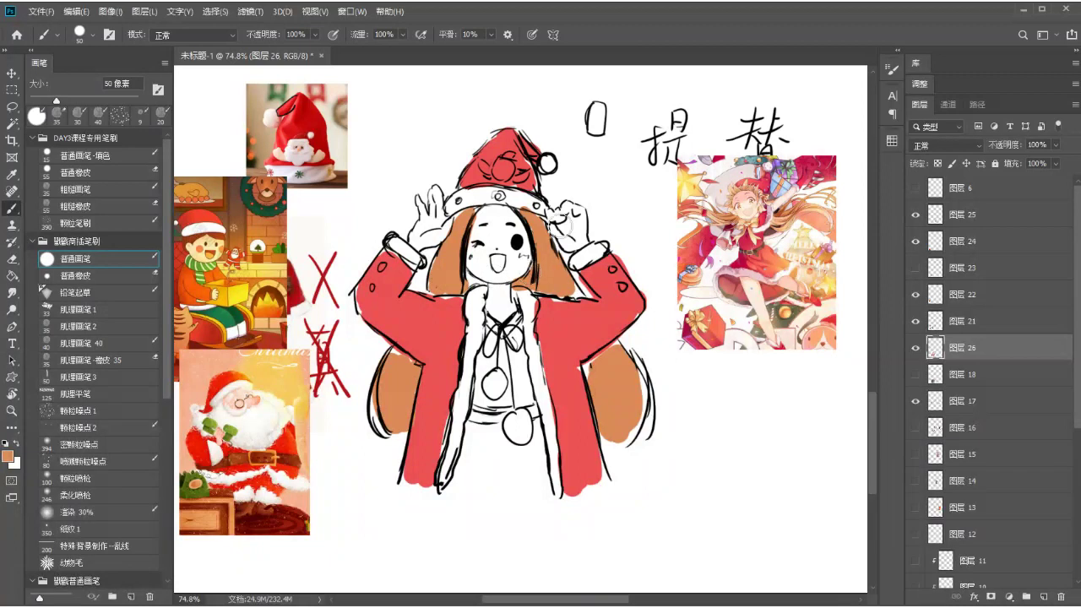
- Mix a darker orange of H 18, S 65, B 80 and brush shading strokes over all the hair sections
key(F6)
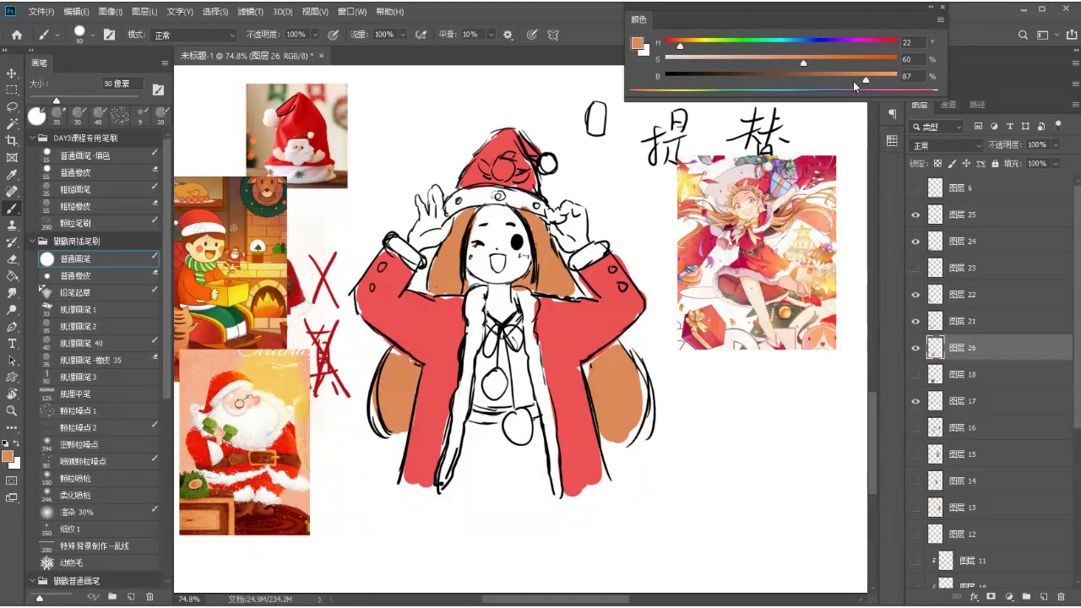
click(853, 79)
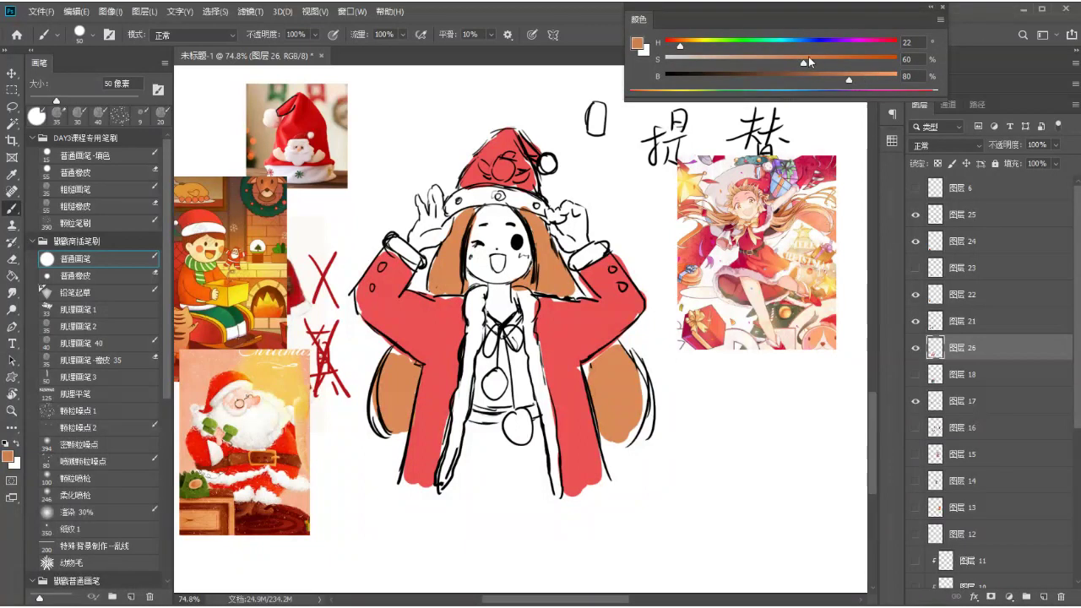
click(677, 48)
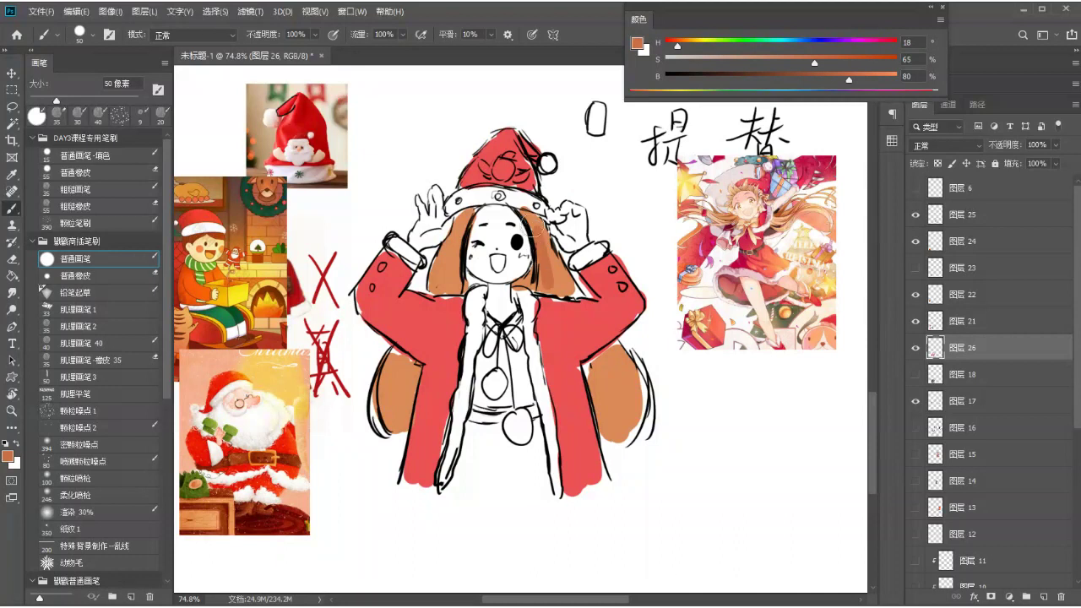
mouse_move(613, 356)
mouse_down()
mouse_move(625, 432)
mouse_move(600, 404)
mouse_up()
drag(470, 240, 457, 271)
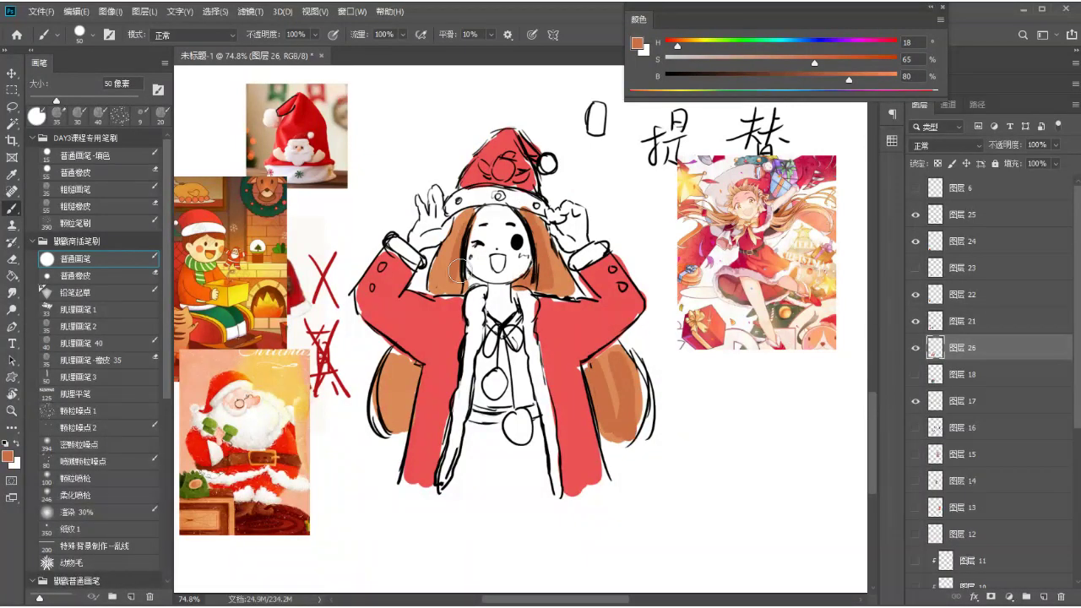
drag(416, 368, 406, 412)
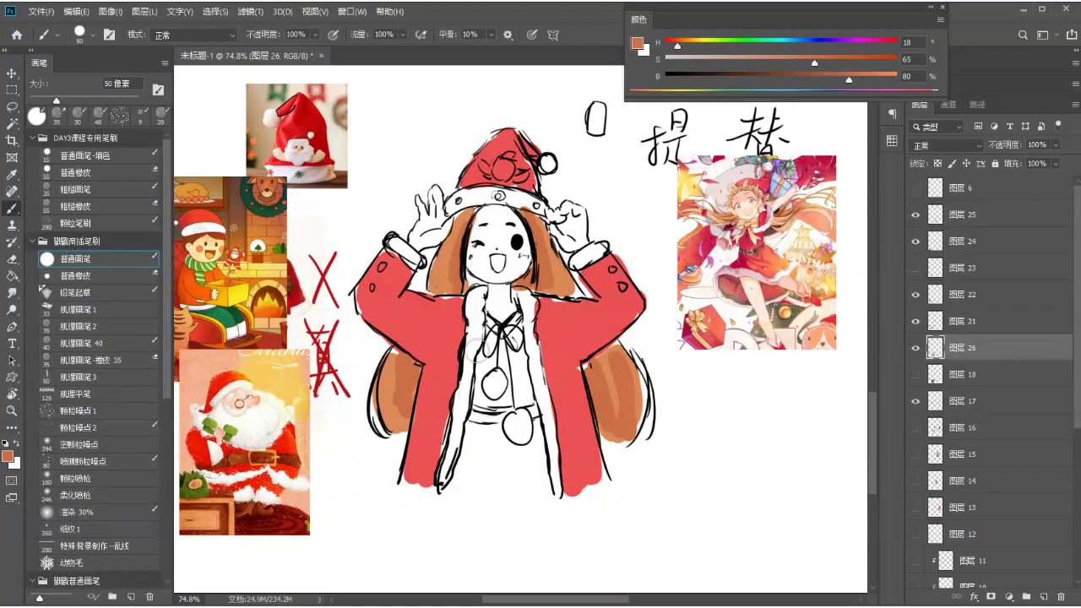
- Sample the coat's red and fill the dress between the open coat edges, including its lower skirt
alt+click(581, 363)
mouse_move(522, 348)
mouse_down()
mouse_move(511, 396)
mouse_move(486, 389)
mouse_move(473, 478)
mouse_move(516, 340)
mouse_move(537, 460)
mouse_move(485, 456)
mouse_move(525, 414)
mouse_move(497, 338)
mouse_up()
mouse_move(481, 424)
mouse_down()
mouse_move(473, 480)
mouse_move(511, 485)
mouse_up()
- Paint the coat's fur trim, the pompoms and the belt in off-white H 0, S 5, B 100
alt+click(697, 394)
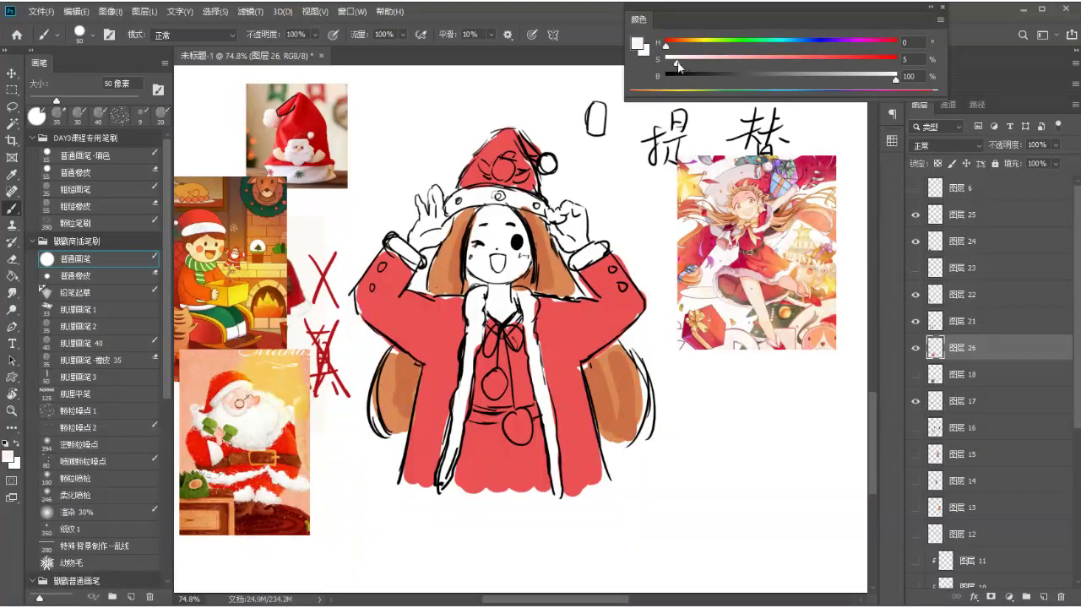
mouse_move(463, 304)
mouse_down()
mouse_move(473, 328)
mouse_move(449, 464)
mouse_up()
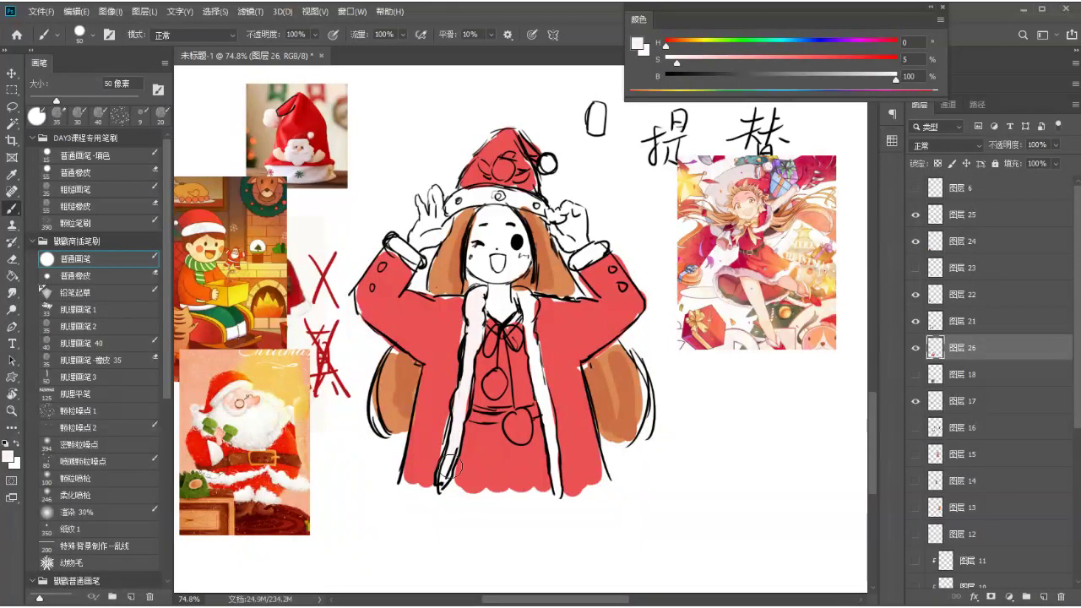
mouse_move(495, 384)
mouse_down()
mouse_move(521, 424)
mouse_move(485, 408)
mouse_move(537, 412)
mouse_up()
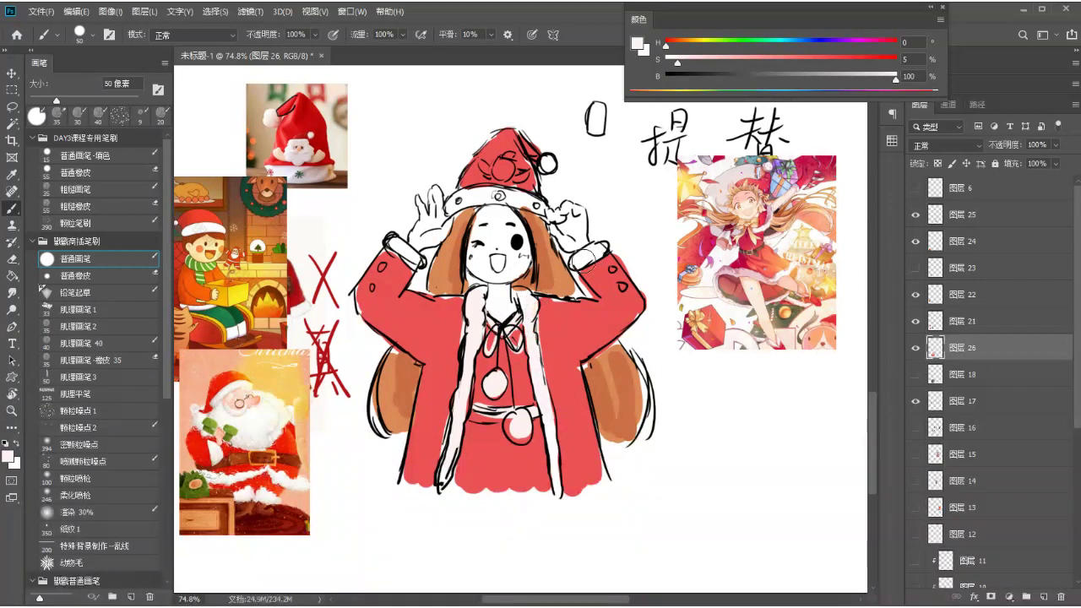
- Sample the skin tone from the Santa illustration's face and paint the girl's face, neck and hands
key(alt)
alt+click(243, 394)
mouse_move(484, 218)
mouse_down()
mouse_move(491, 259)
mouse_move(478, 239)
mouse_move(496, 296)
mouse_move(505, 215)
mouse_up()
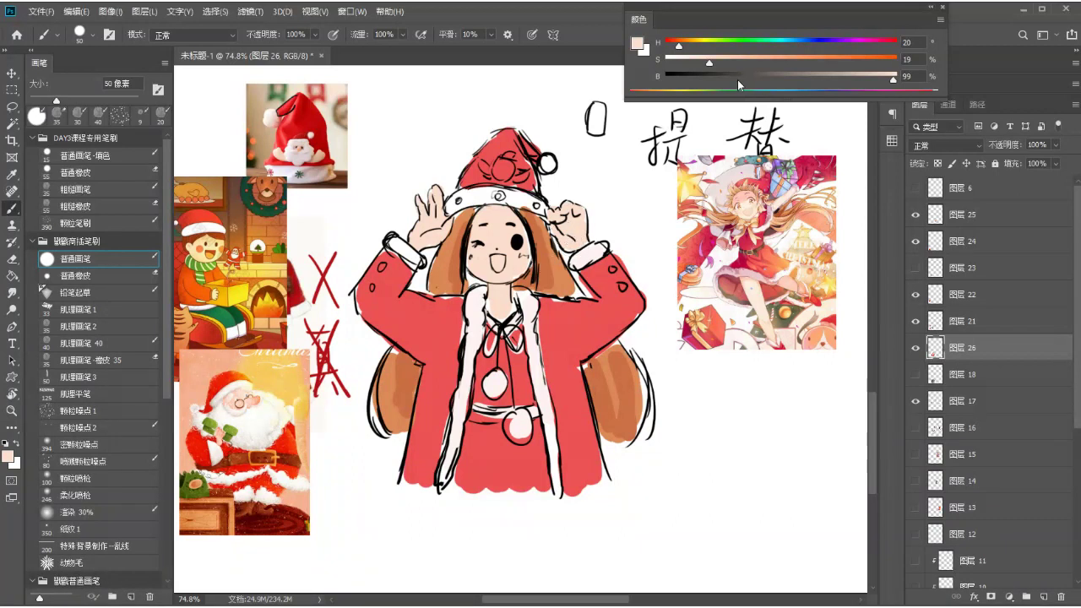
- Mix a pinker skin shadow of H 9, S 30, B 93 and shade the forehead, neck and hands
click(727, 60)
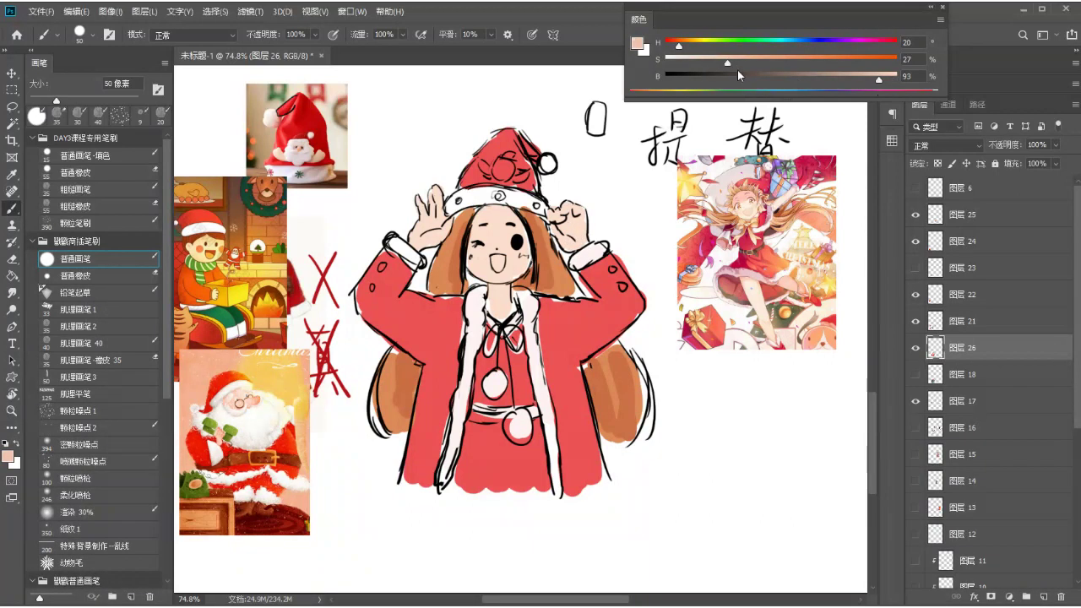
drag(680, 51, 676, 51)
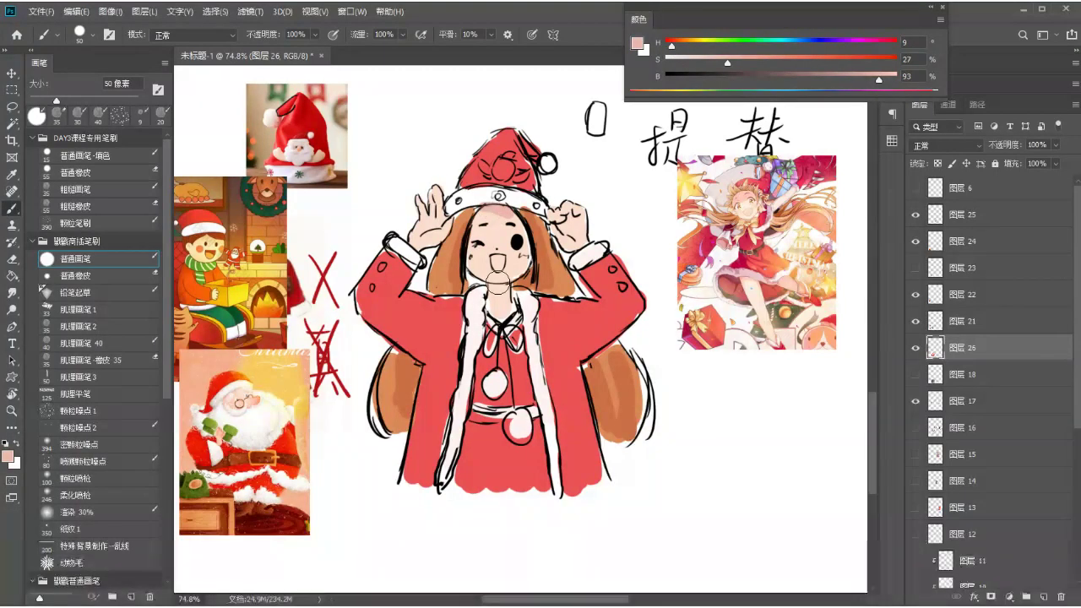
drag(730, 59, 735, 59)
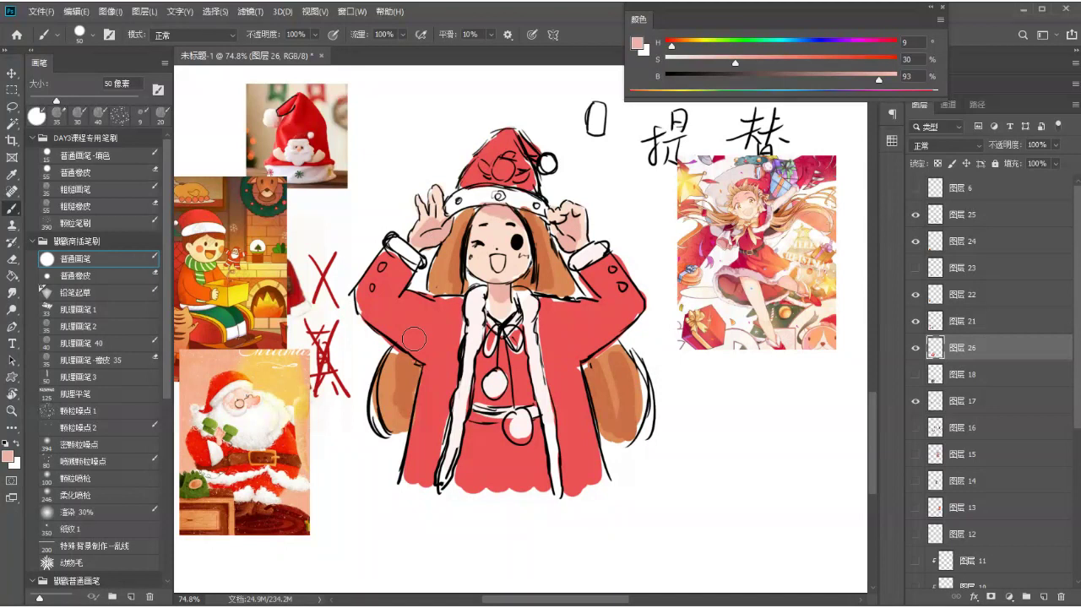
- Sample the off-white of the hat's brim and paint the round ornament in the middle of the hat
alt+click(512, 201)
click(504, 168)
alt+click(510, 196)
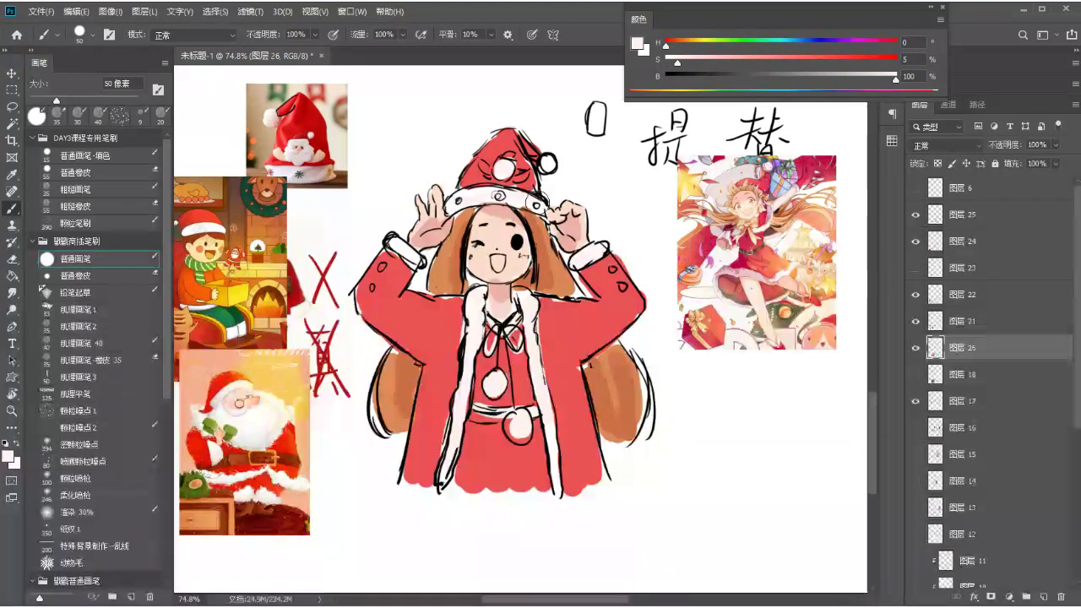
- Paint the cheeks in the coat's red, with a lighter red at 44% saturation for the mouth, and make the sleeve buttons off-white
alt+click(559, 307)
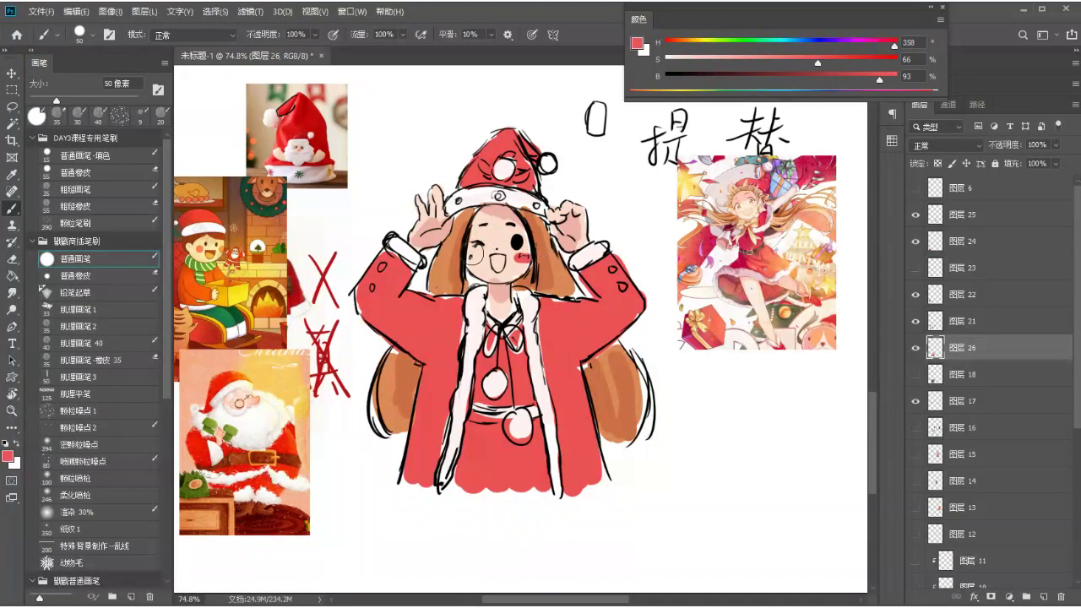
click(769, 59)
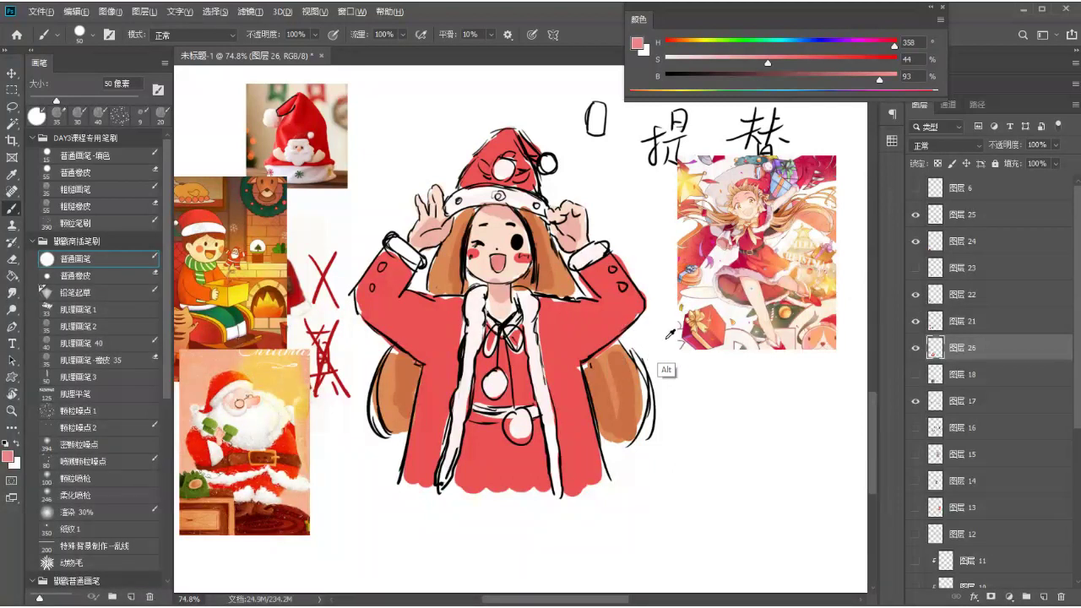
key(alt)
alt+click(525, 418)
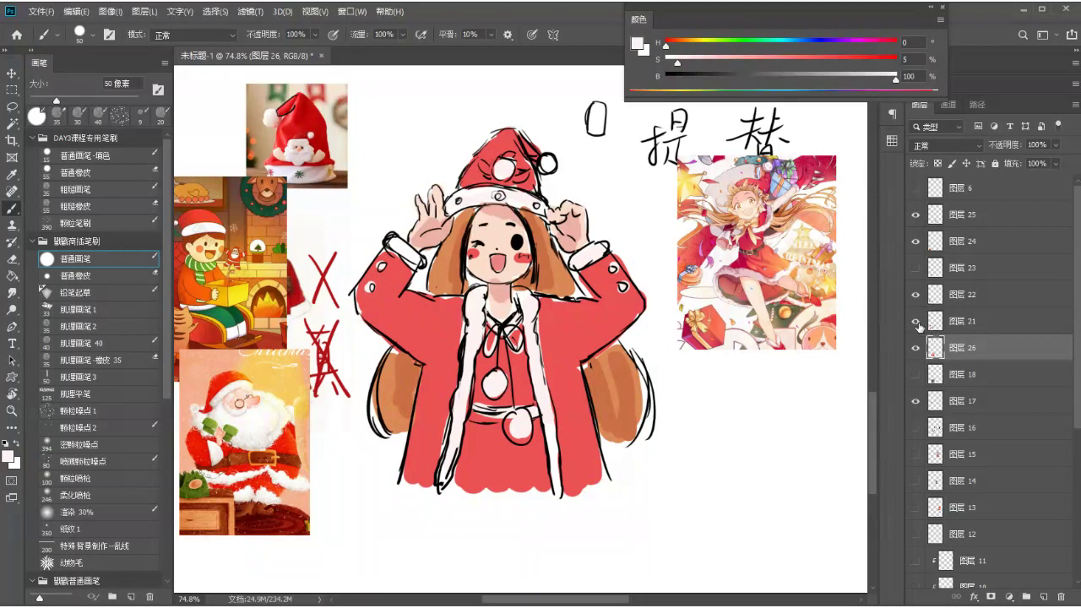
- Hide the reference illustrations on 图层 22, 图层 24 and 图层 25, and compare the drawing with 图层 21 hidden and shown
drag(915, 296, 904, 259)
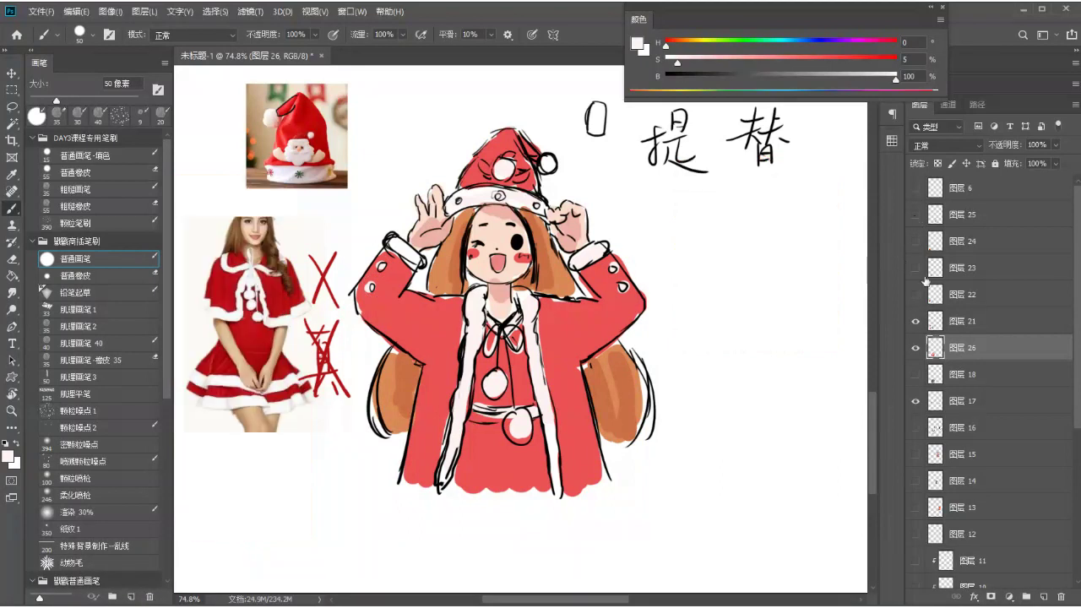
click(915, 322)
click(915, 322)
- Erase the reference photos, red marks and handwritten notes around the girl on 图层 21 with a 150 px eraser
key(e)
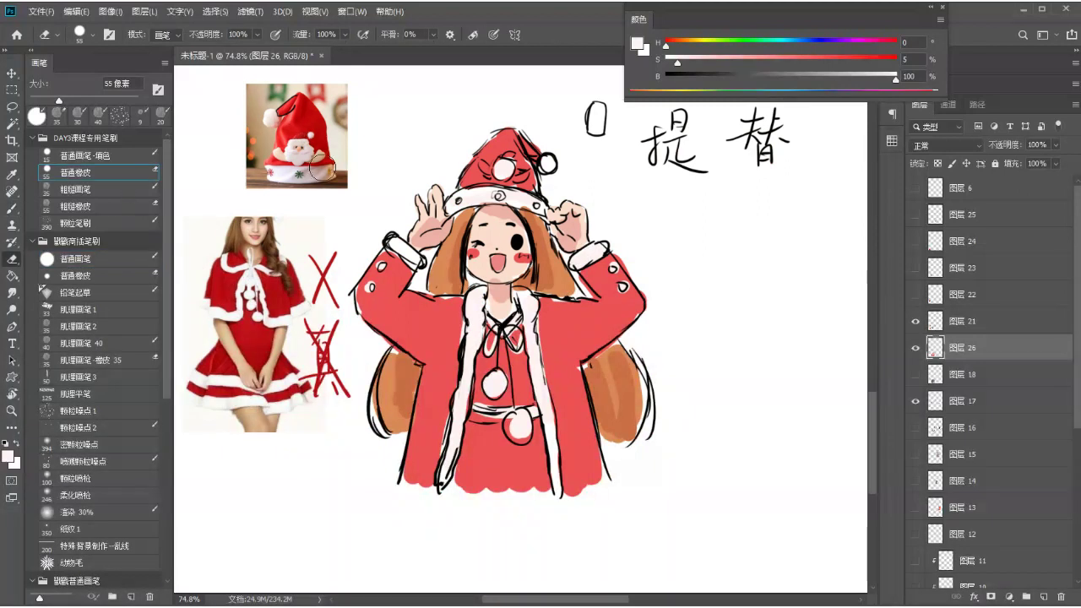
key(bracketright)
key(bracketright)
key(bracketright)
key(bracketright)
key(bracketright)
key(bracketright)
key(bracketright)
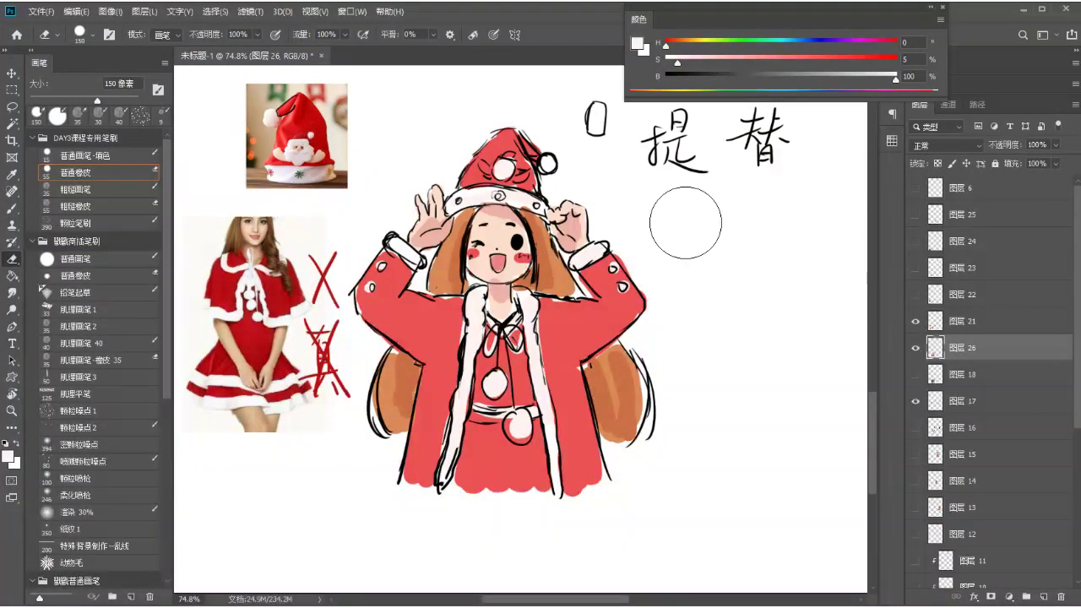
click(971, 325)
mouse_move(304, 126)
mouse_down()
mouse_move(302, 210)
mouse_move(320, 164)
mouse_move(222, 161)
mouse_move(249, 135)
mouse_move(233, 192)
mouse_move(247, 211)
mouse_move(275, 382)
mouse_move(298, 383)
mouse_move(319, 331)
mouse_move(313, 397)
mouse_up()
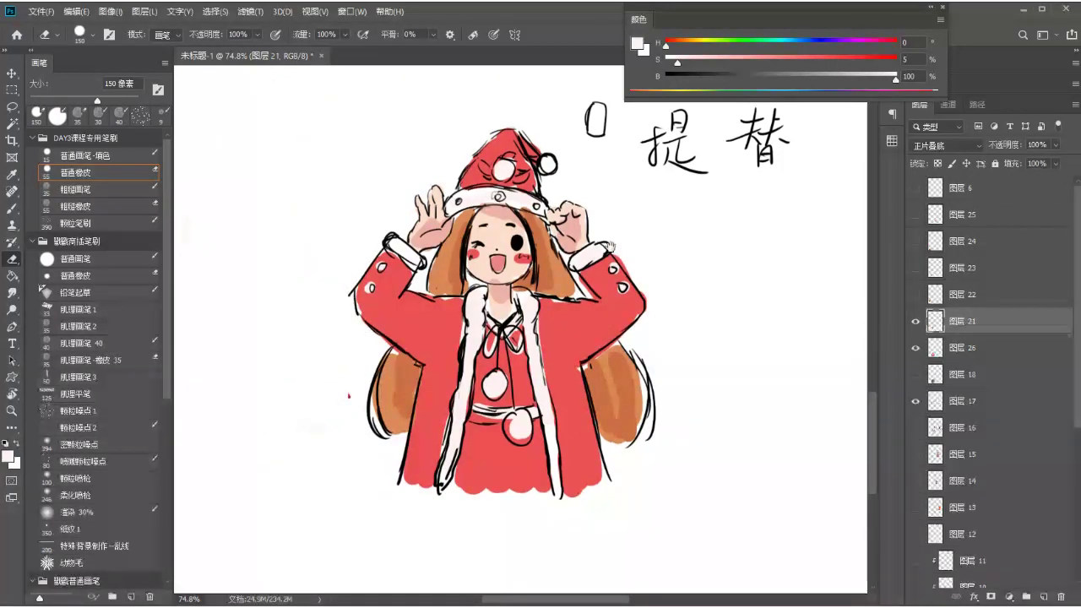
drag(653, 203, 558, 284)
mouse_move(507, 203)
mouse_down()
mouse_move(541, 217)
mouse_move(688, 188)
mouse_up()
mouse_move(616, 329)
mouse_down()
mouse_move(648, 246)
mouse_move(639, 255)
mouse_up()
- Add a new layer above 图层 18 and set up the 普通画笔-填色 brush with green H 94, S 42, B 70
click(971, 374)
key(ctrl+shift+alt+n)
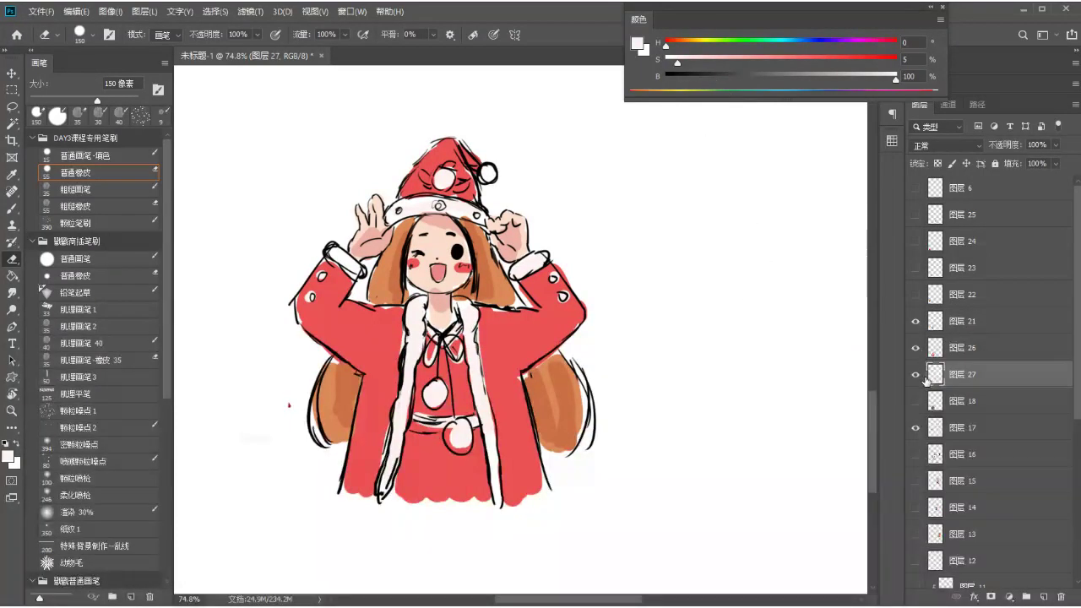
click(723, 42)
click(864, 76)
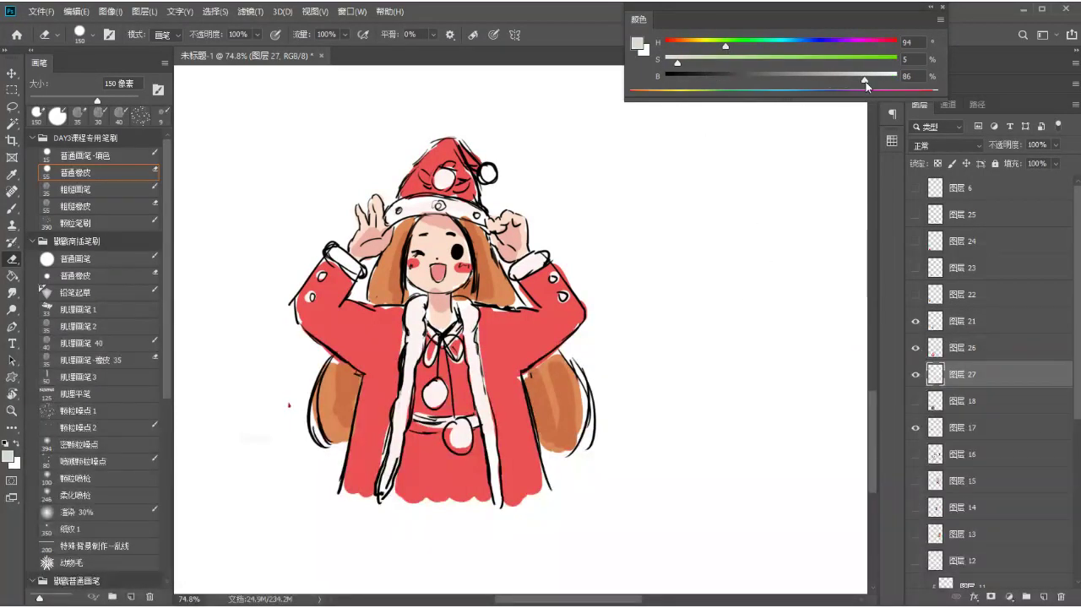
click(775, 64)
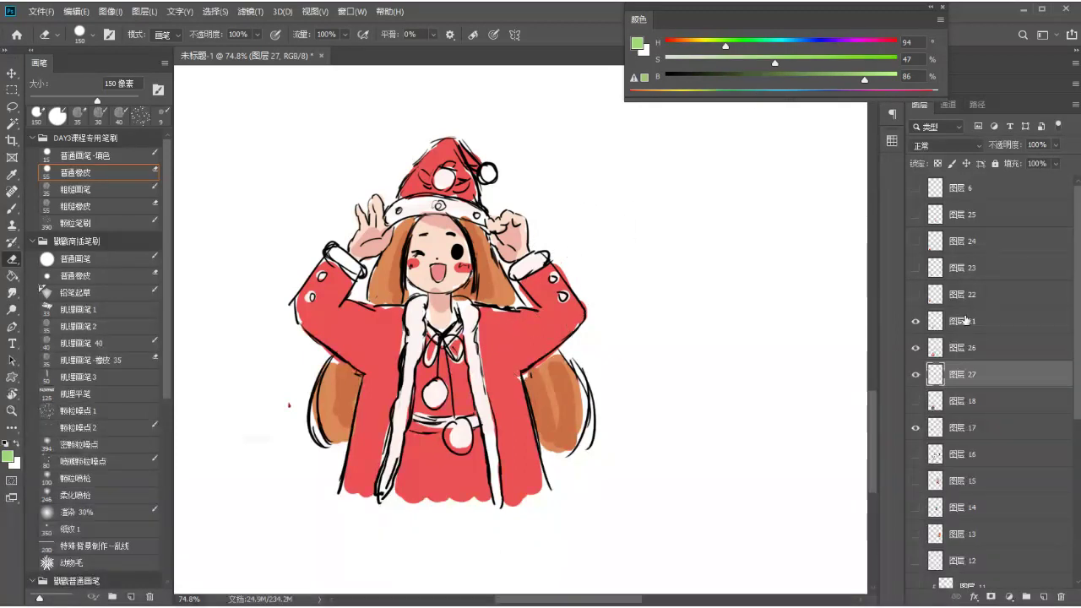
click(84, 156)
click(827, 76)
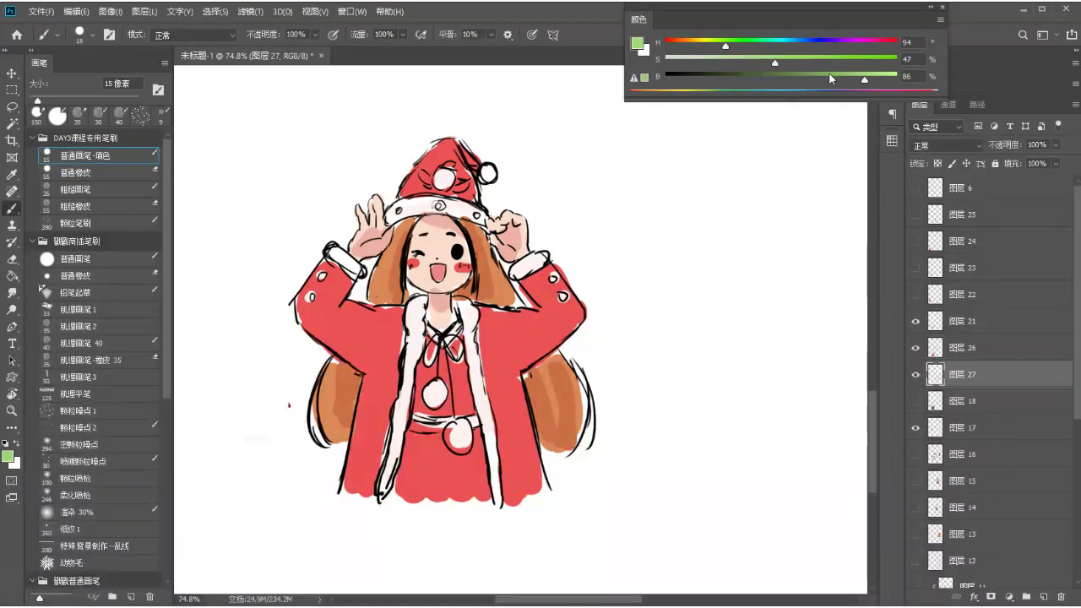
- Show 图层 24 and sample the yellowish green from the Santa illustration
click(915, 241)
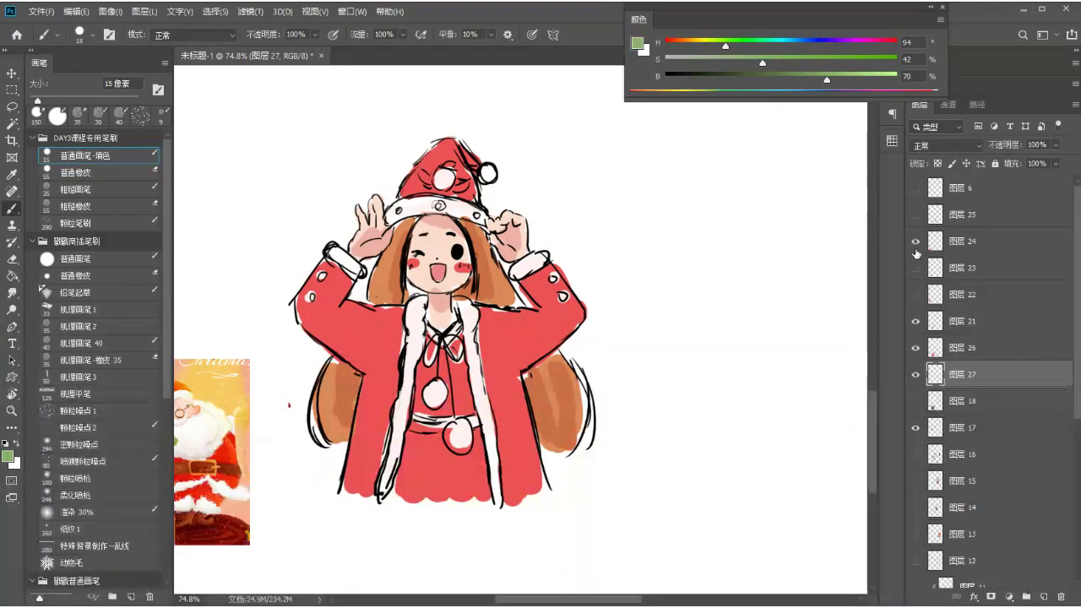
drag(187, 397, 310, 373)
alt+click(282, 414)
drag(287, 418, 173, 435)
- Paint a large green Christmas tree shape behind the girl on 图层 27, enlarging the brush to 150 px
mouse_move(622, 227)
mouse_down()
mouse_move(579, 282)
mouse_move(578, 193)
mouse_move(564, 338)
mouse_up()
key(bracketright)
key(bracketright)
key(bracketright)
key(ctrl+z)
key(bracketright)
mouse_move(564, 382)
mouse_down()
mouse_move(606, 296)
mouse_move(579, 168)
mouse_move(534, 253)
mouse_move(583, 148)
mouse_move(603, 157)
mouse_move(519, 310)
mouse_move(646, 386)
mouse_move(625, 426)
mouse_up()
key(bracketright)
key(bracketright)
key(bracketright)
key(bracketright)
key(bracketright)
key(bracketright)
mouse_move(317, 287)
mouse_down()
mouse_move(312, 448)
mouse_move(358, 426)
mouse_up()
drag(557, 269, 591, 276)
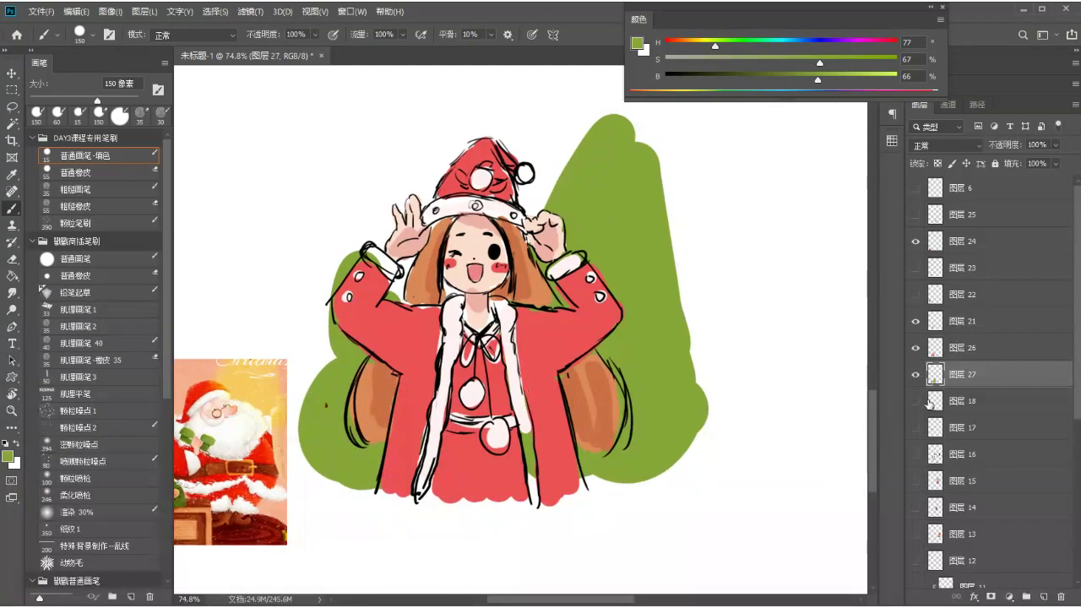
- Hide the Santa illustration on 图层 24 and adjust the green tree shape to hue +17 and saturation -18
click(916, 243)
drag(779, 335, 598, 292)
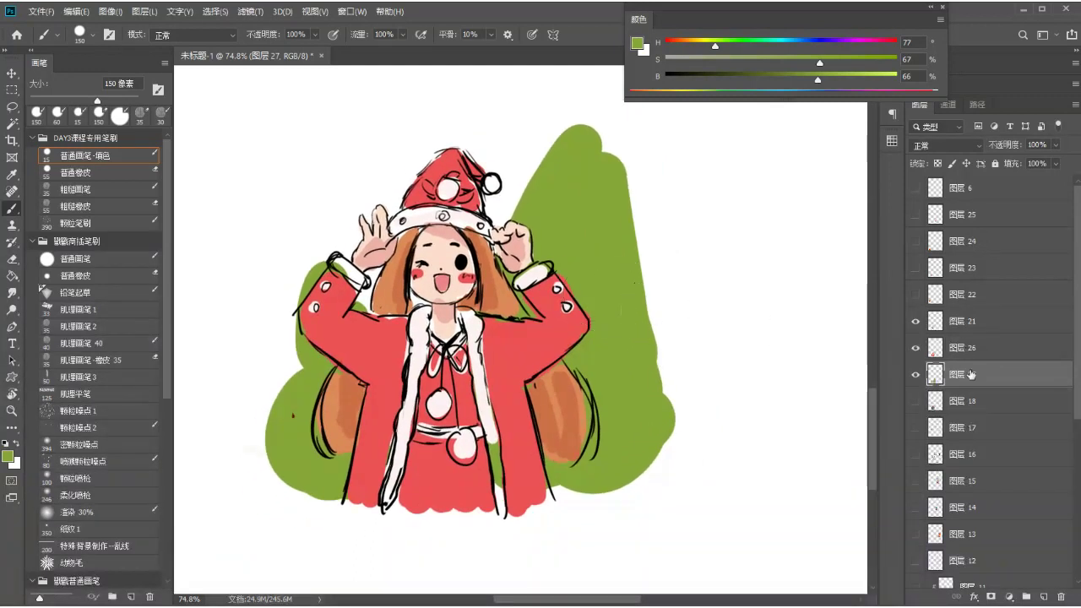
key(ctrl+u)
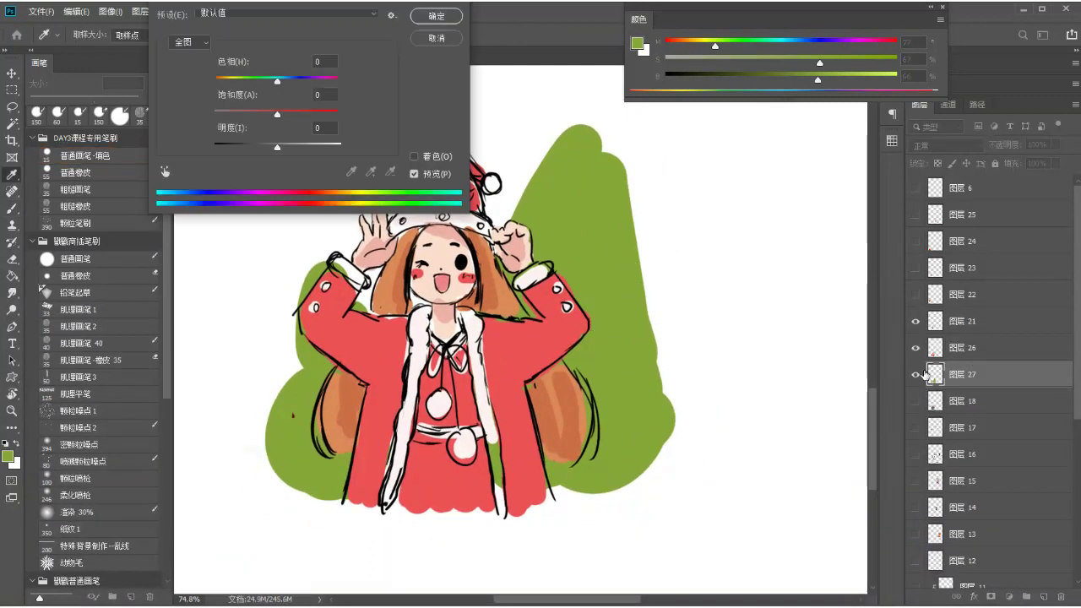
drag(279, 82, 292, 91)
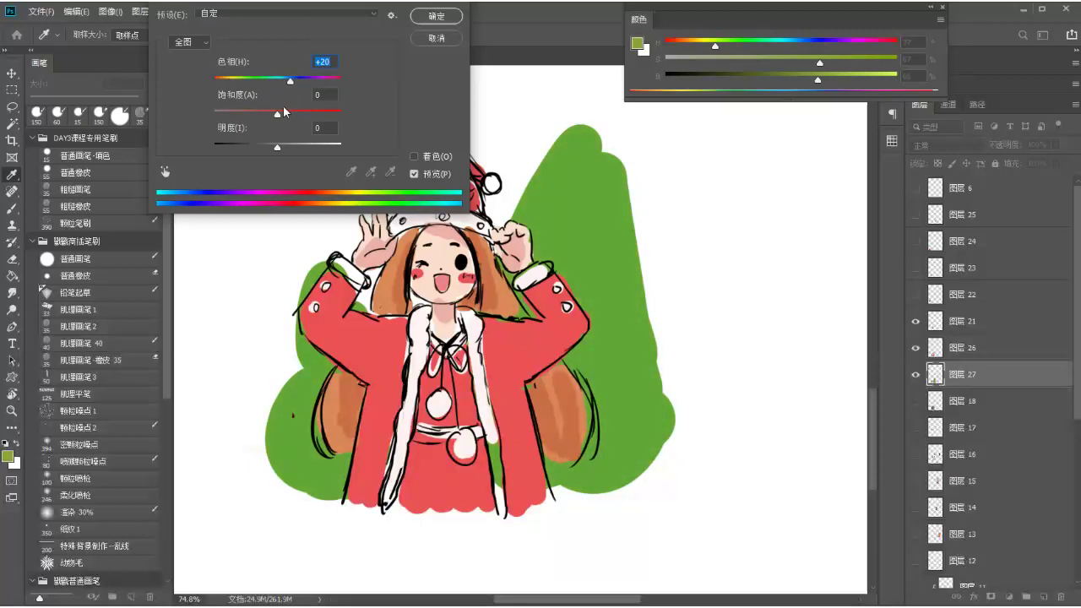
drag(293, 87, 289, 86)
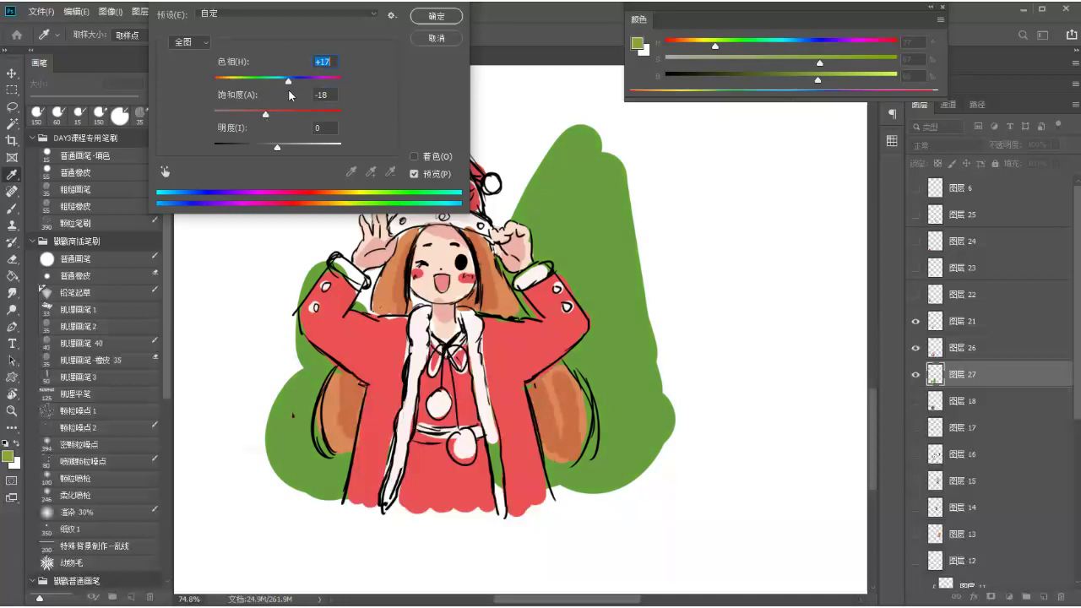
click(436, 16)
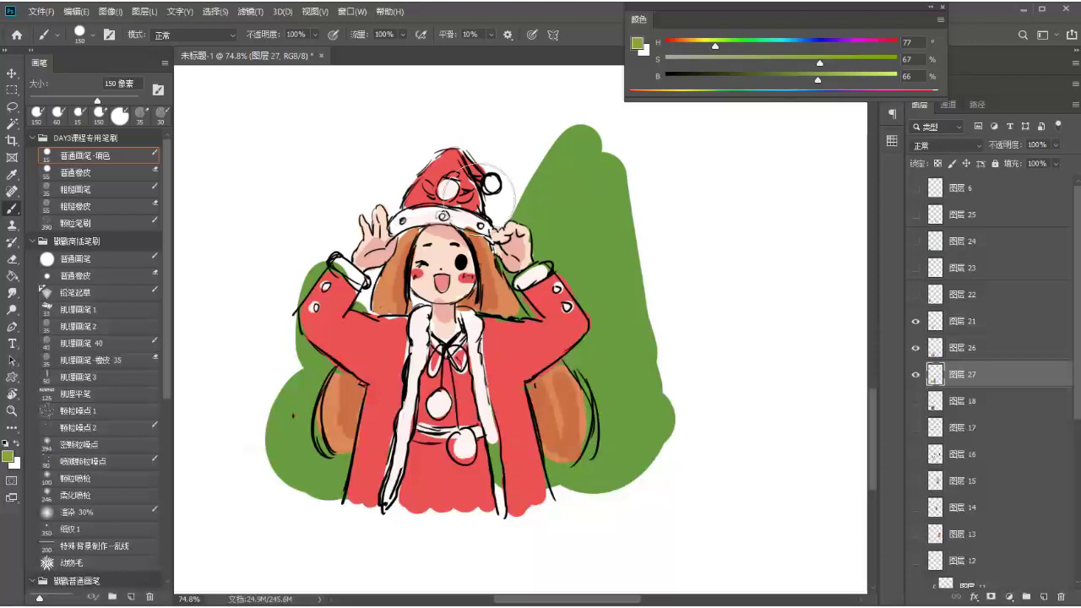
- Sample the fur's off-white and fill the gaps in the coat's front trim on 图层 26 with a 50 px brush
drag(511, 302, 517, 343)
click(997, 348)
alt+right_click(486, 384)
alt+click(483, 386)
drag(490, 433, 495, 504)
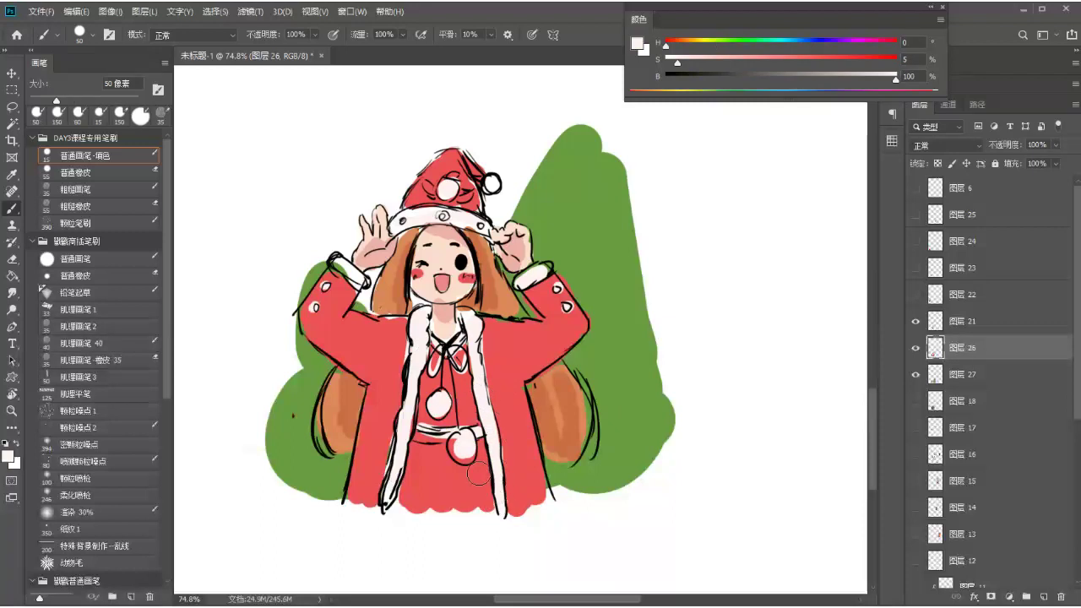
- Sample the coat's red, darken it to S 72, B 86, and paint shadow strokes on the sleeves, coat sides and skirt on 图层 26
alt+click(403, 345)
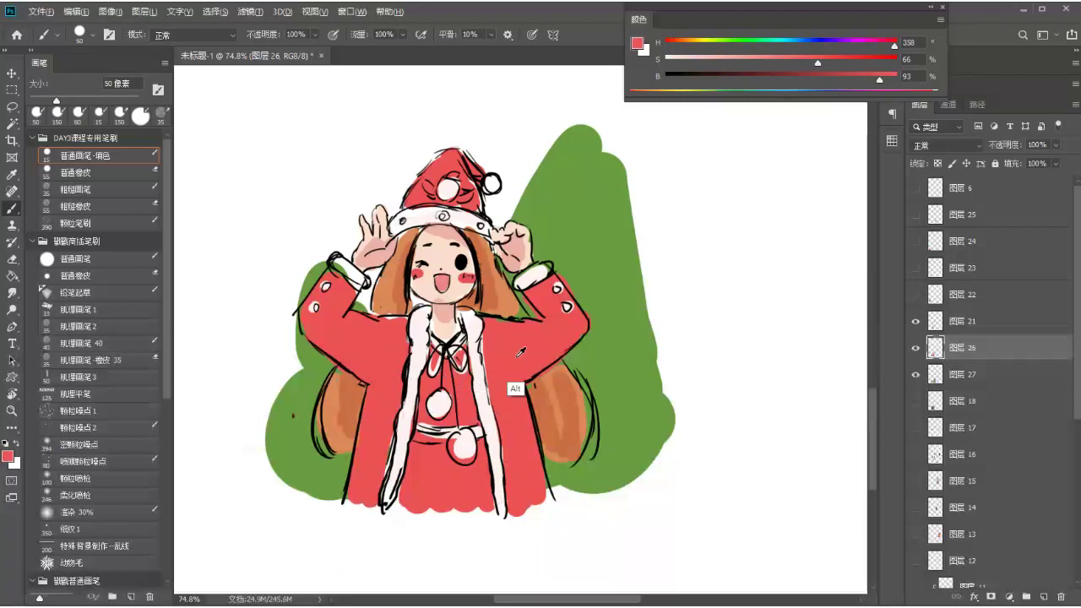
drag(871, 77, 863, 77)
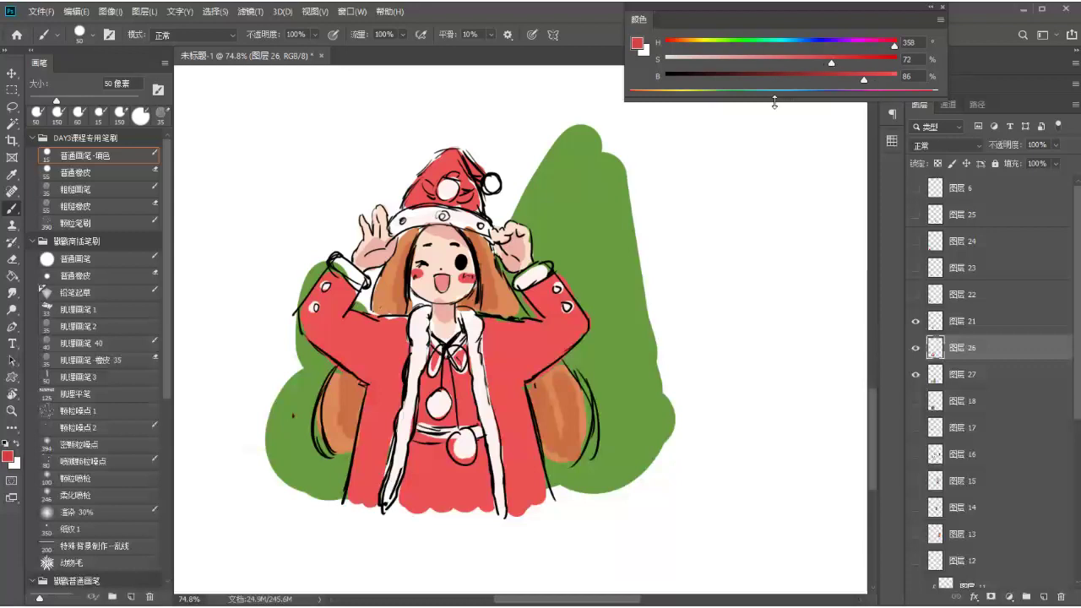
drag(532, 377, 538, 494)
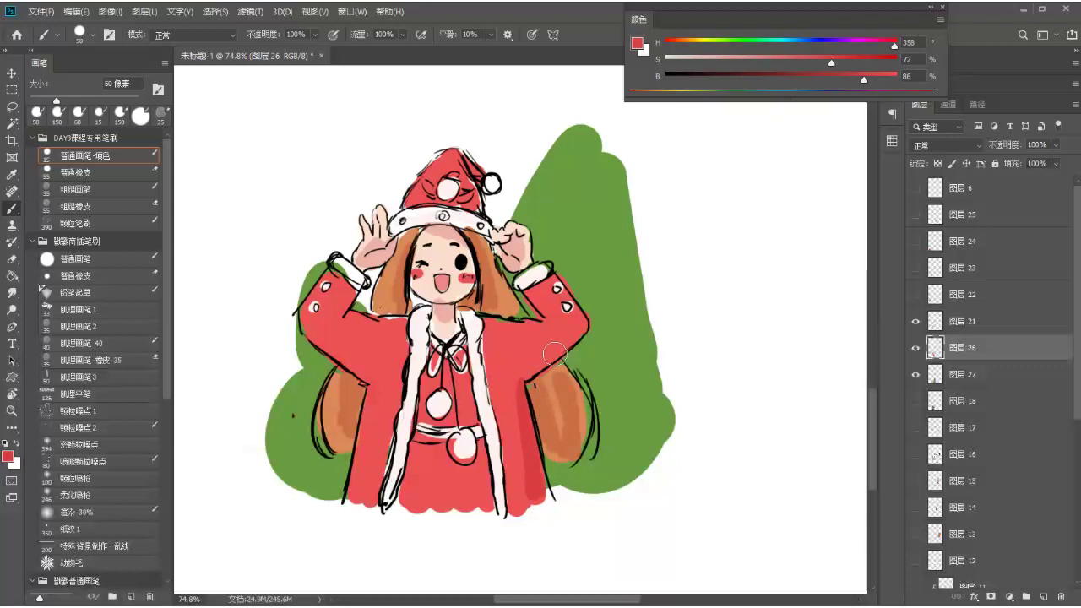
mouse_move(575, 320)
mouse_down()
mouse_move(524, 371)
mouse_move(525, 477)
mouse_up()
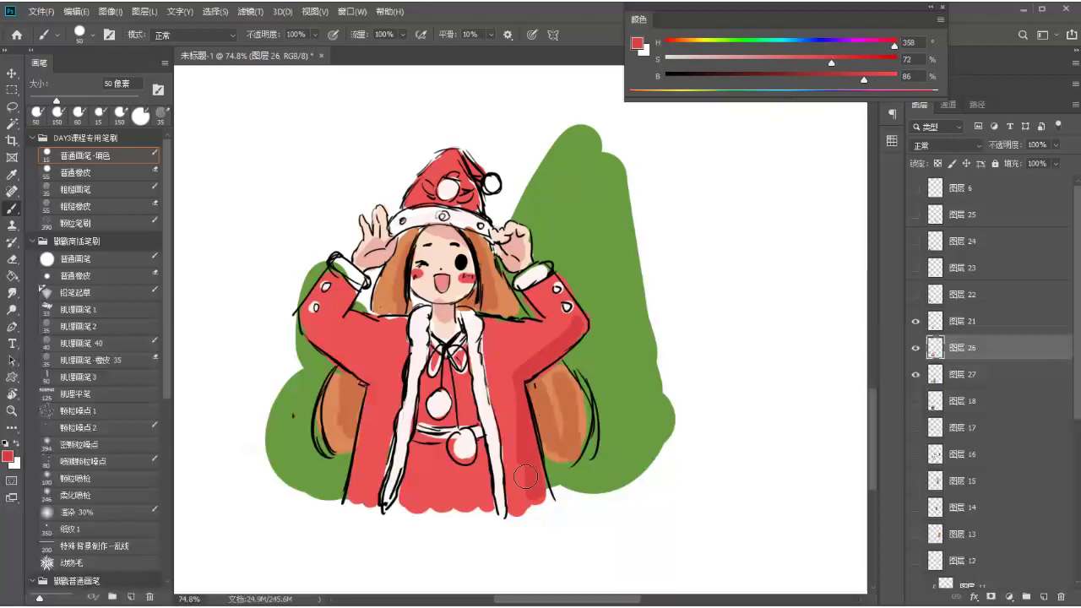
drag(468, 417, 481, 484)
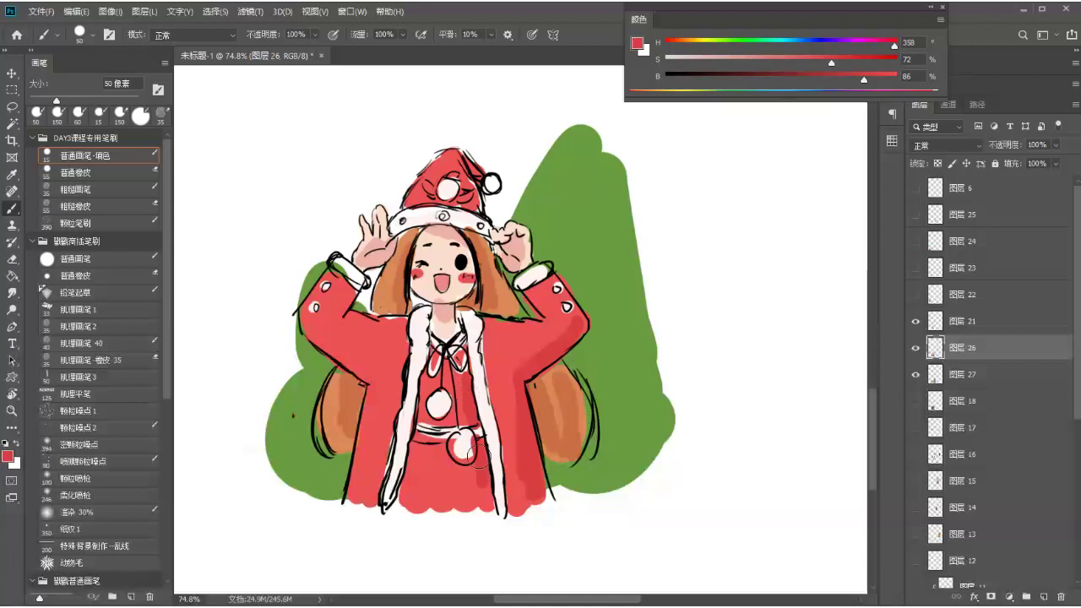
drag(427, 377, 409, 515)
mouse_move(396, 321)
mouse_down()
mouse_move(405, 381)
mouse_move(399, 362)
mouse_move(392, 443)
mouse_up()
mouse_move(319, 341)
mouse_down()
mouse_move(369, 373)
mouse_move(383, 432)
mouse_up()
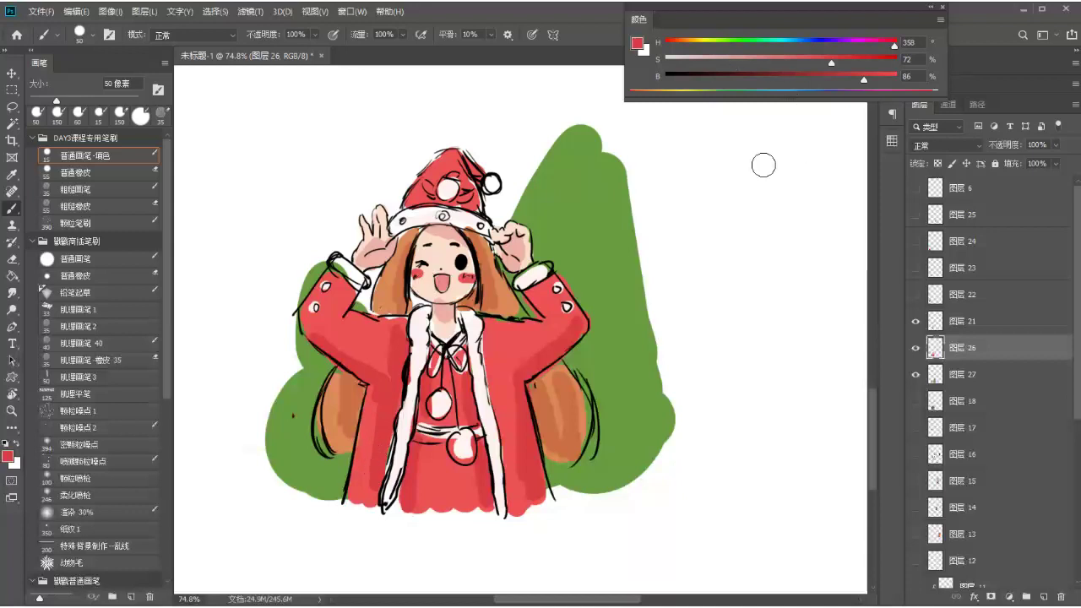
- Glaze soft yellow light (H 48, S 56, B 100) over the coat's left side with the 渲染 30% brush enlarged to 175 px
click(102, 513)
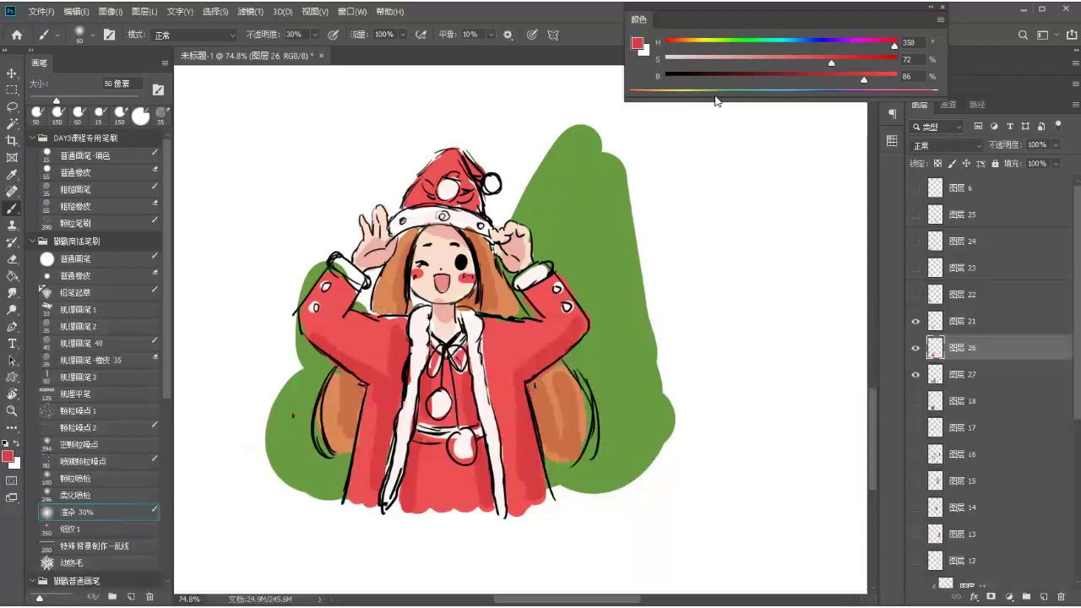
click(697, 44)
click(895, 76)
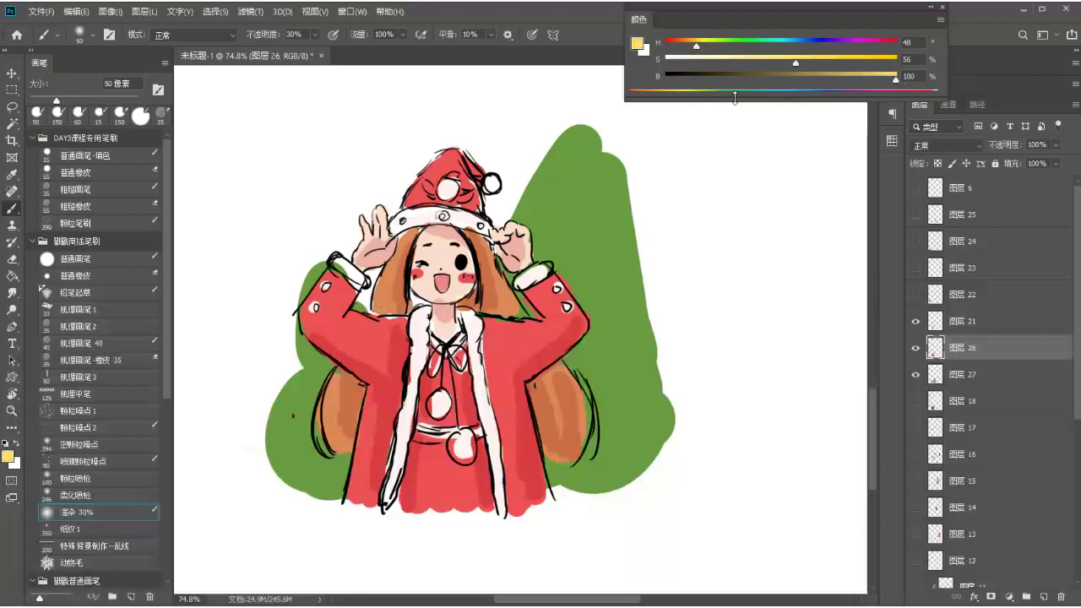
key(bracketright)
key(bracketright)
key(bracketright)
key(bracketright)
key(bracketright)
key(bracketright)
key(bracketright)
key(bracketright)
mouse_move(335, 362)
mouse_down()
mouse_move(321, 295)
mouse_move(363, 355)
mouse_move(364, 494)
mouse_up()
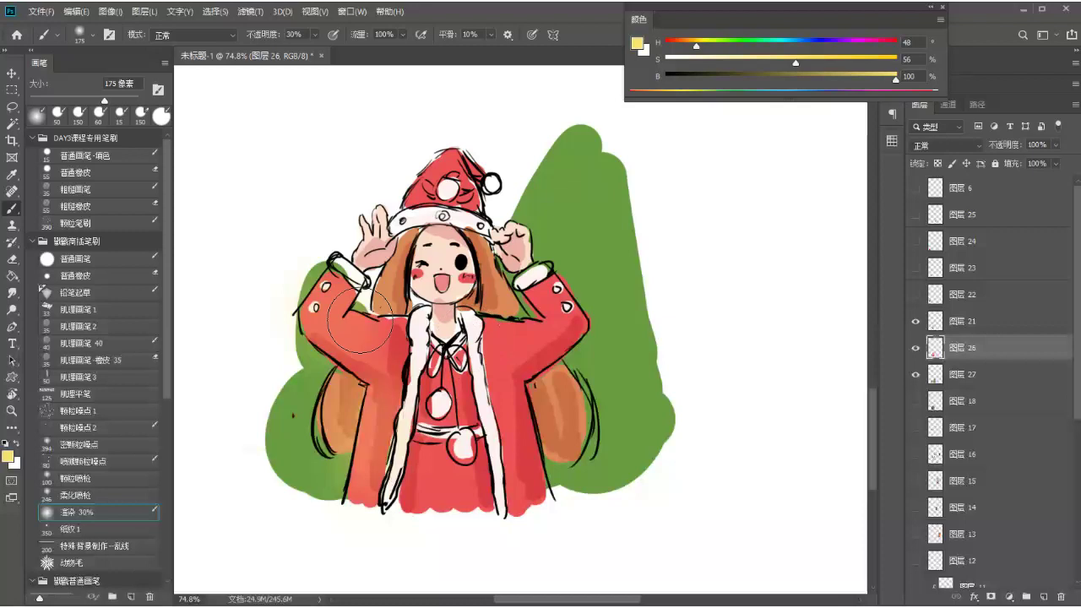
- Lock the transparent pixels of 图层 26, undo the stray hat stroke and glaze the hat's upper left with the same yellow
drag(416, 170, 424, 163)
key(ctrl+z)
drag(446, 133, 385, 174)
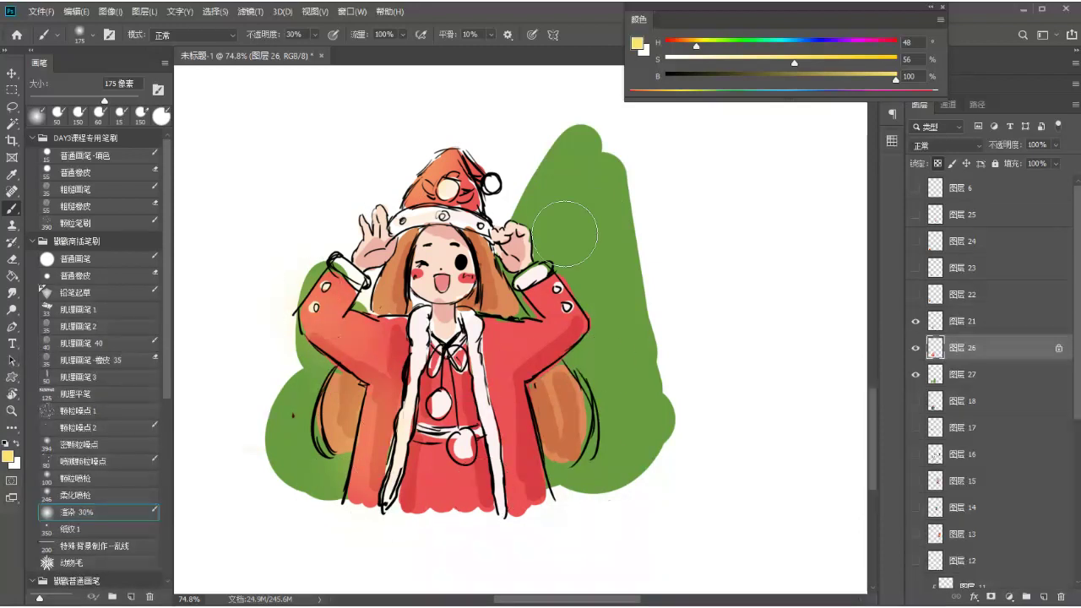
- Lock the transparent pixels of 图层 27 and glaze yellow over the large tree's upper left at a 400 px brush size
click(961, 375)
click(936, 164)
key(bracketright)
key(bracketright)
key(bracketright)
key(bracketright)
mouse_move(570, 159)
mouse_down()
mouse_move(542, 108)
mouse_move(526, 114)
mouse_up()
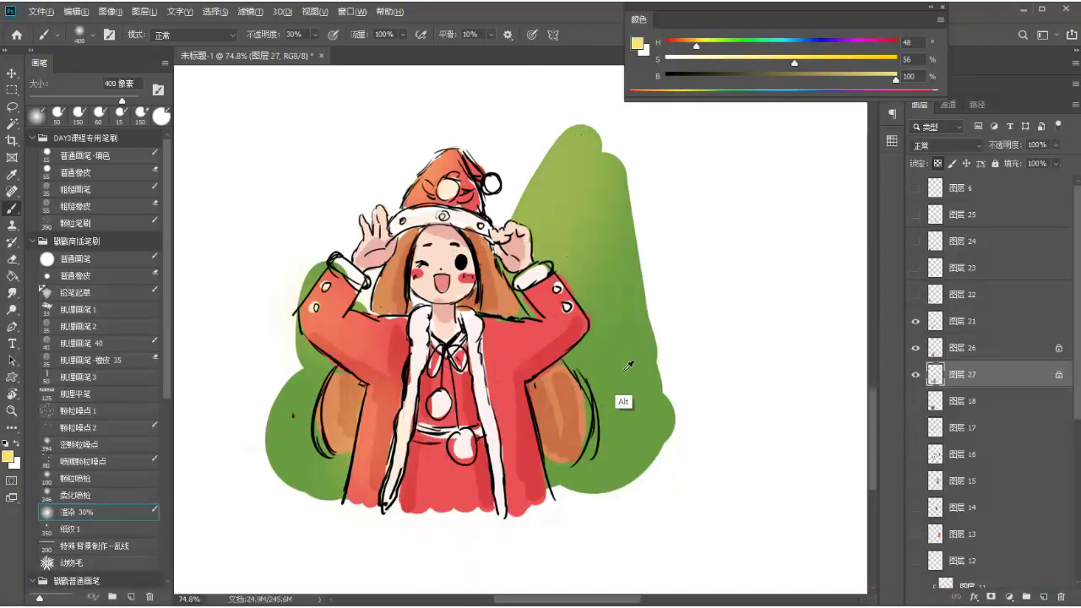
- Glaze teal (H 184, S 67, B 76) and a bluer tone over the large tree's lower right, and hide the line sketch on 图层 21
alt+click(628, 364)
click(750, 47)
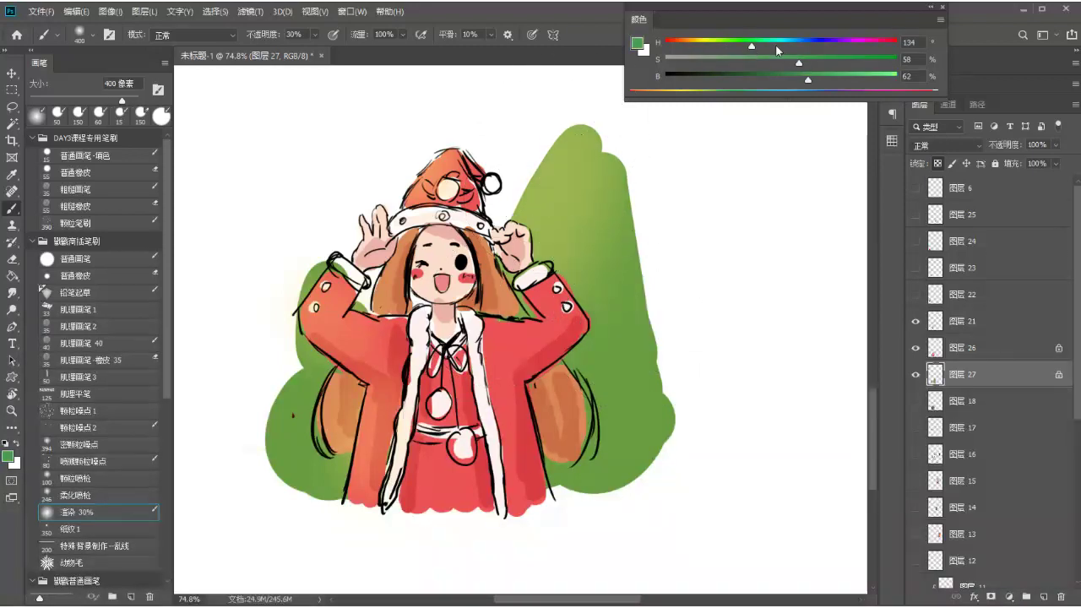
drag(808, 78, 783, 42)
mouse_move(703, 136)
mouse_down()
mouse_move(610, 322)
mouse_move(627, 501)
mouse_move(663, 377)
mouse_move(697, 317)
mouse_move(683, 343)
mouse_up()
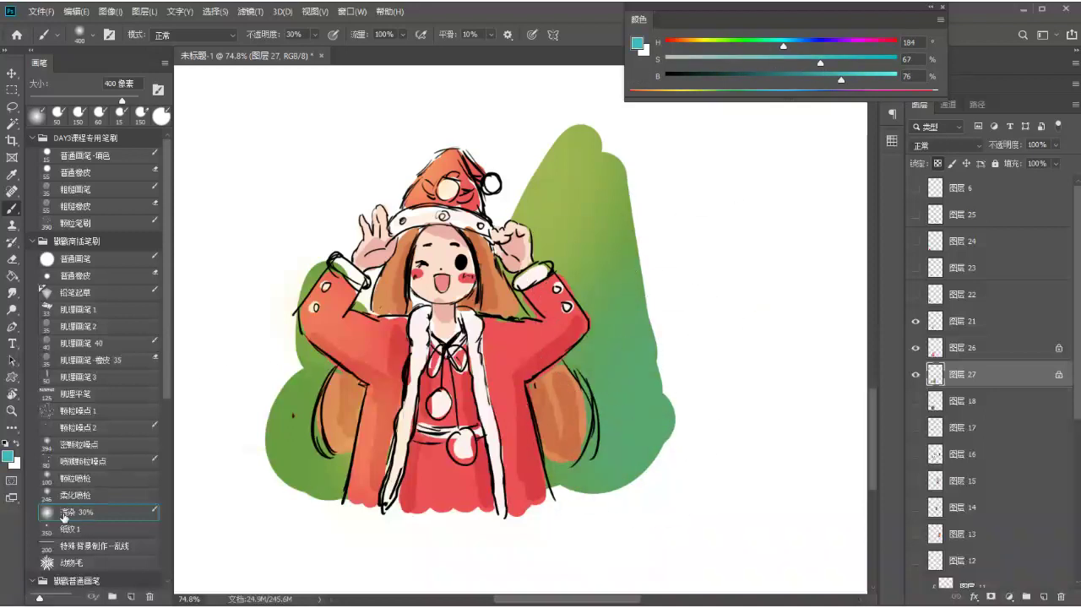
drag(820, 59, 861, 59)
drag(785, 46, 799, 48)
mouse_move(647, 535)
mouse_down()
mouse_move(603, 434)
mouse_move(639, 446)
mouse_up()
alt+click(598, 285)
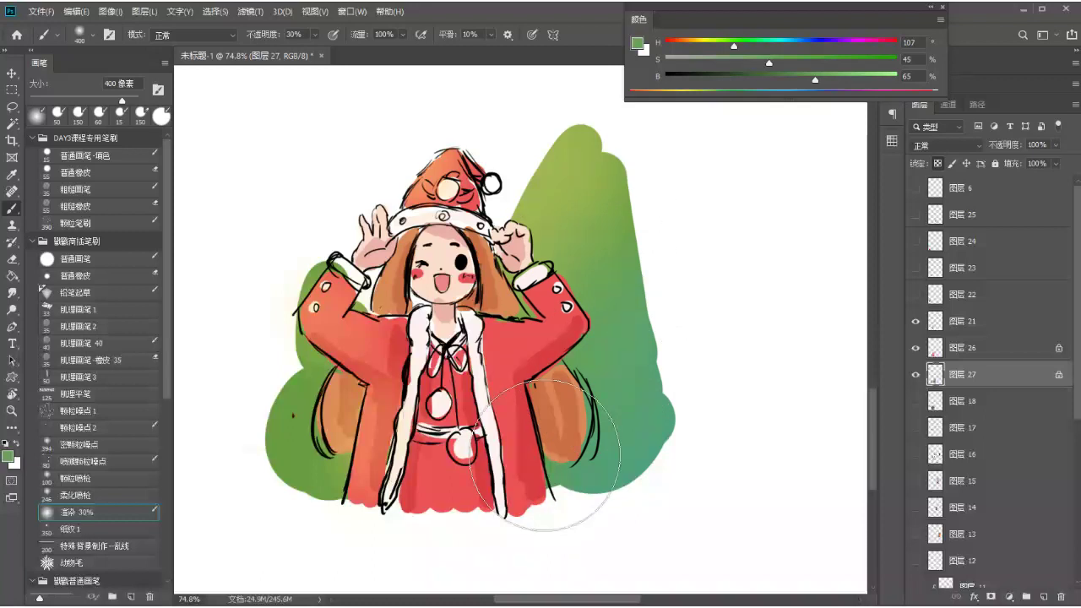
click(915, 321)
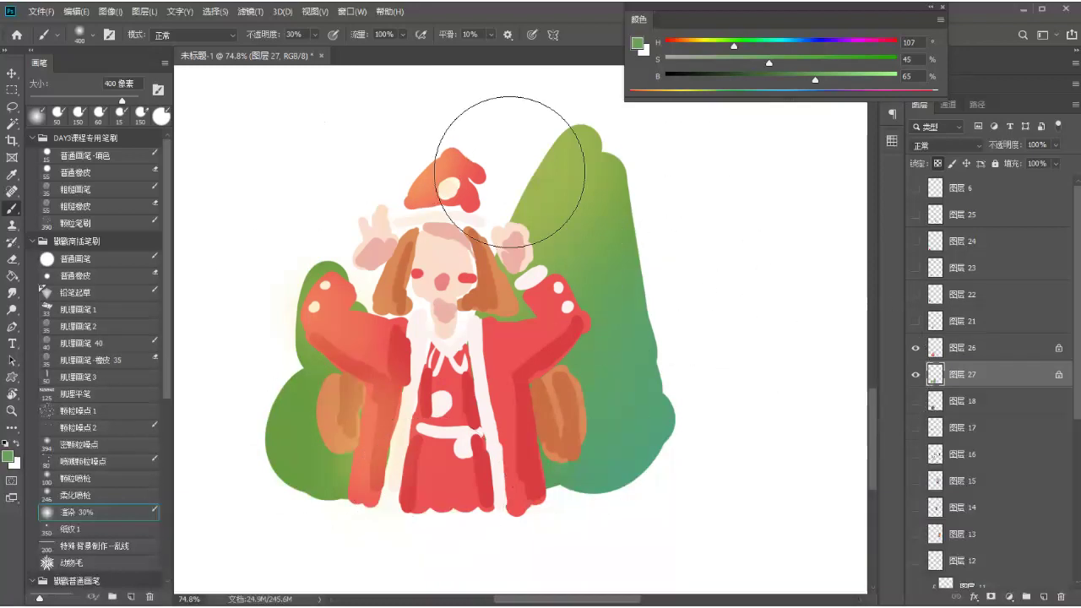
- Merge 图层 26 and 图层 27 into a single layer
click(993, 349)
ctrl+click(983, 377)
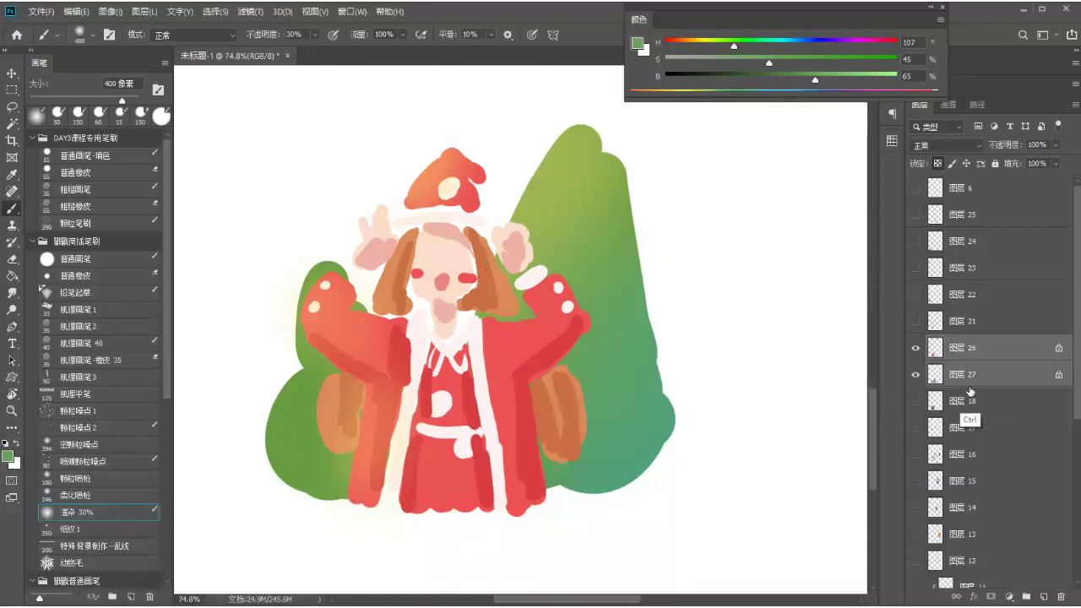
key(ctrl+e)
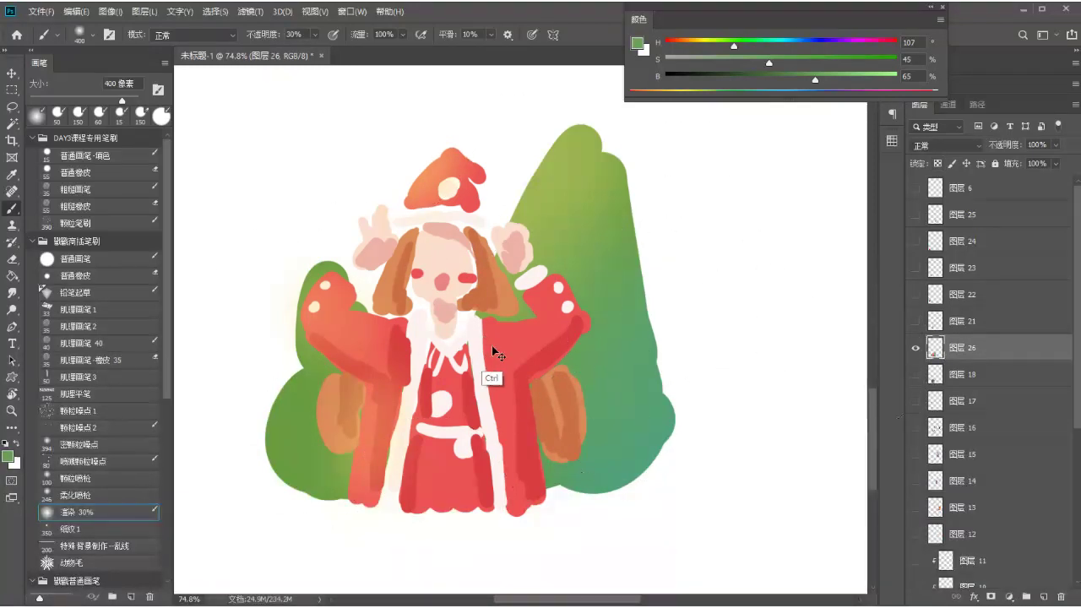
- Brighten the merged illustration slightly with Curves, mapping input 85 to output 88 and input 194 to output 201
key(ctrl+m)
mouse_move(870, 348)
mouse_down()
mouse_move(871, 338)
mouse_move(873, 363)
mouse_move(877, 336)
mouse_up()
drag(824, 391, 822, 407)
drag(880, 337, 888, 328)
drag(822, 408, 821, 406)
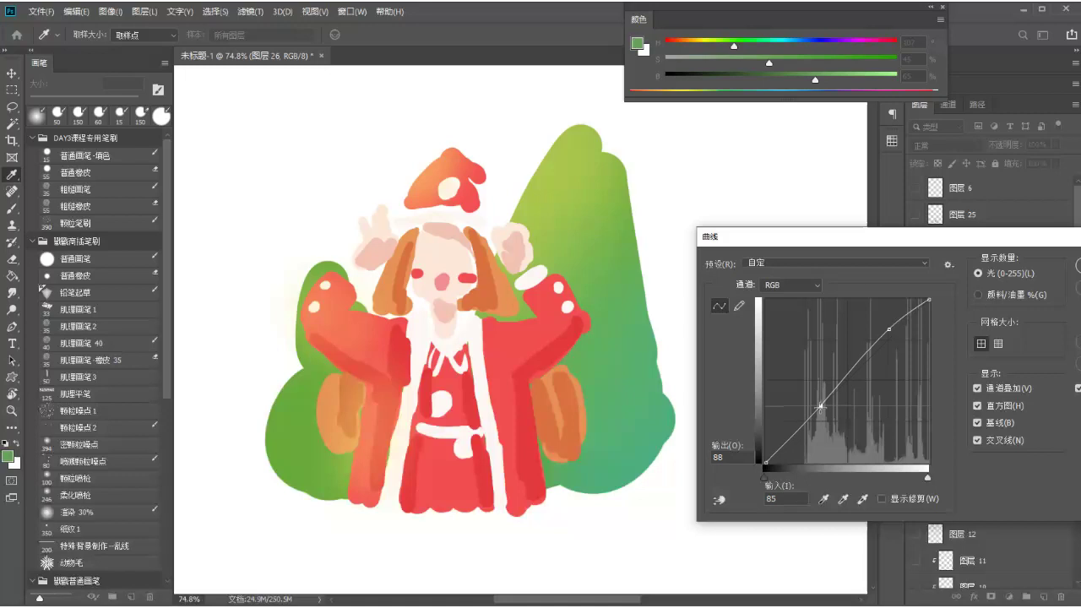
drag(888, 328, 890, 334)
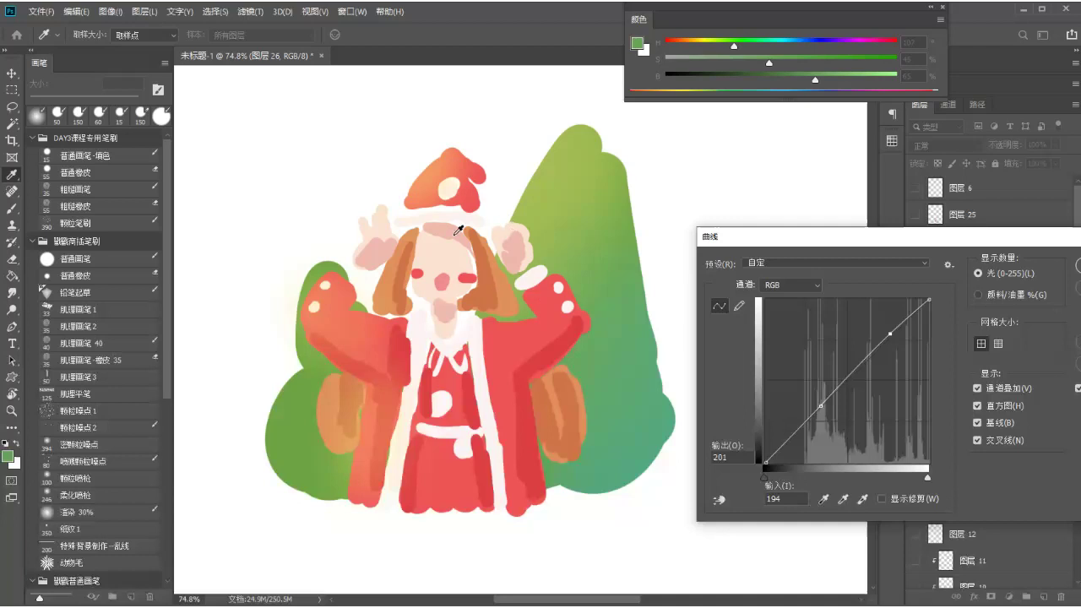
key(Return)
key(b)
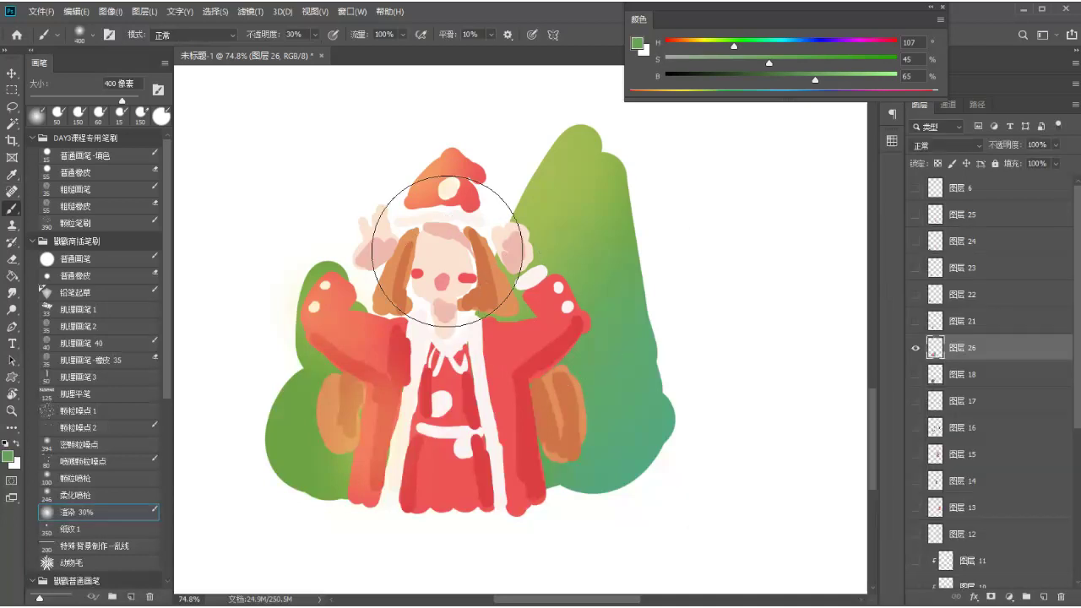
- Handwrite "5-10" and "15" beside the tree in the coat's red with the 普通画笔-填色 brush at 15 px
alt+click(482, 291)
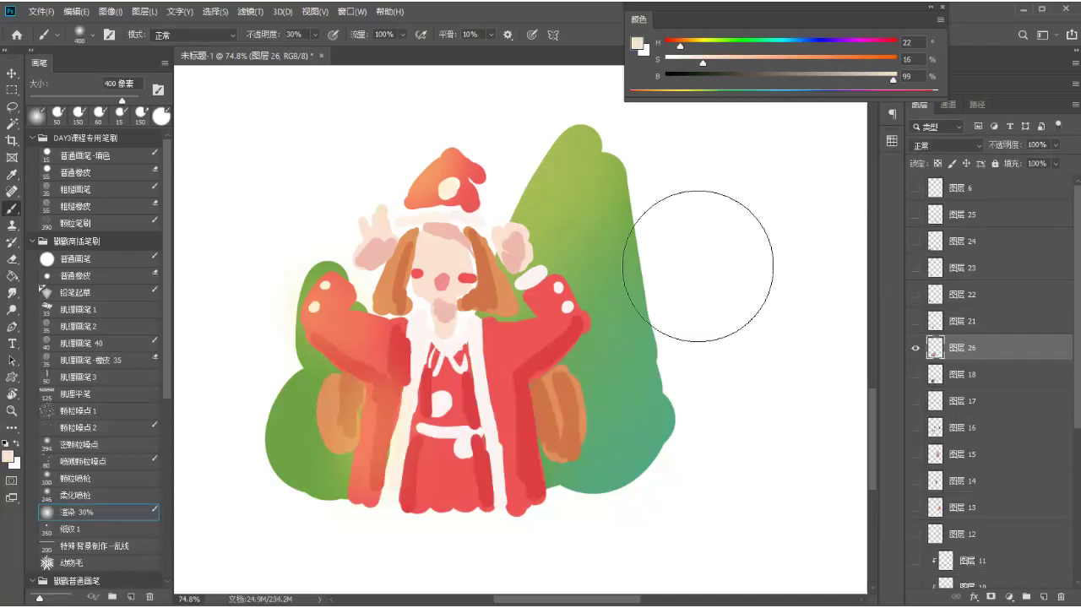
mouse_move(657, 269)
mouse_down()
mouse_move(651, 346)
mouse_move(659, 270)
mouse_move(672, 276)
mouse_up()
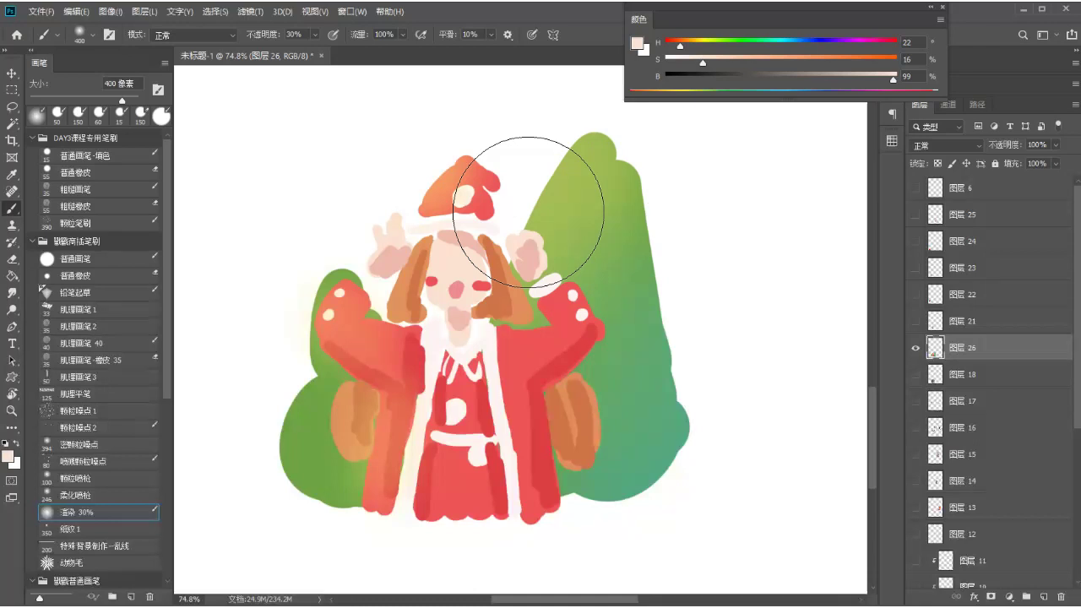
click(108, 157)
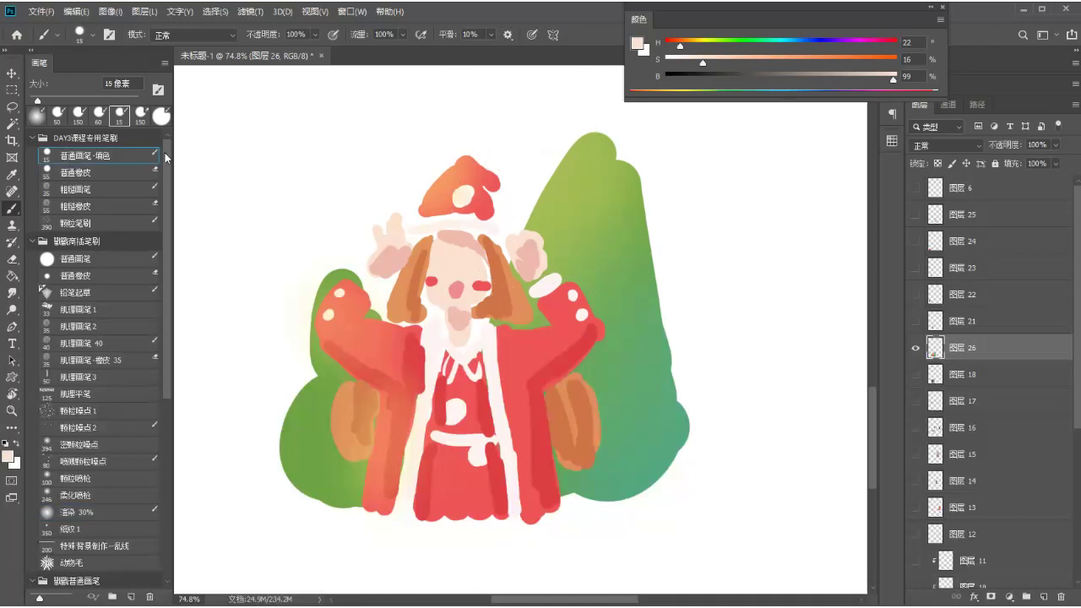
alt+click(562, 313)
drag(735, 146, 748, 172)
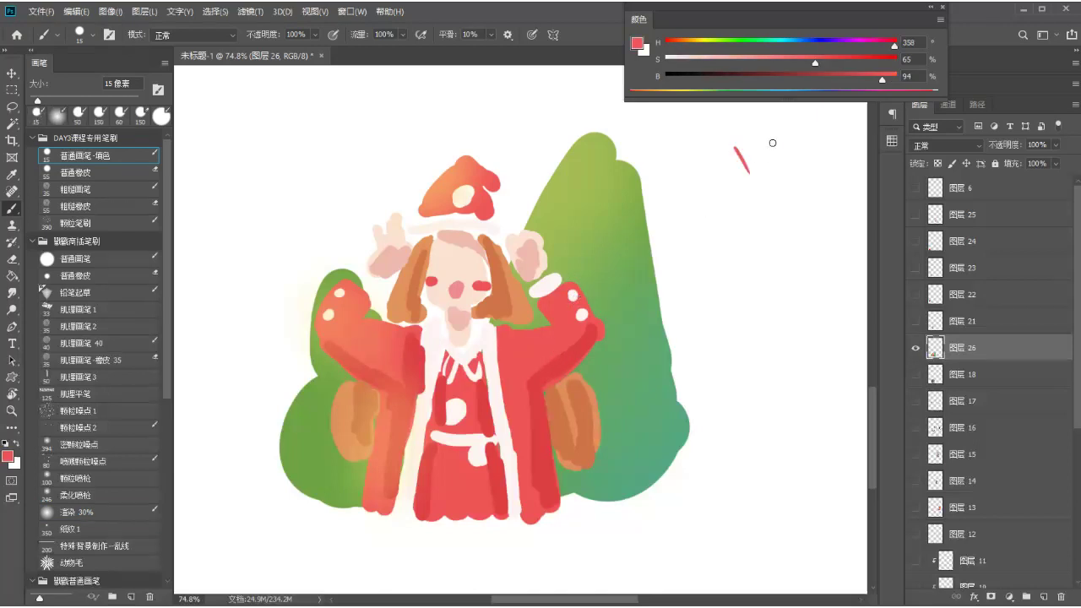
key(ctrl+z)
key(ctrl+z)
drag(539, 259, 511, 253)
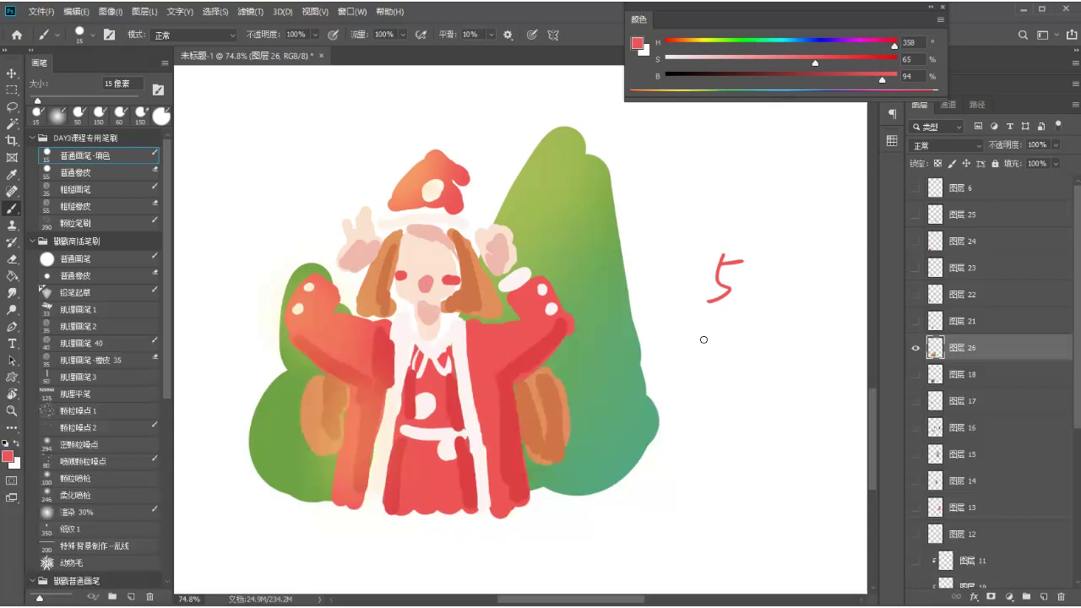
drag(819, 262, 816, 264)
drag(743, 326, 728, 364)
drag(759, 324, 753, 357)
drag(761, 322, 783, 320)
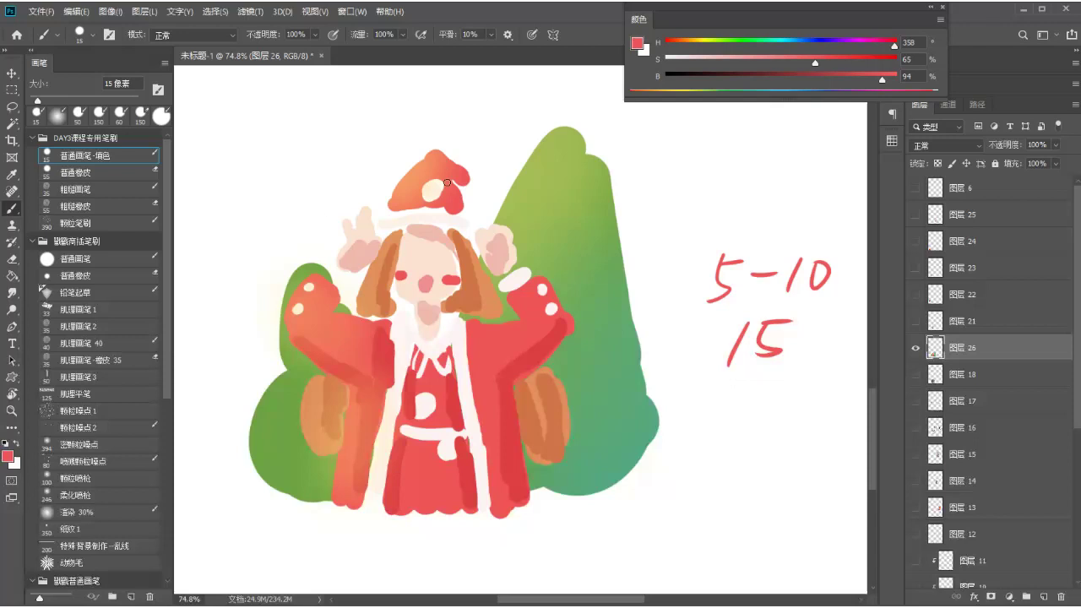
- Draw a short test stroke in the tree's sampled yellowish green and darken the colour to H 102, S 56, B 60
drag(647, 161, 606, 211)
alt+shift+right_click(550, 236)
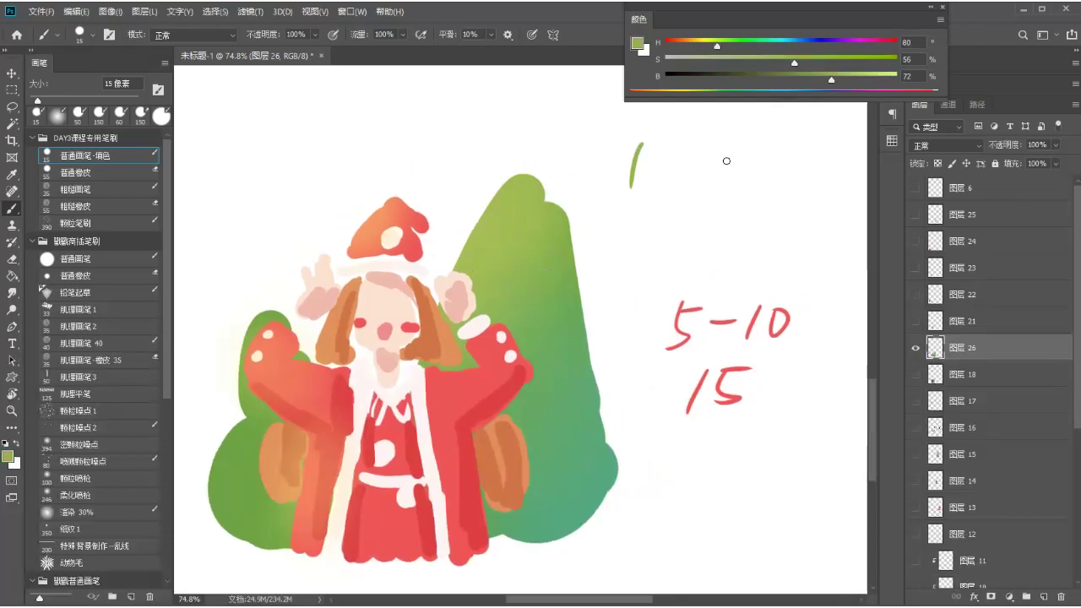
drag(831, 79, 803, 76)
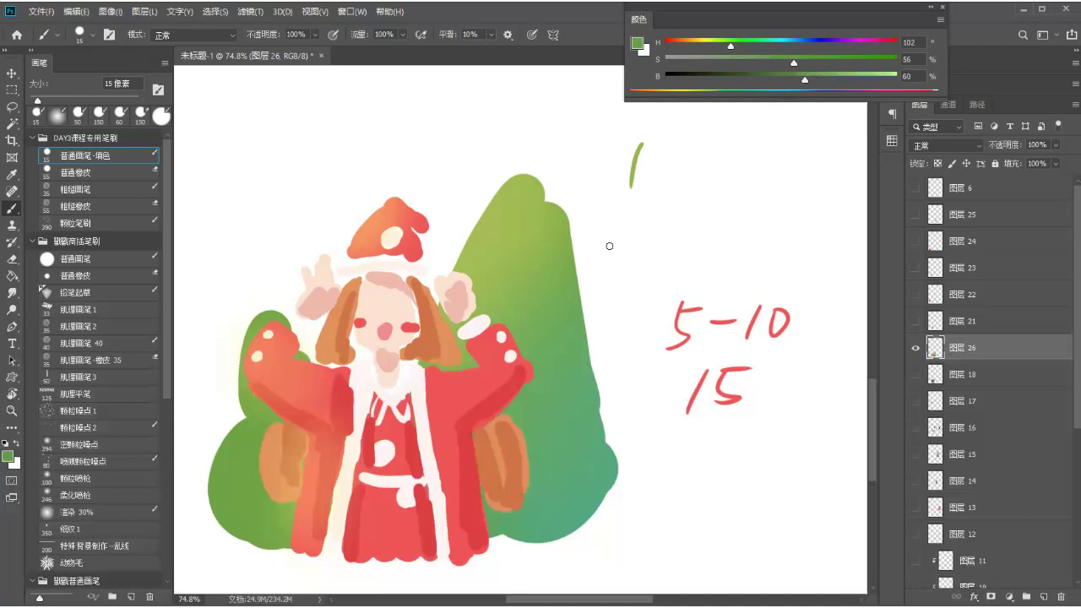
- Undo the test stroke, the handwritten numbers, the Curves adjustment and the merge of 图层 26 and 图层 27
key(ctrl+z)
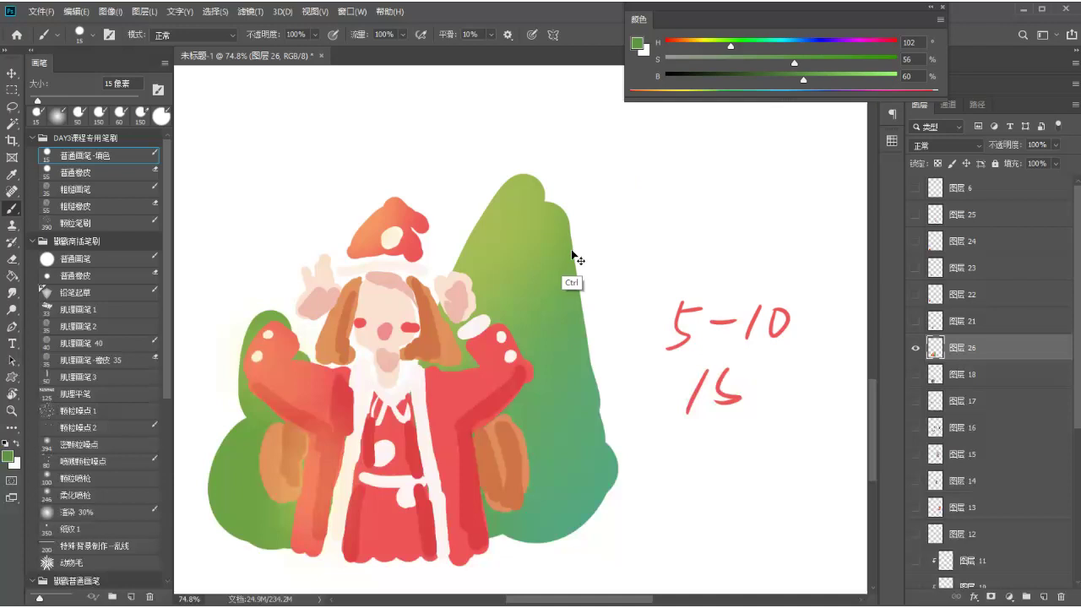
key(ctrl+z)
key(ctrl+z)
key(ctrl+z)
key(ctrl+z)
key(ctrl+z)
key(ctrl+z)
key(ctrl+z)
key(ctrl+z)
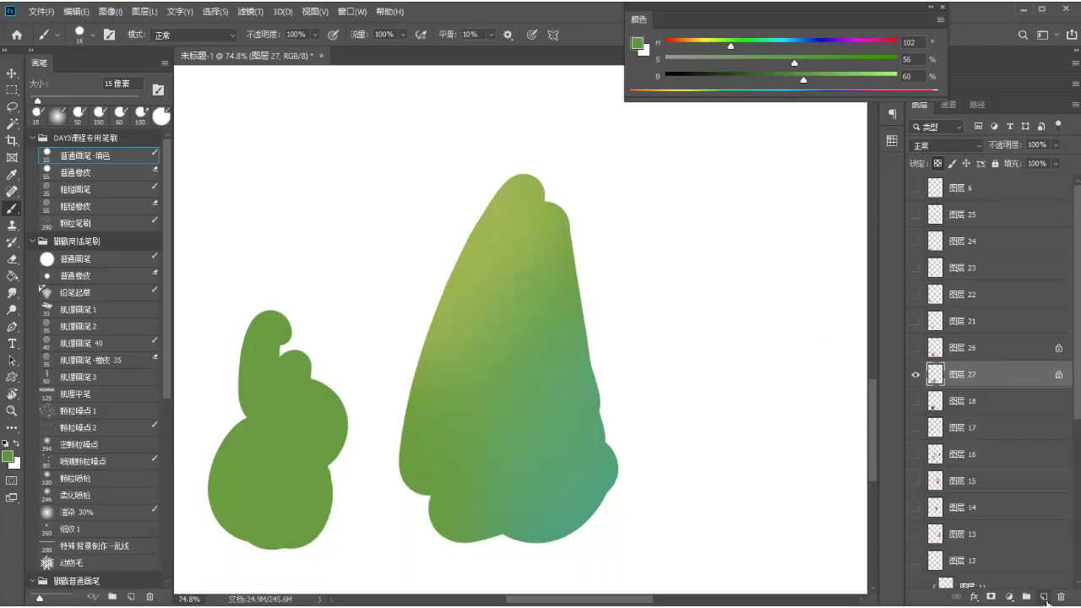
- With 图层 26 hidden, clip a new layer to 图层 27 and paint jagged olive shadows (H 67, S 74, B 42) along the tree's right and base at 50 px
click(1045, 598)
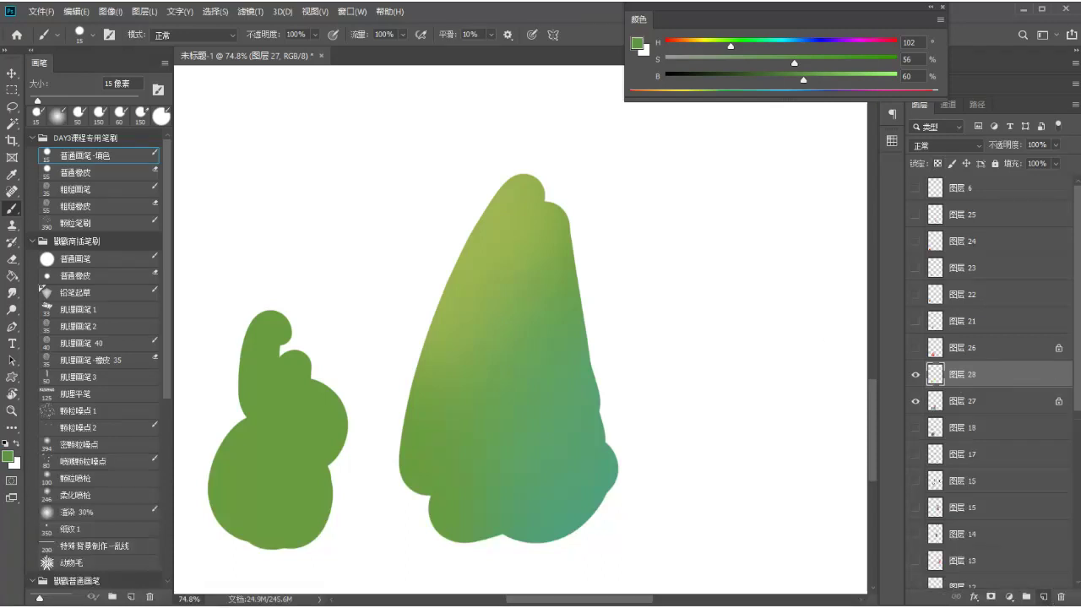
alt+click(971, 388)
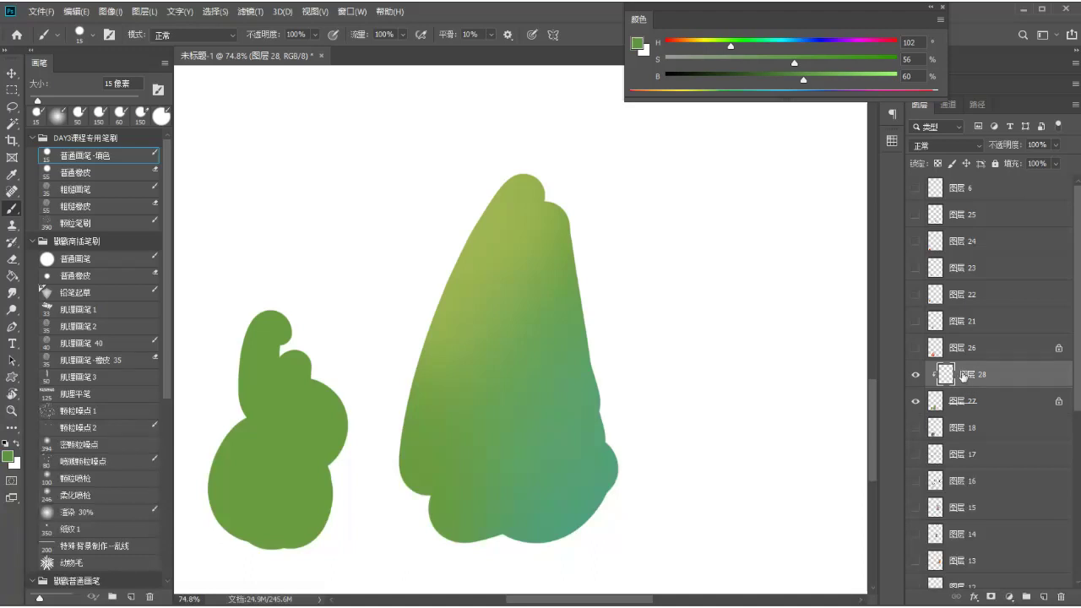
alt+click(562, 311)
drag(804, 81, 716, 53)
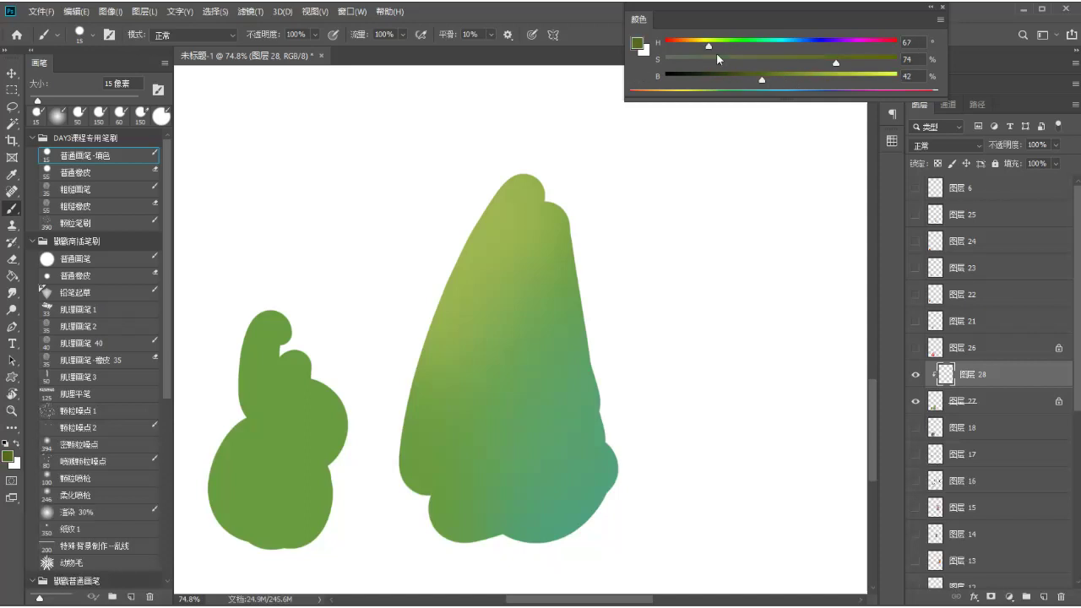
mouse_move(544, 192)
mouse_down()
mouse_move(574, 290)
mouse_move(579, 278)
mouse_move(537, 290)
mouse_move(564, 331)
mouse_move(540, 339)
mouse_move(583, 380)
mouse_move(558, 302)
mouse_up()
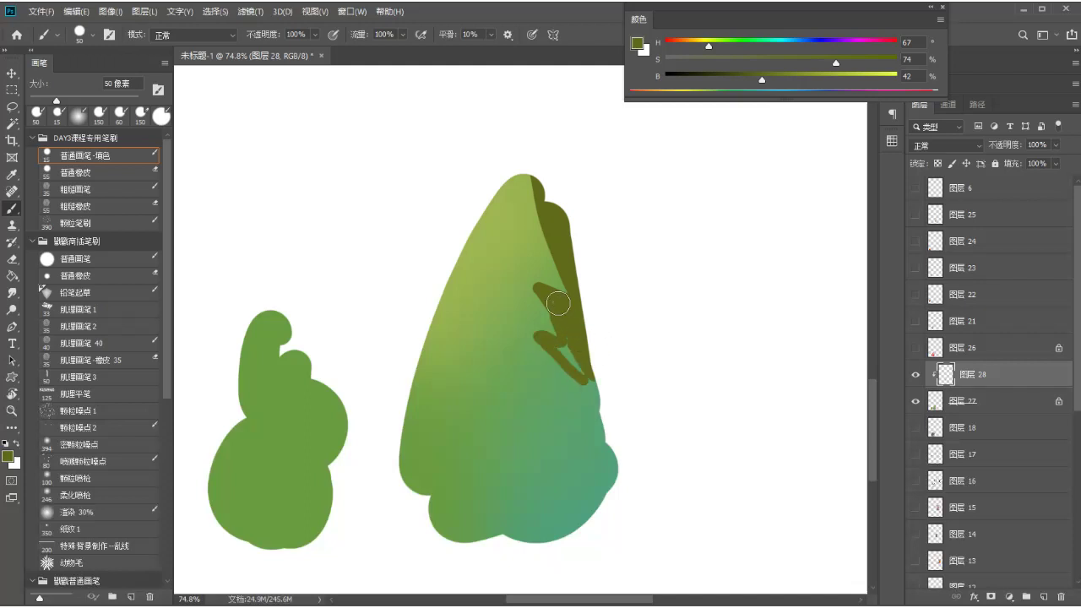
mouse_move(582, 351)
mouse_down()
mouse_move(595, 387)
mouse_move(584, 370)
mouse_move(580, 403)
mouse_move(525, 392)
mouse_move(570, 428)
mouse_move(596, 429)
mouse_move(534, 448)
mouse_move(569, 488)
mouse_move(584, 488)
mouse_move(536, 503)
mouse_move(460, 494)
mouse_move(501, 531)
mouse_move(461, 533)
mouse_move(514, 526)
mouse_move(484, 504)
mouse_move(540, 515)
mouse_move(471, 496)
mouse_move(516, 526)
mouse_move(454, 492)
mouse_move(495, 527)
mouse_move(535, 498)
mouse_move(583, 510)
mouse_move(541, 459)
mouse_move(603, 474)
mouse_move(595, 367)
mouse_move(587, 444)
mouse_move(593, 433)
mouse_move(609, 481)
mouse_move(622, 471)
mouse_move(561, 527)
mouse_move(504, 530)
mouse_up()
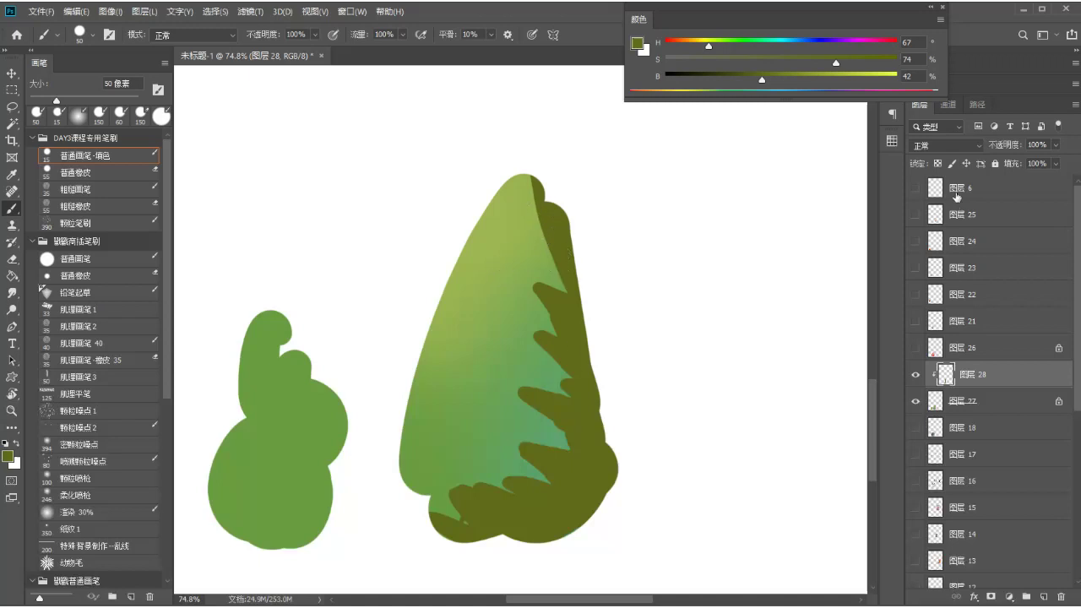
- Recolour the olive shadows on 图层 28 with a green sampled from the tree and adjusted to H 144, S 52, B 58, locking the layer's transparency
alt+click(545, 429)
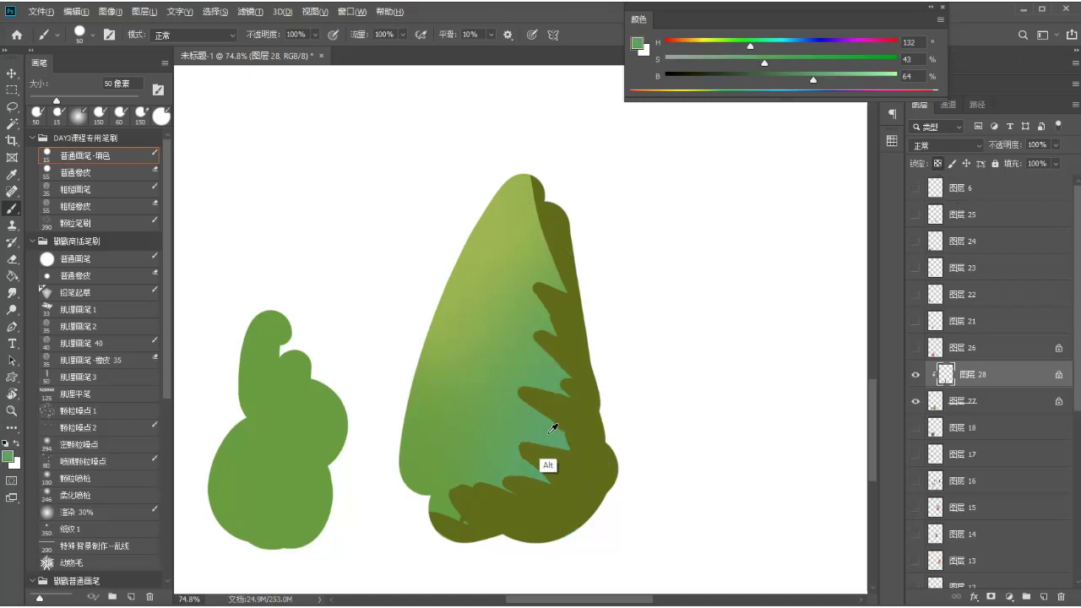
alt+click(556, 432)
drag(811, 81, 796, 77)
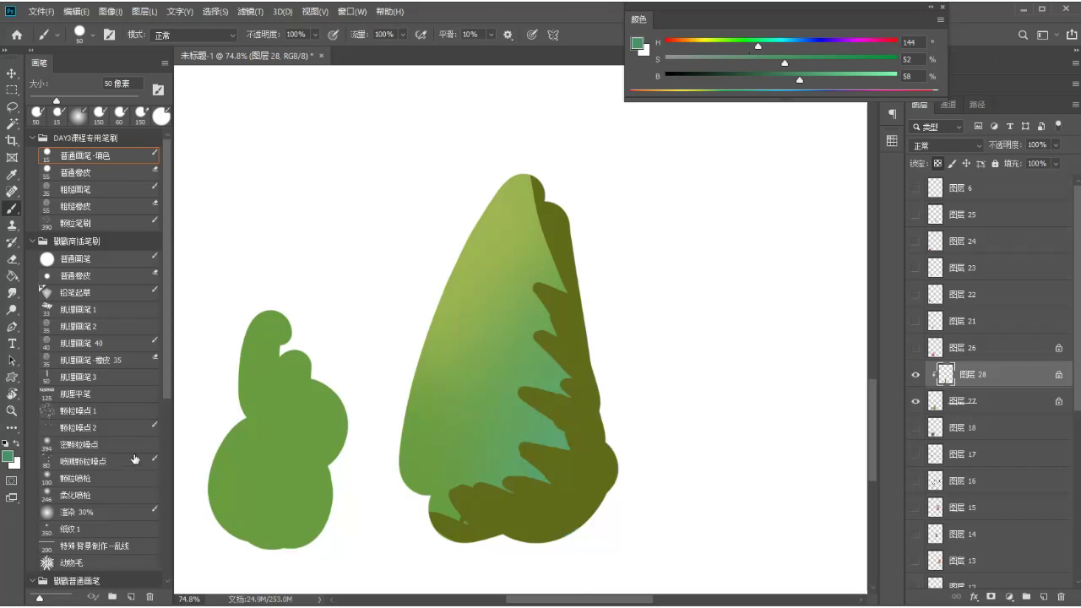
click(104, 513)
mouse_move(527, 473)
mouse_down()
mouse_move(475, 505)
mouse_move(523, 521)
mouse_move(576, 462)
mouse_move(486, 463)
mouse_move(621, 475)
mouse_move(485, 466)
mouse_move(576, 492)
mouse_move(436, 521)
mouse_move(588, 496)
mouse_move(609, 460)
mouse_move(483, 470)
mouse_move(628, 421)
mouse_move(515, 398)
mouse_move(643, 384)
mouse_move(660, 362)
mouse_move(586, 242)
mouse_move(564, 183)
mouse_move(565, 266)
mouse_move(527, 168)
mouse_move(597, 392)
mouse_move(572, 299)
mouse_up()
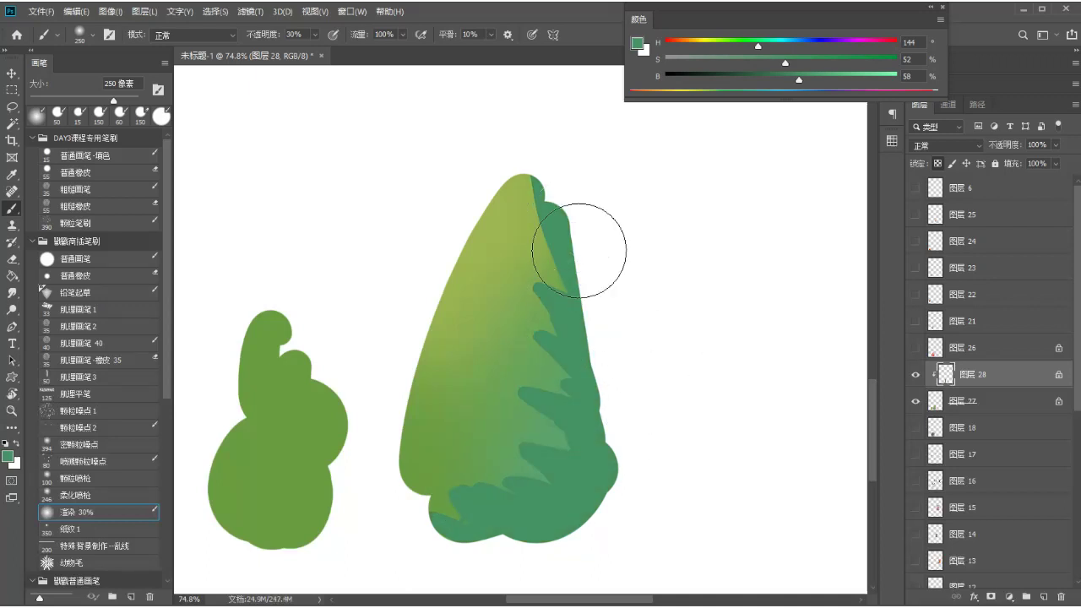
- Shade the shadow's lower part with the soft 渲染 30% brush at 400 px in darker green, H 160, S 58, B 51
drag(556, 478, 506, 429)
click(784, 81)
drag(757, 49, 754, 49)
mouse_move(554, 430)
mouse_down()
mouse_move(476, 422)
mouse_move(555, 430)
mouse_up()
key(bracketright)
key(bracketright)
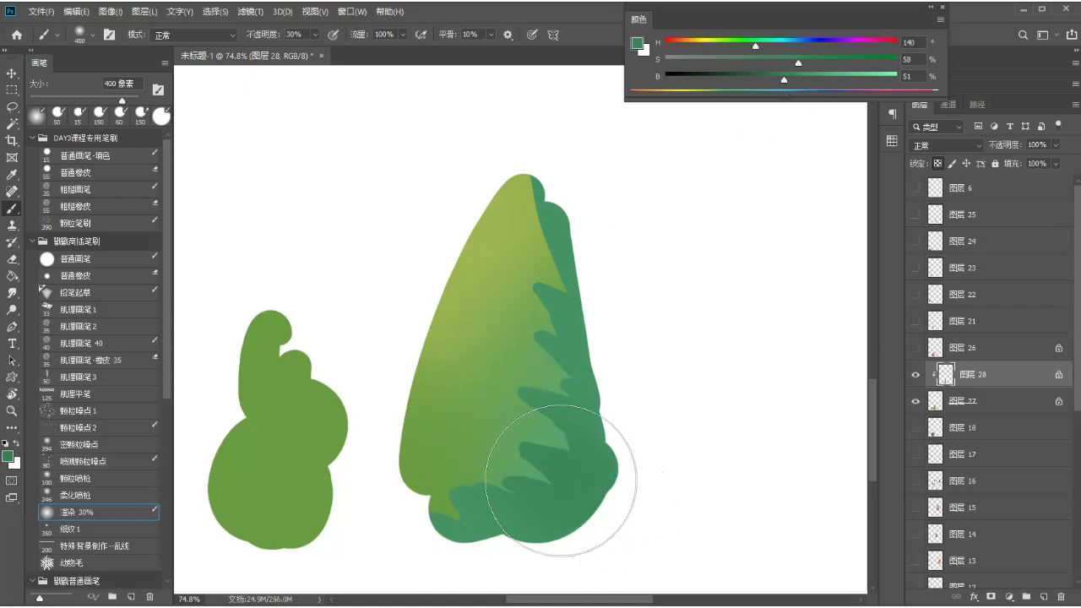
mouse_move(580, 345)
mouse_down()
mouse_move(519, 434)
mouse_move(571, 515)
mouse_up()
key(ctrl+z)
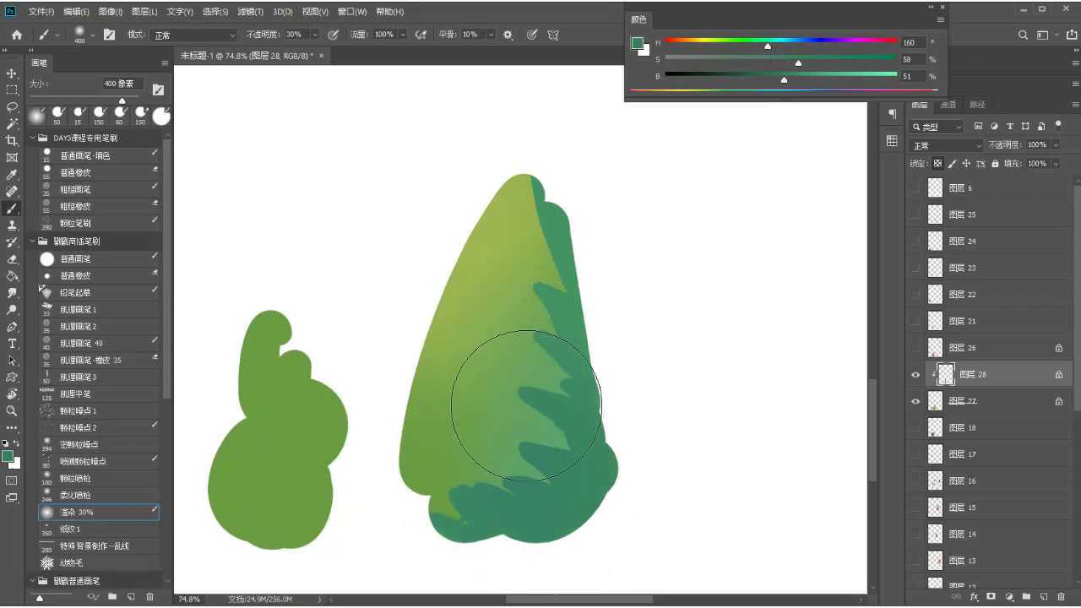
- Blend the shadow's upper part into the tree at 400 px with lighter greens sampled from the tree
alt+click(512, 326)
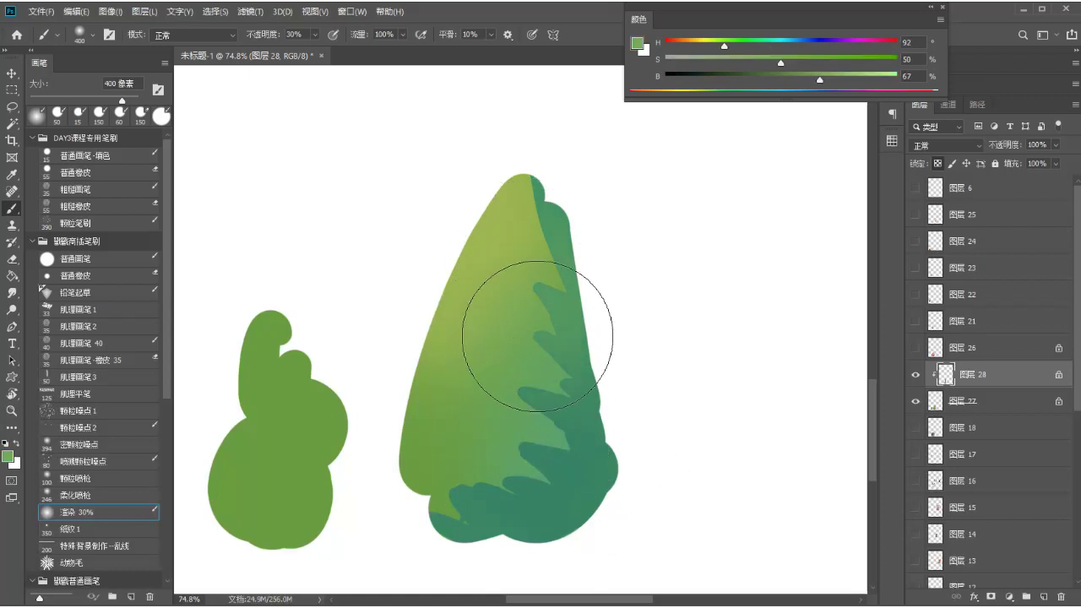
alt+click(520, 199)
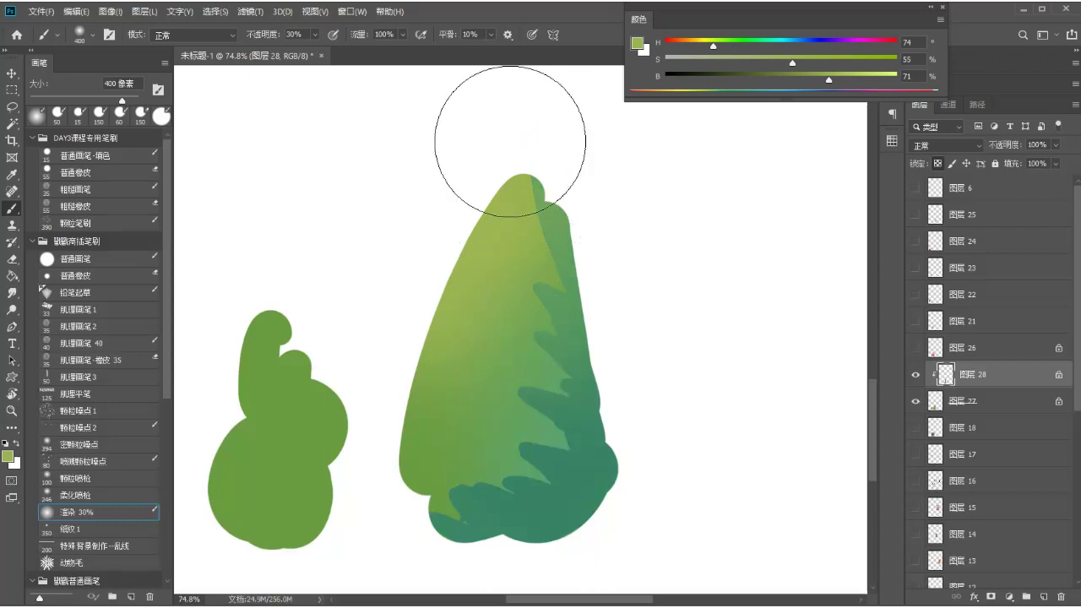
alt+click(478, 465)
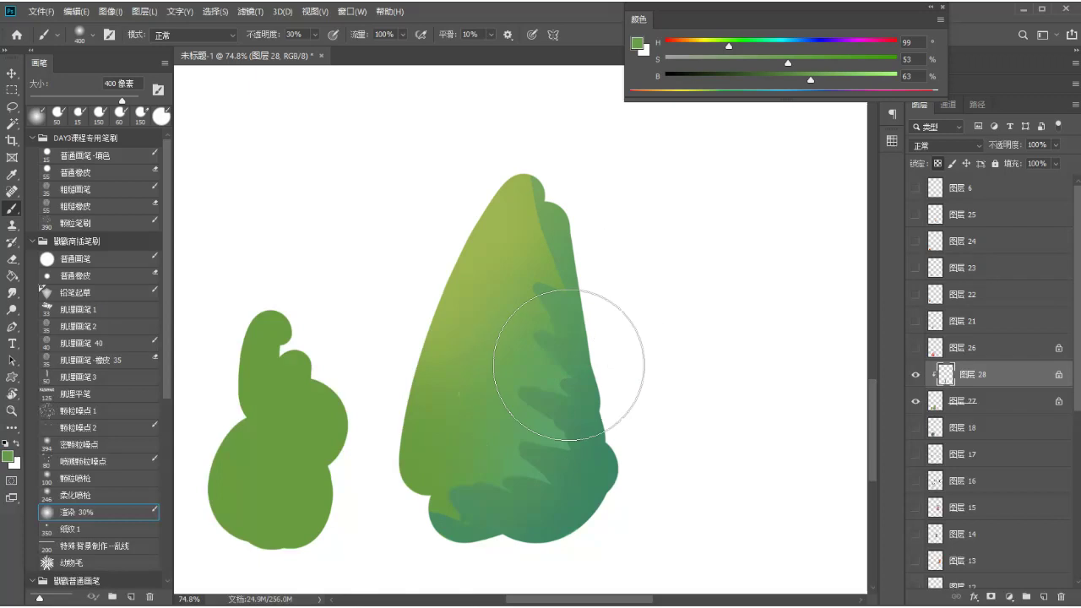
alt+click(610, 449)
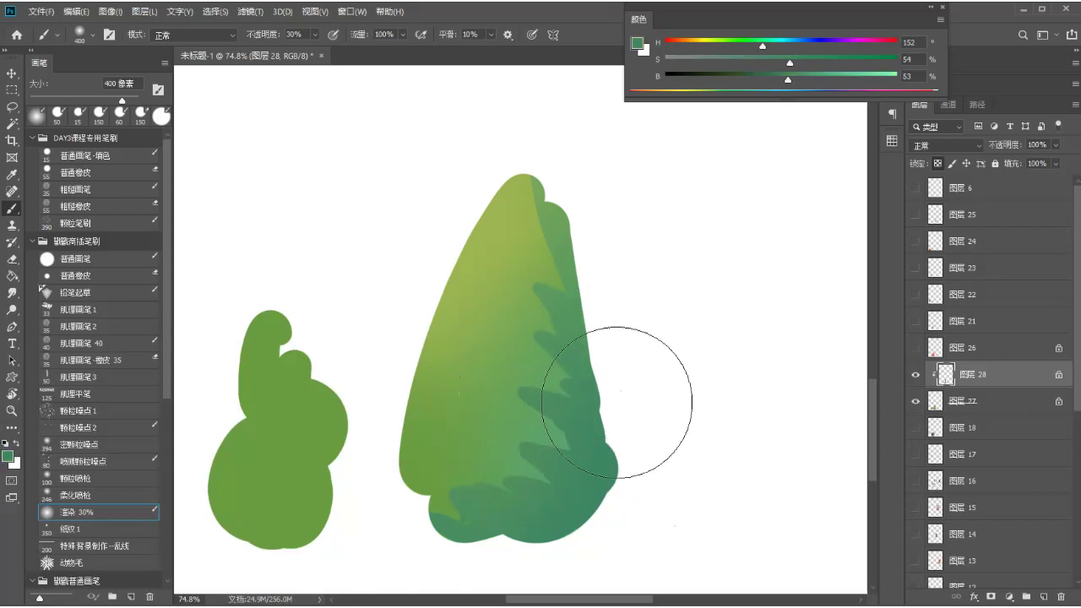
- Blend the shadow's base and right edge at 200 px with the tree's sampled greens, using H 151, S 54, B 53 for the dark side
alt+click(459, 449)
key(bracketleft)
key(bracketleft)
mouse_move(463, 462)
mouse_down()
mouse_move(432, 455)
mouse_move(441, 472)
mouse_move(470, 447)
mouse_move(510, 436)
mouse_move(520, 448)
mouse_move(443, 481)
mouse_move(411, 481)
mouse_move(462, 449)
mouse_move(509, 463)
mouse_move(504, 477)
mouse_move(526, 439)
mouse_move(476, 471)
mouse_move(461, 569)
mouse_move(562, 504)
mouse_move(619, 449)
mouse_move(573, 454)
mouse_move(531, 485)
mouse_move(559, 513)
mouse_move(555, 451)
mouse_move(594, 475)
mouse_up()
alt+click(606, 473)
mouse_move(555, 514)
mouse_down()
mouse_move(456, 549)
mouse_move(496, 487)
mouse_move(417, 510)
mouse_move(556, 447)
mouse_move(487, 485)
mouse_move(548, 467)
mouse_move(492, 506)
mouse_move(498, 419)
mouse_move(539, 460)
mouse_move(515, 424)
mouse_move(541, 412)
mouse_move(550, 426)
mouse_move(450, 431)
mouse_move(472, 409)
mouse_move(531, 453)
mouse_move(470, 460)
mouse_move(492, 505)
mouse_move(452, 452)
mouse_move(547, 337)
mouse_move(549, 372)
mouse_move(522, 363)
mouse_up()
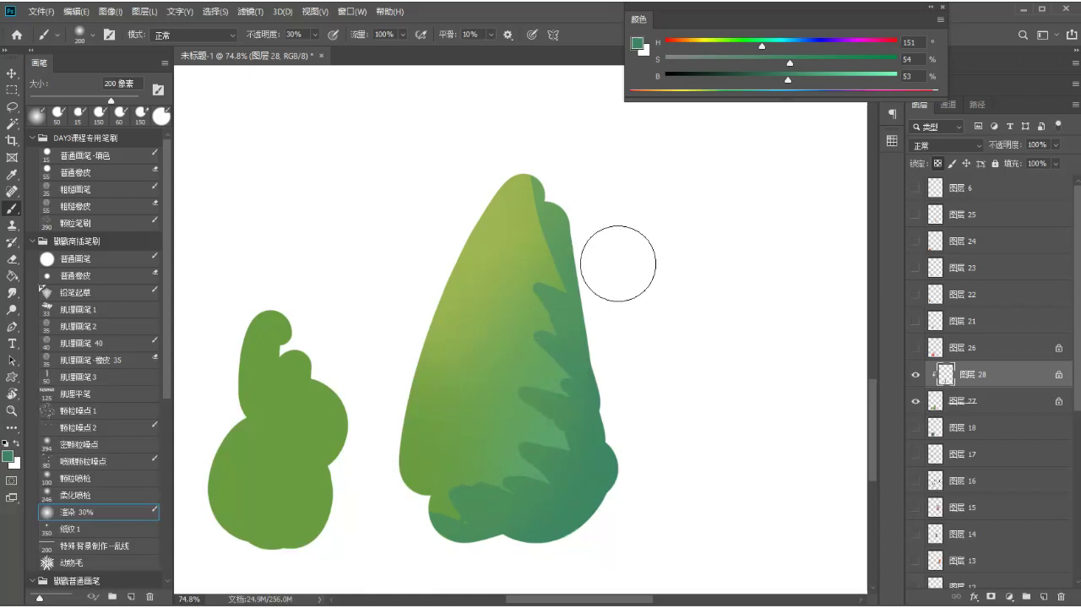
key(ctrl+z)
mouse_move(554, 228)
mouse_down()
mouse_move(581, 374)
mouse_move(569, 441)
mouse_move(558, 439)
mouse_move(550, 381)
mouse_move(543, 411)
mouse_move(559, 422)
mouse_move(536, 386)
mouse_move(555, 398)
mouse_move(560, 424)
mouse_up()
- Show the coloured girl (图层 26) and line sketch (图层 21) again, sample the tree's dark green and choose the 普通画笔-填色 brush at 15 px
click(916, 347)
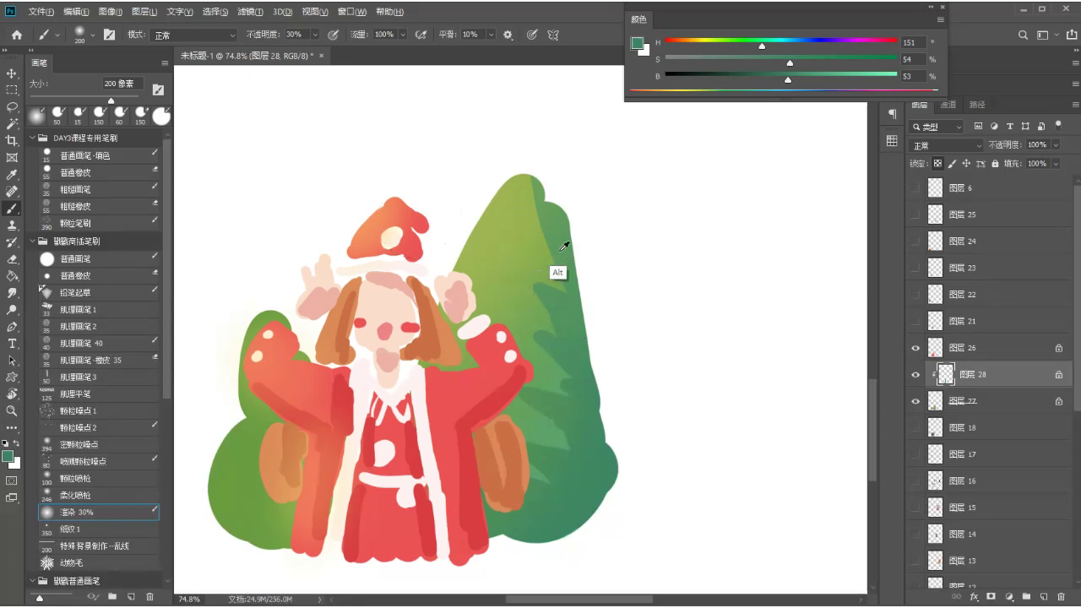
alt+click(590, 448)
click(118, 157)
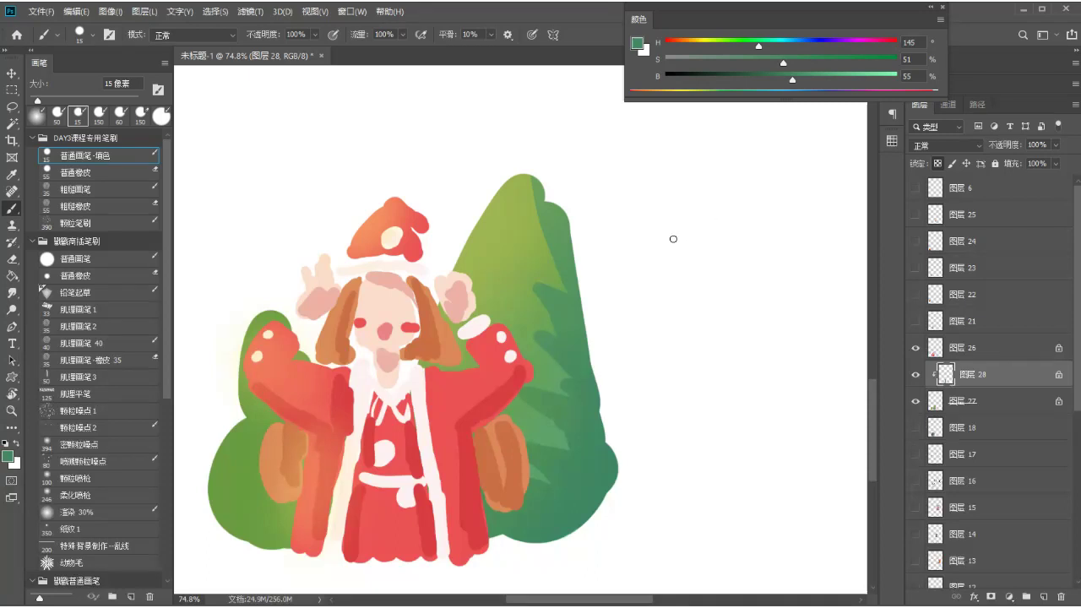
click(914, 320)
mouse_move(676, 330)
mouse_down()
mouse_move(735, 295)
mouse_move(712, 301)
mouse_up()
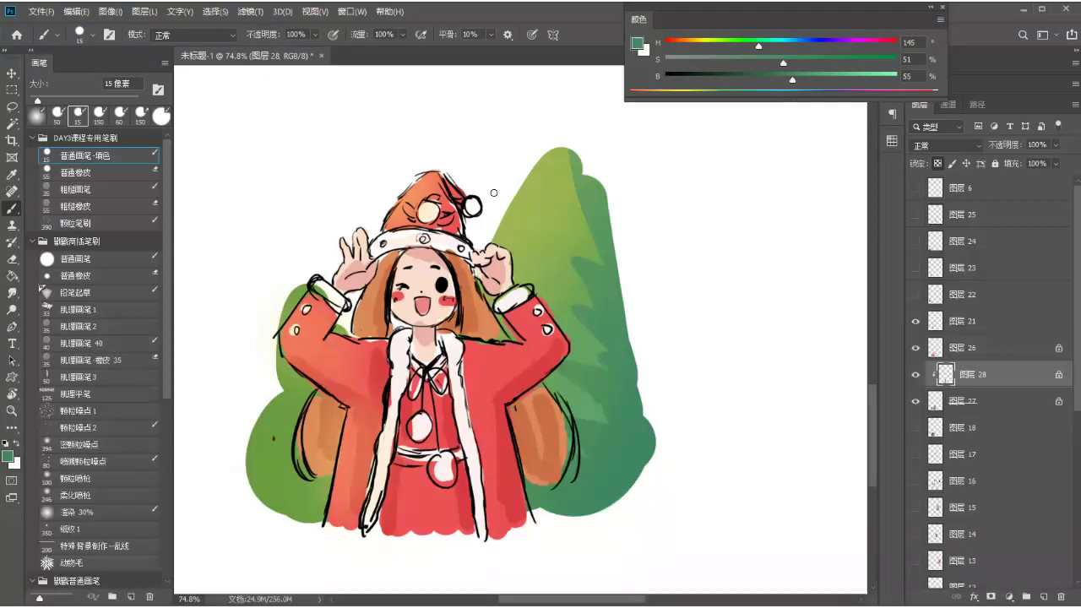
- Darken the brush colour to brightness 10 and make the sketch layer 图层 21 active
drag(743, 81, 690, 80)
key(shift+alt+m)
click(980, 325)
mouse_move(446, 127)
mouse_down()
mouse_move(286, 314)
mouse_move(232, 334)
mouse_move(240, 303)
mouse_up()
key(ctrl+z)
mouse_move(455, 149)
mouse_down()
mouse_move(379, 161)
mouse_move(298, 202)
mouse_up()
key(ctrl+z)
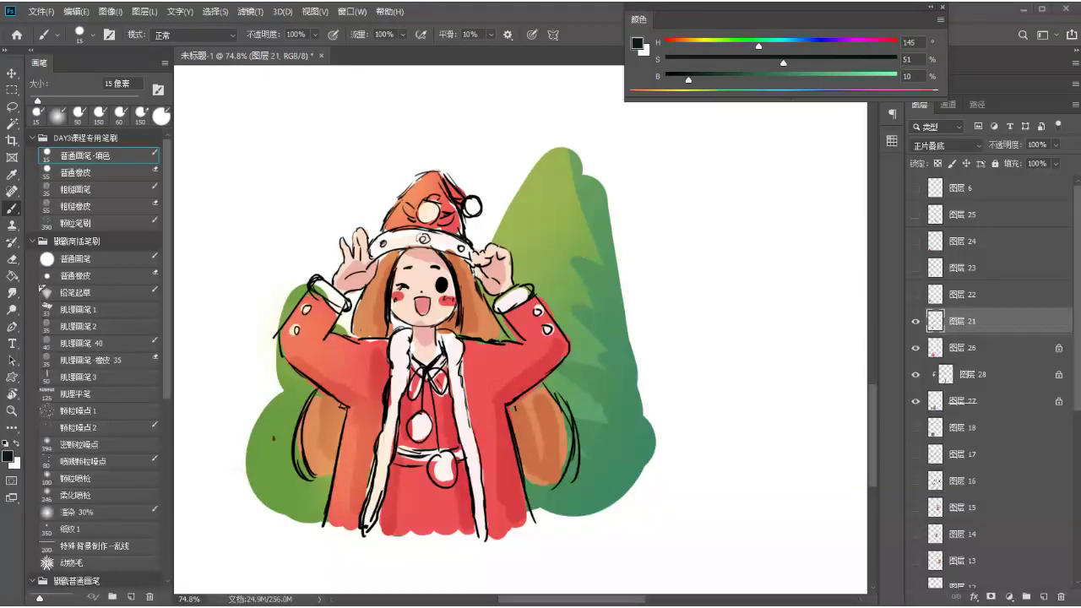
- Switch to the image viewer and examine the illustration of the antlered girl before a Christmas tree up close, and return to the drawing
key(alt+Tab)
key(Right)
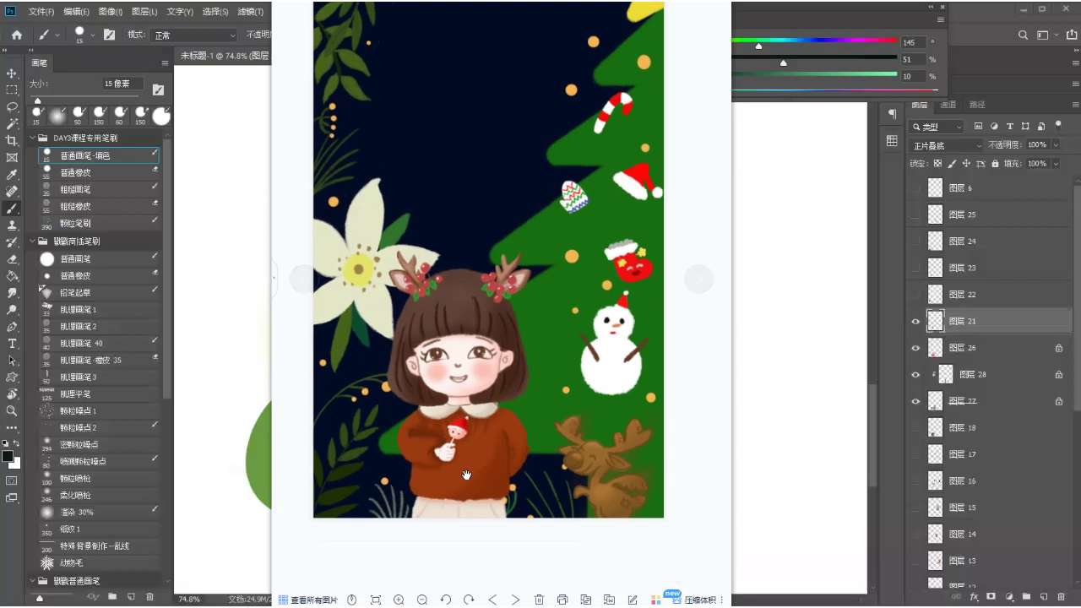
scroll(461, 472, up, 5)
scroll(471, 448, up, 3)
scroll(488, 452, down, 3)
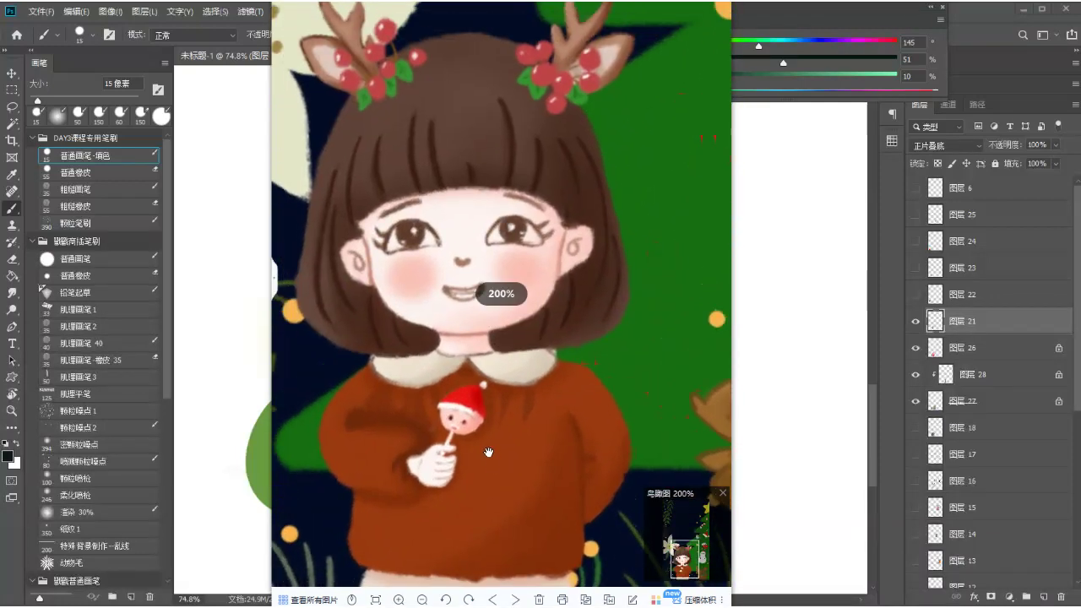
scroll(488, 452, down, 4)
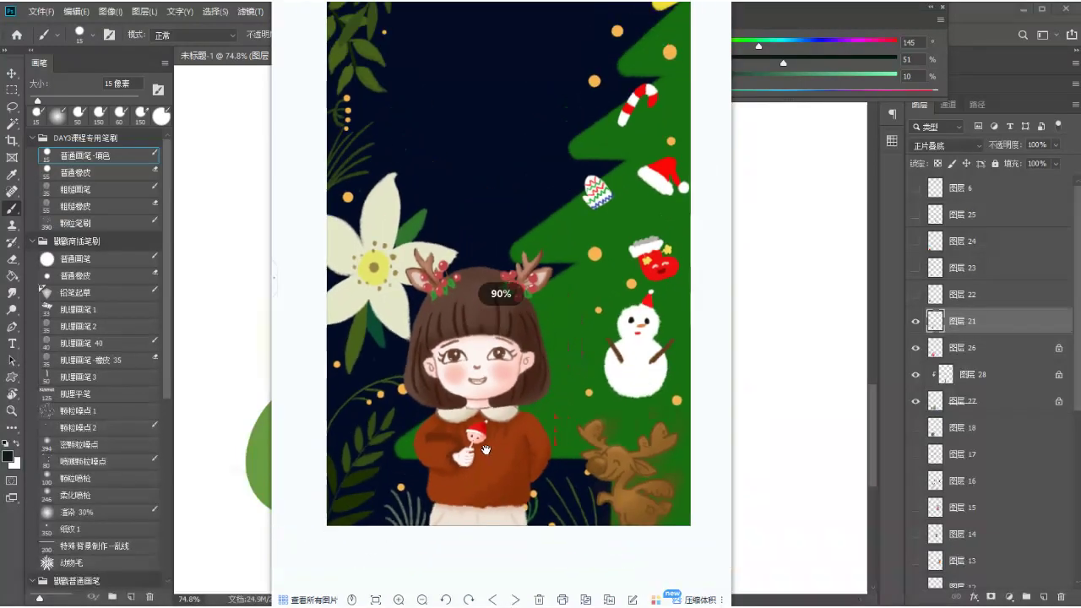
scroll(485, 449, up, 3)
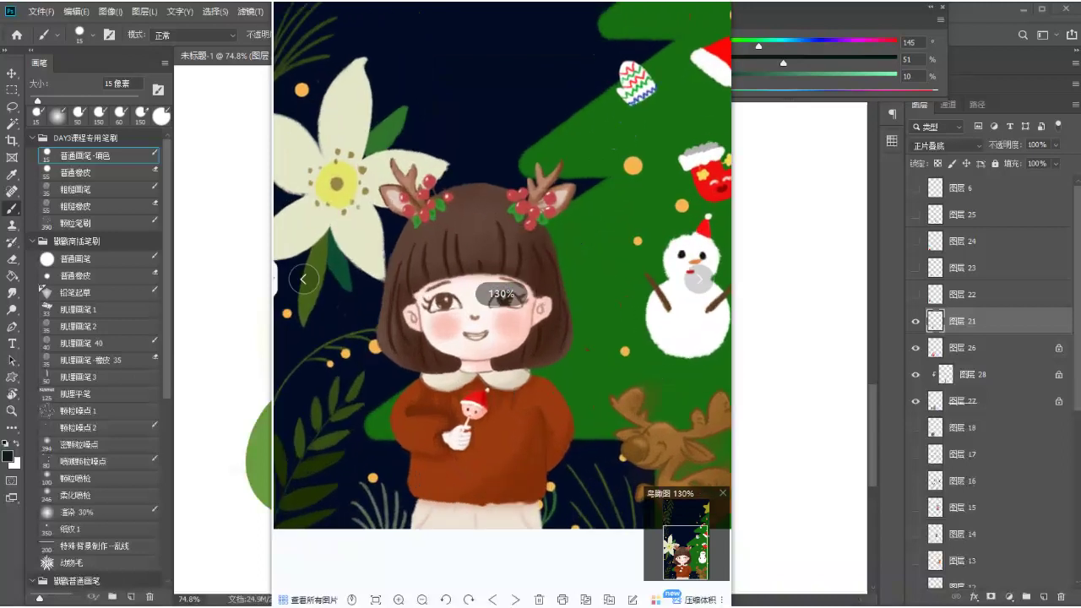
key(Escape)
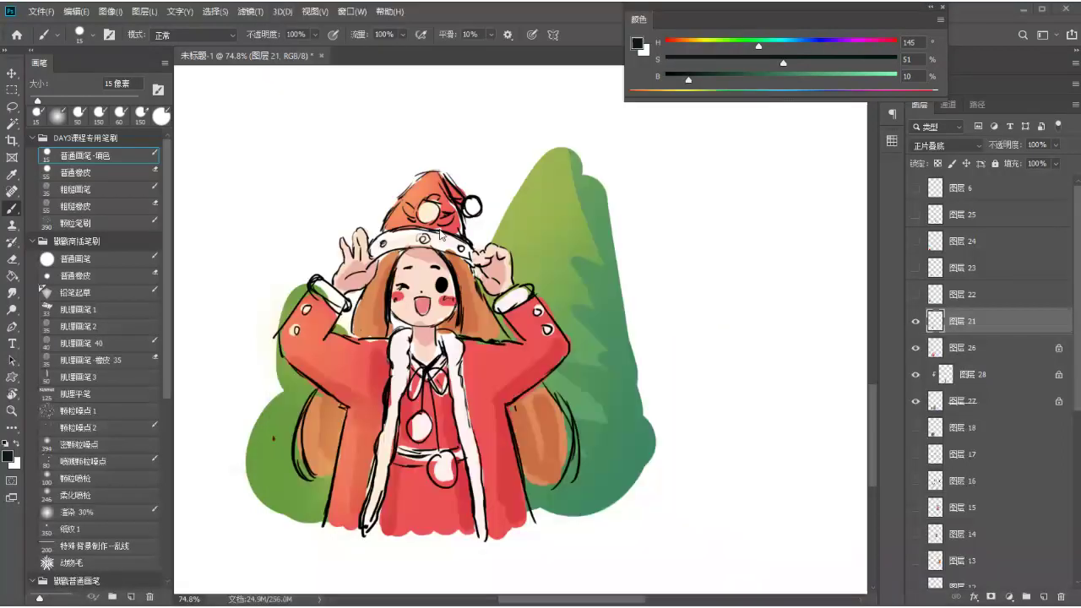
- Handwrite "超" followed by a rightward arrow in the blank area above and left of the girl's hat
drag(234, 118, 266, 115)
mouse_move(250, 98)
mouse_down()
mouse_move(246, 126)
mouse_move(224, 144)
mouse_up()
mouse_move(243, 135)
mouse_down()
mouse_move(268, 142)
mouse_move(240, 169)
mouse_up()
drag(239, 161, 290, 162)
mouse_move(258, 117)
mouse_down()
mouse_move(283, 128)
mouse_move(279, 139)
mouse_up()
drag(266, 139, 289, 157)
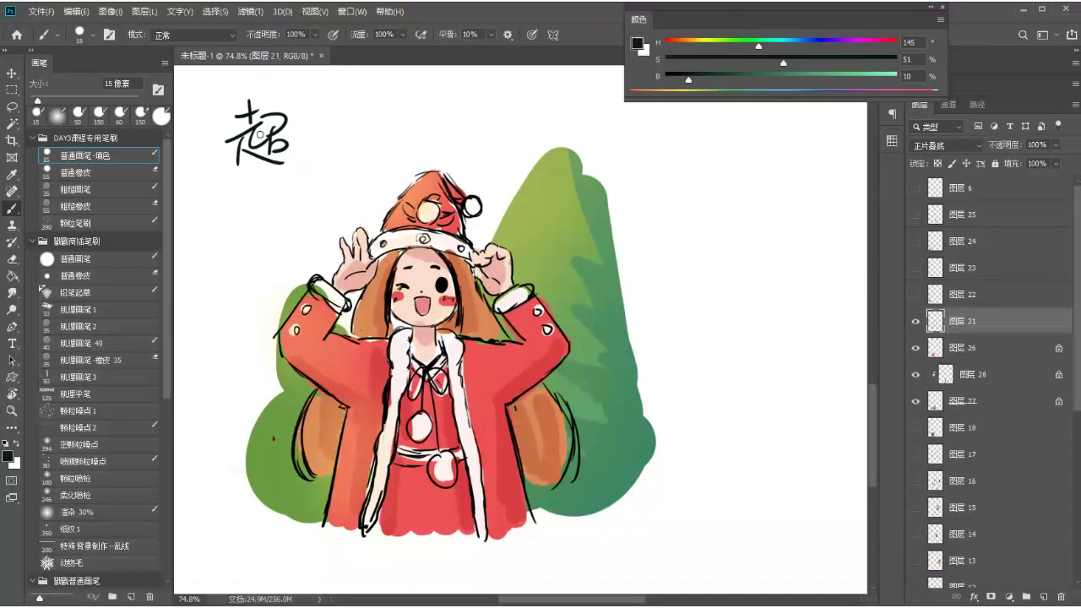
mouse_move(307, 137)
mouse_down()
mouse_move(350, 129)
mouse_move(341, 142)
mouse_up()
- Continue the note with an ellipse above, "色" with a small triangle below it, an arrow and "画", and write "1" right of the tree
scroll(500, 156, up, 3)
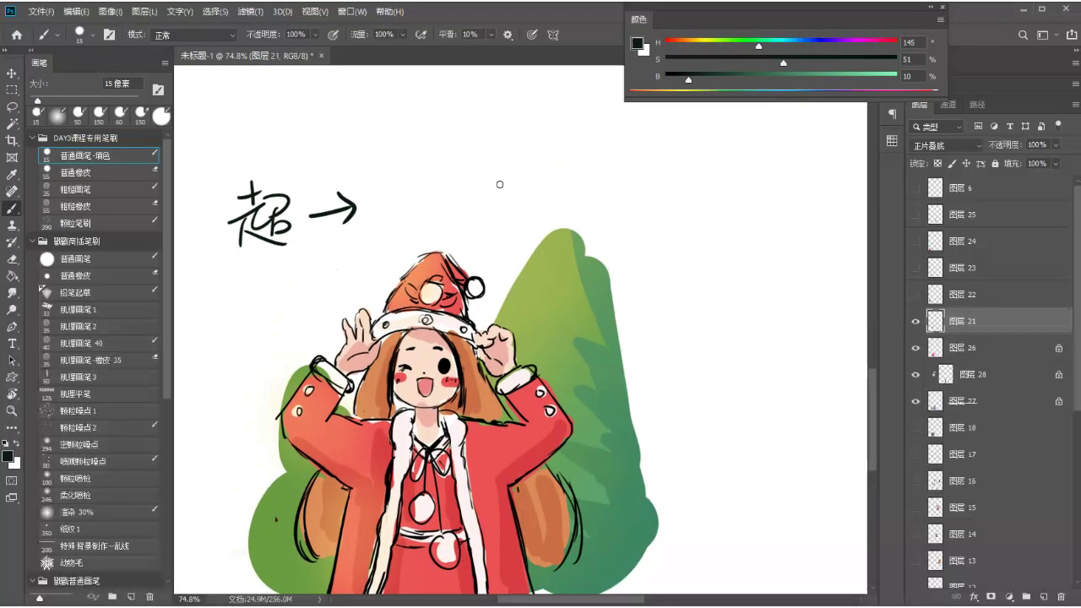
drag(407, 88, 336, 116)
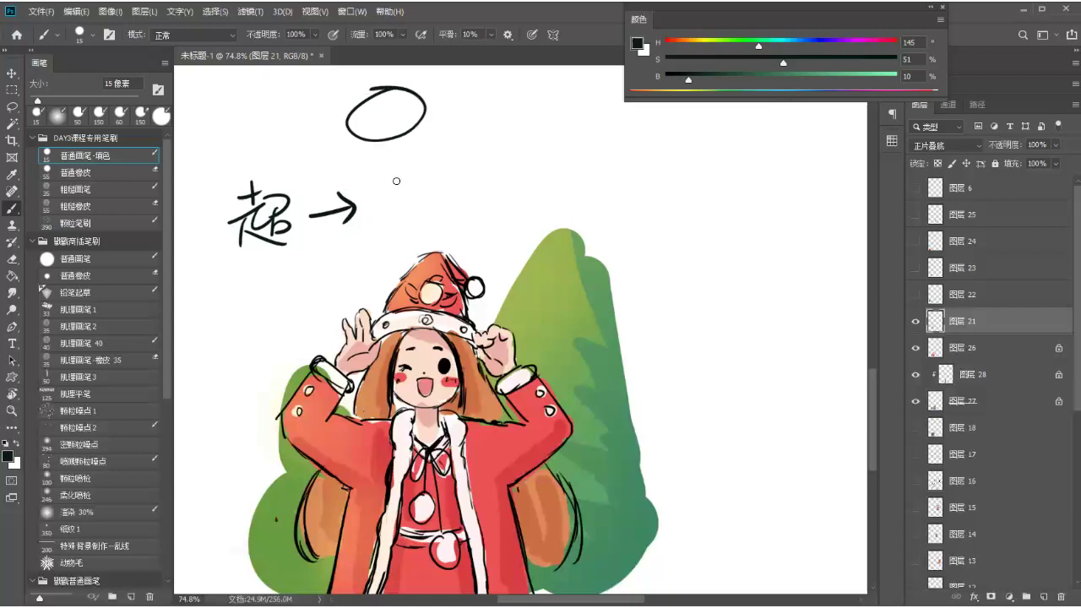
mouse_move(406, 155)
mouse_down()
mouse_move(403, 175)
mouse_move(441, 188)
mouse_move(444, 177)
mouse_move(448, 201)
mouse_move(419, 231)
mouse_move(439, 230)
mouse_move(426, 221)
mouse_up()
mouse_move(471, 175)
mouse_down()
mouse_move(515, 172)
mouse_move(509, 179)
mouse_up()
drag(549, 137, 581, 135)
mouse_move(557, 152)
mouse_down()
mouse_move(559, 179)
mouse_move(579, 176)
mouse_move(567, 169)
mouse_move(586, 160)
mouse_move(605, 187)
mouse_up()
key(ctrl+z)
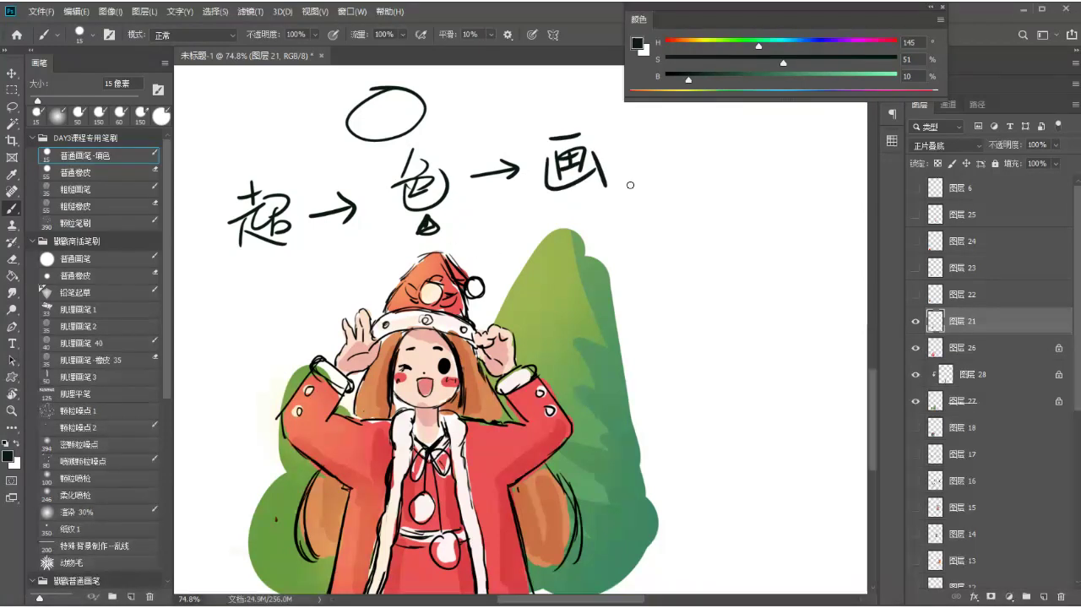
drag(598, 228, 575, 177)
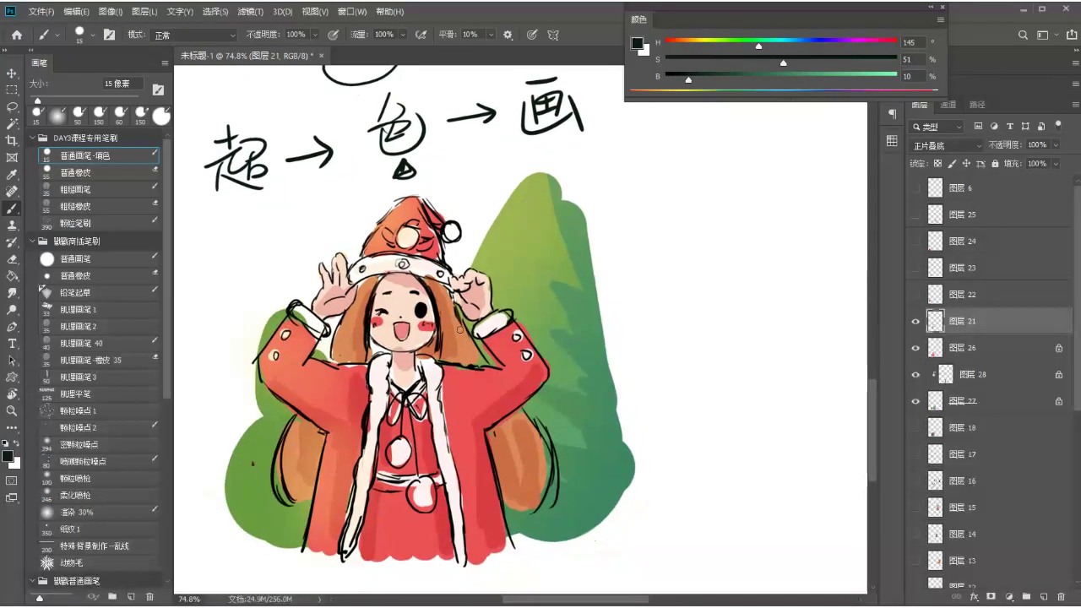
mouse_move(655, 157)
mouse_down()
mouse_move(656, 199)
mouse_move(631, 176)
mouse_up()
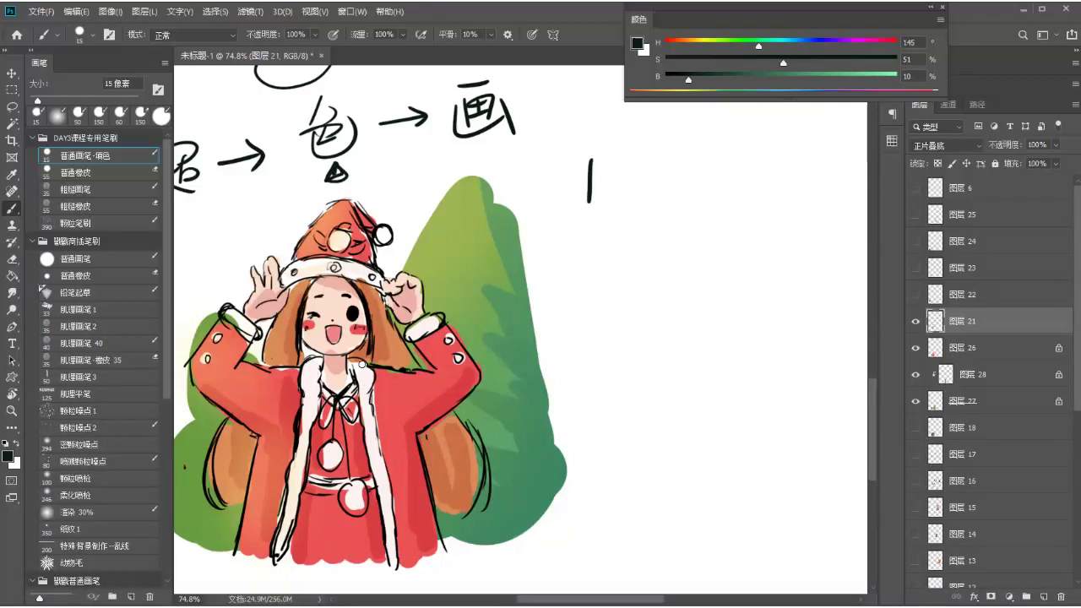
- On a new layer above 图层 21, paint a black textured strip down the coat's right fur trim with 肌理画笔 2 at 35 px
drag(696, 82, 666, 81)
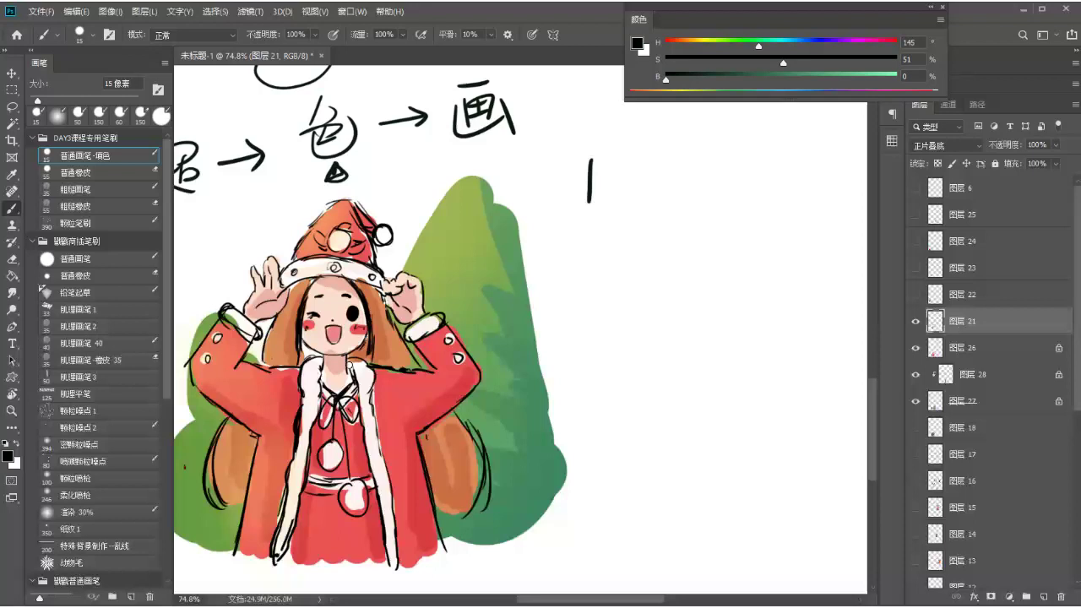
mouse_move(360, 363)
mouse_down()
mouse_move(388, 317)
mouse_move(445, 295)
mouse_up()
click(112, 314)
click(140, 330)
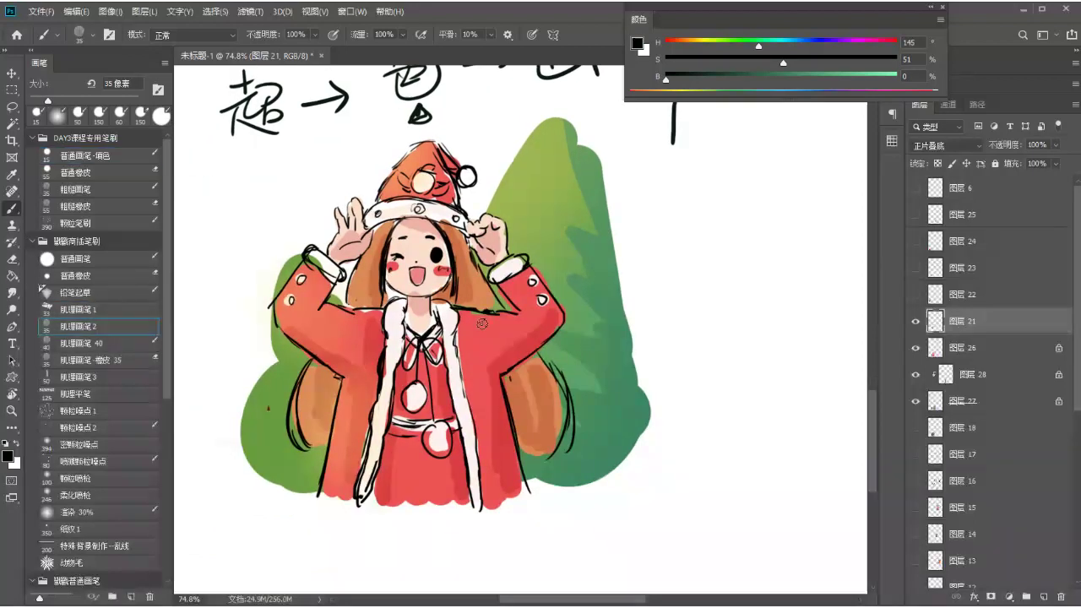
drag(438, 312, 474, 479)
key(ctrl+z)
click(1045, 597)
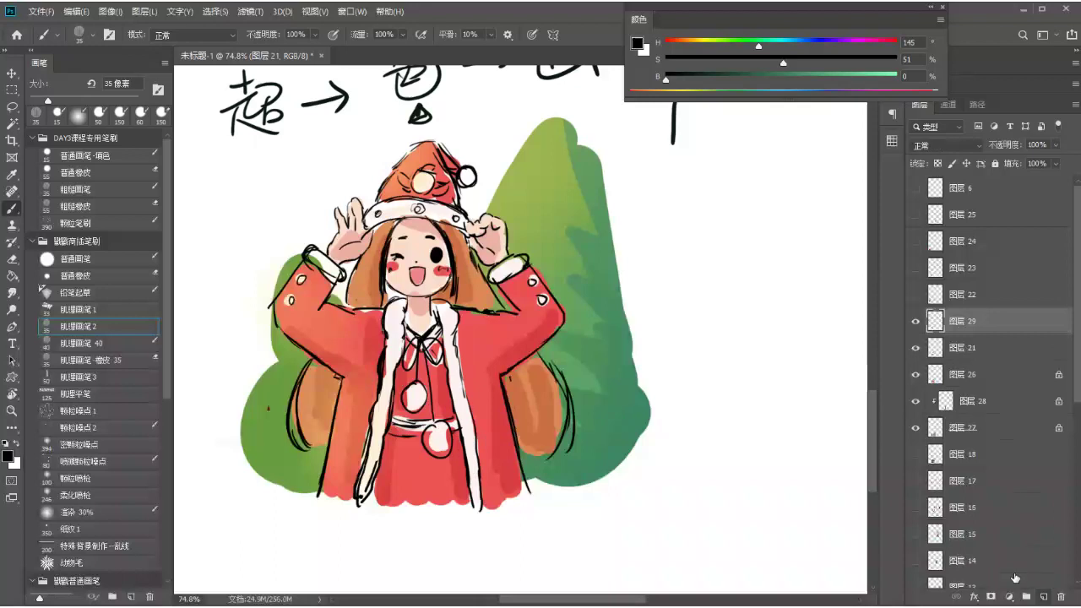
drag(444, 301, 478, 507)
- Lock the fur strip layer's transparent pixels and fill the strip with pinkish white, H 0, S 5, B 100
click(938, 163)
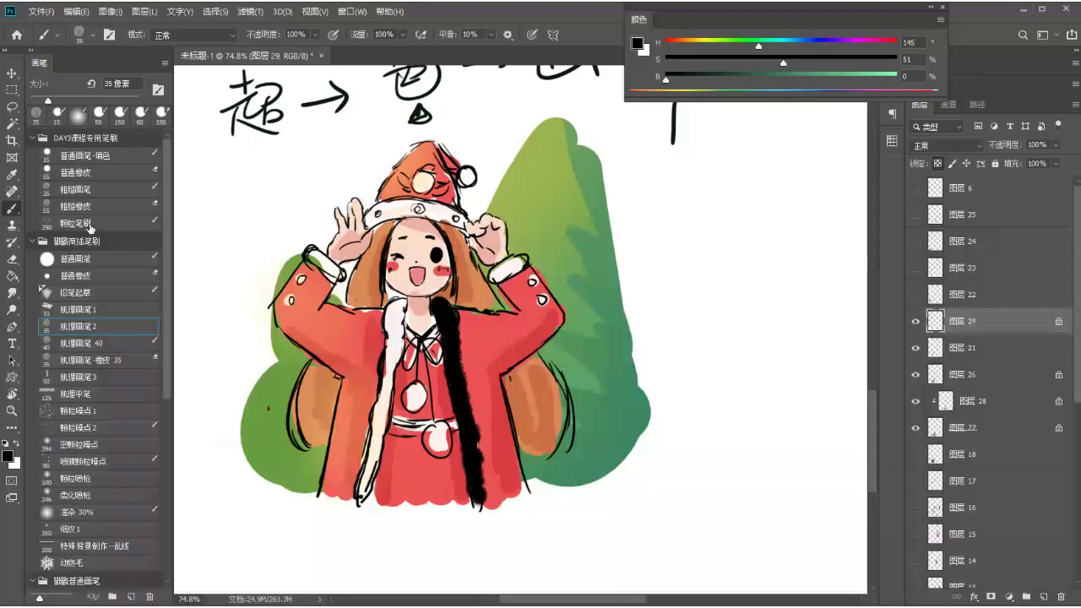
key(x)
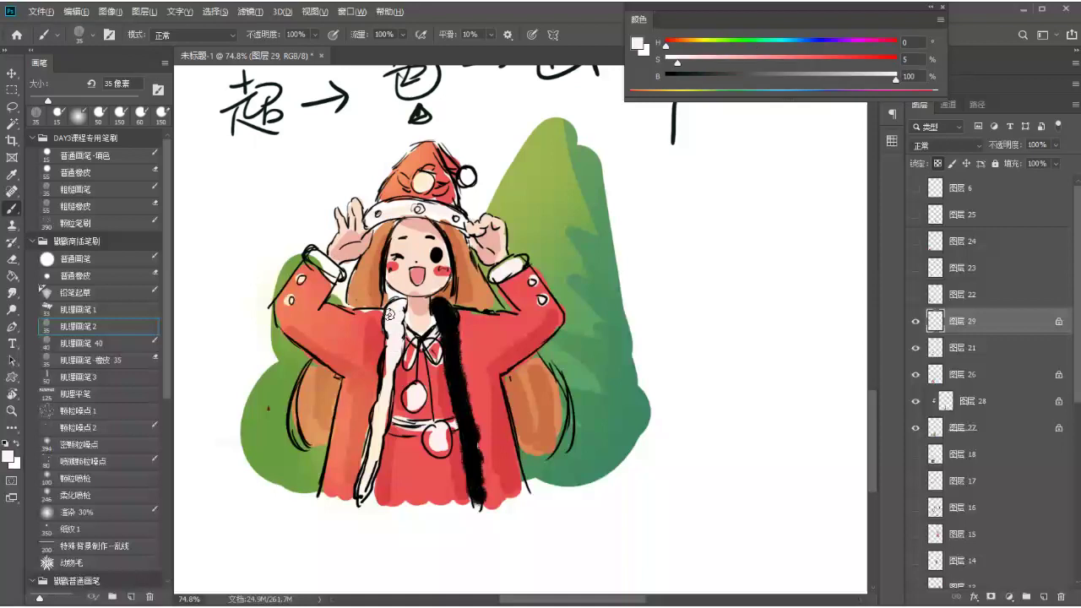
key(alt+BackSpace)
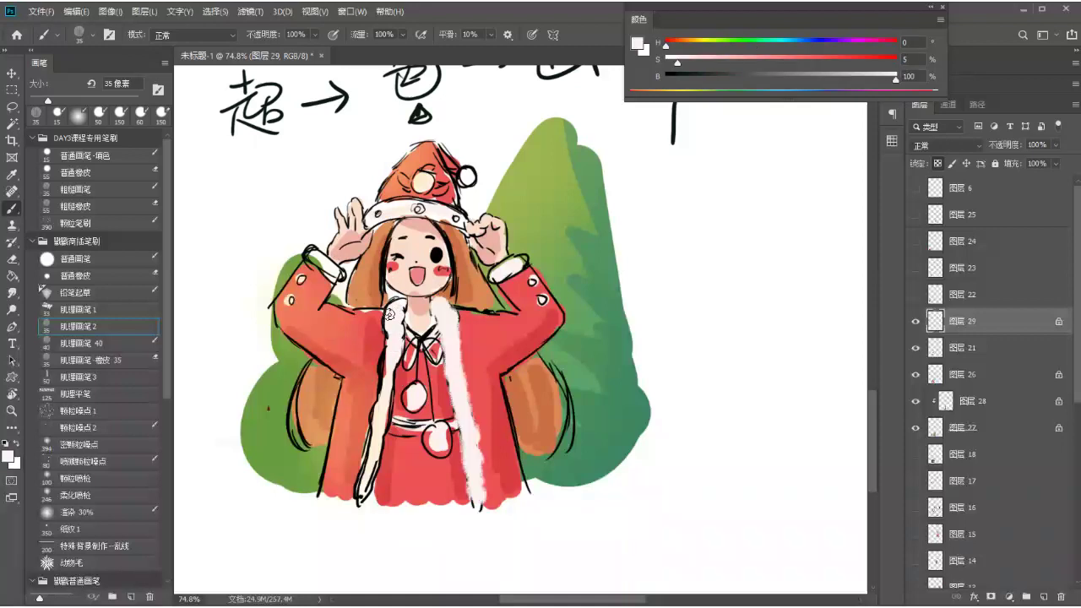
- On 图层 21, handwrite "型" after the "1" in black with the 普通画笔-填色 brush at 15 px
drag(588, 169, 542, 220)
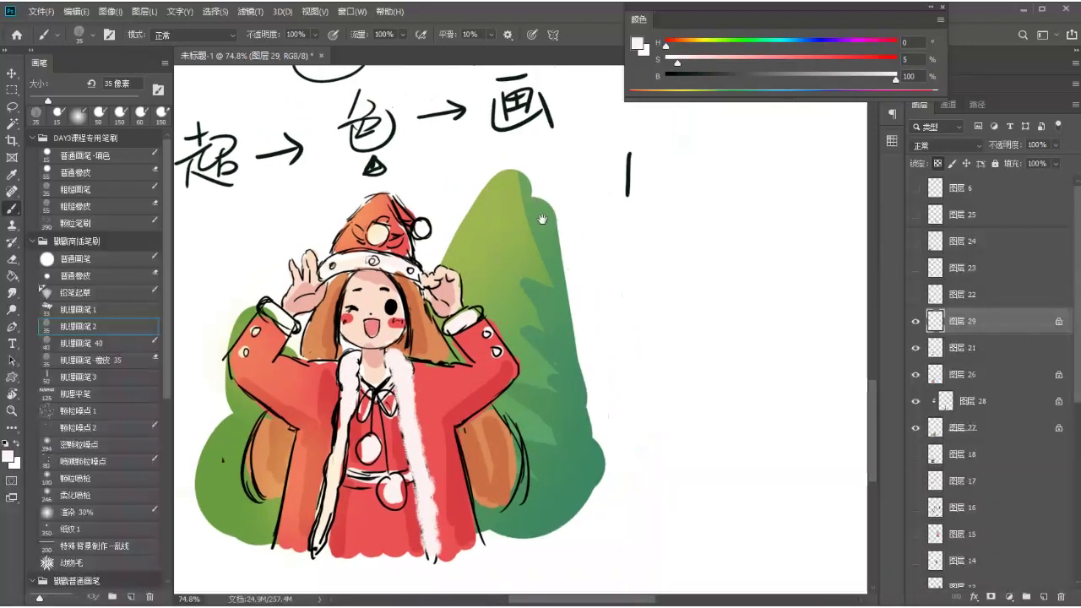
click(84, 156)
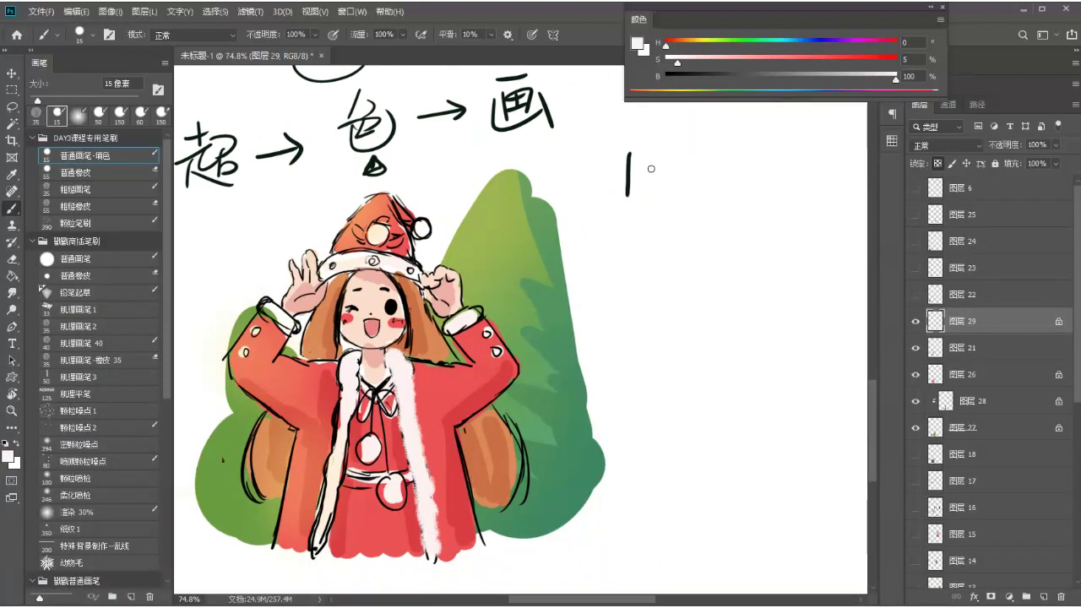
key(x)
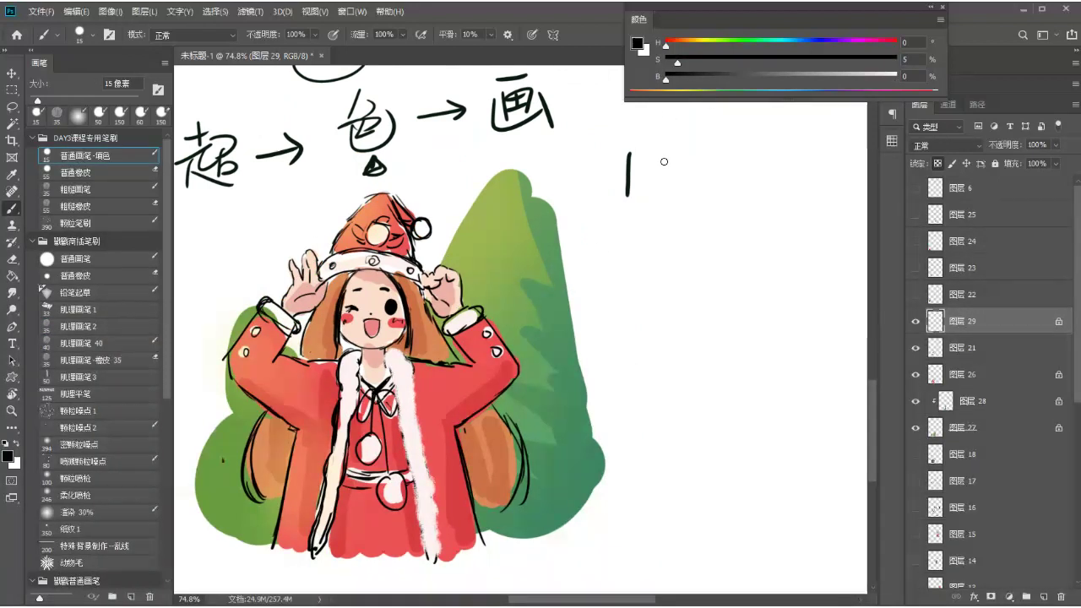
click(971, 349)
mouse_move(661, 144)
mouse_down()
mouse_move(689, 141)
mouse_move(690, 164)
mouse_up()
drag(664, 148, 657, 181)
mouse_move(679, 149)
mouse_down()
mouse_move(681, 179)
mouse_move(703, 181)
mouse_move(689, 201)
mouse_up()
mouse_move(665, 203)
mouse_down()
mouse_move(718, 196)
mouse_move(651, 198)
mouse_up()
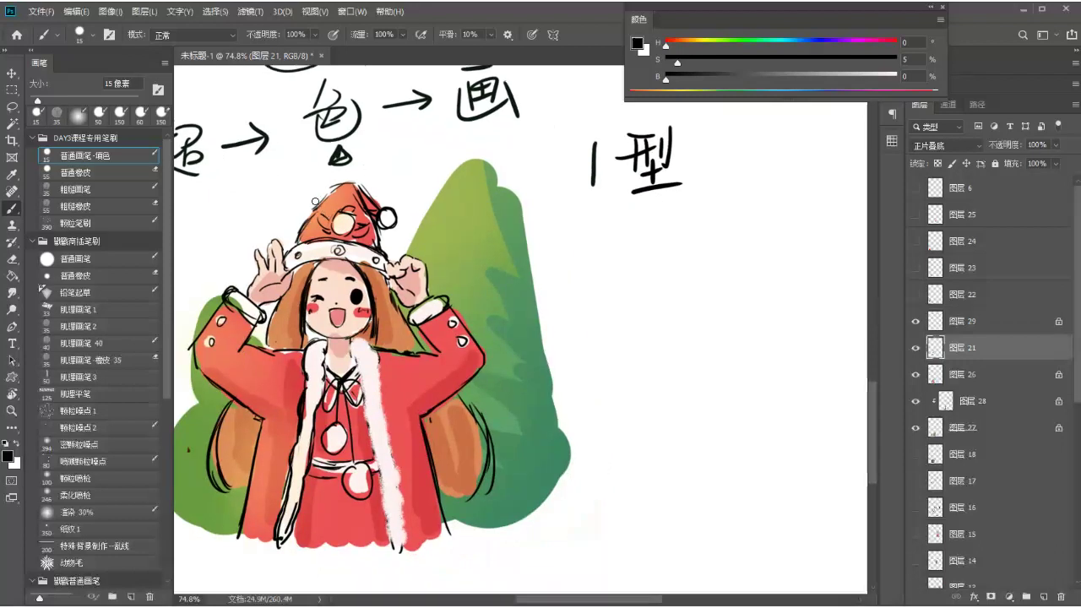
- Handwrite "2 明" in black to the right of "1 型" on 图层 21
drag(580, 222, 517, 246)
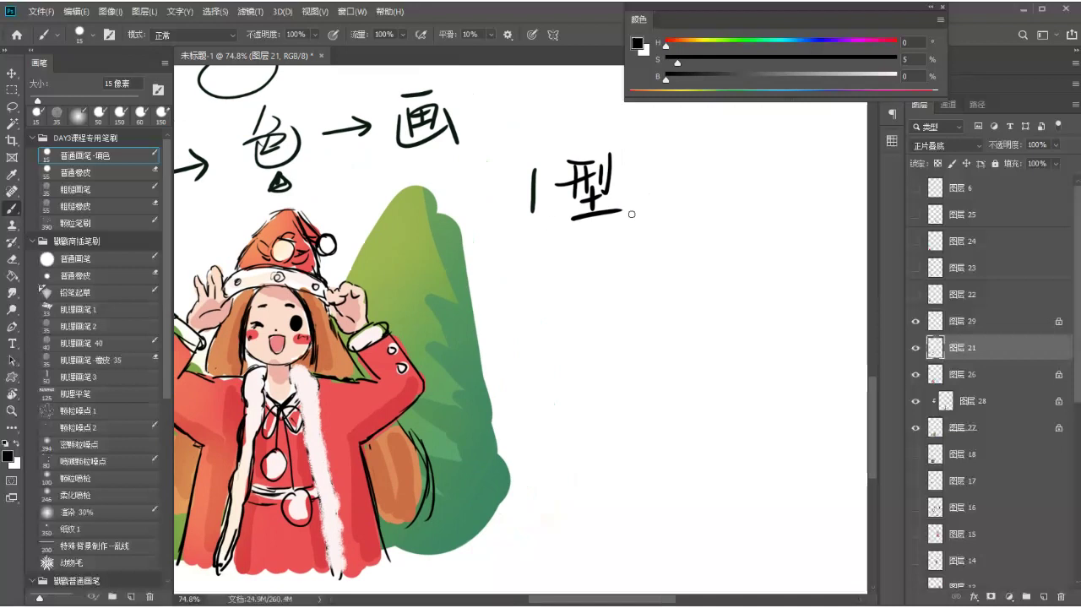
mouse_move(687, 172)
mouse_down()
mouse_move(692, 209)
mouse_move(722, 201)
mouse_move(746, 213)
mouse_up()
drag(748, 171, 765, 207)
drag(746, 188, 759, 187)
drag(747, 206, 762, 206)
drag(770, 161, 769, 221)
mouse_move(771, 158)
mouse_down()
mouse_move(787, 157)
mouse_move(791, 238)
mouse_up()
drag(772, 193, 785, 191)
drag(774, 204, 789, 205)
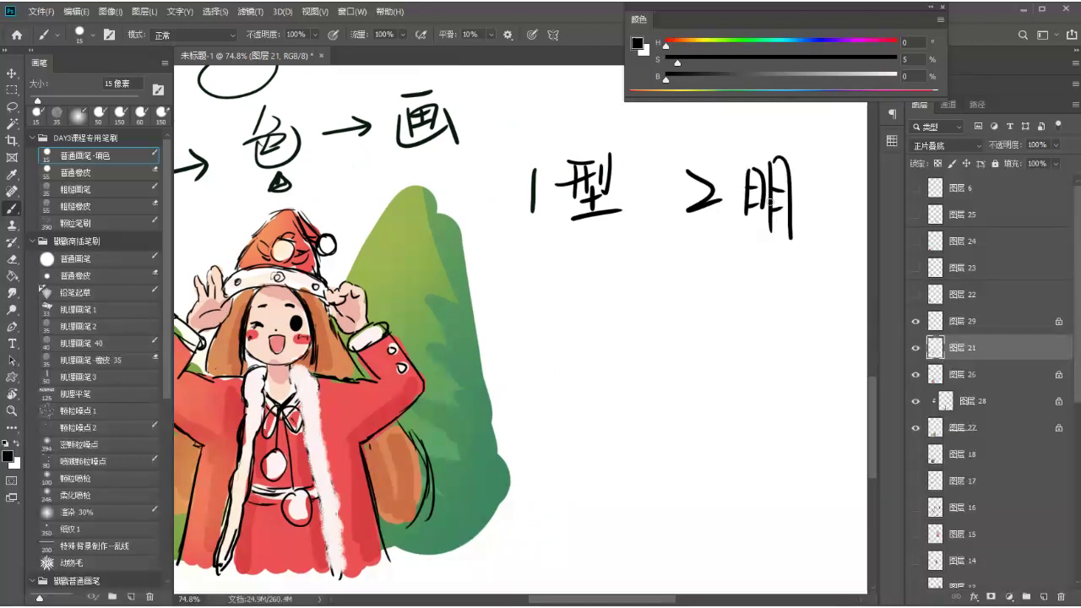
- On 图层 29, shade the coat's right fur trim with greyish pink, H 356, S 13, B 88, using 肌理画笔 40 at 40 px
alt+click(306, 423)
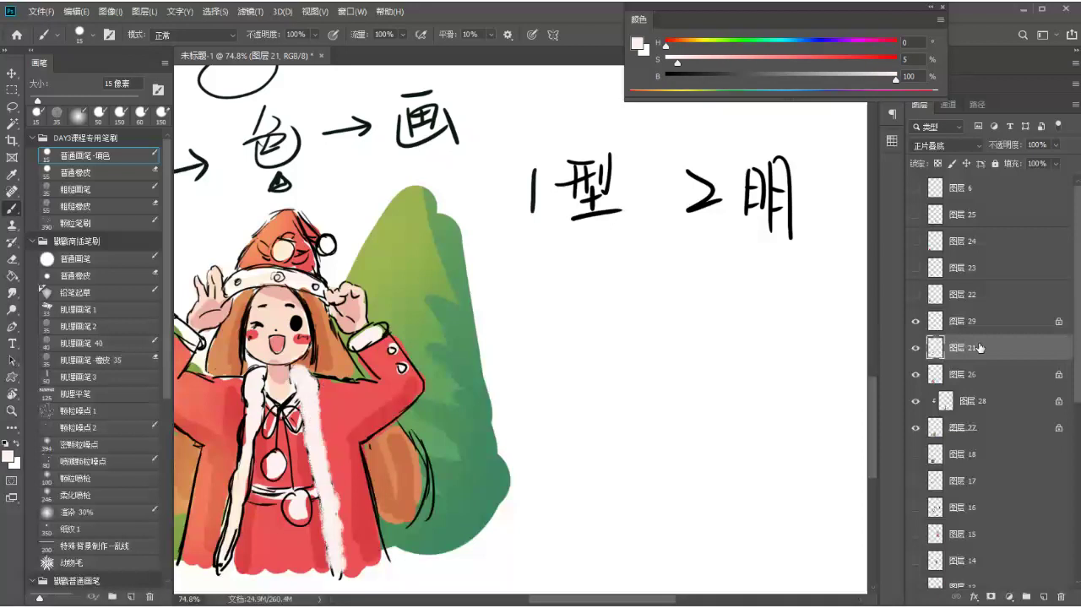
click(1009, 322)
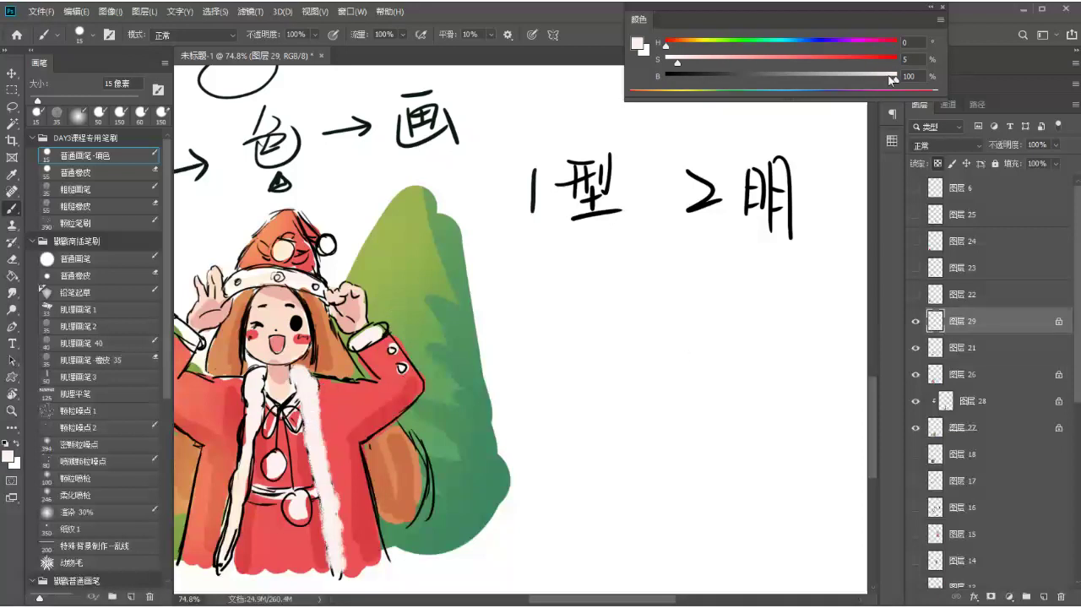
click(871, 75)
click(694, 61)
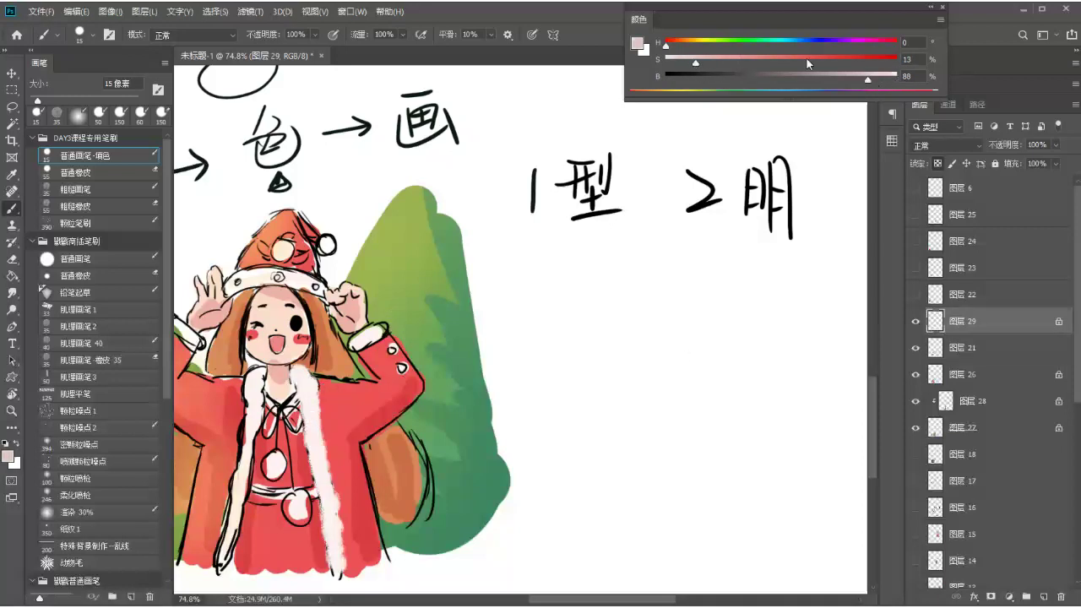
click(893, 46)
click(118, 343)
drag(304, 365, 346, 574)
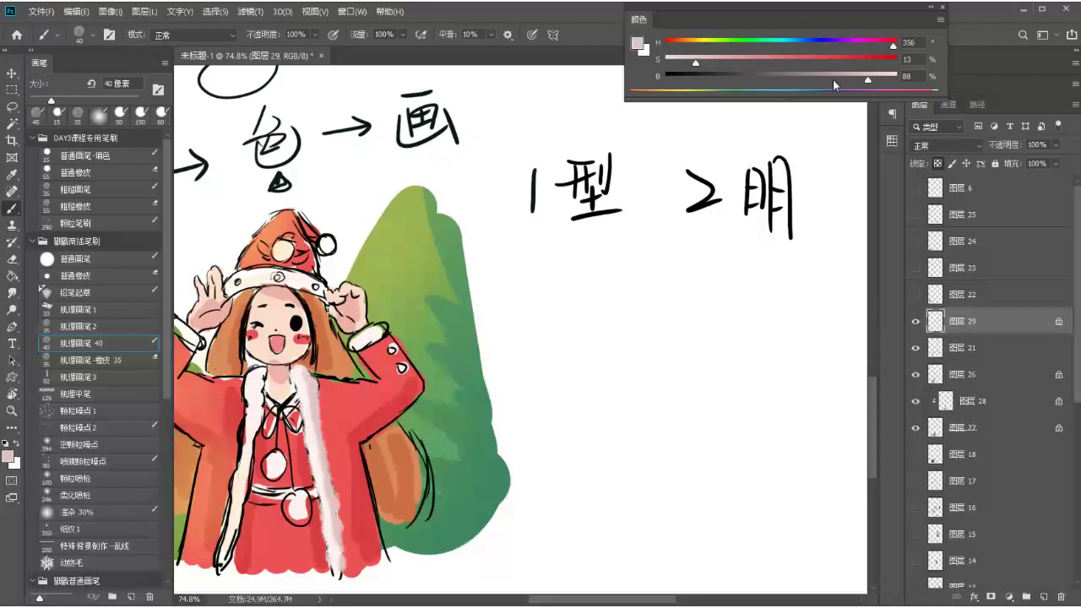
- On 图层 21, draw a thin black box under "2 明" and write "3" below "1 型" with the 15 px 普通画笔-填色 brush
click(663, 76)
click(116, 159)
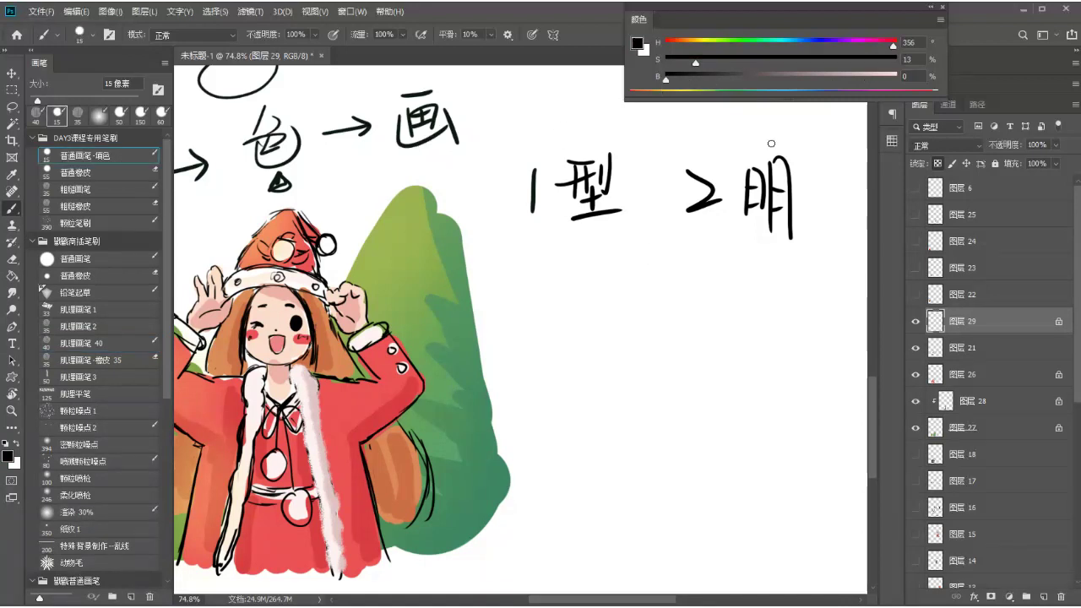
key(shift+alt+m)
click(958, 347)
mouse_move(684, 244)
mouse_down()
mouse_move(816, 246)
mouse_move(819, 259)
mouse_move(819, 245)
mouse_up()
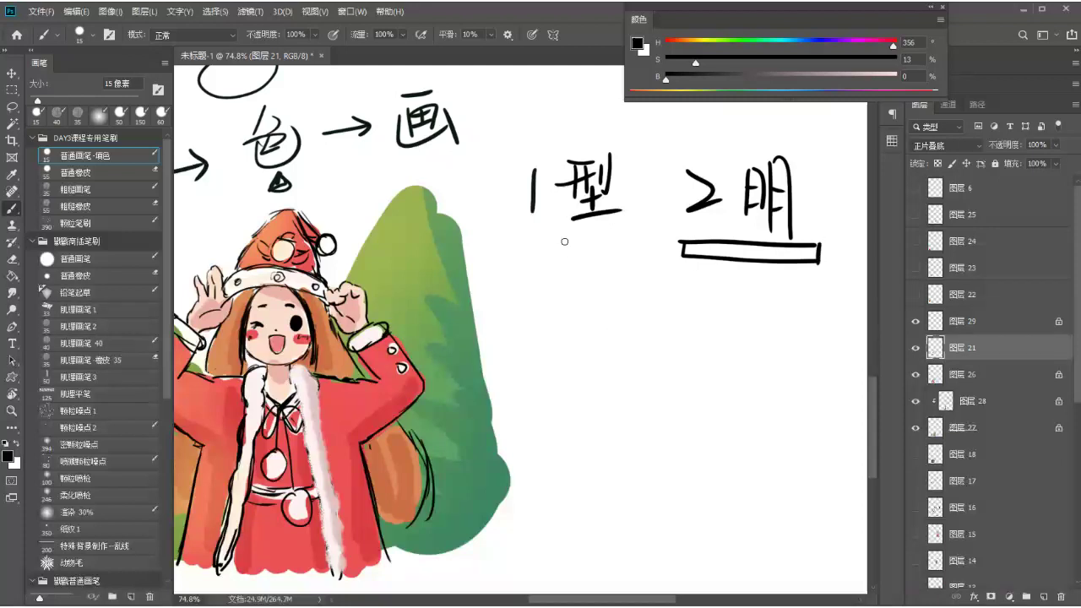
mouse_move(556, 309)
mouse_down()
mouse_move(573, 337)
mouse_move(557, 358)
mouse_up()
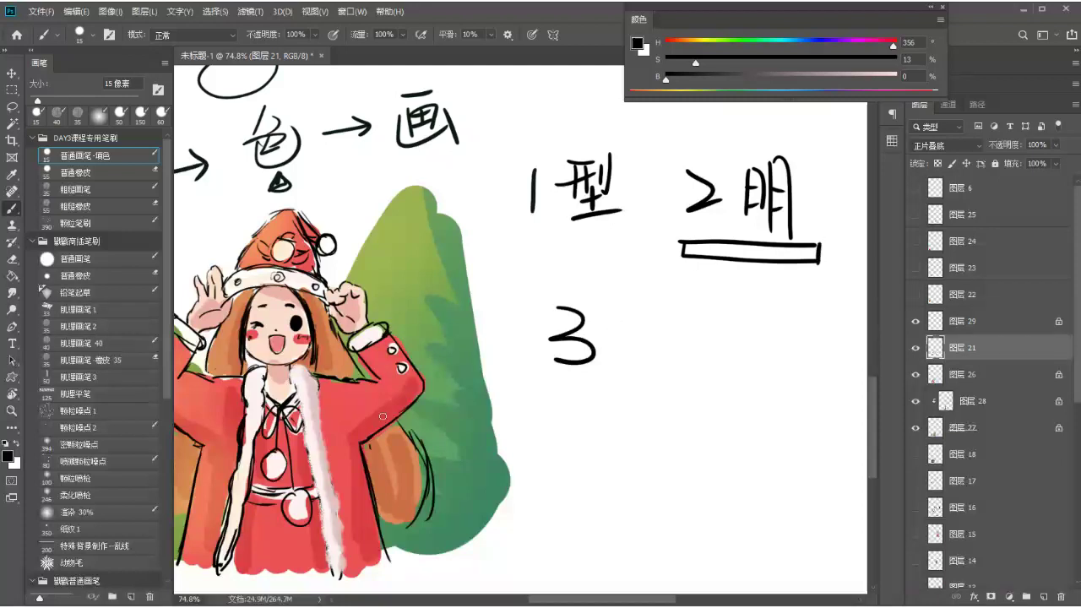
- On 图层 26, paint small pattern marks on the coat in a red sampled from it, H 358, S 72, B 86
click(981, 379)
scroll(393, 383, left, 3)
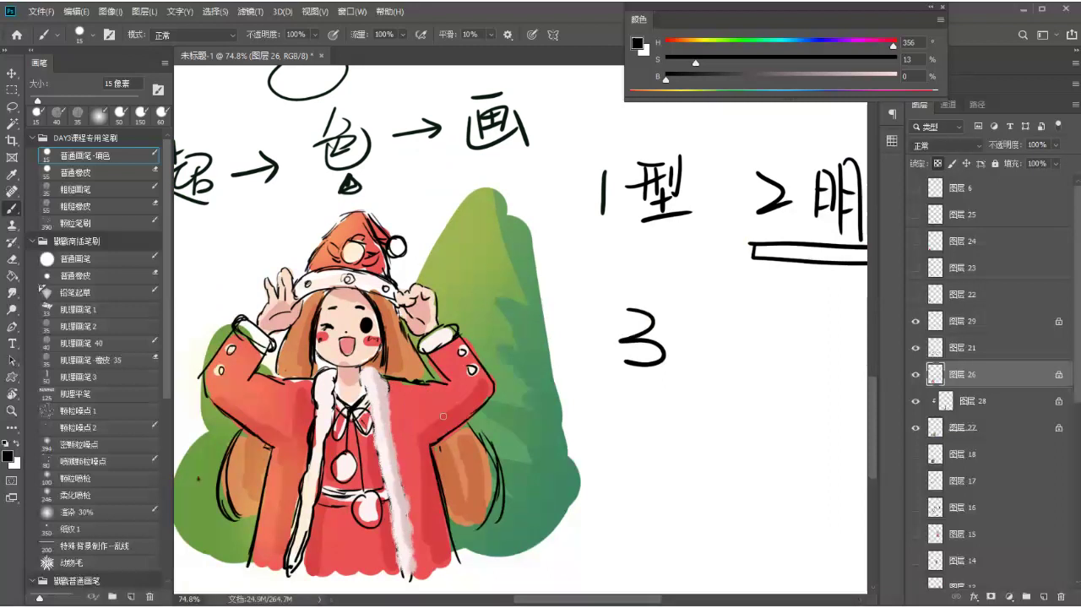
alt+click(414, 397)
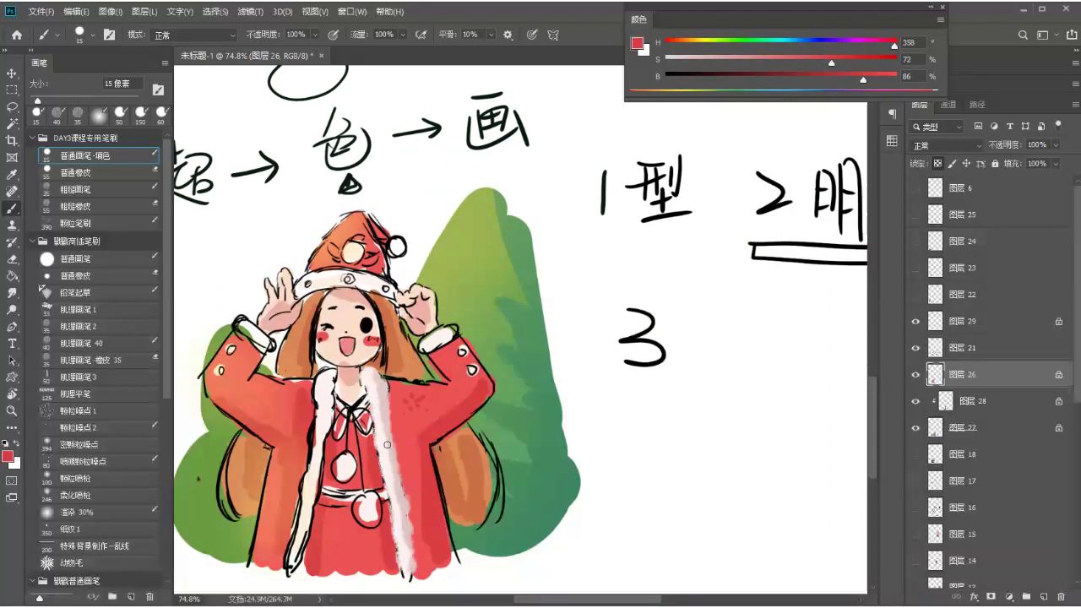
drag(263, 386, 261, 414)
- On 图层 21, write "细" in red after the "3", draw a thin box beneath both, and add an upward arrow beside them
drag(731, 330, 676, 314)
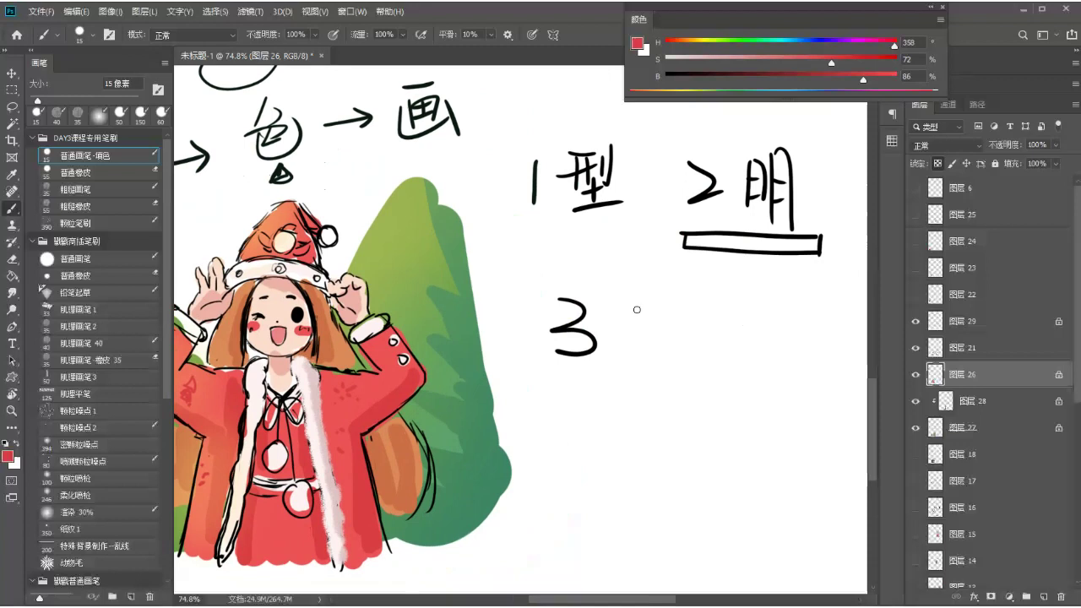
click(962, 347)
mouse_move(617, 306)
mouse_down()
mouse_move(624, 349)
mouse_move(675, 355)
mouse_move(660, 333)
mouse_move(657, 345)
mouse_move(682, 350)
mouse_up()
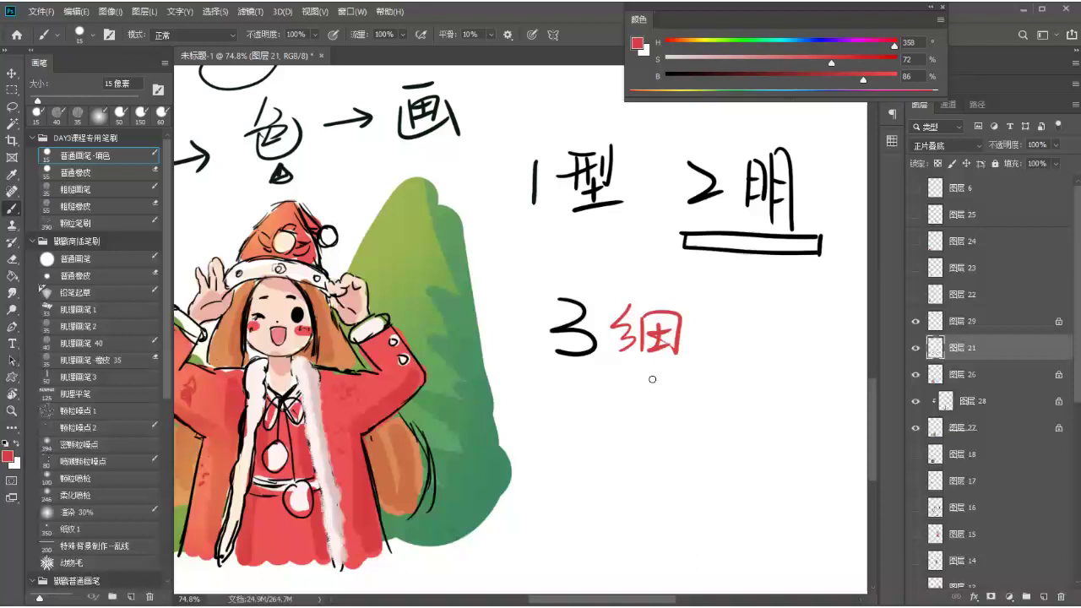
mouse_move(545, 372)
mouse_down()
mouse_move(689, 375)
mouse_move(690, 384)
mouse_move(686, 374)
mouse_up()
drag(727, 312, 727, 402)
drag(718, 330, 749, 334)
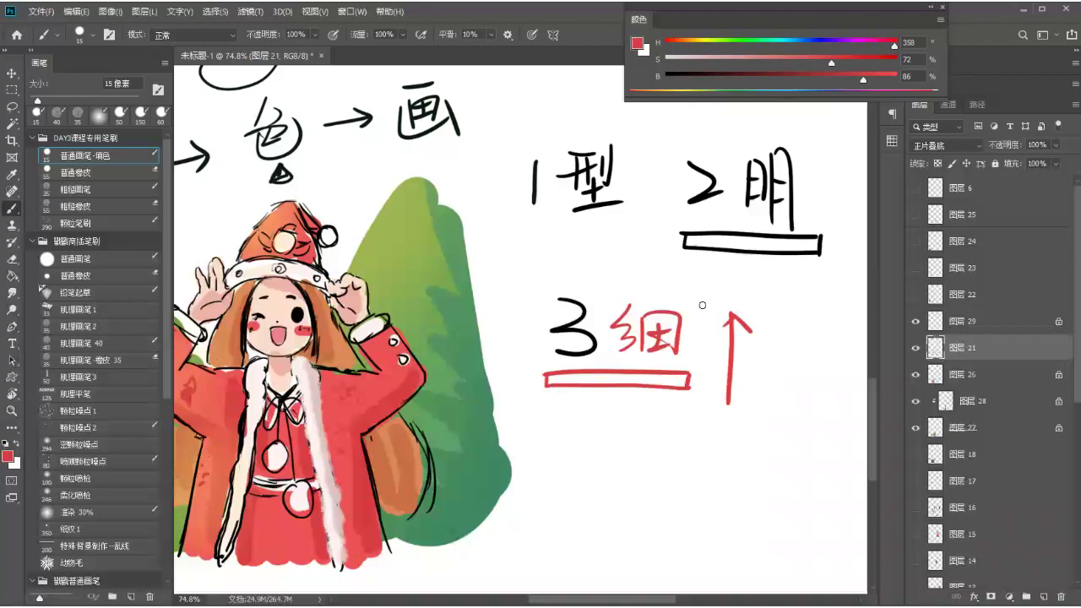
- Draw a red frame around "1 型 2 明" and a red circle around "3 细"
mouse_move(513, 250)
mouse_down()
mouse_move(835, 157)
mouse_move(719, 125)
mouse_move(519, 126)
mouse_move(505, 242)
mouse_move(516, 246)
mouse_move(813, 266)
mouse_move(834, 247)
mouse_move(844, 151)
mouse_move(829, 130)
mouse_move(744, 123)
mouse_move(526, 125)
mouse_move(509, 240)
mouse_up()
mouse_move(648, 284)
mouse_down()
mouse_move(595, 391)
mouse_move(602, 276)
mouse_move(534, 331)
mouse_up()
drag(542, 457, 641, 446)
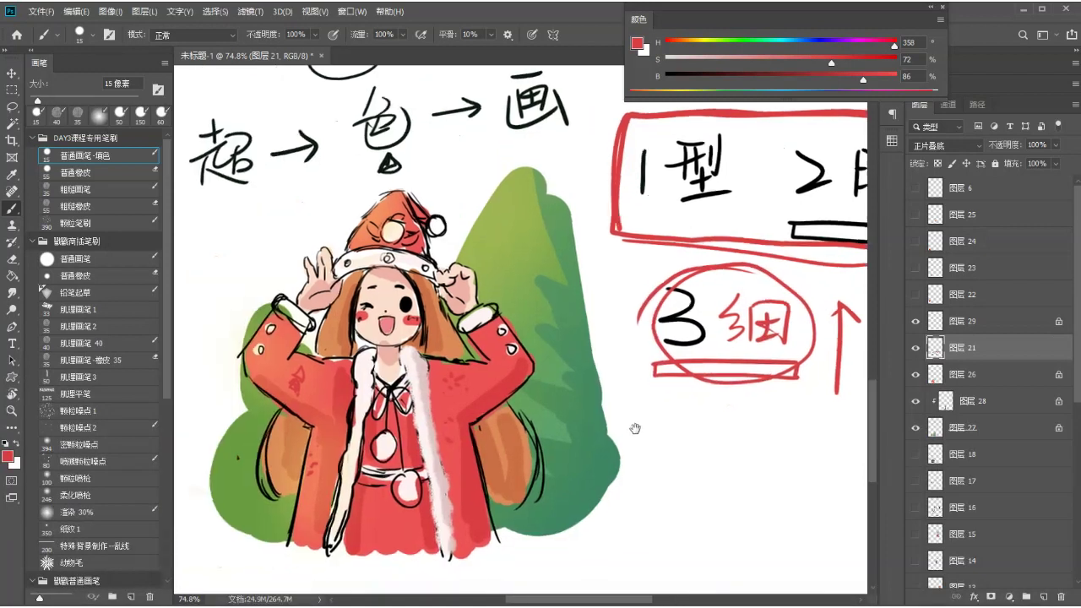
mouse_move(638, 396)
mouse_down()
mouse_move(523, 355)
mouse_move(537, 370)
mouse_up()
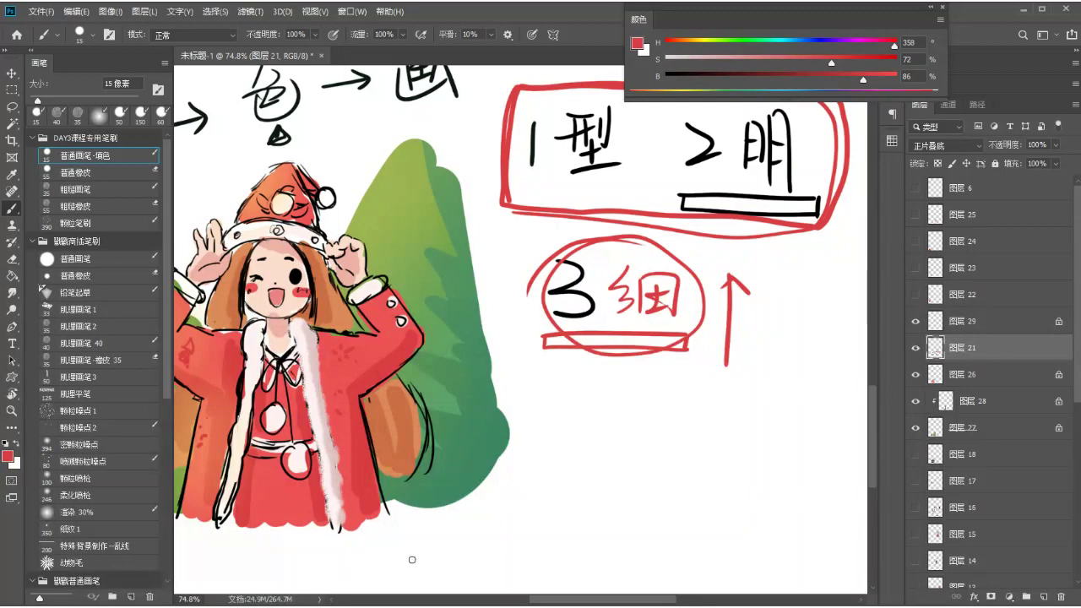
scroll(413, 557, left, 3)
drag(526, 177, 515, 182)
key(ctrl+z)
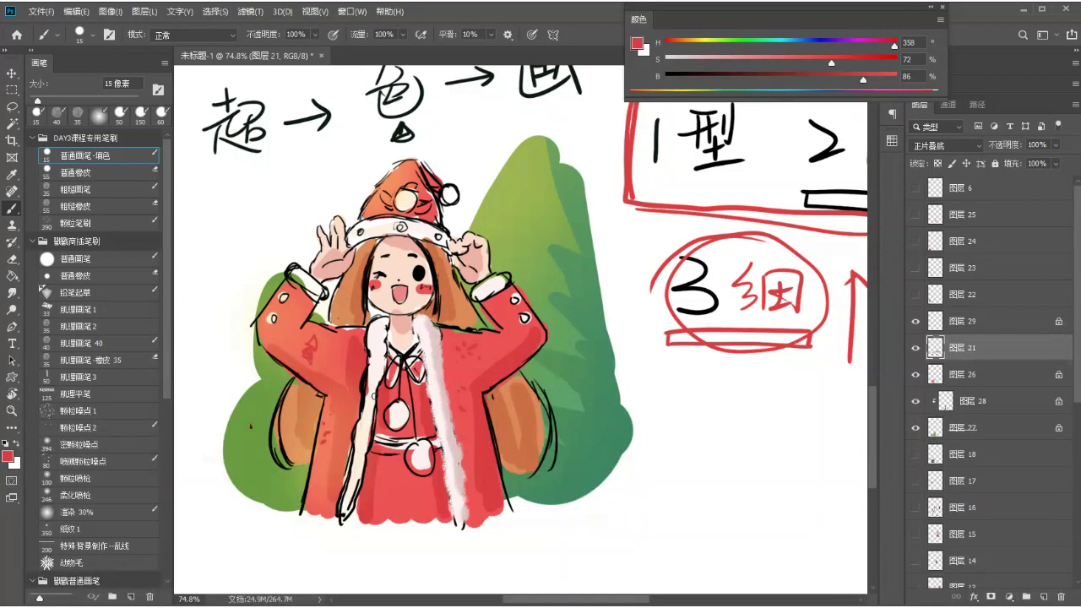
scroll(374, 393, down, 2)
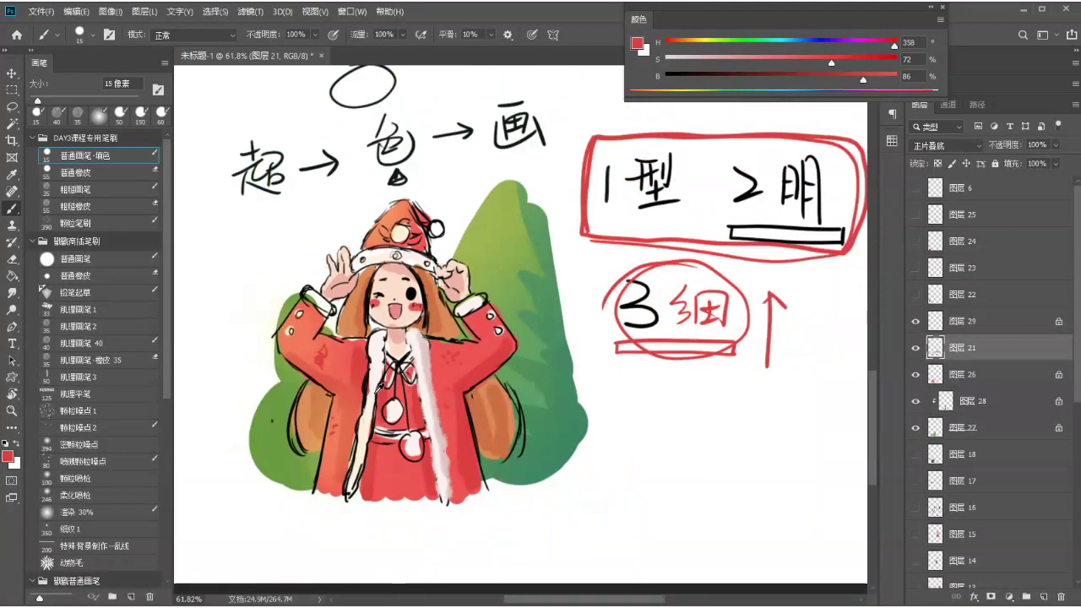
scroll(374, 393, up, 2)
scroll(377, 388, down, 2)
scroll(377, 388, up, 3)
scroll(373, 388, down, 2)
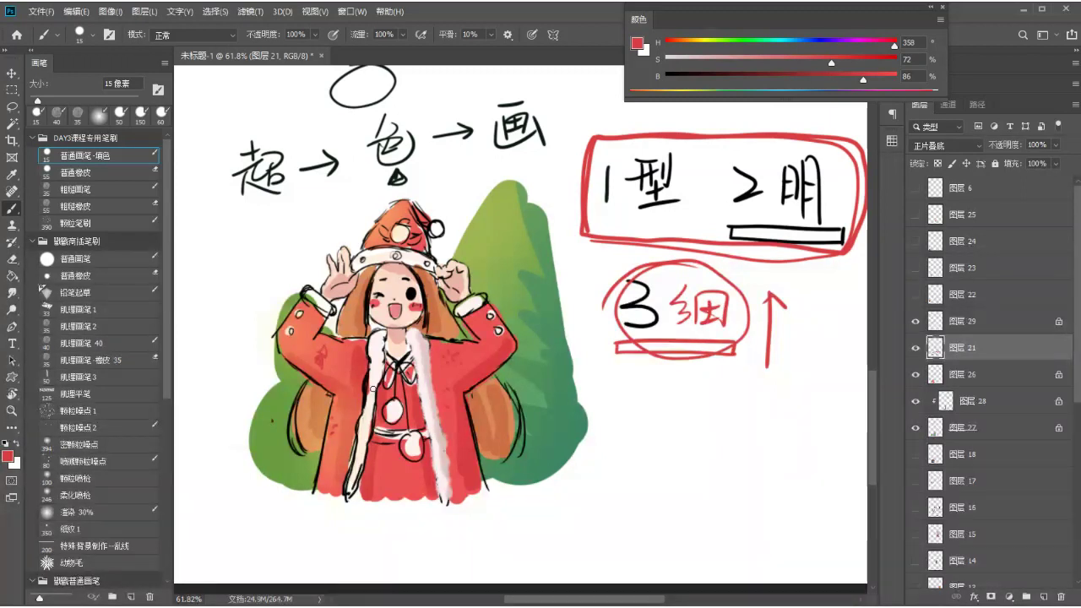
key(alt)
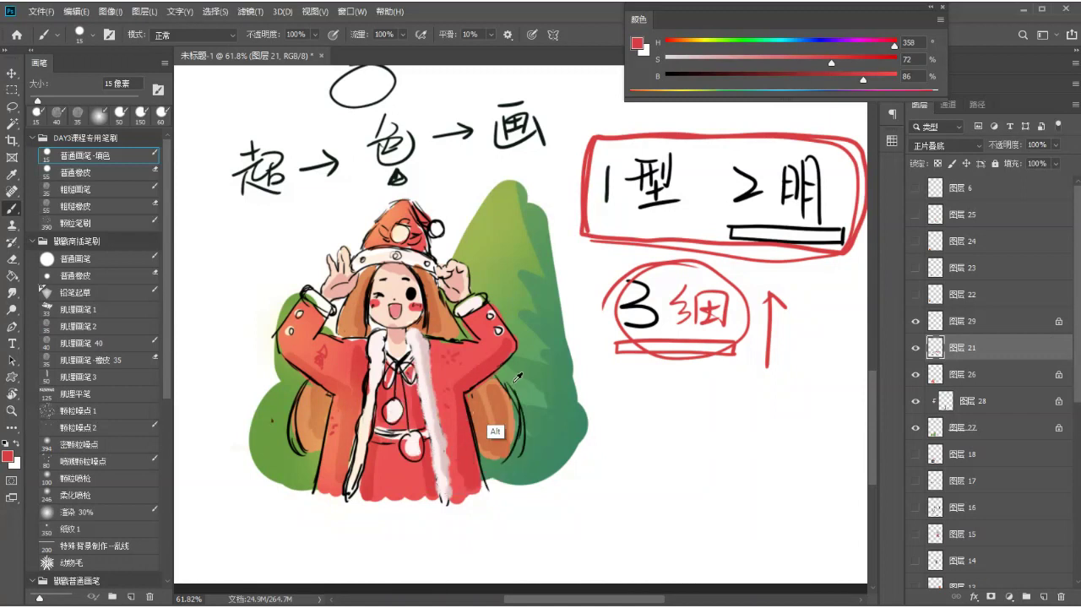
click(959, 294)
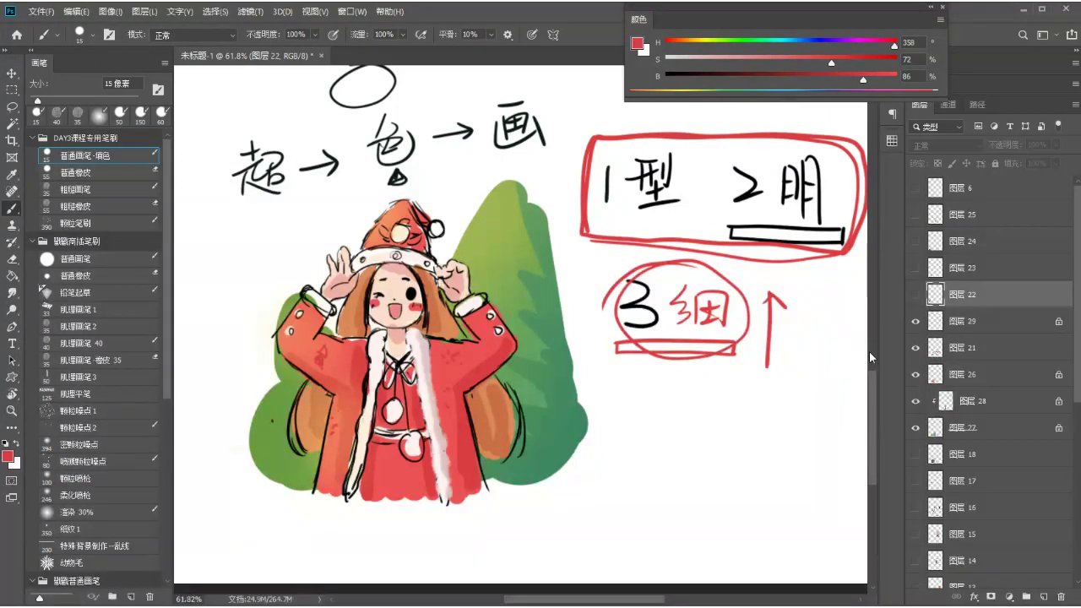
click(965, 327)
key(alt+bracketleft)
mouse_move(671, 414)
mouse_down()
mouse_move(634, 453)
mouse_move(675, 426)
mouse_up()
key(ctrl+z)
key(ctrl+z)
- Draw a wide red rectangle below the circled "3 细" and write "10" and "4" beneath it, with a small triangle under the "4"
mouse_move(614, 475)
mouse_down()
mouse_move(725, 411)
mouse_move(780, 456)
mouse_up()
drag(630, 501, 629, 518)
mouse_move(657, 499)
mouse_down()
mouse_move(650, 516)
mouse_move(663, 498)
mouse_move(621, 424)
mouse_move(694, 429)
mouse_move(673, 456)
mouse_move(682, 469)
mouse_up()
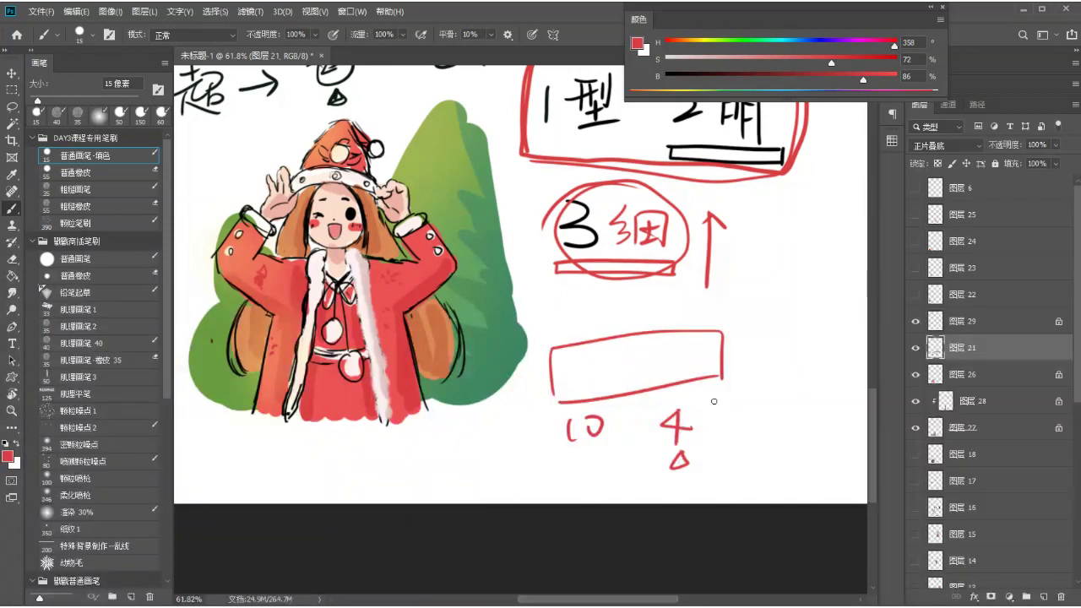
- Write a double-underlined "记" right of the "4" and a "3" above it, and underline the wide rectangle in red
drag(749, 403, 753, 408)
drag(742, 413, 751, 436)
mouse_move(761, 399)
mouse_down()
mouse_move(780, 396)
mouse_move(787, 427)
mouse_up()
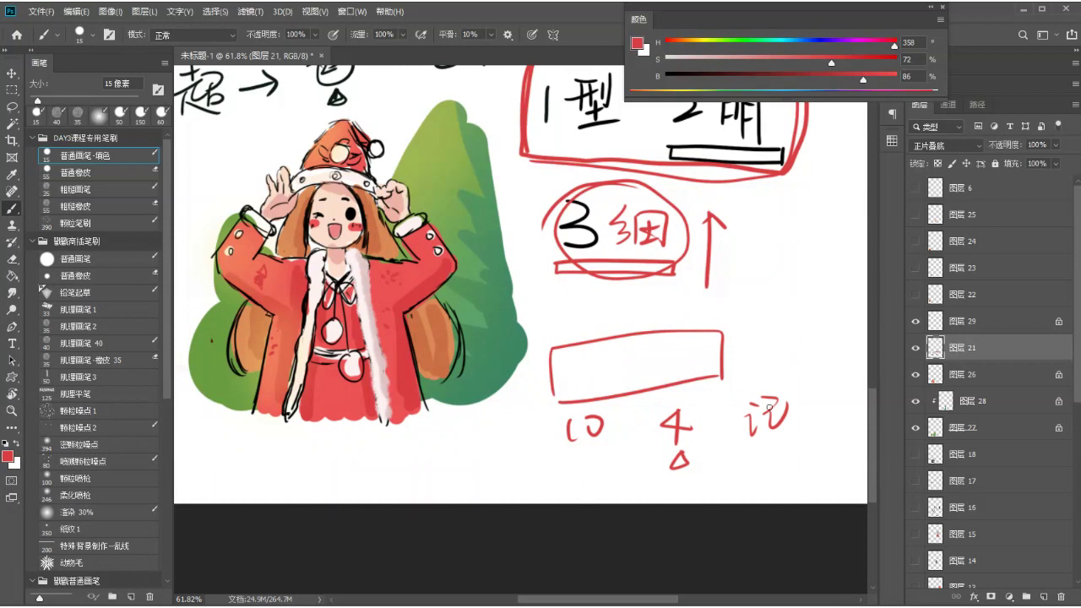
drag(736, 451, 818, 430)
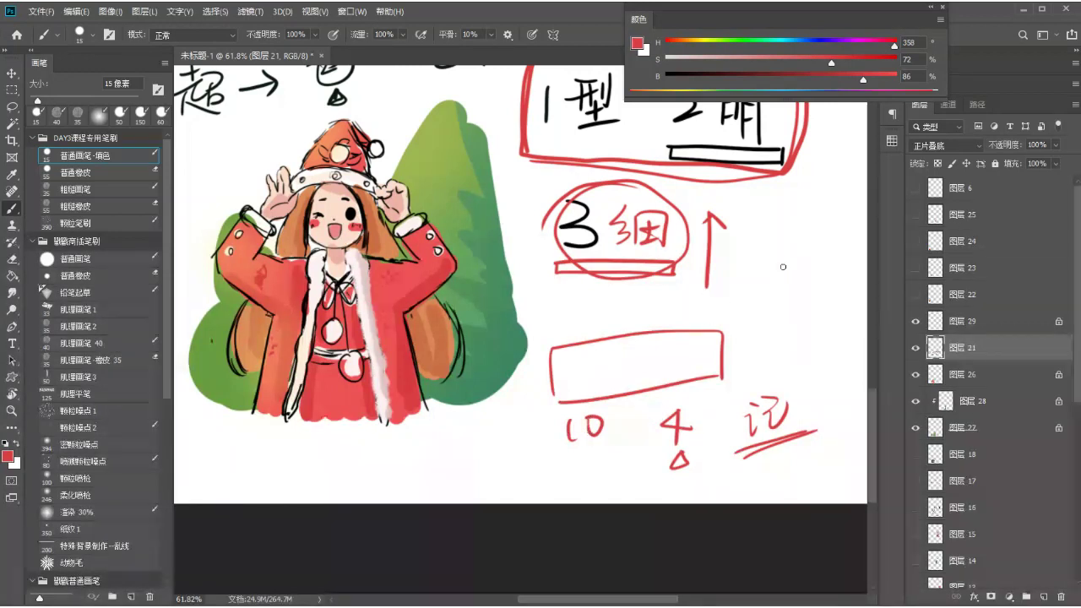
drag(783, 260, 779, 295)
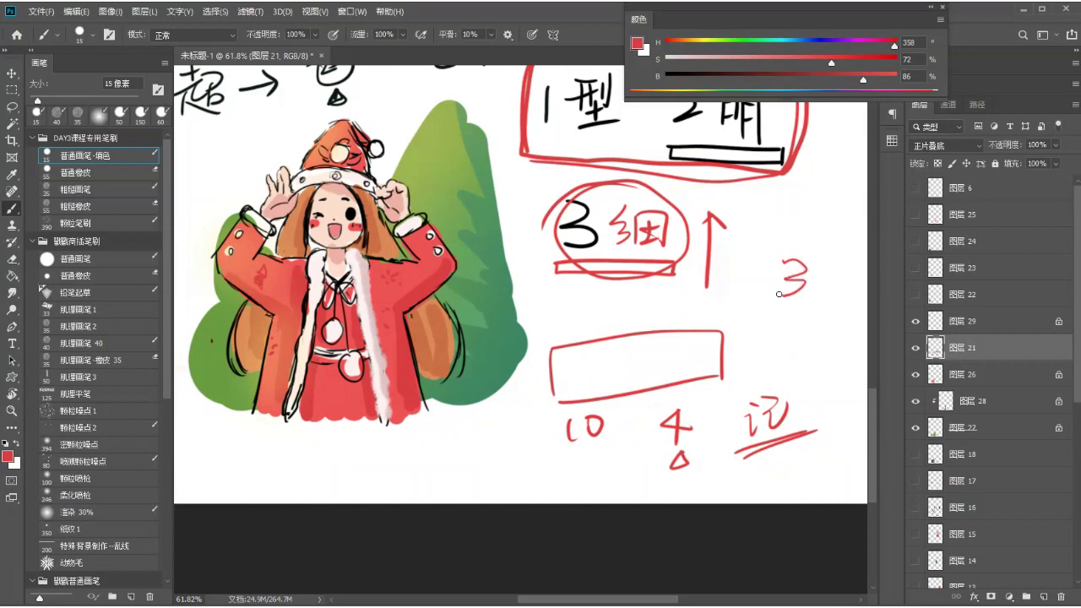
drag(551, 396, 724, 371)
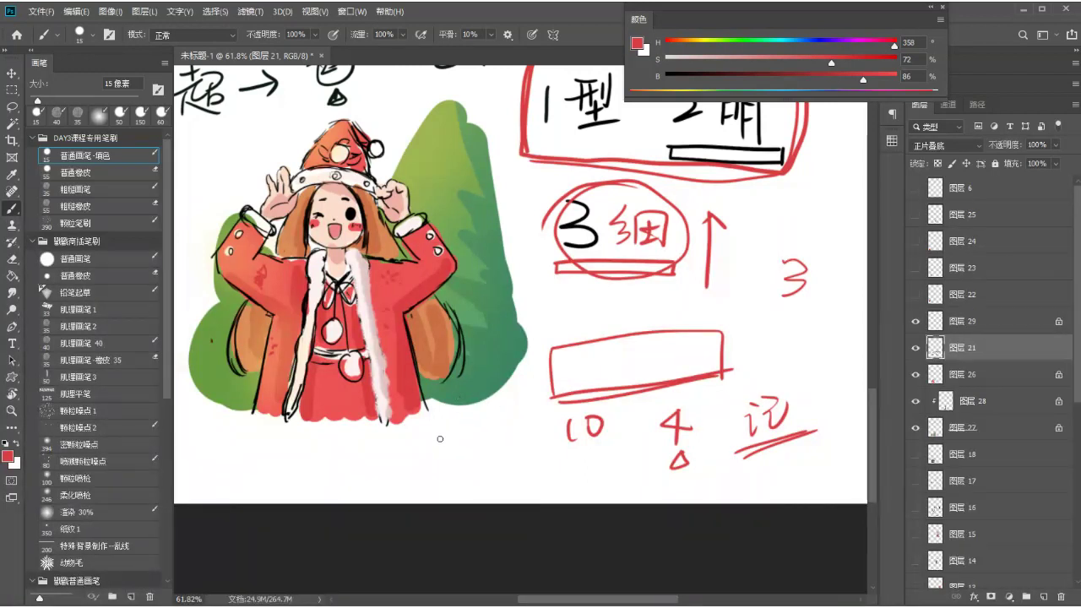
- Below the girl, write a circled "80%" in red with "实" to its right and "2" to its left
mouse_move(415, 439)
mouse_down()
mouse_move(435, 449)
mouse_move(419, 440)
mouse_move(404, 464)
mouse_move(403, 450)
mouse_up()
drag(416, 451, 421, 471)
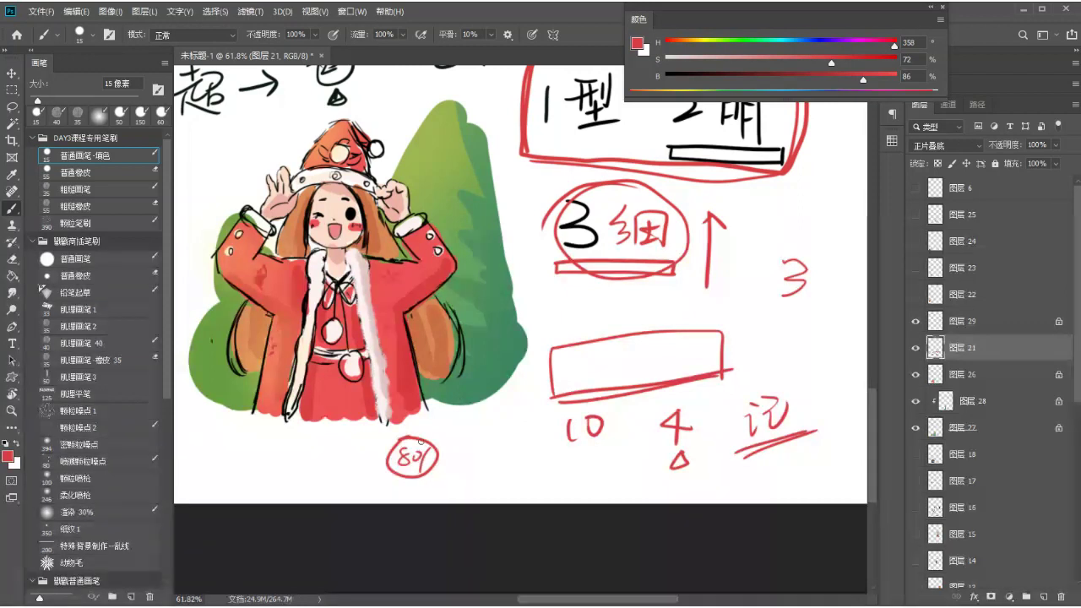
mouse_move(480, 439)
mouse_down()
mouse_move(495, 451)
mouse_move(483, 462)
mouse_move(505, 482)
mouse_move(478, 473)
mouse_up()
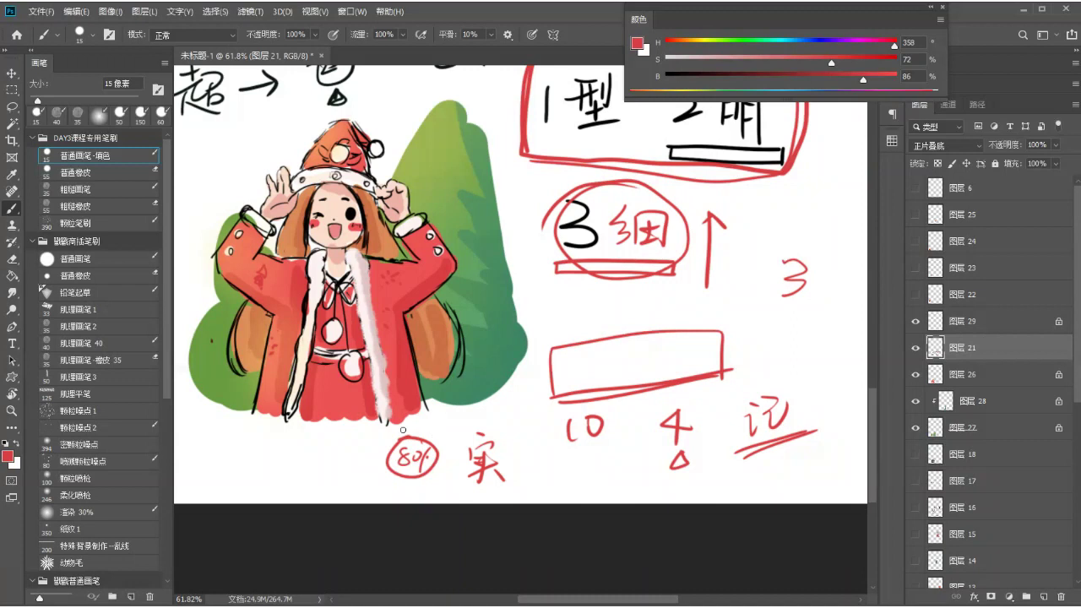
drag(335, 461, 349, 478)
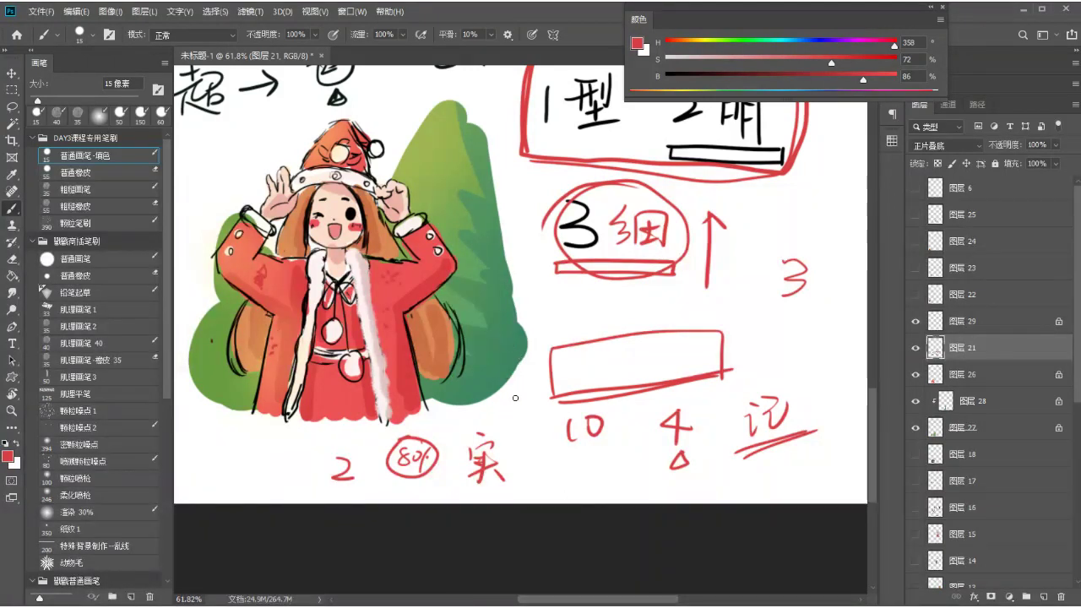
- Add a "2" over a solid red upward arrow beside "实" and a small solid triangle under that character
mouse_move(507, 404)
mouse_down()
mouse_move(527, 417)
mouse_move(516, 461)
mouse_up()
mouse_move(525, 424)
mouse_down()
mouse_move(516, 469)
mouse_move(524, 444)
mouse_move(528, 498)
mouse_up()
mouse_move(525, 432)
mouse_down()
mouse_move(530, 463)
mouse_move(524, 431)
mouse_move(520, 463)
mouse_move(527, 441)
mouse_move(530, 463)
mouse_move(526, 438)
mouse_up()
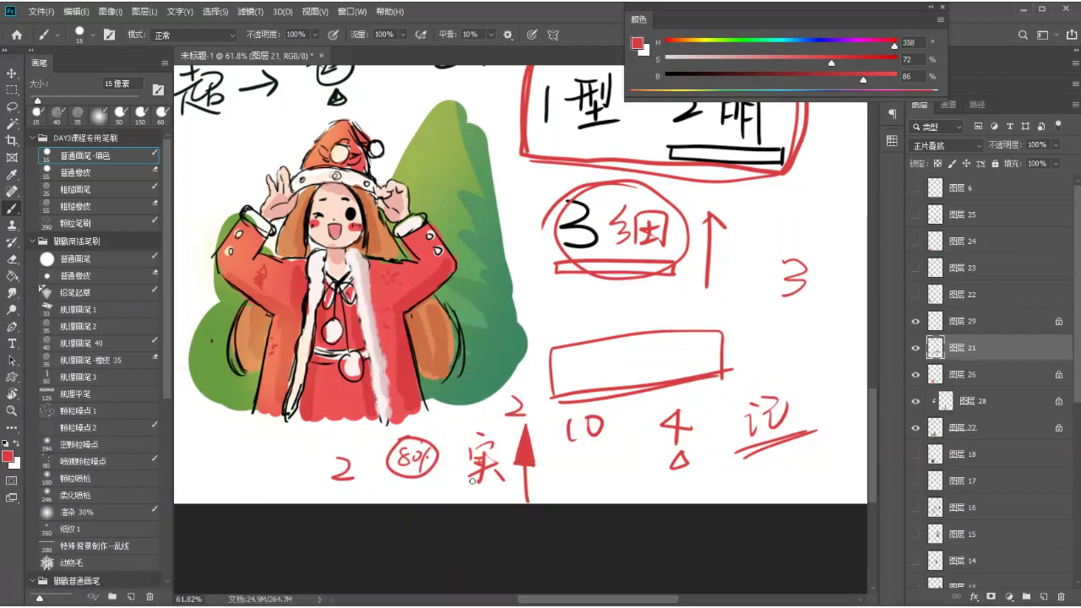
mouse_move(490, 487)
mouse_down()
mouse_move(483, 498)
mouse_move(498, 497)
mouse_move(488, 490)
mouse_up()
- Write "6" above the wide rectangle's upper-left corner and mark that corner with a small solid red shape
drag(558, 288, 547, 314)
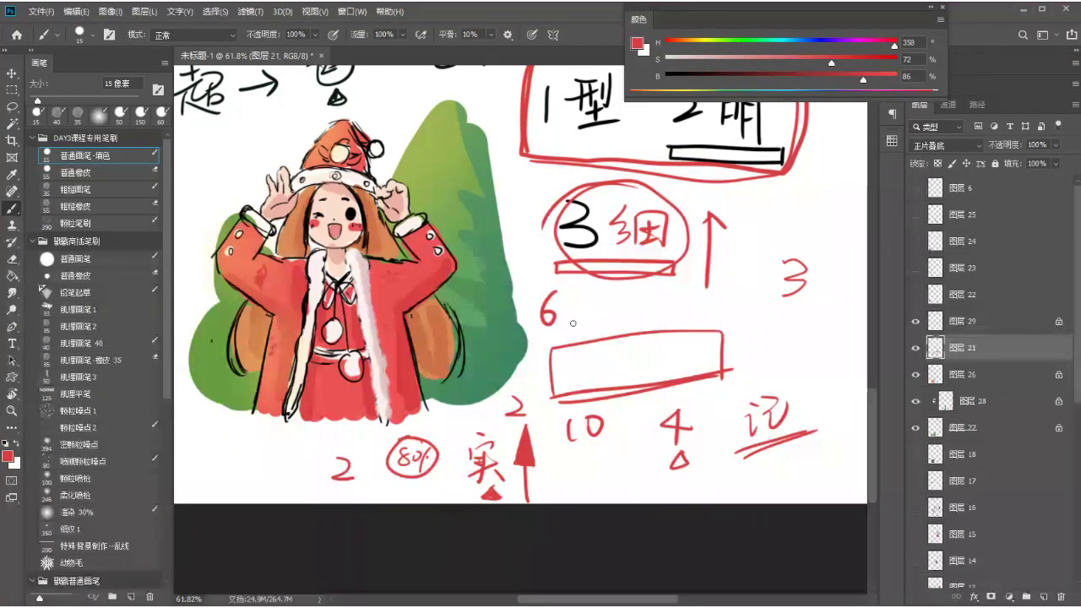
mouse_move(541, 337)
mouse_down()
mouse_move(560, 333)
mouse_move(551, 340)
mouse_up()
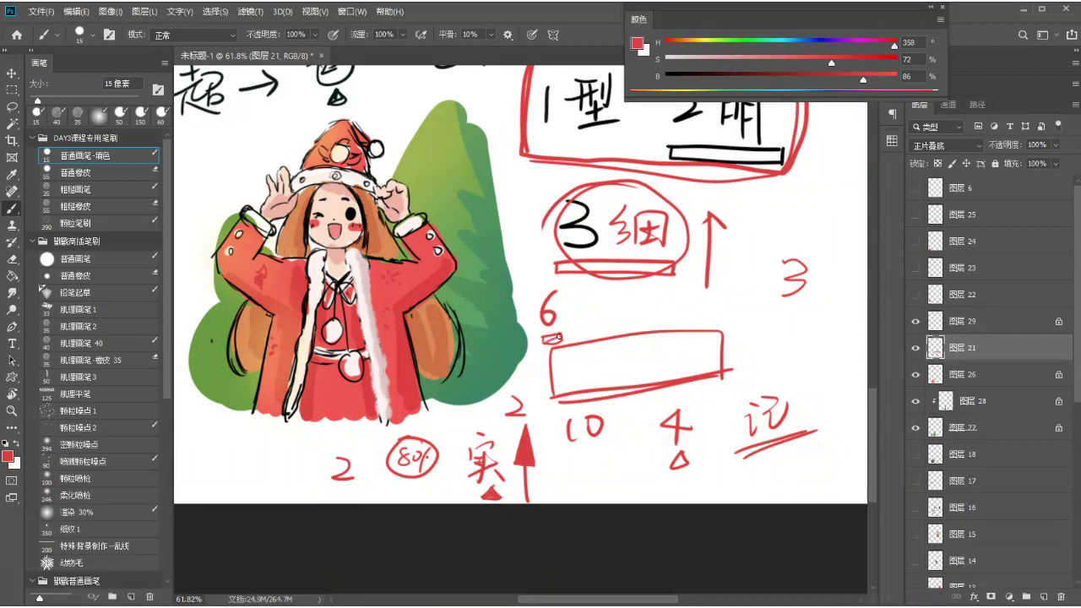
mouse_move(537, 341)
mouse_down()
mouse_move(584, 336)
mouse_move(547, 336)
mouse_move(556, 340)
mouse_up()
- In the blank area left of the girl, write a red "N" and sketch a small box with an upward arrow, H 359, S 70, B 86
drag(392, 251, 482, 295)
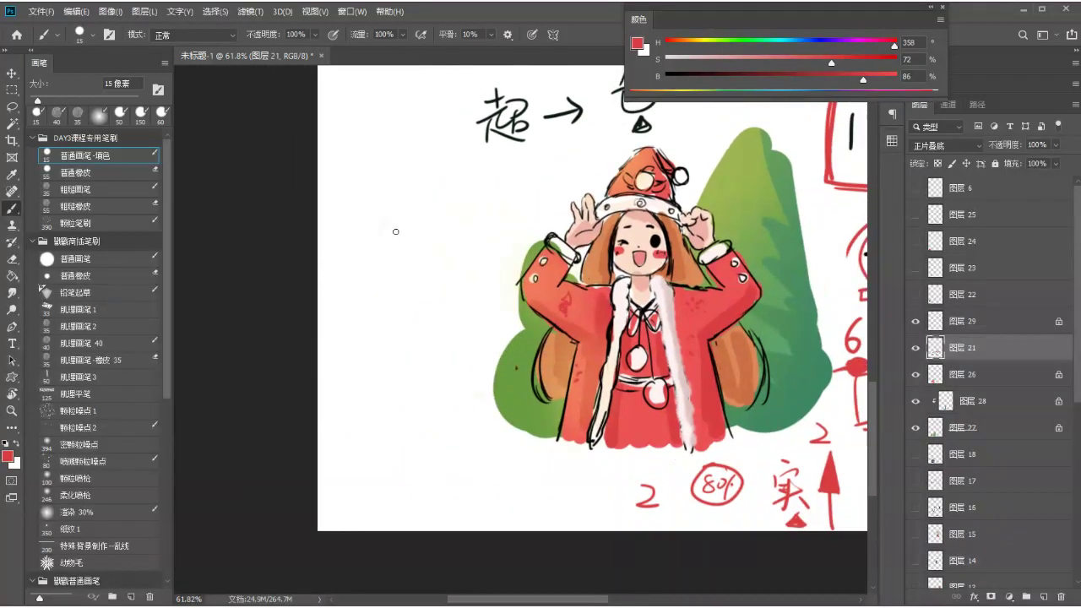
alt+click(600, 346)
mouse_move(381, 201)
mouse_down()
mouse_move(379, 243)
mouse_move(405, 184)
mouse_up()
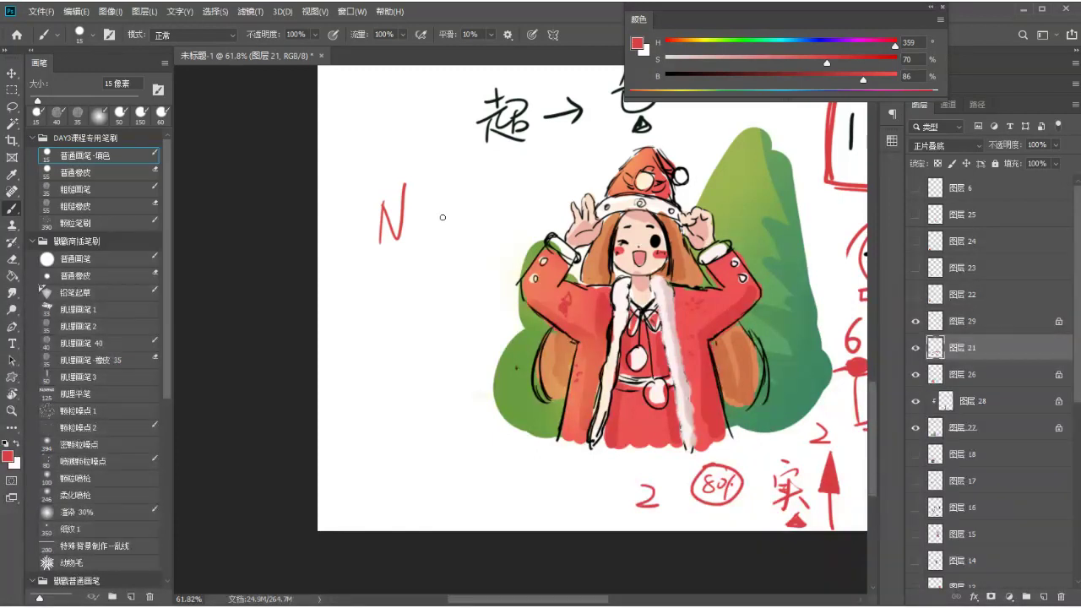
mouse_move(427, 217)
mouse_down()
mouse_move(440, 258)
mouse_move(457, 236)
mouse_move(460, 196)
mouse_move(466, 217)
mouse_move(456, 207)
mouse_move(445, 229)
mouse_move(459, 208)
mouse_move(450, 253)
mouse_up()
mouse_move(465, 216)
mouse_down()
mouse_move(452, 245)
mouse_move(440, 236)
mouse_move(455, 248)
mouse_move(445, 252)
mouse_move(470, 247)
mouse_move(438, 215)
mouse_move(437, 179)
mouse_up()
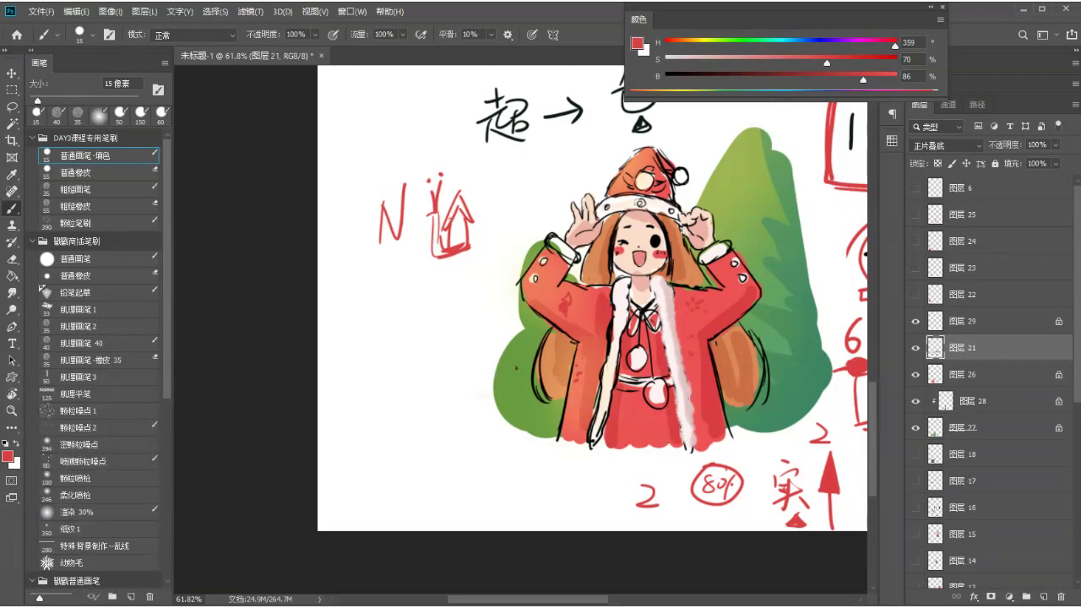
- Sketch a small red triangle left of the girl and paste the chat question about white highlights above it on a new layer
mouse_move(447, 386)
mouse_down()
mouse_move(413, 425)
mouse_move(450, 387)
mouse_up()
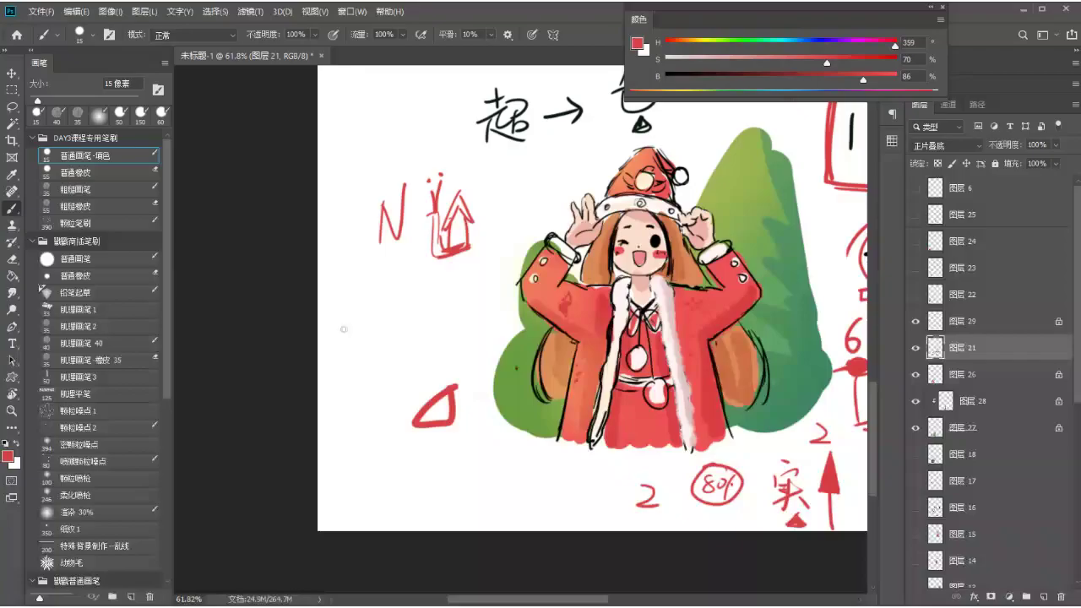
click(358, 318)
scroll(541, 321, up, 6)
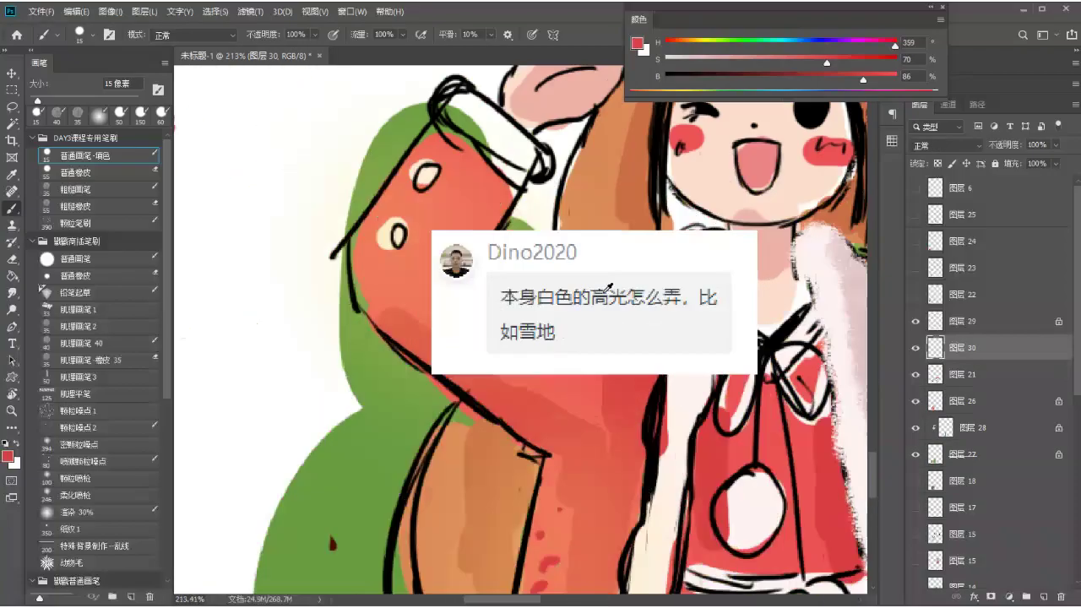
scroll(377, 293, left, 5)
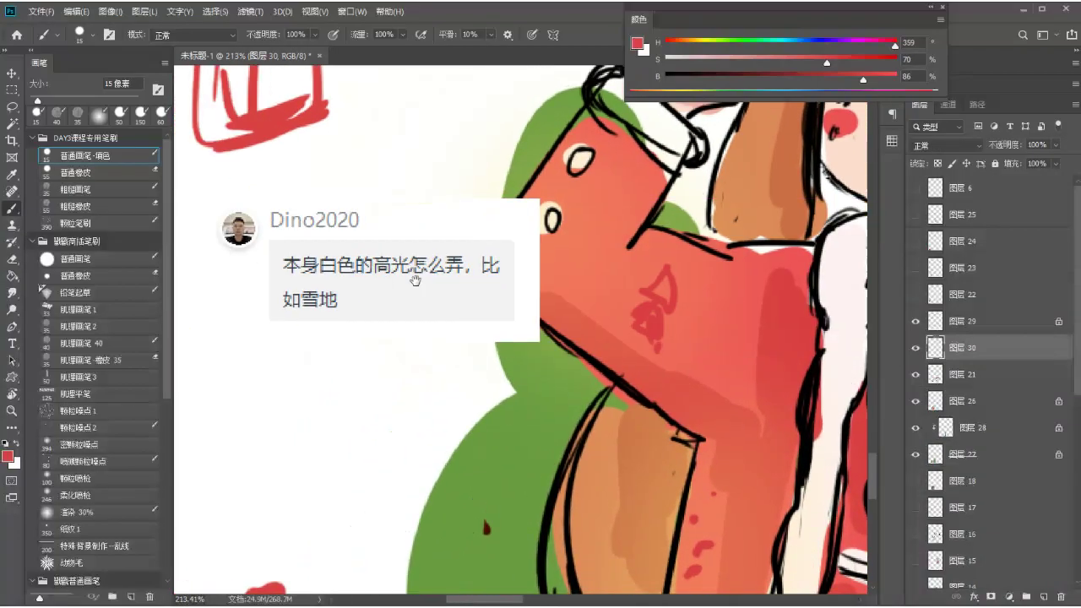
drag(350, 287, 456, 287)
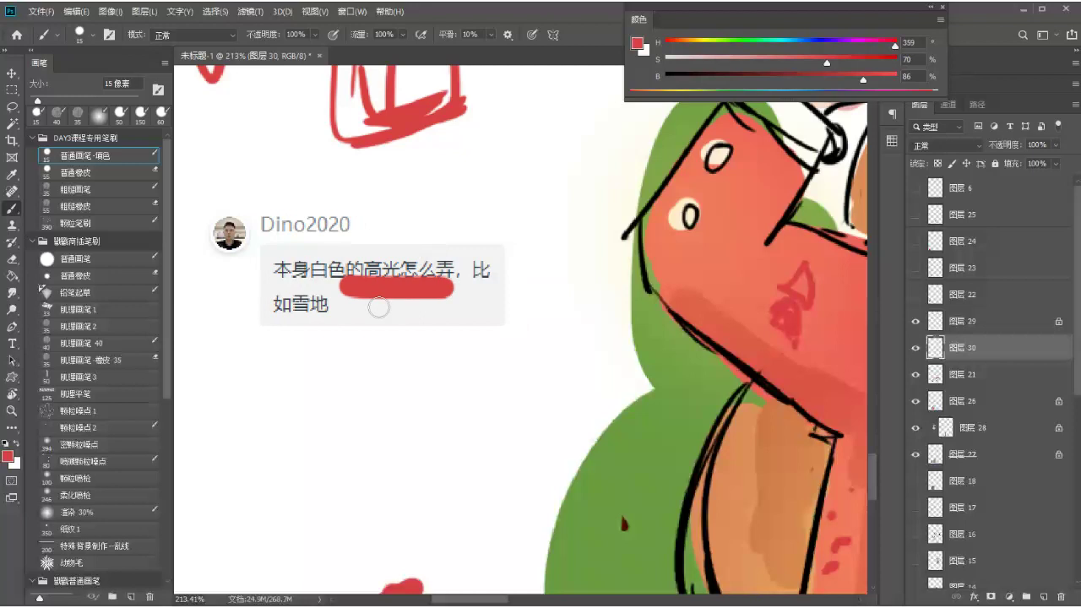
drag(287, 316, 361, 314)
mouse_move(253, 241)
mouse_down()
mouse_move(451, 326)
mouse_move(284, 206)
mouse_move(216, 257)
mouse_up()
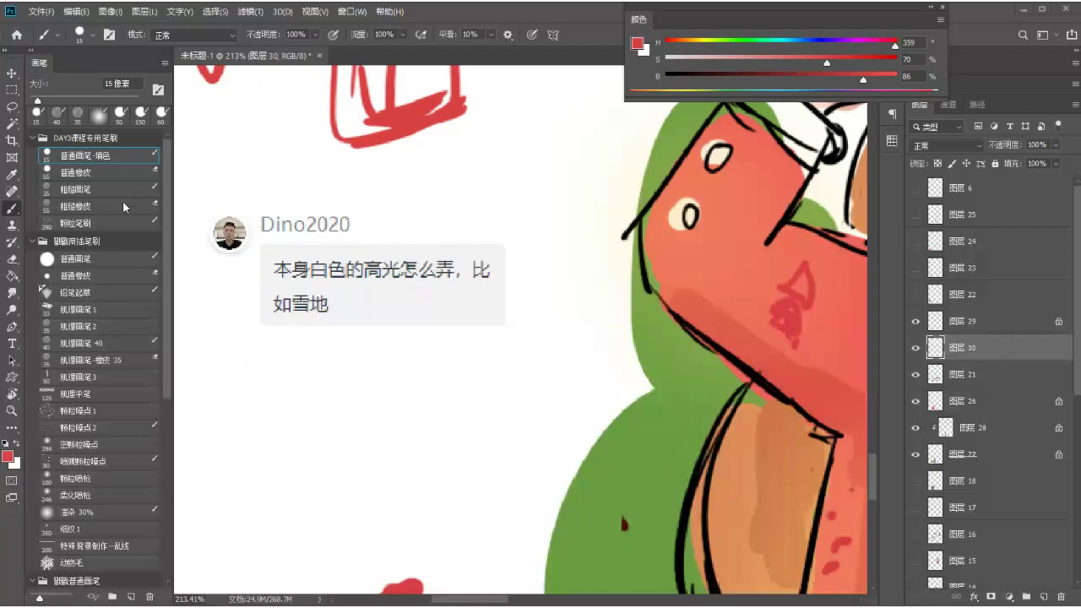
- With the brush at 8 px, handwrite red '水' and '火' side by side directly below the chat question
click(119, 157)
key(bracketleft)
key(bracketleft)
key(bracketleft)
drag(299, 357, 305, 396)
drag(352, 353, 336, 394)
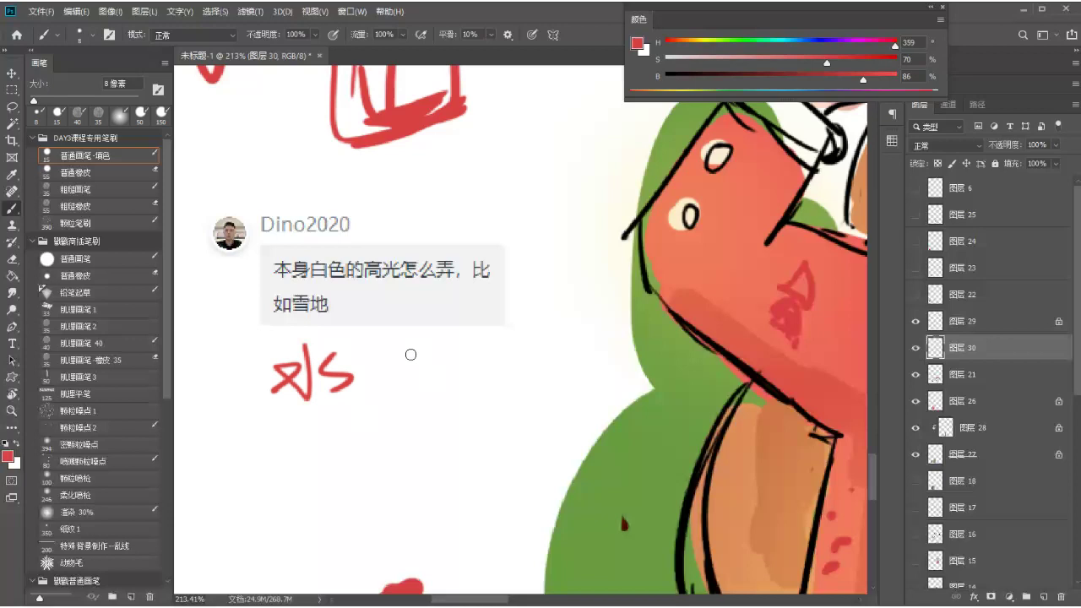
drag(410, 355, 423, 365)
drag(444, 338, 420, 404)
drag(439, 362, 495, 390)
- Handwrite red '灯' and '海' as a second row beneath '水' and '火'
drag(302, 443, 309, 463)
drag(331, 423, 321, 509)
mouse_move(325, 483)
mouse_down()
mouse_move(364, 463)
mouse_move(384, 430)
mouse_up()
drag(372, 439, 329, 528)
key(ctrl+z)
drag(372, 437, 360, 515)
drag(442, 431, 461, 444)
drag(437, 464, 470, 471)
mouse_move(486, 412)
mouse_down()
mouse_move(473, 443)
mouse_move(520, 439)
mouse_up()
drag(520, 439, 507, 524)
drag(453, 489, 518, 470)
mouse_move(493, 446)
mouse_down()
mouse_move(525, 474)
mouse_move(510, 480)
mouse_move(539, 458)
mouse_up()
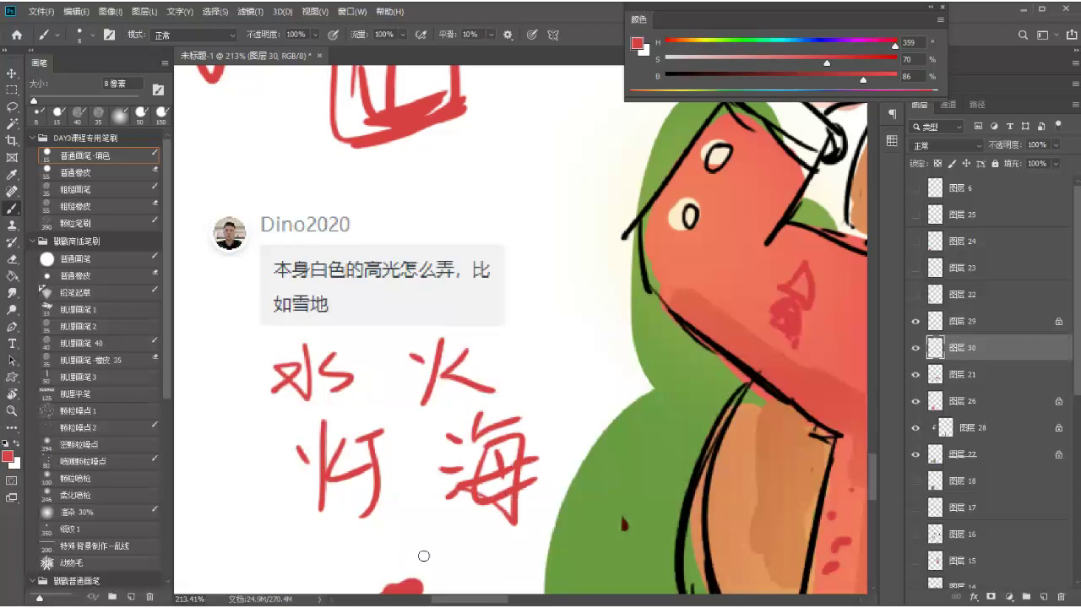
mouse_move(340, 316)
mouse_down()
mouse_move(545, 378)
mouse_move(250, 328)
mouse_up()
drag(431, 406, 358, 382)
key(ctrl+z)
key(ctrl+z)
- Handwrite red '客' beside the chat question, between it and the girl's sleeve, with '钻' underneath
drag(553, 167, 557, 179)
mouse_move(539, 190)
mouse_down()
mouse_move(536, 222)
mouse_move(582, 207)
mouse_up()
drag(559, 207, 517, 283)
mouse_move(557, 232)
mouse_down()
mouse_move(530, 245)
mouse_move(562, 283)
mouse_up()
mouse_move(561, 257)
mouse_down()
mouse_move(596, 283)
mouse_move(543, 331)
mouse_up()
drag(548, 326, 581, 319)
mouse_move(541, 346)
mouse_down()
mouse_move(568, 341)
mouse_move(578, 372)
mouse_up()
drag(595, 302, 597, 338)
drag(598, 321, 621, 320)
drag(585, 344, 590, 376)
mouse_move(588, 344)
mouse_down()
mouse_move(620, 369)
mouse_move(640, 365)
mouse_up()
- Underline both lines of the chat question in red
drag(274, 279, 522, 277)
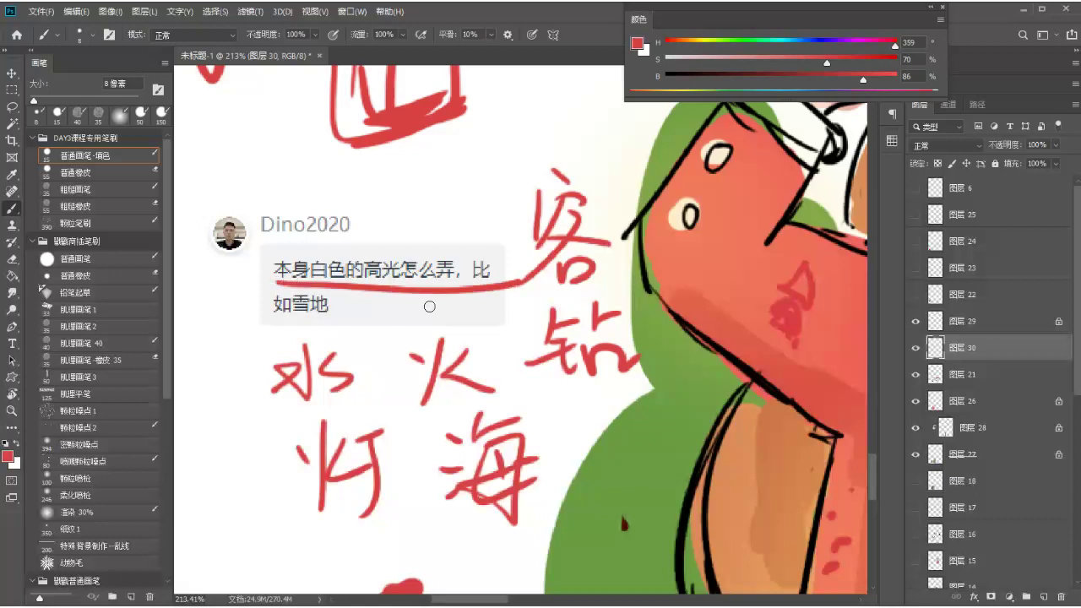
drag(281, 311, 413, 318)
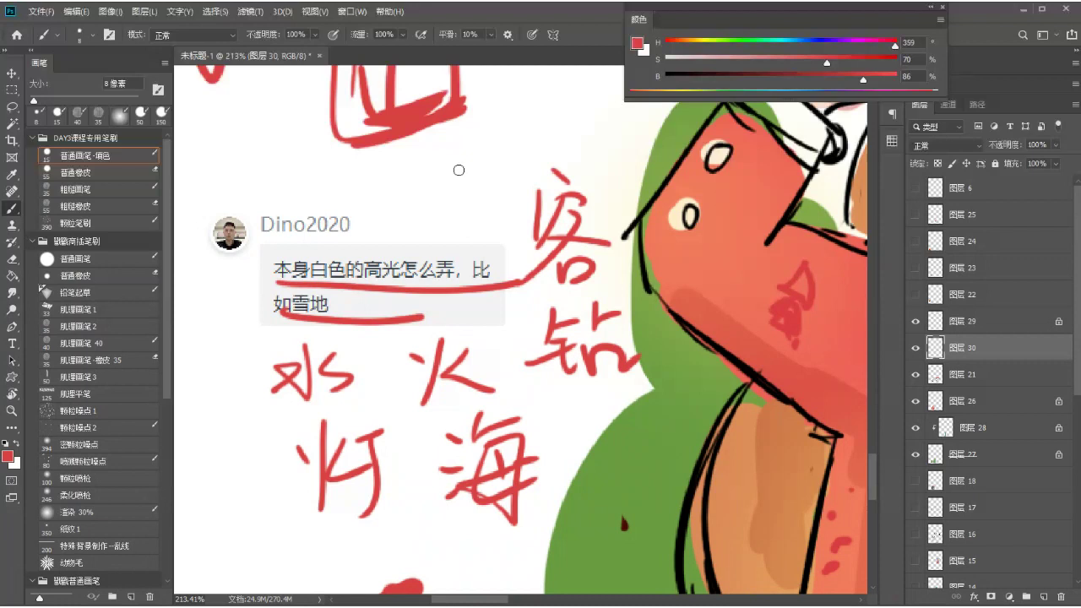
- With a 30 px brush and hue 201, paint a solid blue patch beside the red house sketch
mouse_move(458, 176)
mouse_down()
mouse_move(429, 229)
mouse_move(430, 255)
mouse_up()
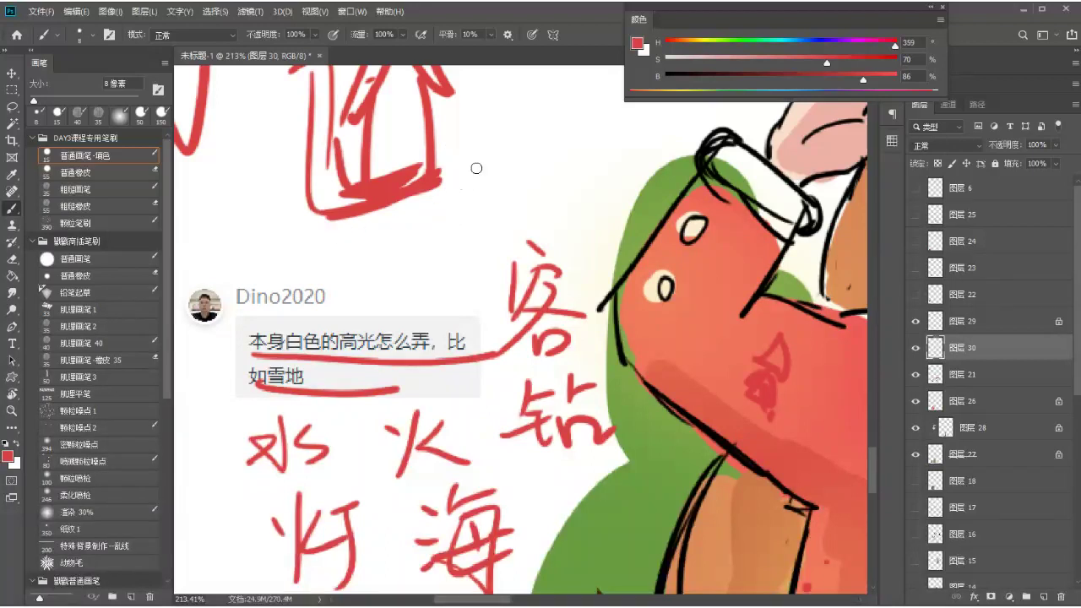
drag(509, 144, 496, 212)
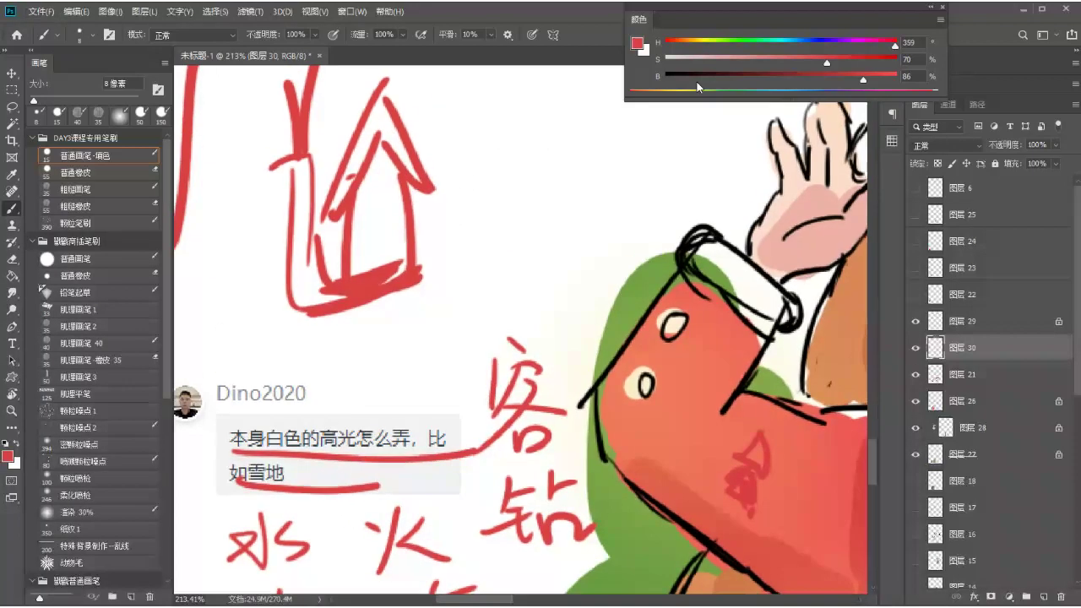
click(796, 44)
key(bracketright)
key(bracketright)
key(bracketright)
key(bracketright)
key(bracketright)
key(bracketright)
mouse_move(515, 106)
mouse_down()
mouse_move(510, 201)
mouse_move(556, 100)
mouse_move(572, 163)
mouse_move(495, 98)
mouse_move(479, 216)
mouse_move(497, 189)
mouse_move(544, 175)
mouse_move(580, 150)
mouse_up()
- Set the color to S 6, B 99 and paint a near-white mound and a small oval cloud on the blue patch
click(676, 61)
click(891, 75)
mouse_move(530, 203)
mouse_down()
mouse_move(594, 208)
mouse_move(527, 214)
mouse_move(527, 230)
mouse_move(485, 206)
mouse_up()
mouse_move(516, 143)
mouse_down()
mouse_move(538, 137)
mouse_move(531, 142)
mouse_up()
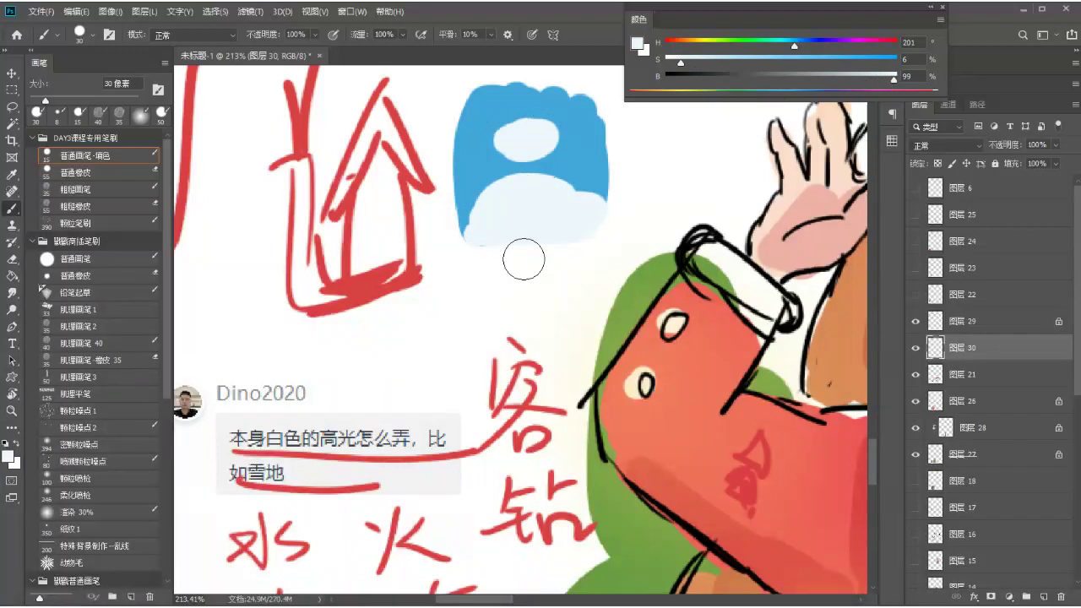
- Shade the oval cloud's edge with a 15 px brush in H 207, S 12, B 92
click(877, 76)
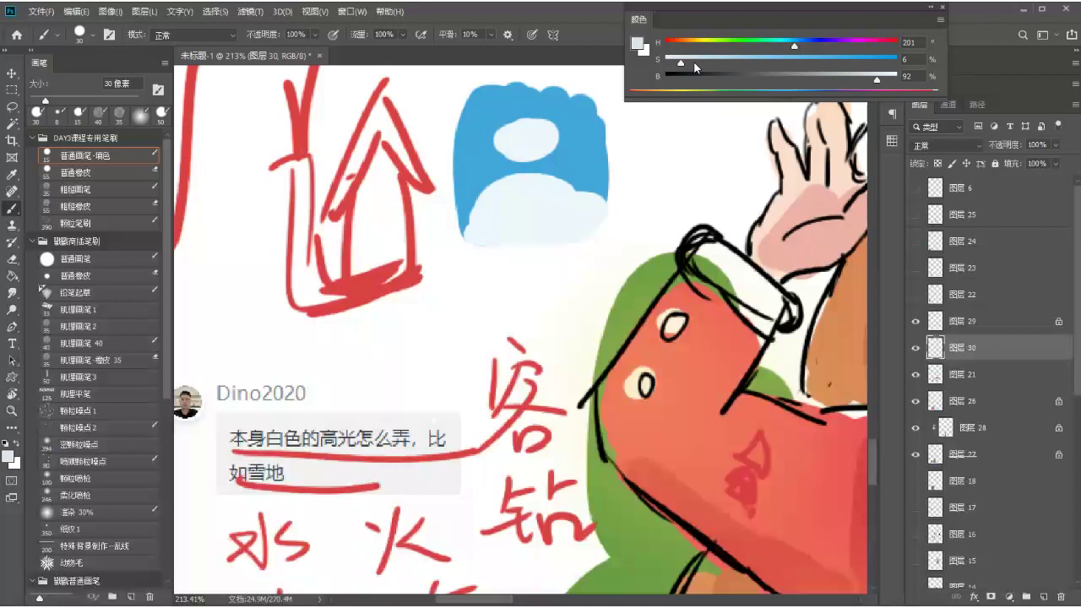
drag(793, 49, 799, 44)
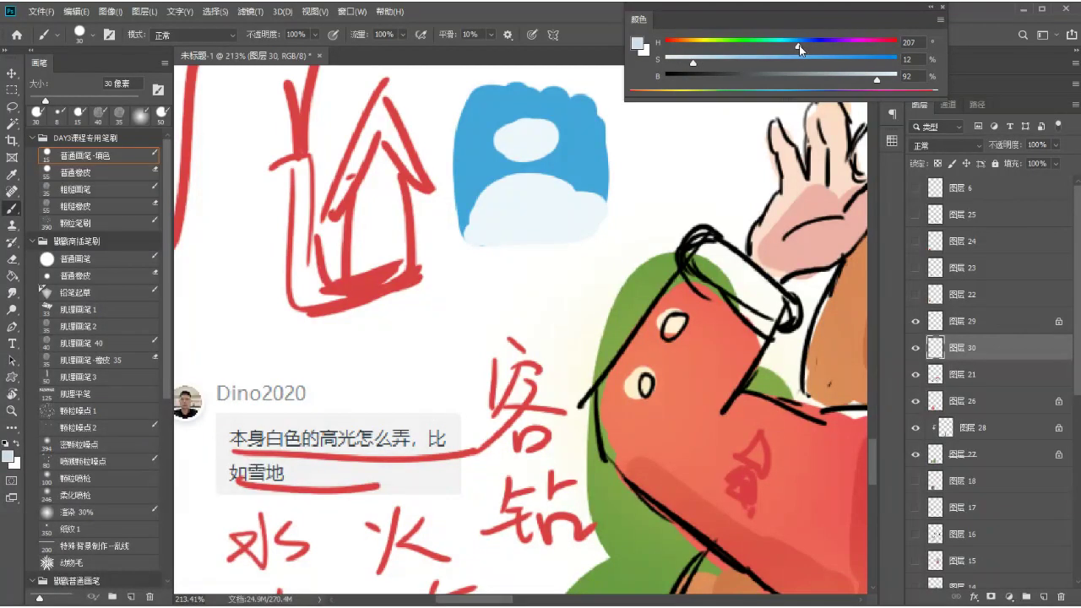
key(bracketleft)
mouse_move(549, 128)
mouse_down()
mouse_move(523, 156)
mouse_move(545, 144)
mouse_move(514, 155)
mouse_up()
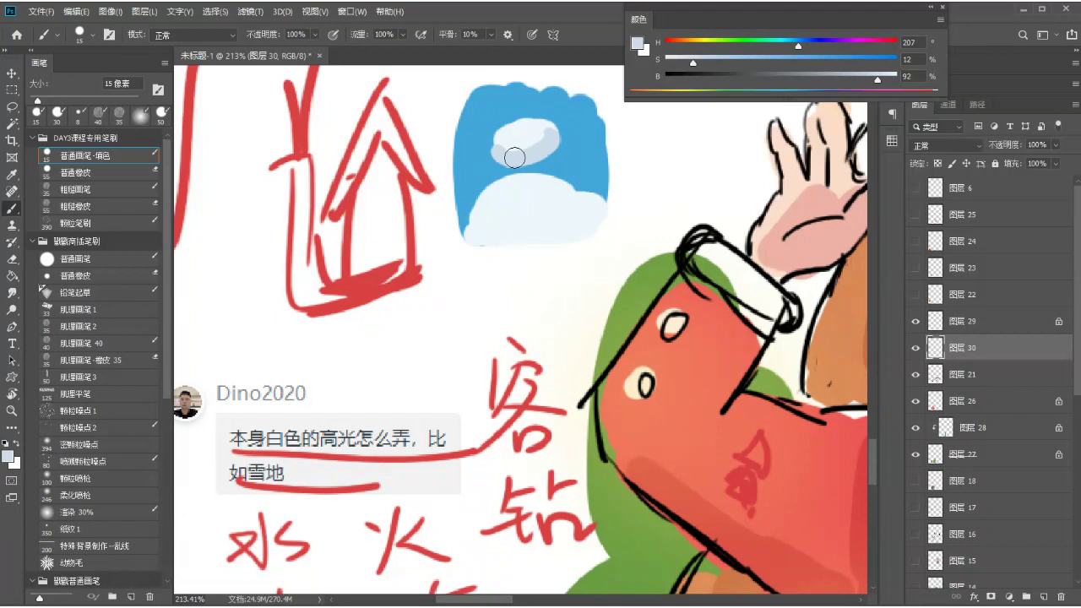
- Draw pale blue circles around the red characters '水', '火', '客', '海' and '灯'
drag(454, 277, 481, 135)
mouse_move(336, 358)
mouse_down()
mouse_move(306, 442)
mouse_move(368, 378)
mouse_up()
drag(448, 347, 482, 313)
mouse_move(532, 186)
mouse_down()
mouse_move(478, 208)
mouse_move(507, 179)
mouse_up()
mouse_move(422, 448)
mouse_down()
mouse_move(542, 495)
mouse_move(456, 415)
mouse_up()
mouse_move(372, 426)
mouse_down()
mouse_move(259, 468)
mouse_move(288, 442)
mouse_up()
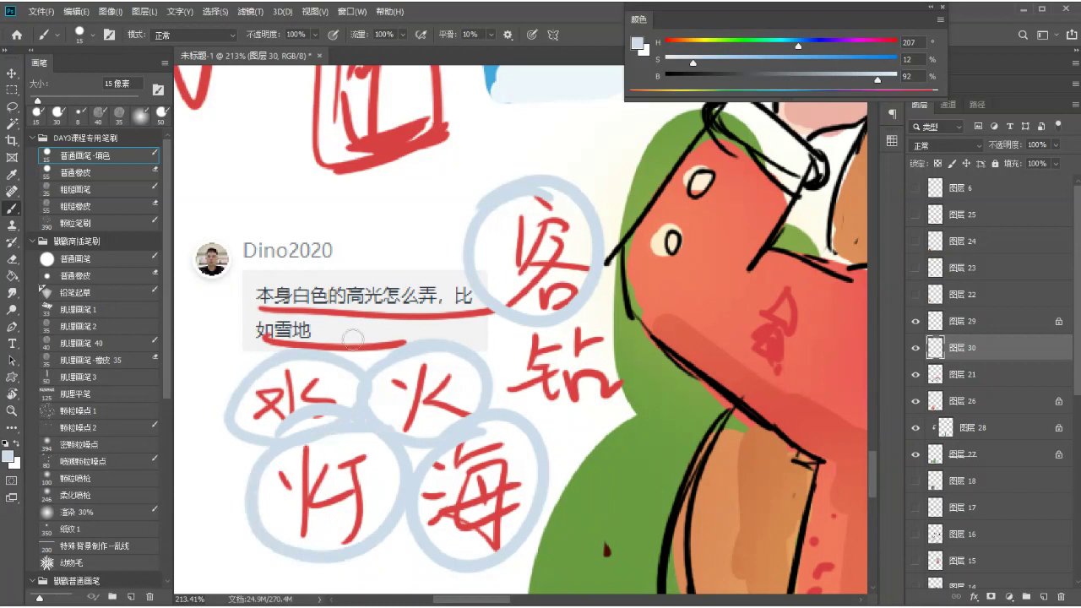
key(ctrl+z)
drag(353, 424, 346, 439)
- Write a pale blue 'A' in the blank area left of the chat question
mouse_move(290, 329)
mouse_down()
mouse_move(506, 248)
mouse_move(505, 238)
mouse_up()
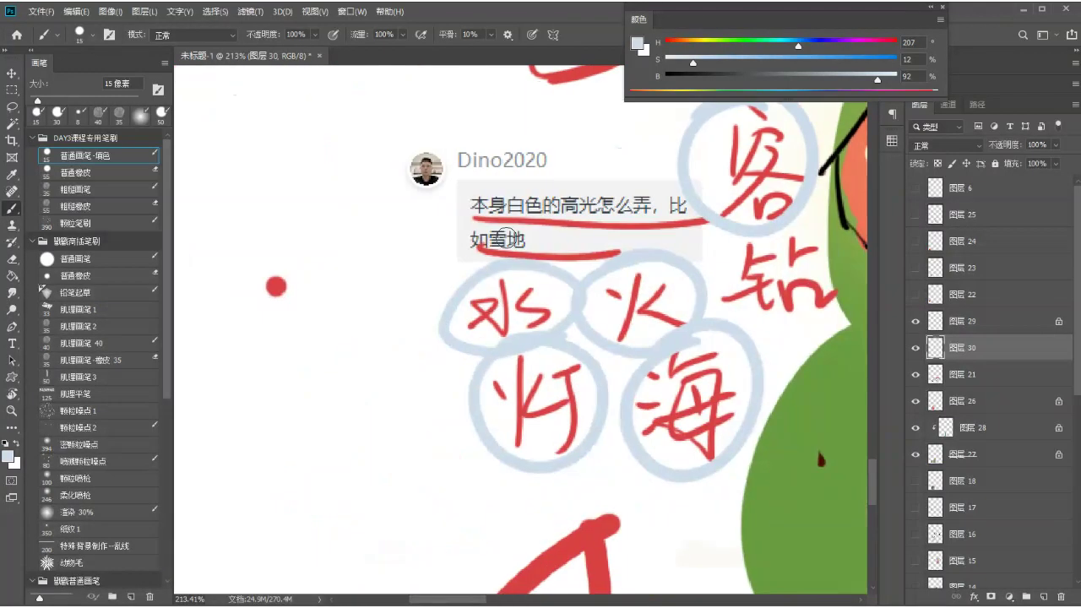
drag(322, 184, 308, 253)
drag(322, 186, 346, 260)
drag(297, 235, 336, 228)
- Set the color to H 207, S 100, B 98, write a bright blue 'A' over the pale one, and add '10' below
mouse_move(692, 62)
mouse_down()
mouse_move(858, 62)
mouse_move(867, 80)
mouse_move(892, 81)
mouse_up()
drag(858, 62, 896, 62)
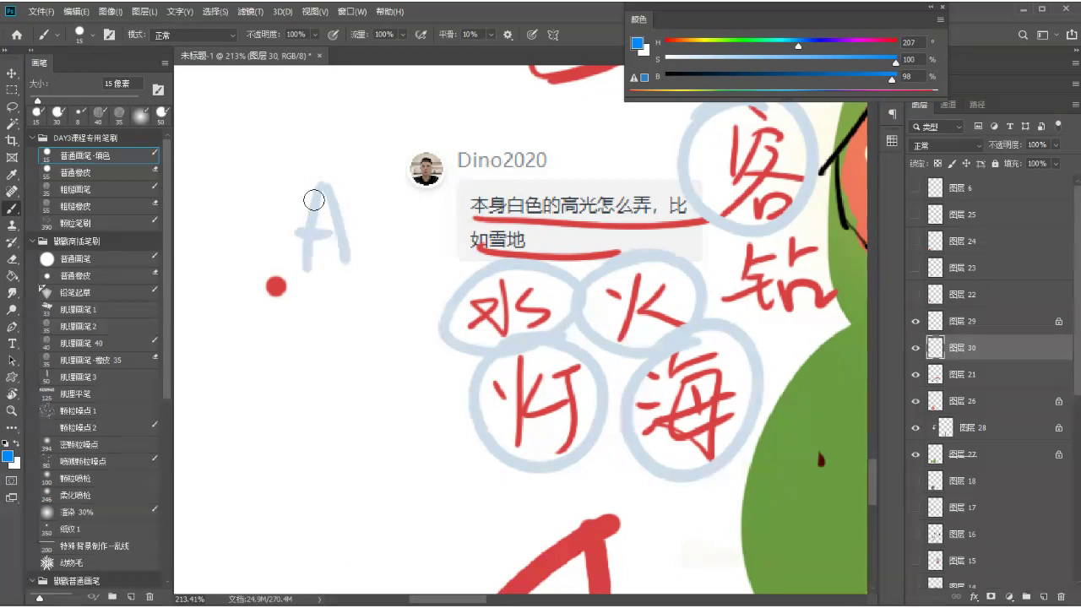
drag(328, 172, 304, 272)
drag(335, 175, 358, 267)
drag(310, 239, 345, 238)
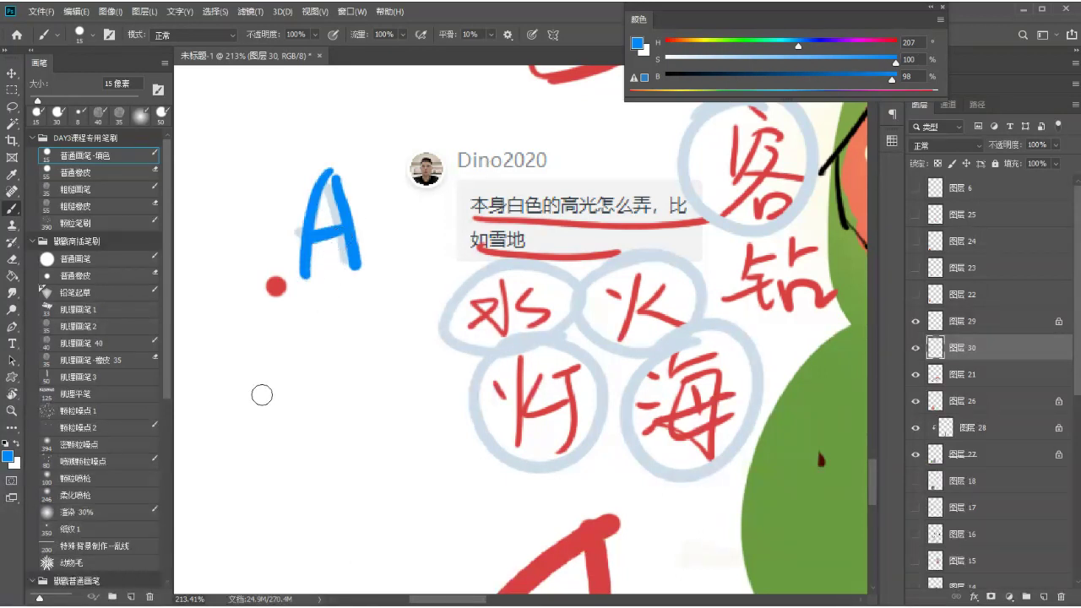
drag(224, 359, 205, 403)
mouse_move(270, 361)
mouse_down()
mouse_move(285, 381)
mouse_move(272, 363)
mouse_up()
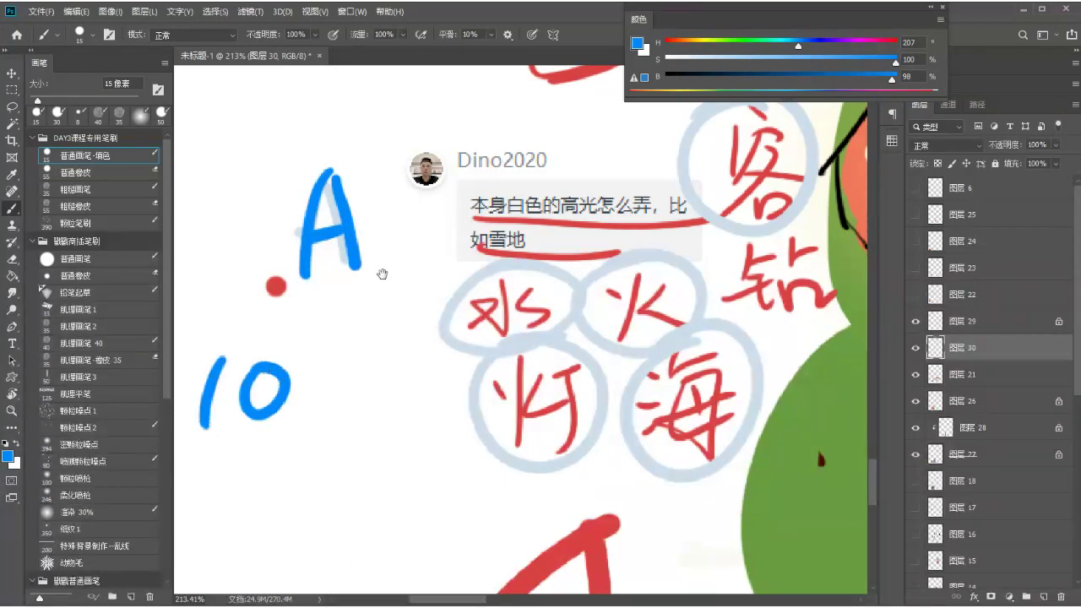
- Write blue '山' over a solid triangle above and left of the 'A', with a curved arrow running beneath the letter
drag(381, 272, 451, 316)
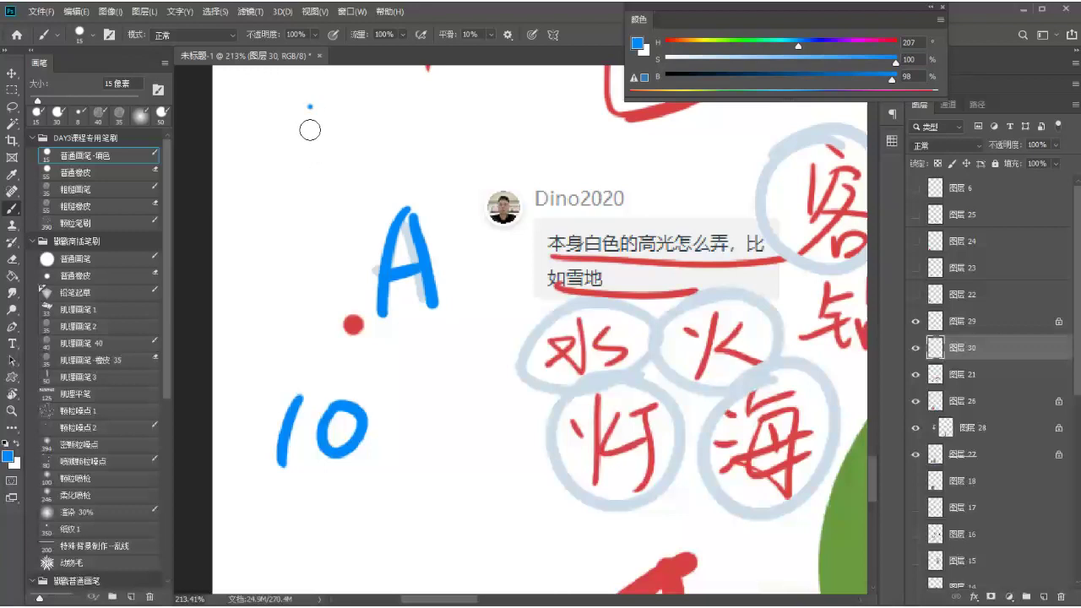
drag(309, 105, 308, 173)
drag(287, 134, 356, 172)
mouse_move(348, 127)
mouse_down()
mouse_move(353, 173)
mouse_move(329, 215)
mouse_move(396, 328)
mouse_up()
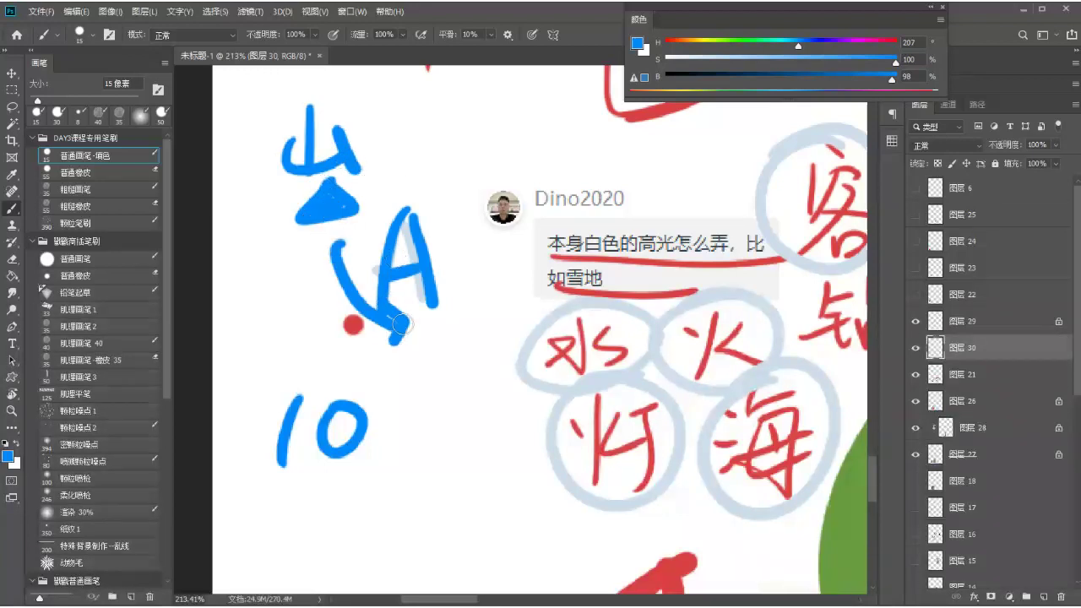
key(ctrl+z)
drag(338, 258, 435, 349)
- Double-underline the blue '10' and write '2-3' below it with a long narrow box underneath
mouse_move(270, 491)
mouse_down()
mouse_move(349, 475)
mouse_move(333, 502)
mouse_move(282, 379)
mouse_up()
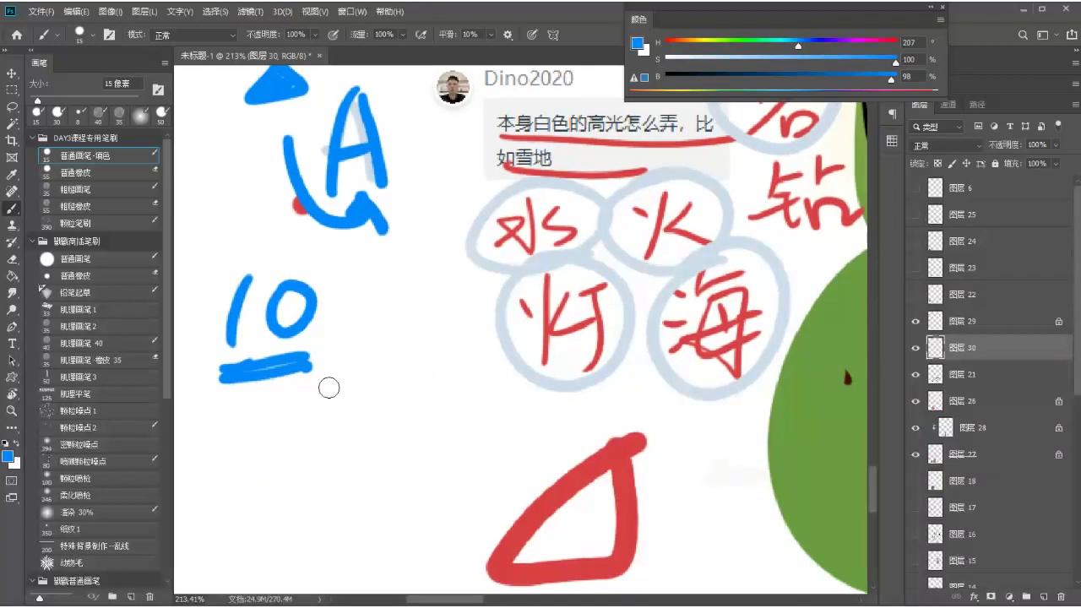
mouse_move(287, 420)
mouse_down()
mouse_move(284, 459)
mouse_move(331, 459)
mouse_up()
drag(358, 433, 397, 432)
mouse_move(393, 405)
mouse_down()
mouse_move(427, 414)
mouse_move(404, 479)
mouse_up()
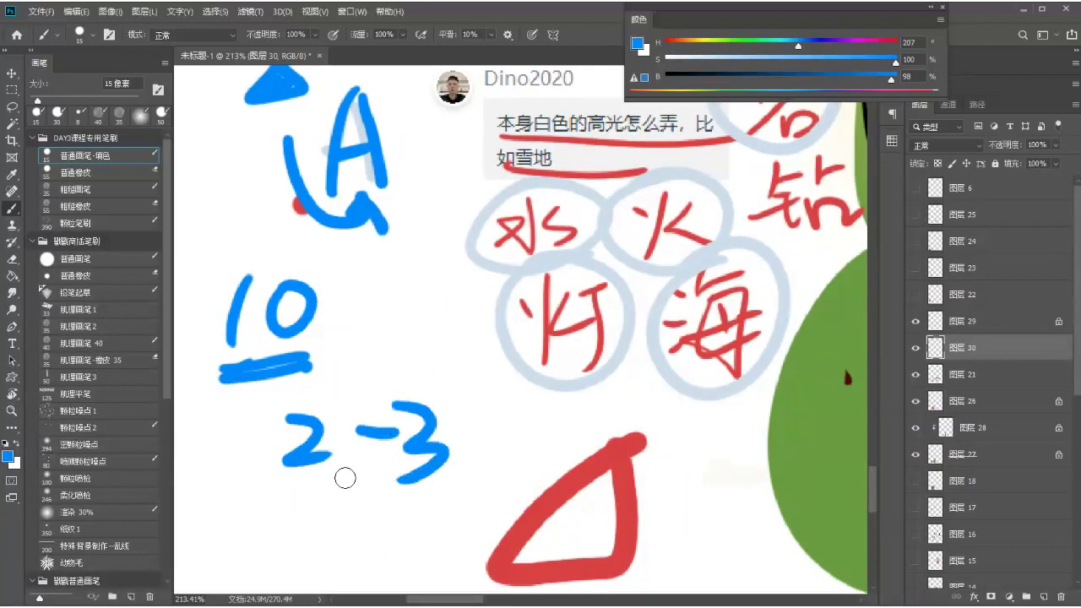
mouse_move(258, 504)
mouse_down()
mouse_move(451, 510)
mouse_move(304, 512)
mouse_up()
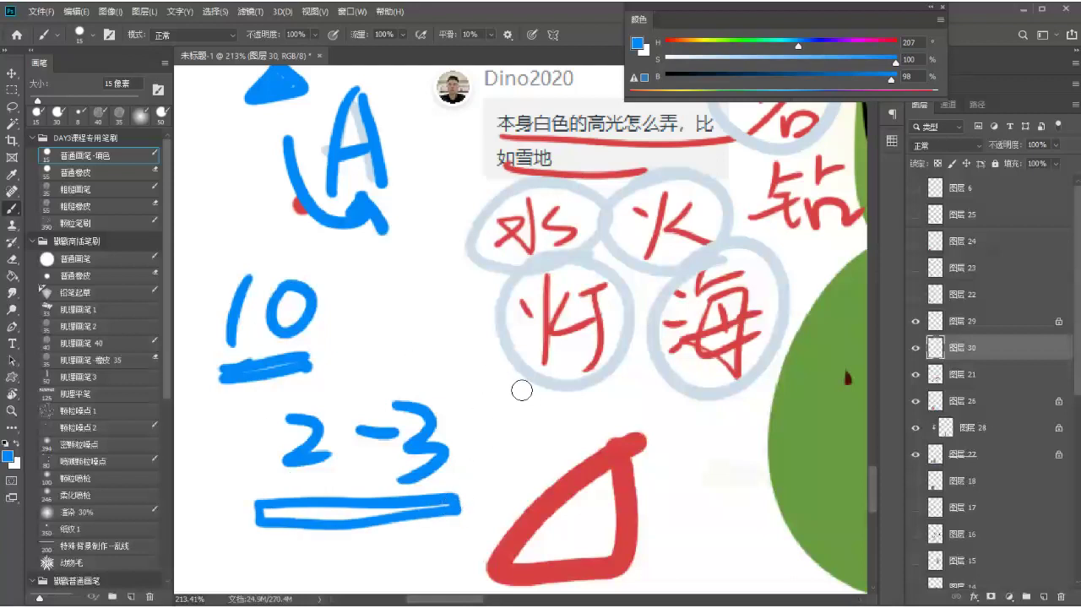
mouse_move(326, 390)
mouse_down()
mouse_move(485, 451)
mouse_move(278, 443)
mouse_up()
key(ctrl+z)
- Circle '灯', '火', '海' and '水' again in bright blue over the pale circles
mouse_move(394, 282)
mouse_down()
mouse_move(379, 357)
mouse_move(402, 356)
mouse_move(374, 397)
mouse_move(425, 388)
mouse_move(470, 204)
mouse_up()
mouse_move(477, 401)
mouse_down()
mouse_move(499, 507)
mouse_move(383, 458)
mouse_up()
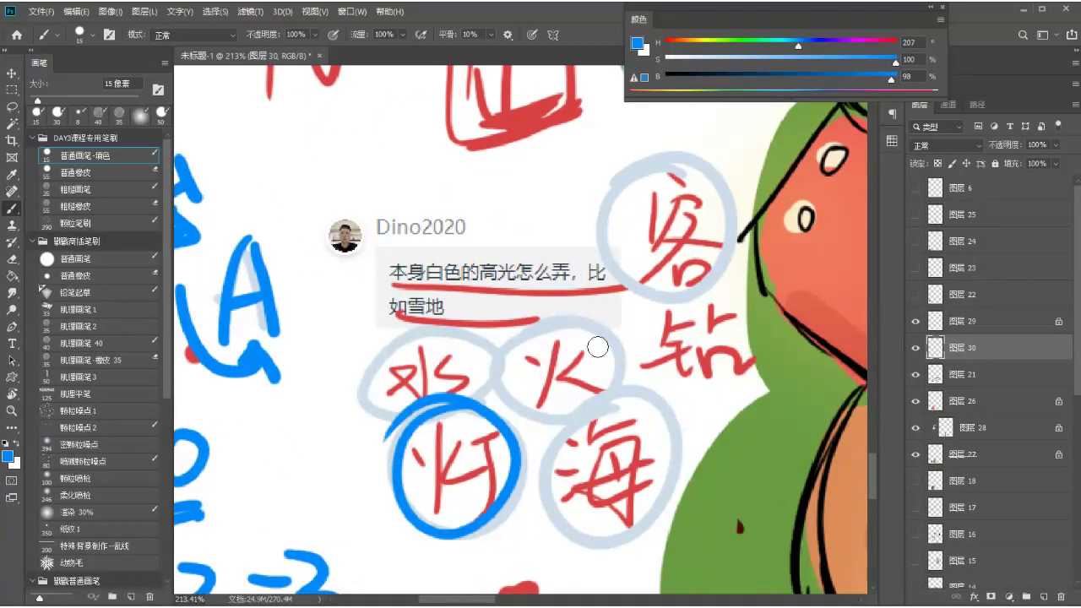
drag(591, 366, 512, 322)
mouse_move(650, 419)
mouse_down()
mouse_move(586, 532)
mouse_move(652, 407)
mouse_up()
drag(453, 321, 484, 352)
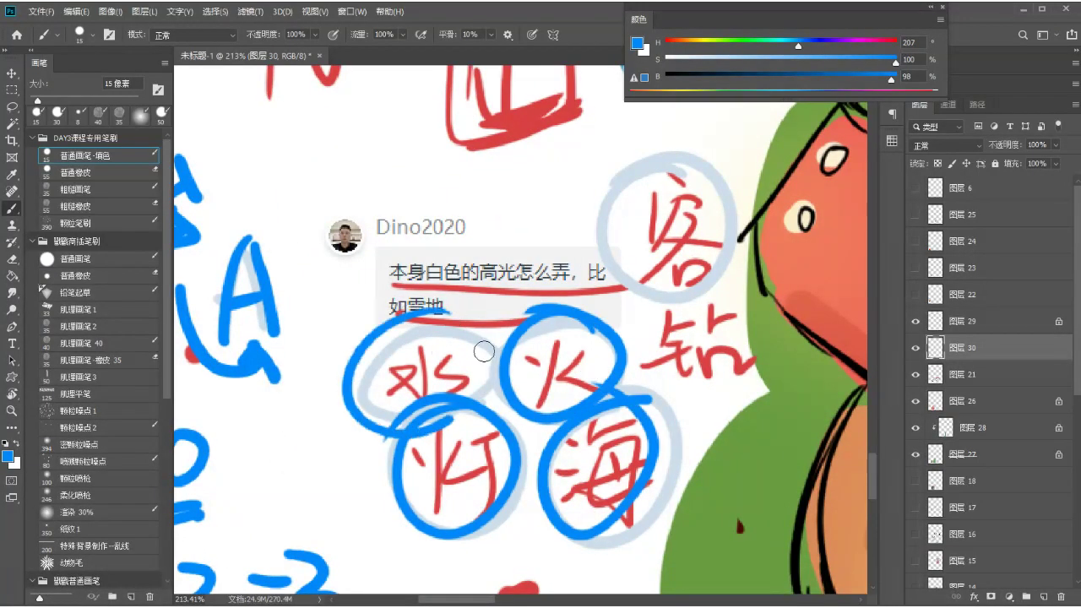
- Handwrite a blue '客' left of the red 'N' and another large blue character above it
drag(472, 249, 487, 464)
mouse_move(231, 119)
mouse_down()
mouse_move(277, 145)
mouse_move(248, 217)
mouse_move(251, 265)
mouse_move(291, 268)
mouse_up()
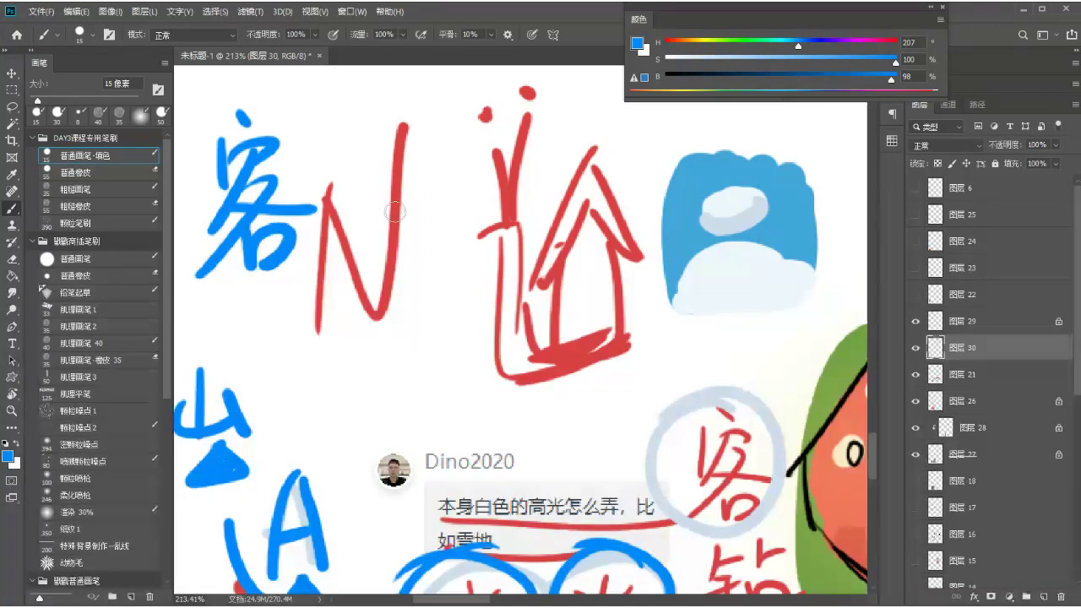
scroll(411, 331, up, 5)
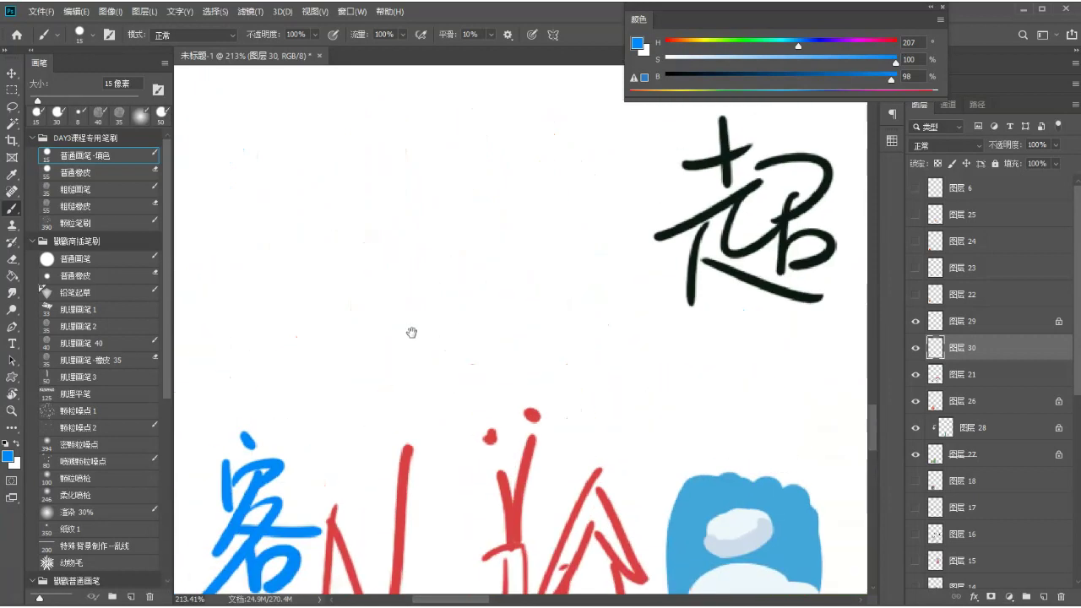
drag(308, 228, 395, 221)
drag(341, 205, 349, 294)
drag(379, 200, 384, 285)
drag(343, 278, 371, 273)
drag(269, 327, 425, 290)
drag(363, 275, 363, 387)
mouse_move(356, 321)
mouse_down()
mouse_move(309, 363)
mouse_move(431, 350)
mouse_up()
drag(337, 368, 456, 96)
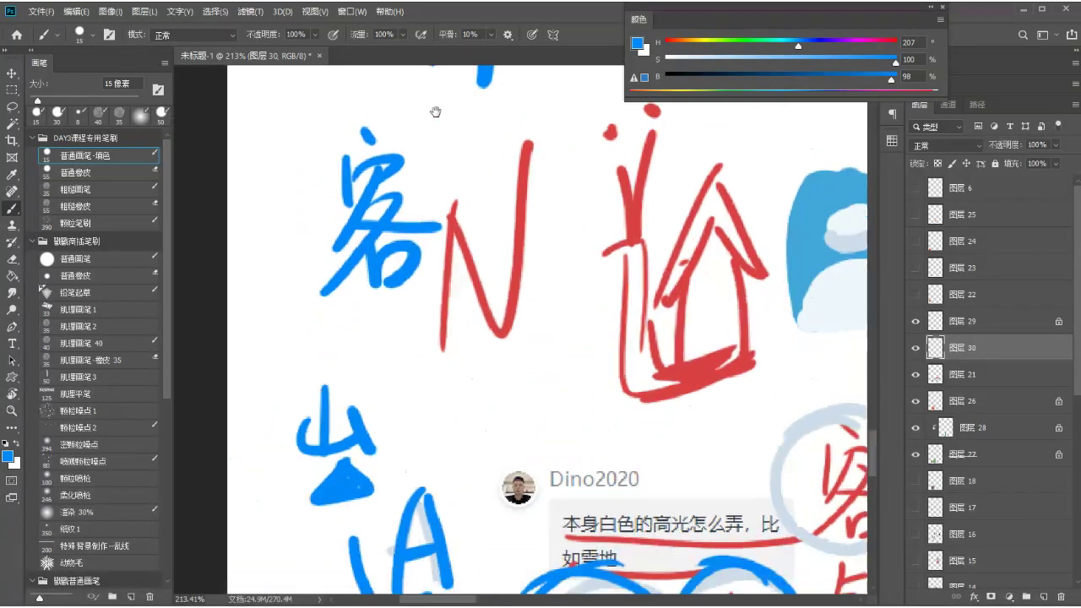
- Draw a thick blue circle around the blue '山'
mouse_move(304, 282)
mouse_down()
mouse_move(337, 389)
mouse_move(266, 326)
mouse_up()
key(ctrl+z)
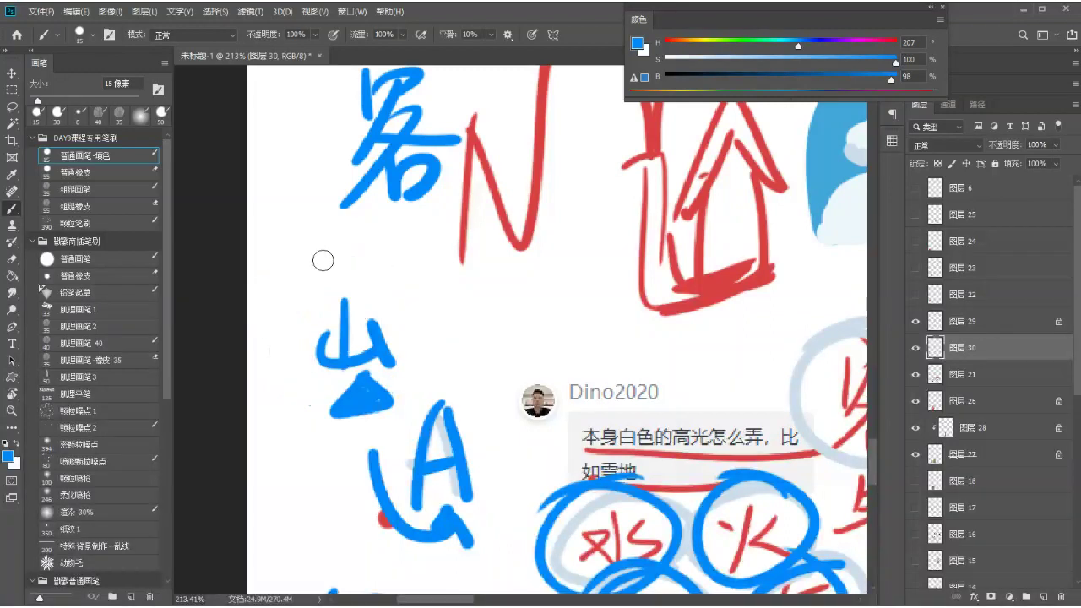
drag(321, 258, 270, 278)
key(ctrl+z)
mouse_move(395, 242)
mouse_down()
mouse_move(332, 226)
mouse_move(264, 268)
mouse_up()
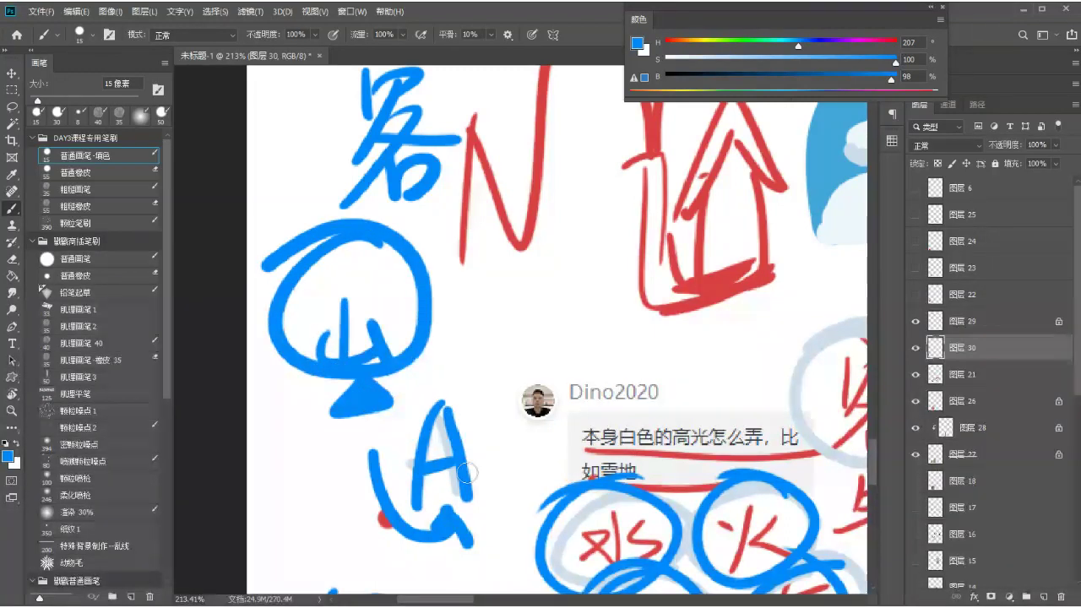
- Write blue 'B' and 'C' rising after the 'A' and draw a long diagonal line beneath the three letters
drag(505, 388, 496, 467)
mouse_move(504, 390)
mouse_down()
mouse_move(526, 428)
mouse_move(504, 462)
mouse_up()
mouse_move(625, 338)
mouse_down()
mouse_move(593, 390)
mouse_move(643, 362)
mouse_up()
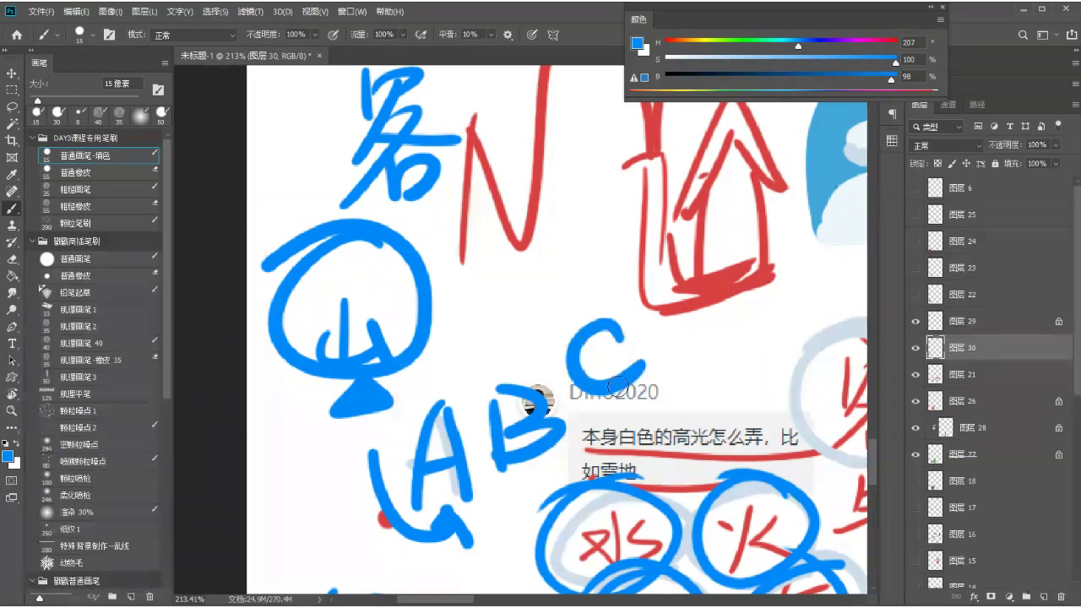
drag(365, 542, 827, 342)
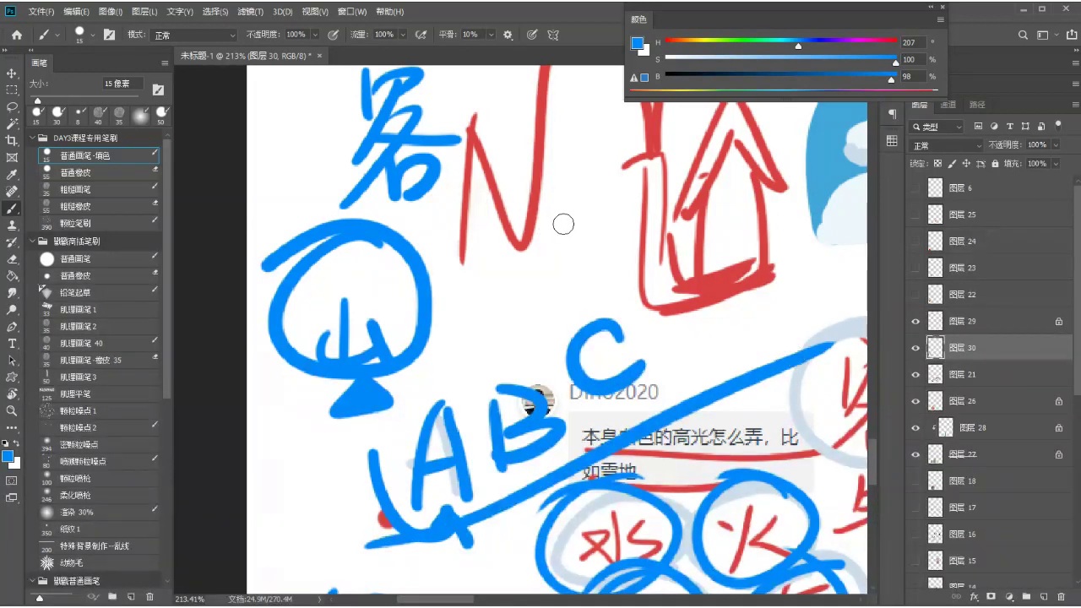
- Hide 图层 29 and all visible layers beneath it to leave a blank white canvas
drag(916, 322, 903, 463)
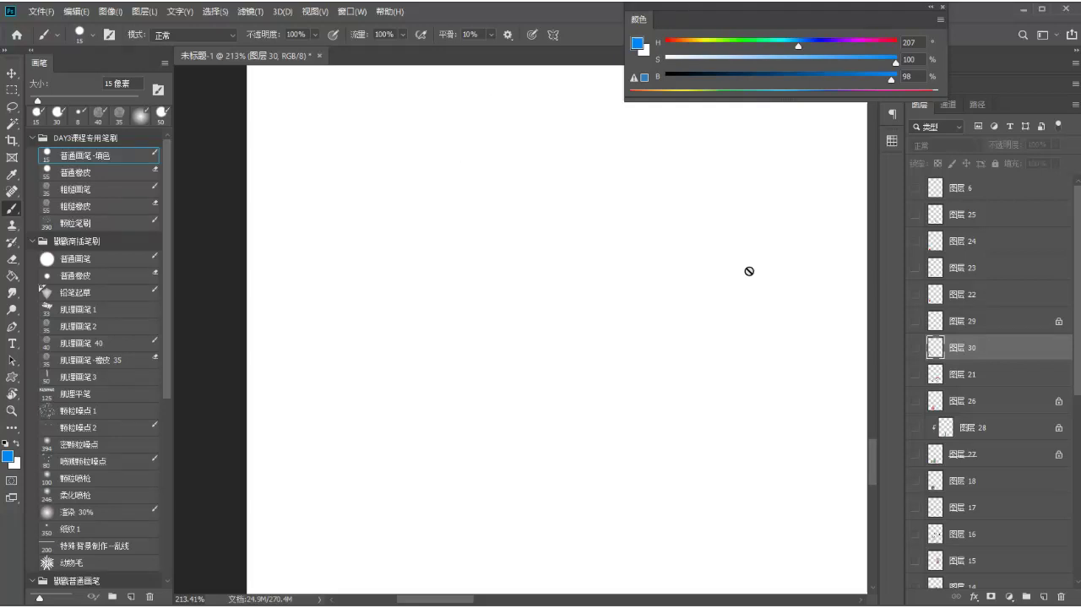
- Add a new layer above 图层 30 and handwrite a large blue '思' in the upper-left area of the canvas
click(1045, 597)
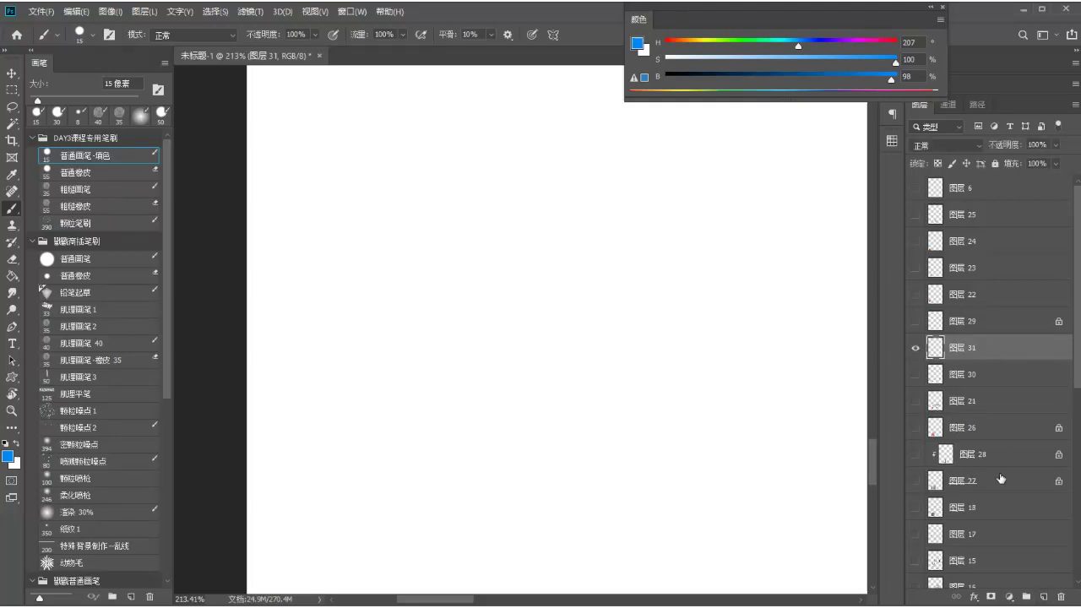
mouse_move(429, 169)
mouse_down()
mouse_move(369, 362)
mouse_move(391, 289)
mouse_move(410, 325)
mouse_move(419, 249)
mouse_move(417, 425)
mouse_move(419, 294)
mouse_move(433, 365)
mouse_move(415, 313)
mouse_move(408, 157)
mouse_move(473, 279)
mouse_move(458, 291)
mouse_up()
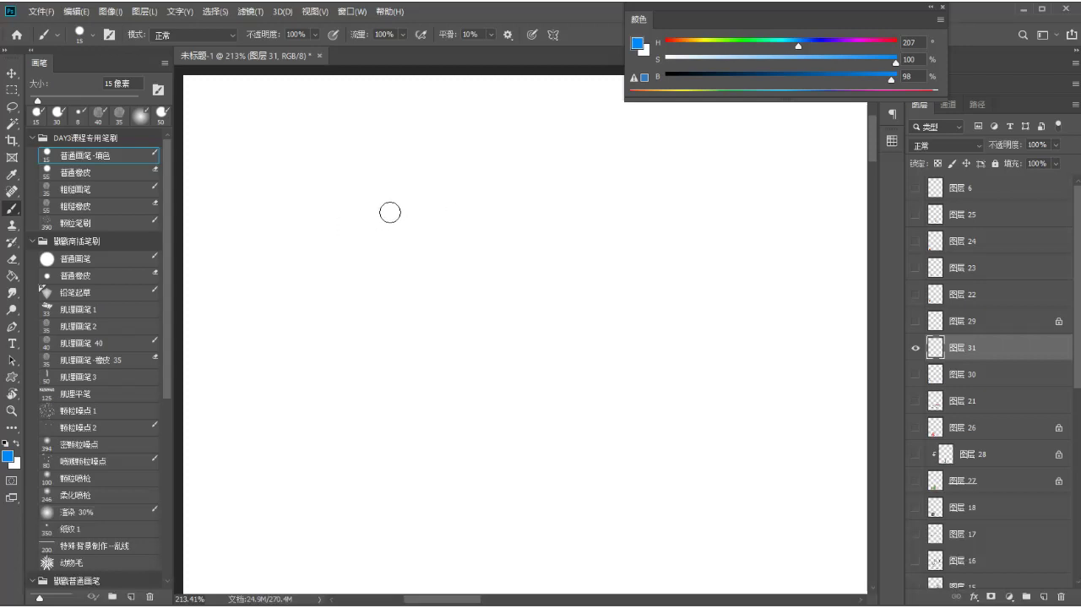
drag(309, 212, 358, 202)
key(ctrl+z)
drag(336, 180, 339, 247)
mouse_move(336, 179)
mouse_down()
mouse_move(390, 234)
mouse_move(371, 211)
mouse_up()
mouse_move(394, 238)
mouse_down()
mouse_move(349, 248)
mouse_move(301, 326)
mouse_up()
mouse_move(342, 288)
mouse_down()
mouse_move(397, 329)
mouse_move(443, 297)
mouse_up()
drag(369, 218, 368, 247)
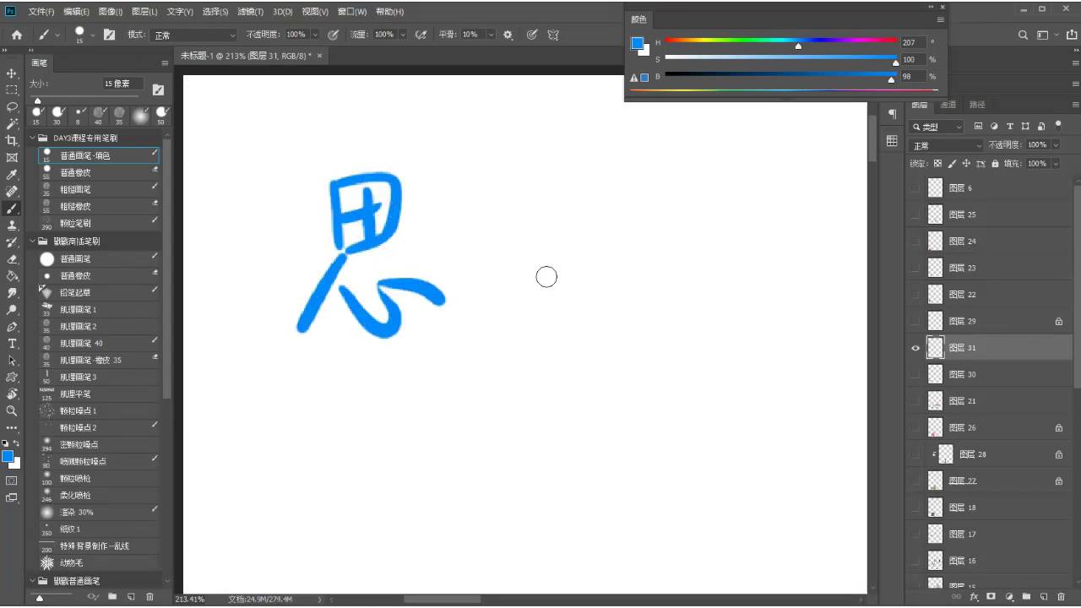
- Write a blue '10' to the right of '思', enclosed in a wide hand-drawn ellipse
mouse_move(672, 196)
mouse_down()
mouse_move(580, 330)
mouse_move(606, 223)
mouse_up()
drag(567, 260, 566, 305)
drag(657, 248, 559, 313)
drag(569, 255, 559, 314)
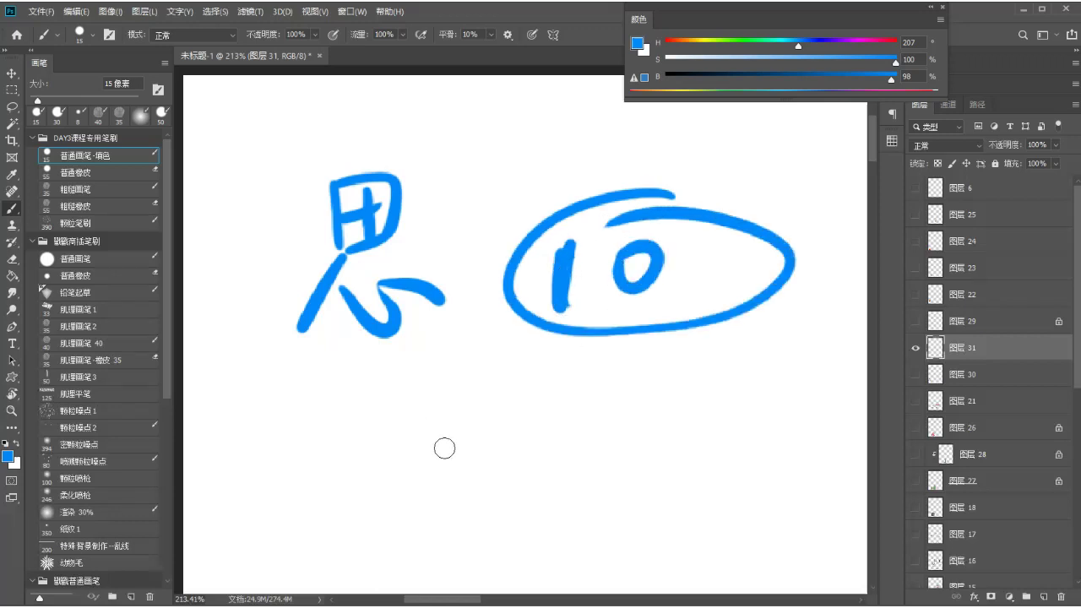
- Add the missing dot inside '思' and handwrite a blue '问' diagonally below it
drag(363, 267, 375, 287)
drag(426, 382, 429, 460)
drag(435, 356, 446, 365)
mouse_move(507, 346)
mouse_down()
mouse_move(541, 454)
mouse_move(537, 488)
mouse_up()
drag(451, 391, 493, 432)
drag(456, 426, 495, 433)
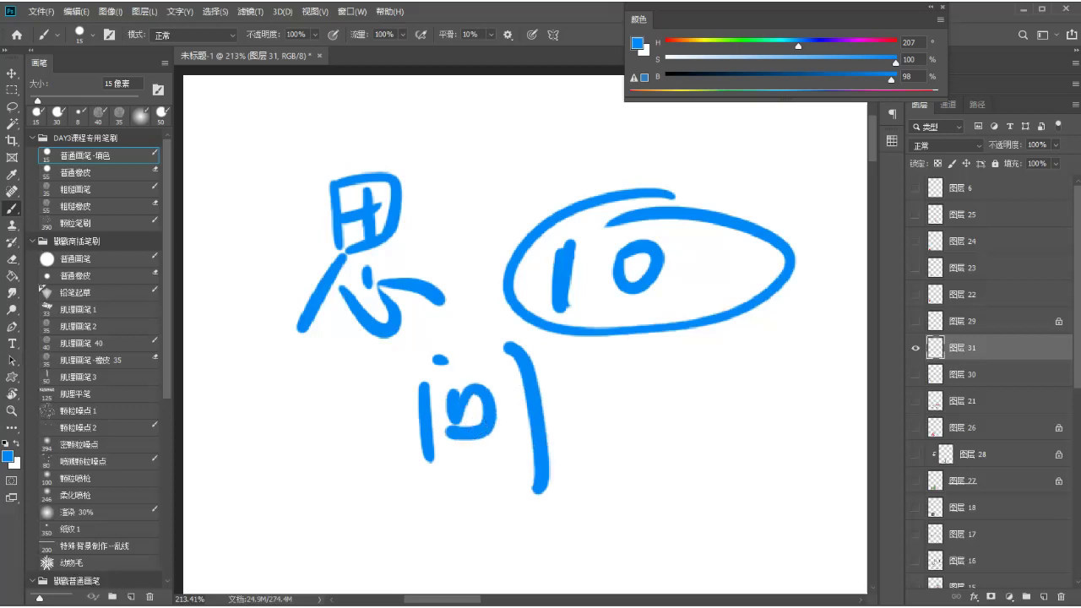
- Handwrite a blue '录' to the right of '问', beneath the circled '10'
mouse_move(615, 367)
mouse_down()
mouse_move(526, 335)
mouse_move(609, 382)
mouse_up()
drag(553, 350, 601, 348)
mouse_move(518, 412)
mouse_down()
mouse_move(636, 382)
mouse_move(597, 477)
mouse_up()
drag(576, 420, 533, 453)
mouse_move(650, 398)
mouse_down()
mouse_move(616, 429)
mouse_move(649, 438)
mouse_up()
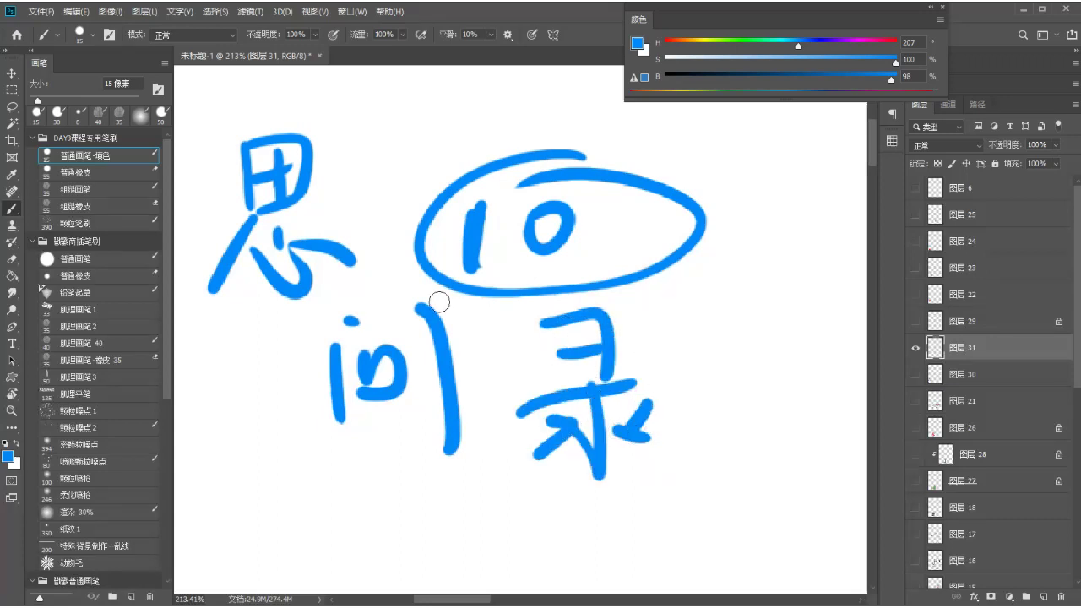
- Handwrite a blue '直' to the right of the circled '10'
drag(743, 205, 812, 203)
mouse_move(794, 181)
mouse_down()
mouse_move(772, 282)
mouse_move(775, 331)
mouse_up()
drag(787, 221, 806, 309)
drag(779, 253, 806, 250)
mouse_move(778, 277)
mouse_down()
mouse_move(807, 275)
mouse_move(804, 297)
mouse_up()
drag(706, 338, 857, 310)
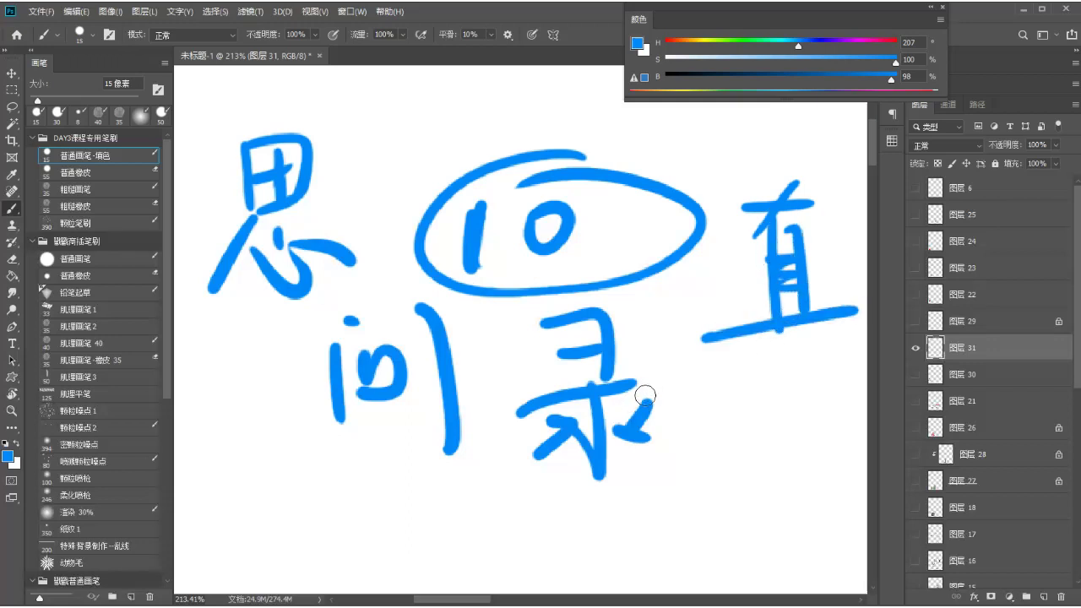
- Draw a small filled blue triangle beneath '录' and handwrite a blue '作' beneath '直'
mouse_move(627, 490)
mouse_down()
mouse_move(650, 517)
mouse_move(632, 487)
mouse_move(631, 512)
mouse_move(640, 481)
mouse_up()
drag(541, 410, 633, 353)
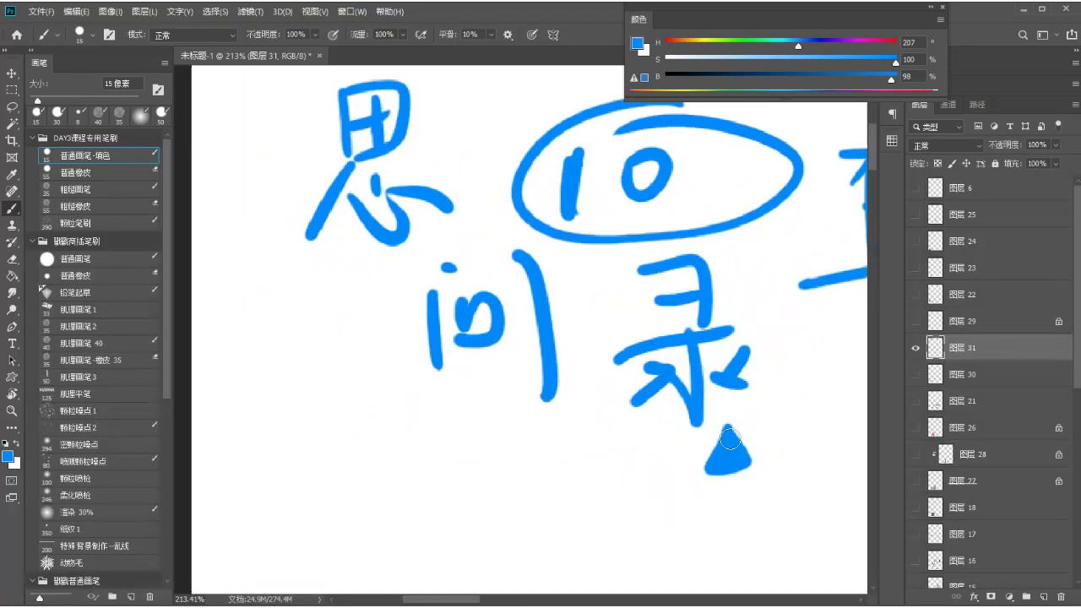
drag(763, 386, 609, 367)
mouse_move(713, 349)
mouse_down()
mouse_move(649, 393)
mouse_move(678, 434)
mouse_up()
mouse_move(748, 337)
mouse_down()
mouse_move(697, 375)
mouse_move(726, 557)
mouse_up()
drag(741, 411, 770, 407)
drag(741, 441, 790, 439)
drag(733, 372, 782, 348)
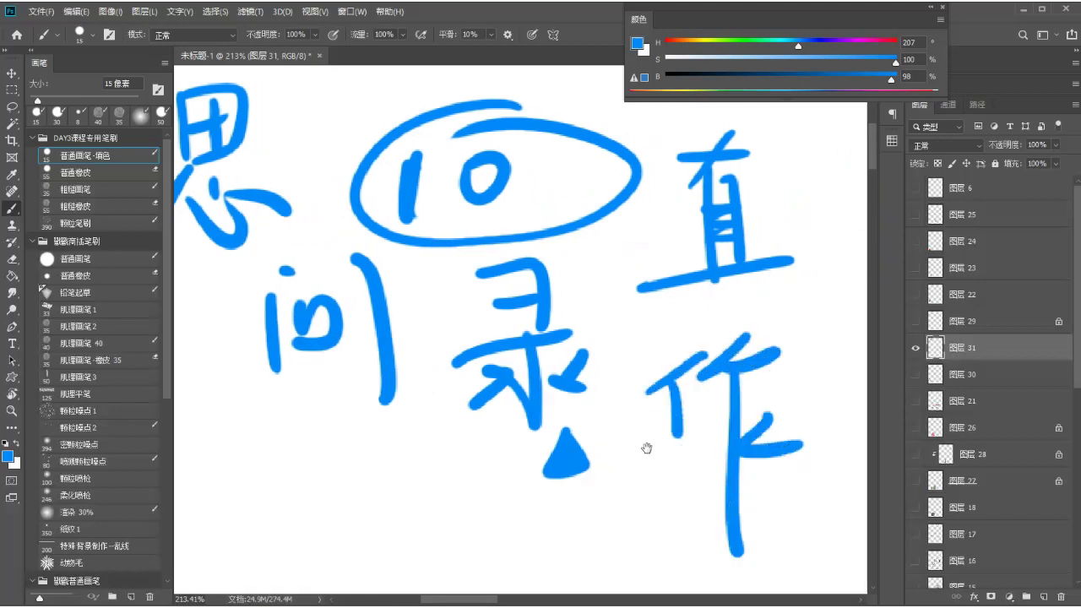
- Draw a blue upward arrow below and left of '问' and write a blue '1' with a base stroke beside it
drag(595, 448, 671, 380)
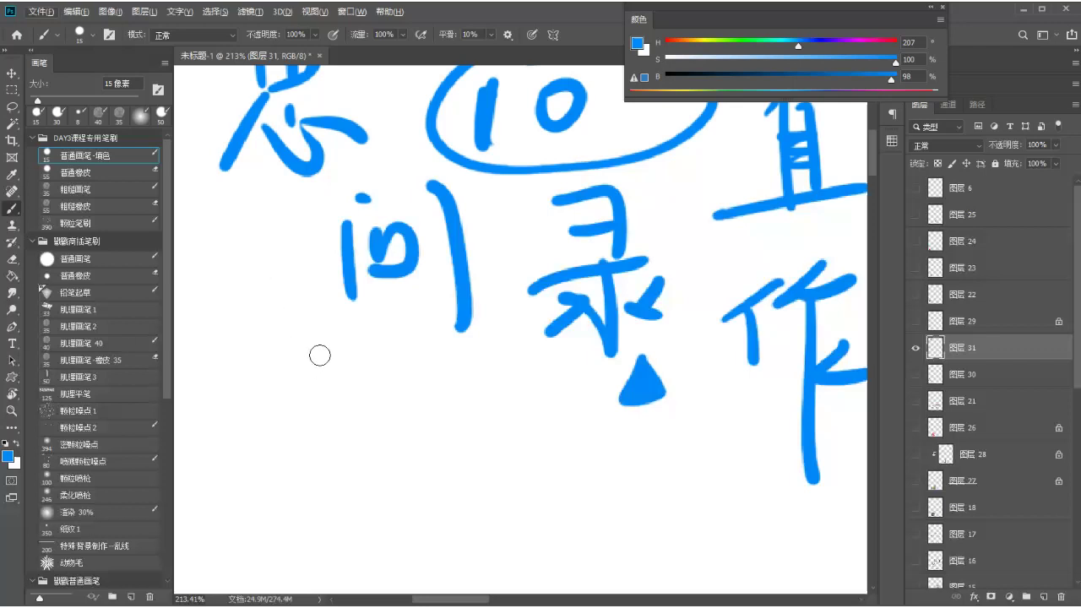
mouse_move(292, 331)
mouse_down()
mouse_move(266, 378)
mouse_move(303, 383)
mouse_move(294, 325)
mouse_move(281, 370)
mouse_move(298, 371)
mouse_move(279, 375)
mouse_move(301, 374)
mouse_move(294, 318)
mouse_move(299, 378)
mouse_move(295, 321)
mouse_move(286, 339)
mouse_move(298, 317)
mouse_move(268, 367)
mouse_move(297, 314)
mouse_move(307, 379)
mouse_move(292, 323)
mouse_up()
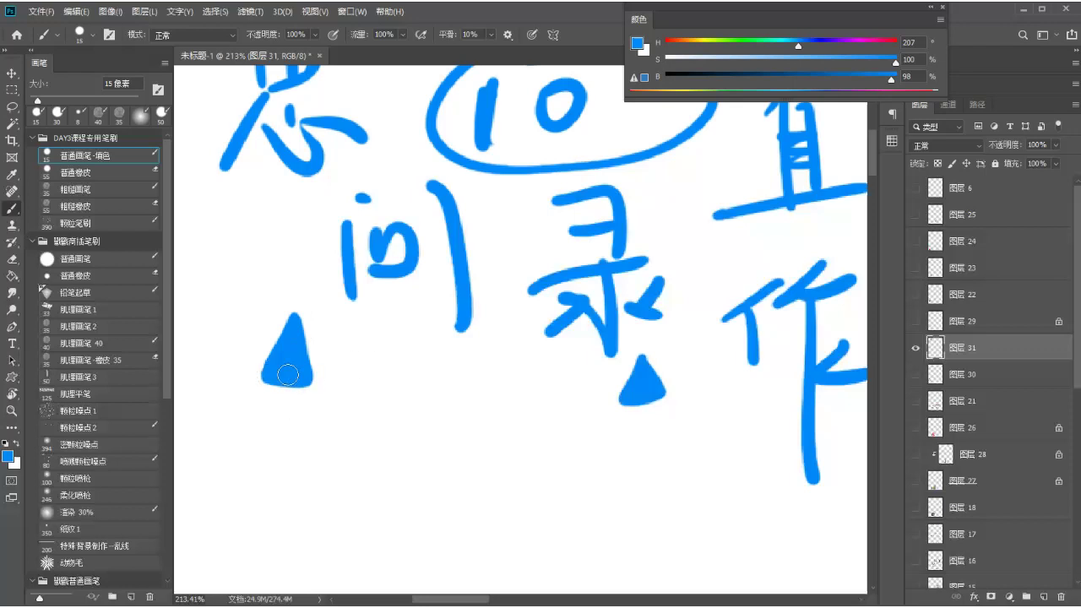
drag(287, 375, 283, 477)
click(396, 362)
mouse_move(395, 361)
mouse_down()
mouse_move(386, 458)
mouse_move(371, 394)
mouse_up()
click(368, 459)
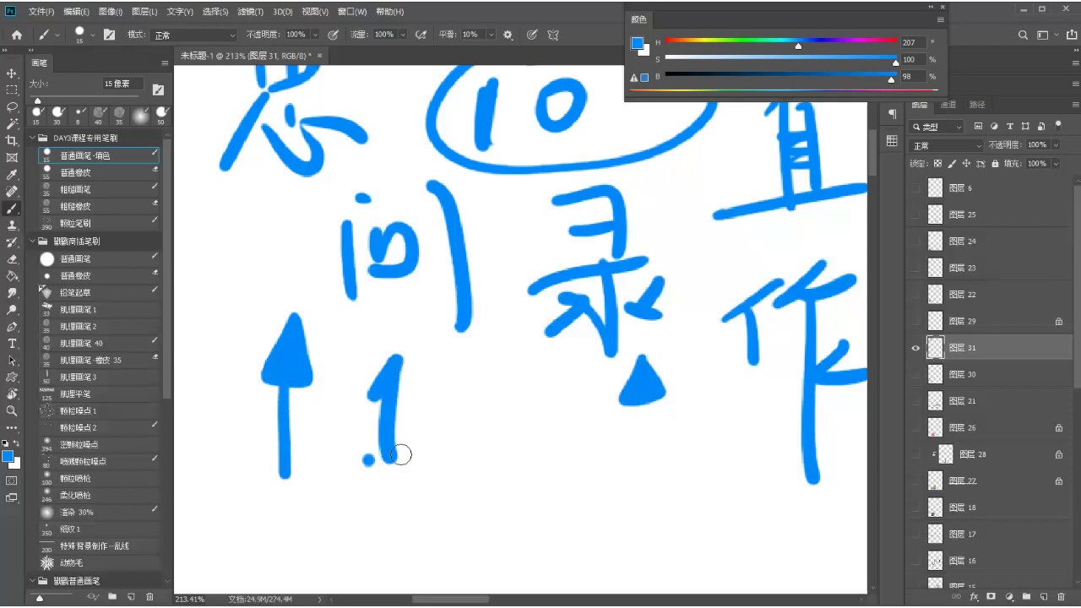
drag(368, 460, 432, 456)
mouse_move(487, 390)
mouse_down()
mouse_move(526, 458)
mouse_move(470, 406)
mouse_move(482, 456)
mouse_up()
key(ctrl+z)
drag(512, 420, 516, 435)
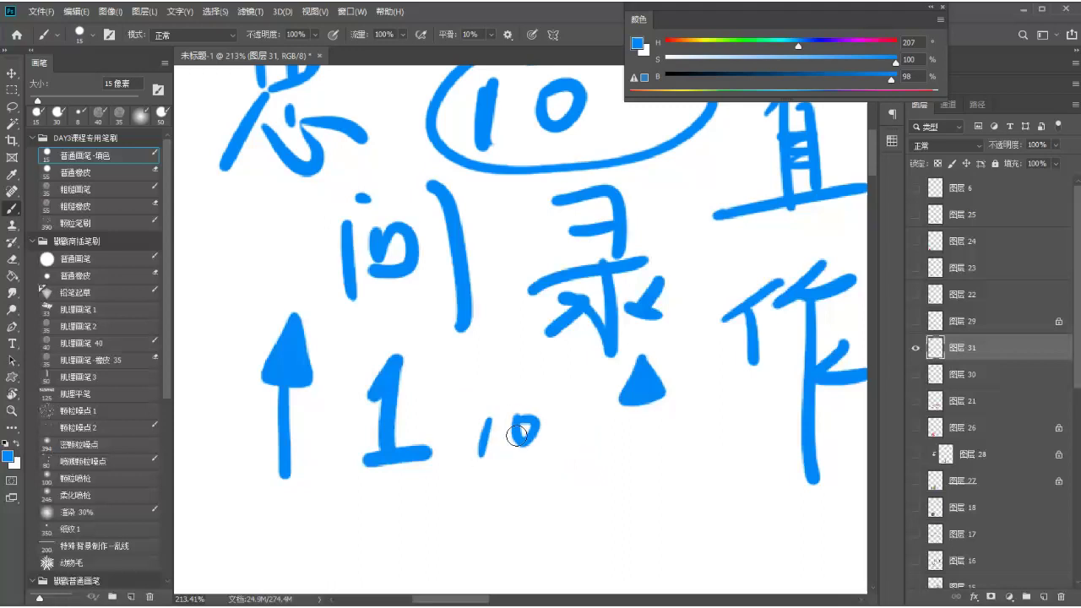
drag(581, 390, 539, 480)
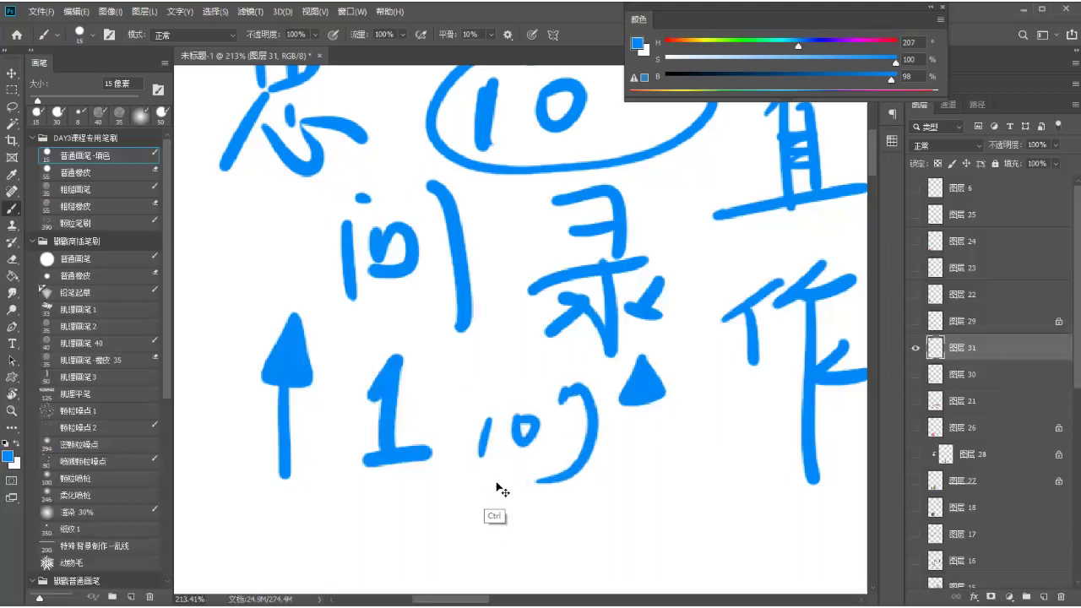
key(ctrl+z)
key(ctrl+z)
key(ctrl+z)
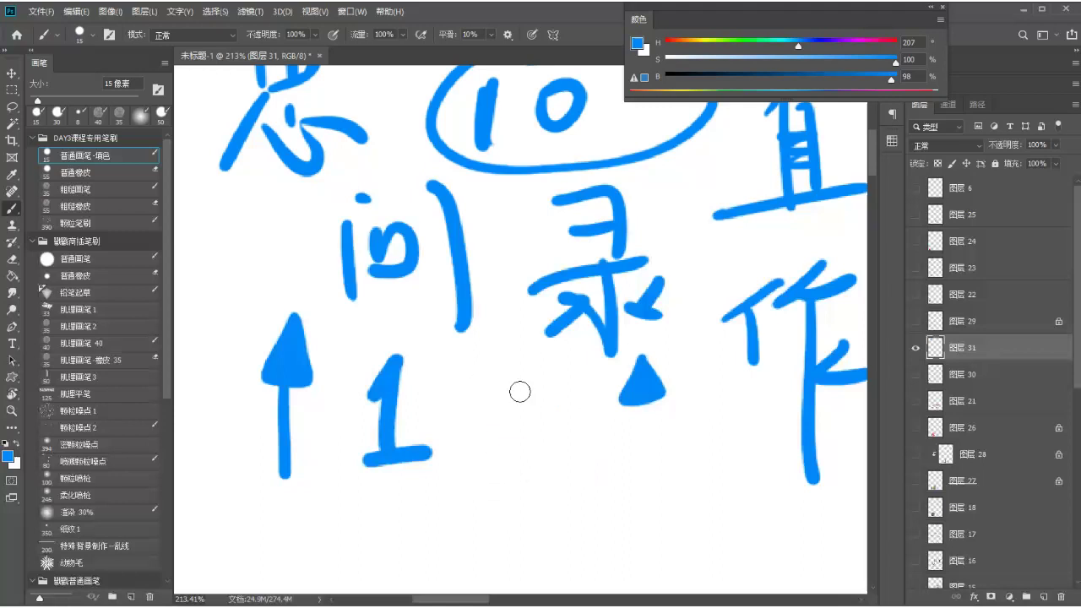
- Write a small blue '2' to the right of the '1' and change the brush colour to pure red
drag(493, 422, 549, 460)
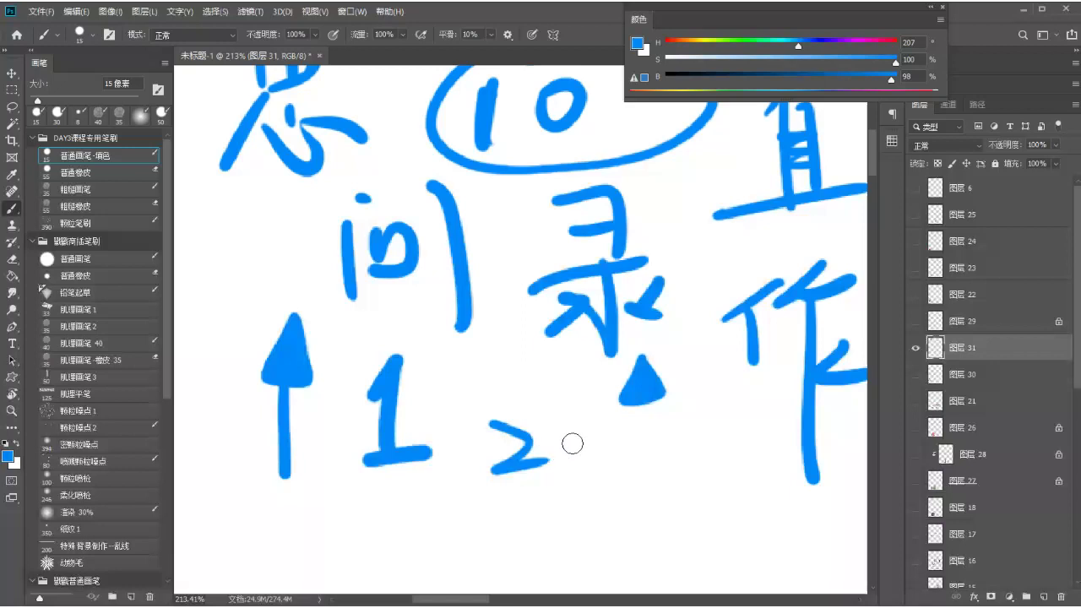
click(893, 42)
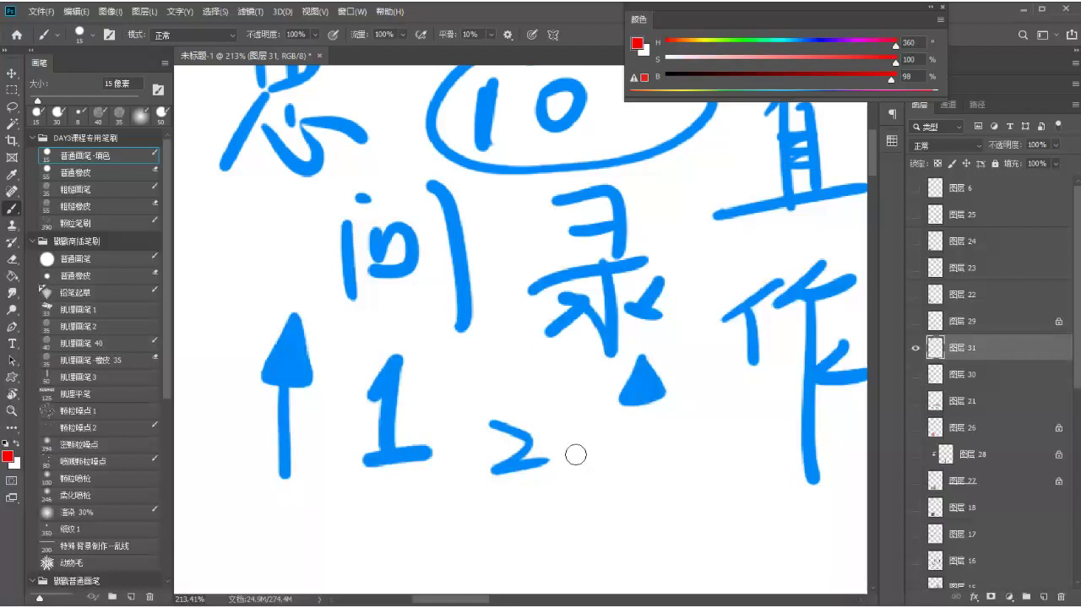
drag(607, 423, 535, 514)
drag(619, 470, 659, 498)
key(ctrl+z)
key(ctrl+z)
- Write '40 min' in red, starting directly over the small blue '2'
mouse_move(532, 387)
mouse_down()
mouse_move(476, 430)
mouse_move(547, 419)
mouse_up()
drag(528, 390, 511, 467)
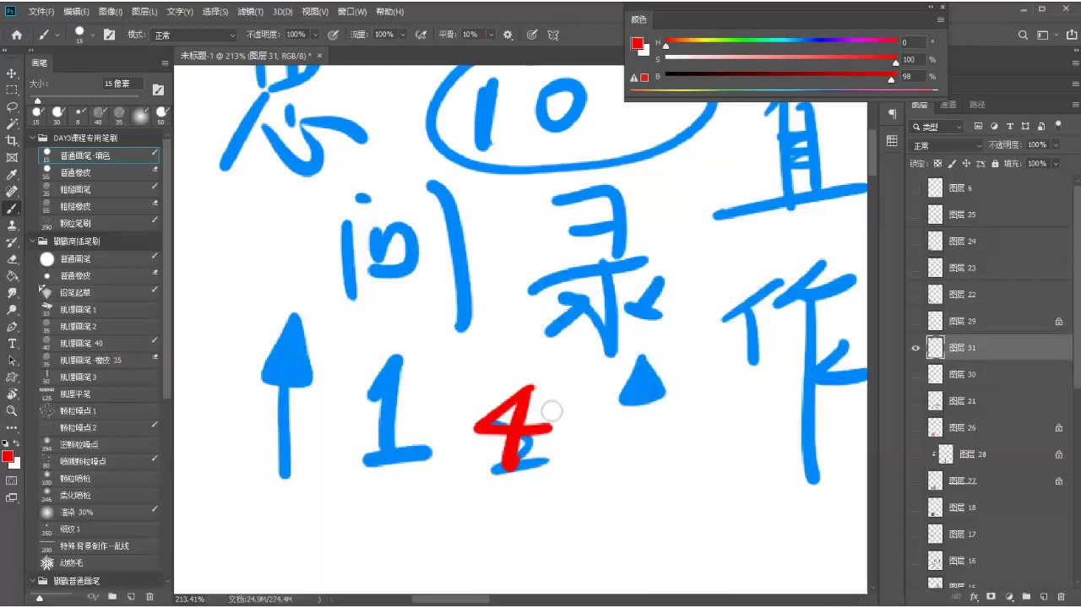
drag(553, 410, 584, 406)
mouse_move(635, 436)
mouse_down()
mouse_move(679, 456)
mouse_move(695, 439)
mouse_move(716, 464)
mouse_up()
click(716, 414)
mouse_move(719, 430)
mouse_down()
mouse_move(715, 464)
mouse_move(778, 465)
mouse_up()
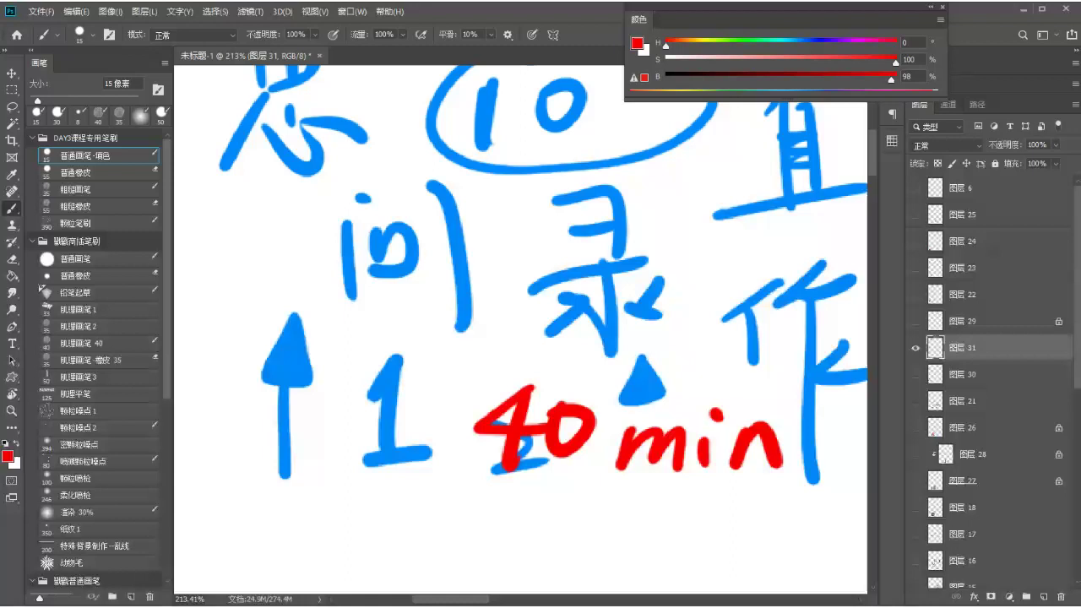
- Handwrite '顔色' in red beneath the blue arrow row and mark the '色' with a small filled red triangle underneath
scroll(406, 429, down, 3)
mouse_move(425, 404)
mouse_down()
mouse_move(386, 285)
mouse_move(388, 297)
mouse_up()
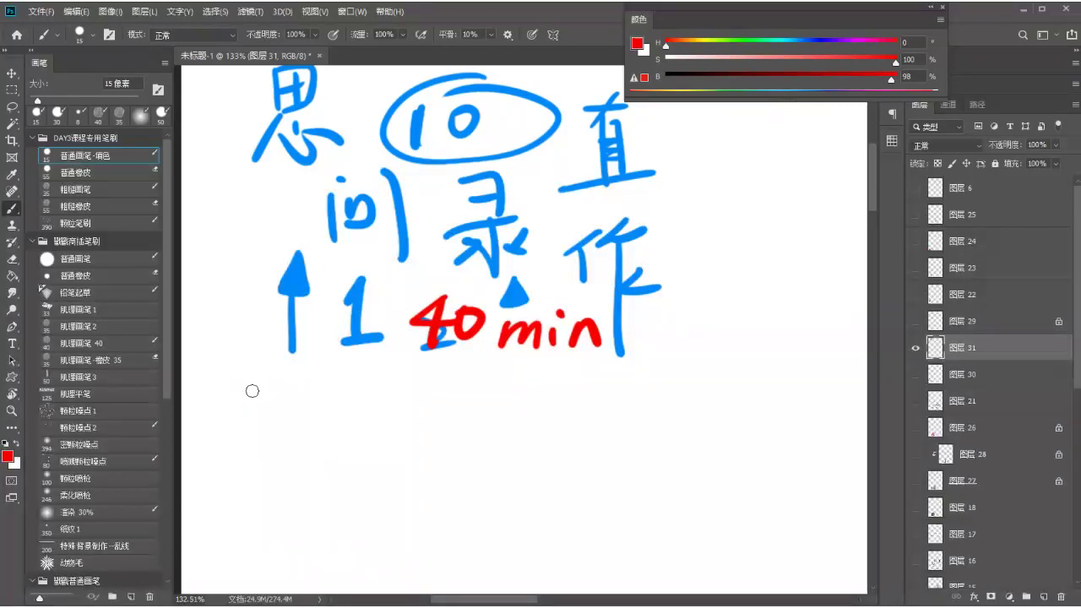
mouse_move(245, 363)
mouse_down()
mouse_move(235, 393)
mouse_move(246, 411)
mouse_move(272, 401)
mouse_move(256, 437)
mouse_move(282, 432)
mouse_move(288, 407)
mouse_move(322, 410)
mouse_move(313, 449)
mouse_up()
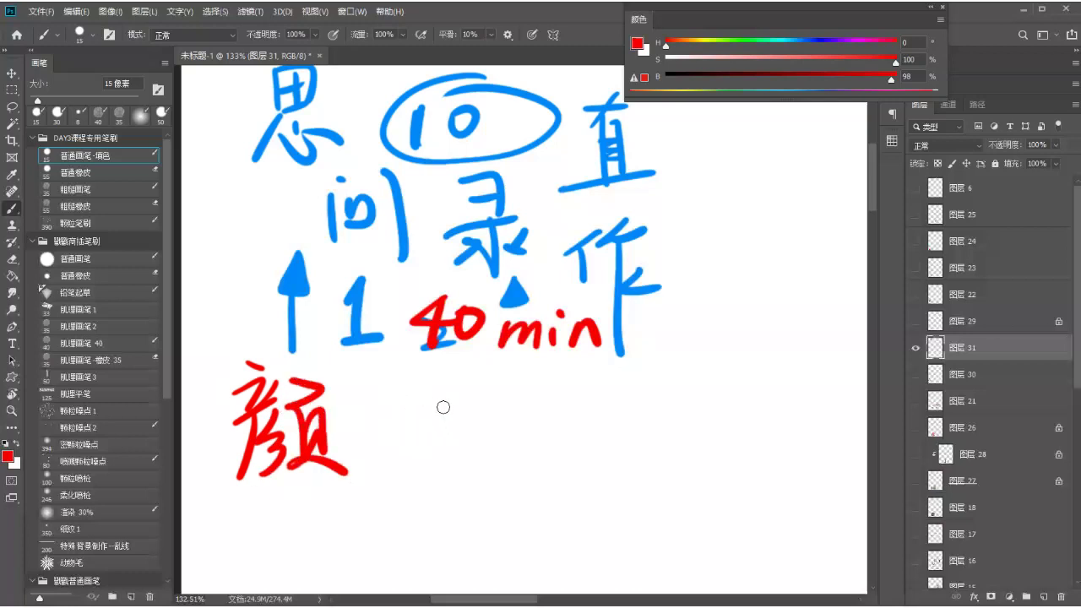
mouse_move(433, 388)
mouse_down()
mouse_move(458, 381)
mouse_move(408, 415)
mouse_move(427, 441)
mouse_move(421, 459)
mouse_move(494, 426)
mouse_up()
mouse_move(465, 469)
mouse_down()
mouse_move(455, 502)
mouse_move(473, 481)
mouse_up()
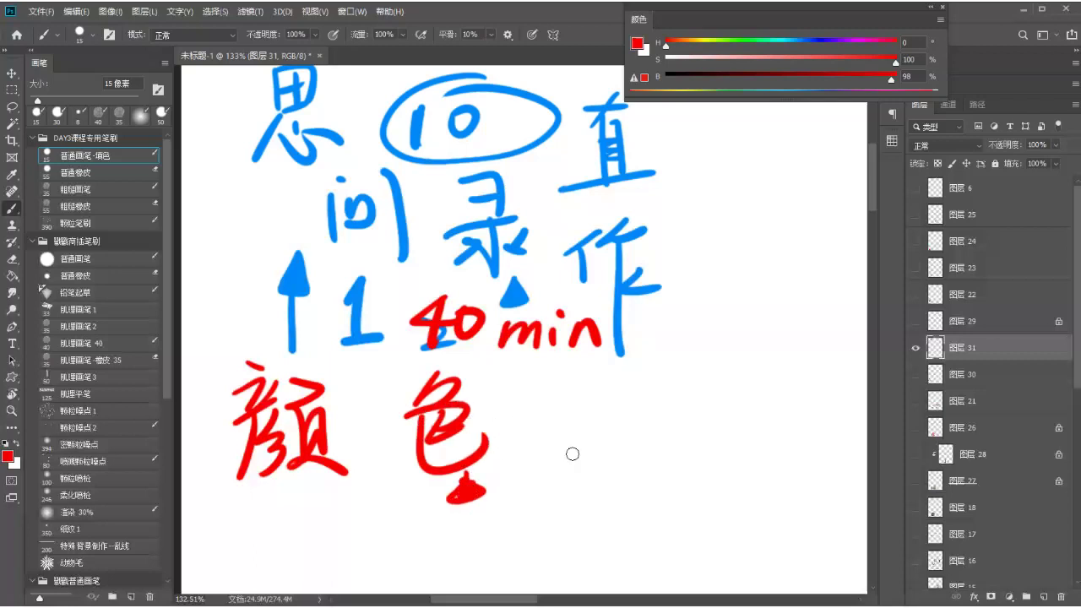
- Handwrite a red '阴' after '色' and a red '记' to its upper right with a small filled triangle beneath
mouse_move(583, 371)
mouse_down()
mouse_move(577, 423)
mouse_move(611, 431)
mouse_move(642, 499)
mouse_move(591, 381)
mouse_move(586, 402)
mouse_up()
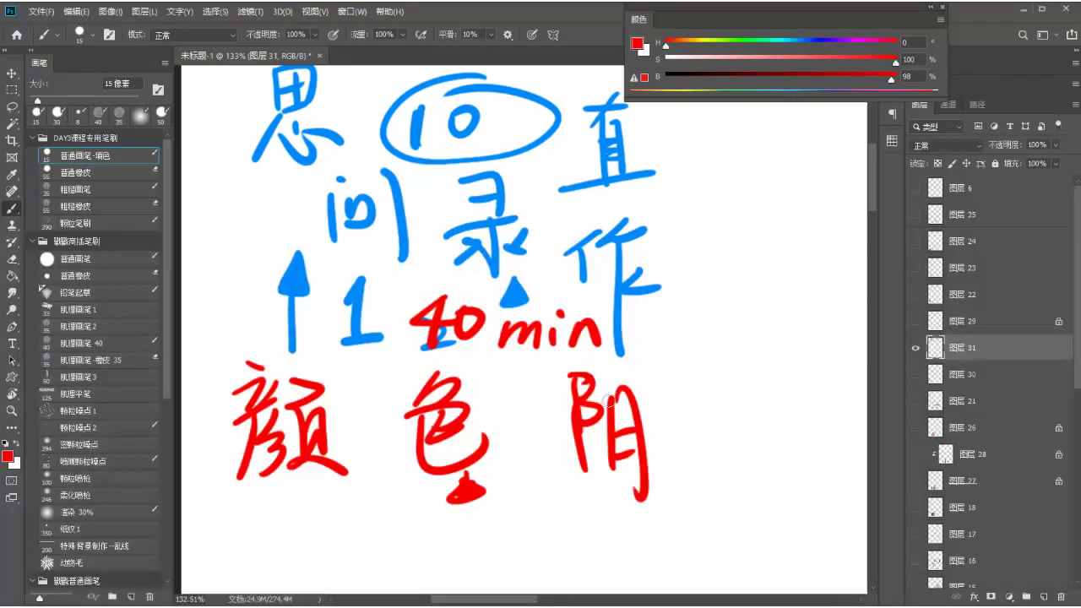
drag(714, 338, 728, 341)
mouse_move(698, 378)
mouse_down()
mouse_move(719, 377)
mouse_move(719, 394)
mouse_up()
mouse_move(731, 337)
mouse_down()
mouse_move(755, 363)
mouse_move(794, 338)
mouse_up()
mouse_move(735, 414)
mouse_down()
mouse_move(731, 430)
mouse_move(749, 428)
mouse_up()
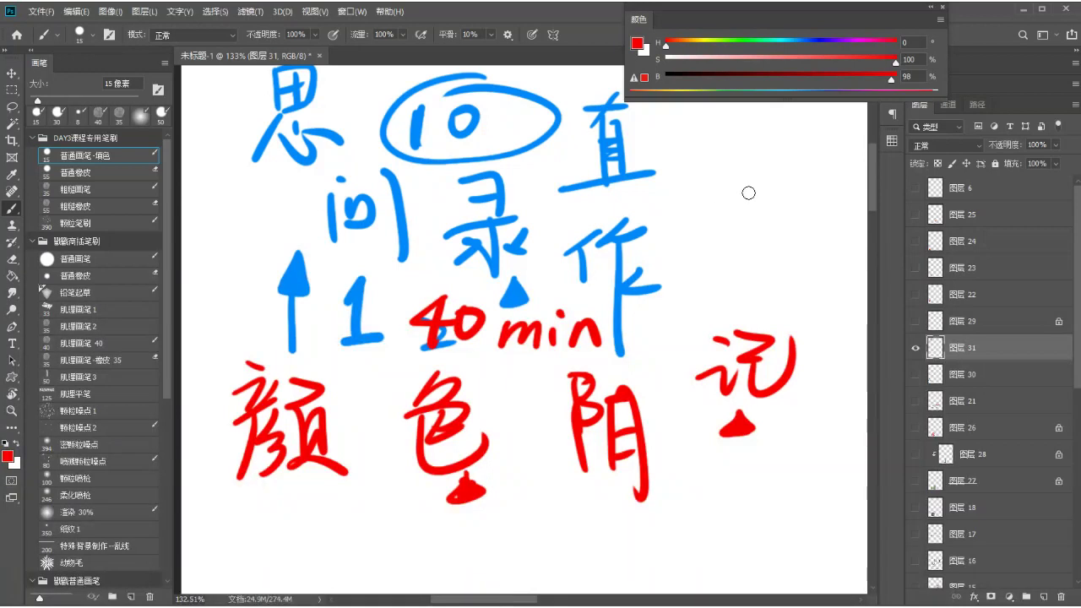
- Add a few red strokes to the right of the blue '直' and fill 图层 31 with white to clear the notes
click(743, 158)
mouse_move(743, 182)
mouse_down()
mouse_move(738, 223)
mouse_move(756, 263)
mouse_move(768, 211)
mouse_up()
mouse_move(824, 185)
mouse_down()
mouse_move(802, 207)
mouse_move(835, 211)
mouse_move(858, 233)
mouse_up()
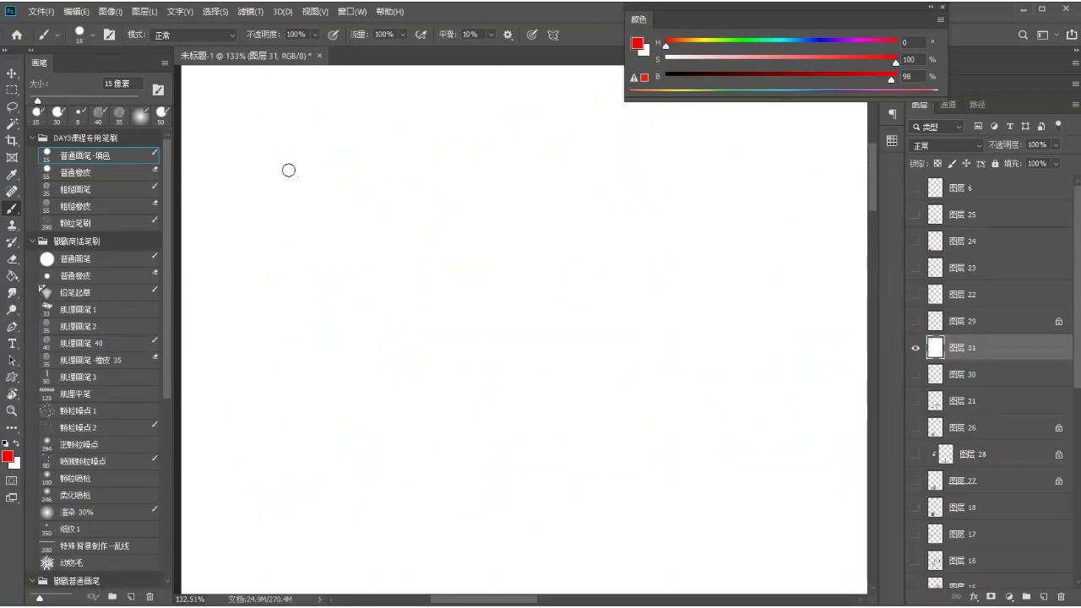
- Handwrite '2-3录' in red across the upper part of the blank canvas
mouse_move(292, 149)
mouse_down()
mouse_move(295, 193)
mouse_move(340, 181)
mouse_up()
drag(346, 165, 382, 158)
drag(403, 123, 397, 203)
mouse_move(493, 104)
mouse_down()
mouse_move(532, 130)
mouse_move(524, 123)
mouse_up()
mouse_move(478, 157)
mouse_down()
mouse_move(544, 135)
mouse_move(485, 192)
mouse_move(507, 207)
mouse_move(474, 202)
mouse_up()
key(ctrl+z)
drag(524, 140, 505, 210)
mouse_move(557, 152)
mouse_down()
mouse_move(542, 174)
mouse_move(581, 180)
mouse_up()
- Write a red row '日 一 二' beneath '2-3录' and thicken the bottom stroke of '日'
drag(273, 250, 494, 252)
key(ctrl+z)
mouse_move(331, 239)
mouse_down()
mouse_move(336, 315)
mouse_move(390, 322)
mouse_up()
drag(335, 288, 388, 284)
drag(332, 322, 390, 318)
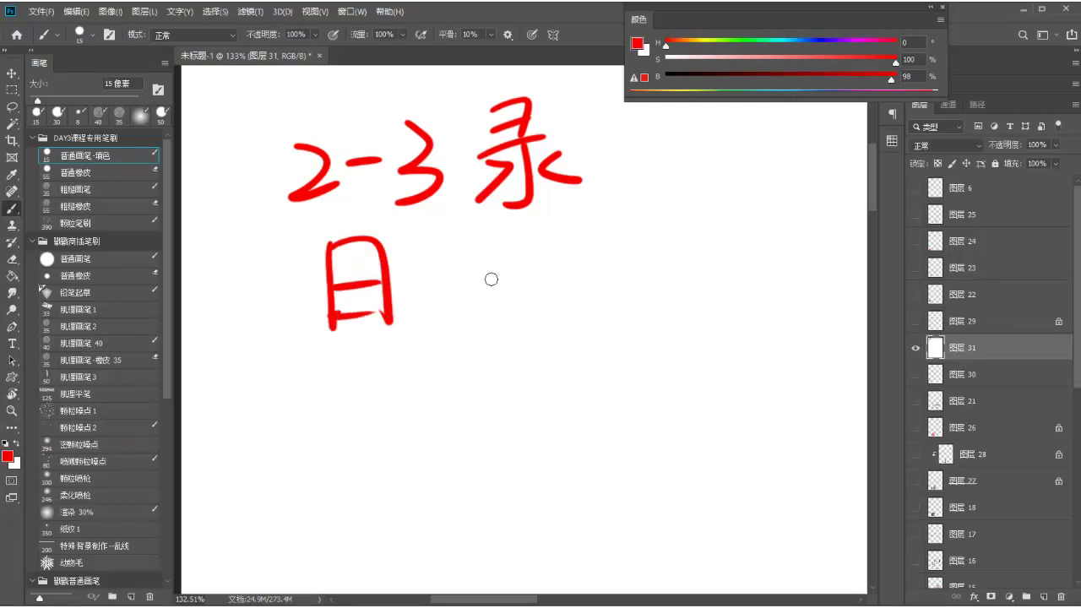
drag(458, 281, 530, 282)
drag(591, 247, 655, 250)
drag(584, 309, 673, 296)
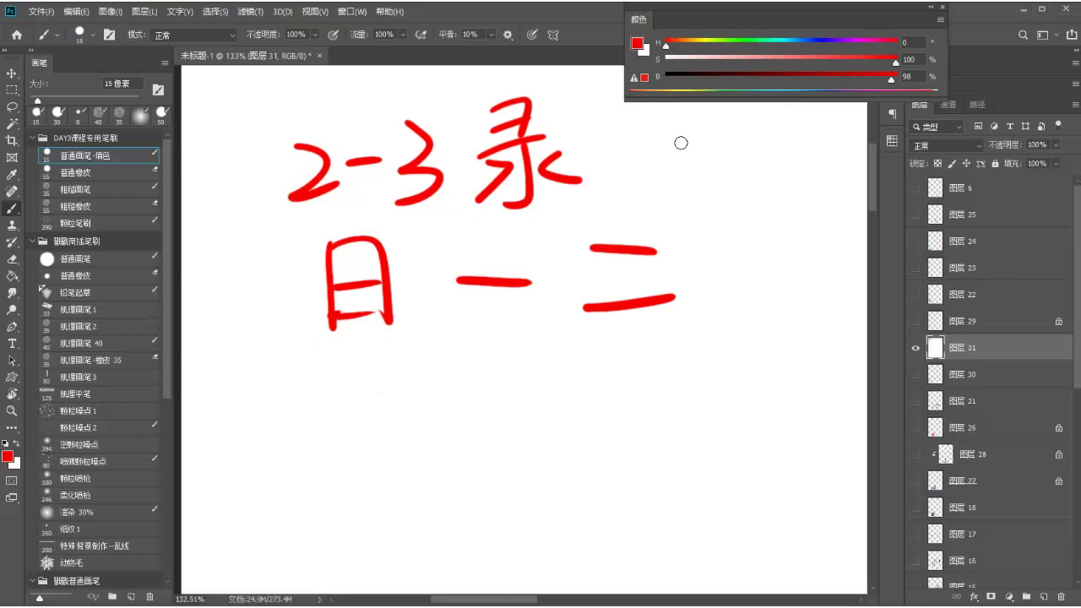
mouse_move(446, 362)
mouse_down()
mouse_move(405, 348)
mouse_move(426, 348)
mouse_up()
key(ctrl+z)
drag(340, 322, 383, 320)
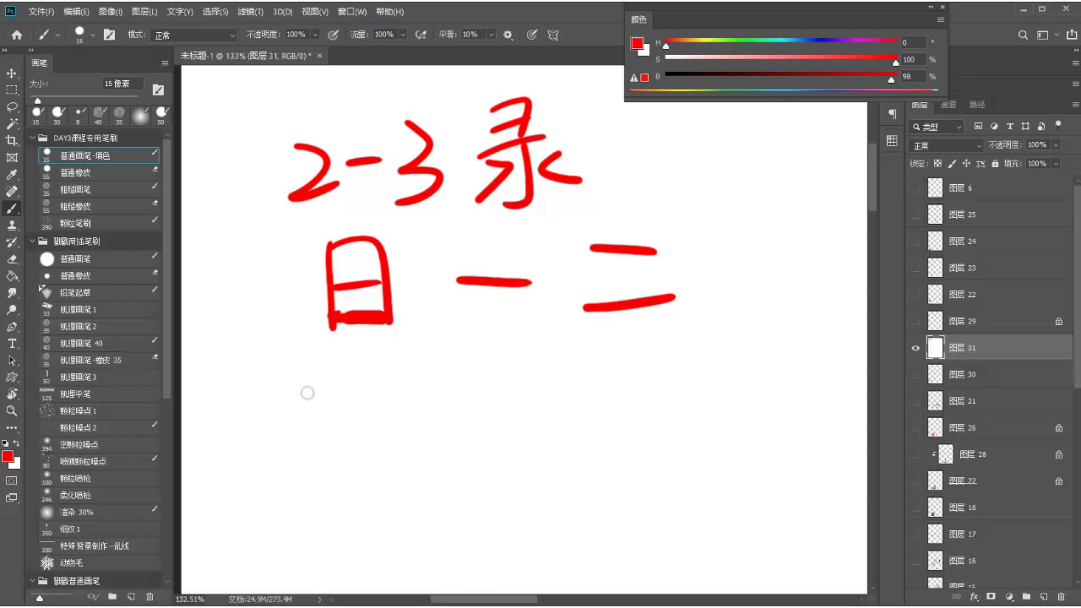
mouse_move(242, 365)
mouse_down()
mouse_move(241, 471)
mouse_move(282, 459)
mouse_move(247, 475)
mouse_up()
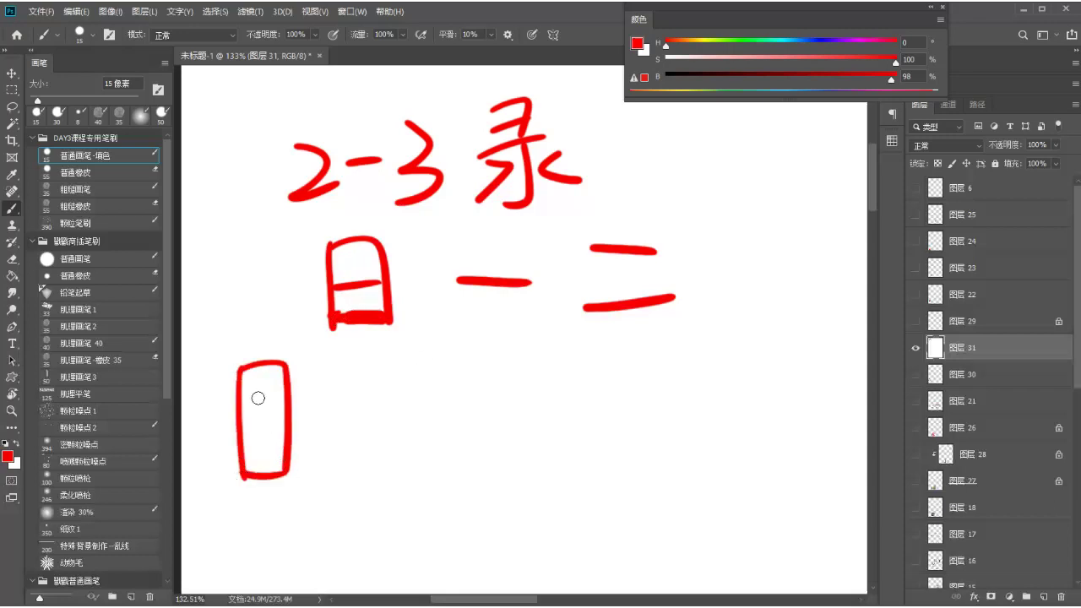
key(ctrl+z)
key(ctrl+z)
key(ctrl+z)
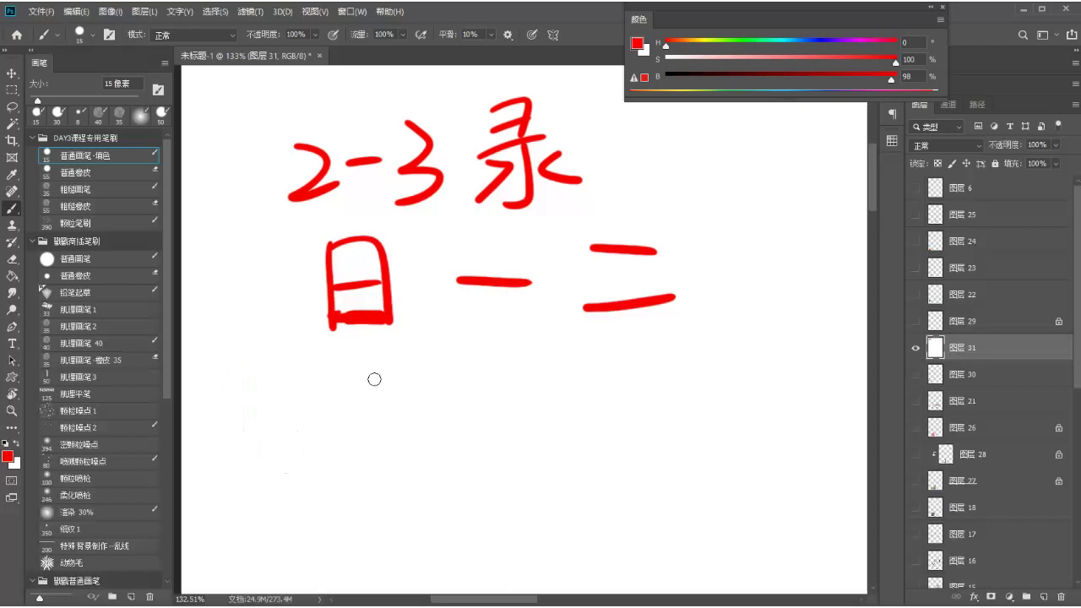
- Draw a long thin red rectangle beneath '日 一 二' and write two '30' labels, one above the other, to its left
drag(331, 365, 665, 356)
mouse_move(332, 365)
mouse_down()
mouse_move(404, 391)
mouse_move(653, 391)
mouse_move(664, 356)
mouse_move(669, 388)
mouse_up()
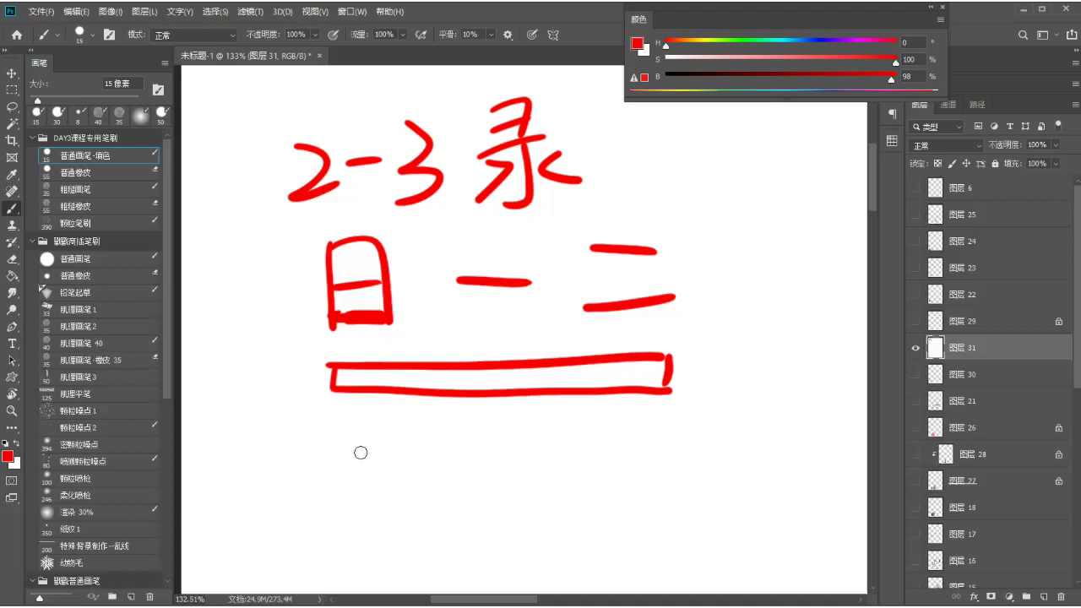
mouse_move(214, 297)
mouse_down()
mouse_move(248, 304)
mouse_move(234, 359)
mouse_up()
key(ctrl+z)
drag(225, 292, 226, 353)
drag(278, 309, 272, 321)
mouse_move(224, 416)
mouse_down()
mouse_move(253, 451)
mouse_move(224, 466)
mouse_up()
drag(287, 414, 265, 415)
mouse_move(238, 258)
mouse_down()
mouse_move(213, 465)
mouse_move(286, 474)
mouse_move(221, 488)
mouse_up()
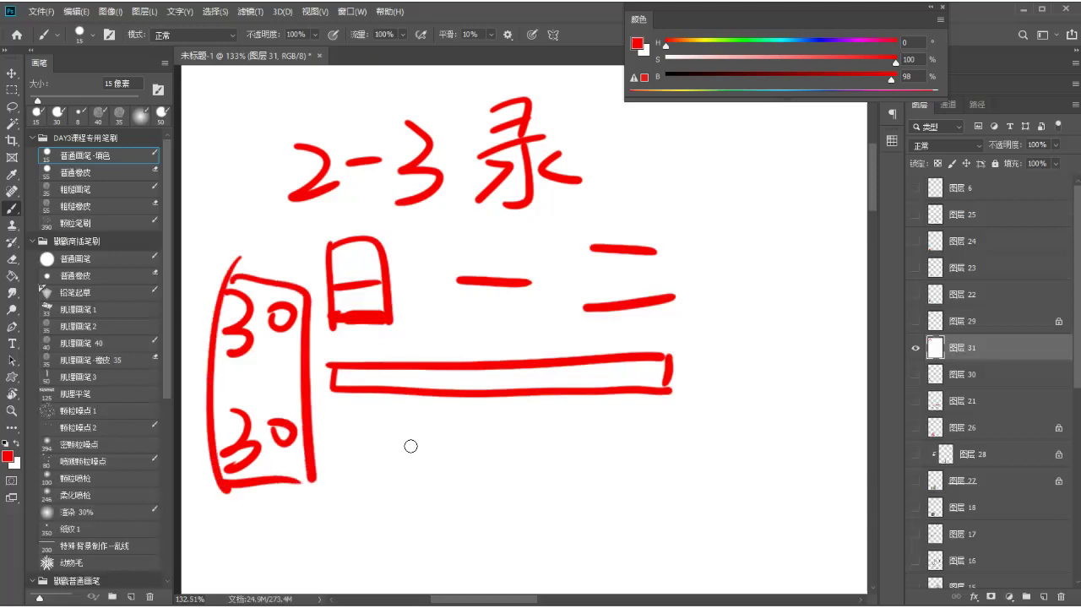
key(ctrl+z)
key(ctrl+z)
key(ctrl+z)
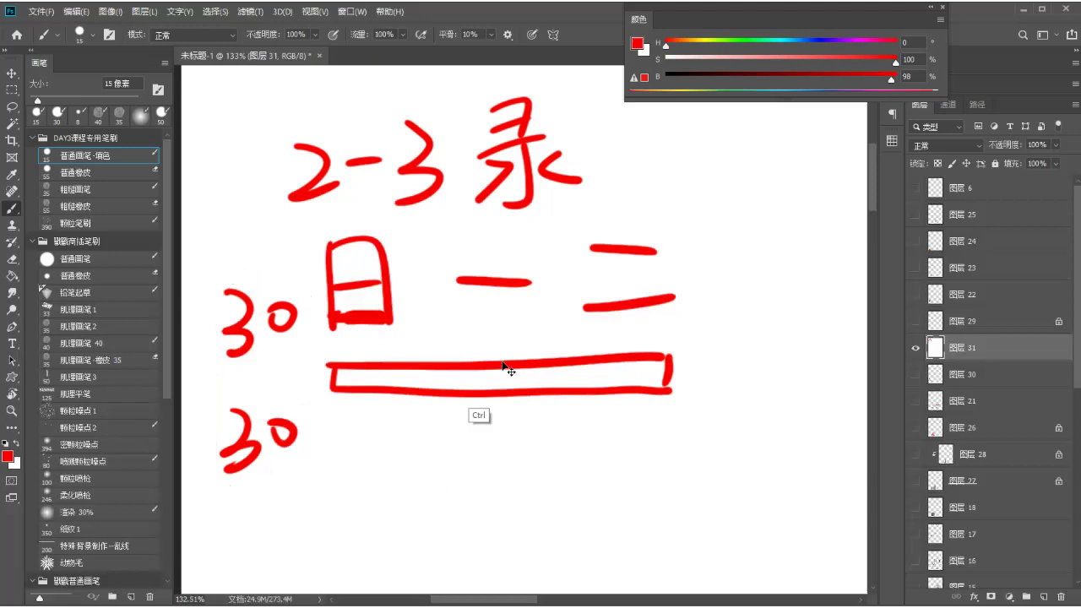
- Extend the red row after '二' with '三', a right-pointing arrow and '六'
mouse_move(750, 260)
mouse_down()
mouse_move(588, 276)
mouse_move(680, 262)
mouse_up()
drag(609, 299, 679, 291)
drag(591, 334, 684, 323)
mouse_move(744, 293)
mouse_down()
mouse_move(593, 297)
mouse_move(700, 295)
mouse_up()
drag(663, 272, 673, 306)
drag(750, 232, 787, 251)
drag(717, 287, 783, 272)
drag(781, 279, 744, 338)
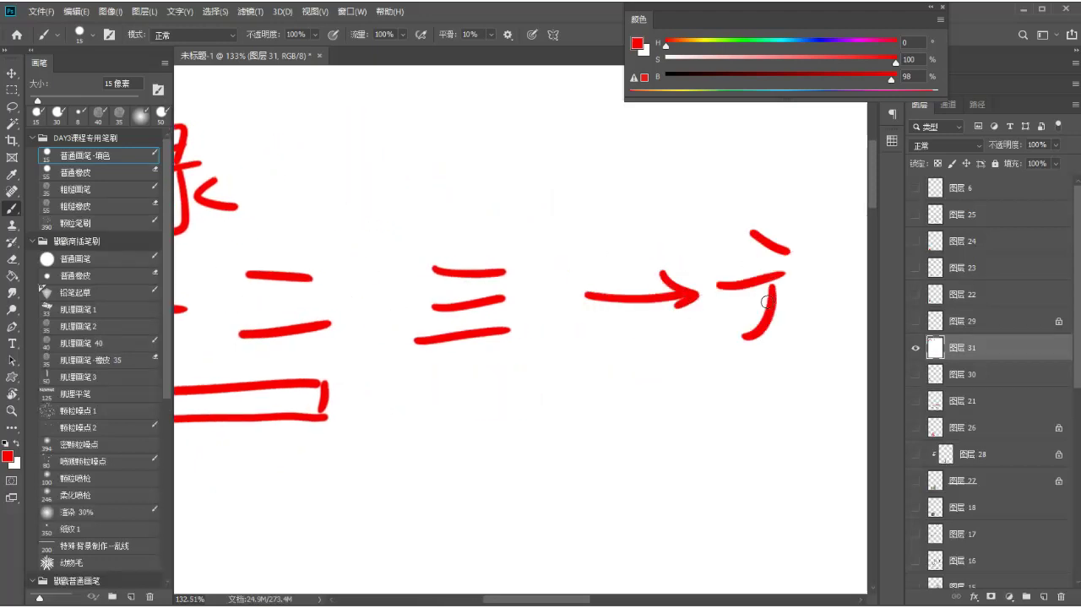
drag(799, 309, 823, 339)
- Draw a second long thin red rectangle beneath '三 → 六'
mouse_move(405, 414)
mouse_down()
mouse_move(831, 396)
mouse_move(432, 385)
mouse_move(836, 363)
mouse_up()
drag(836, 363, 833, 395)
scroll(591, 456, left, 5)
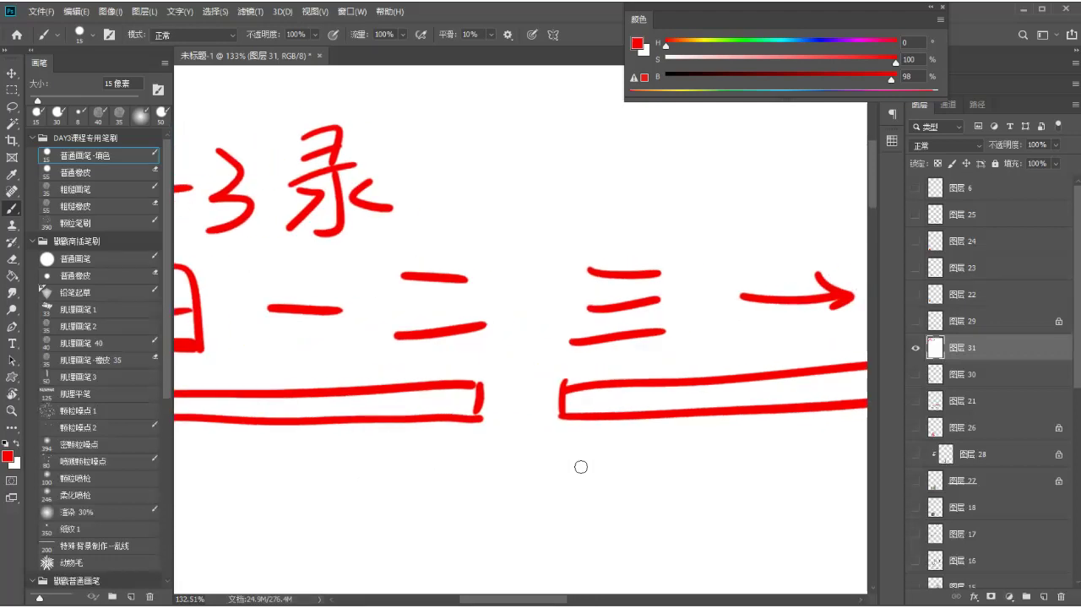
- Draw a red frame around the two stacked '30' labels and circle each of them
scroll(517, 402, down, 5)
mouse_move(229, 342)
mouse_down()
mouse_move(240, 428)
mouse_move(273, 338)
mouse_move(304, 445)
mouse_move(238, 460)
mouse_up()
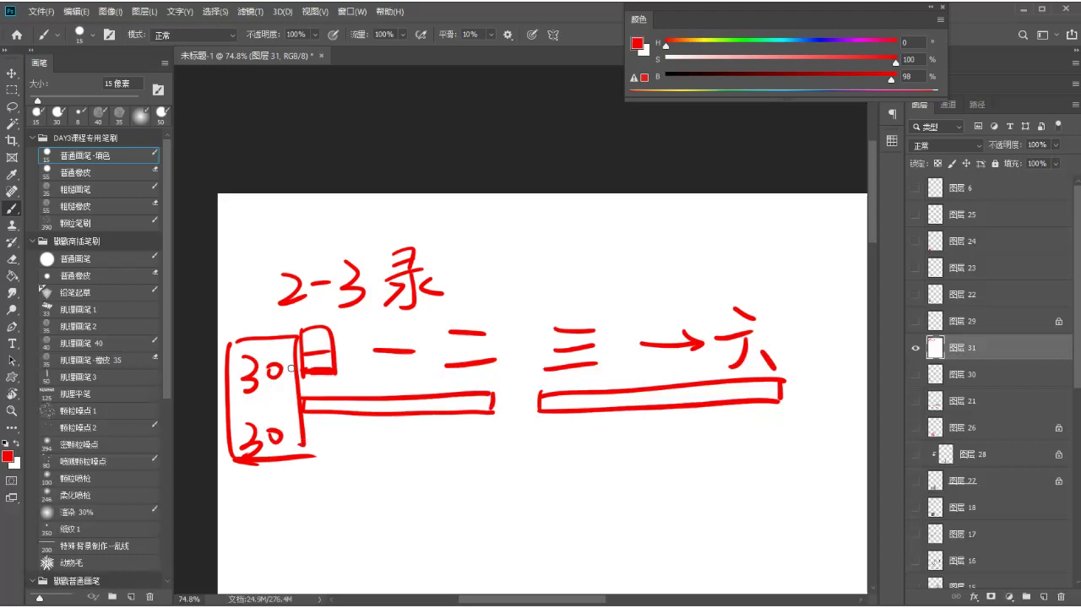
mouse_move(269, 341)
mouse_down()
mouse_move(249, 412)
mouse_move(272, 341)
mouse_up()
drag(263, 411, 289, 423)
key(ctrl+z)
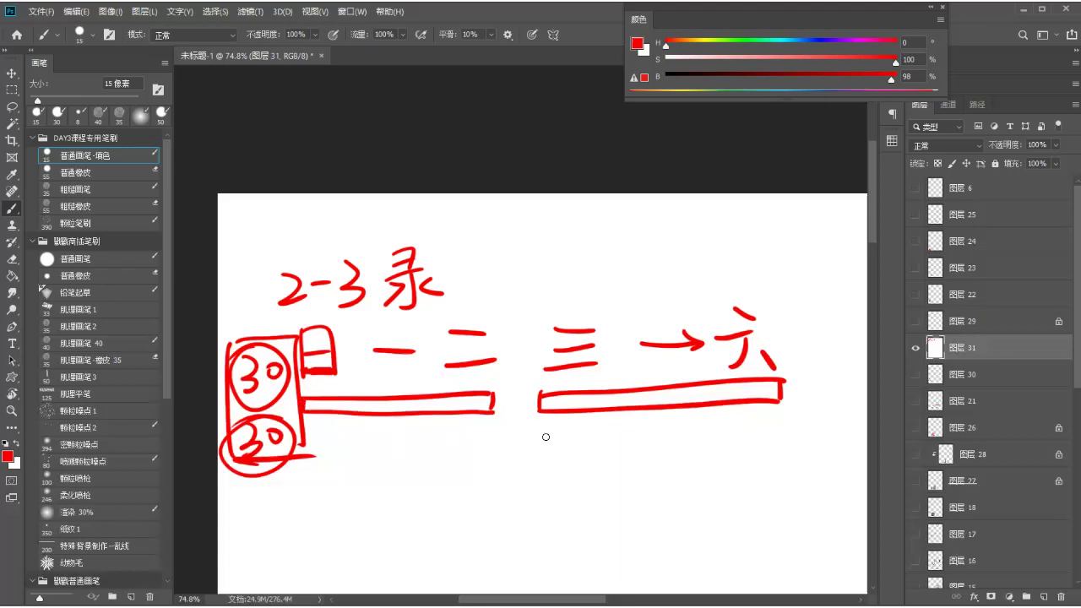
- Write '5-6' in red above '三 → 六' and draw a thin rectangle beneath it
mouse_move(585, 233)
mouse_down()
mouse_move(596, 243)
mouse_move(583, 263)
mouse_up()
drag(583, 236, 641, 247)
drag(680, 222, 663, 247)
mouse_move(570, 284)
mouse_down()
mouse_move(728, 276)
mouse_move(726, 295)
mouse_move(728, 275)
mouse_up()
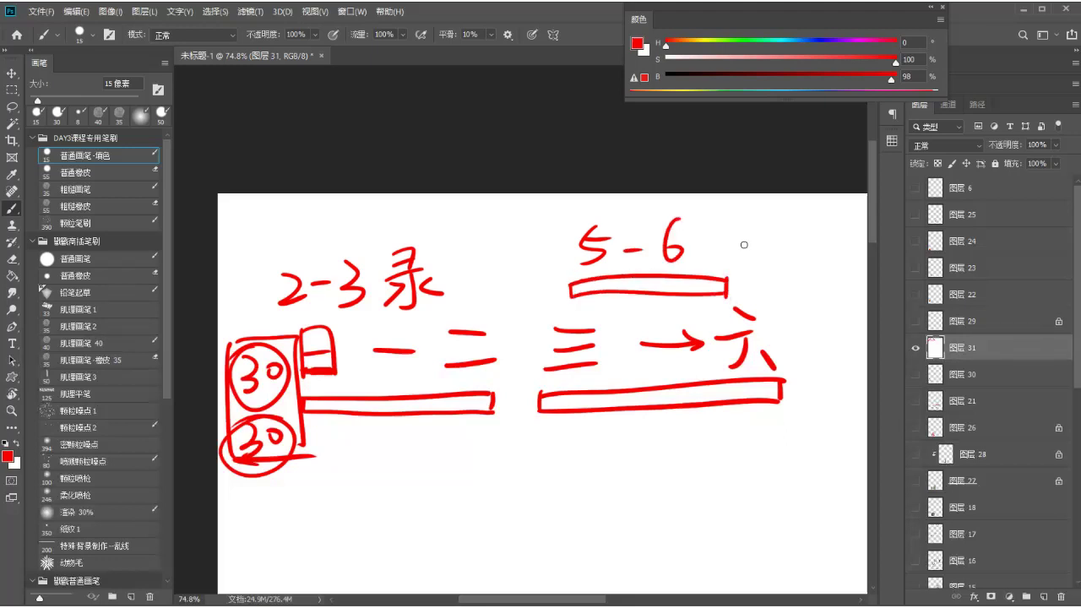
- Write '1-4' in red between '录' and '5-6' and circle it
mouse_move(476, 228)
mouse_down()
mouse_move(532, 292)
mouse_move(531, 222)
mouse_move(472, 227)
mouse_move(472, 272)
mouse_up()
drag(479, 258, 537, 257)
drag(525, 244, 523, 276)
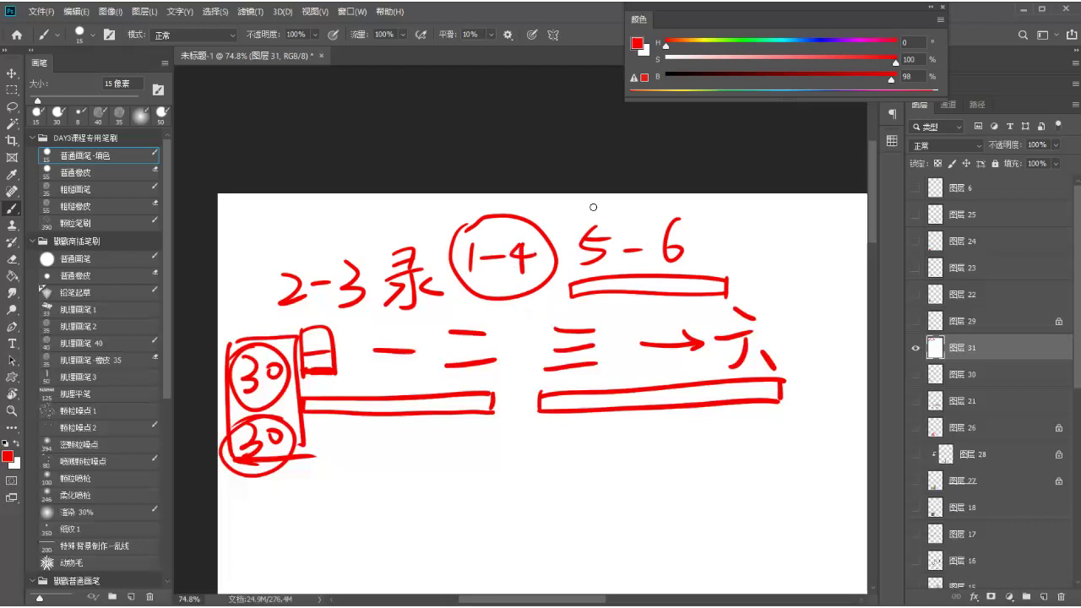
drag(593, 207, 629, 239)
drag(671, 199, 675, 196)
key(ctrl+z)
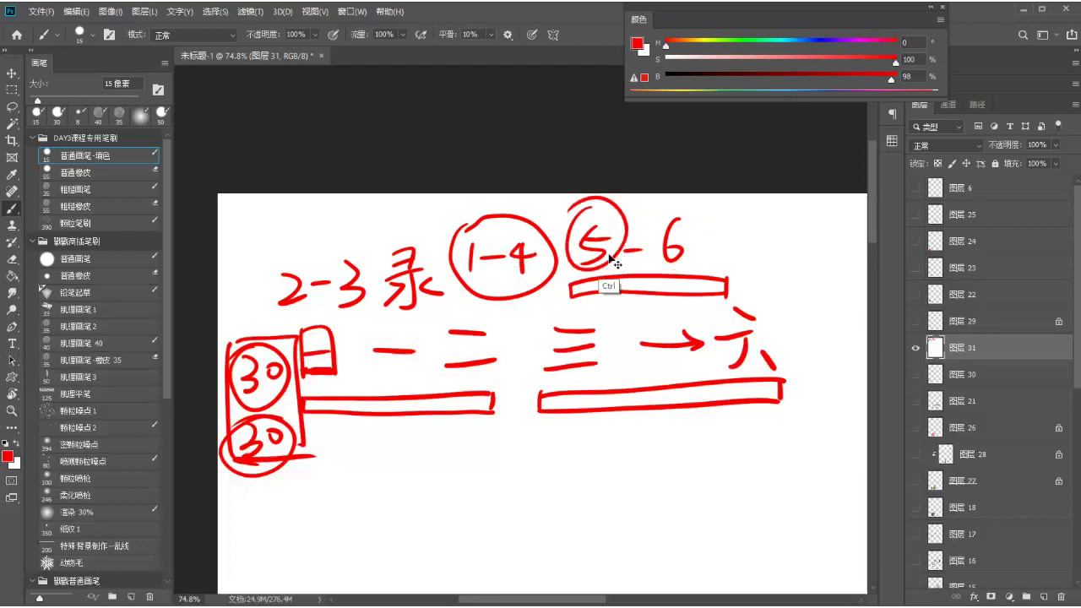
key(ctrl+z)
- Draw a second circle around '1-4' and write a small annotation above the dash of '5-6'
drag(497, 230, 448, 240)
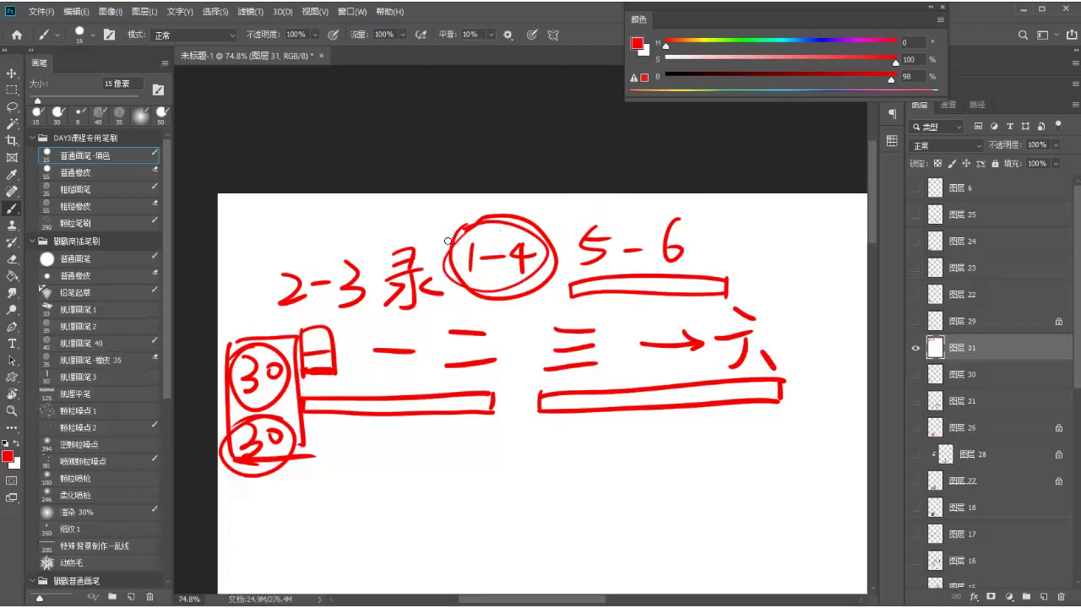
mouse_move(560, 274)
mouse_down()
mouse_move(613, 205)
mouse_move(544, 215)
mouse_up()
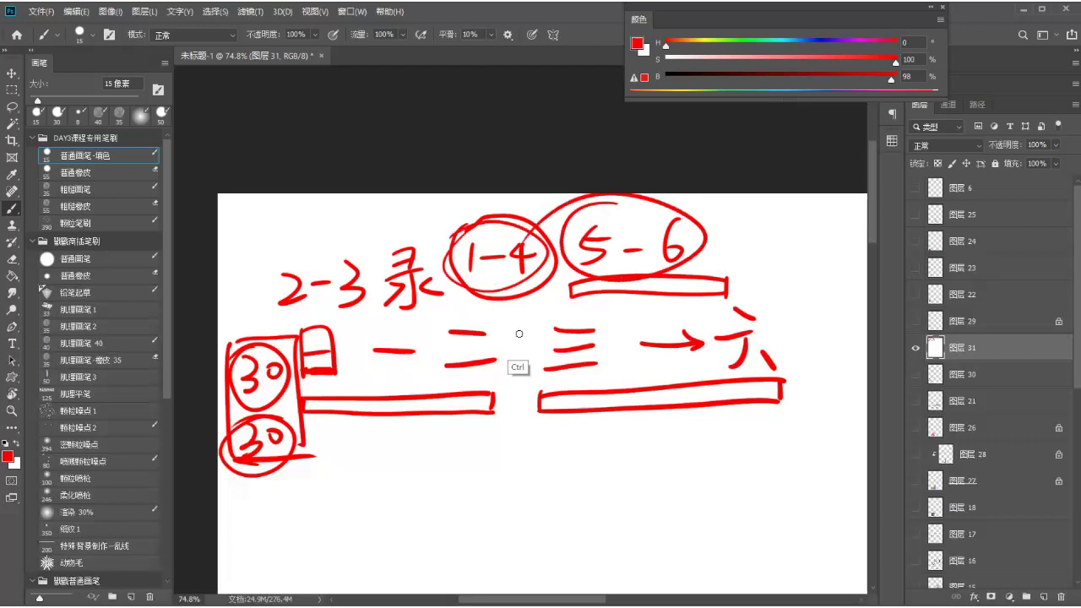
key(ctrl+z)
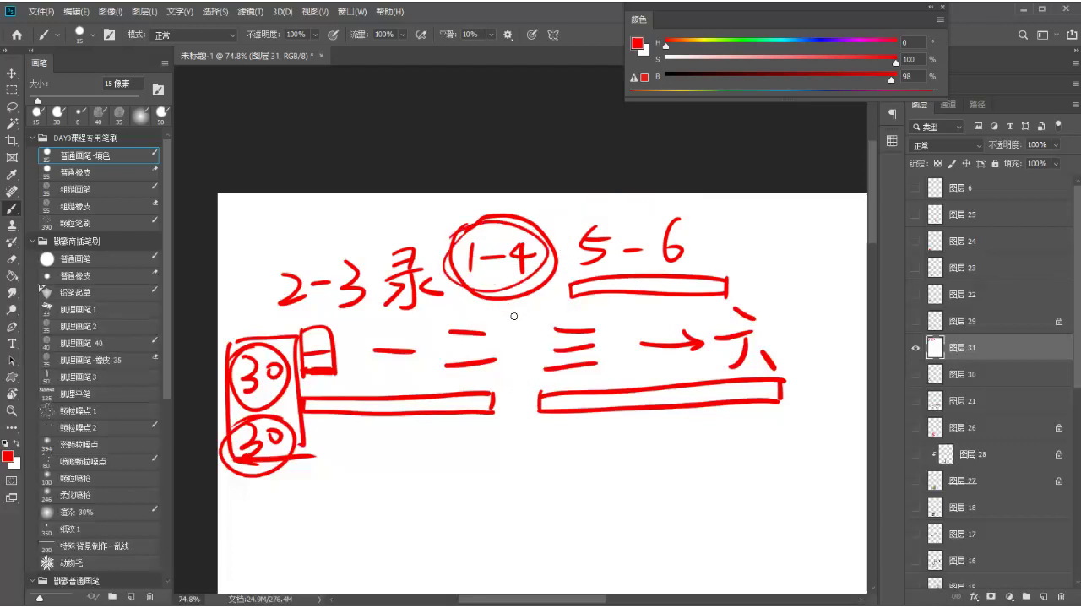
mouse_move(570, 229)
mouse_down()
mouse_move(621, 211)
mouse_move(648, 228)
mouse_up()
key(ctrl+z)
drag(632, 211, 634, 221)
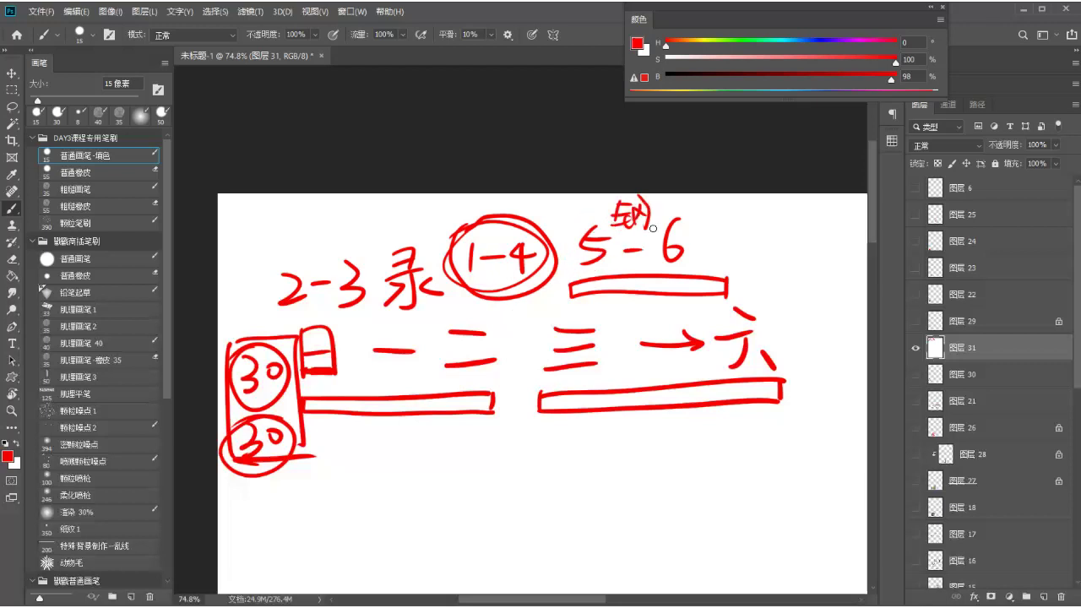
- Write '4半' in red to the right of '5-6' and circle it
drag(765, 223, 807, 246)
drag(786, 226, 785, 264)
drag(814, 212, 817, 226)
drag(837, 214, 837, 234)
drag(799, 253, 851, 248)
drag(827, 203, 830, 292)
mouse_move(786, 196)
mouse_down()
mouse_move(772, 297)
mouse_move(750, 196)
mouse_up()
- Circle '5-6' and shade the upper part of the long rectangle beneath '三 → 六'
mouse_move(622, 220)
mouse_down()
mouse_move(675, 280)
mouse_move(561, 267)
mouse_up()
mouse_move(731, 291)
mouse_down()
mouse_move(711, 326)
mouse_move(718, 288)
mouse_up()
key(ctrl+z)
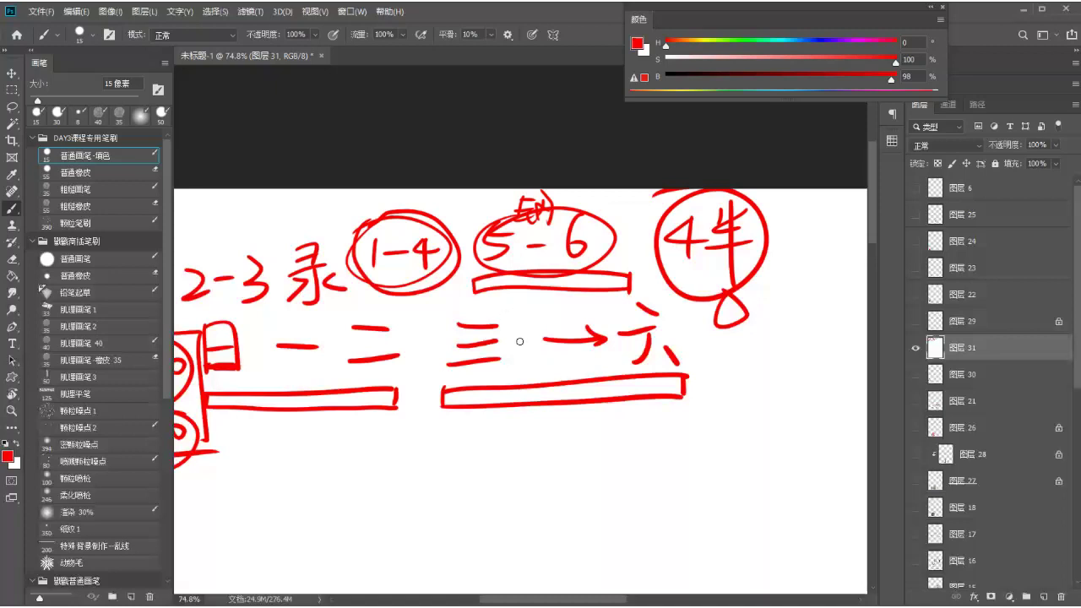
drag(501, 374, 560, 317)
mouse_move(502, 340)
mouse_down()
mouse_move(629, 337)
mouse_move(608, 340)
mouse_up()
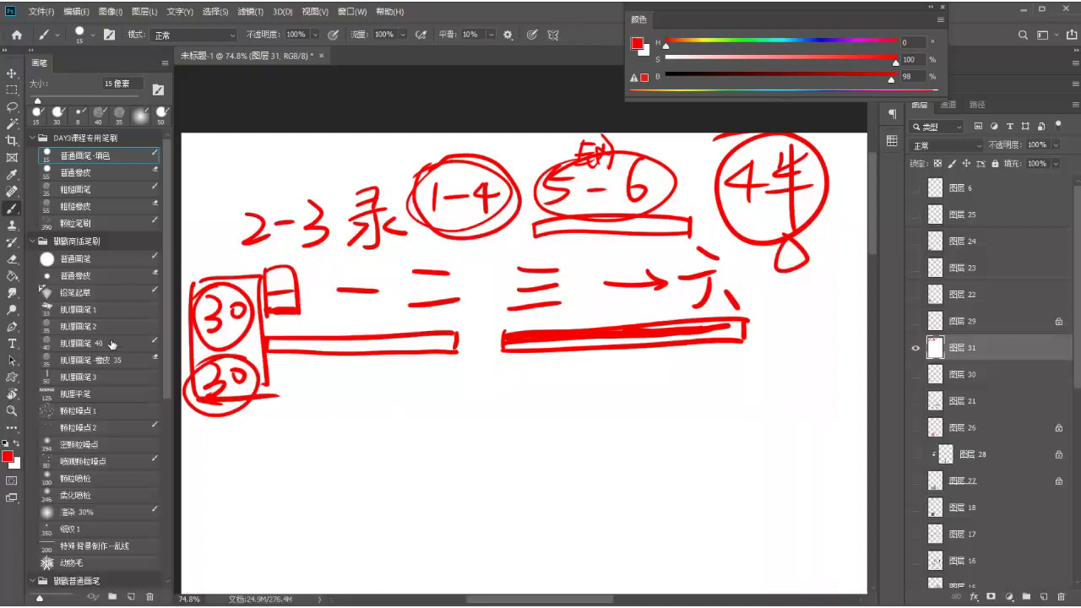
- Paint several roughly horizontal red sample strokes below the notes with the 肌理画笔 40 brush
click(110, 349)
drag(325, 411, 516, 403)
drag(338, 463, 560, 444)
drag(350, 488, 603, 439)
drag(390, 504, 600, 463)
- Spray a red grain patch beside the strokes with 颗粒噪点 1, and scribble a solid zigzag with 普通画笔
click(108, 410)
mouse_move(640, 425)
mouse_down()
mouse_move(629, 456)
mouse_move(726, 401)
mouse_move(667, 473)
mouse_move(726, 413)
mouse_move(646, 426)
mouse_move(651, 418)
mouse_up()
scroll(642, 439, down, 2)
scroll(642, 439, right, 2)
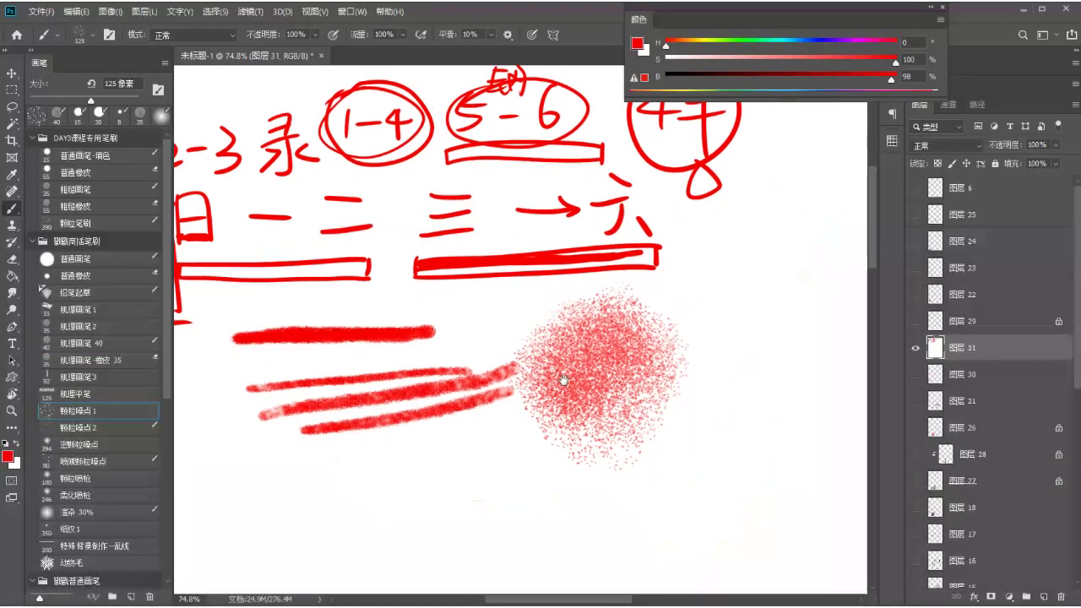
mouse_move(645, 435)
mouse_down()
mouse_move(674, 367)
mouse_move(682, 389)
mouse_move(661, 473)
mouse_move(684, 439)
mouse_move(700, 482)
mouse_move(735, 447)
mouse_move(747, 469)
mouse_up()
click(118, 259)
mouse_move(509, 398)
mouse_down()
mouse_move(459, 509)
mouse_move(572, 495)
mouse_move(587, 506)
mouse_up()
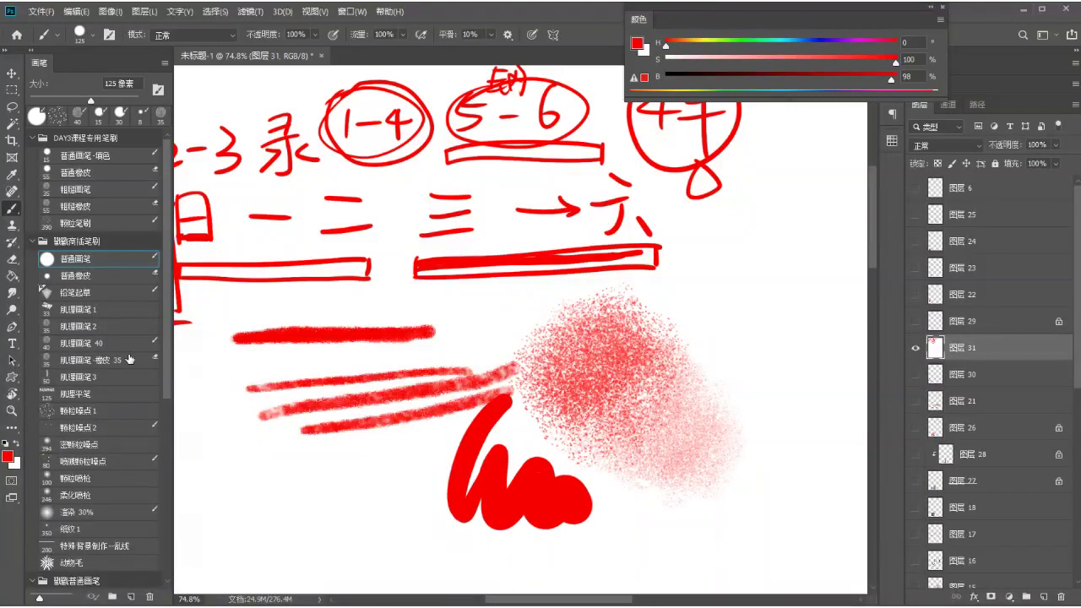
- Lasso a pointed petal shape left of the sample strokes, fade red grain into it with 颗粒噪点 1, and deselect
key(l)
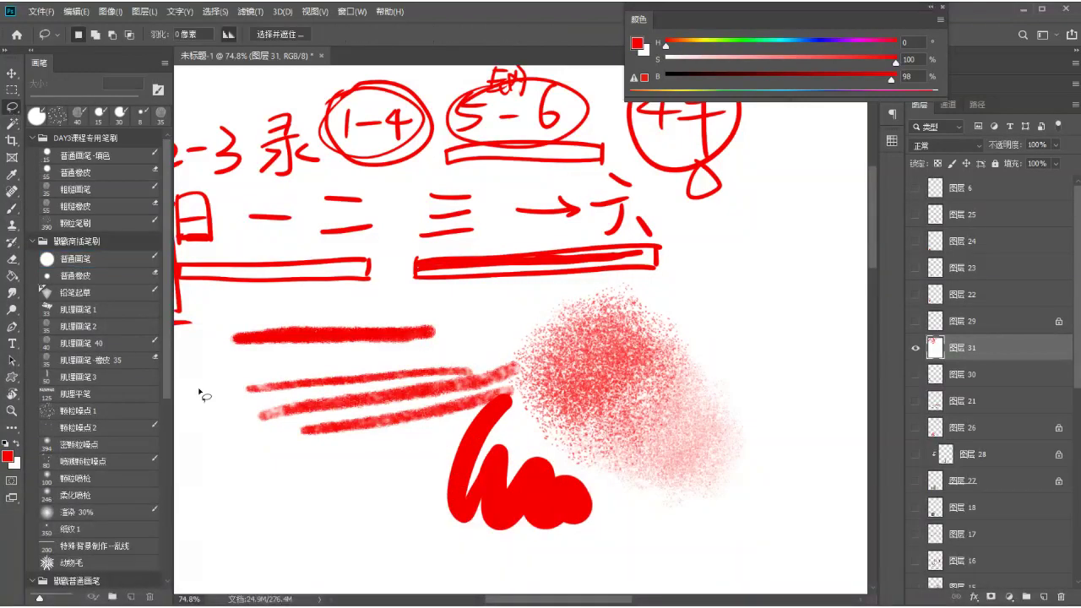
drag(253, 368, 355, 340)
mouse_move(284, 347)
mouse_down()
mouse_move(330, 524)
mouse_move(304, 379)
mouse_move(283, 337)
mouse_move(329, 437)
mouse_move(285, 339)
mouse_move(264, 357)
mouse_move(292, 349)
mouse_move(291, 397)
mouse_move(266, 363)
mouse_move(283, 342)
mouse_up()
click(108, 411)
mouse_move(291, 287)
mouse_down()
mouse_move(241, 374)
mouse_move(284, 361)
mouse_move(285, 313)
mouse_move(292, 341)
mouse_up()
key(ctrl+d)
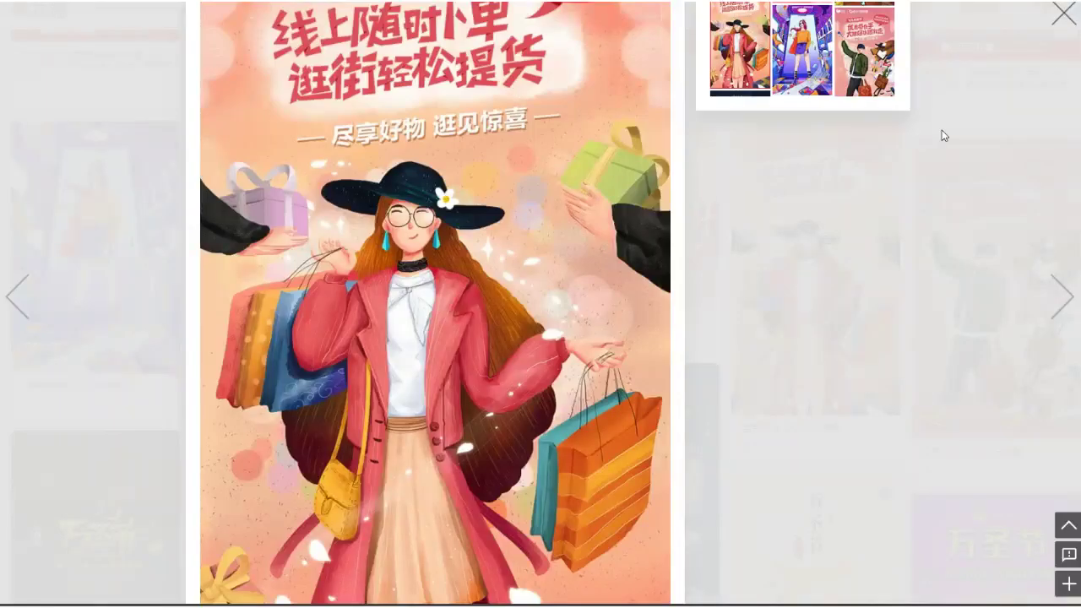
- Close the shopping-girl poster preview on the Huaban page and browse back up through the board of commercial illustration references
click(1055, 30)
scroll(636, 311, up, 10)
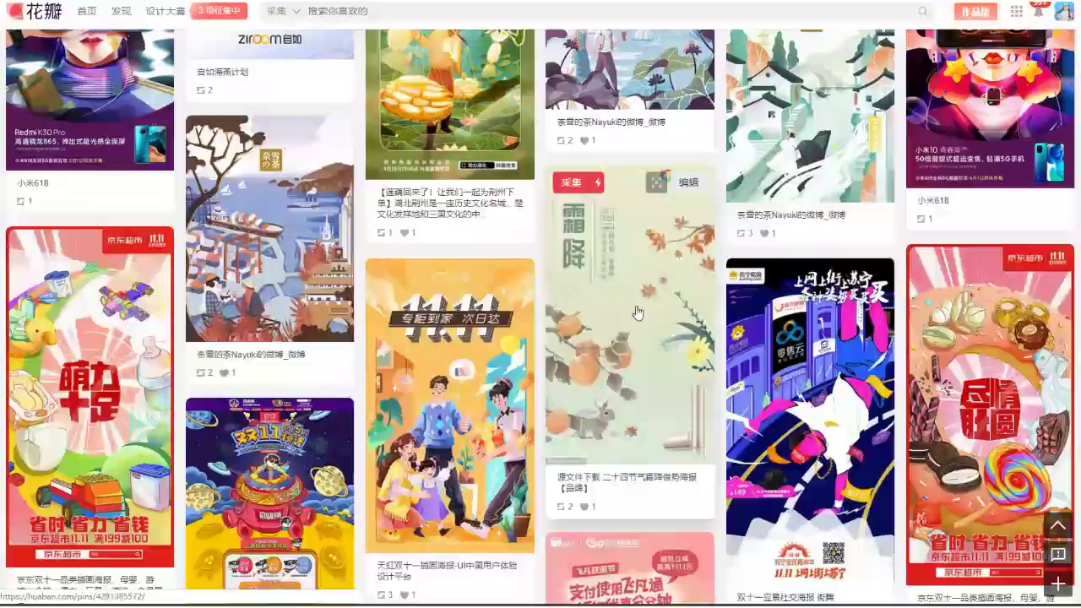
scroll(636, 310, up, 10)
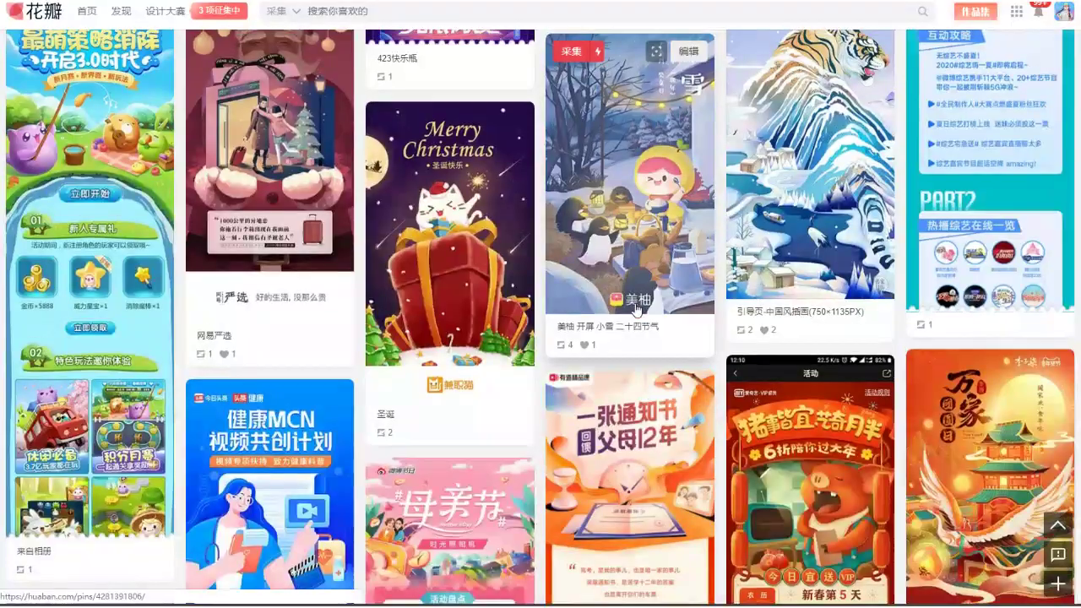
scroll(636, 309, up, 3)
scroll(636, 309, up, 8)
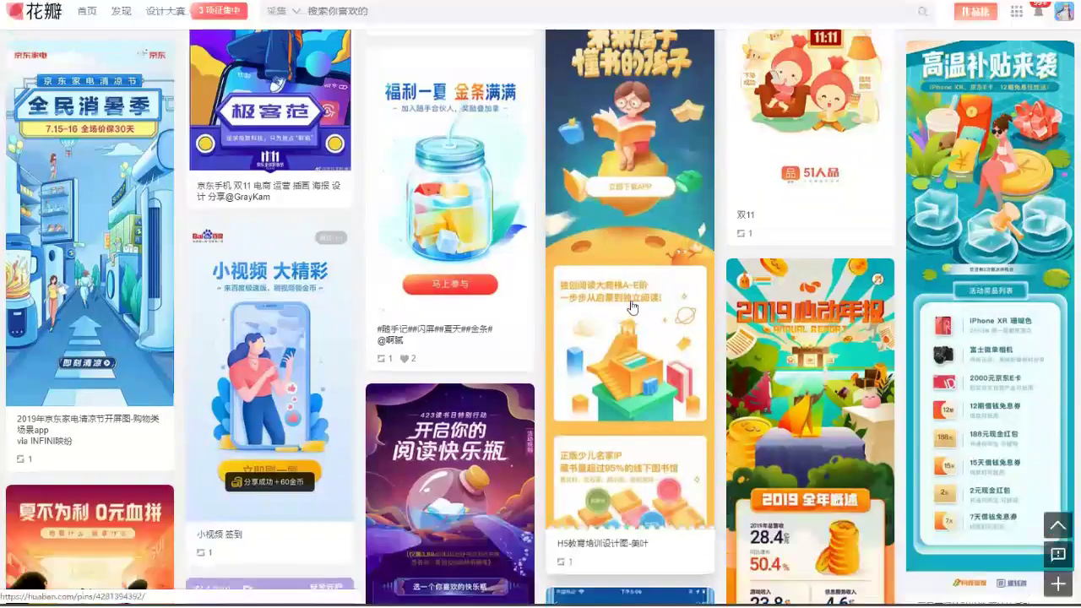
scroll(633, 307, up, 10)
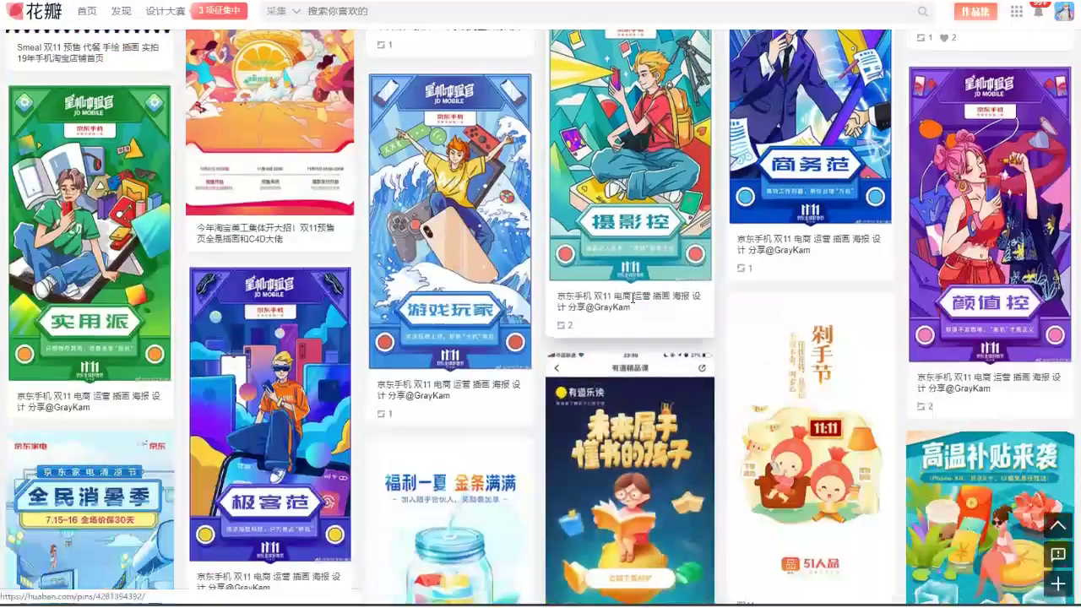
scroll(628, 304, up, 10)
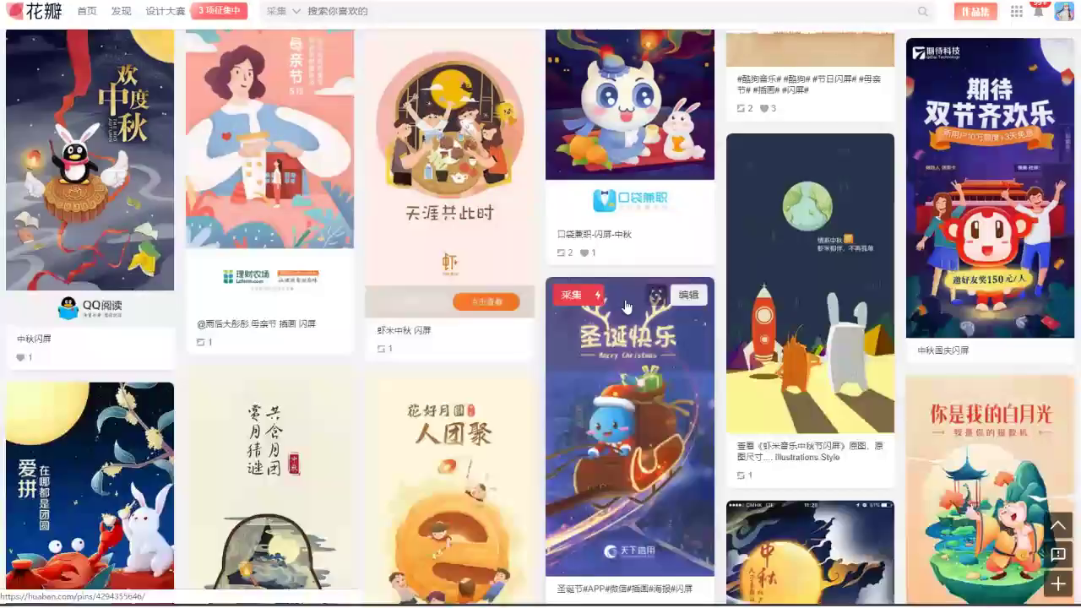
scroll(626, 305, up, 10)
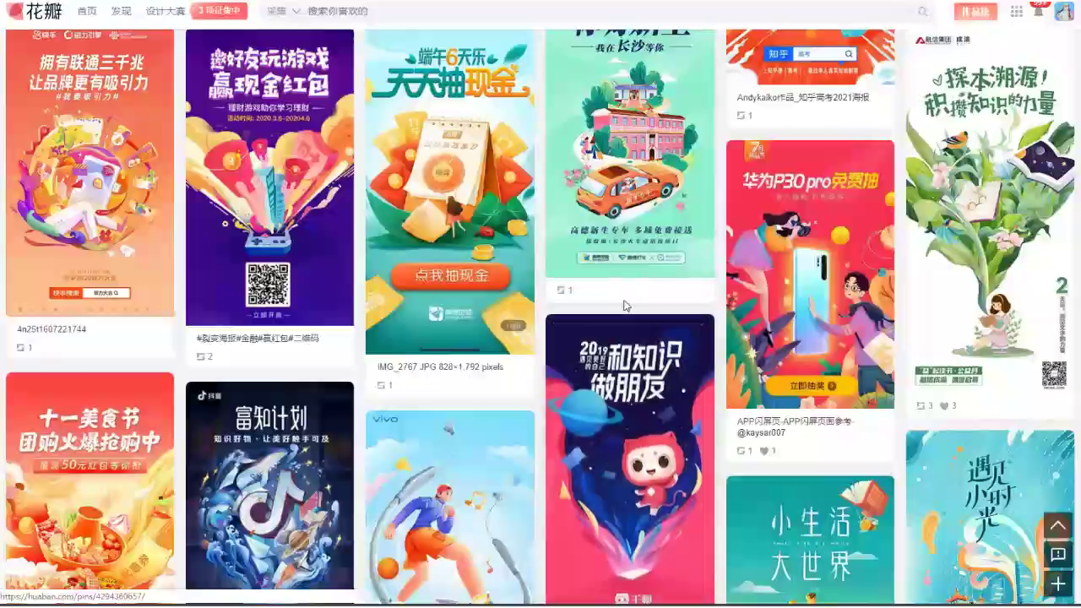
scroll(626, 306, up, 2)
- View the '端午6天乐 天天抽现金' poster down to its lower half and close the preview
click(473, 397)
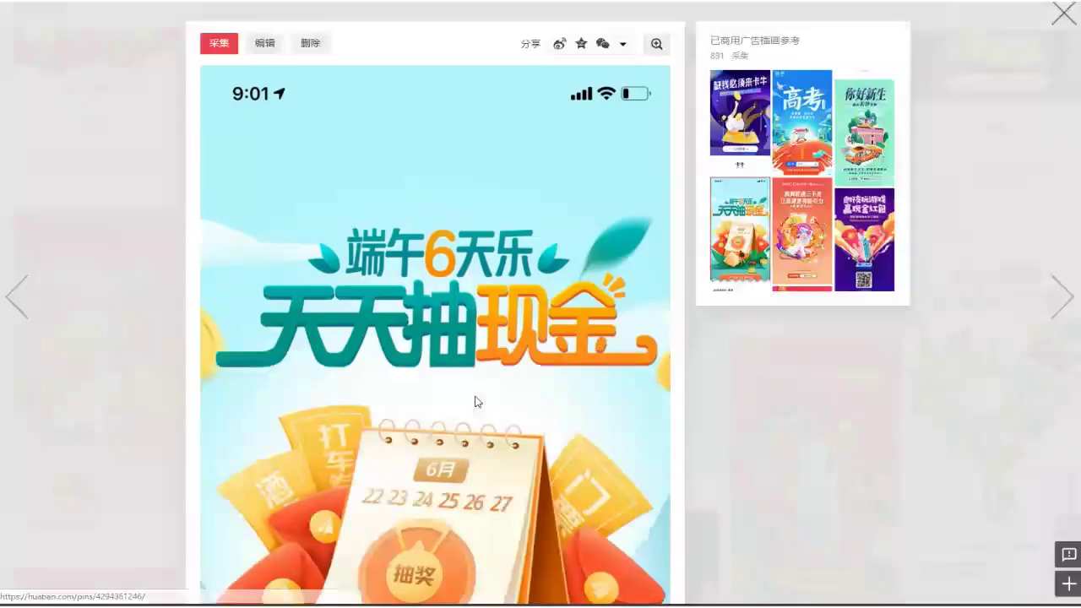
scroll(469, 392, down, 5)
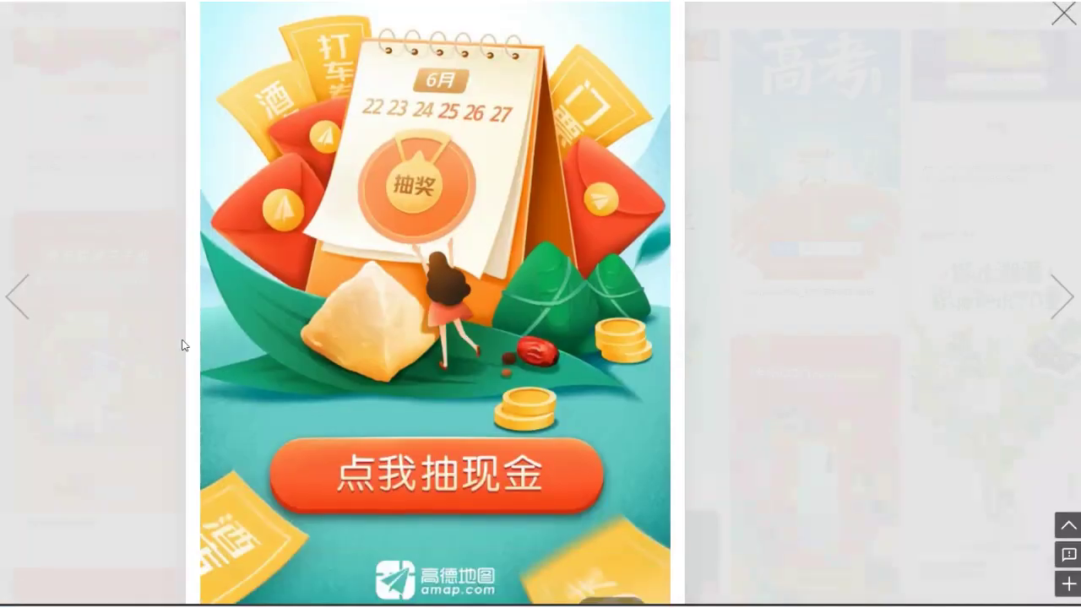
click(859, 284)
- View the '3月运营报告' poster with the cyclist and dog in detail and close the preview
scroll(856, 316, up, 4)
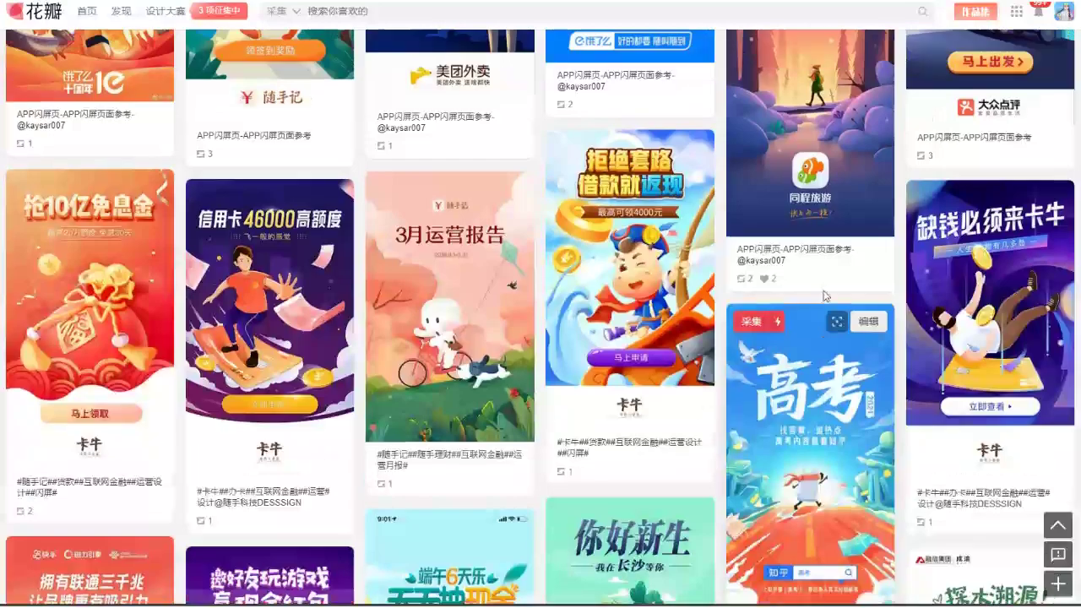
click(510, 431)
scroll(498, 406, down, 4)
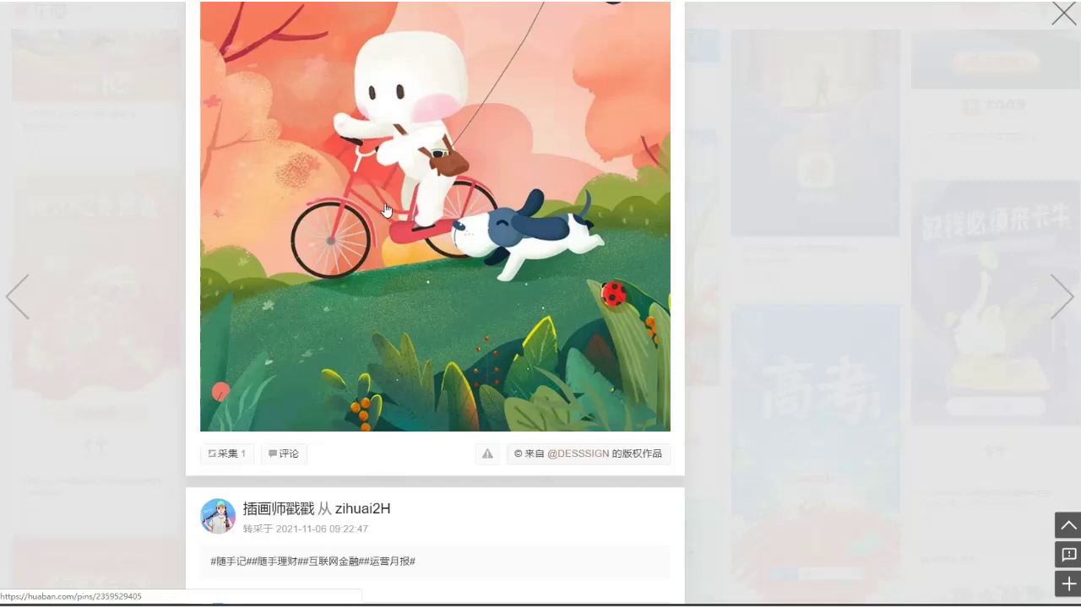
click(1063, 15)
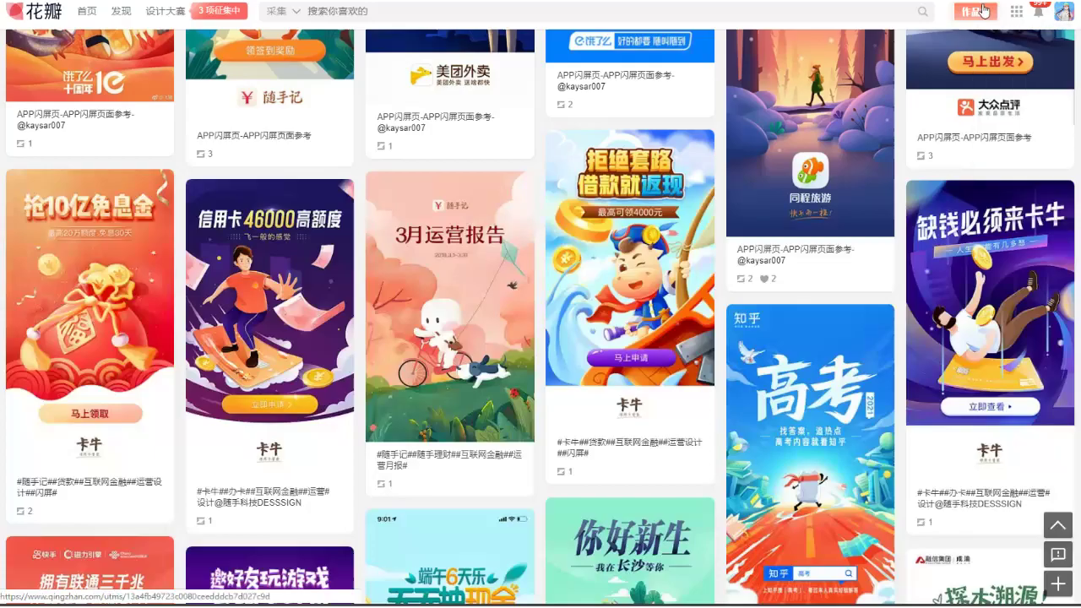
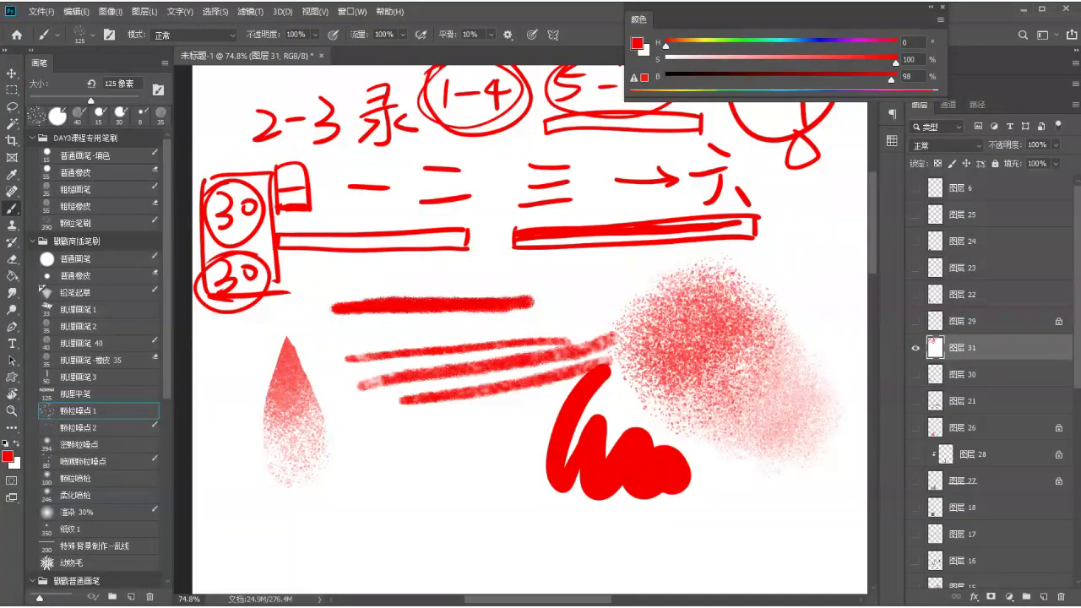
- In Photoshop, hide 图层 31 and show 图层 25, 24, 23, 22, 29 and 21 to bring back the sketch and notes
click(915, 347)
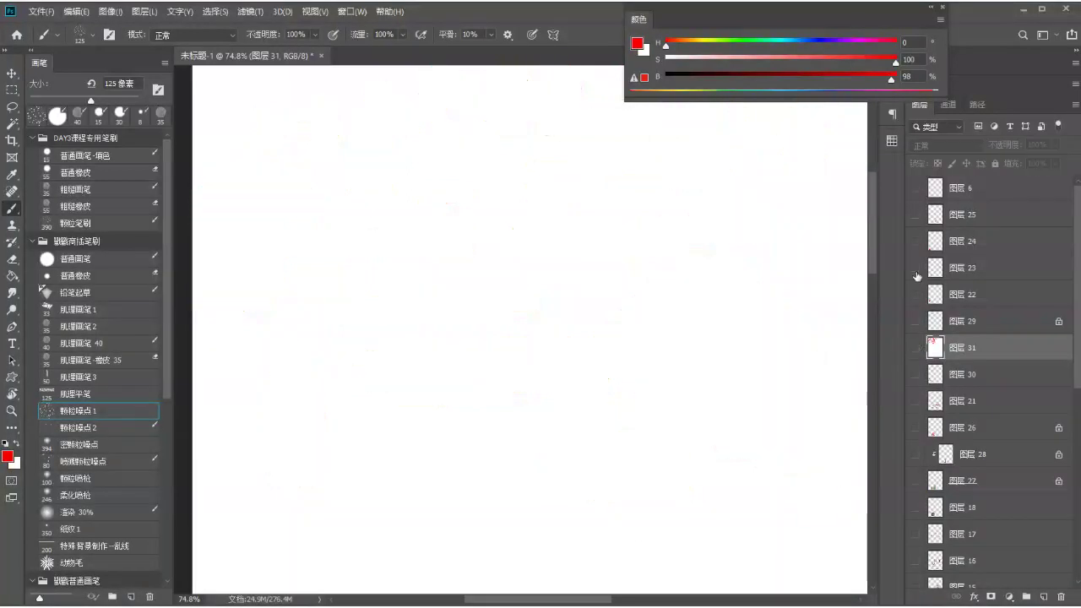
drag(917, 243, 917, 316)
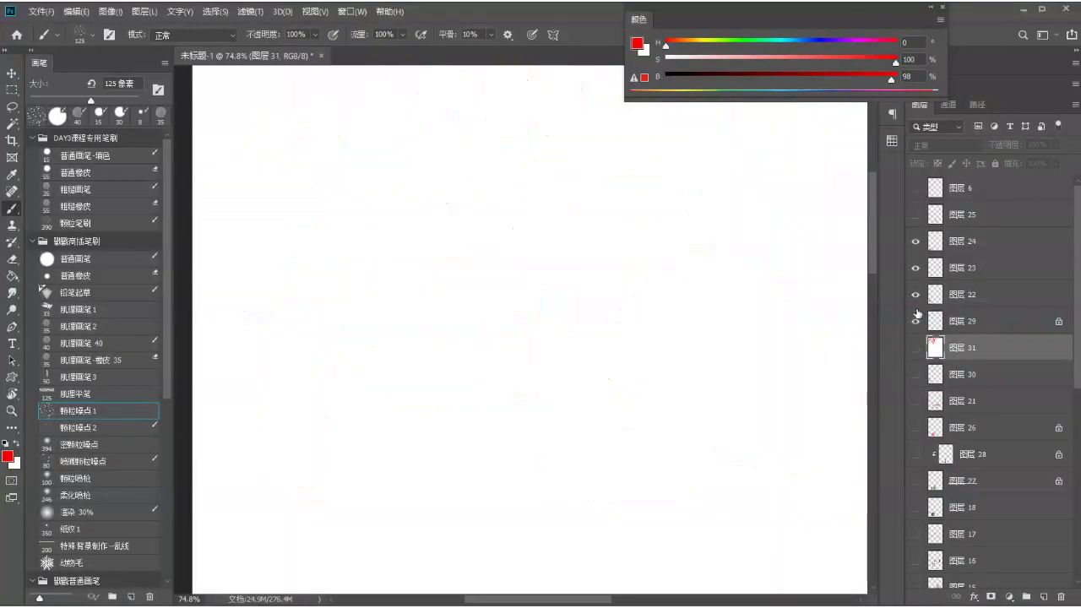
click(916, 215)
click(916, 402)
scroll(647, 304, down, 4)
scroll(507, 355, up, 3)
drag(481, 383, 519, 214)
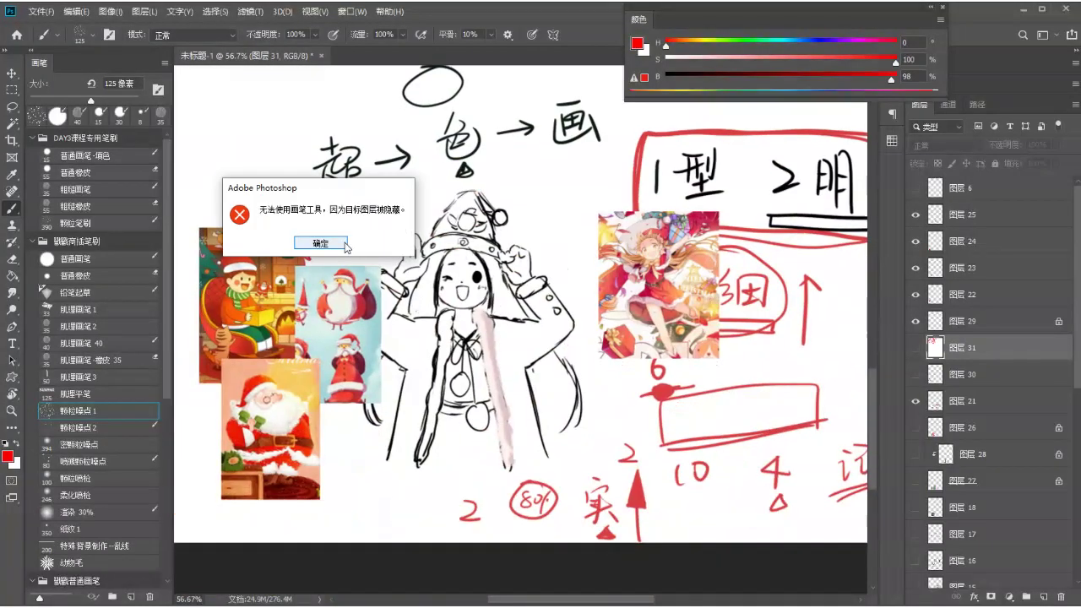
click(337, 247)
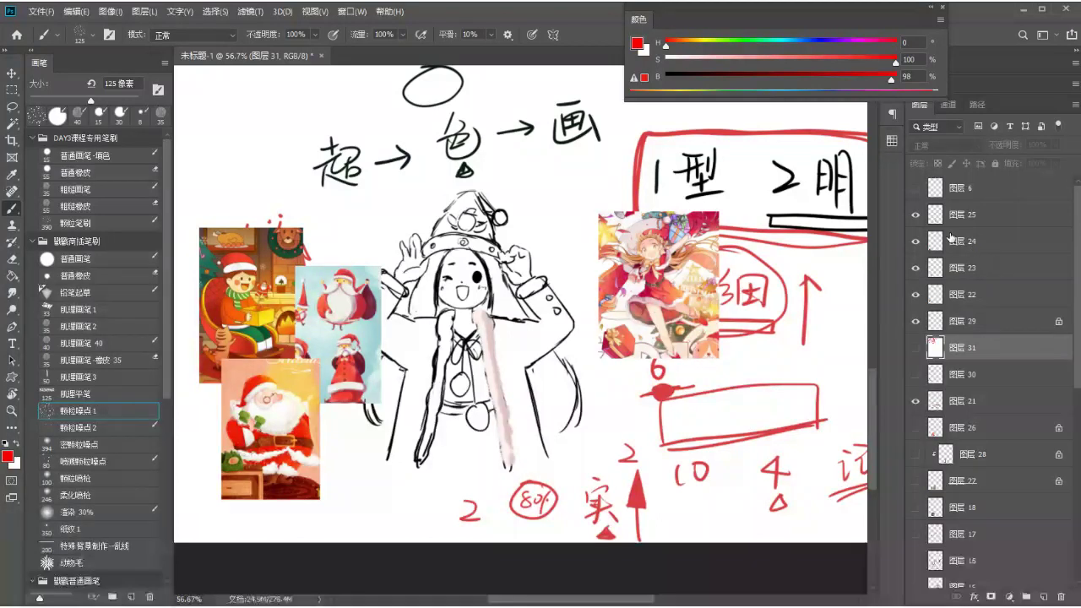
- Hide the visible layers from 图层 25 down to 图层 21 and select 图层 23
drag(916, 215, 919, 404)
click(971, 268)
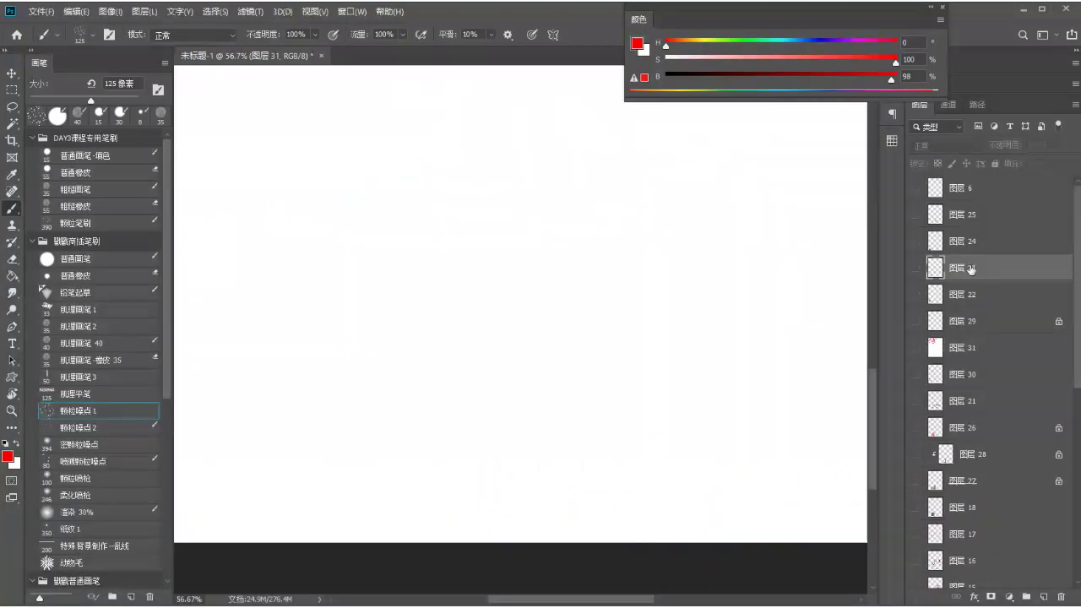
drag(441, 252, 386, 364)
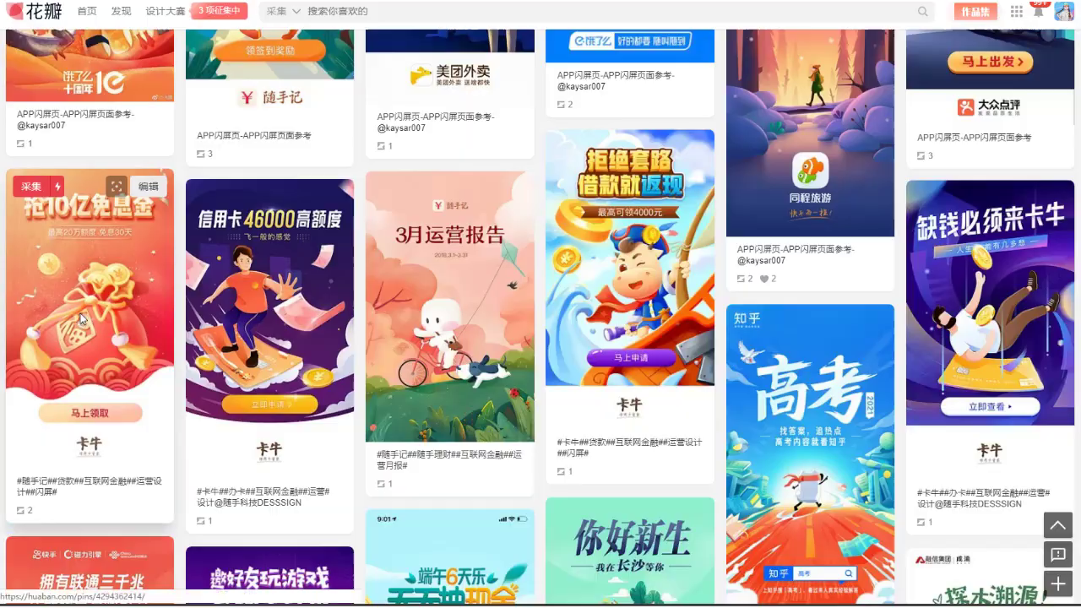
- Open the '抢10亿免息金' poster on the Huaban board and examine its lucky-bag illustration
click(89, 317)
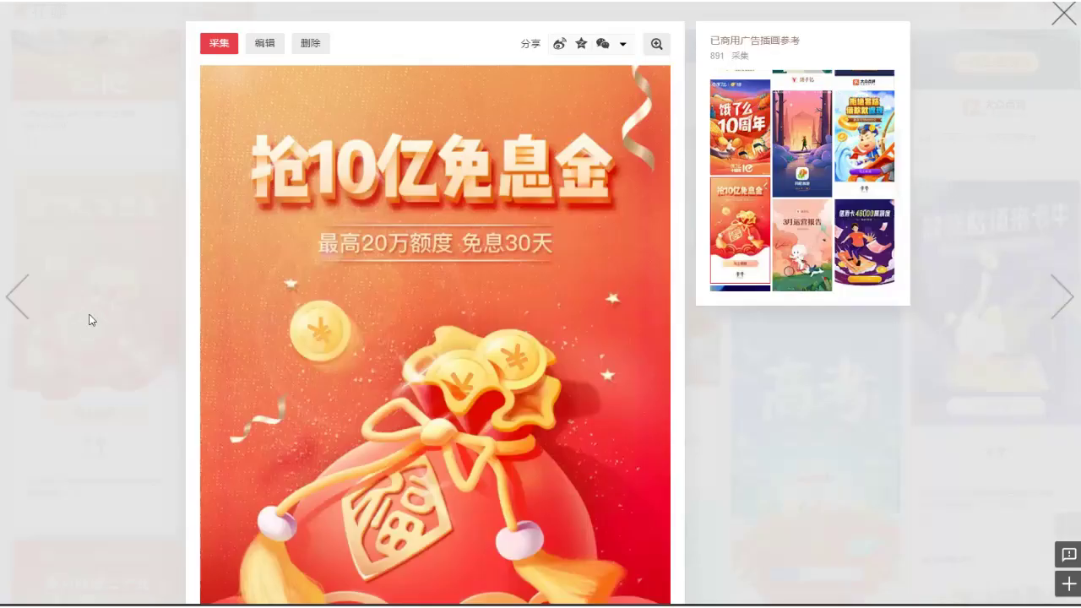
scroll(447, 350, down, 2)
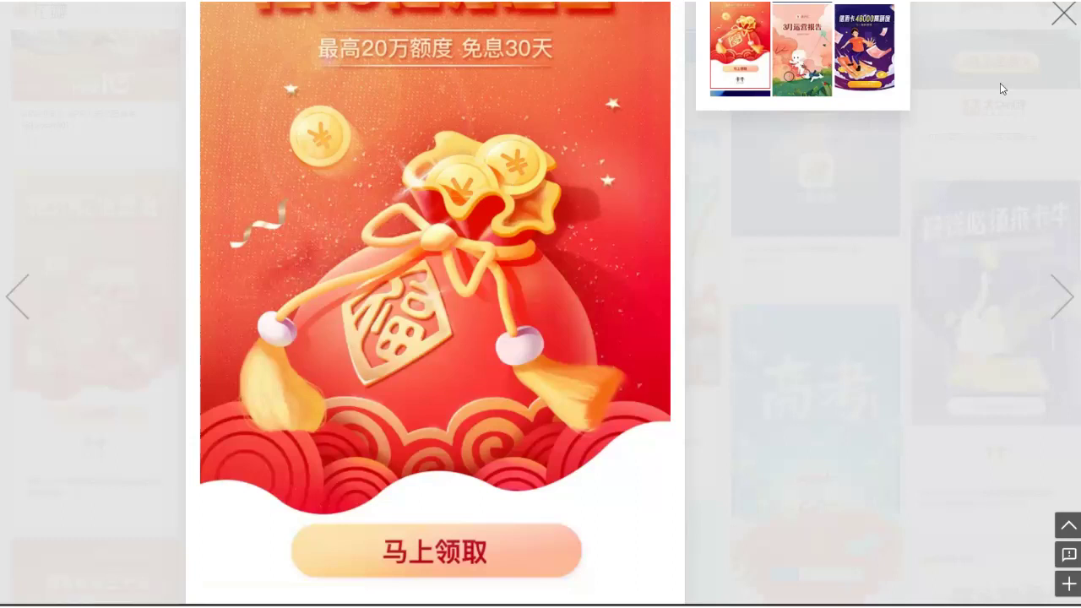
- Close the poster preview and open the 【附加作业】第六章：人物的画法详解 assignment from the homework list
click(1062, 23)
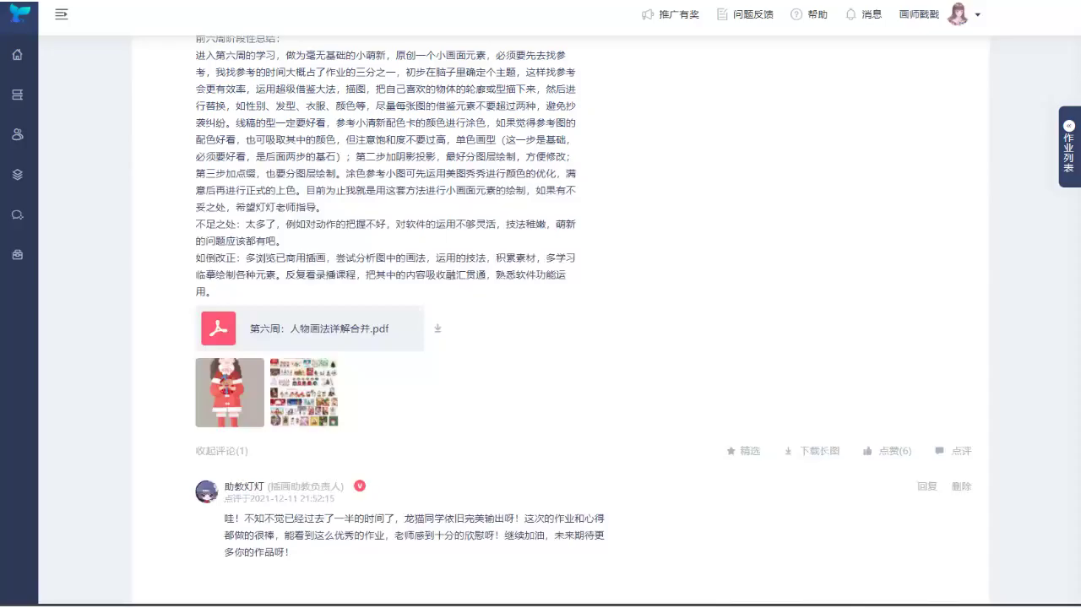
click(1069, 148)
scroll(971, 405, down, 1)
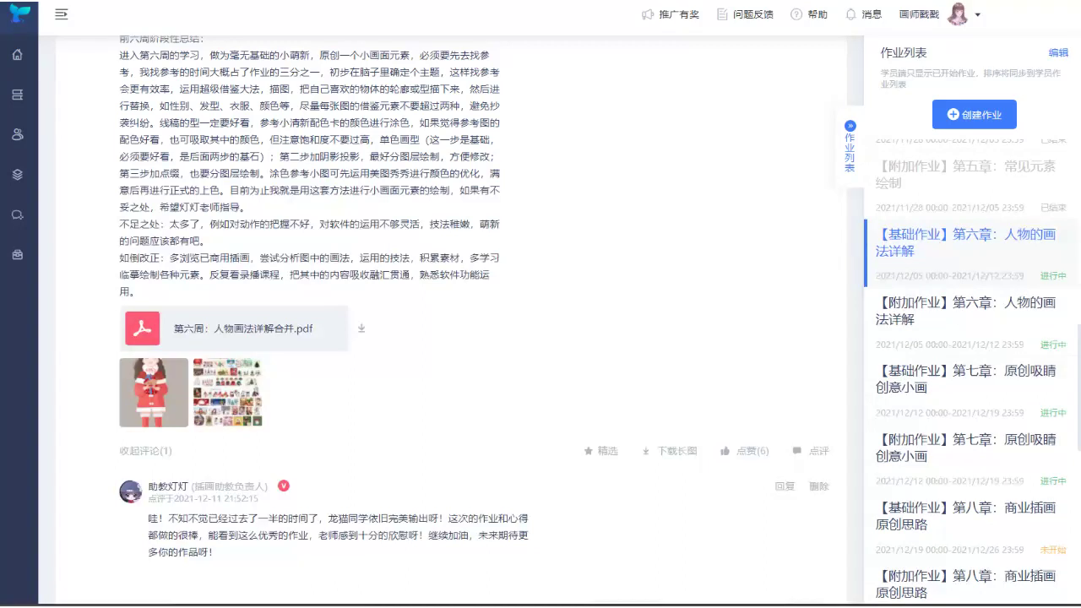
click(945, 319)
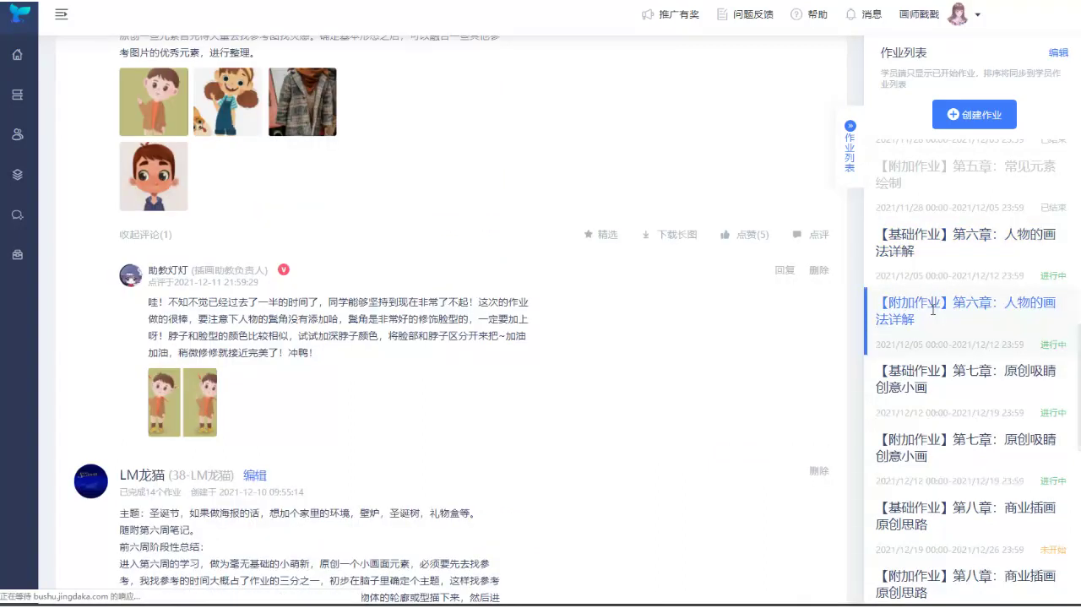
- Examine the 附加作业 brief, highlighting the practice elements such as 人物+福袋灯笼舞狮 and the requirement to present them as a mockup
drag(246, 267, 505, 267)
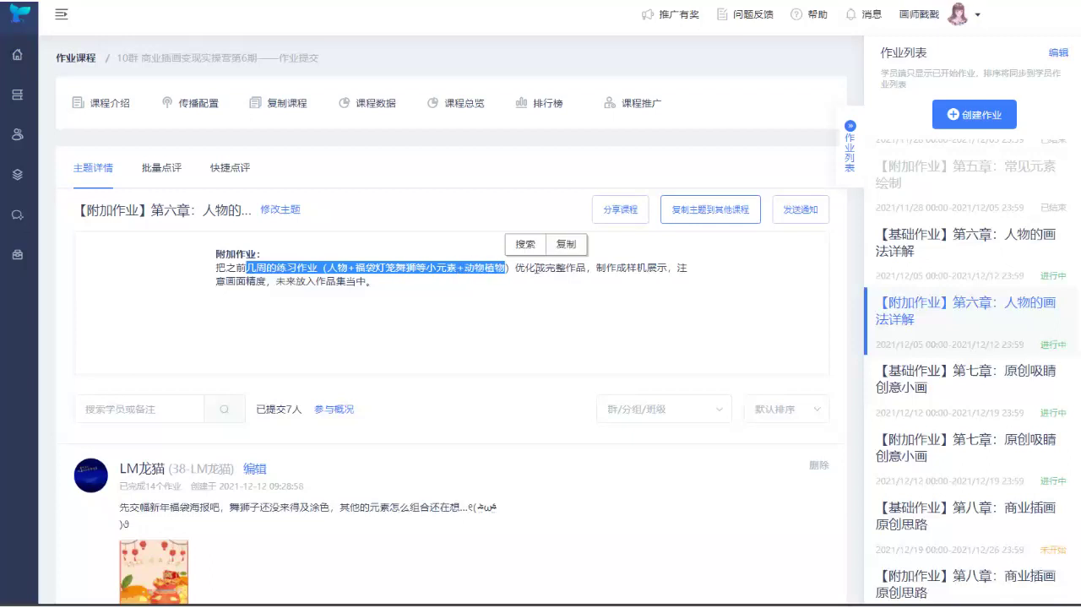
click(589, 274)
drag(588, 270, 725, 273)
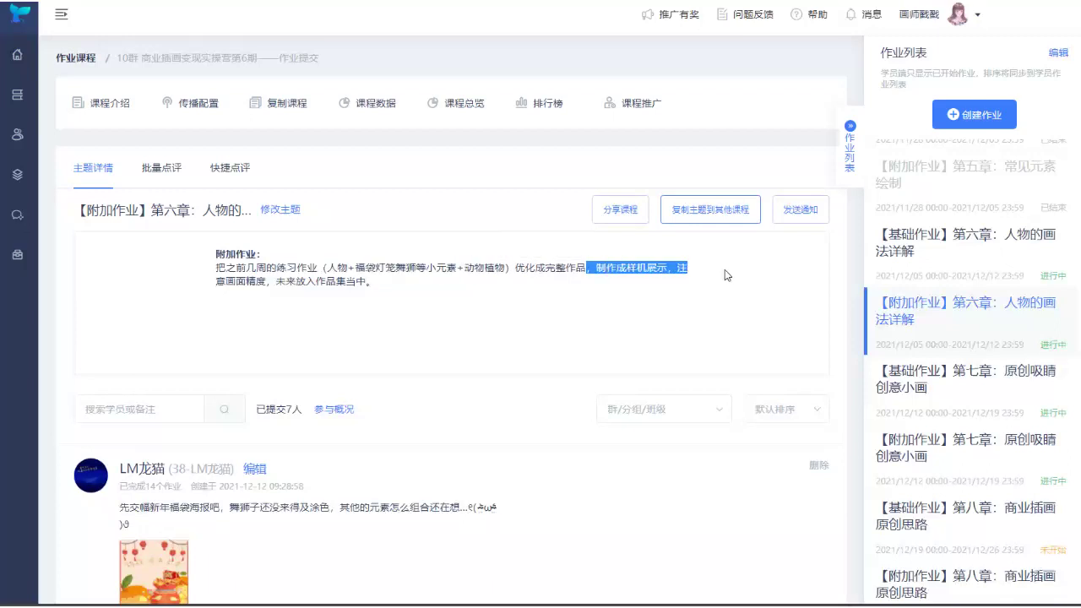
click(625, 296)
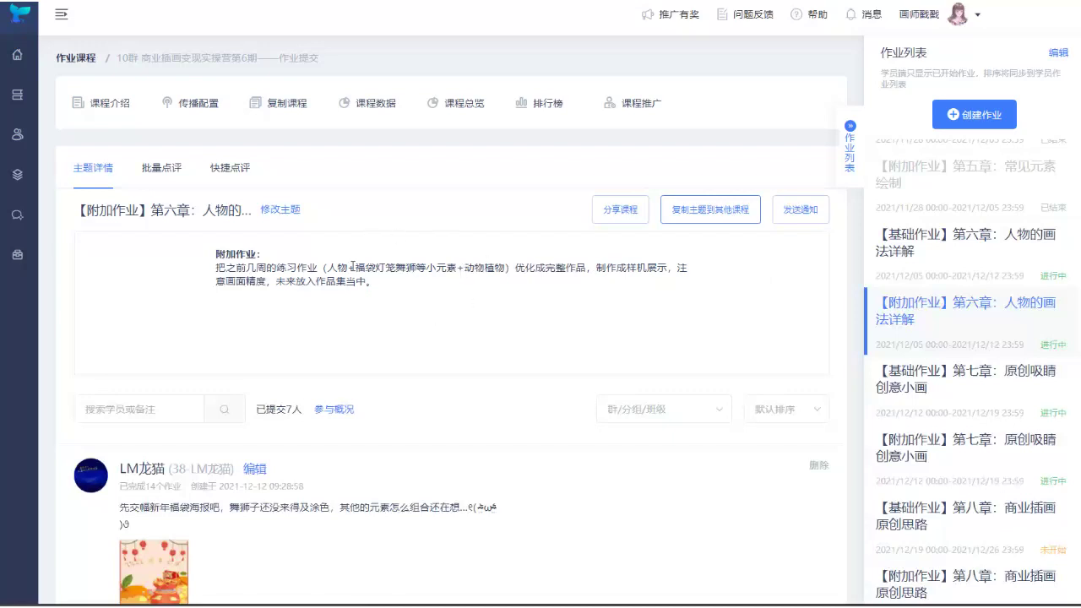
drag(348, 268, 318, 268)
mouse_move(407, 267)
mouse_down()
mouse_move(372, 271)
mouse_move(415, 270)
mouse_up()
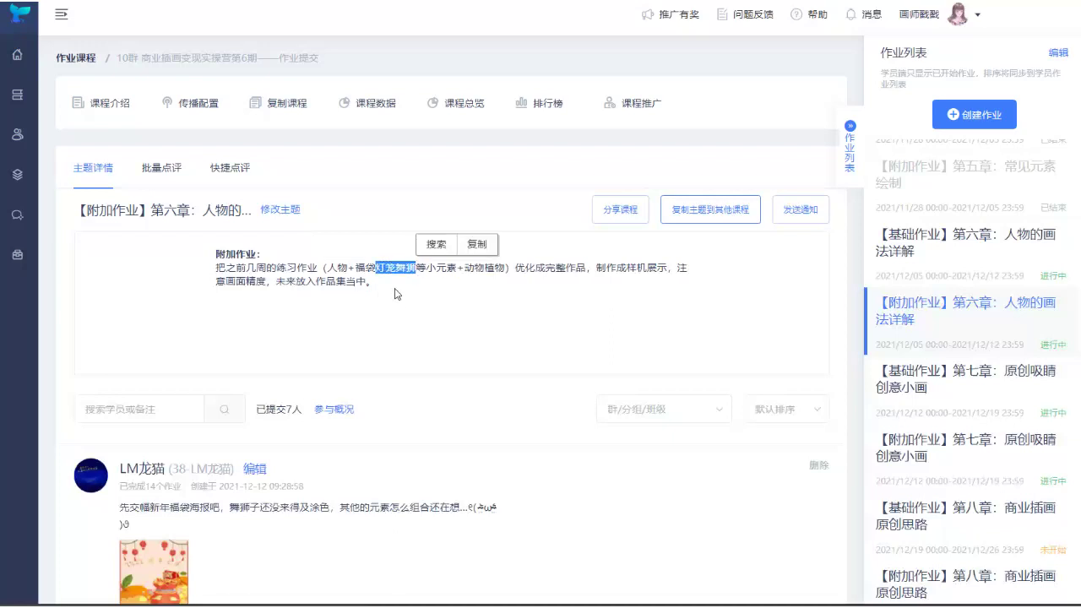
click(396, 272)
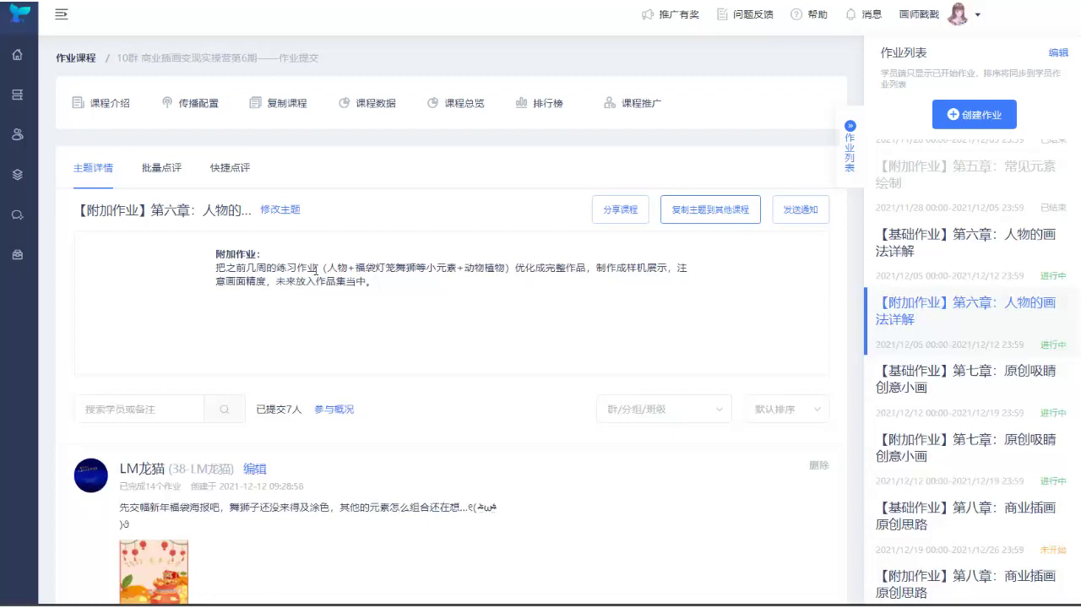
drag(327, 267, 416, 268)
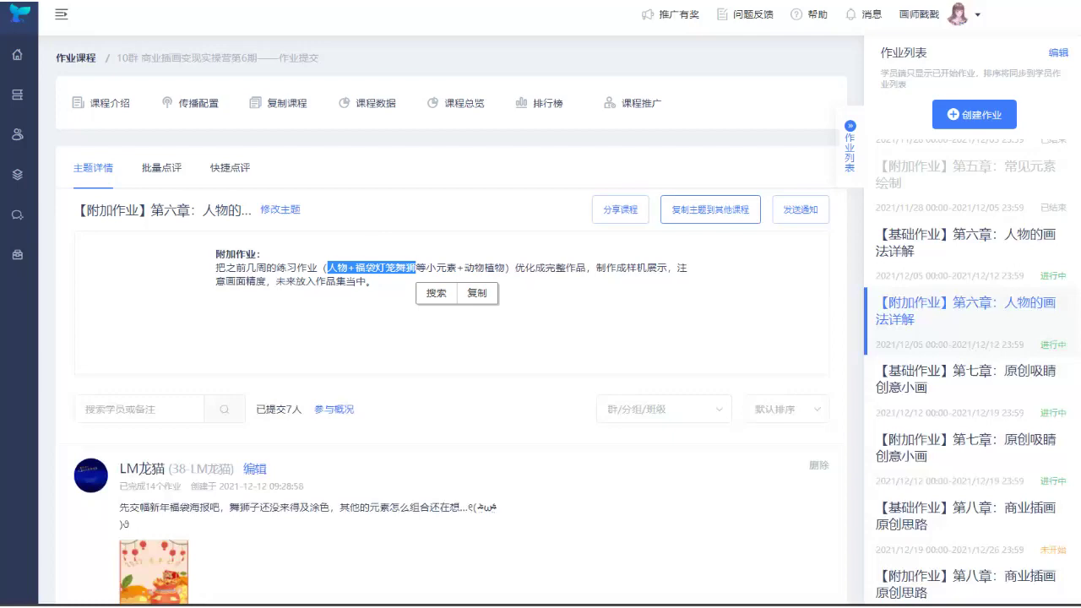
- Switch to Photoshop, add a new layer above 图层 23 and sketch a red portrait poster frame with the 普通画笔-填色 brush
key(alt+Tab)
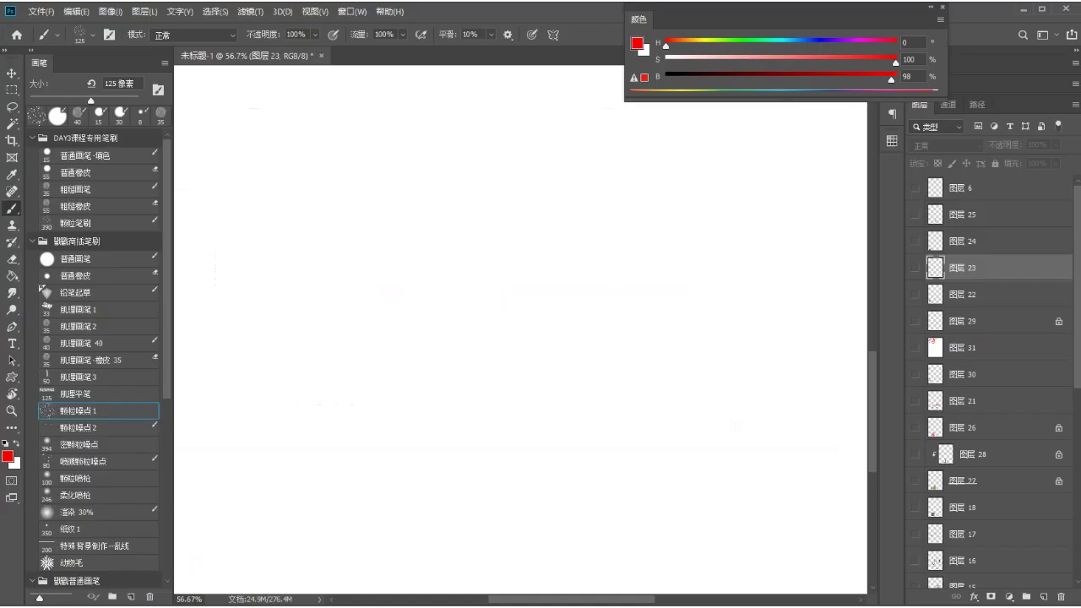
click(1043, 596)
click(134, 157)
mouse_move(380, 146)
mouse_down()
mouse_move(374, 390)
mouse_move(511, 143)
mouse_move(546, 406)
mouse_up()
drag(404, 394, 536, 391)
- Sketch a simple standing figure with a round head, triangular dress and two legs inside the poster frame
mouse_move(458, 239)
mouse_down()
mouse_move(425, 342)
mouse_move(499, 342)
mouse_up()
mouse_move(477, 244)
mouse_down()
mouse_move(490, 341)
mouse_move(453, 370)
mouse_up()
drag(468, 342, 469, 372)
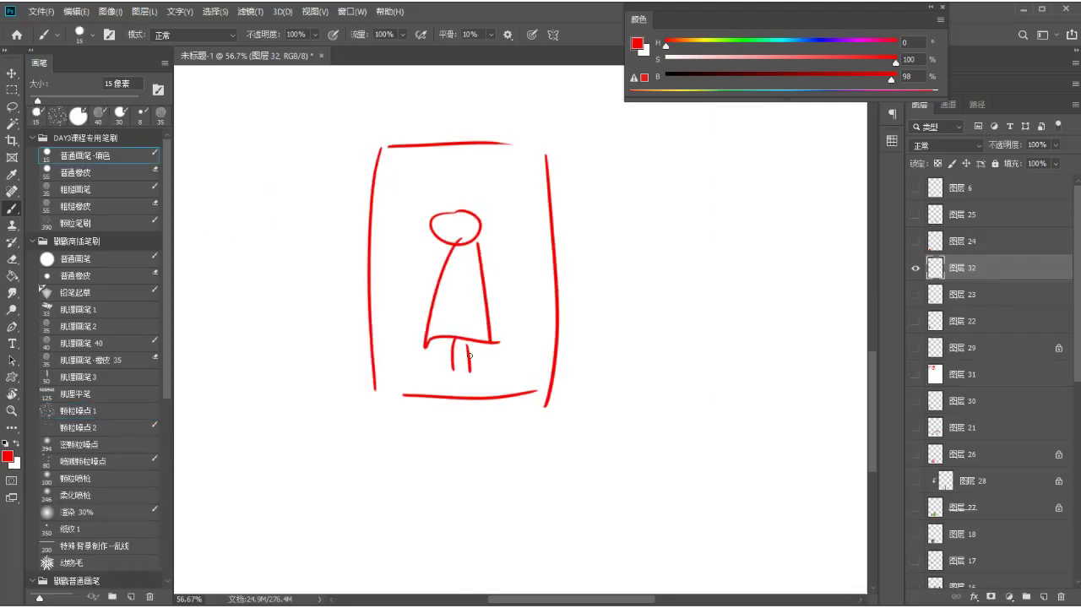
- Draw a horizontal title box above the figure's head and a short line near the poster's lower edge
drag(403, 168, 401, 187)
mouse_move(403, 168)
mouse_down()
mouse_move(493, 171)
mouse_move(478, 183)
mouse_move(518, 168)
mouse_up()
drag(407, 184, 526, 184)
mouse_move(447, 174)
mouse_down()
mouse_move(516, 166)
mouse_move(520, 186)
mouse_up()
mouse_move(486, 379)
mouse_down()
mouse_move(546, 375)
mouse_move(528, 378)
mouse_up()
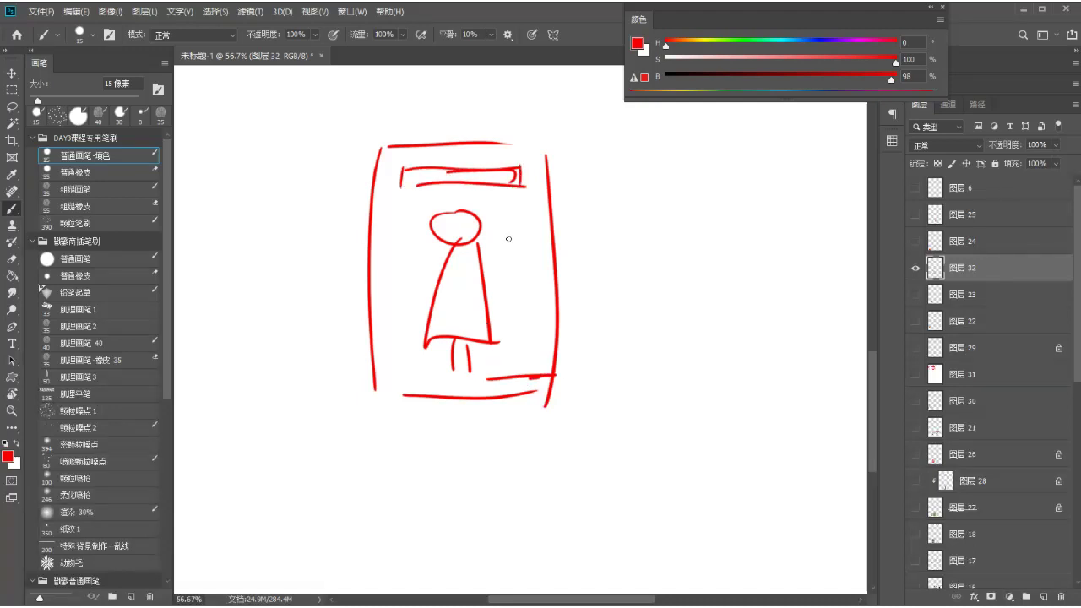
- Sketch rounded background shapes on both sides of the figure and retrace the figure's head and dress outline
drag(384, 313, 416, 297)
drag(505, 268, 529, 293)
mouse_move(500, 334)
mouse_down()
mouse_move(491, 297)
mouse_move(511, 319)
mouse_up()
mouse_move(414, 313)
mouse_down()
mouse_move(441, 269)
mouse_move(420, 319)
mouse_move(443, 259)
mouse_move(441, 269)
mouse_up()
mouse_move(488, 229)
mouse_down()
mouse_move(440, 223)
mouse_move(456, 248)
mouse_move(424, 332)
mouse_move(496, 337)
mouse_up()
drag(477, 267, 478, 279)
- Draw an arrow from the poster to a small empty frame beside it and add a curved arrow above that frame
mouse_move(648, 295)
mouse_down()
mouse_move(693, 267)
mouse_move(696, 299)
mouse_up()
mouse_move(740, 240)
mouse_down()
mouse_move(736, 346)
mouse_move(822, 349)
mouse_up()
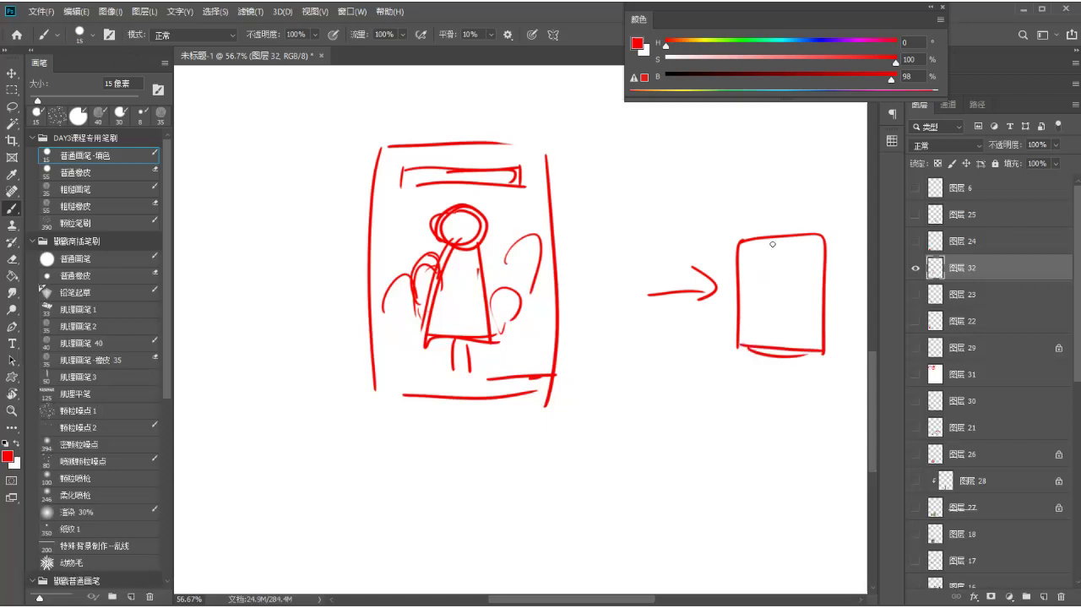
drag(463, 226, 488, 278)
drag(723, 162, 759, 211)
drag(760, 192, 763, 222)
key(ctrl+z)
key(ctrl+z)
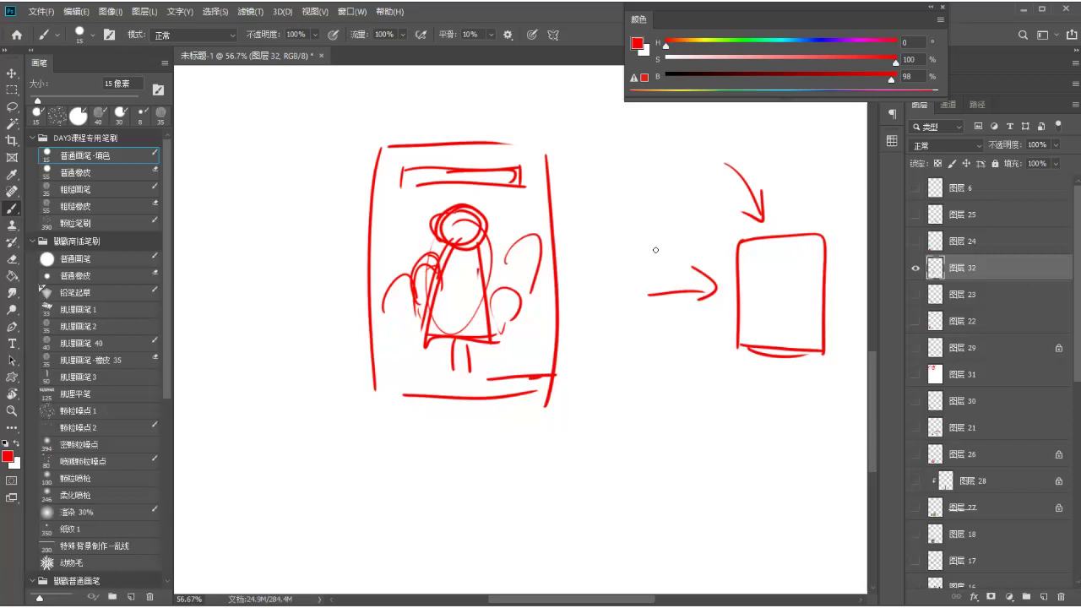
- Try emphasis strokes over the figure's head and body, and undo them
mouse_move(480, 219)
mouse_down()
mouse_move(460, 203)
mouse_move(472, 253)
mouse_move(485, 232)
mouse_move(473, 254)
mouse_up()
key(ctrl+z)
key(ctrl+z)
key(ctrl+z)
drag(460, 203, 489, 329)
drag(423, 279, 415, 379)
key(ctrl+z)
key(ctrl+z)
key(ctrl+z)
- Reinforce the figure's head and the title box, and add more rounded shapes beside the dress in the poster sketch
drag(446, 215, 495, 245)
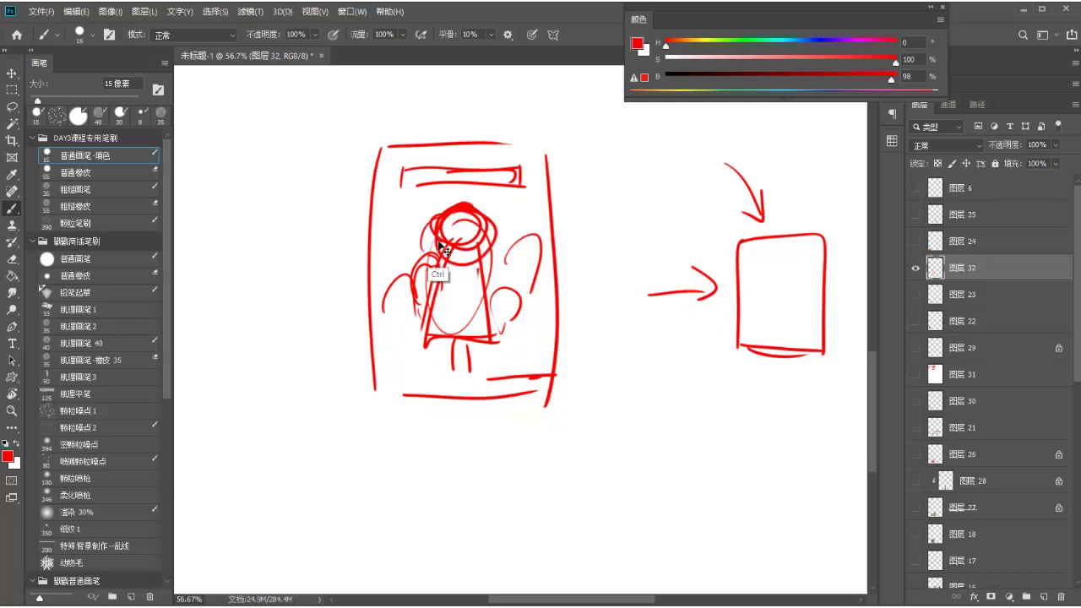
mouse_move(406, 173)
mouse_down()
mouse_move(414, 189)
mouse_move(515, 179)
mouse_up()
mouse_move(524, 281)
mouse_down()
mouse_move(510, 333)
mouse_move(528, 311)
mouse_move(549, 338)
mouse_up()
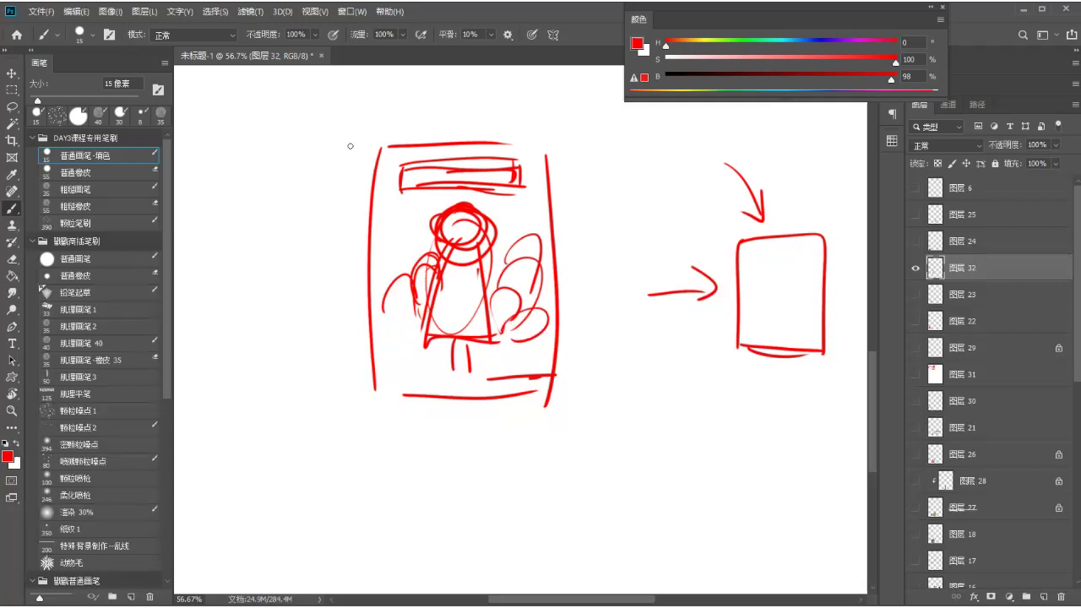
- Handwrite a large red 作 character in the empty space beside the poster sketch
drag(259, 135, 226, 173)
drag(253, 161, 253, 194)
drag(282, 138, 268, 166)
drag(269, 162, 290, 262)
drag(309, 181, 287, 207)
drag(291, 206, 321, 205)
drag(253, 153, 260, 218)
drag(266, 173, 312, 159)
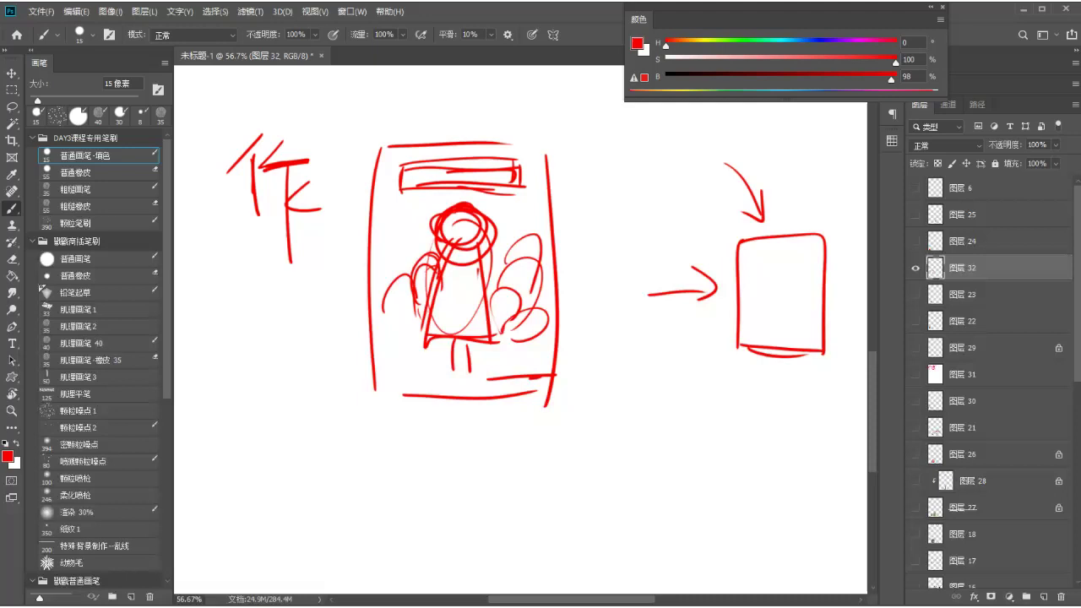
- Retrace the outline of the poster figure's head and undo the stray strokes around it
drag(472, 217, 473, 252)
drag(460, 192, 507, 194)
key(ctrl+z)
drag(410, 212, 426, 199)
key(ctrl+z)
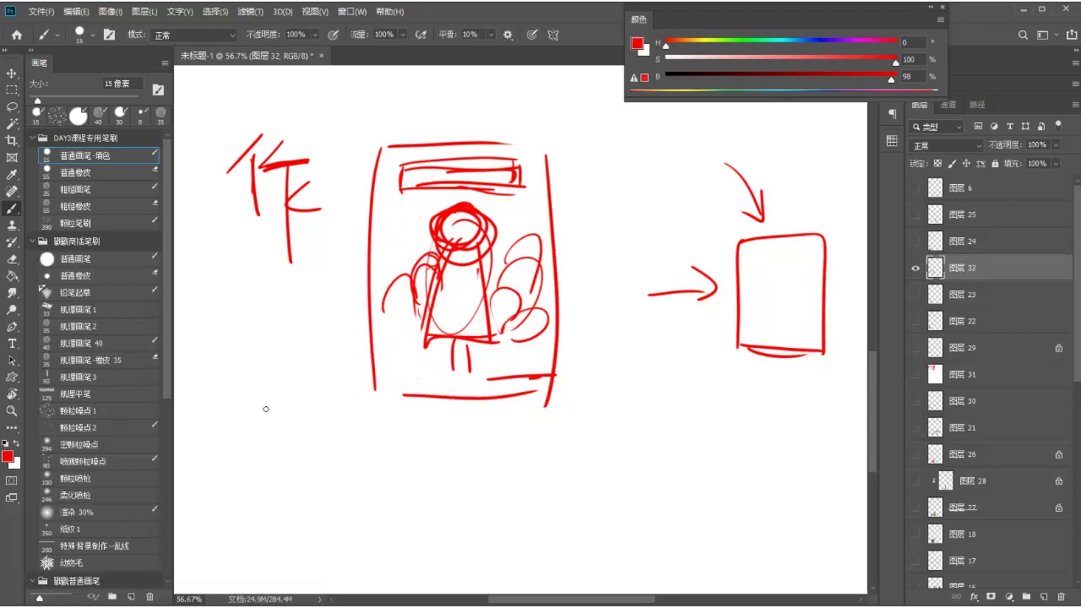